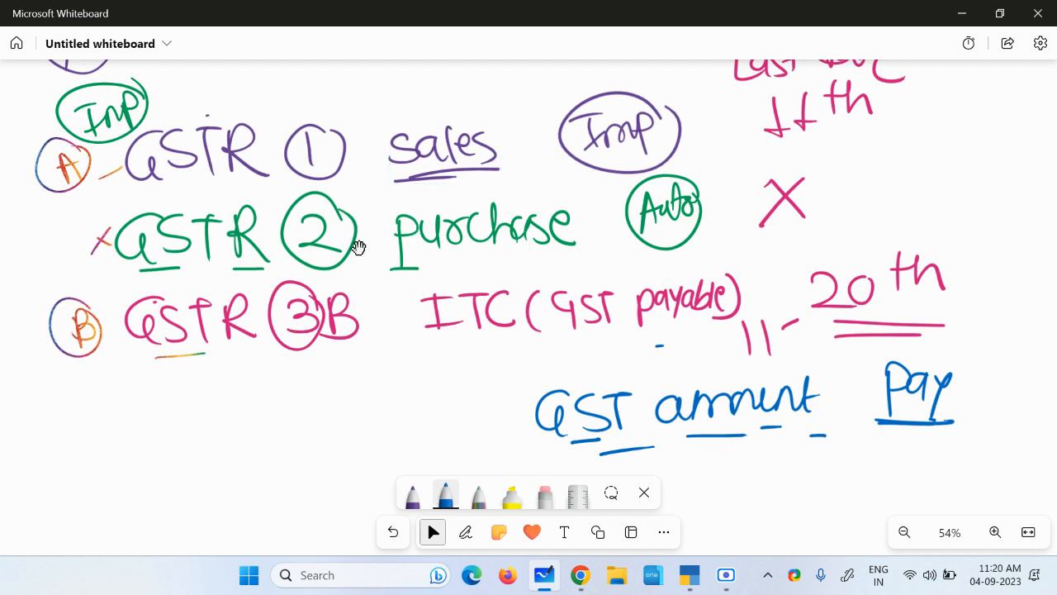
{"action": "left_click", "coordinate": [184, 254]}
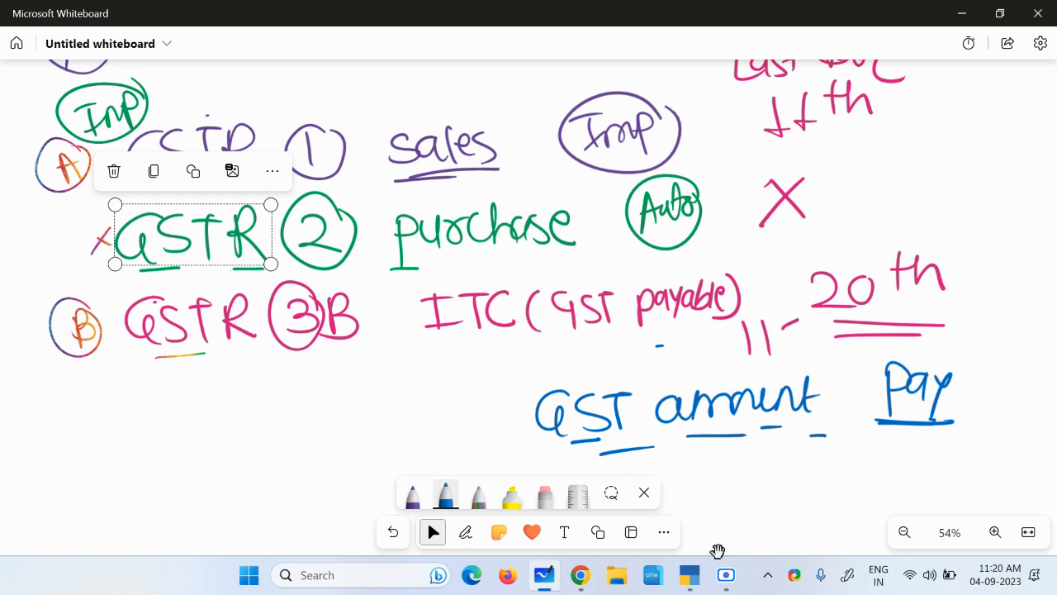
{"action": "left_click", "coordinate": [726, 575]}
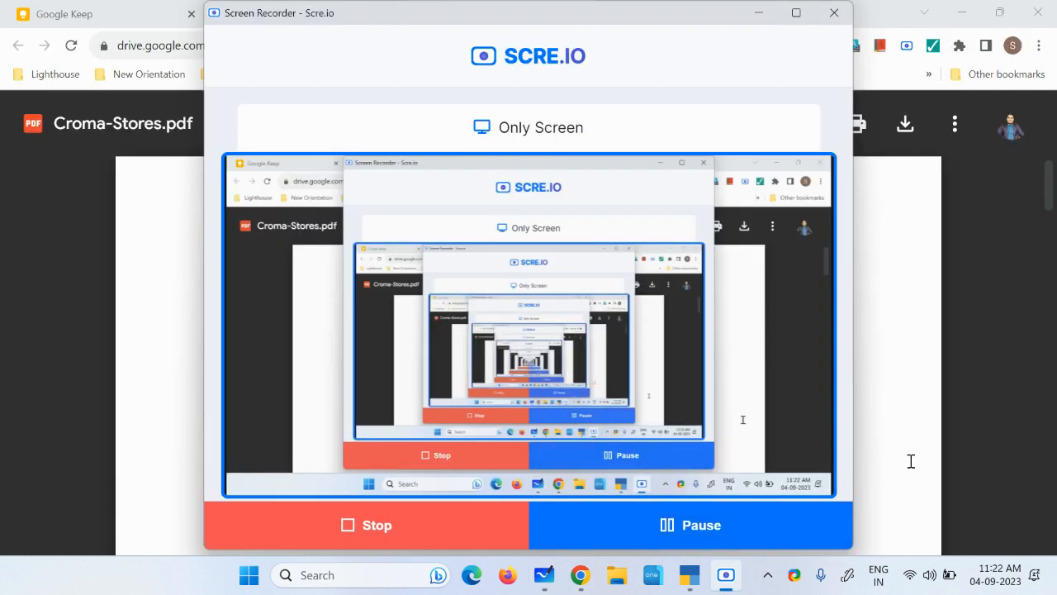
Switch to Croma-Stores.pdf and review transaction 2: item, quantity, rate, HSN, supplier and supplier GSTN.
{"action": "key", "text": "alt+Tab"}
{"action": "scroll", "coordinate": [538, 391], "scroll_direction": "down", "scroll_amount": 3}
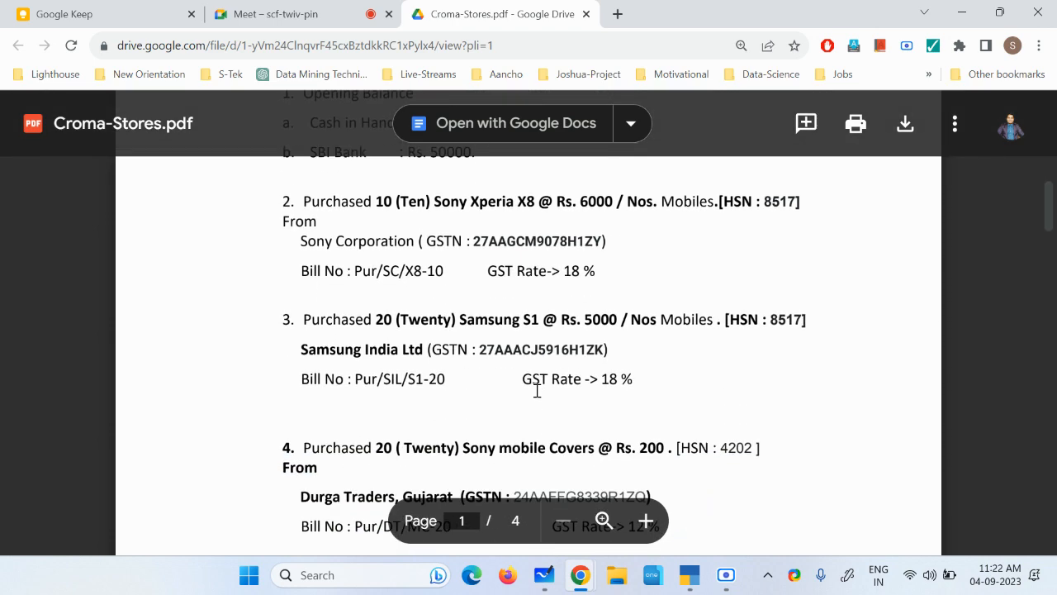
{"action": "double_click", "coordinate": [327, 204]}
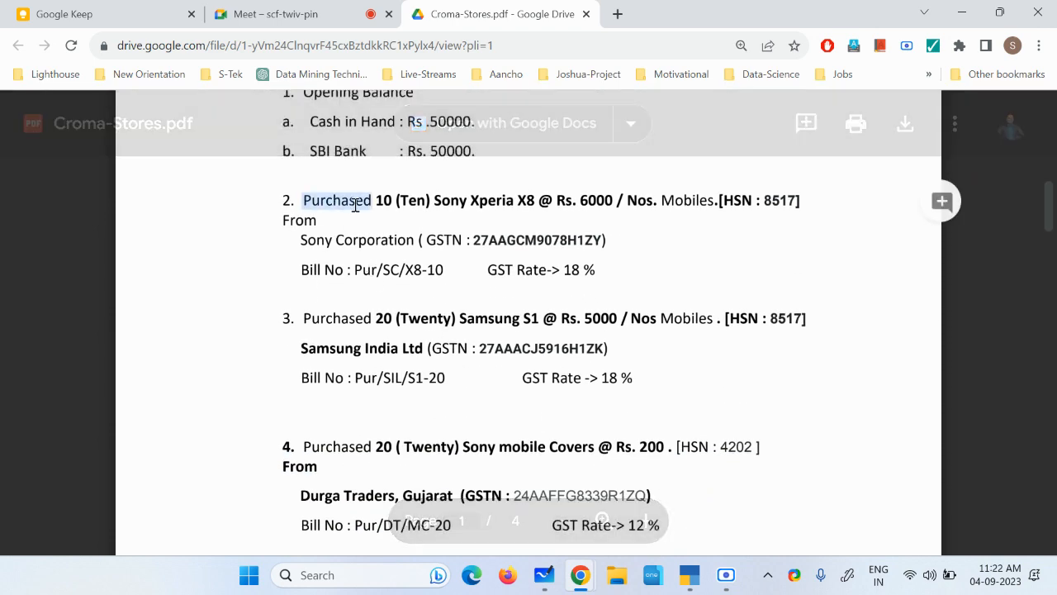
{"action": "double_click", "coordinate": [444, 205]}
{"action": "left_click_drag", "start_coordinate": [444, 205], "coordinate": [611, 202]}
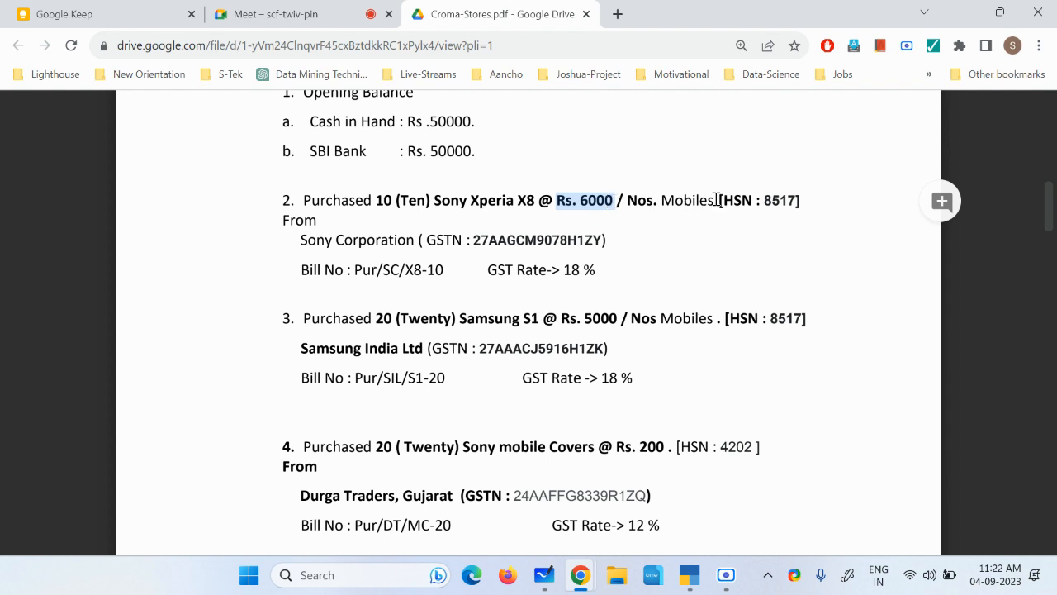
{"action": "left_click_drag", "start_coordinate": [765, 201], "coordinate": [794, 200]}
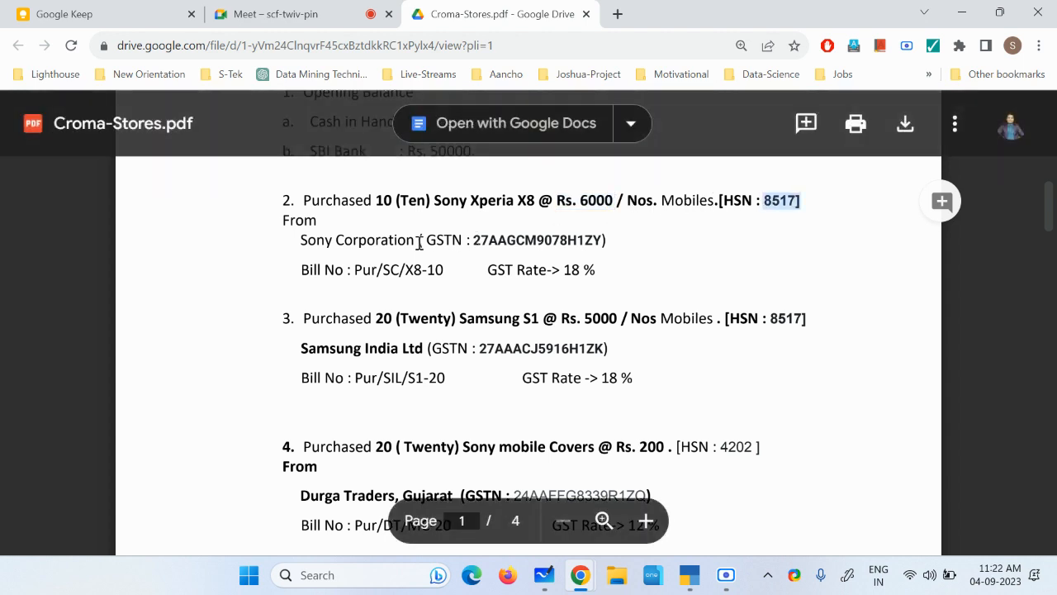
{"action": "left_click_drag", "start_coordinate": [301, 240], "coordinate": [403, 241]}
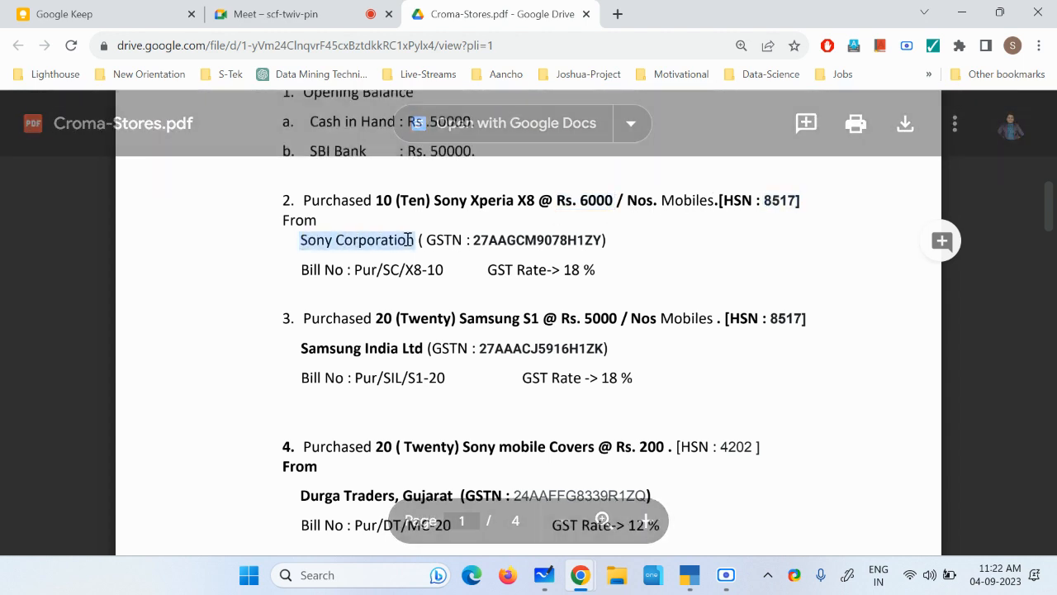
{"action": "double_click", "coordinate": [498, 238]}
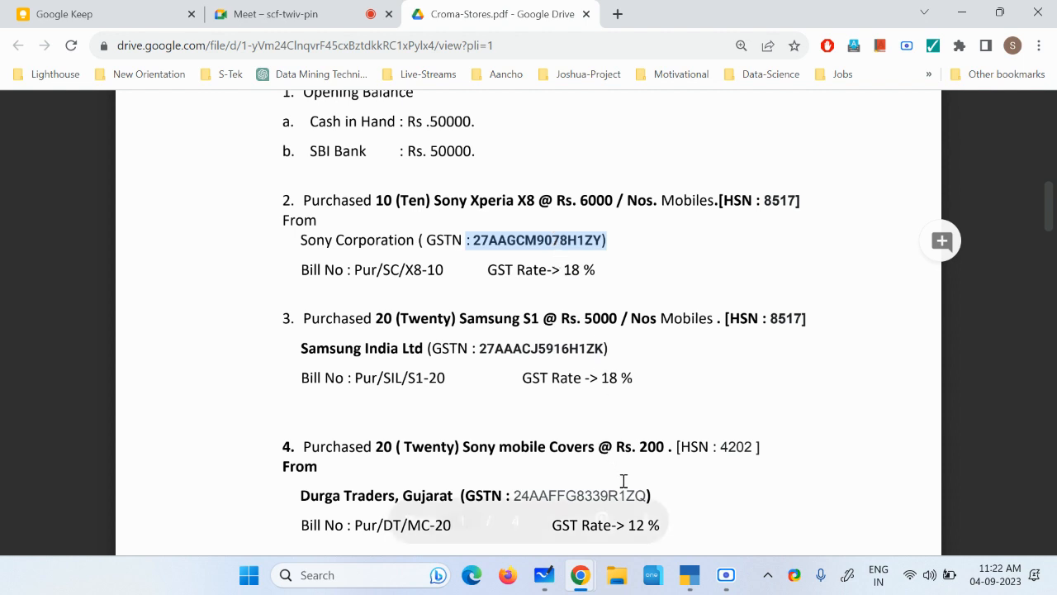
Switch to TallyPrime and start a purchase voucher in Item Invoice mode.
{"action": "left_click", "coordinate": [684, 576]}
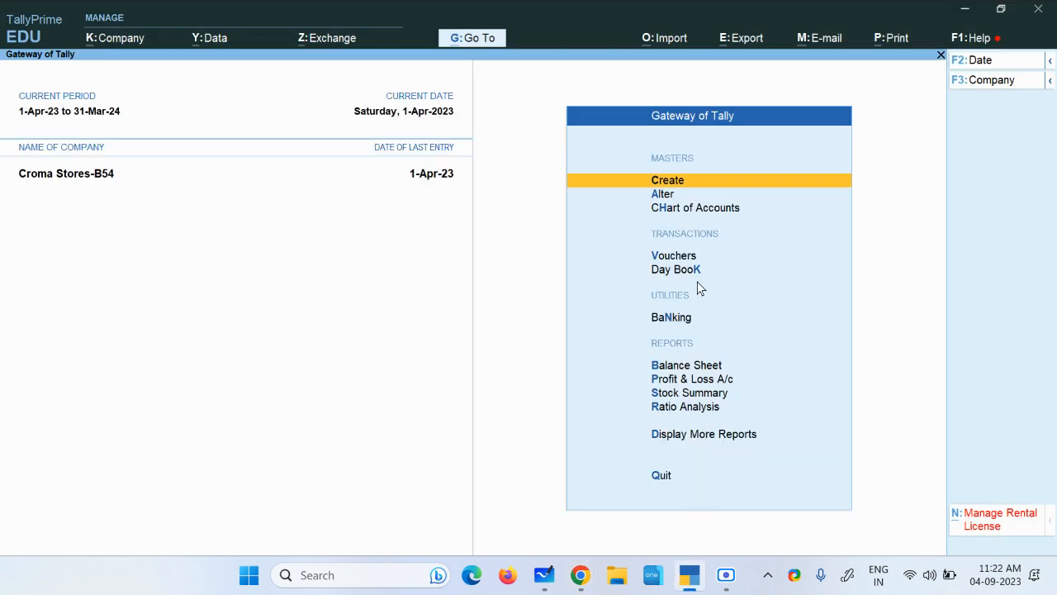
{"action": "left_click", "coordinate": [676, 261]}
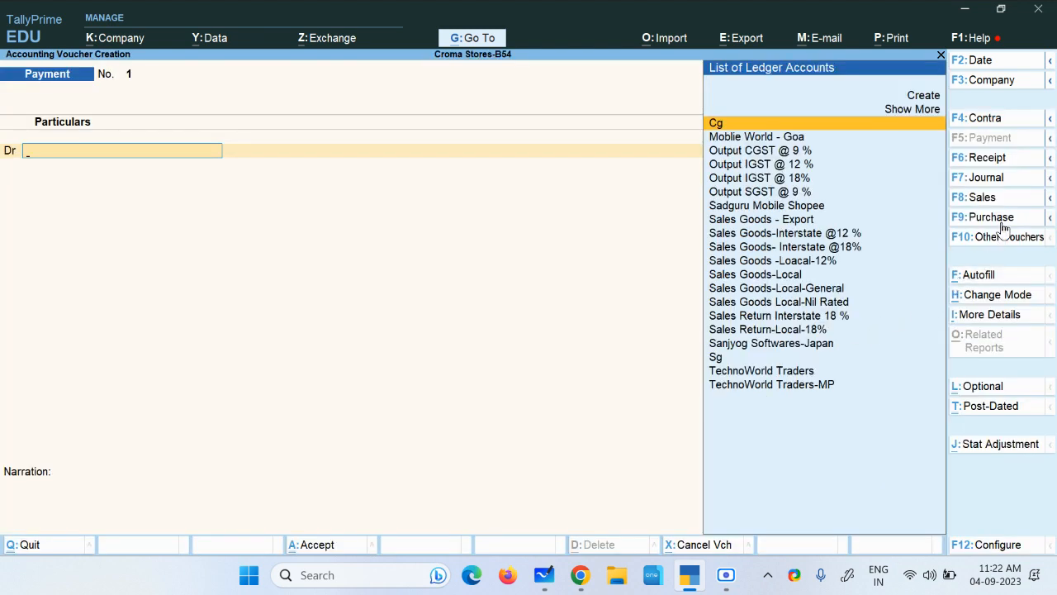
{"action": "left_click", "coordinate": [1002, 221]}
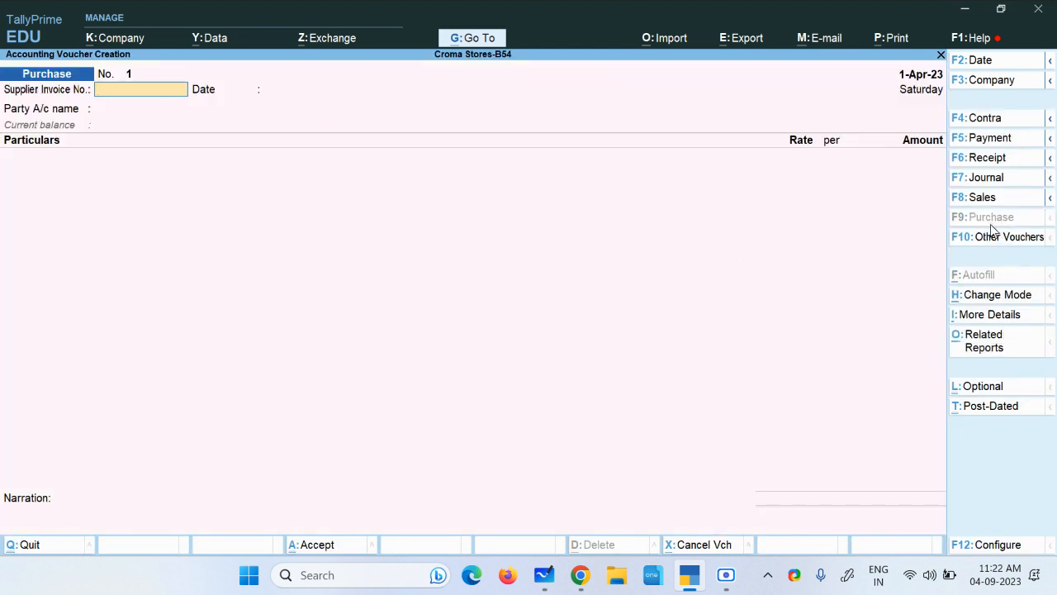
{"action": "left_click", "coordinate": [987, 295]}
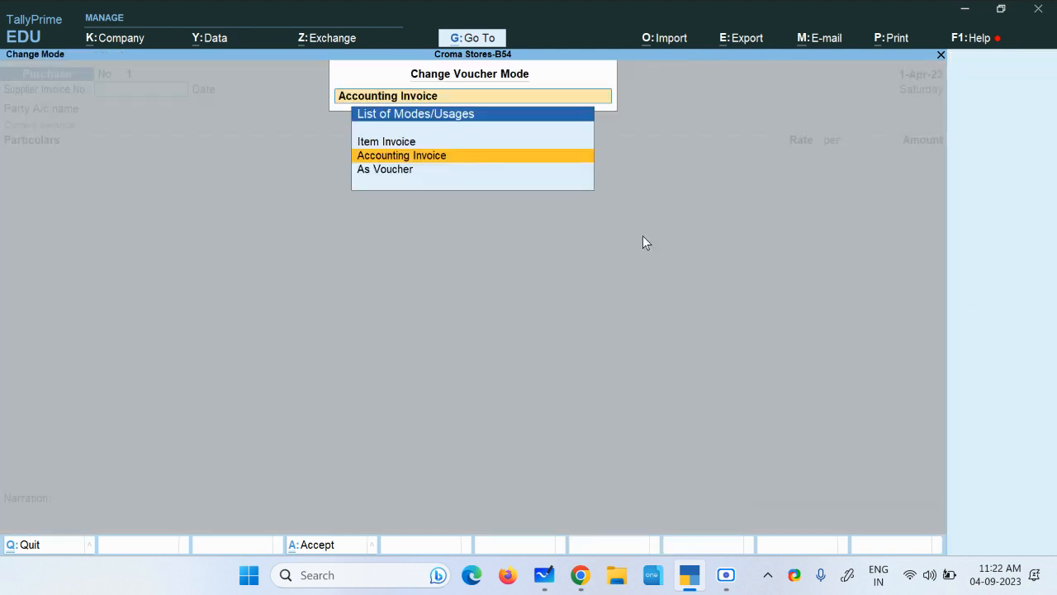
{"action": "left_click", "coordinate": [407, 145]}
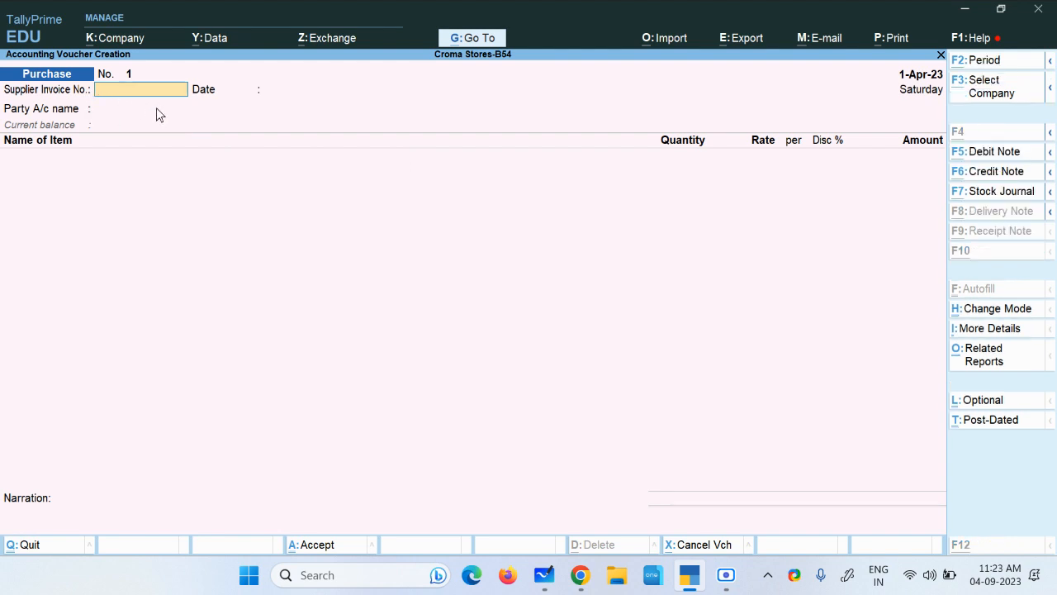
Copy bill number Pur/SC/X8-10 from the PDF into the supplier invoice number and accept 1-Apr-23 as its date.
{"action": "key", "text": "alt+Tab"}
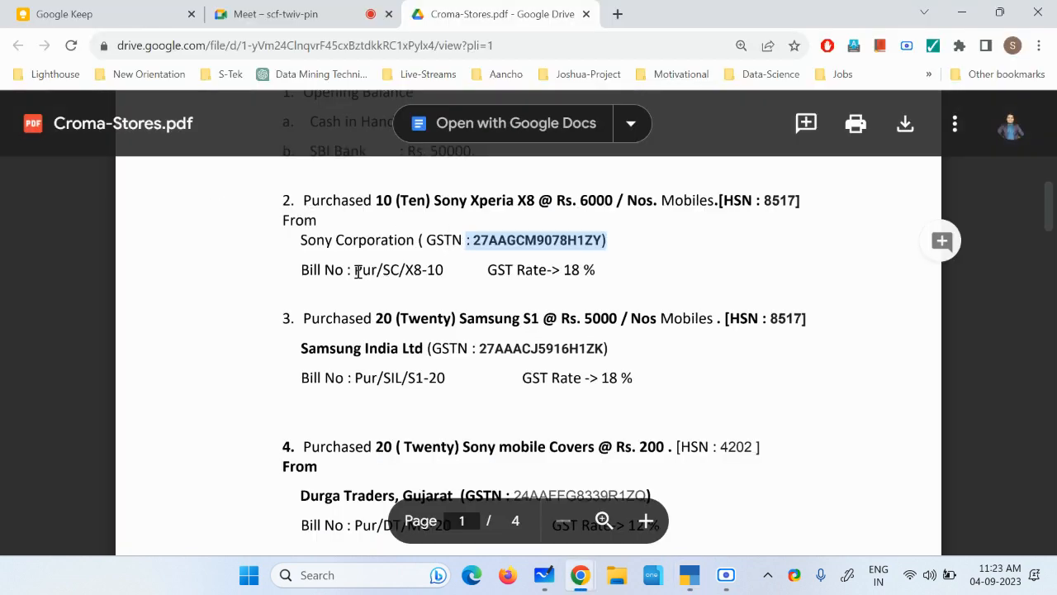
{"action": "left_click_drag", "start_coordinate": [357, 271], "coordinate": [446, 272]}
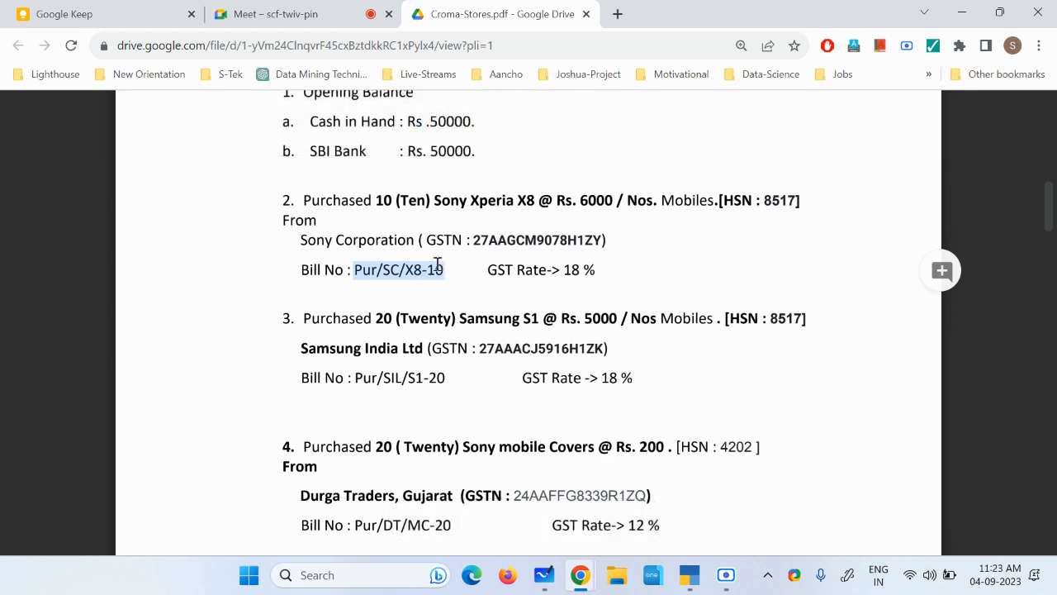
{"action": "key", "text": "alt+Tab"}
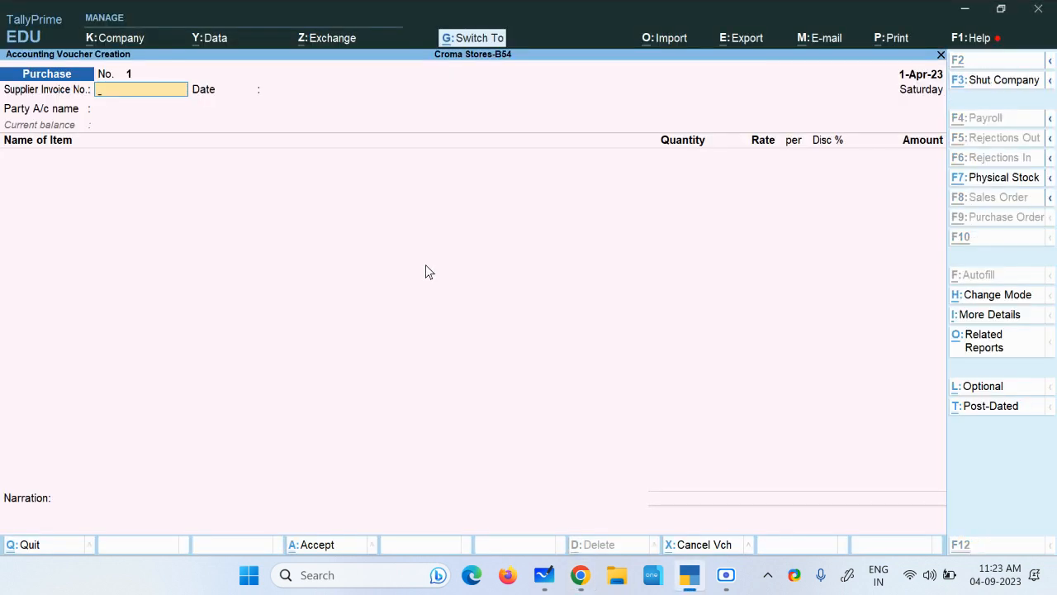
{"action": "key", "text": "ctrl+alt+v"}
{"action": "key", "text": "Return"}
{"action": "key", "text": "Return"}
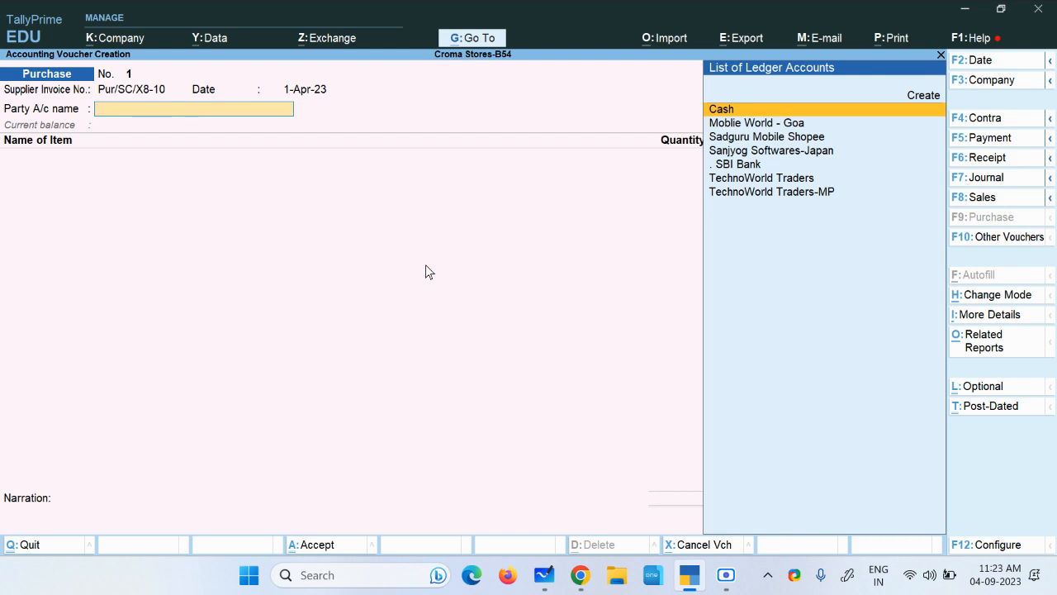
Create a new party ledger from the voucher and name it Sony Corporation, copied from the PDF.
{"action": "key", "text": "alt+c"}
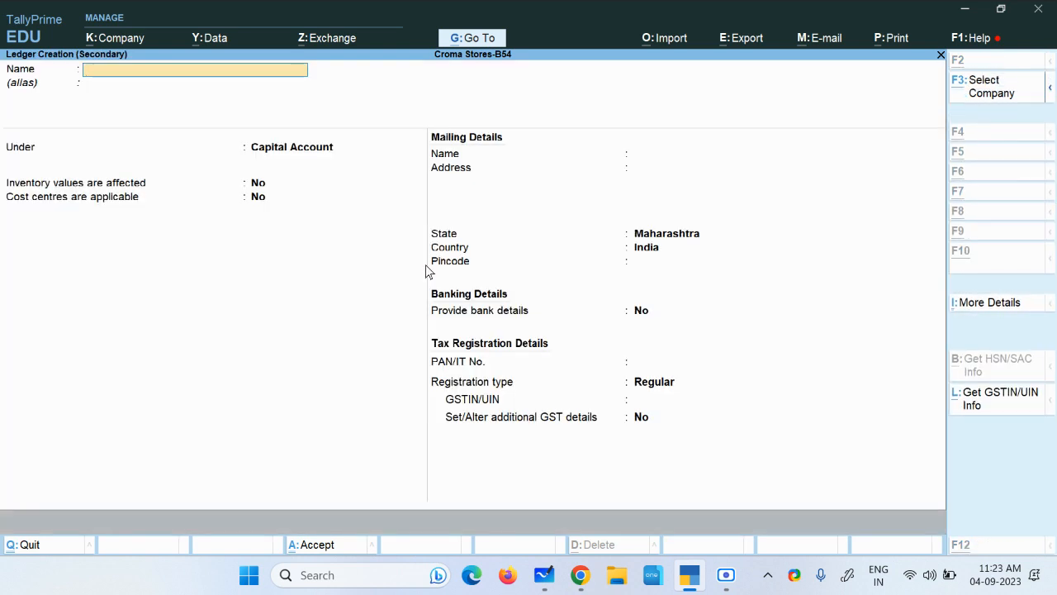
{"action": "key", "text": "alt+Tab"}
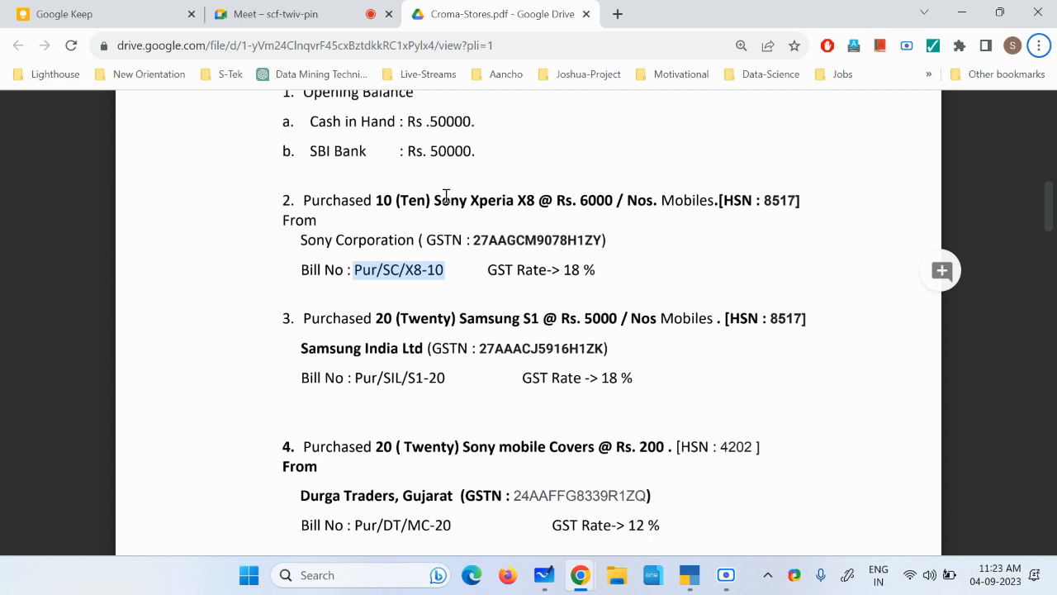
{"action": "left_click_drag", "start_coordinate": [301, 240], "coordinate": [394, 241]}
{"action": "key", "text": "ctrl+c"}
{"action": "key", "text": "alt+Tab"}
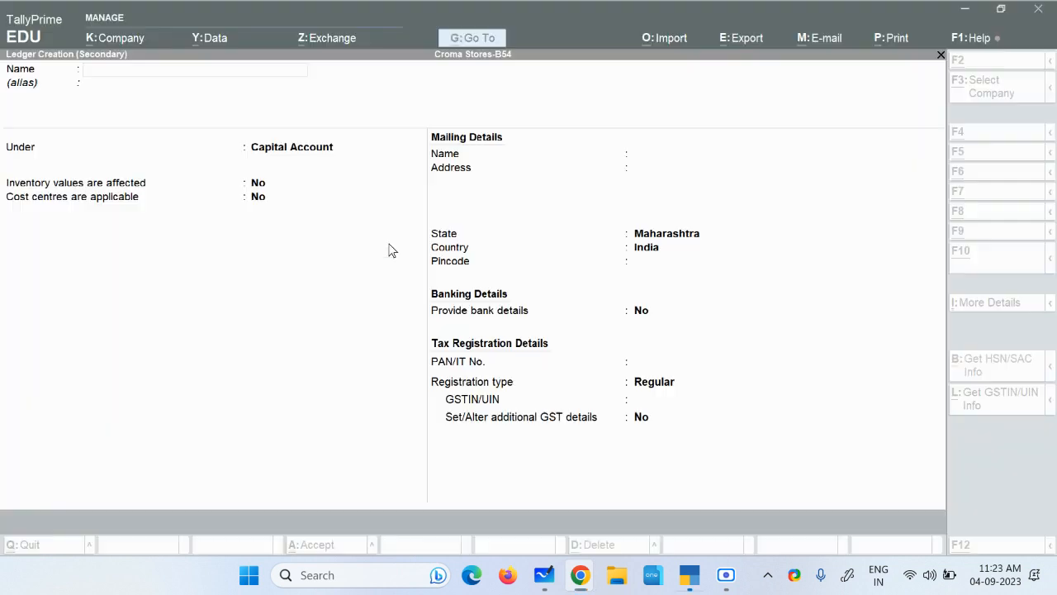
{"action": "key", "text": "ctrl+v"}
{"action": "key", "text": "Return"}
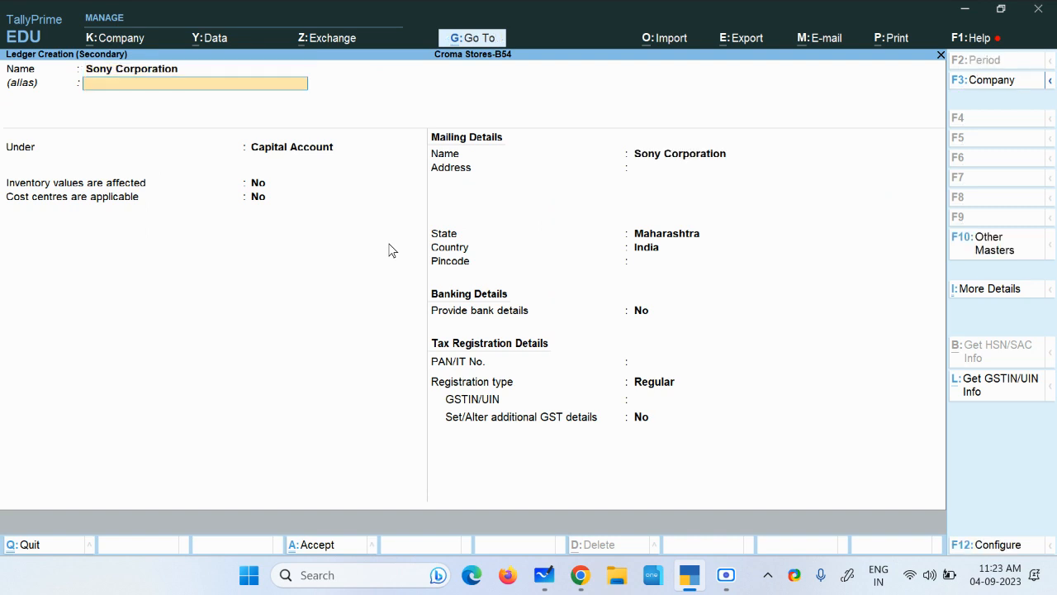
Place the ledger under Sundry Creditors with bill-by-bill balances and a default credit period of 30 Days.
{"action": "key", "text": "Return"}
{"action": "type", "text": "Su"}
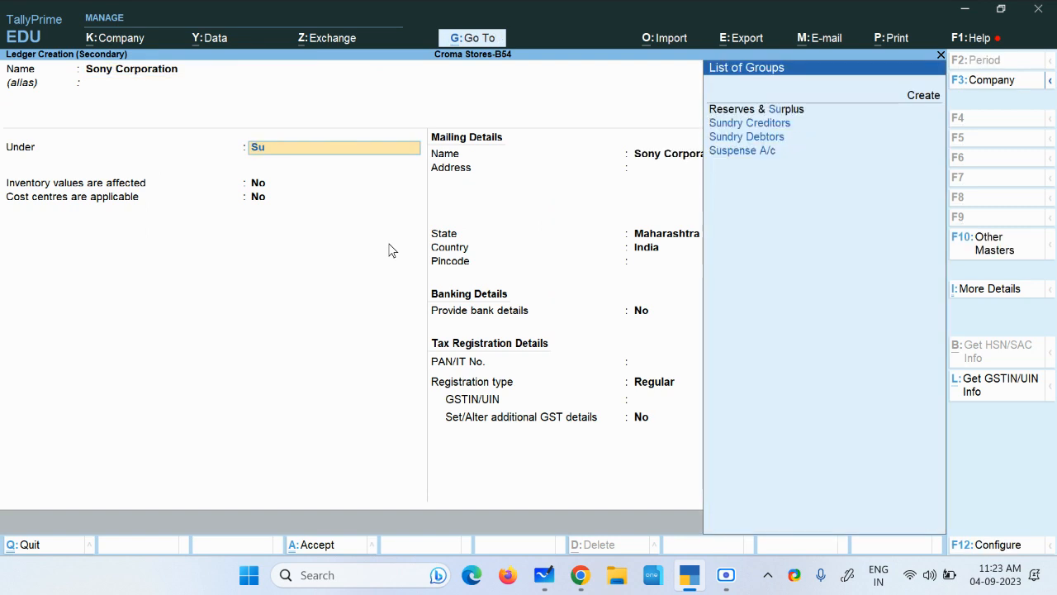
{"action": "key", "text": "Return"}
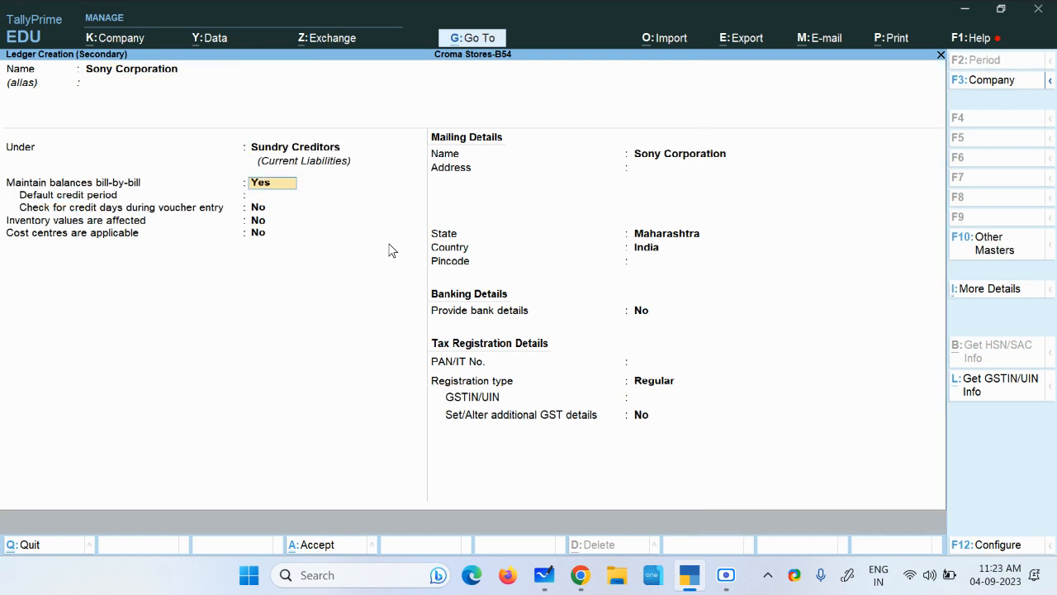
{"action": "key", "text": "Return"}
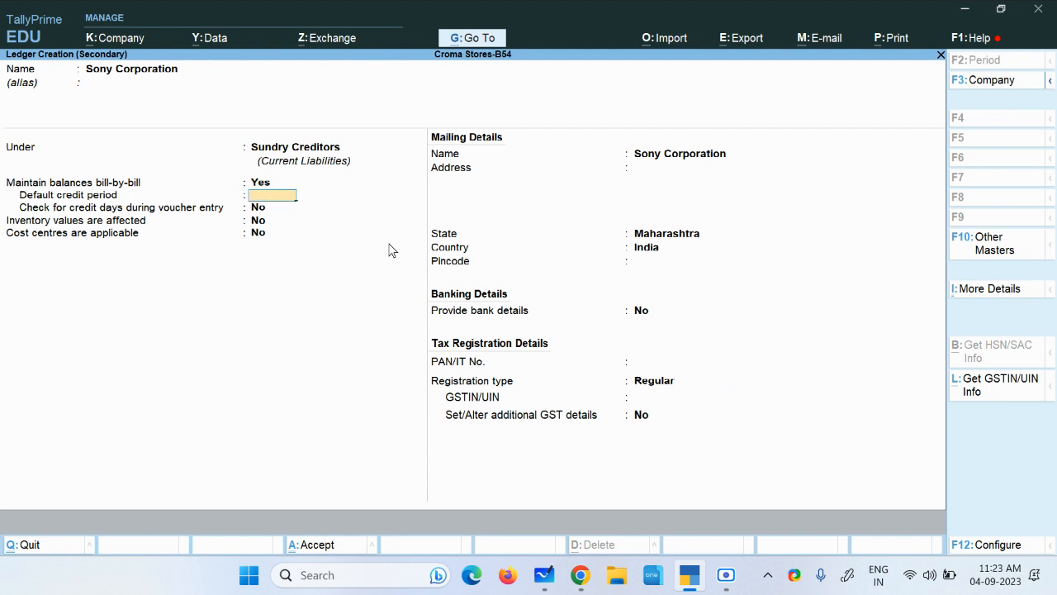
{"action": "key", "text": "Return"}
{"action": "key", "text": "Return"}
{"action": "key", "text": "Return"}
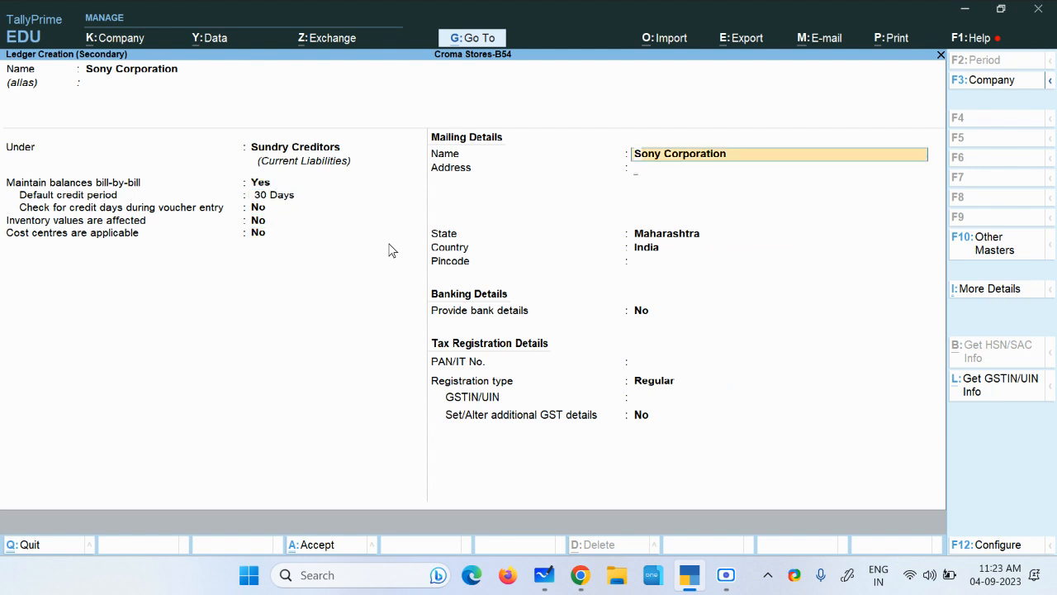
Accept the ledger's mailing name, Maharashtra and India, leaving address, pincode and PAN blank and bank details at No.
{"action": "key", "text": "Return"}
{"action": "key", "text": "Return"}
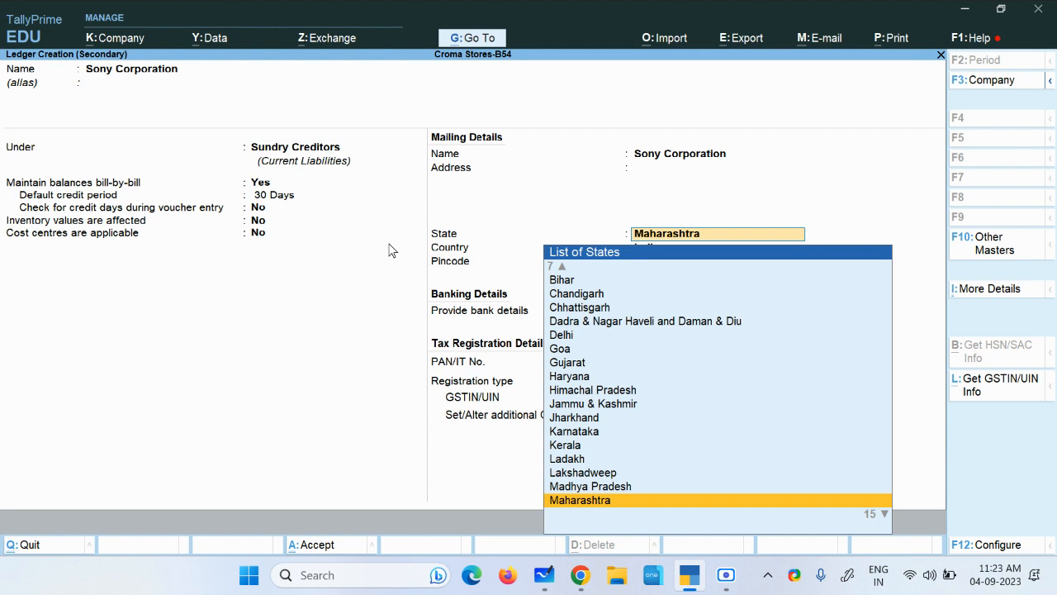
{"action": "key", "text": "Return"}
{"action": "key", "text": "Return"}
{"action": "key", "text": "Return"}
{"action": "key", "text": "Return"}
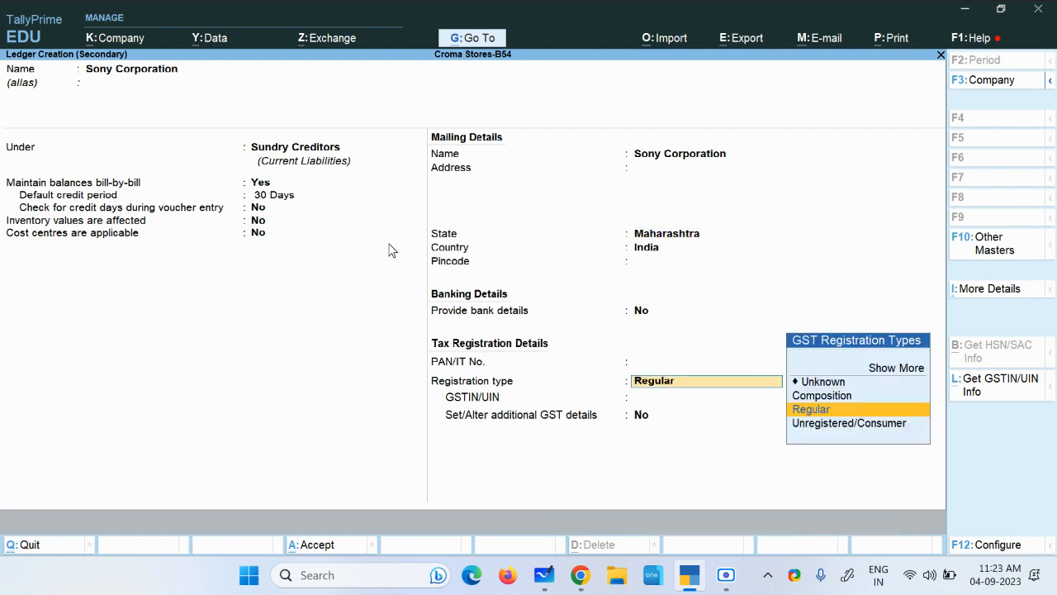
Keep the registration type Regular, copy Sony Corporation's GSTIN from the PDF into the ledger, and save it.
{"action": "key", "text": "Return"}
{"action": "key", "text": "alt+Tab"}
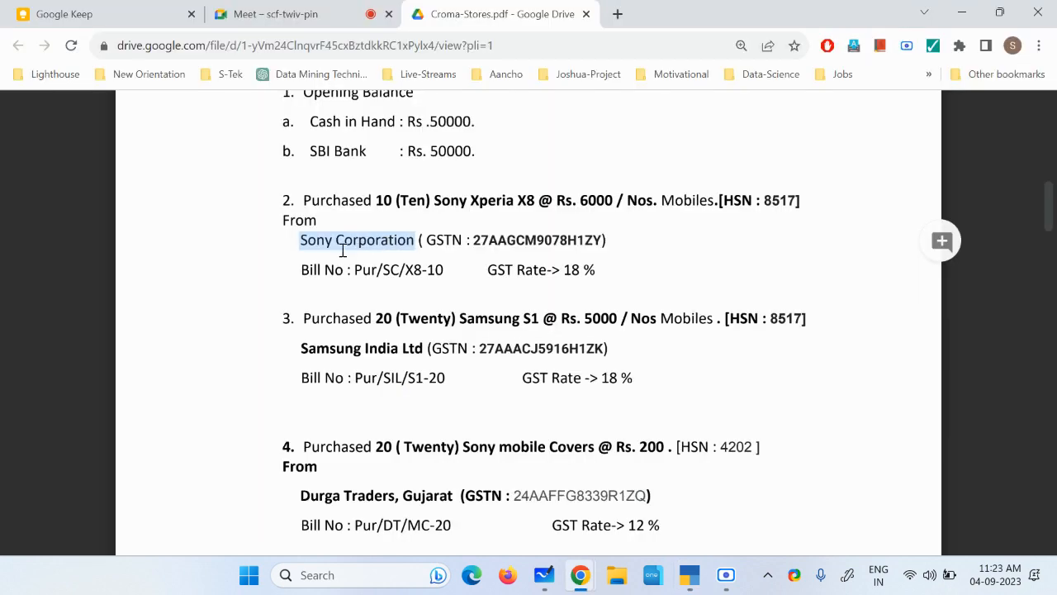
{"action": "double_click", "coordinate": [493, 240]}
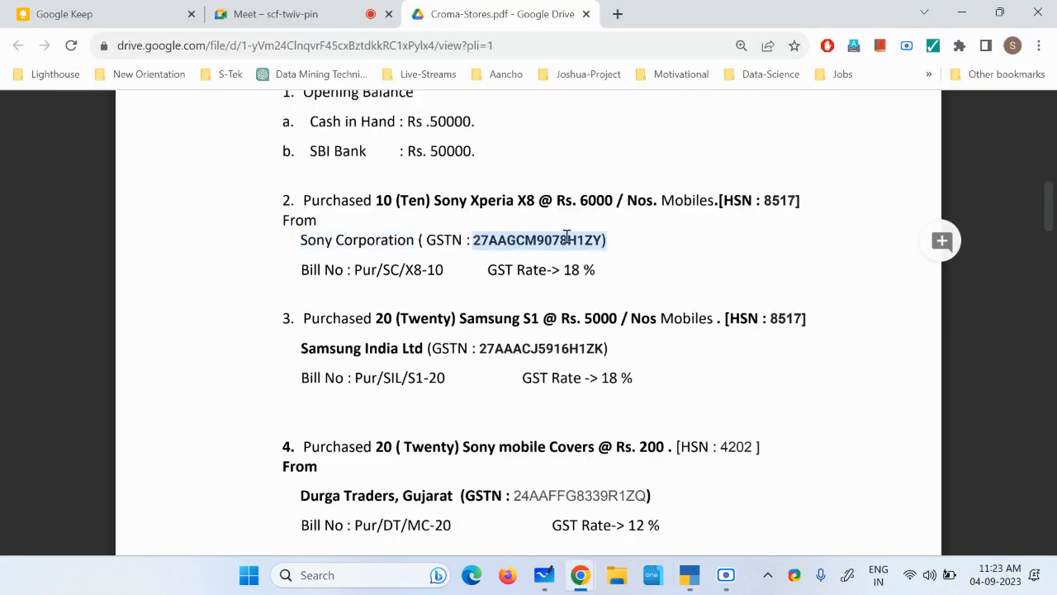
{"action": "key", "text": "ctrl+c"}
{"action": "key", "text": "alt+Tab"}
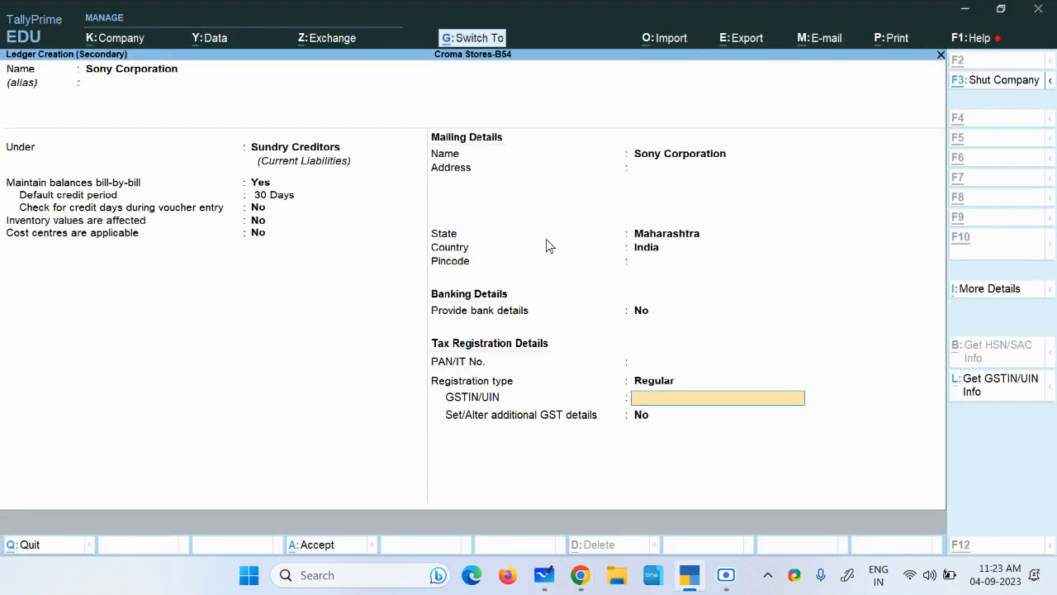
{"action": "key", "text": "ctrl+v"}
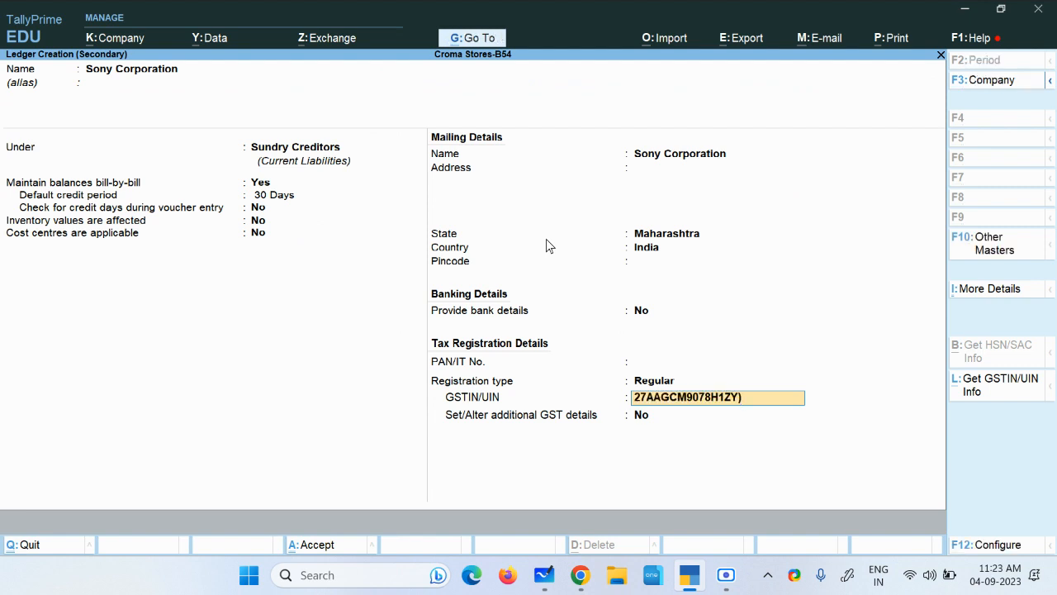
{"action": "key", "text": "ctrl+a"}
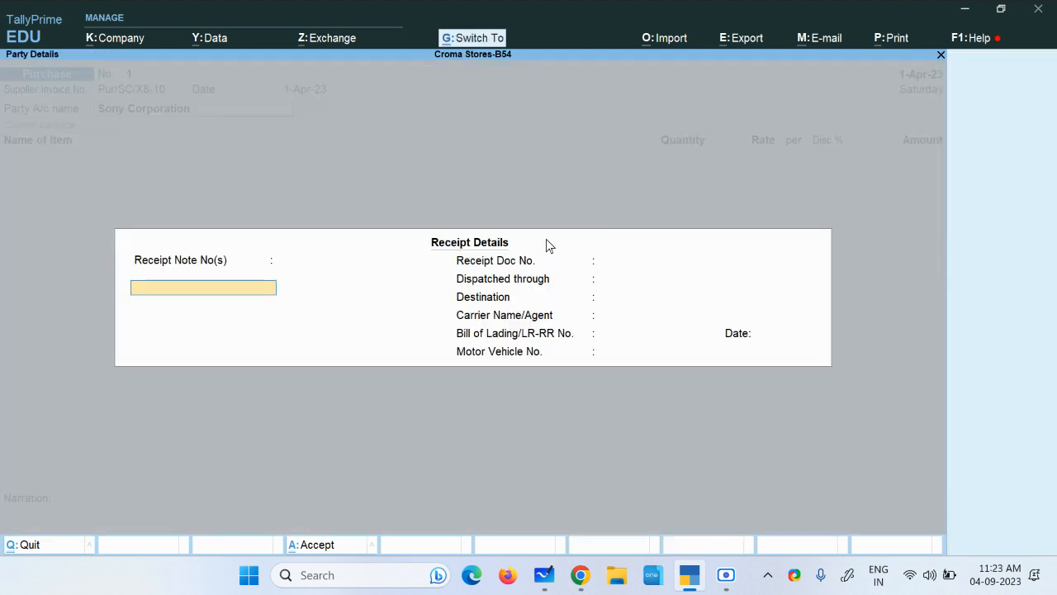
Accept the blank receipt details and the Sony Corporation party details for the purchase voucher.
{"action": "key", "text": "ctrl+a"}
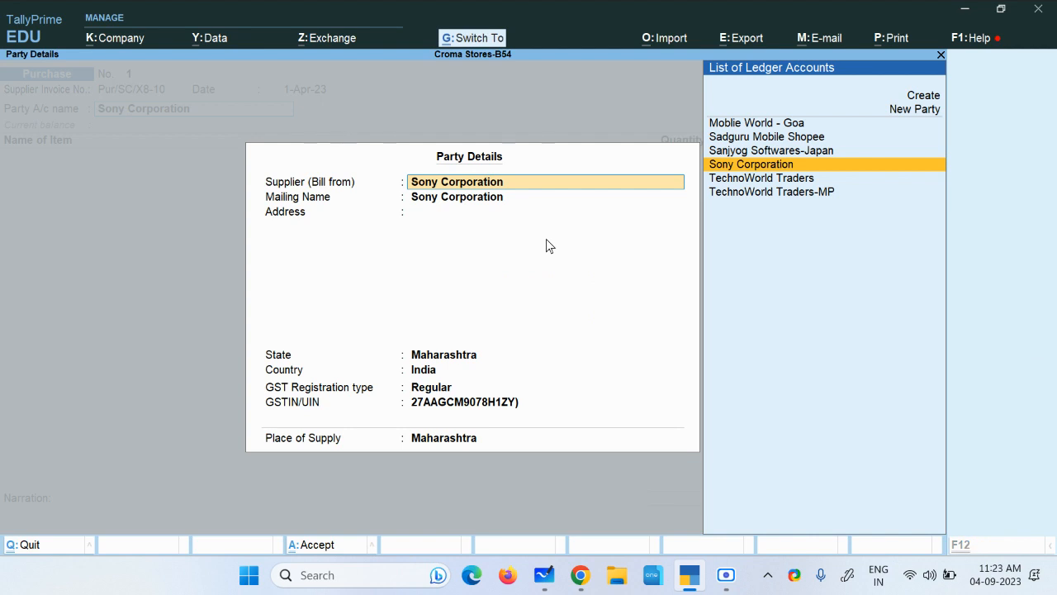
{"action": "key", "text": "ctrl+a"}
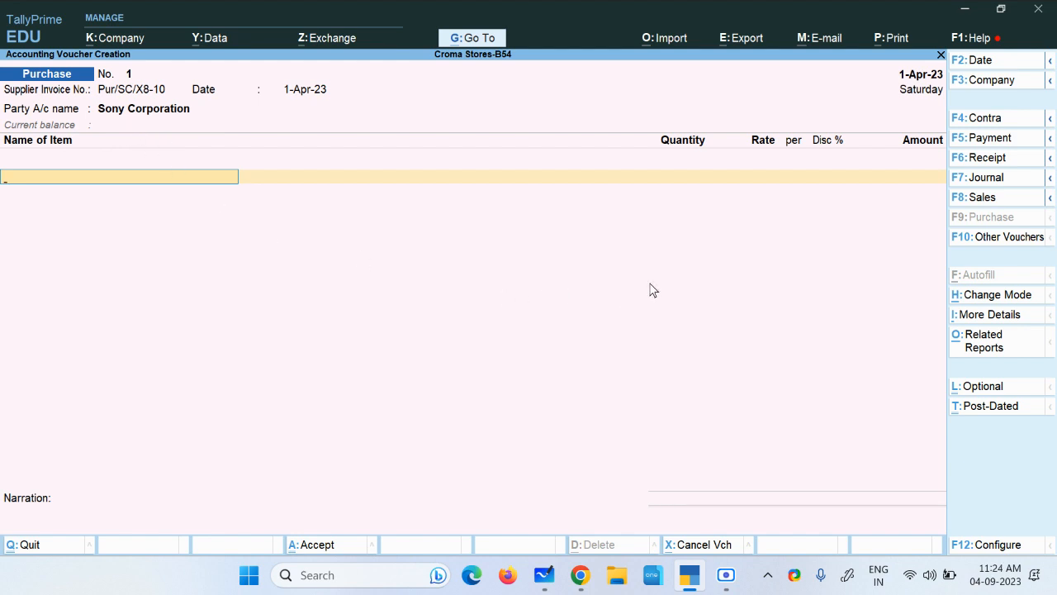
Set Select common Ledger Account for Item Allocation to Yes in the voucher configuration and go back to the Purchase ledger field.
{"action": "left_click", "coordinate": [994, 545]}
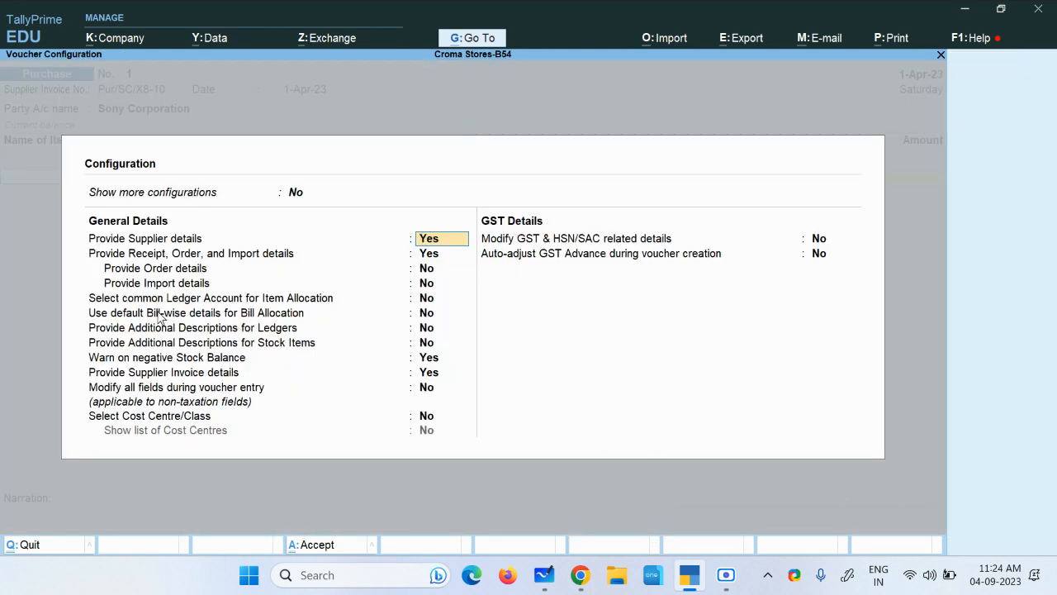
{"action": "left_click", "coordinate": [128, 300]}
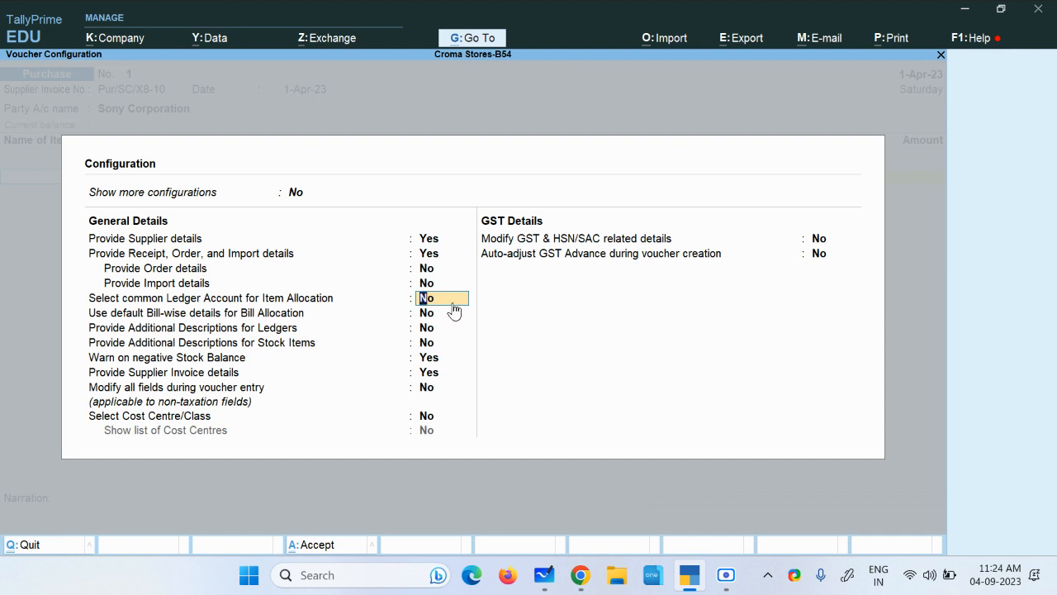
{"action": "type", "text": "y"}
{"action": "key", "text": "Return"}
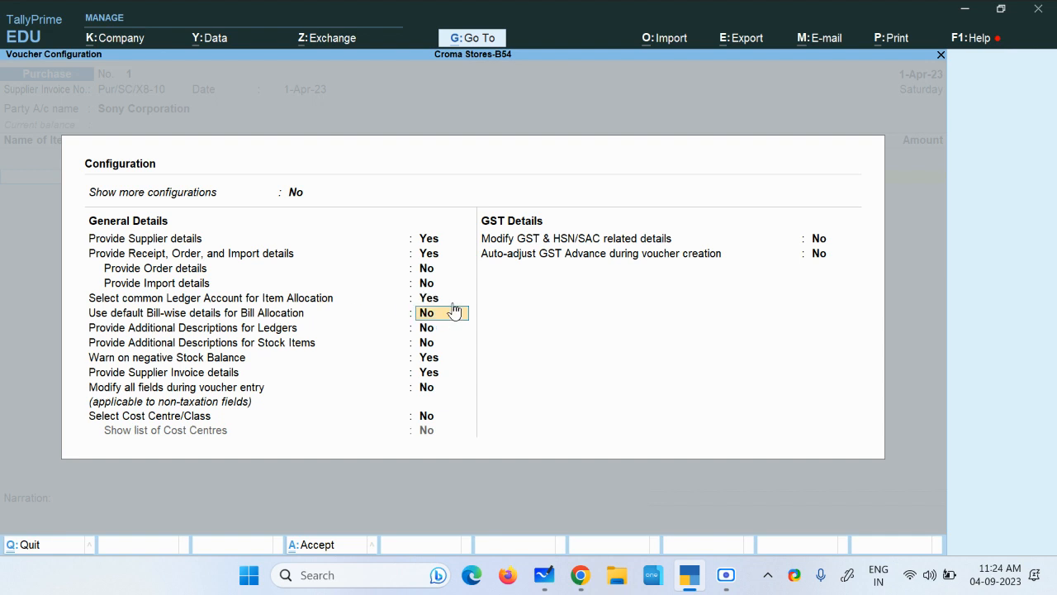
{"action": "key", "text": "ctrl+a"}
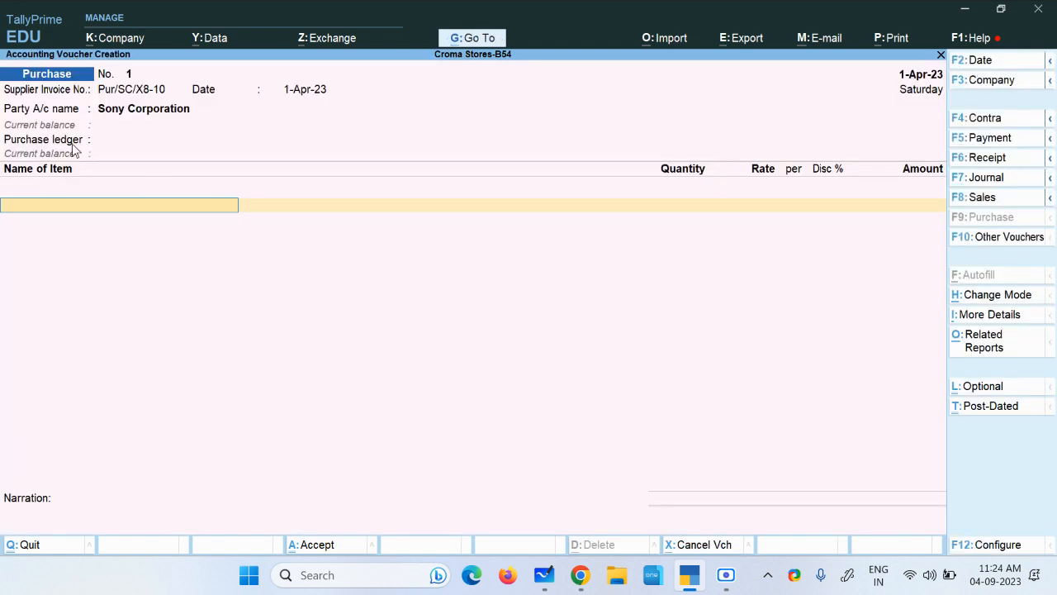
{"action": "key", "text": "BackSpace"}
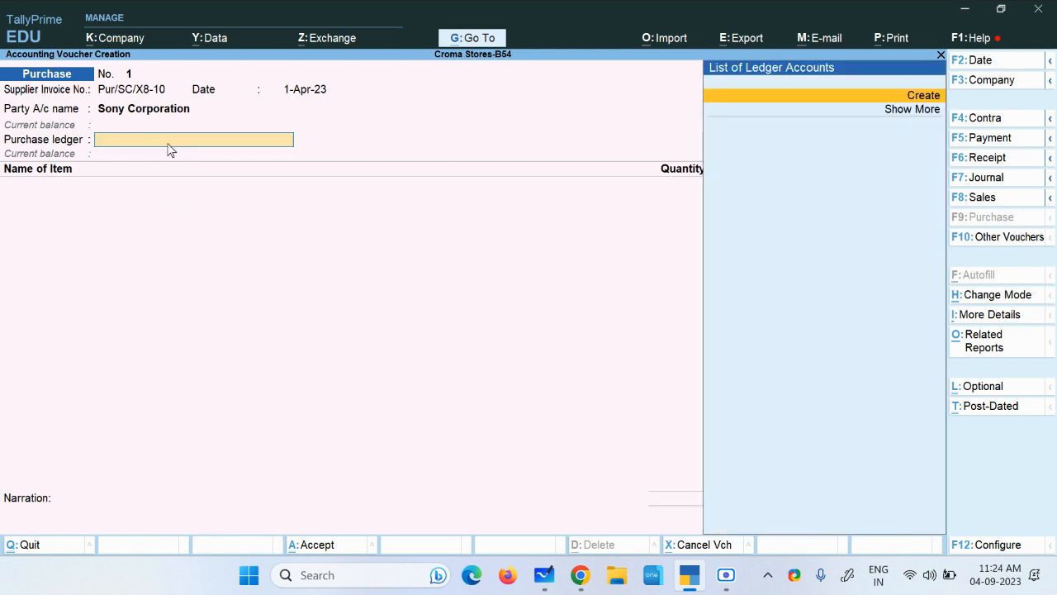
Set Select common Ledger Account for Item Allocation back to No in the voucher configuration and accept it.
{"action": "left_click", "coordinate": [1003, 552]}
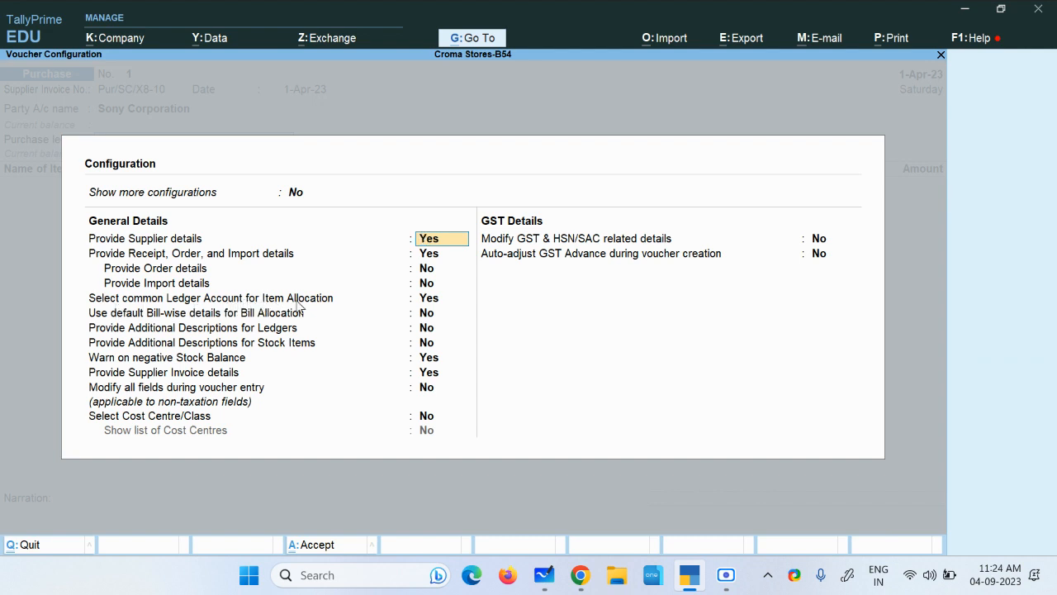
{"action": "left_click", "coordinate": [429, 301]}
{"action": "type", "text": "n"}
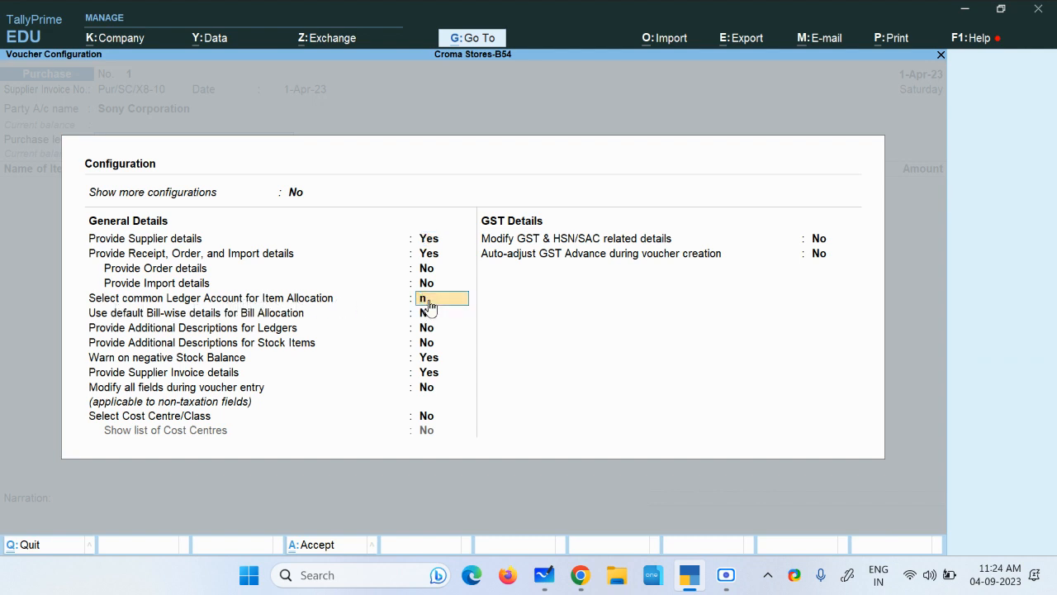
{"action": "key", "text": "Return"}
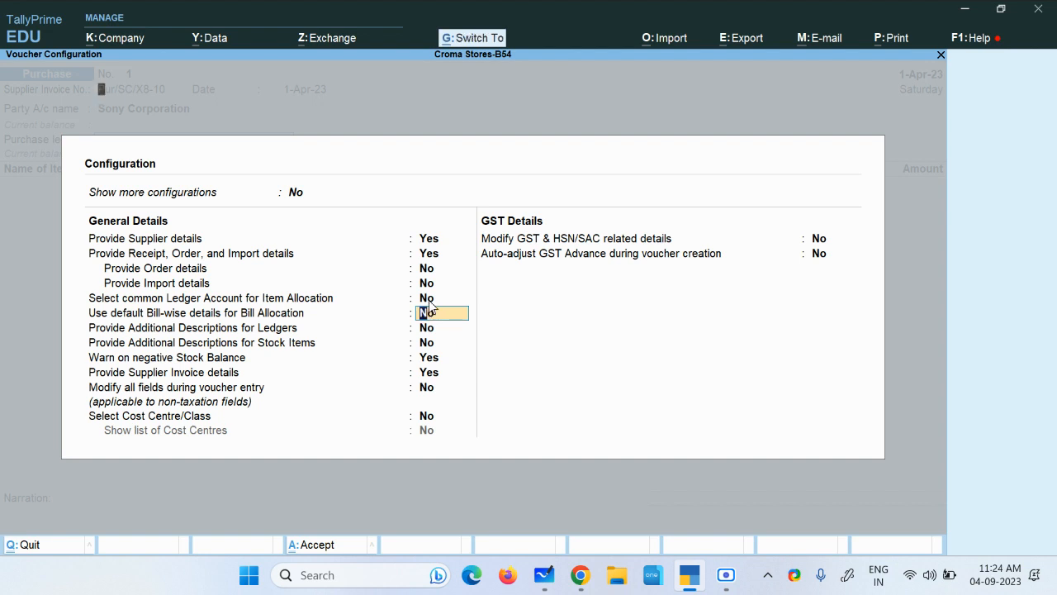
{"action": "key", "text": "ctrl+a"}
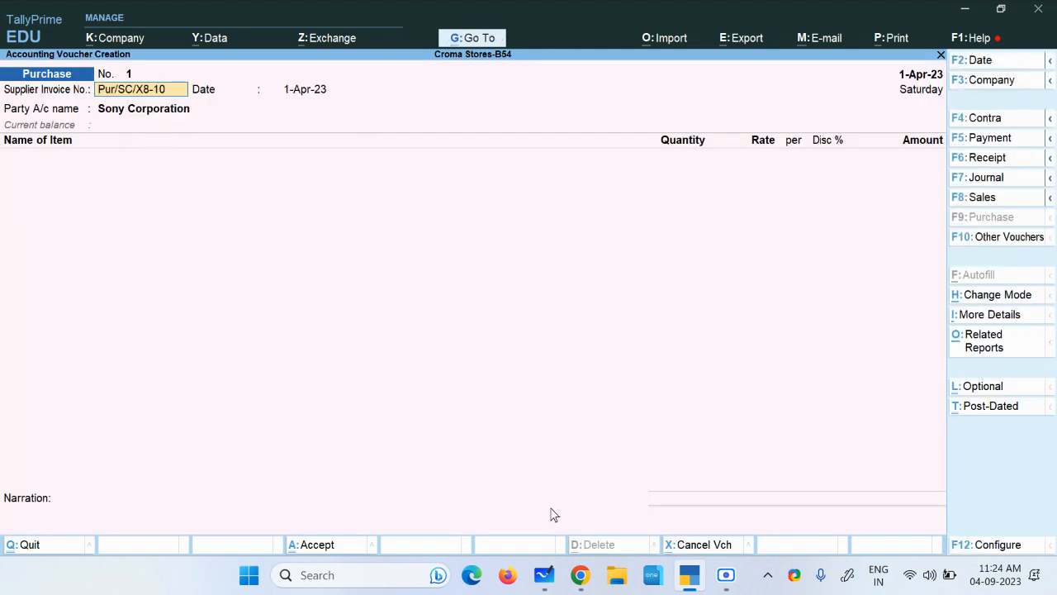
Snip the item allocation option lines from TallyPrime's voucher configuration and paste them into a blank area of the Microsoft Whiteboard board.
{"action": "left_click", "coordinate": [544, 575]}
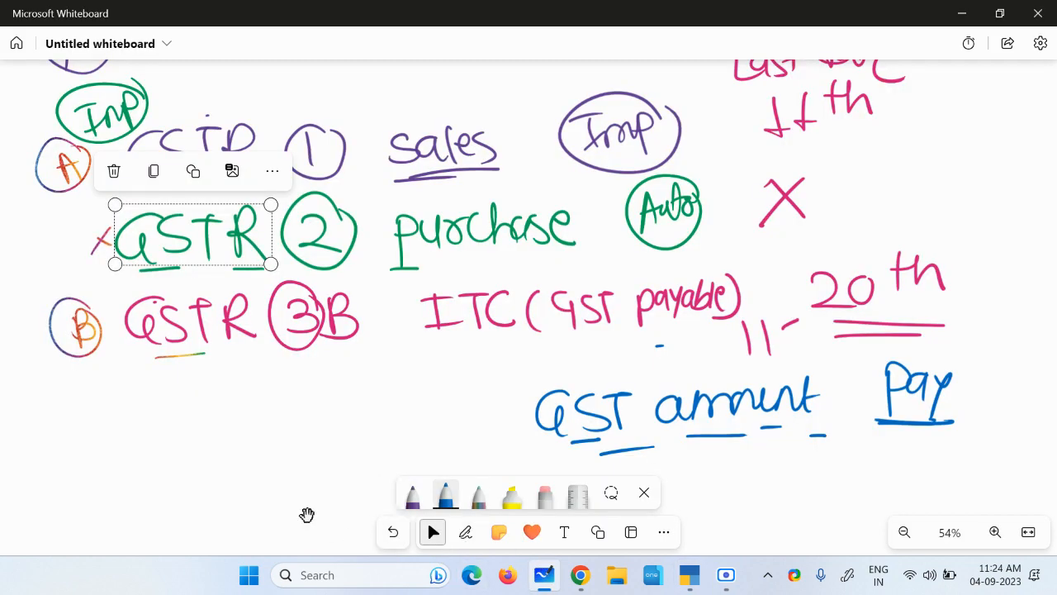
{"action": "mouse_move", "coordinate": [307, 512]}
{"action": "left_mouse_down"}
{"action": "mouse_move", "coordinate": [378, 307]}
{"action": "mouse_move", "coordinate": [393, 213]}
{"action": "left_mouse_up"}
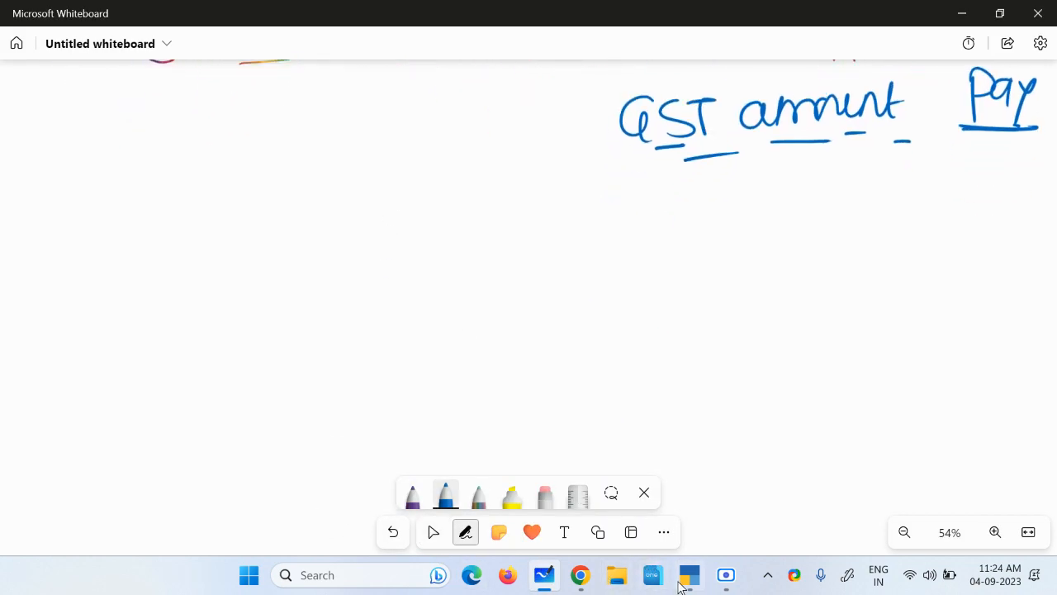
{"action": "left_click", "coordinate": [690, 574]}
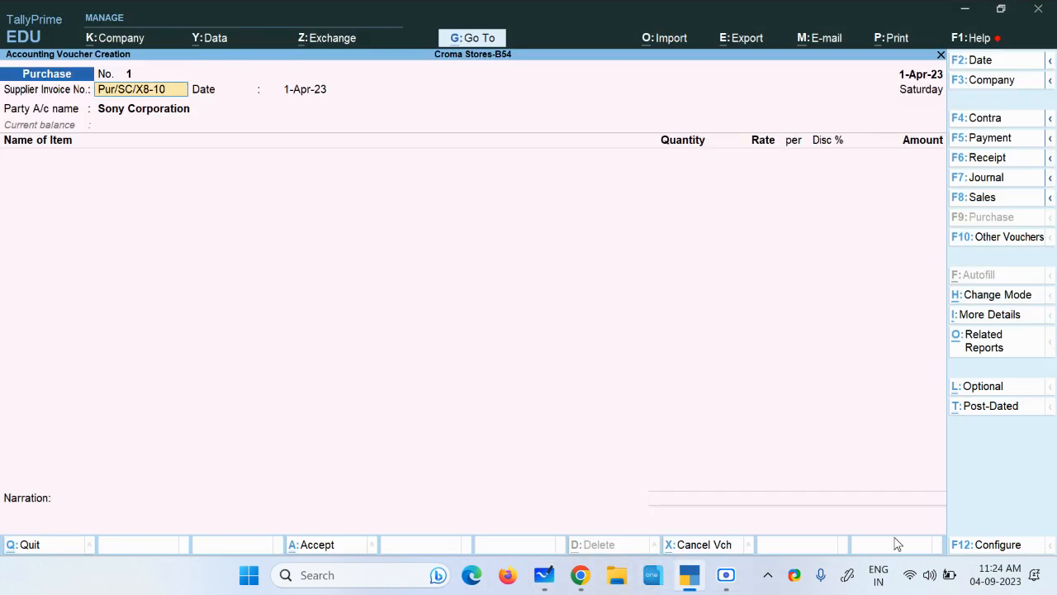
{"action": "left_click", "coordinate": [998, 545]}
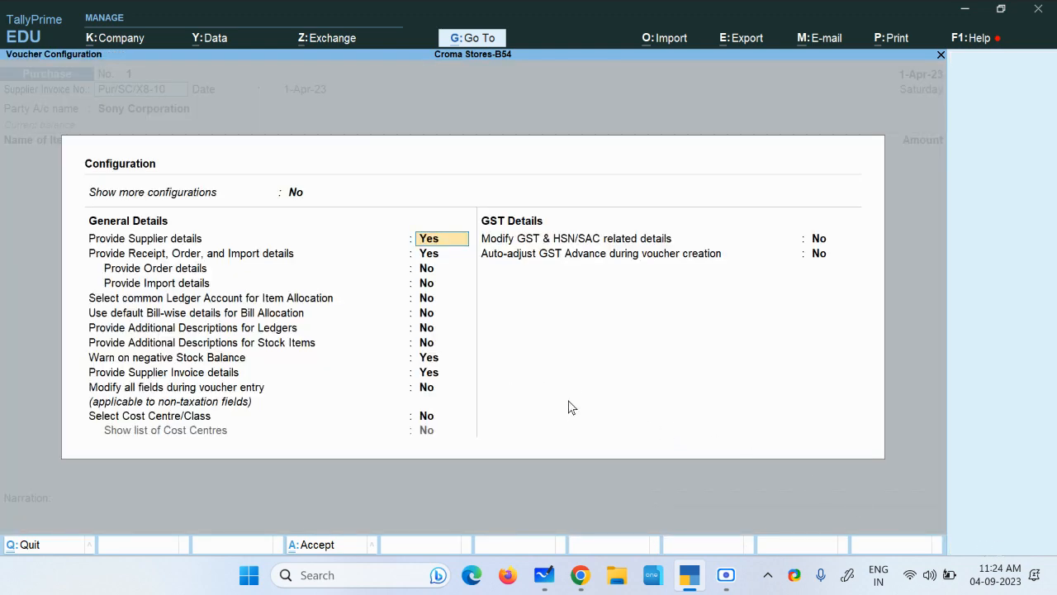
{"action": "key", "text": "super+shift+s"}
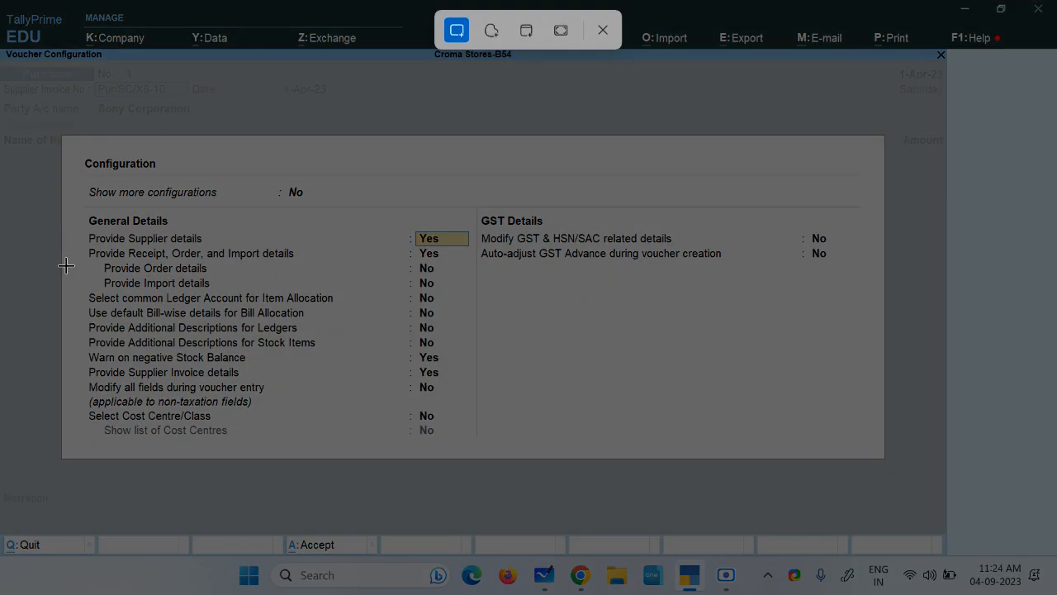
{"action": "left_click_drag", "start_coordinate": [66, 264], "coordinate": [468, 332]}
{"action": "left_click", "coordinate": [544, 575]}
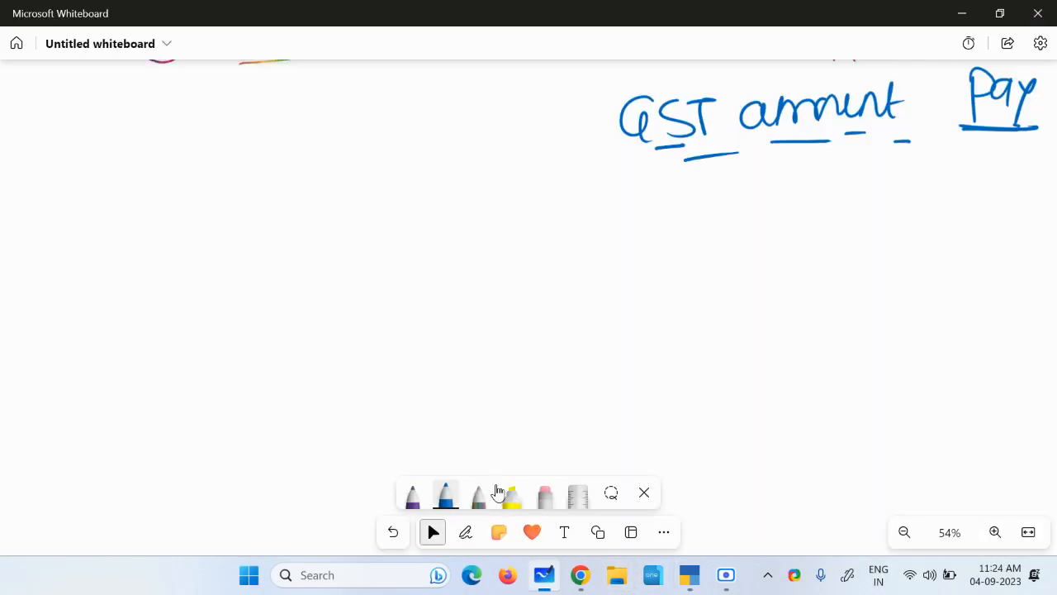
{"action": "key", "text": "ctrl+v"}
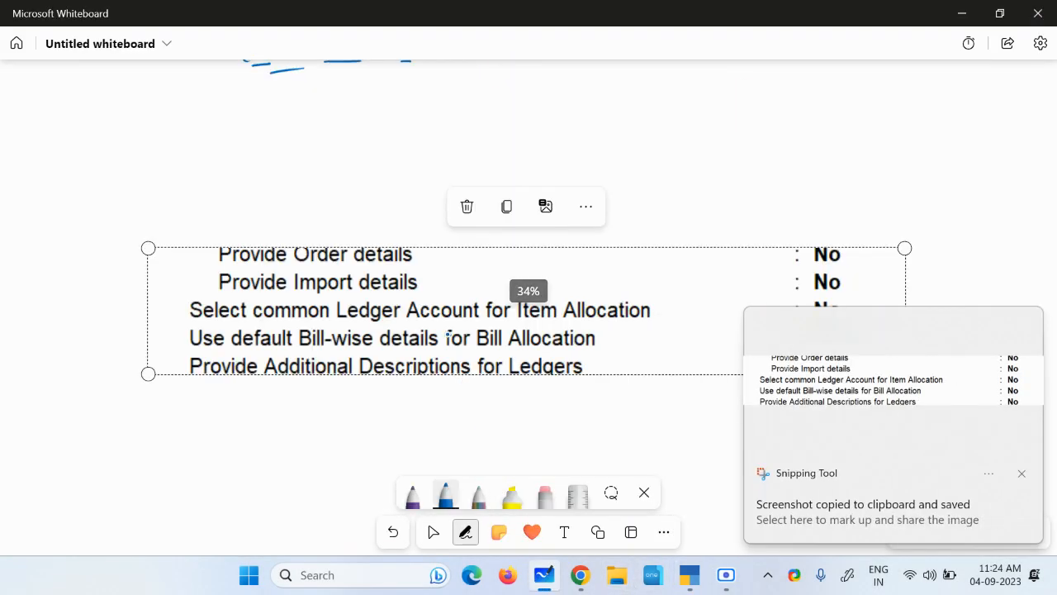
{"action": "left_click_drag", "start_coordinate": [656, 416], "coordinate": [595, 295]}
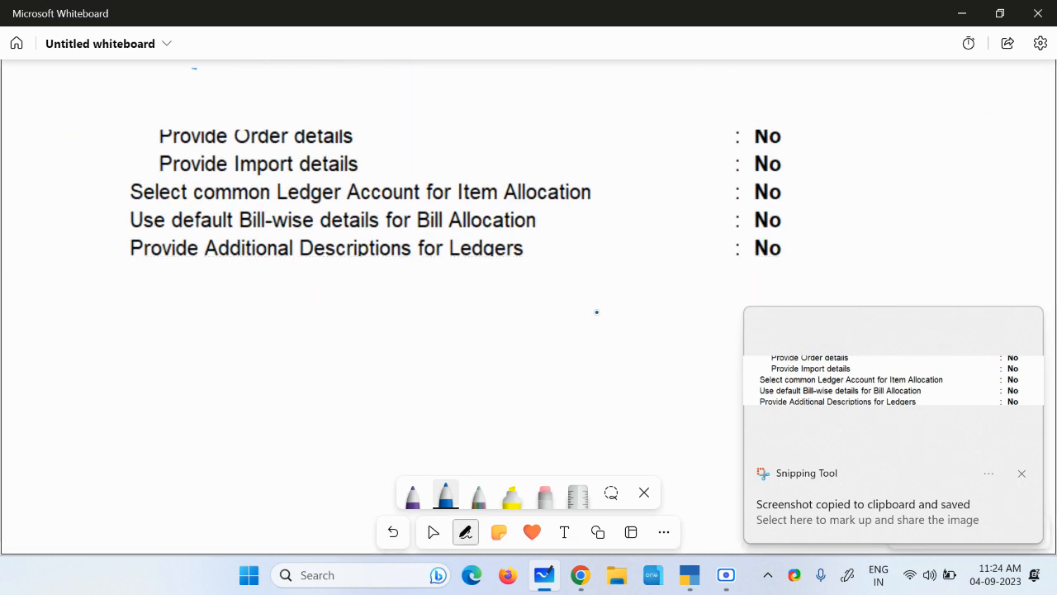
Draw arrows to the Select common Ledger Account for Item Allocation line and its No value, plus a curve downward from that value.
{"action": "left_click_drag", "start_coordinate": [66, 184], "coordinate": [108, 185]}
{"action": "left_click_drag", "start_coordinate": [93, 164], "coordinate": [90, 215]}
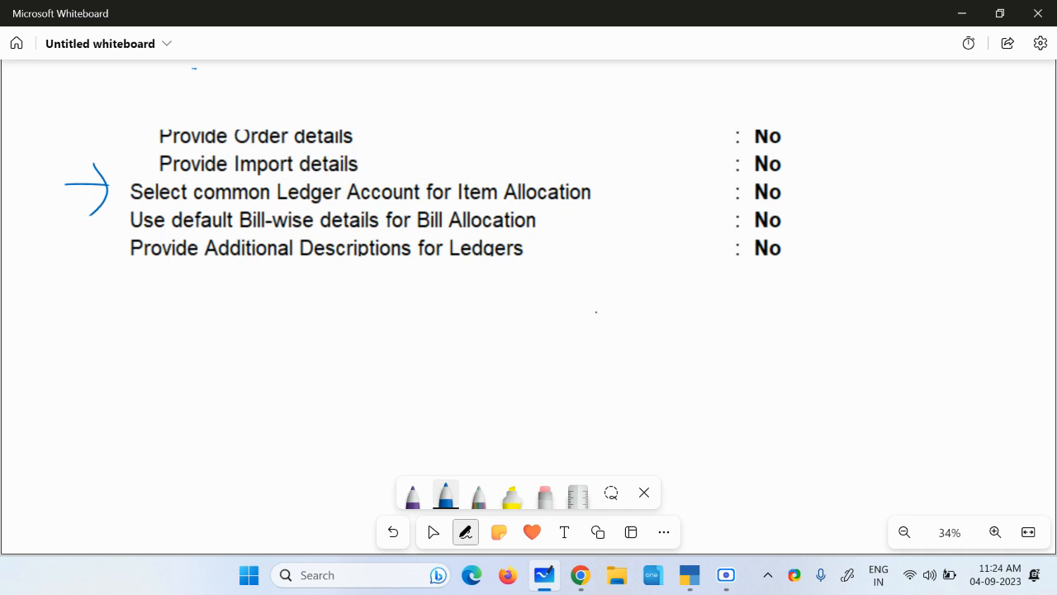
{"action": "mouse_move", "coordinate": [630, 194]}
{"action": "left_mouse_down"}
{"action": "mouse_move", "coordinate": [730, 196]}
{"action": "mouse_move", "coordinate": [714, 215]}
{"action": "left_mouse_up"}
{"action": "scroll", "coordinate": [597, 312], "scroll_direction": "up", "scroll_amount": 2}
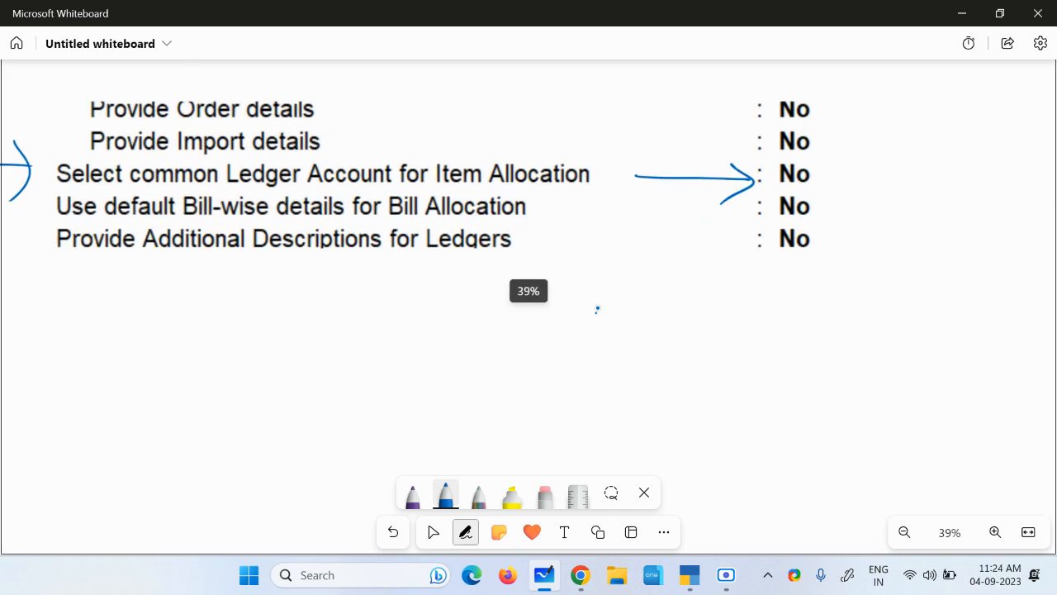
{"action": "scroll", "coordinate": [597, 309], "scroll_direction": "down", "scroll_amount": 1}
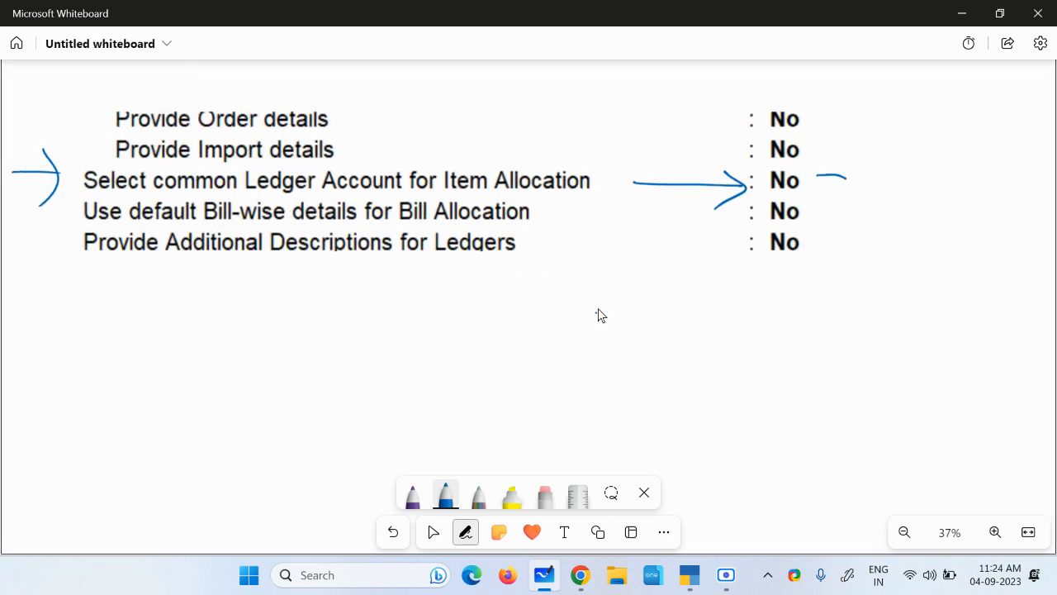
{"action": "left_click_drag", "start_coordinate": [846, 177], "coordinate": [830, 318]}
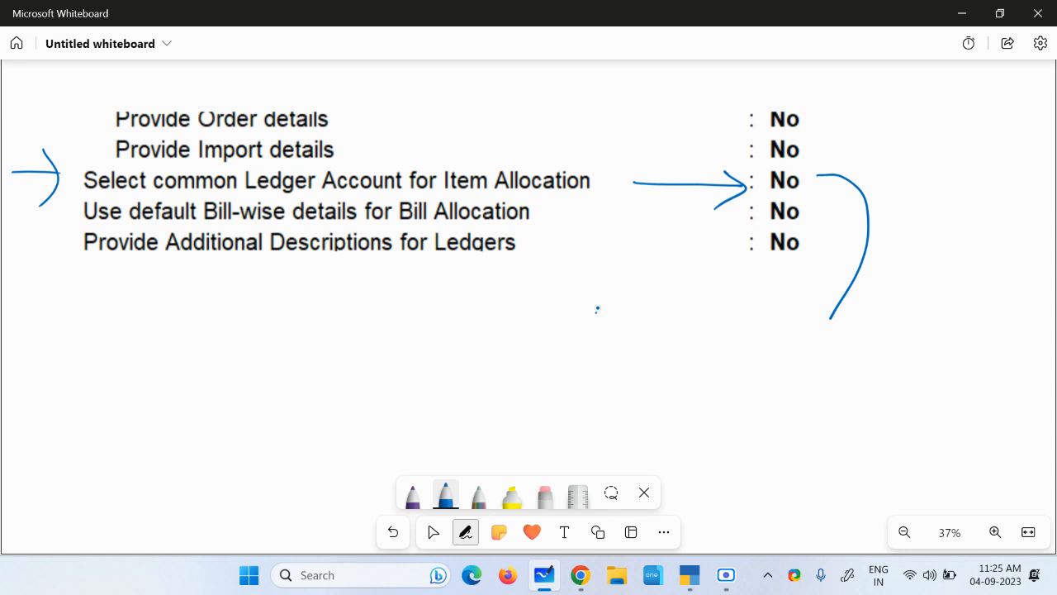
Handwrite the GST rates 5%, 12% and 18% in a column below the pasted option lines.
{"action": "mouse_move", "coordinate": [579, 309]}
{"action": "left_mouse_down"}
{"action": "mouse_move", "coordinate": [579, 353]}
{"action": "mouse_move", "coordinate": [644, 352]}
{"action": "left_mouse_up"}
{"action": "left_click_drag", "start_coordinate": [578, 380], "coordinate": [577, 423]}
{"action": "mouse_move", "coordinate": [620, 382]}
{"action": "left_mouse_down"}
{"action": "mouse_move", "coordinate": [600, 396]}
{"action": "mouse_move", "coordinate": [622, 382]}
{"action": "left_mouse_up"}
{"action": "left_click", "coordinate": [638, 387]}
{"action": "left_click_drag", "start_coordinate": [636, 419], "coordinate": [664, 382]}
{"action": "left_click", "coordinate": [669, 407]}
{"action": "left_click", "coordinate": [659, 313]}
{"action": "left_click_drag", "start_coordinate": [655, 331], "coordinate": [685, 285]}
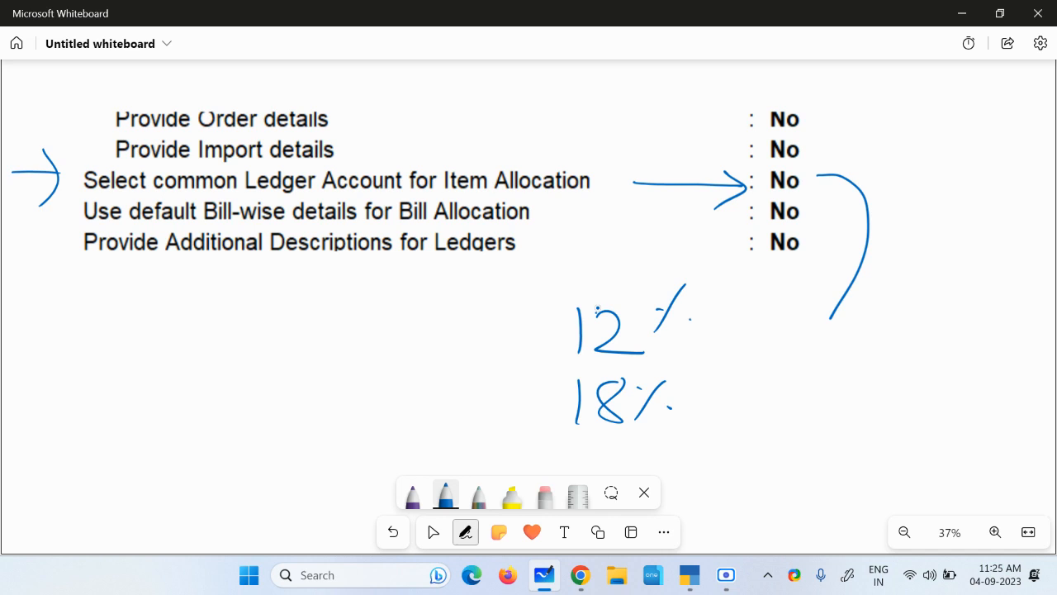
{"action": "left_click_drag", "start_coordinate": [587, 258], "coordinate": [582, 299]}
{"action": "left_click_drag", "start_coordinate": [592, 260], "coordinate": [624, 263]}
{"action": "left_click_drag", "start_coordinate": [648, 258], "coordinate": [621, 285]}
{"action": "left_click", "coordinate": [654, 269]}
Handwrite the word "separate" beside the column of GST rates and underline it.
{"action": "left_click_drag", "start_coordinate": [309, 348], "coordinate": [282, 389]}
{"action": "mouse_move", "coordinate": [312, 364]}
{"action": "left_mouse_down"}
{"action": "mouse_move", "coordinate": [327, 360]}
{"action": "mouse_move", "coordinate": [352, 397]}
{"action": "left_mouse_up"}
{"action": "mouse_move", "coordinate": [351, 343]}
{"action": "left_mouse_down"}
{"action": "mouse_move", "coordinate": [395, 351]}
{"action": "mouse_move", "coordinate": [446, 323]}
{"action": "mouse_move", "coordinate": [436, 342]}
{"action": "left_mouse_up"}
{"action": "mouse_move", "coordinate": [464, 301]}
{"action": "left_mouse_down"}
{"action": "mouse_move", "coordinate": [453, 341]}
{"action": "mouse_move", "coordinate": [499, 310]}
{"action": "left_mouse_up"}
{"action": "left_click_drag", "start_coordinate": [471, 338], "coordinate": [493, 356]}
{"action": "left_click_drag", "start_coordinate": [378, 389], "coordinate": [485, 379]}
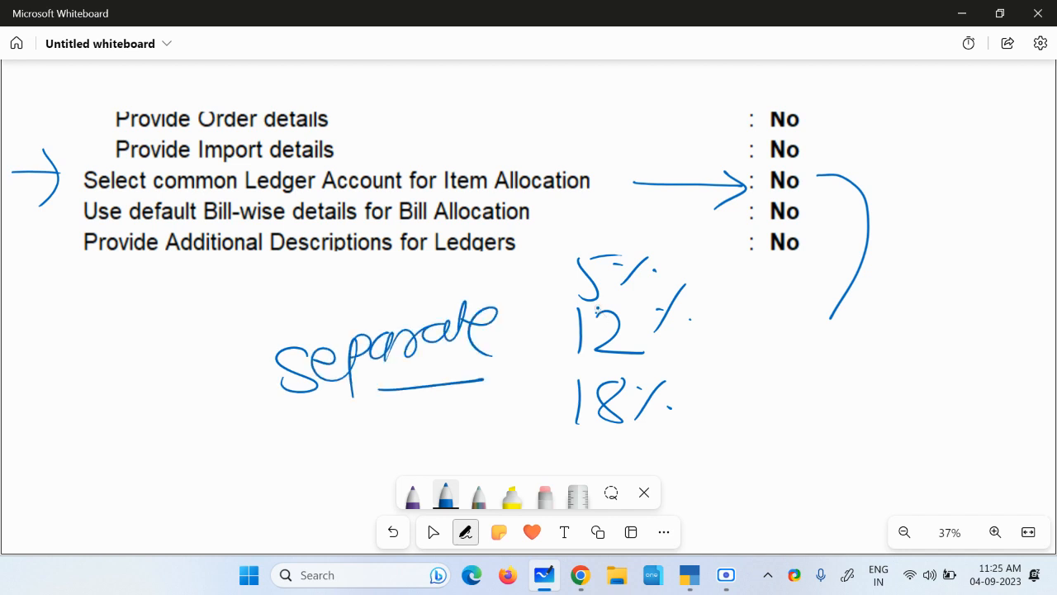
Handwrite a double-underlined 18% below the curve and draw arrowheads pointing to the option's No value.
{"action": "mouse_move", "coordinate": [890, 150]}
{"action": "left_mouse_down"}
{"action": "mouse_move", "coordinate": [836, 177]}
{"action": "mouse_move", "coordinate": [851, 192]}
{"action": "left_mouse_up"}
{"action": "left_click_drag", "start_coordinate": [876, 358], "coordinate": [882, 400]}
{"action": "mouse_move", "coordinate": [912, 363]}
{"action": "left_mouse_down"}
{"action": "mouse_move", "coordinate": [899, 387]}
{"action": "mouse_move", "coordinate": [912, 365]}
{"action": "left_mouse_up"}
{"action": "left_click_drag", "start_coordinate": [951, 361], "coordinate": [937, 393]}
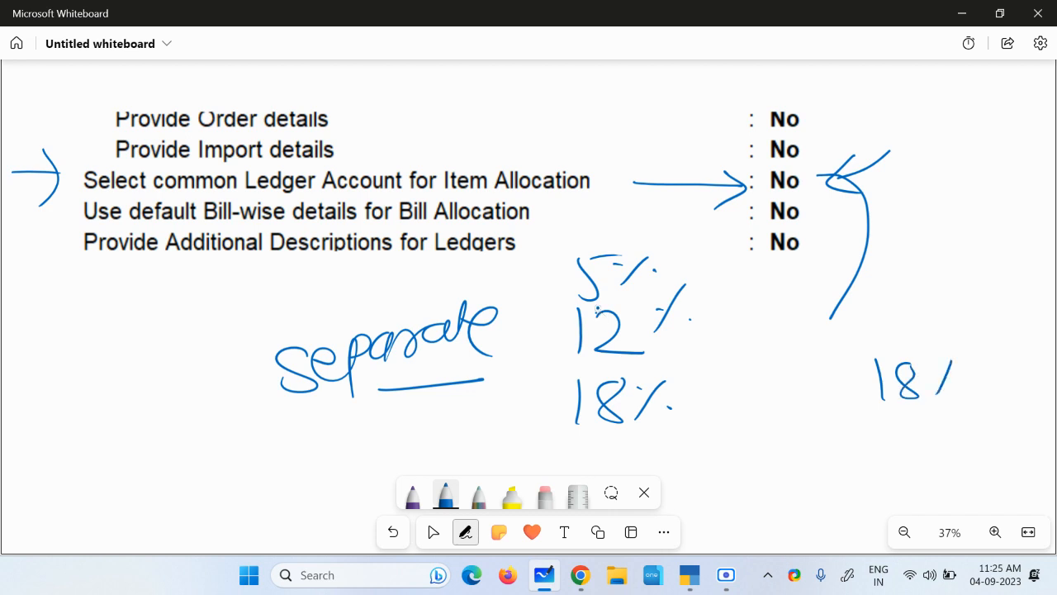
{"action": "left_click_drag", "start_coordinate": [879, 428], "coordinate": [930, 425]}
{"action": "left_click_drag", "start_coordinate": [879, 441], "coordinate": [940, 444]}
{"action": "mouse_move", "coordinate": [849, 160]}
{"action": "left_mouse_down"}
{"action": "mouse_move", "coordinate": [803, 183]}
{"action": "mouse_move", "coordinate": [824, 192]}
{"action": "mouse_move", "coordinate": [841, 132]}
{"action": "left_mouse_up"}
{"action": "left_click_drag", "start_coordinate": [866, 135], "coordinate": [836, 161]}
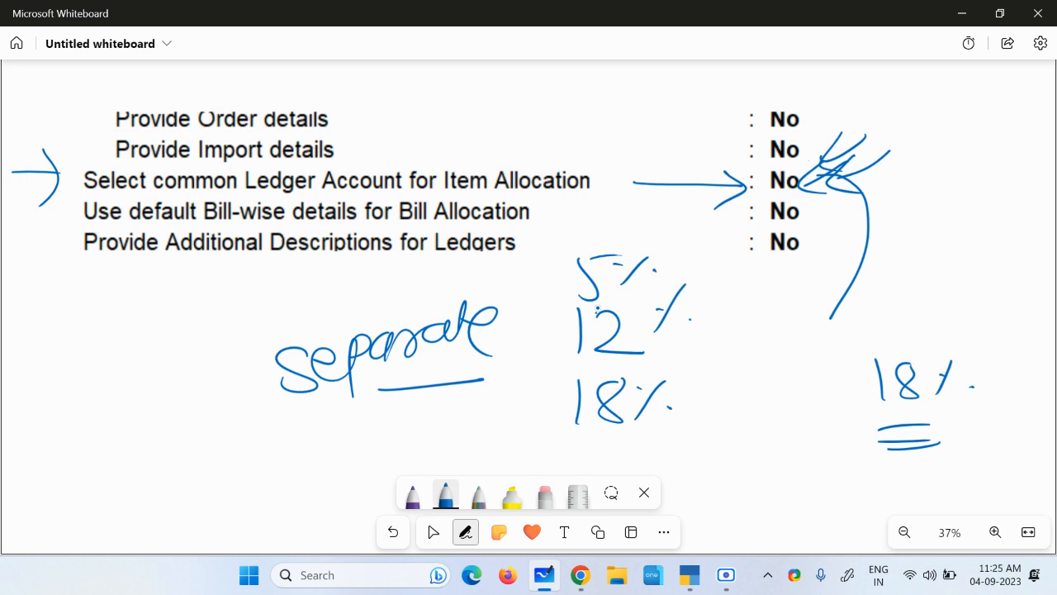
{"action": "left_click", "coordinate": [433, 532]}
{"action": "left_click", "coordinate": [217, 216]}
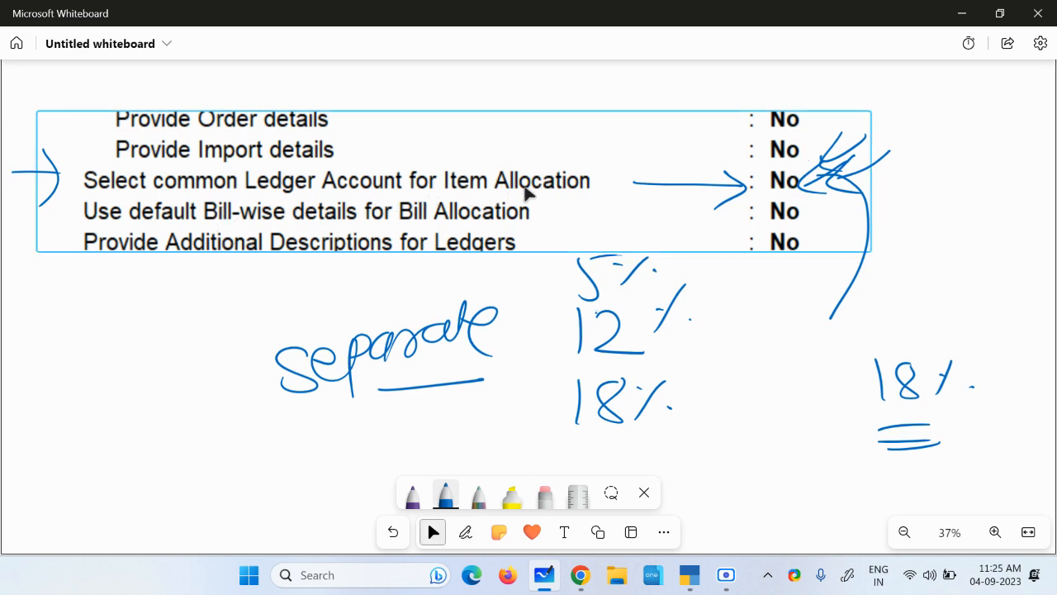
Switch to TallyPrime, set Select common Ledger Account for Item Allocation to Yes, and accept the voucher configuration.
{"action": "left_click", "coordinate": [690, 574]}
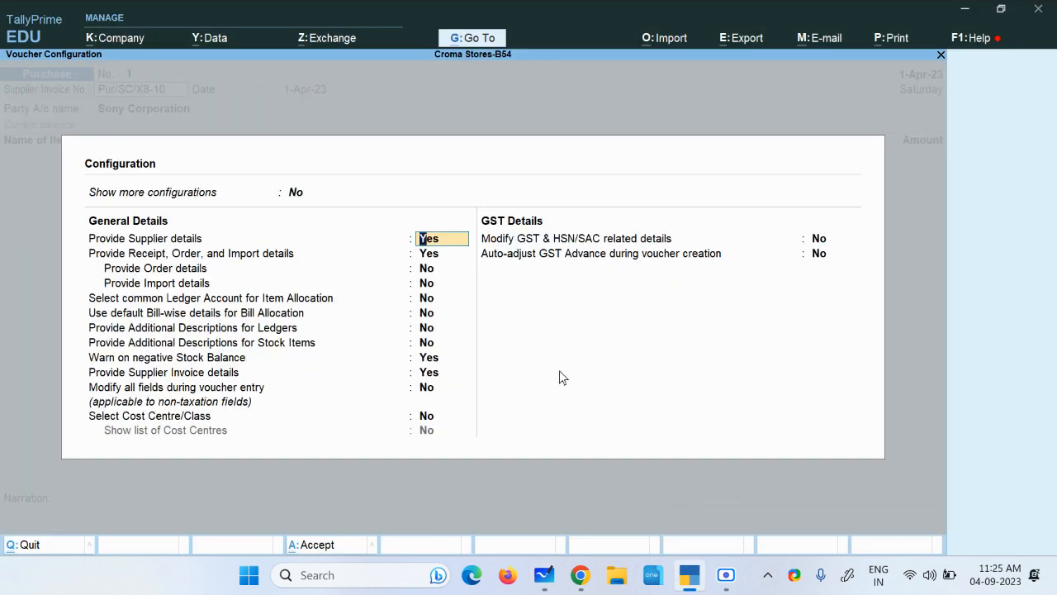
{"action": "left_click", "coordinate": [194, 302]}
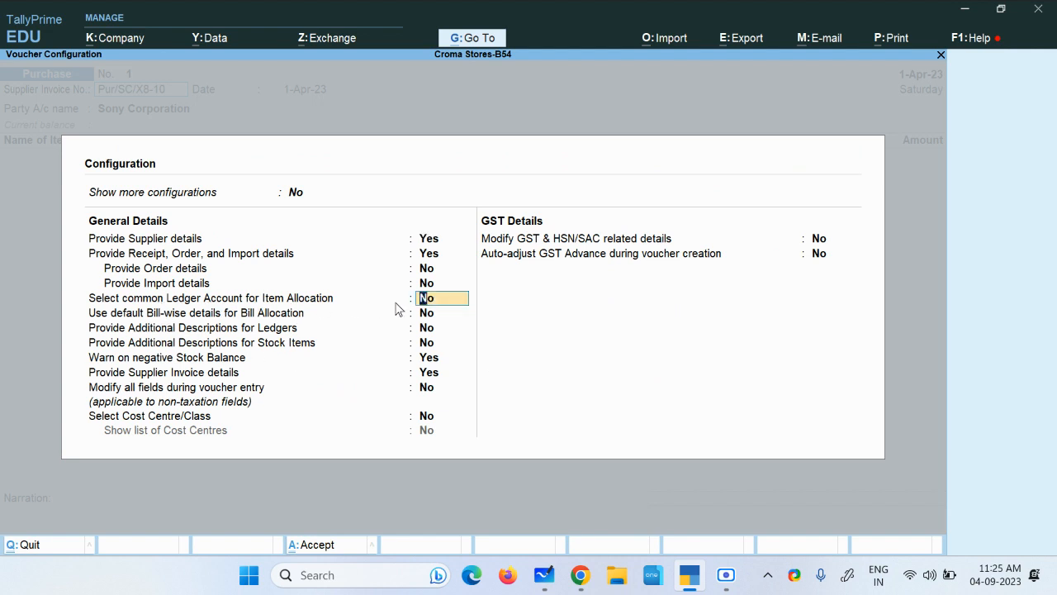
{"action": "type", "text": "y"}
{"action": "key", "text": "Return"}
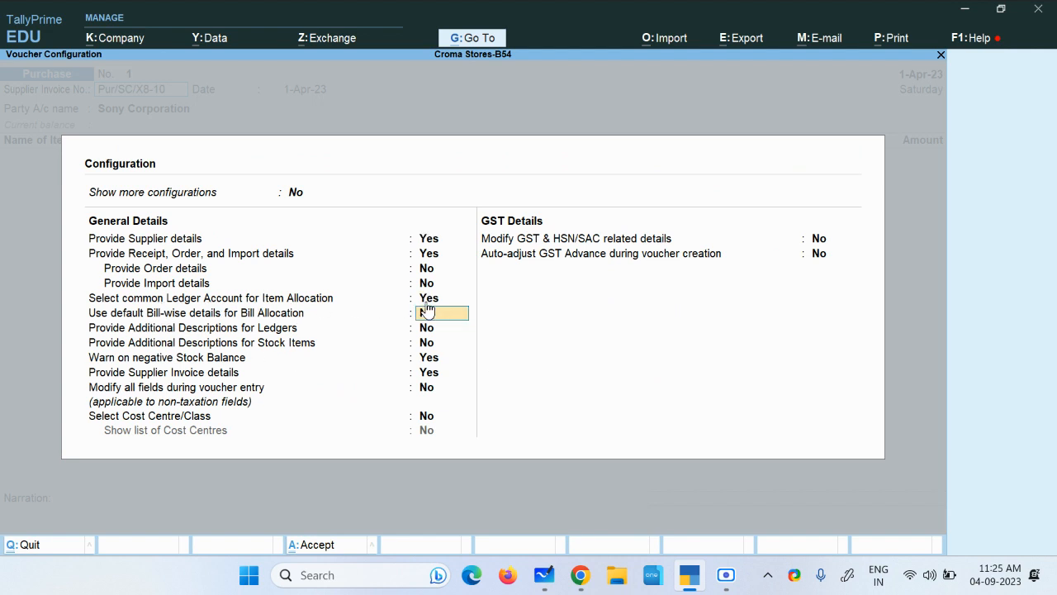
{"action": "key", "text": "ctrl+a"}
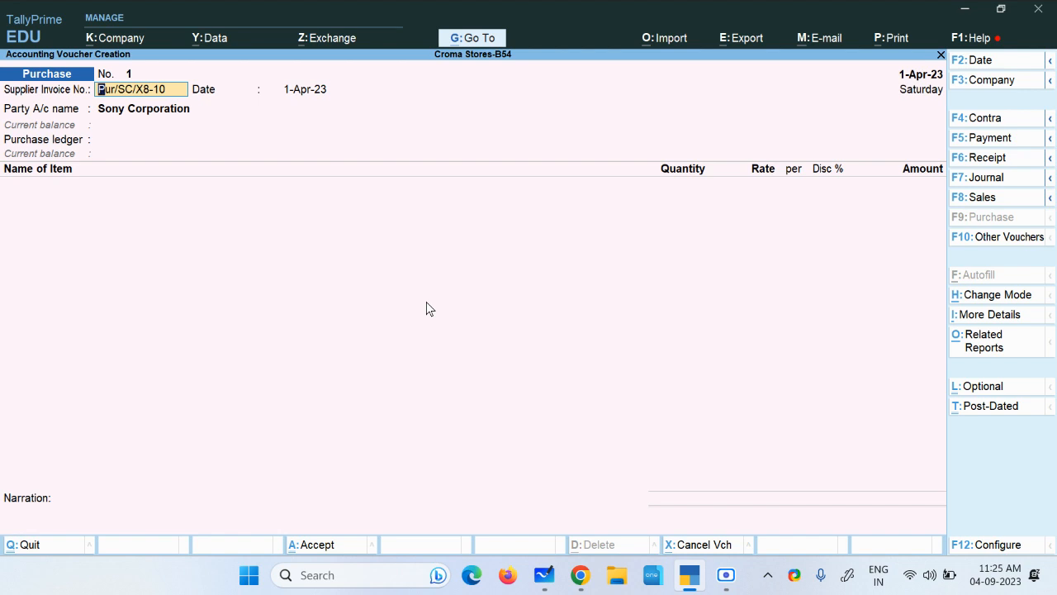
Draw a freehand red arrow over the voucher pointing to the Purchase ledger field, and clear the annotation.
{"action": "key", "text": "ctrl+2"}
{"action": "mouse_move", "coordinate": [638, 36]}
{"action": "left_mouse_down"}
{"action": "mouse_move", "coordinate": [729, 124]}
{"action": "mouse_move", "coordinate": [232, 89]}
{"action": "mouse_move", "coordinate": [122, 143]}
{"action": "mouse_move", "coordinate": [138, 155]}
{"action": "left_mouse_up"}
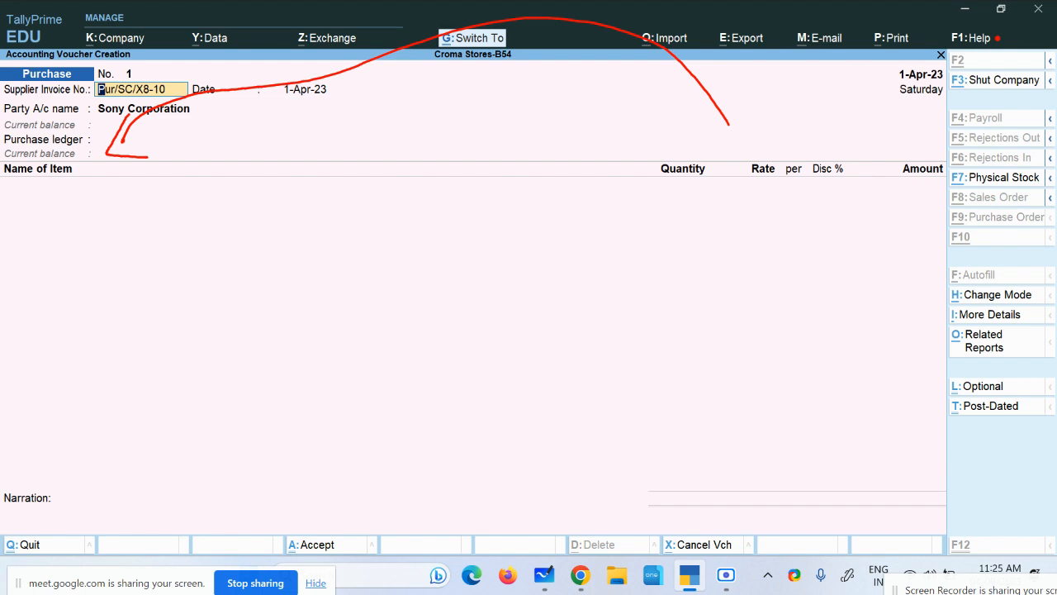
{"action": "key", "text": "Escape"}
Keep the supplier invoice number, date and Sony Corporation as party, and accept the blank receipt details and the party details.
{"action": "key", "text": "Return"}
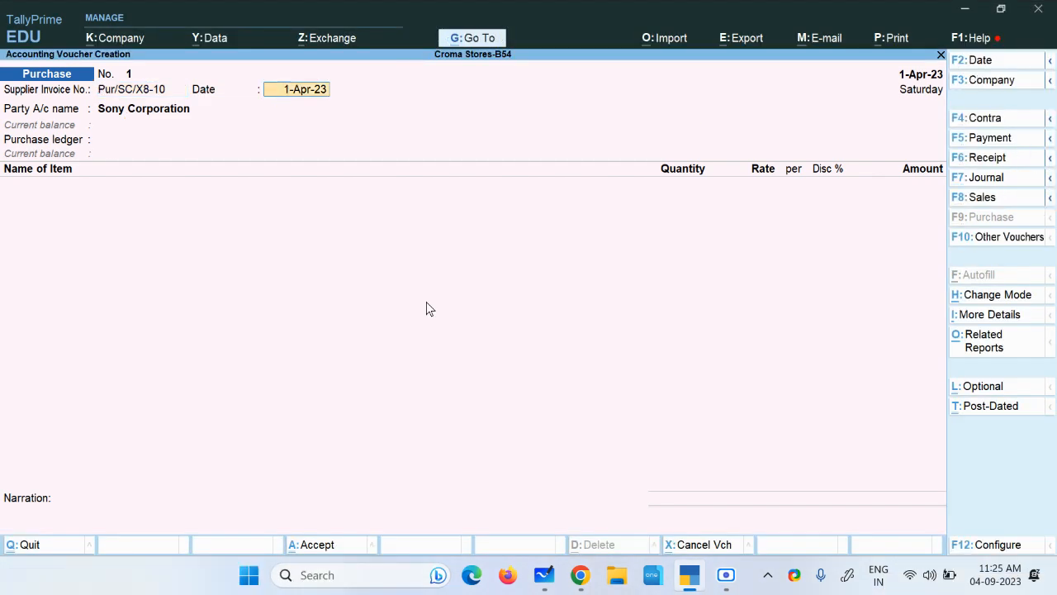
{"action": "key", "text": "Return"}
{"action": "key", "text": "Return"}
{"action": "key", "text": "Return"}
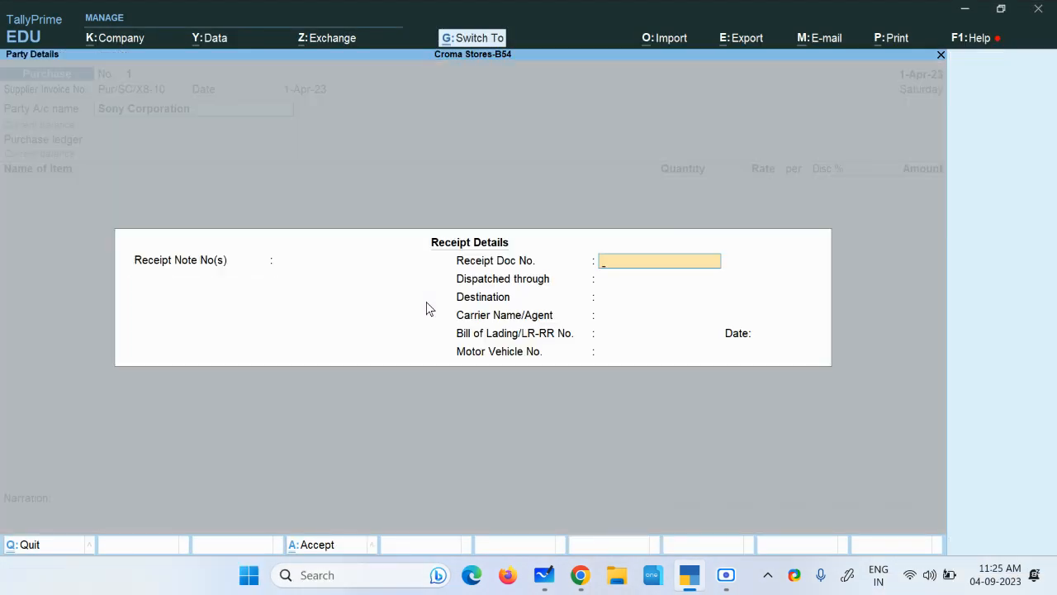
{"action": "key", "text": "ctrl+a"}
{"action": "key", "text": "ctrl+a"}
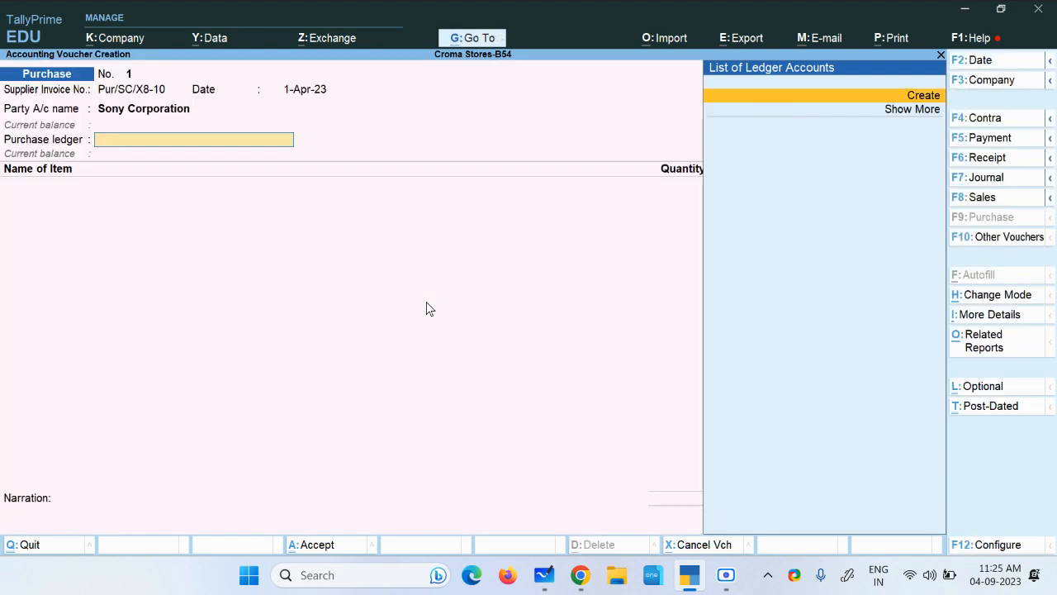
Create a ledger named Purchase Goods - Local -18% from the Purchase ledger field, placed under Purchase Accounts.
{"action": "key", "text": "alt+c"}
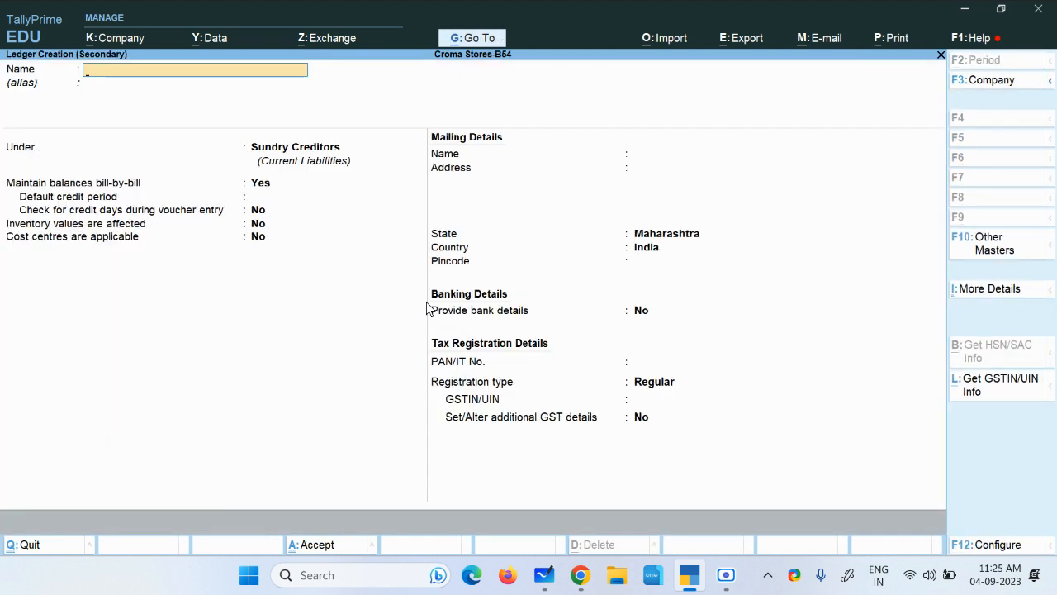
{"action": "type", "text": "Purchase Good"}
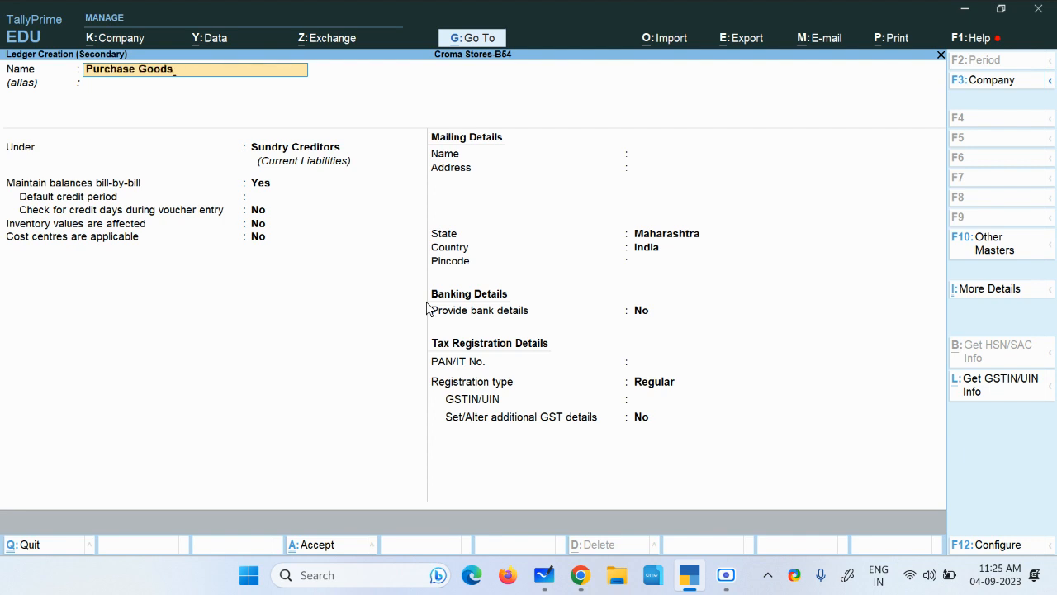
{"action": "type", "text": "s - Local -"}
{"action": "type", "text": "18%"}
{"action": "key", "text": "Return"}
{"action": "key", "text": "Return"}
{"action": "type", "text": "P"}
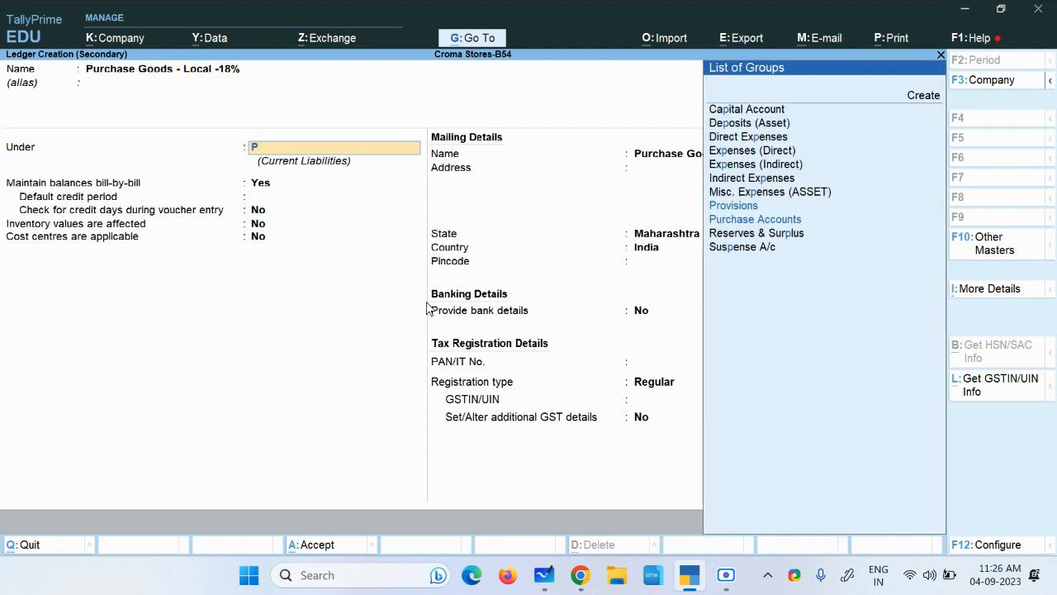
{"action": "type", "text": "u"}
{"action": "key", "text": "Return"}
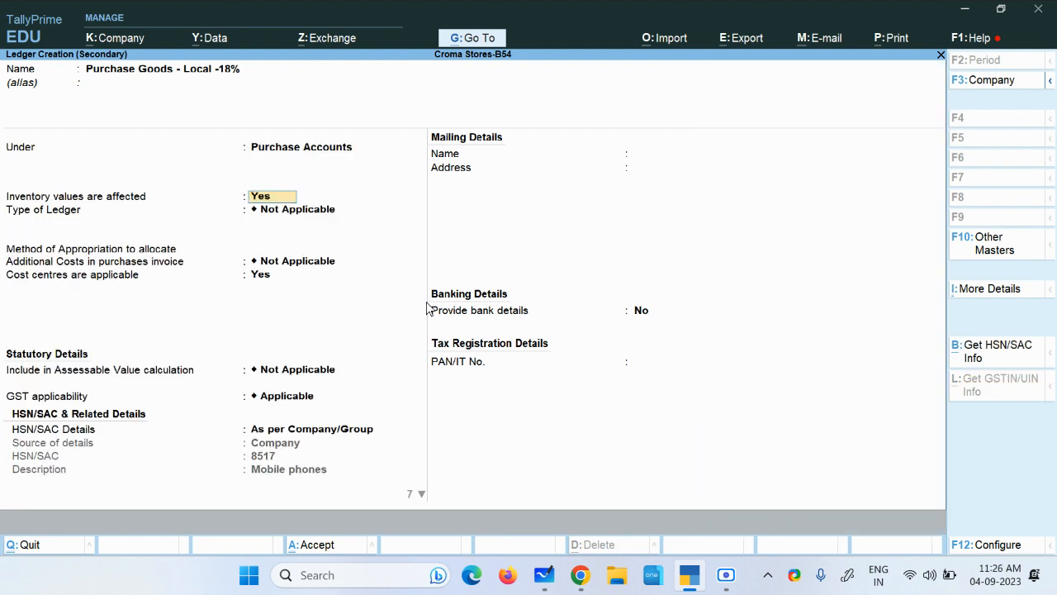
Set the ledger's cost centres to No, keeping inventory values affected, the Not Applicable defaults and GST applicability as Applicable.
{"action": "key", "text": "Return"}
{"action": "key", "text": "Return"}
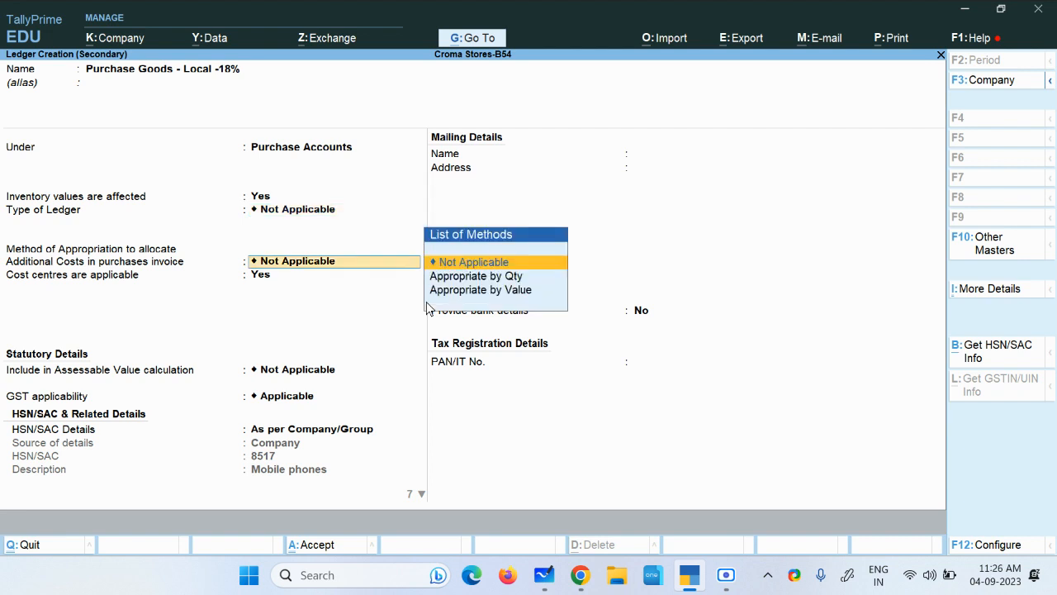
{"action": "key", "text": "Return"}
{"action": "type", "text": "n"}
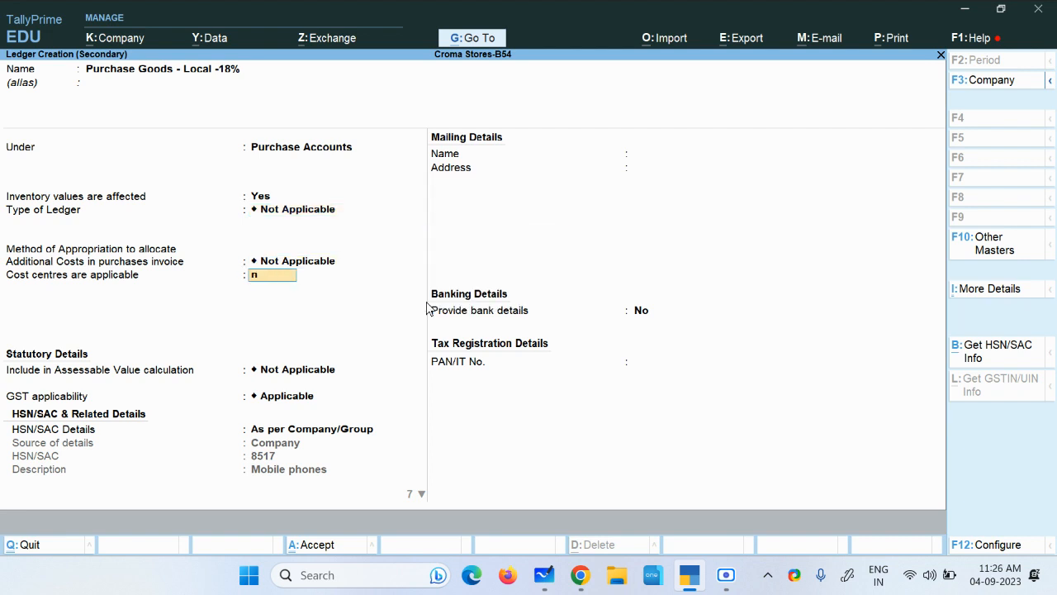
{"action": "key", "text": "Return"}
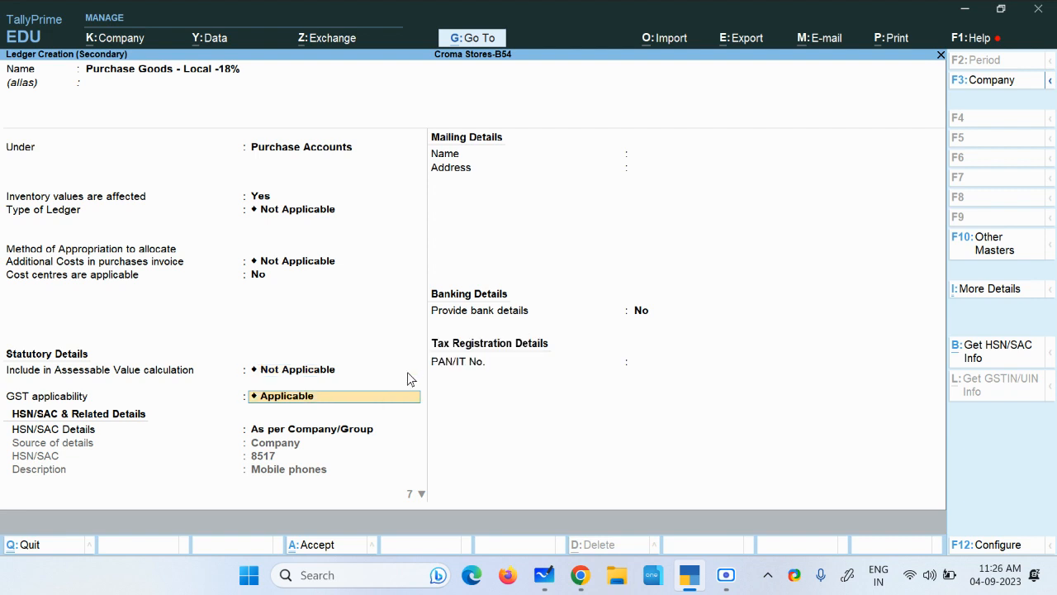
{"action": "key", "text": "Return"}
{"action": "key", "text": "Return"}
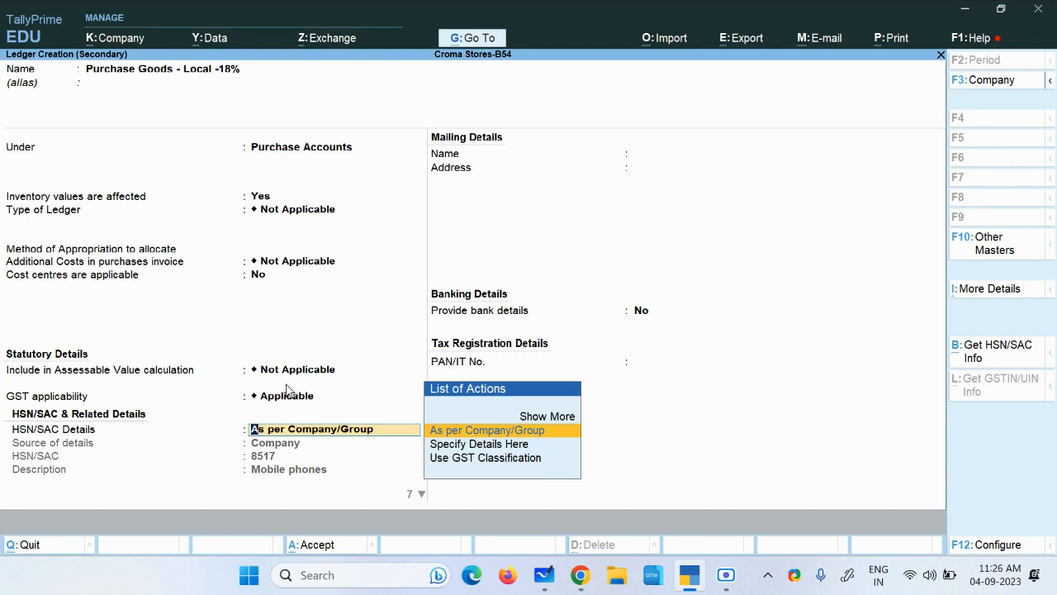
Switch to Croma-Stores.pdf in Chrome and highlight the HSN code of the Sony Xperia X8 purchase.
{"action": "key", "text": "alt+Tab"}
{"action": "left_click", "coordinate": [465, 532]}
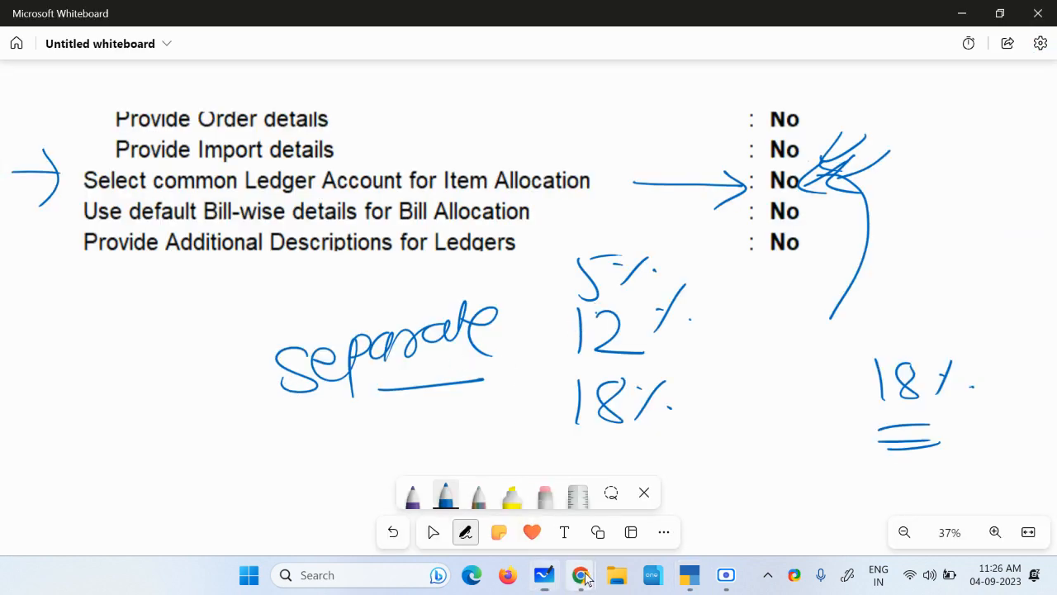
{"action": "mouse_move", "coordinate": [580, 575]}
{"action": "left_click", "coordinate": [478, 442]}
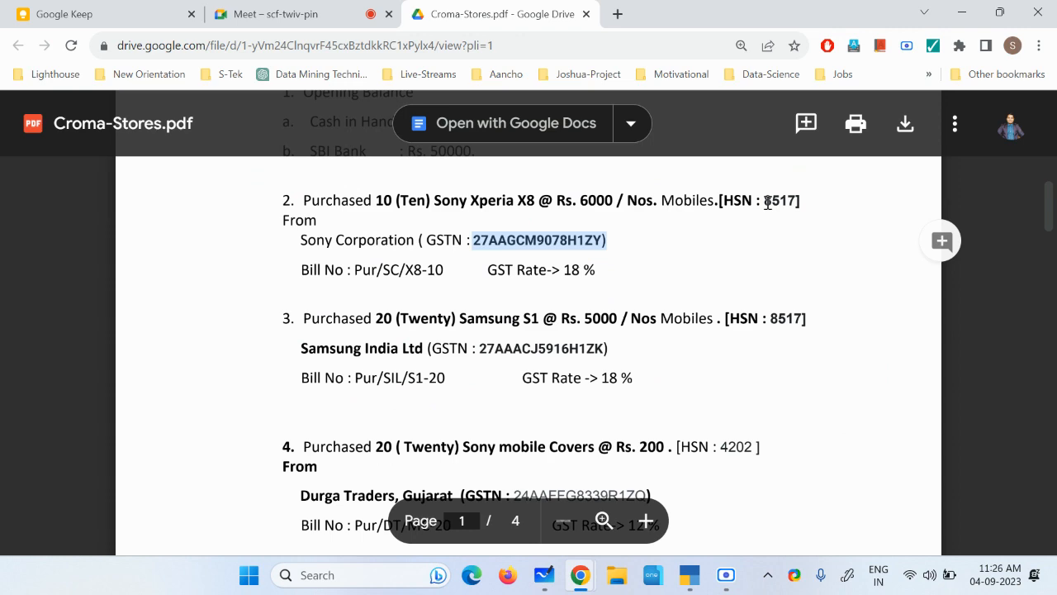
{"action": "left_click_drag", "start_coordinate": [765, 200], "coordinate": [791, 201]}
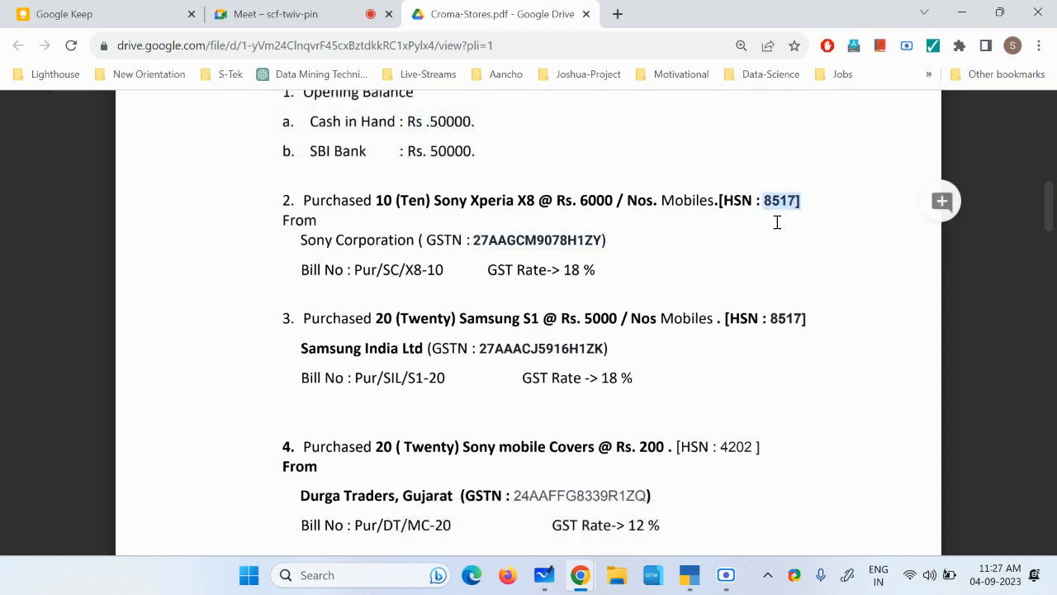
Switch to TallyPrime and specify the ledger's HSN/SAC details here as 8517 with the description Mobile Phones.
{"action": "left_click", "coordinate": [686, 578]}
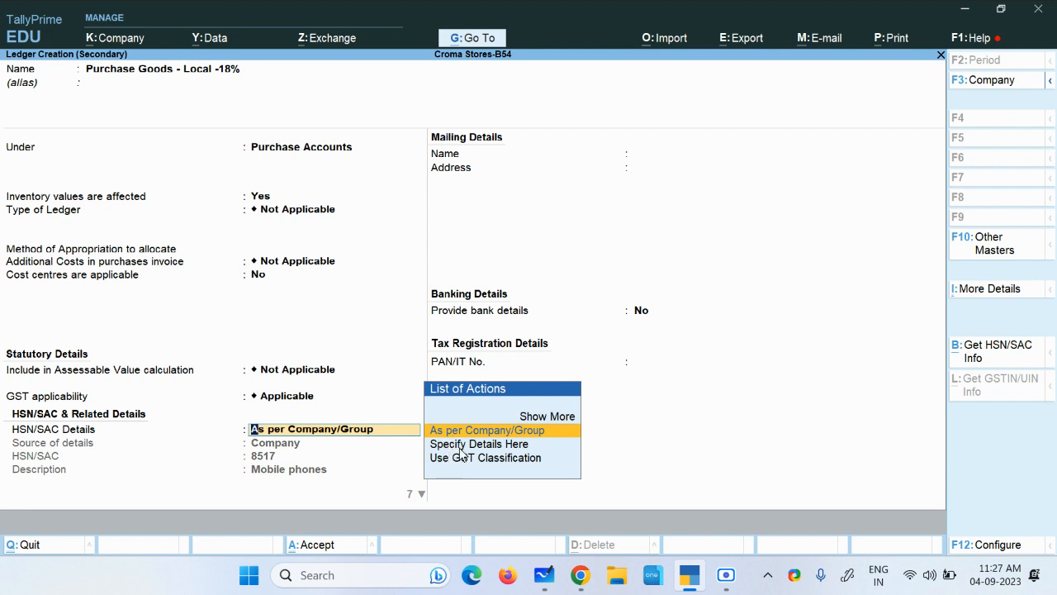
{"action": "key", "text": "Down"}
{"action": "key", "text": "Return"}
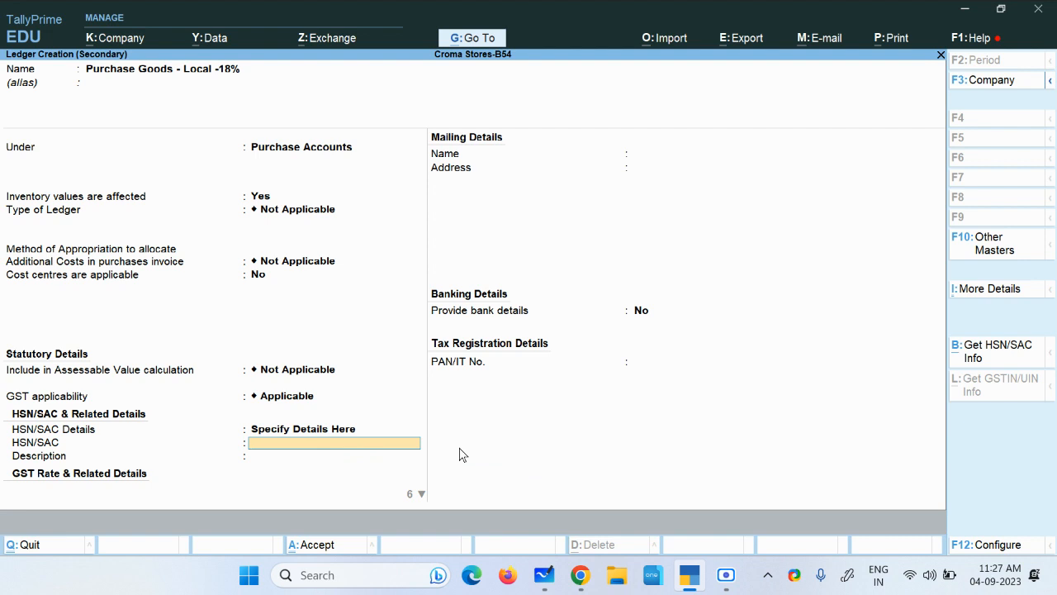
{"action": "type", "text": "8517"}
{"action": "key", "text": "Return"}
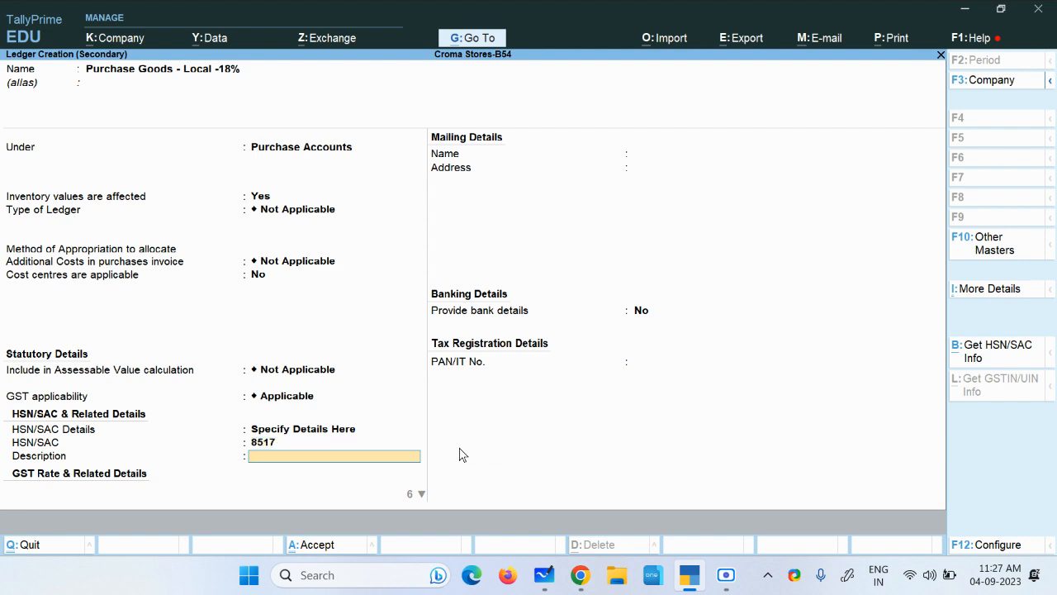
{"action": "type", "text": "Mobile Phones"}
{"action": "key", "text": "Return"}
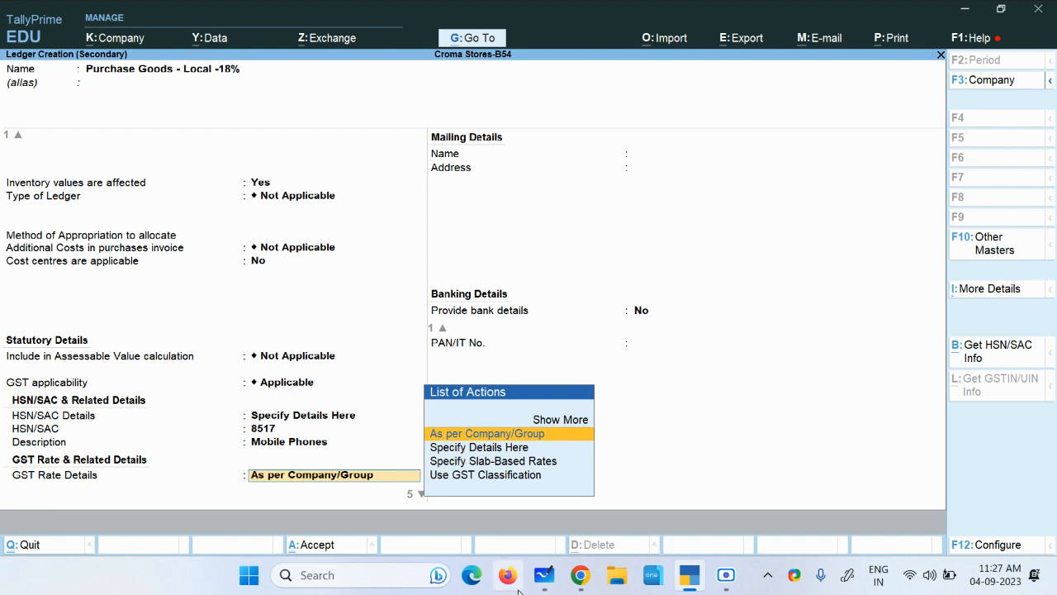
Set the ledger's GST Rate Details to Specify Details Here with Taxable as the taxability type.
{"action": "key", "text": "Down"}
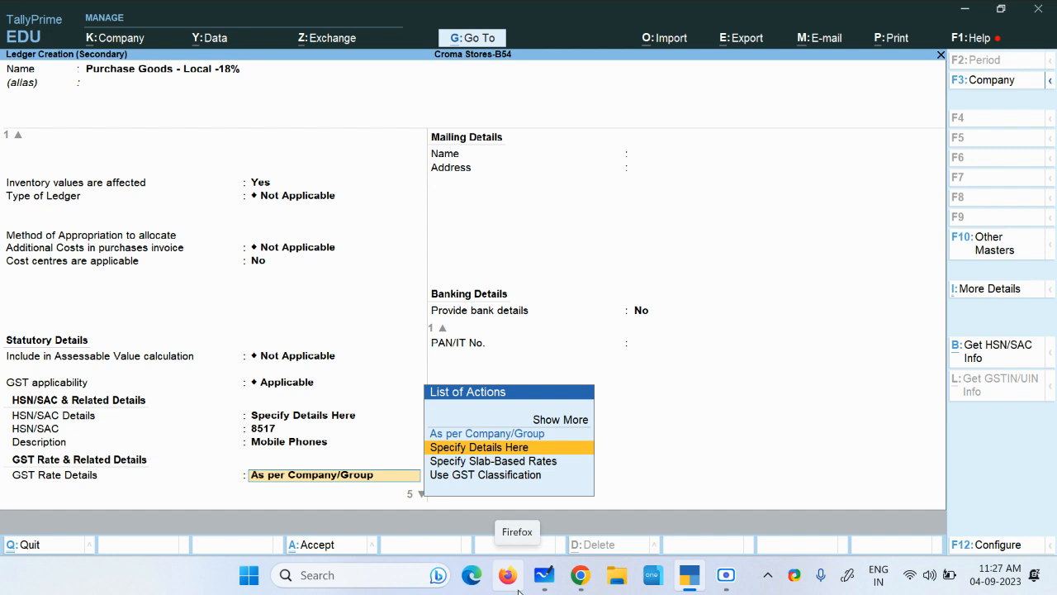
{"action": "key", "text": "Return"}
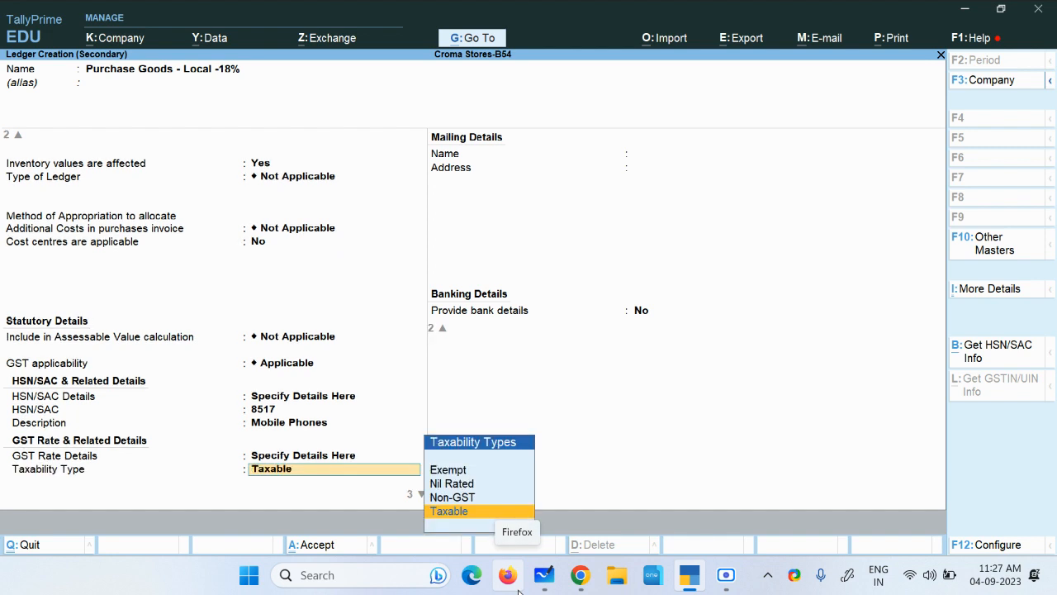
{"action": "key", "text": "Return"}
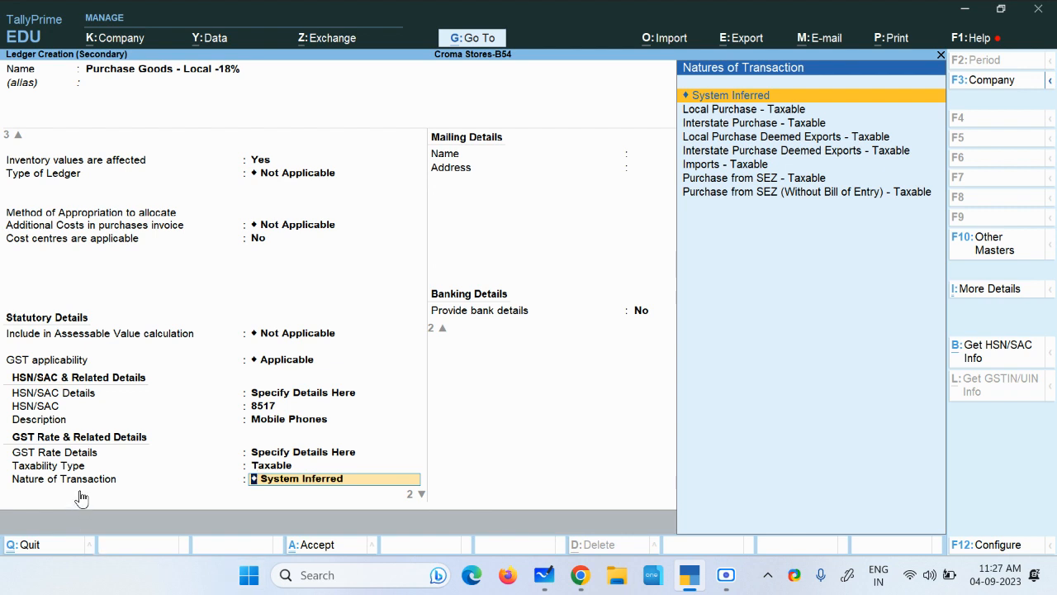
Draw a freehand red arrow from Nature of Transaction to its list of options, add tick marks there, and clear the annotations.
{"action": "key", "text": "ctrl"}
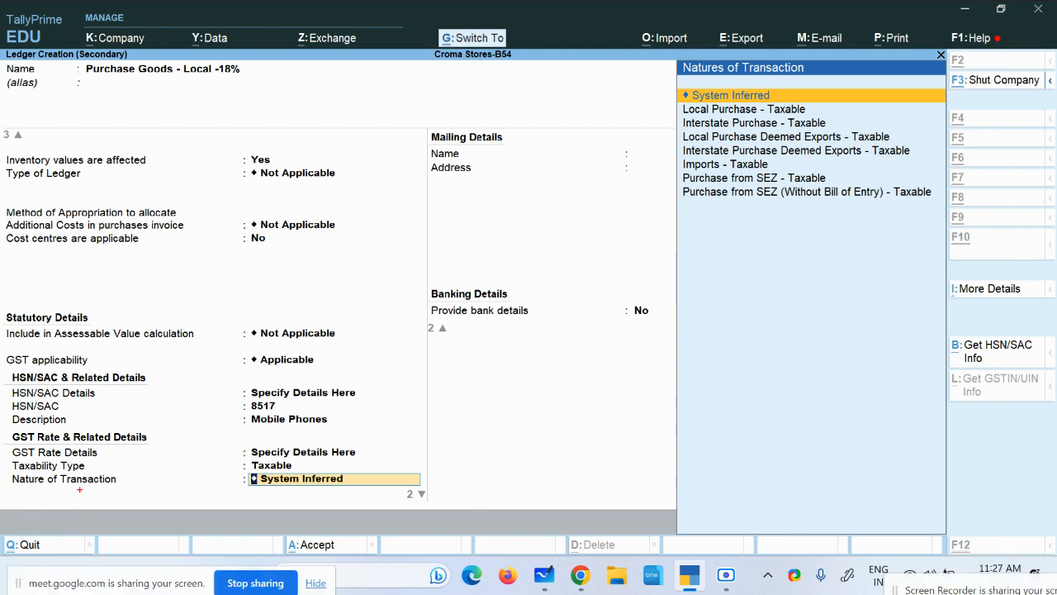
{"action": "left_click_drag", "start_coordinate": [222, 384], "coordinate": [229, 403]}
{"action": "mouse_move", "coordinate": [337, 484]}
{"action": "left_mouse_down"}
{"action": "mouse_move", "coordinate": [516, 446]}
{"action": "mouse_move", "coordinate": [595, 161]}
{"action": "mouse_move", "coordinate": [661, 126]}
{"action": "mouse_move", "coordinate": [624, 152]}
{"action": "left_mouse_up"}
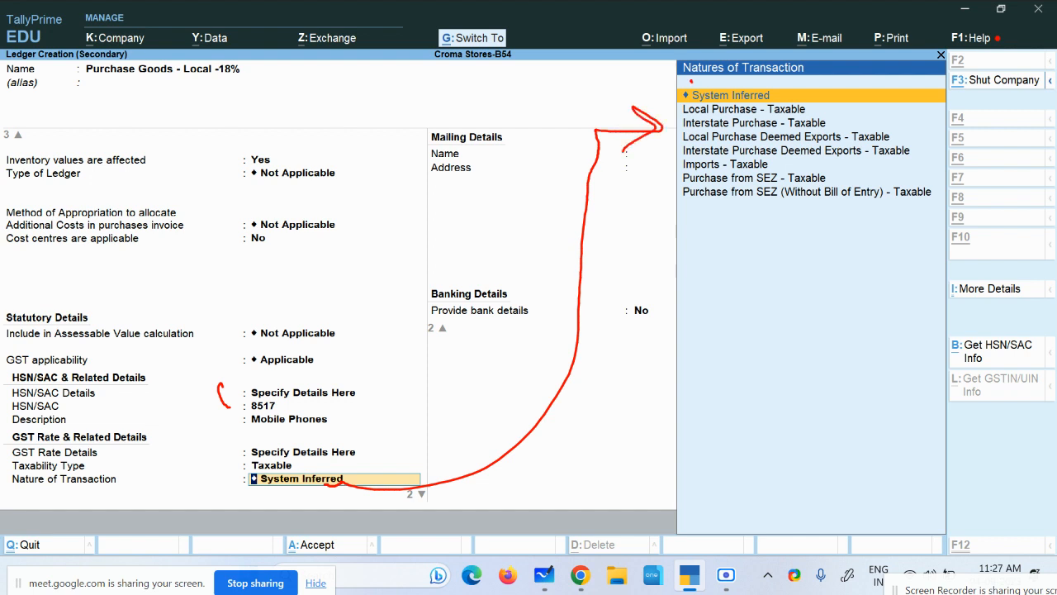
{"action": "left_click_drag", "start_coordinate": [671, 112], "coordinate": [727, 97]}
{"action": "mouse_move", "coordinate": [646, 142]}
{"action": "left_mouse_down"}
{"action": "mouse_move", "coordinate": [699, 119]}
{"action": "mouse_move", "coordinate": [686, 152]}
{"action": "left_mouse_up"}
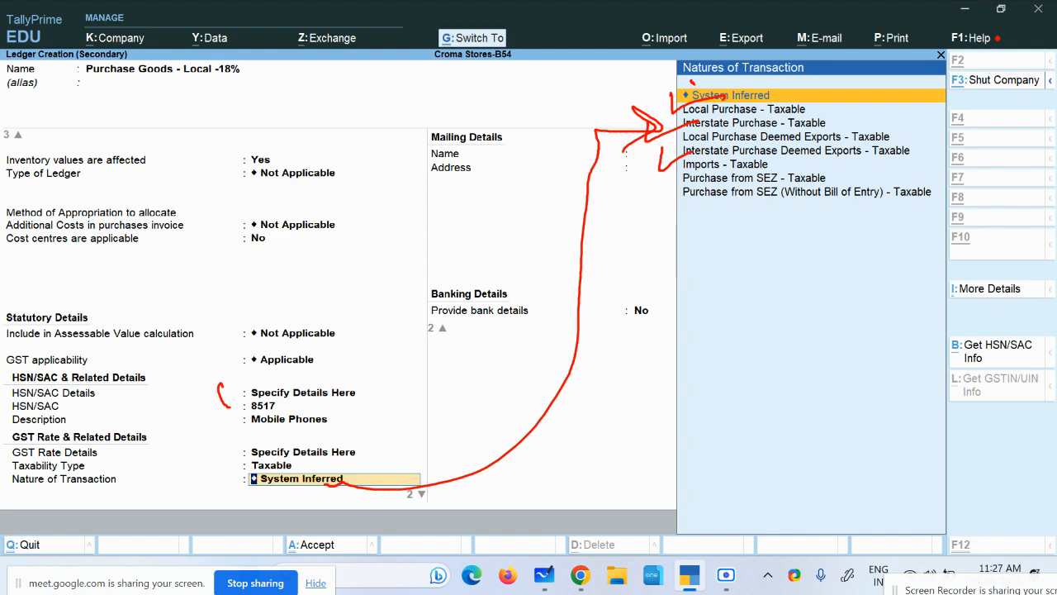
{"action": "key", "text": "Escape"}
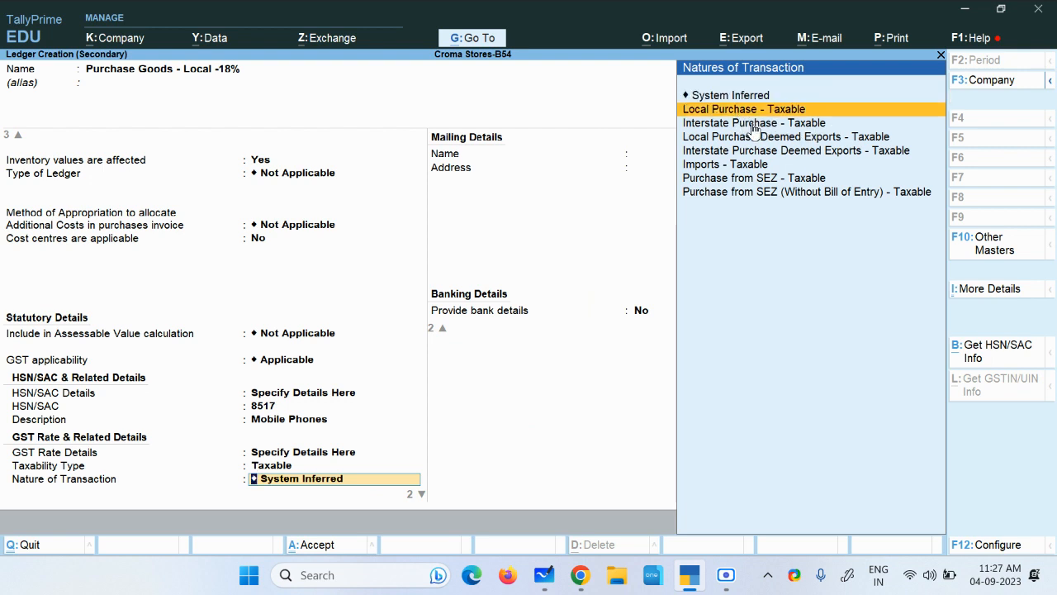
Set the nature of transaction to Local Purchase - Taxable, GST rate 18% and type of supply Goods, and save the ledger.
{"action": "key", "text": "Return"}
{"action": "type", "text": "18"}
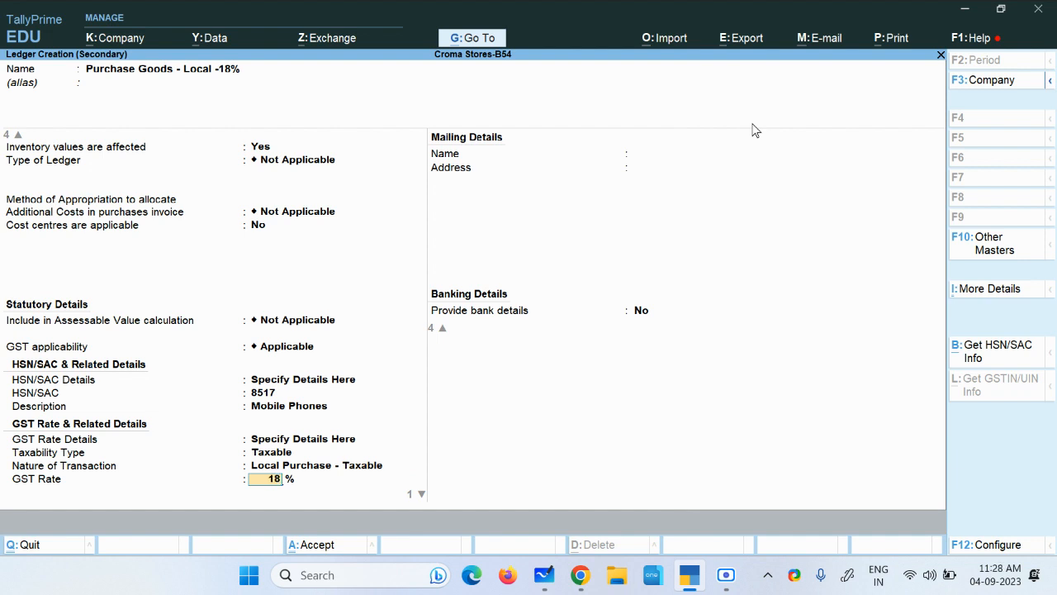
{"action": "key", "text": "Return"}
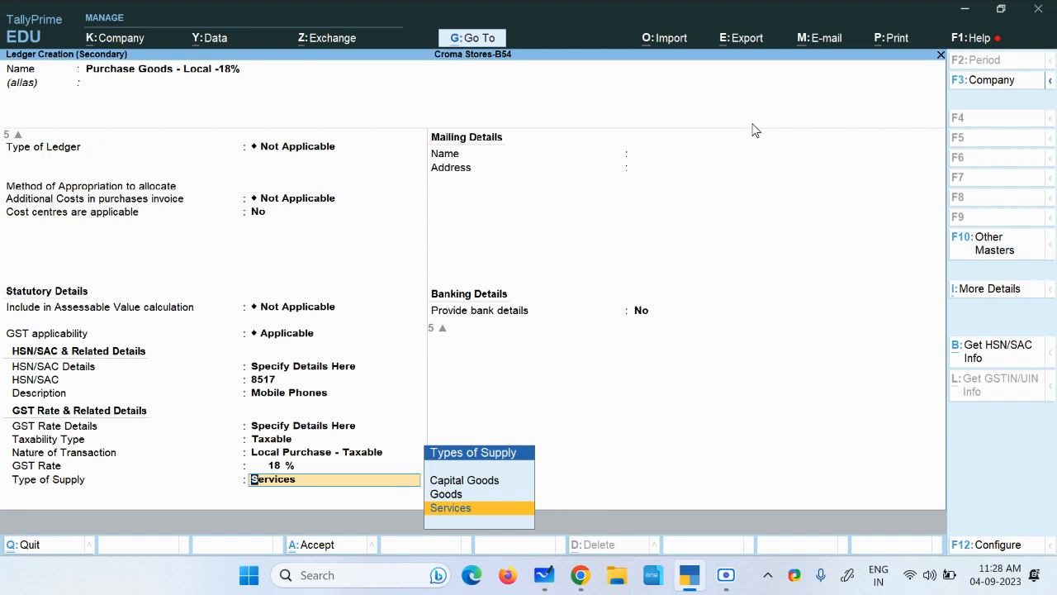
{"action": "key", "text": "Up"}
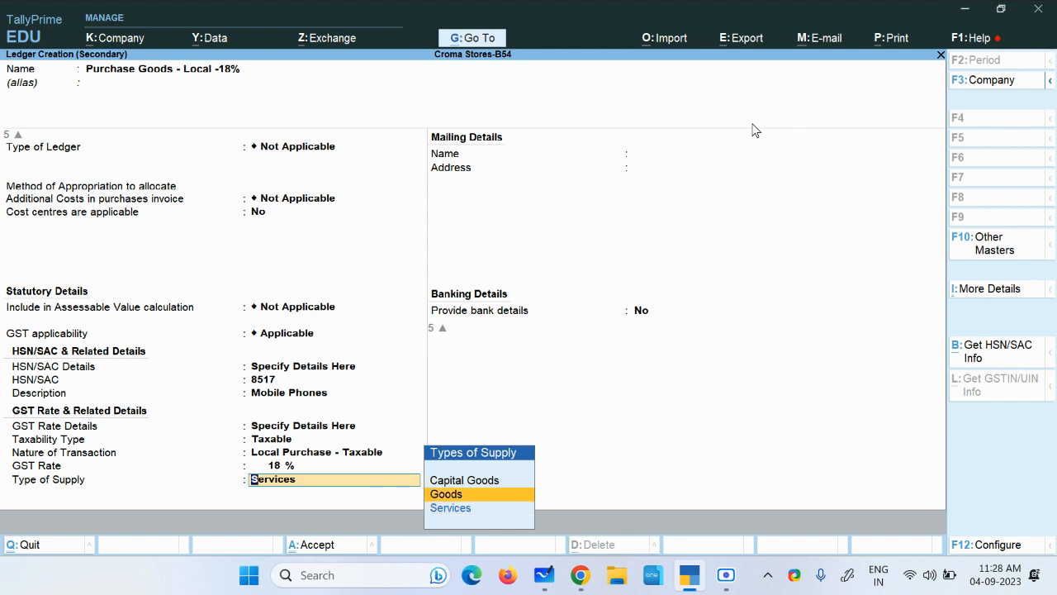
{"action": "key", "text": "Return"}
{"action": "key", "text": "ctrl+a"}
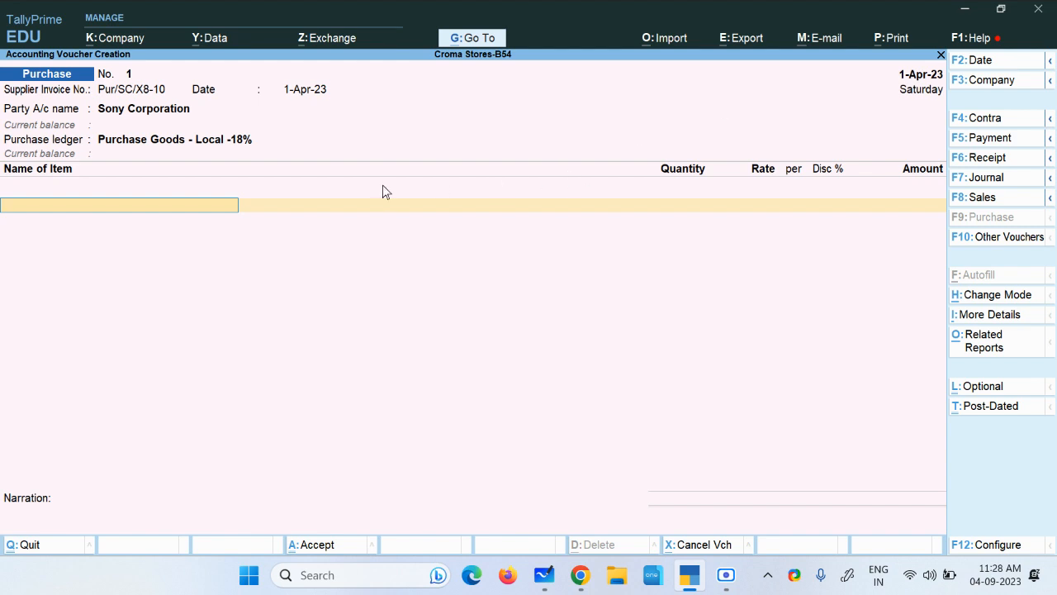
Add the stock item Sony Xperia X8 to the voucher with a quantity of 10, checking the details in Croma-Stores.pdf.
{"action": "left_click", "coordinate": [343, 199]}
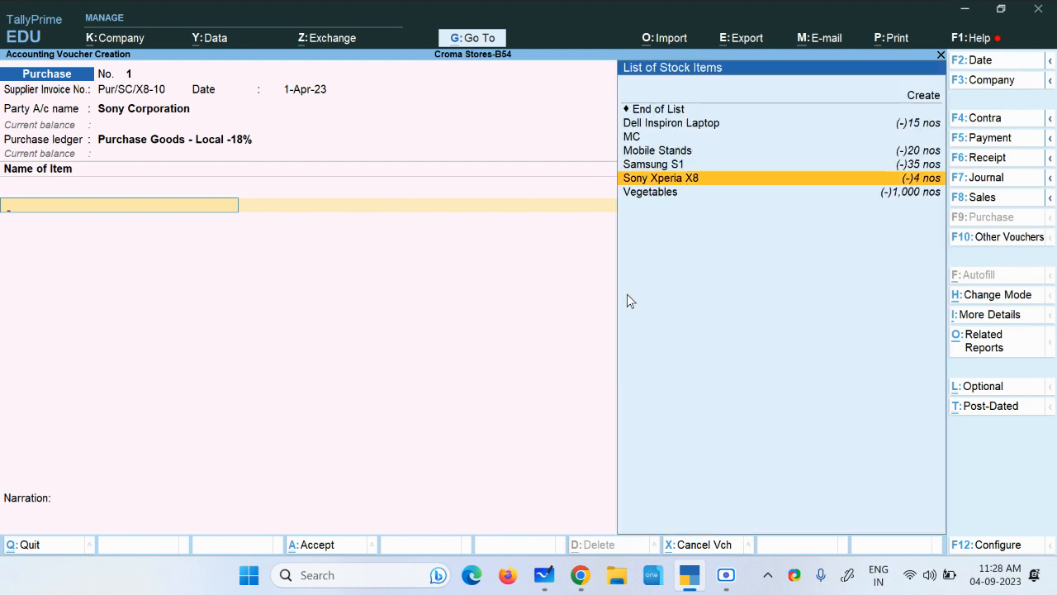
{"action": "key", "text": "alt+Tab"}
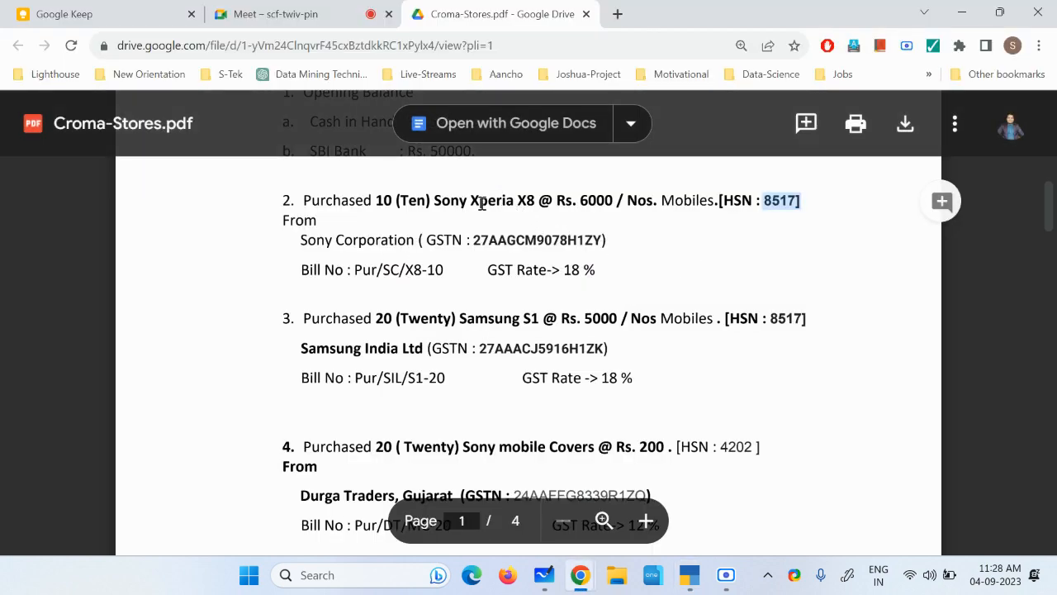
{"action": "key", "text": "alt+Tab"}
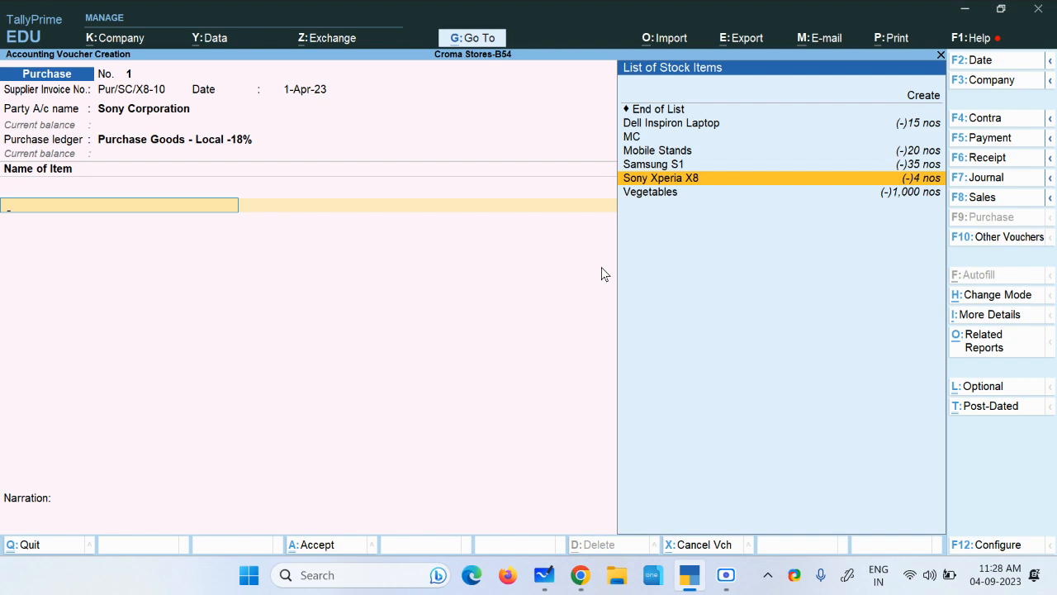
{"action": "key", "text": "Return"}
{"action": "key", "text": "alt+Tab"}
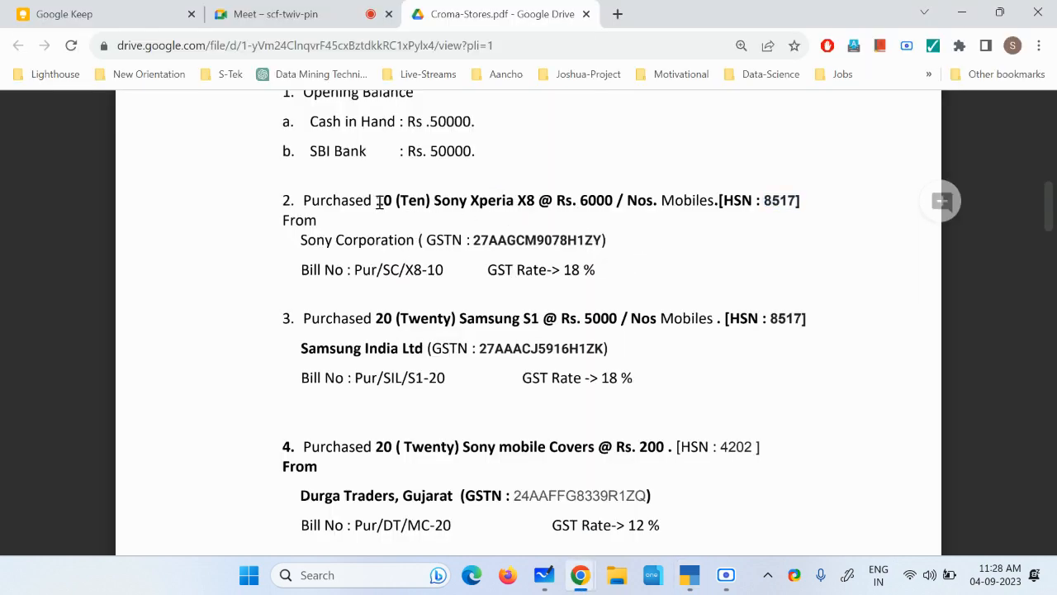
{"action": "key", "text": "alt+Tab"}
{"action": "type", "text": "10"}
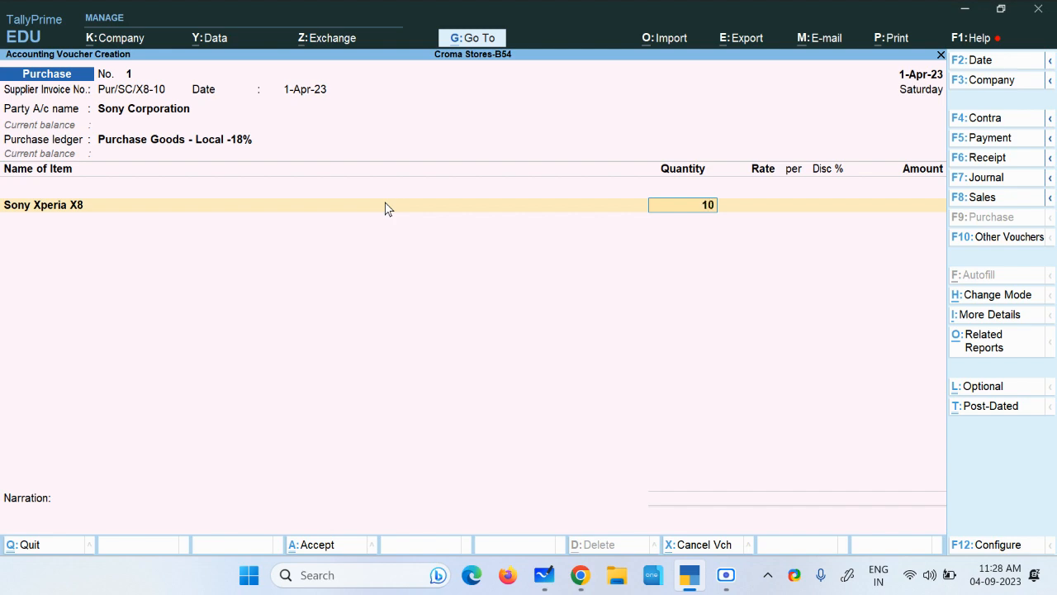
{"action": "key", "text": "Return"}
Check the unit price in Croma-Stores.pdf and set the Sony Xperia X8 rate to 6000 per nos with no discount.
{"action": "key", "text": "alt+Tab"}
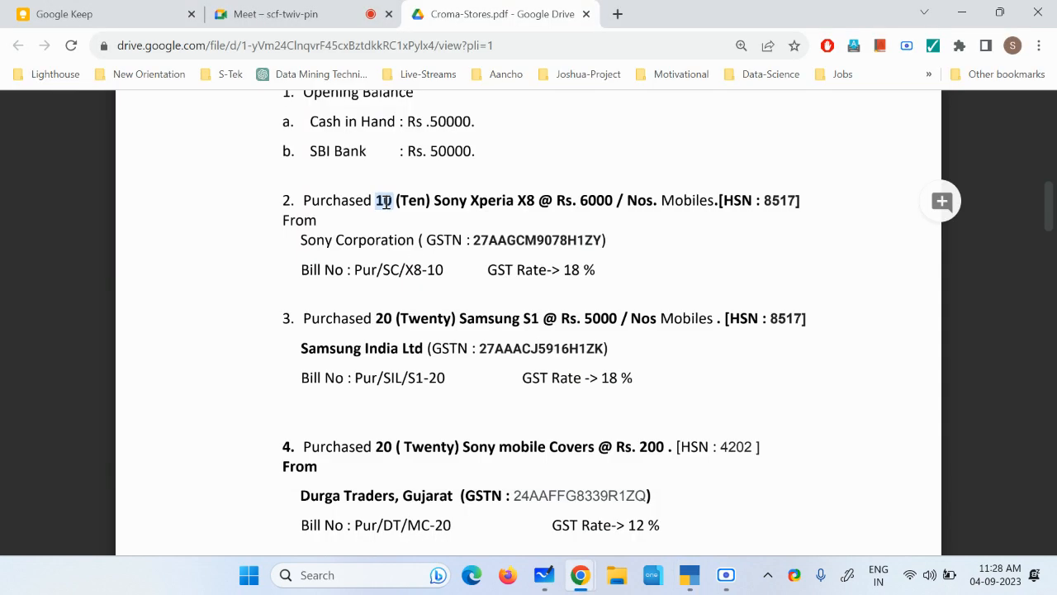
{"action": "key", "text": "alt+Tab"}
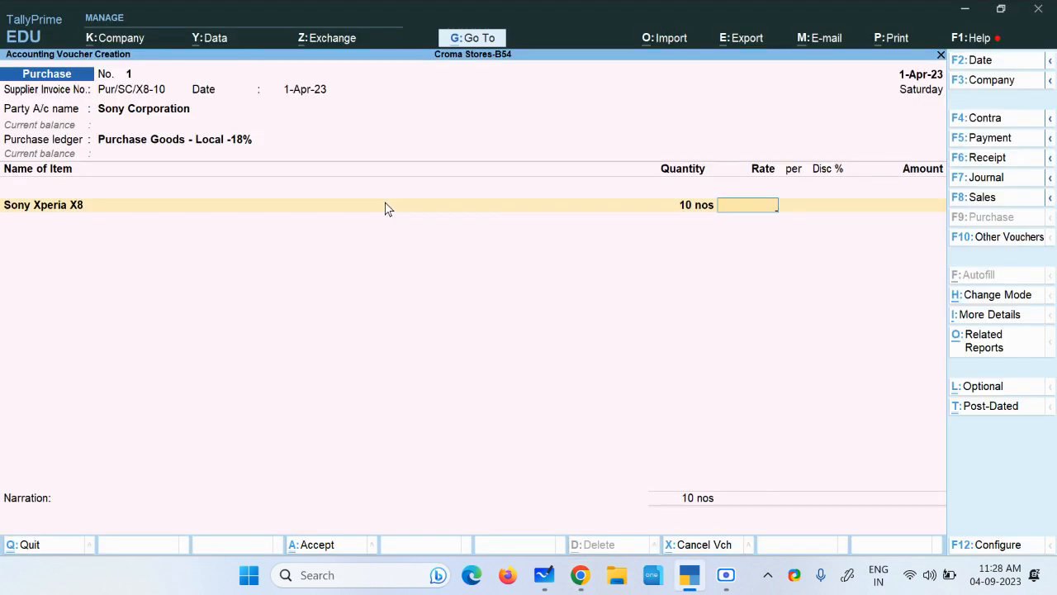
{"action": "type", "text": "6000"}
{"action": "key", "text": "Return"}
{"action": "key", "text": "Return"}
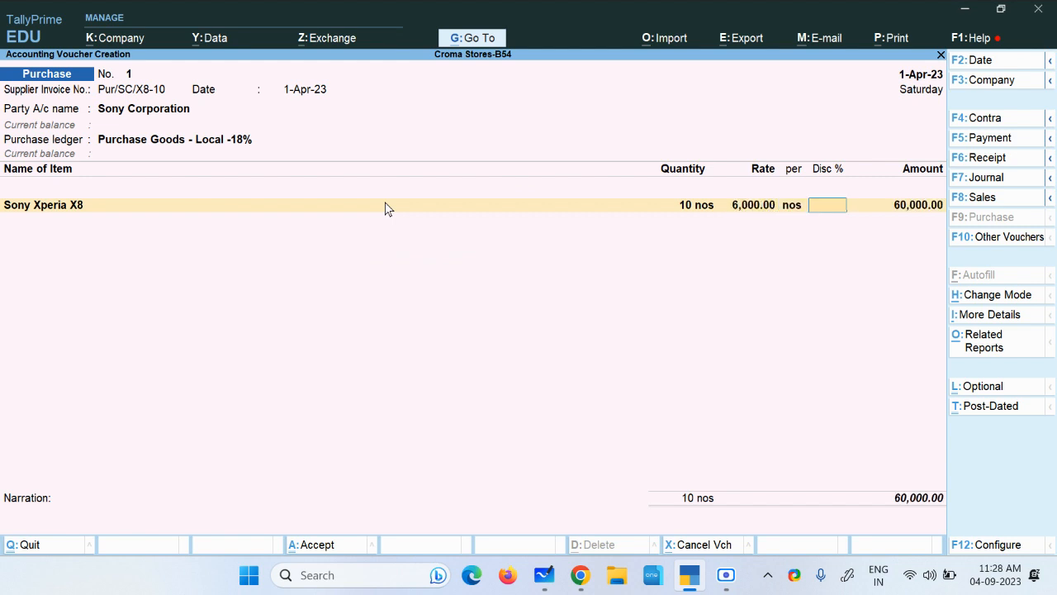
{"action": "key", "text": "Return"}
{"action": "key", "text": "Return"}
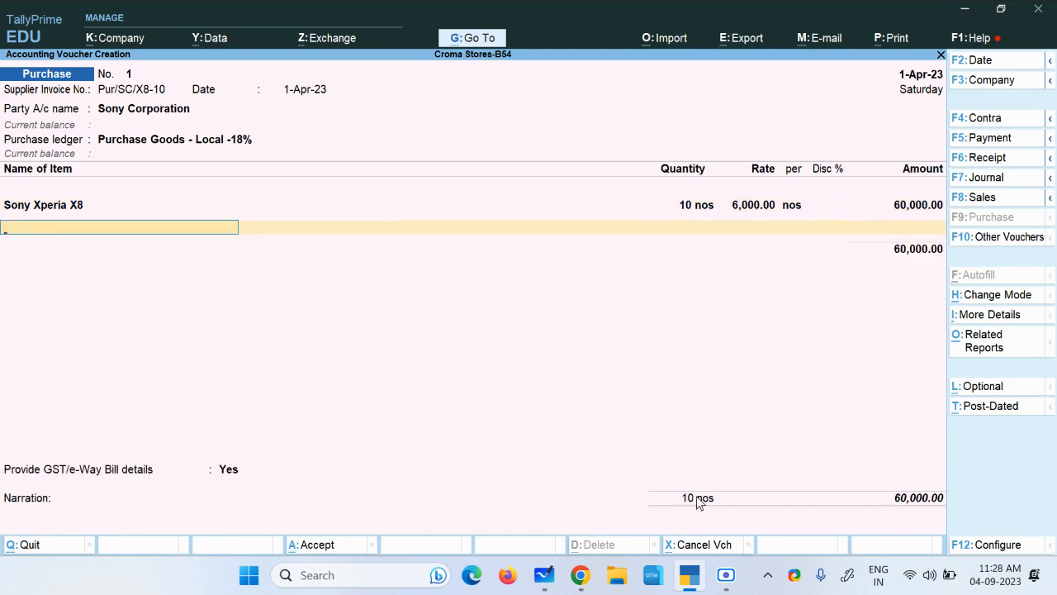
End the item list and create a tax ledger named Input CGST @ 9 % under Duties & Taxes, with GST as the duty type.
{"action": "left_click", "coordinate": [726, 575]}
{"action": "key", "text": "Return"}
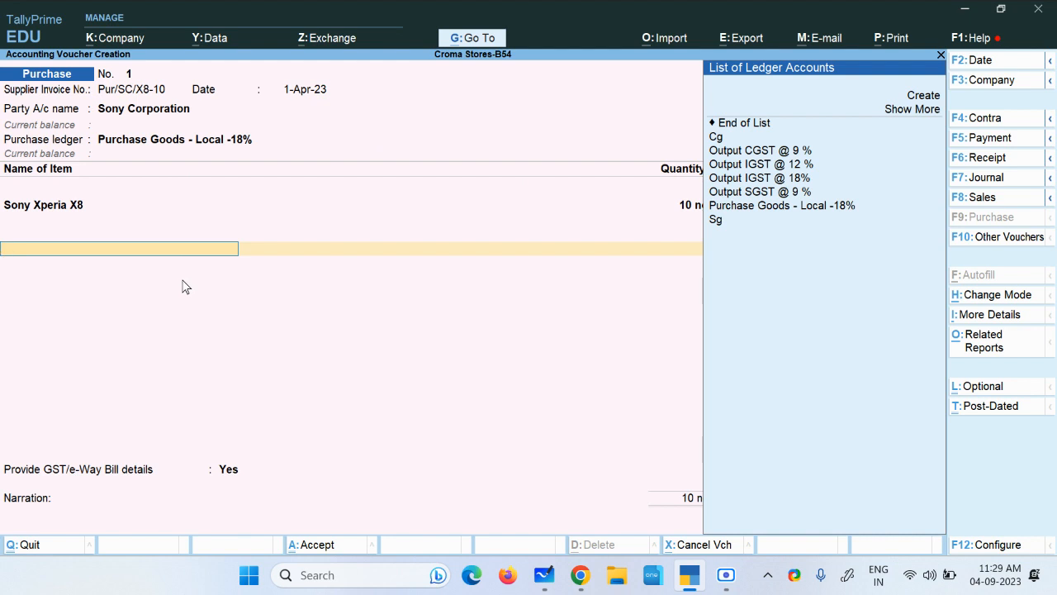
{"action": "key", "text": "alt+c"}
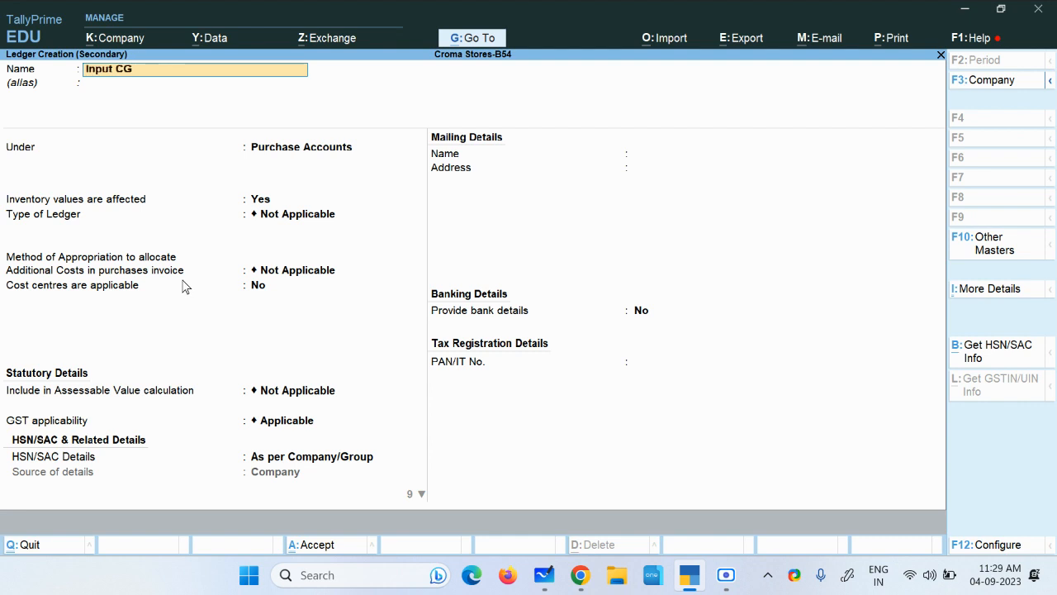
{"action": "type", "text": "Input CGST @ 9 %"}
{"action": "key", "text": "Return"}
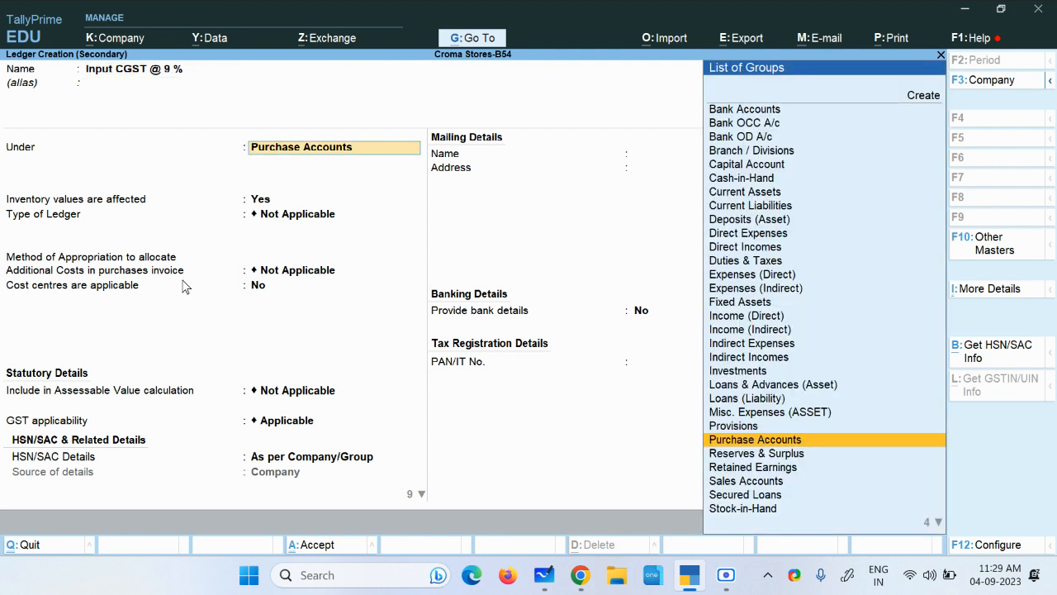
{"action": "type", "text": "Du"}
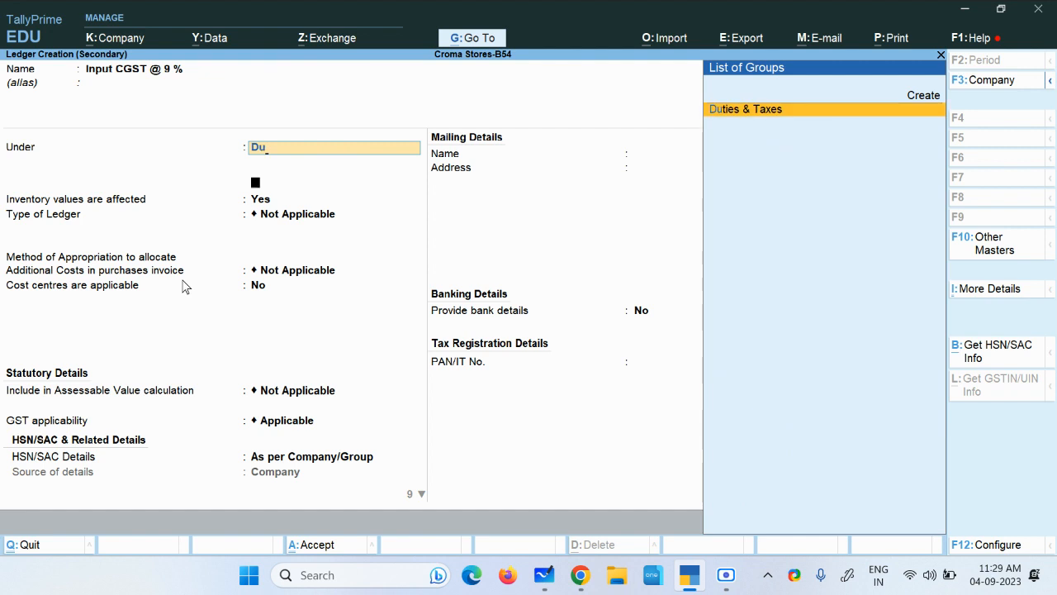
{"action": "key", "text": "Return"}
{"action": "key", "text": "Up"}
{"action": "key", "text": "Return"}
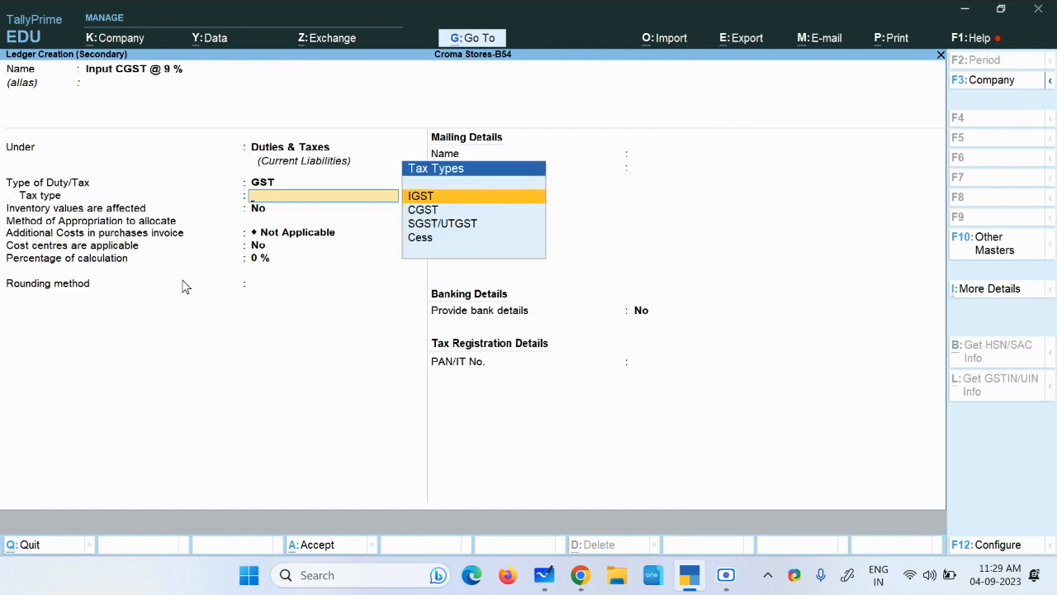
Set the ledger's tax type to CGST and its percentage of calculation to 9 %, and save it into the voucher.
{"action": "key", "text": "Down"}
{"action": "key", "text": "Return"}
{"action": "key", "text": "Return"}
{"action": "key", "text": "Return"}
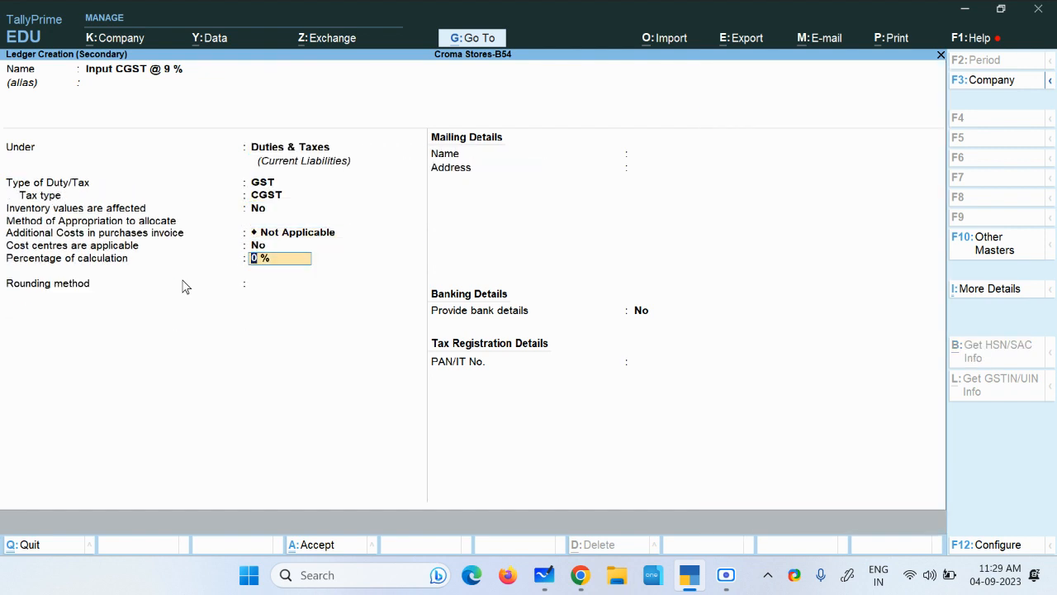
{"action": "type", "text": "9"}
{"action": "key", "text": "Return"}
{"action": "key", "text": "ctrl+a"}
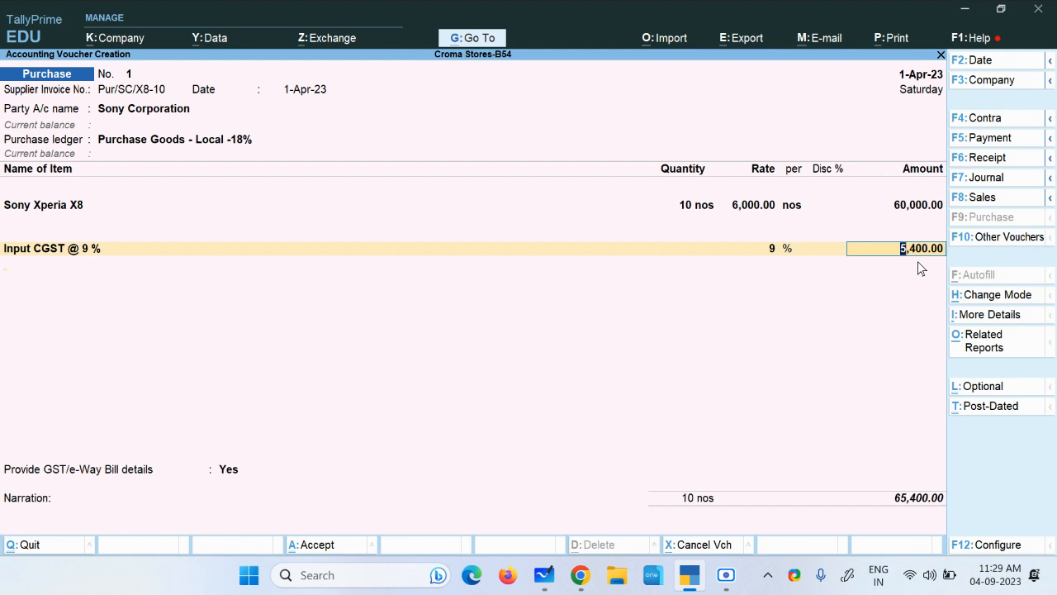
Create a second tax ledger named Input SGST @ 9 % under Duties & Taxes, with GST as the duty type.
{"action": "key", "text": "Return"}
{"action": "key", "text": "alt+c"}
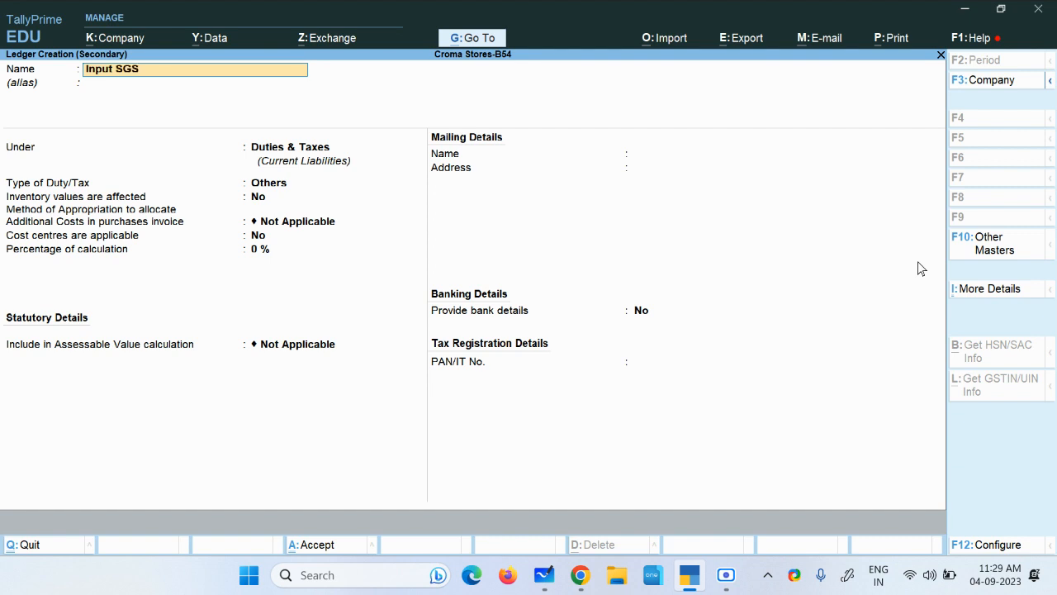
{"action": "type", "text": "Input SGST @"}
{"action": "key", "text": "Return"}
{"action": "key", "text": "Return"}
{"action": "key", "text": "Return"}
{"action": "key", "text": "Up"}
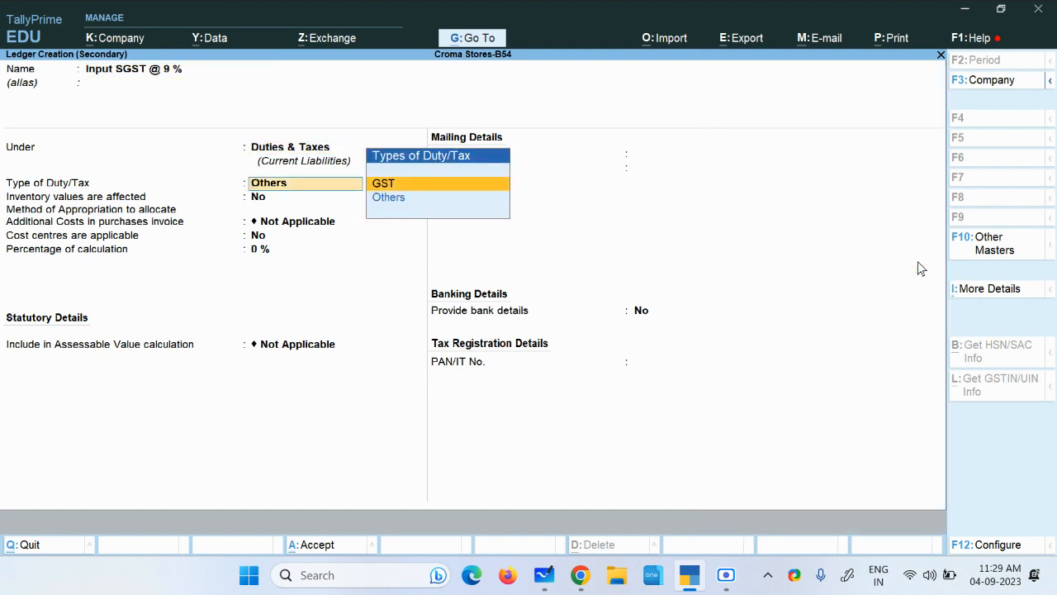
{"action": "key", "text": "Return"}
Set the ledger's tax type to SGST/UTGST and its percentage of calculation to 9 %, and save it into the voucher.
{"action": "key", "text": "Down"}
{"action": "key", "text": "Down"}
{"action": "key", "text": "Return"}
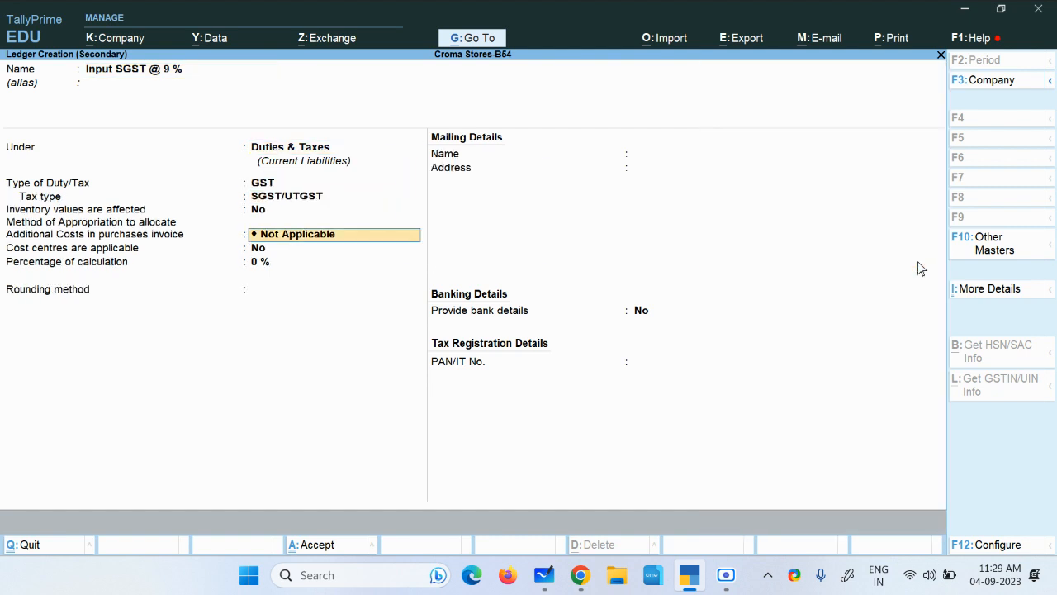
{"action": "key", "text": "Return"}
{"action": "type", "text": "9"}
{"action": "key", "text": "Return"}
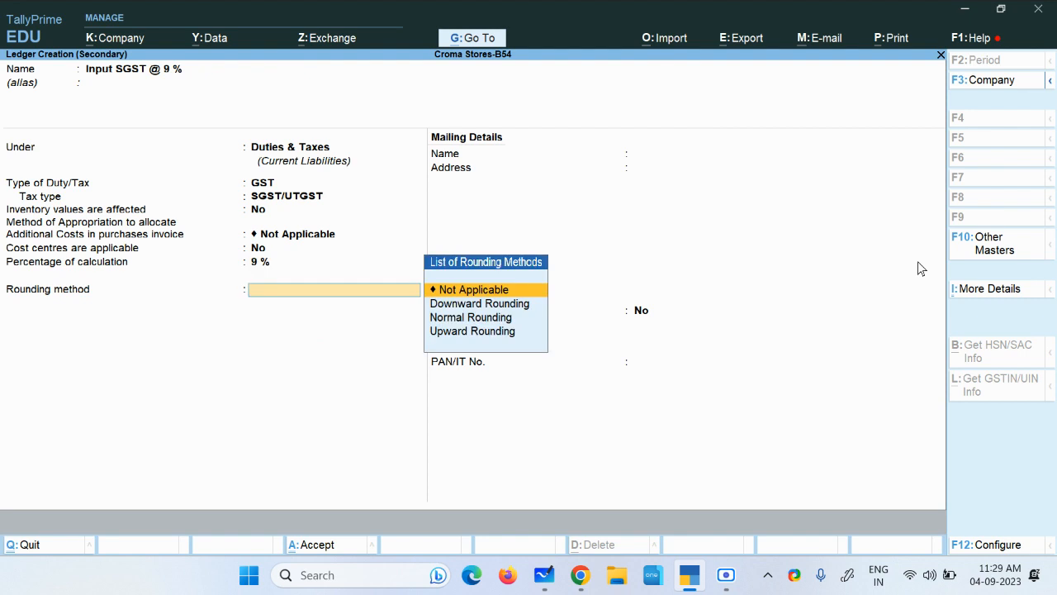
{"action": "key", "text": "ctrl+a"}
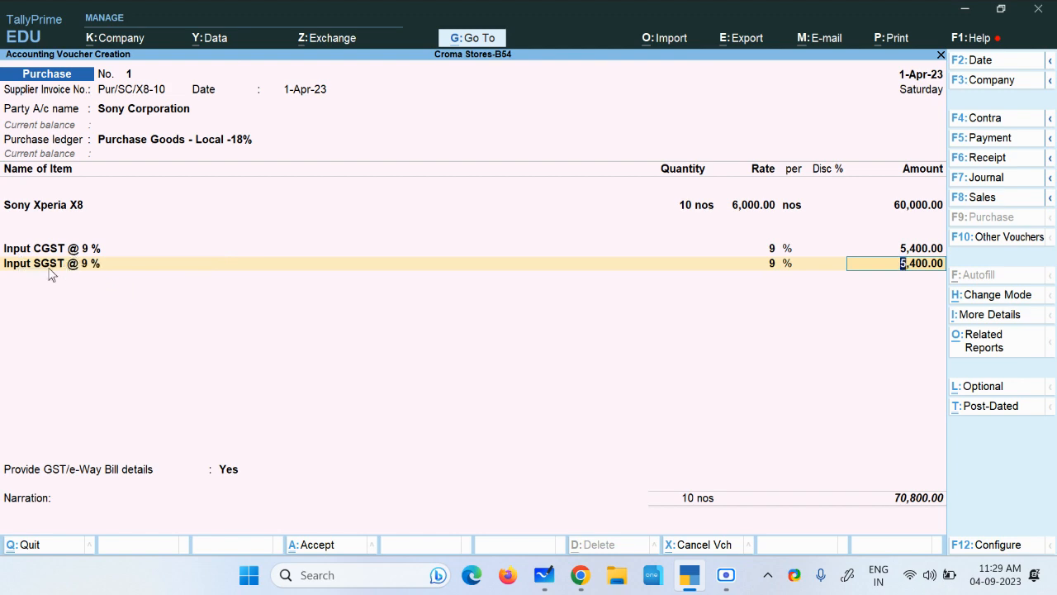
Finish the tax lines and go through the GST/e-Way Bill details with the option kept at Yes.
{"action": "key", "text": "Return"}
{"action": "key", "text": "Return"}
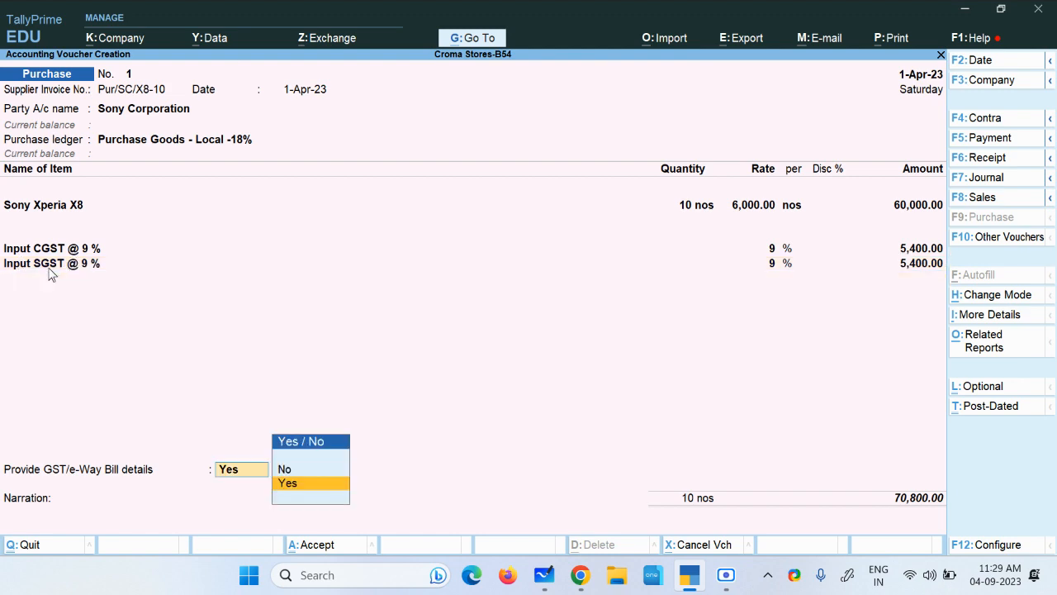
{"action": "key", "text": "Return"}
{"action": "key", "text": "Return"}
{"action": "key", "text": "Return"}
{"action": "key", "text": "Return"}
{"action": "key", "text": "Return"}
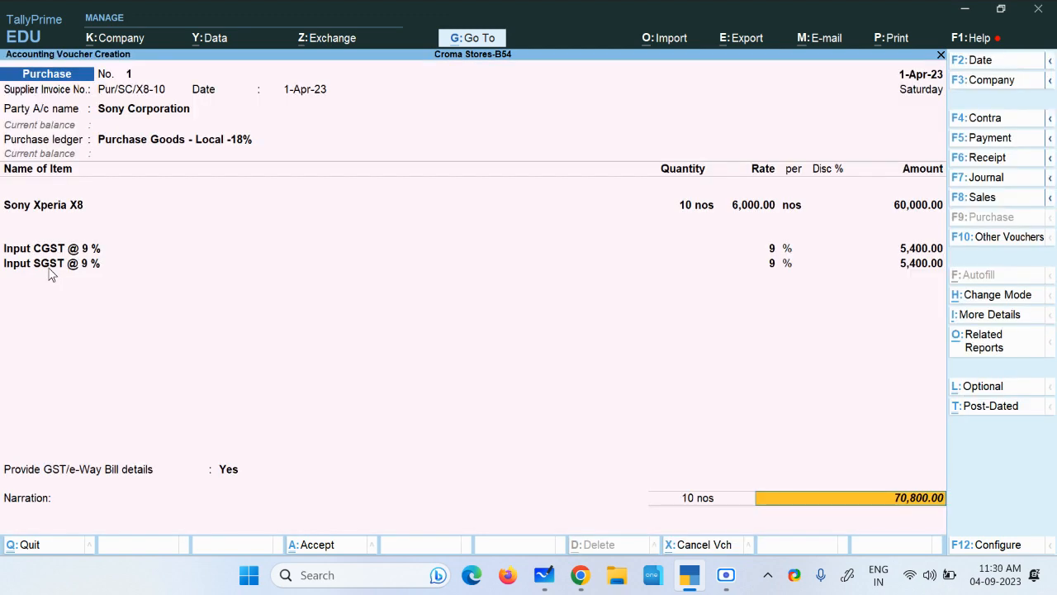
Accept the bill-wise New Ref Pur/SC/X8-10 with 30 days' credit for Sony Corporation and save the purchase voucher.
{"action": "key", "text": "Return"}
{"action": "key", "text": "Return"}
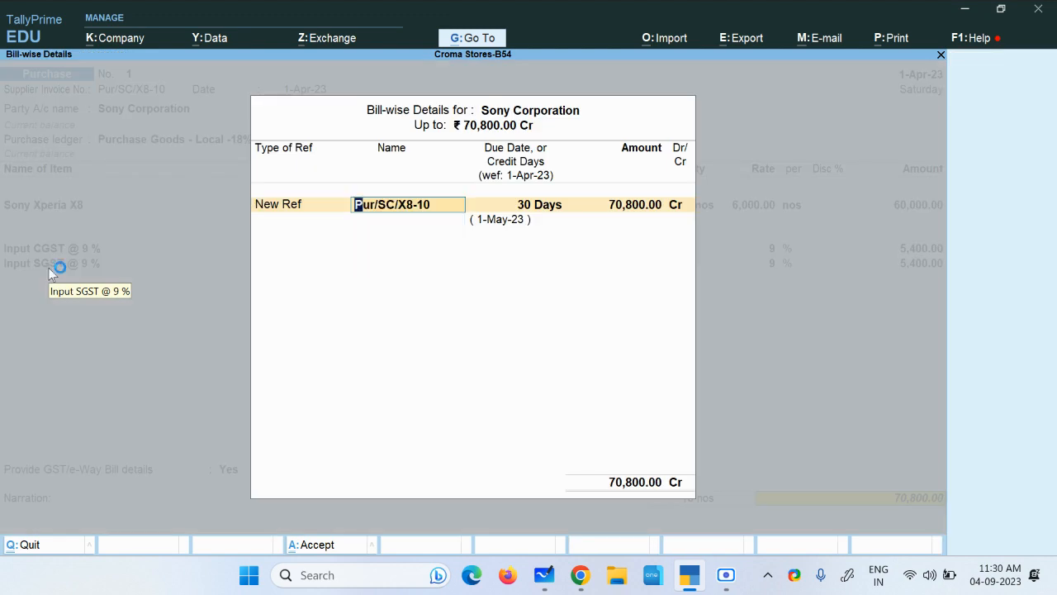
{"action": "key", "text": "Return"}
{"action": "key", "text": "Return"}
{"action": "key", "text": "Return"}
{"action": "key", "text": "Return"}
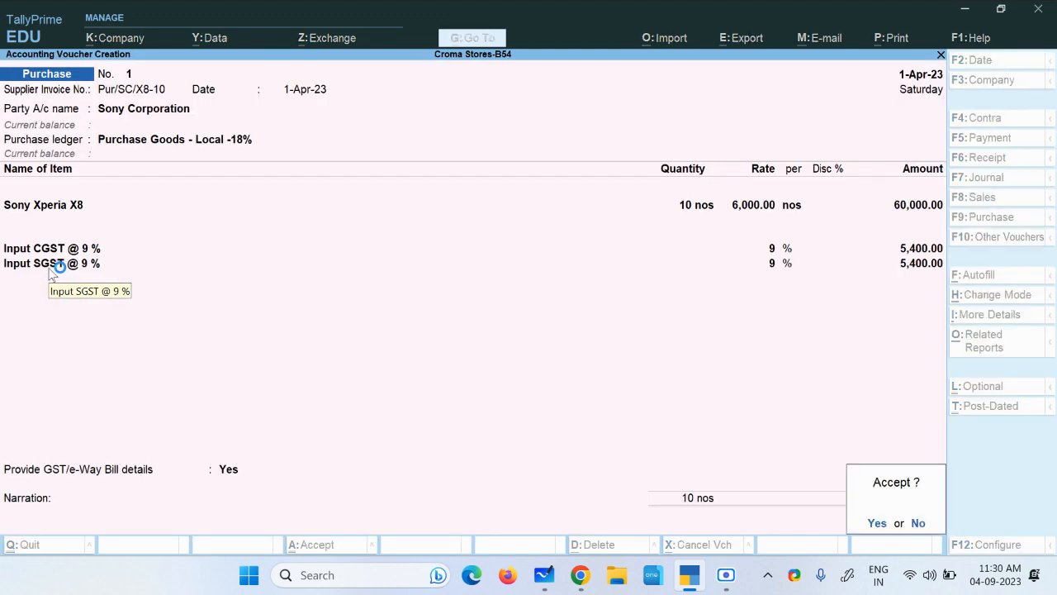
{"action": "key", "text": "Return"}
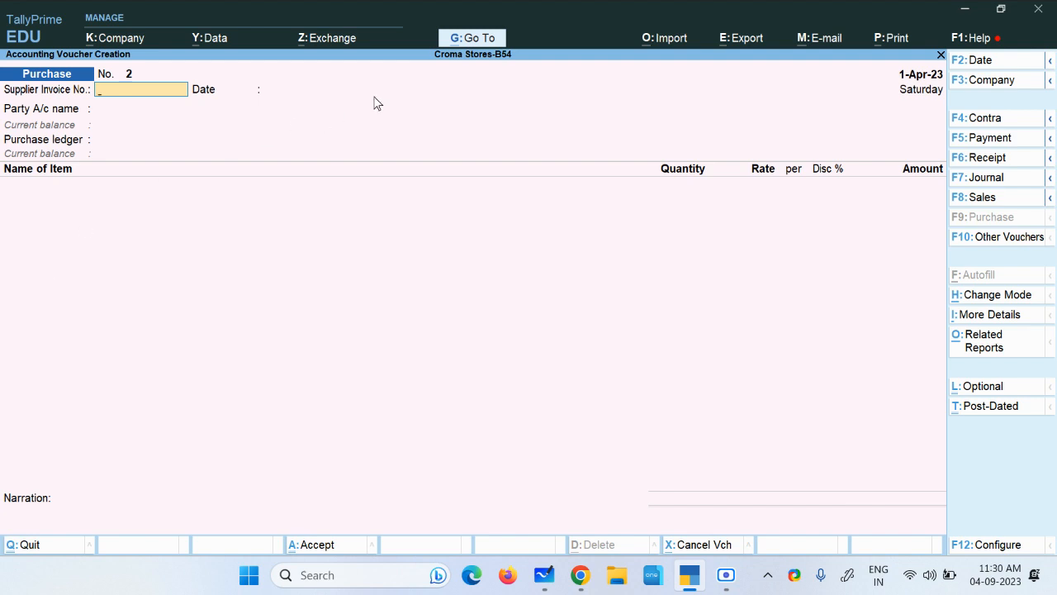
Open the GSTR-2A Reconciliation report and examine the B2B Invoices entry for the purchase.
{"action": "left_click", "coordinate": [467, 38]}
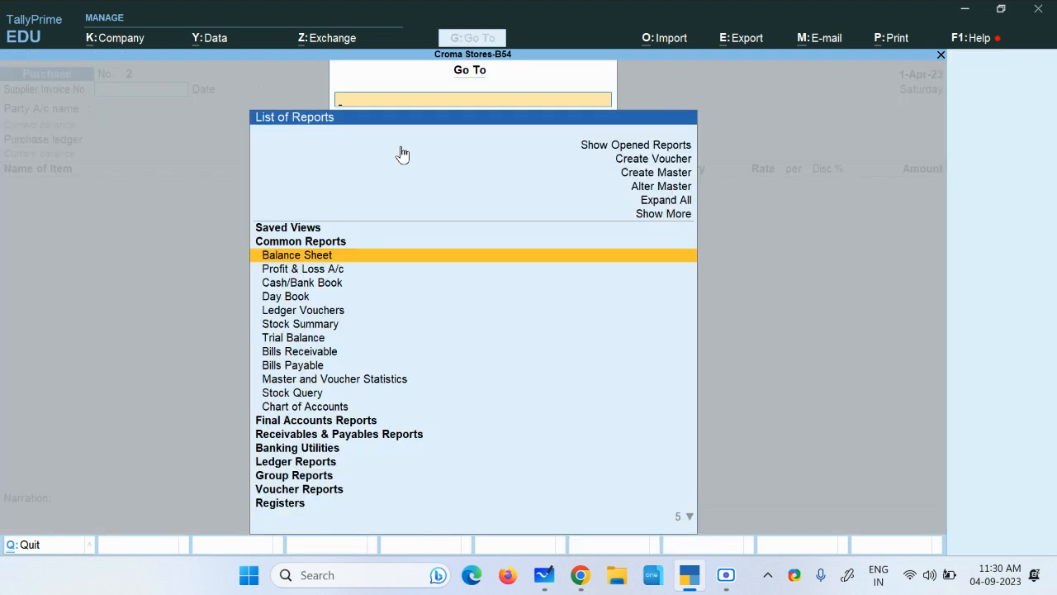
{"action": "type", "text": "Gst"}
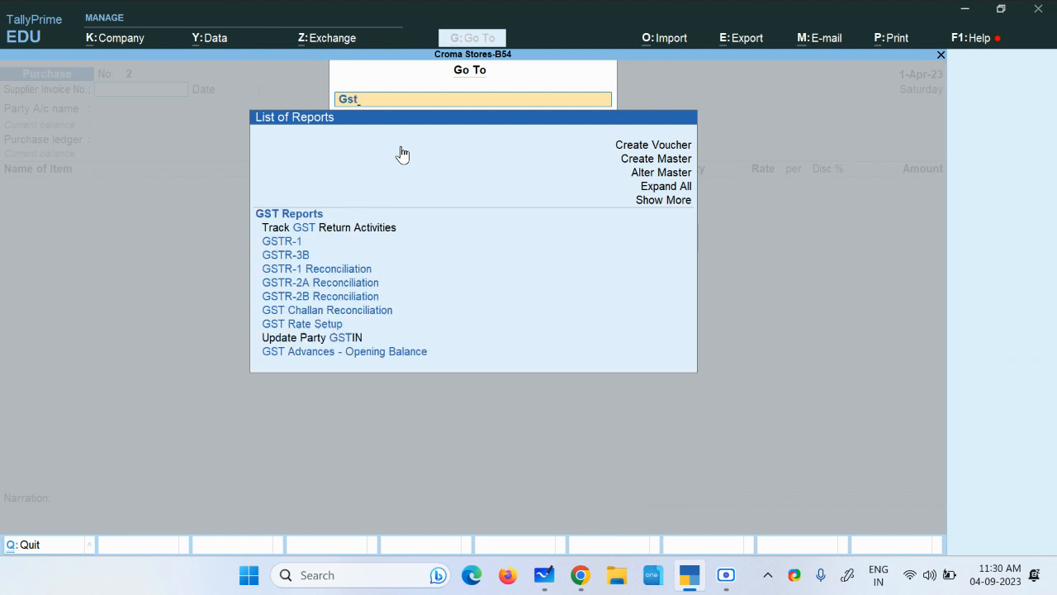
{"action": "key", "text": "Down"}
{"action": "key", "text": "Down"}
{"action": "key", "text": "Down"}
{"action": "key", "text": "Down"}
{"action": "key", "text": "Down"}
{"action": "key", "text": "Down"}
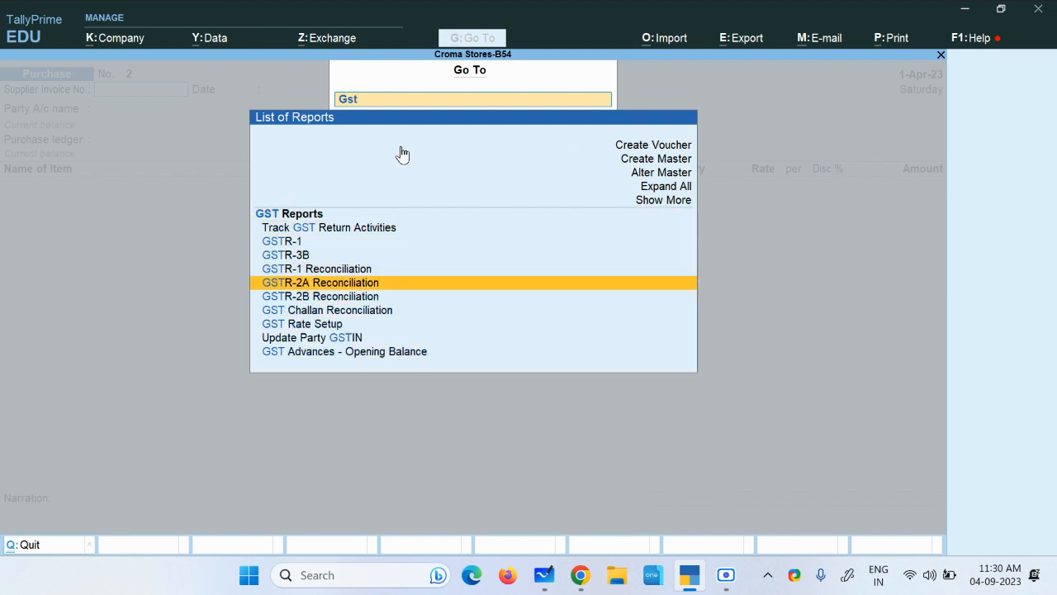
{"action": "key", "text": "Up"}
{"action": "key", "text": "Up"}
{"action": "key", "text": "Down"}
{"action": "key", "text": "Down"}
{"action": "key", "text": "Return"}
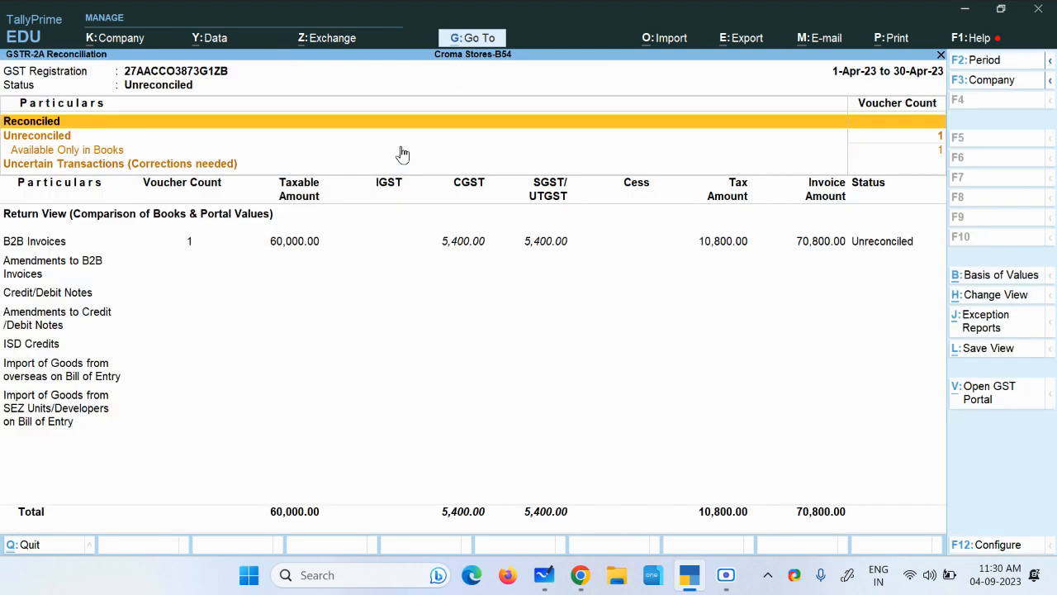
{"action": "left_click", "coordinate": [55, 248]}
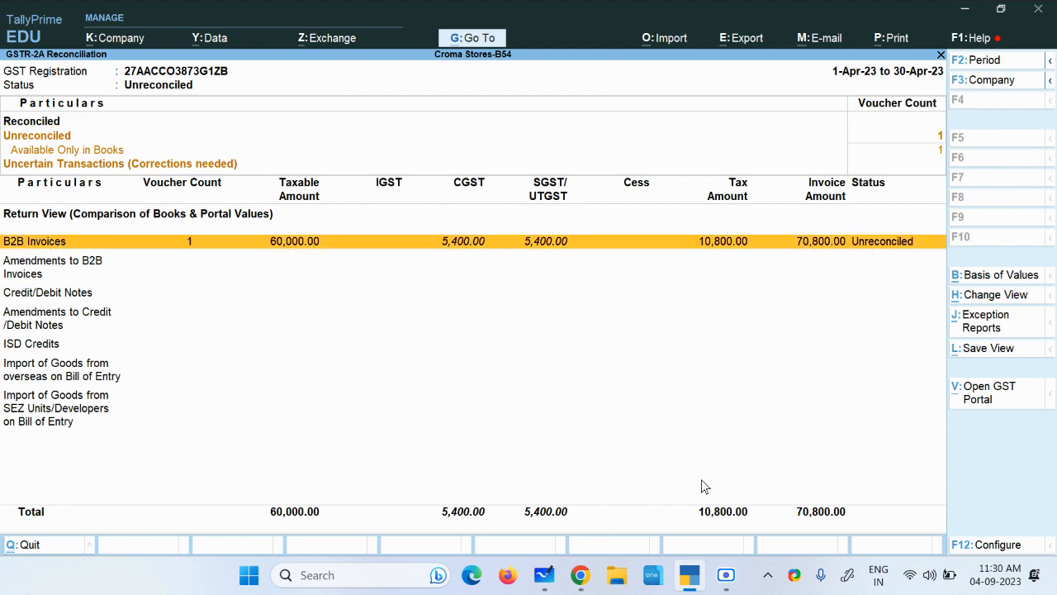
{"action": "left_click", "coordinate": [726, 575]}
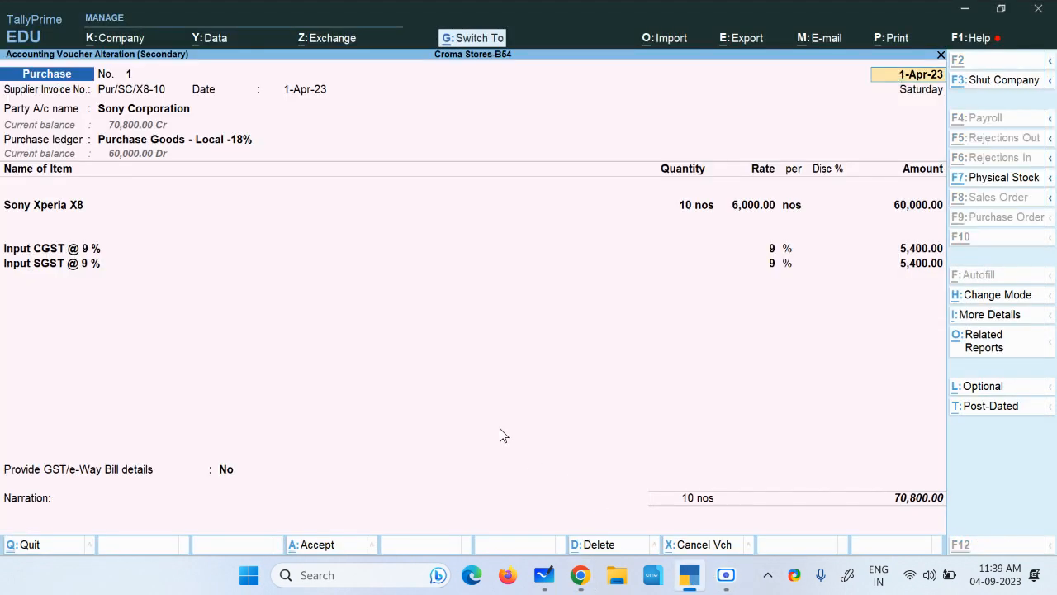
Accept the reopened Sony Corporation purchase voucher, return to the Gateway of Tally and open voucher entry.
{"action": "key", "text": "ctrl+a"}
{"action": "key", "text": "Escape"}
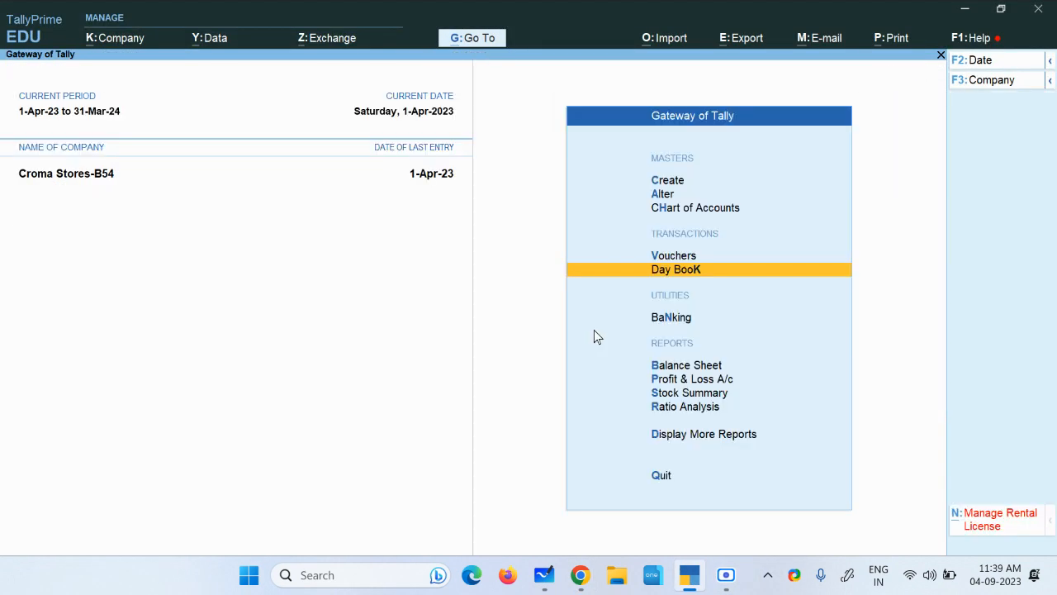
{"action": "left_click", "coordinate": [616, 253]}
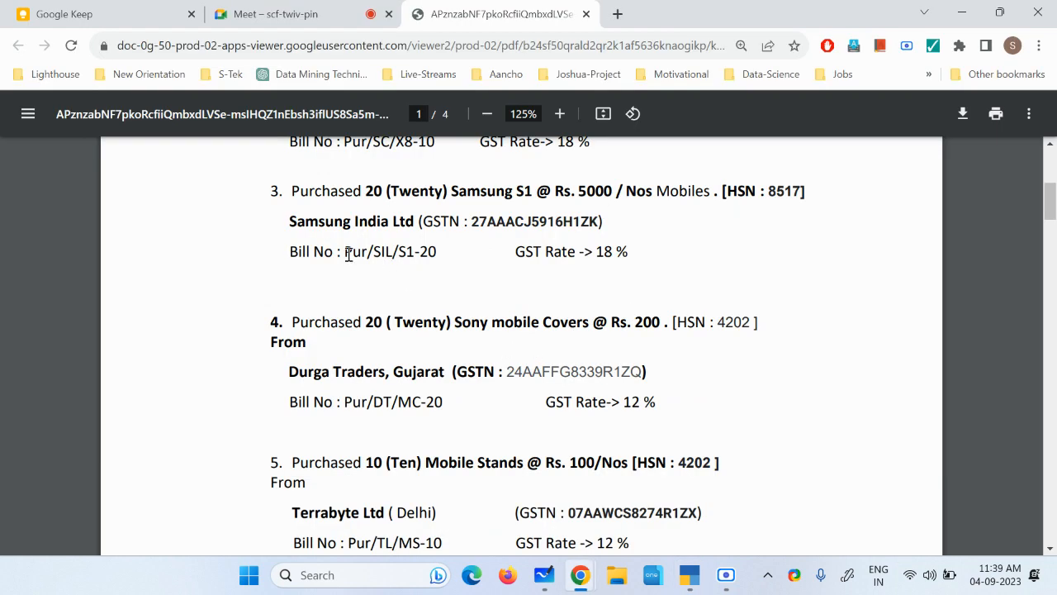
Copy the Samsung bill number Pur/SIL/S1-20 from the PDF into the new voucher's supplier invoice number, dated 1-Apr-23.
{"action": "left_click_drag", "start_coordinate": [348, 255], "coordinate": [440, 252]}
{"action": "key", "text": "ctrl+c"}
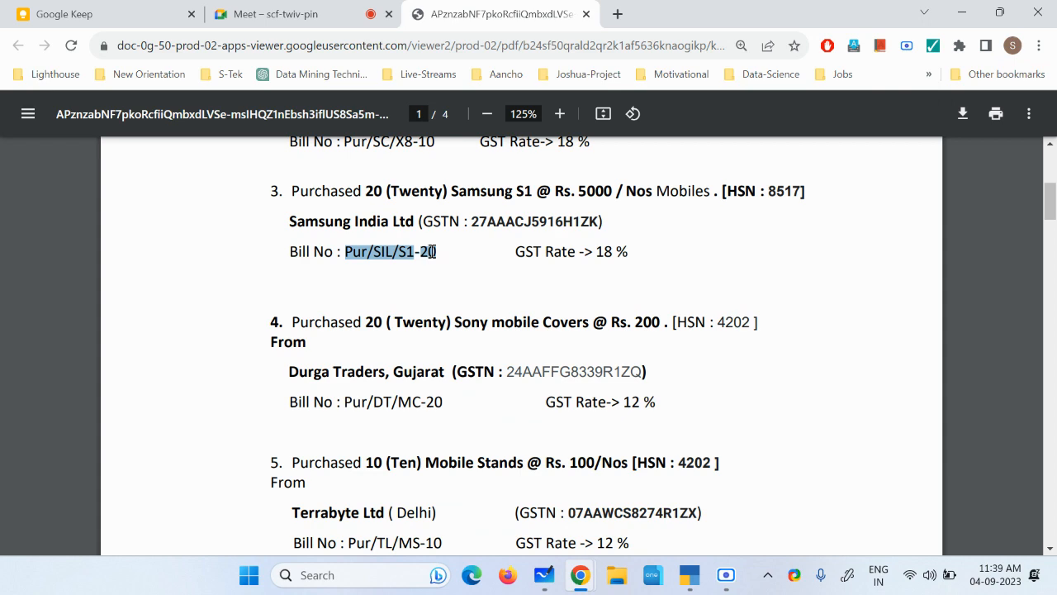
{"action": "key", "text": "alt+Tab"}
{"action": "key", "text": "ctrl+v"}
{"action": "key", "text": "Return"}
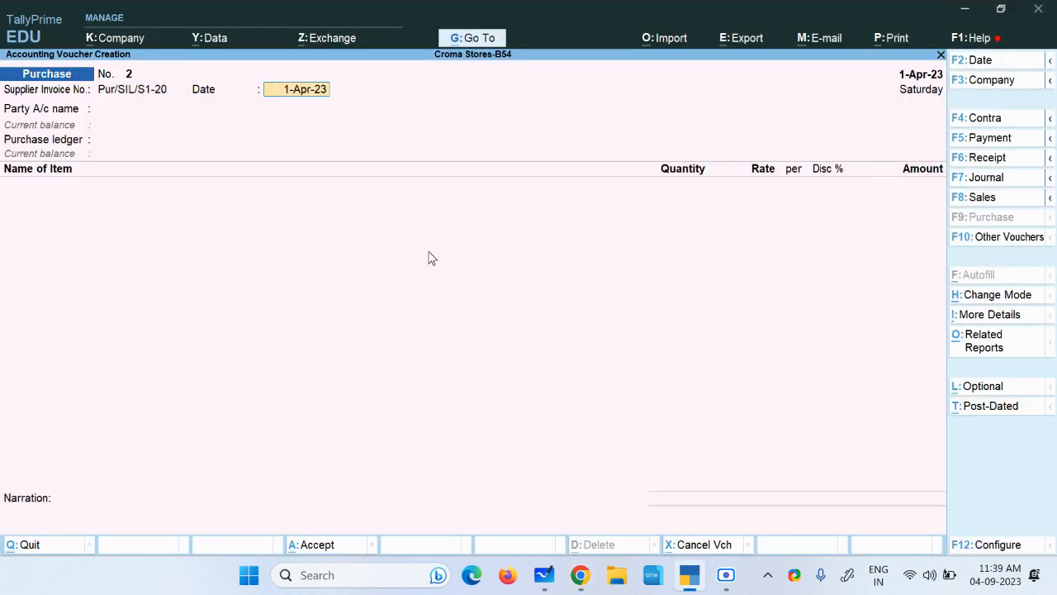
{"action": "key", "text": "Return"}
Start a new party ledger and name it Samsung India Ltd, copying the supplier name from the PDF.
{"action": "key", "text": "alt+c"}
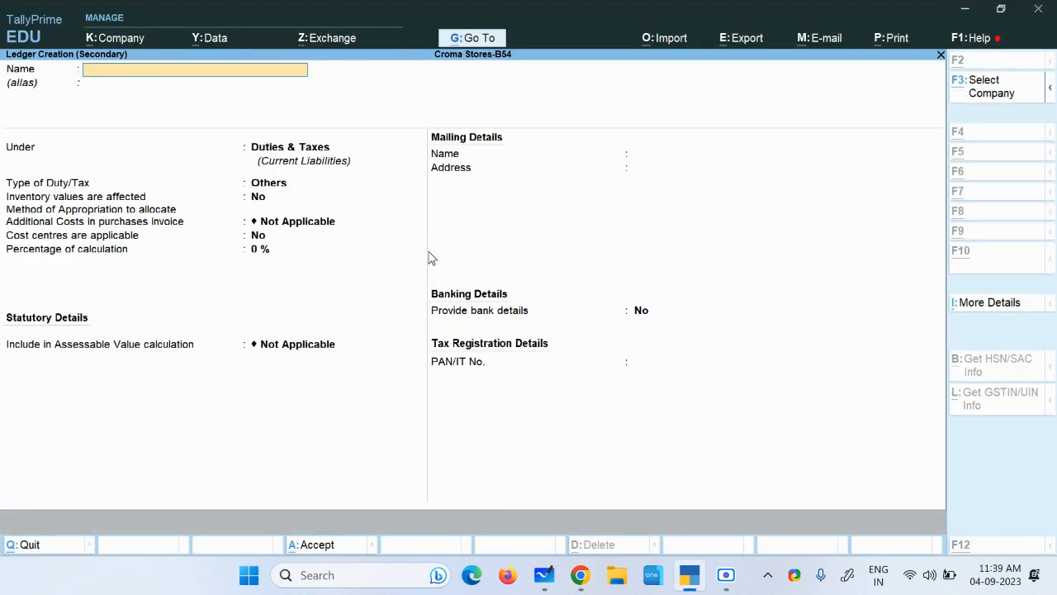
{"action": "key", "text": "alt+Tab"}
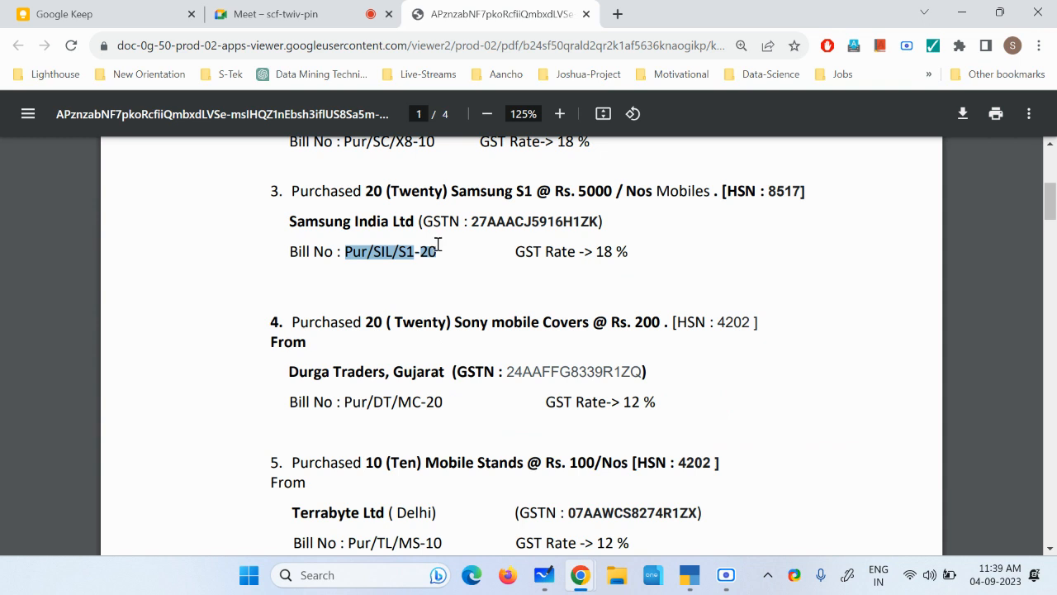
{"action": "double_click", "coordinate": [457, 190]}
{"action": "left_click_drag", "start_coordinate": [291, 216], "coordinate": [414, 216]}
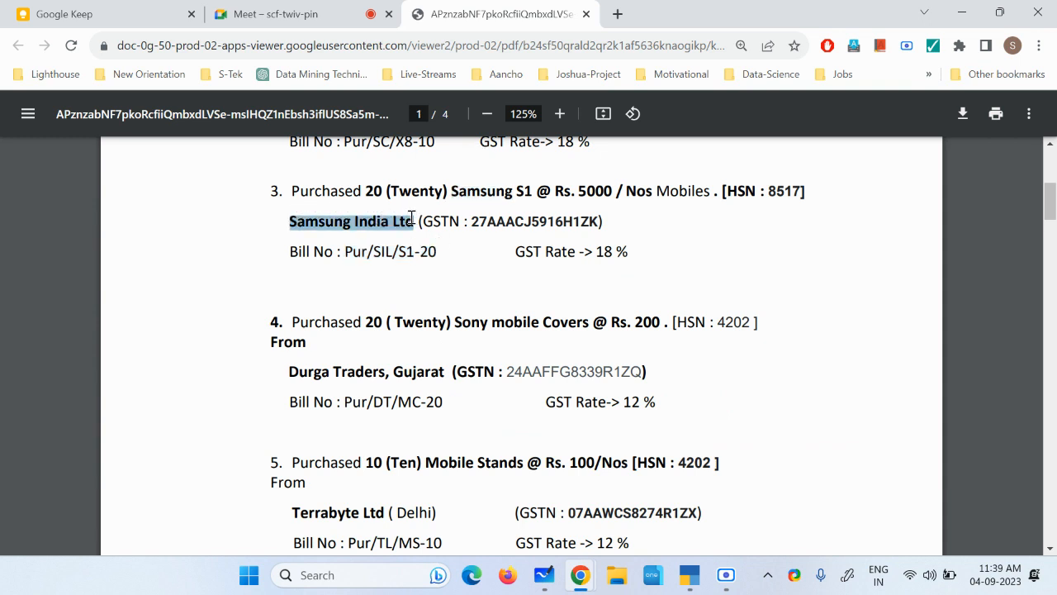
{"action": "key", "text": "alt+Tab"}
{"action": "key", "text": "ctrl+v"}
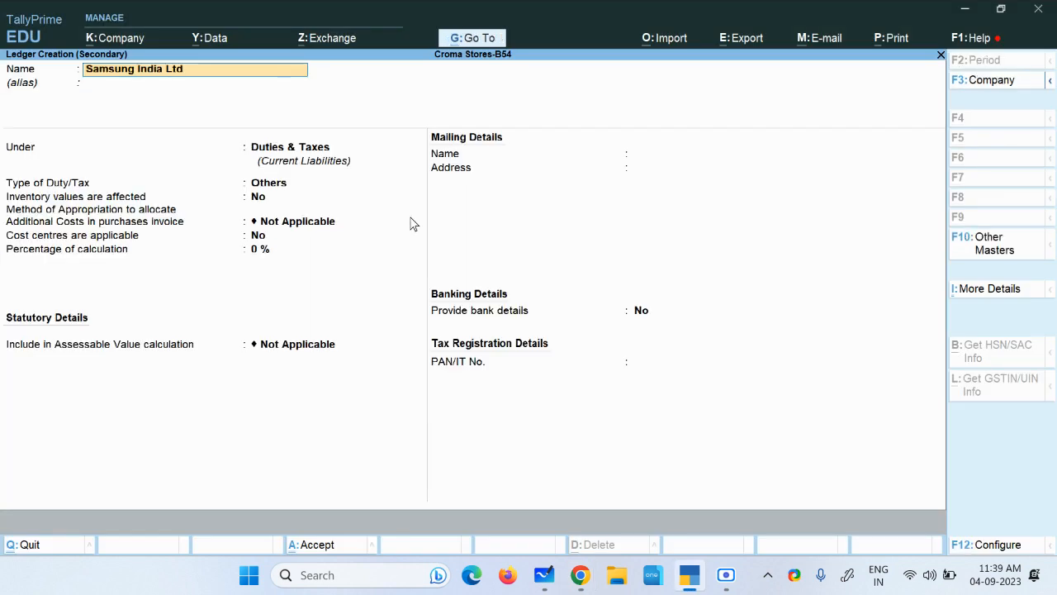
Classify the Samsung India Ltd ledger under Sundry Creditors, keeping bill-by-bill balances maintained.
{"action": "key", "text": "Return"}
{"action": "type", "text": "Su"}
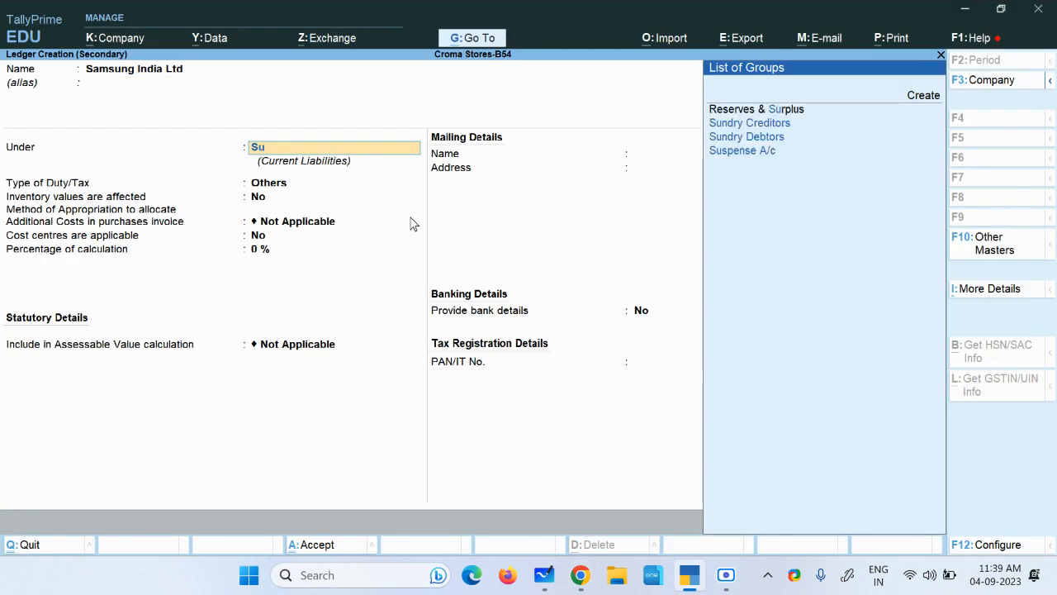
{"action": "key", "text": "Down"}
{"action": "key", "text": "Return"}
{"action": "key", "text": "Return"}
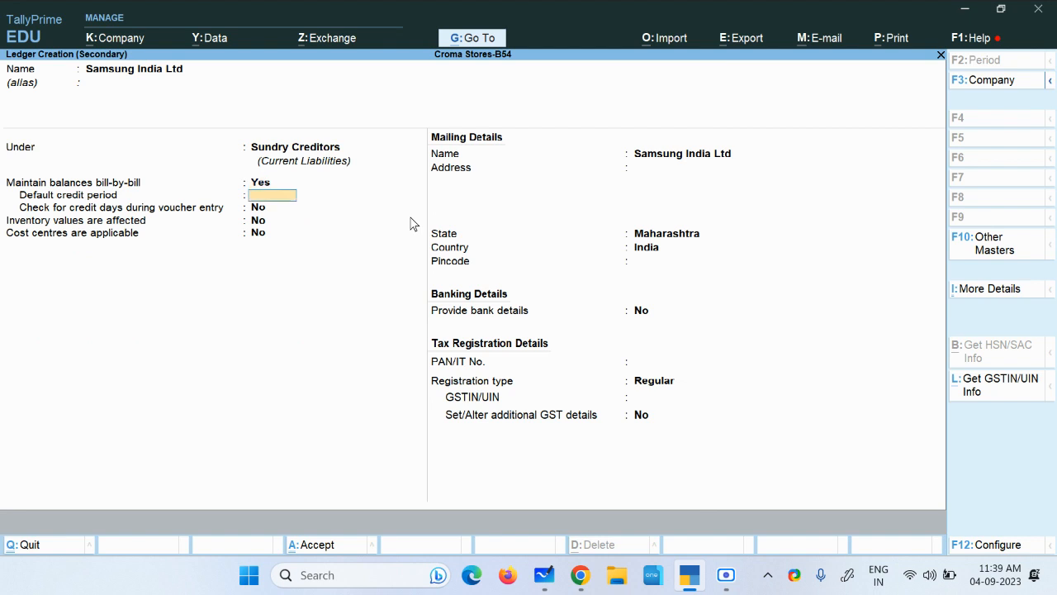
Set the ledger's default credit period to 30 days and keep the remaining defaults up to the GSTIN/UIN.
{"action": "type", "text": "39"}
{"action": "key", "text": "Return"}
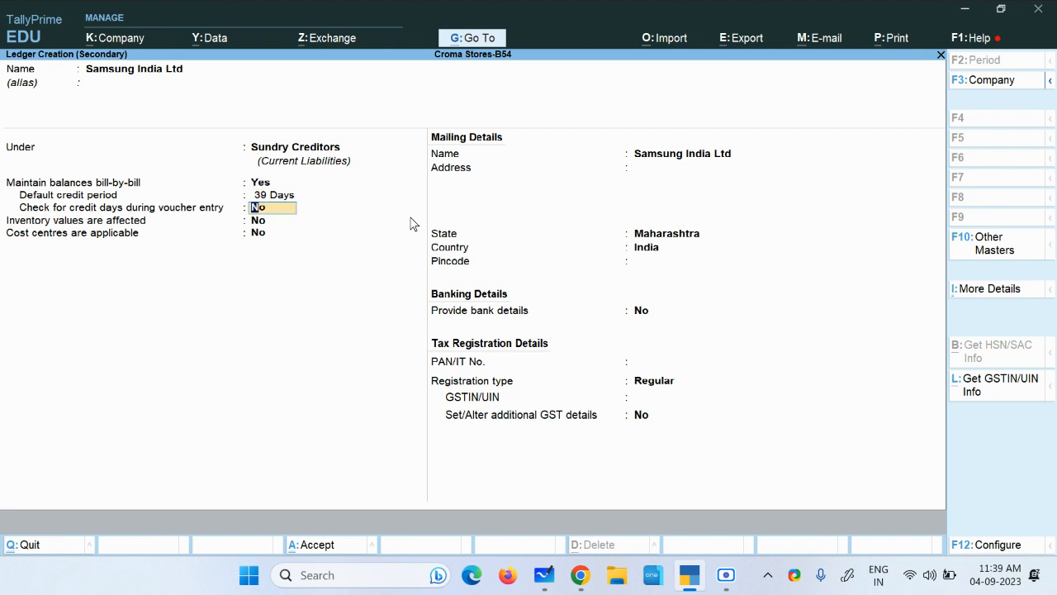
{"action": "key", "text": "BackSpace"}
{"action": "key", "text": "BackSpace"}
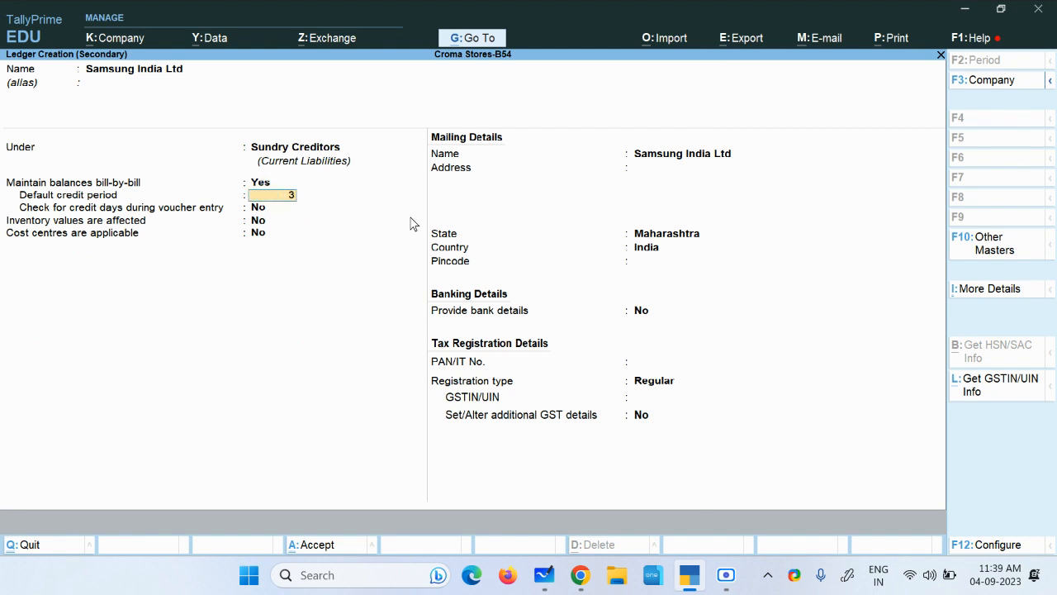
{"action": "type", "text": "30"}
{"action": "key", "text": "Return"}
{"action": "key", "text": "Return"}
{"action": "key", "text": "Return"}
{"action": "key", "text": "Return"}
{"action": "key", "text": "Return"}
{"action": "key", "text": "Return"}
{"action": "key", "text": "Return"}
{"action": "key", "text": "Return"}
{"action": "key", "text": "Return"}
{"action": "key", "text": "Return"}
{"action": "key", "text": "Return"}
{"action": "key", "text": "Return"}
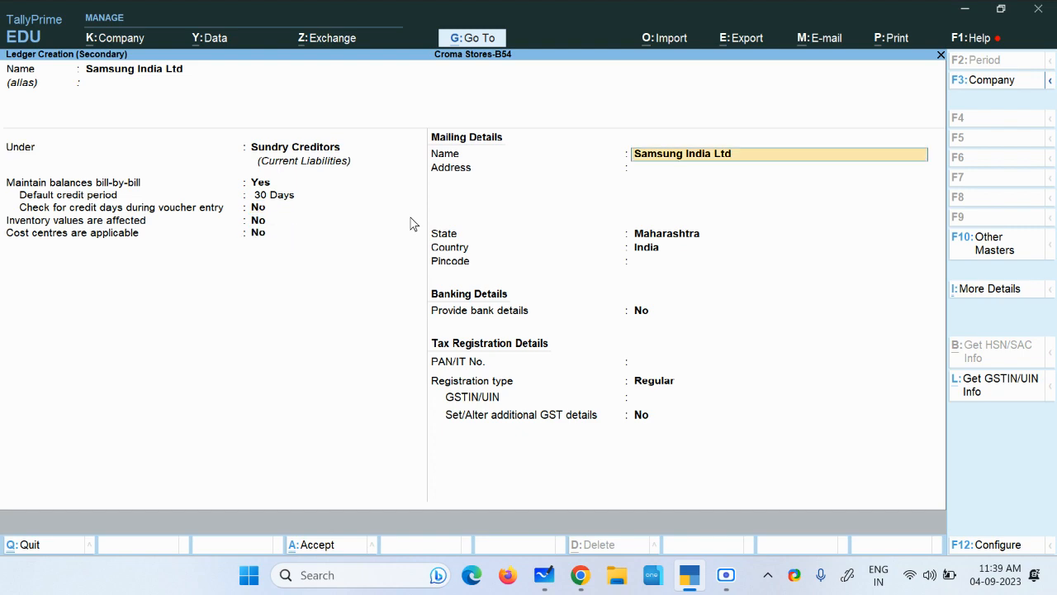
Copy Samsung India Ltd's GSTIN from the PDF into the ledger's GSTIN/UIN.
{"action": "key", "text": "alt+Tab"}
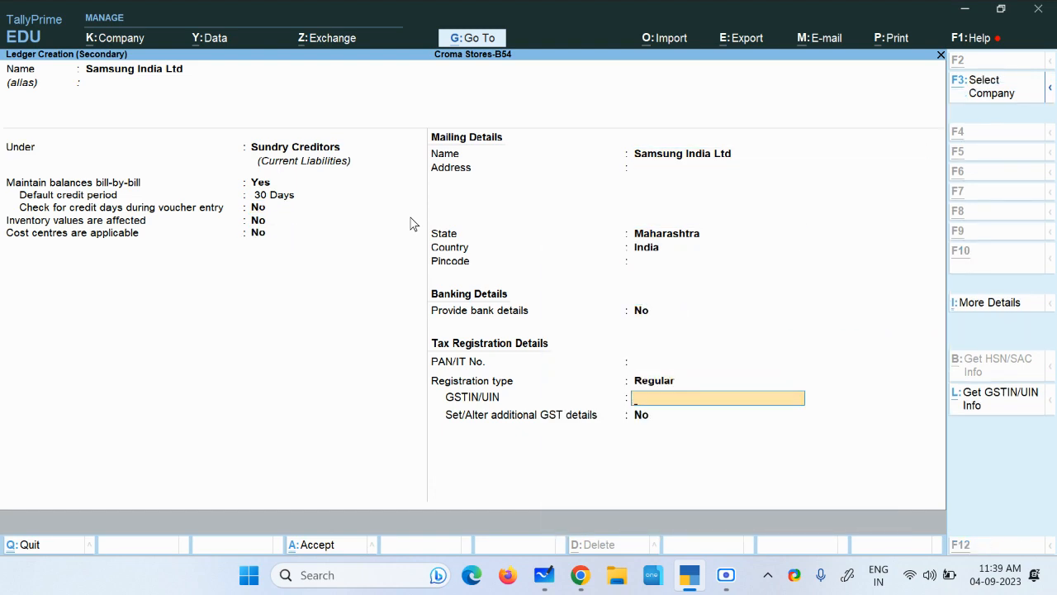
{"action": "left_click_drag", "start_coordinate": [473, 222], "coordinate": [597, 221]}
{"action": "key", "text": "ctrl+c"}
{"action": "key", "text": "alt+Tab"}
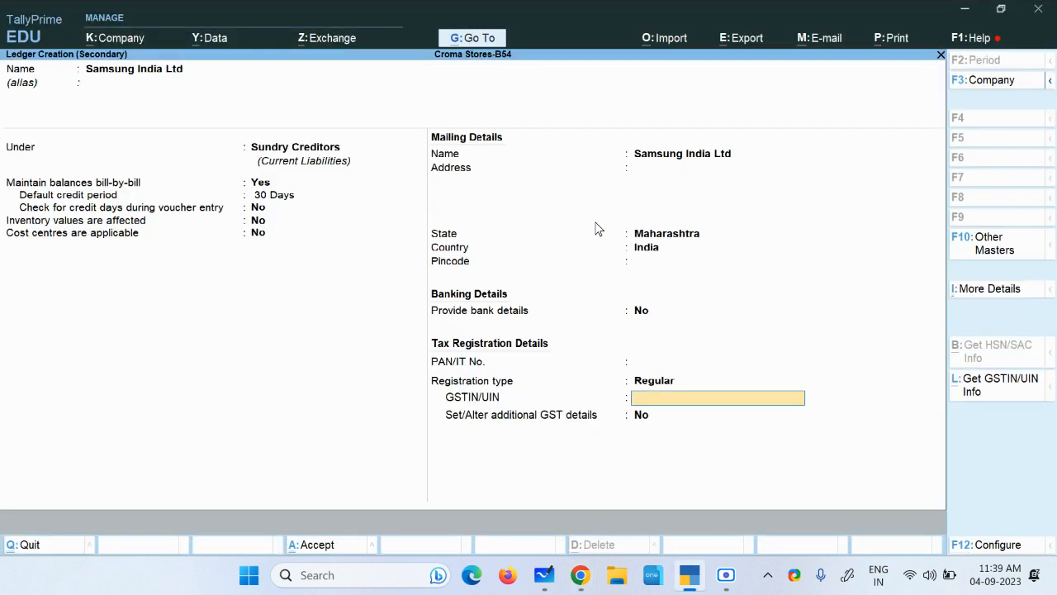
{"action": "key", "text": "ctrl+alt+v"}
{"action": "key", "text": "Return"}
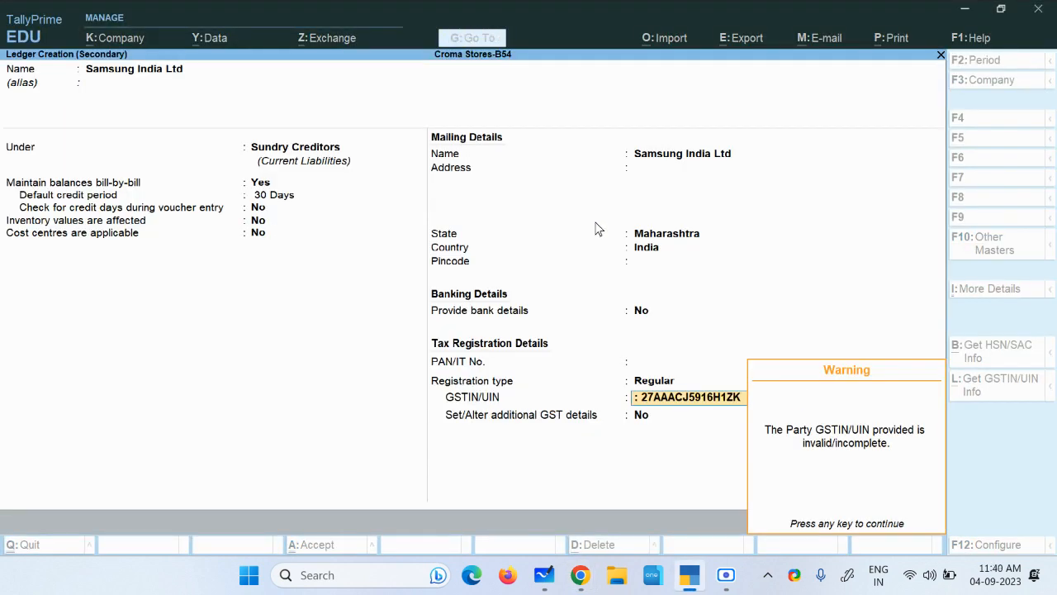
{"action": "key", "text": "Return"}
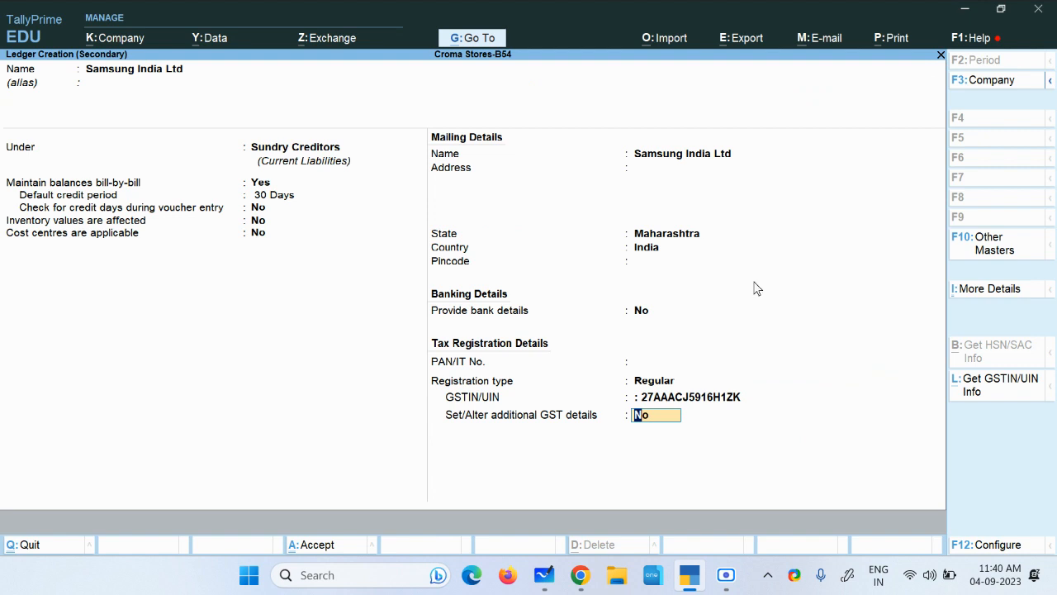
Remove the stray leading colon from the ledger's GSTIN and save the Samsung India Ltd ledger.
{"action": "left_click", "coordinate": [698, 398]}
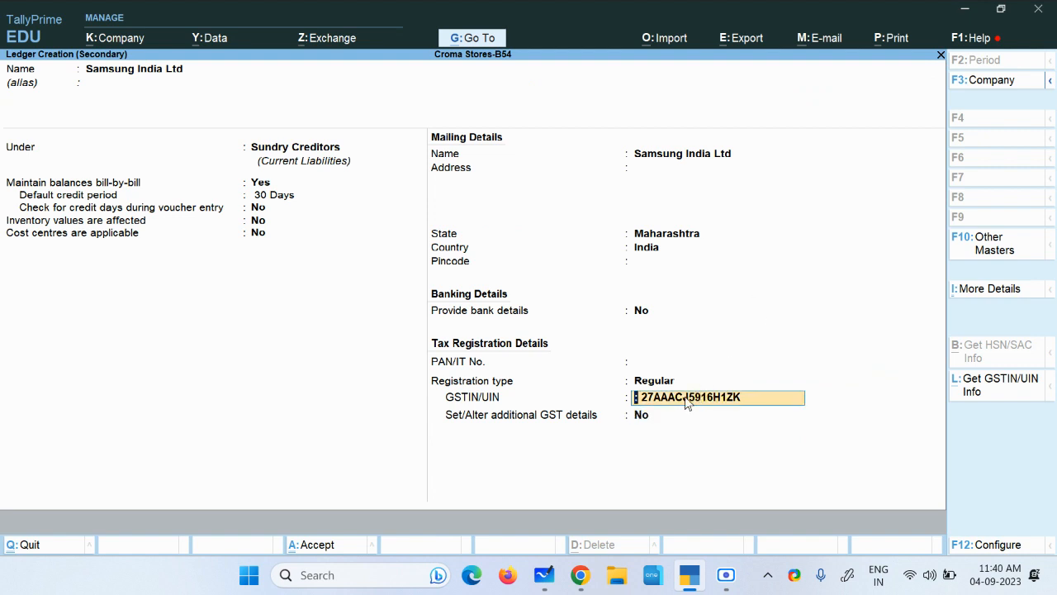
{"action": "key", "text": "Delete"}
{"action": "key", "text": "Return"}
{"action": "key", "text": "Return"}
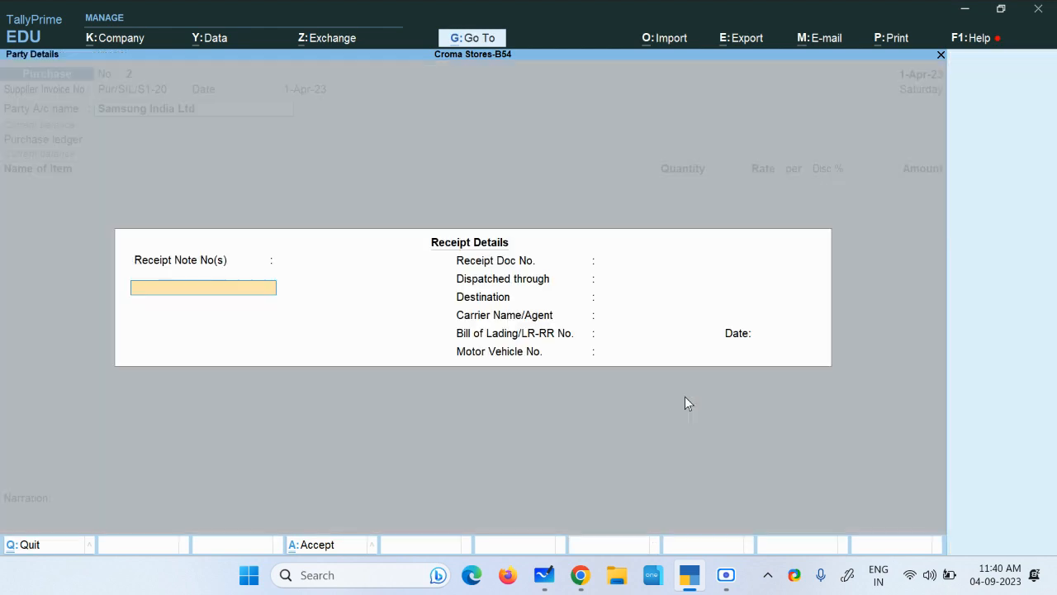
Accept the receipt and party details for Samsung India Ltd and choose Purchase Goods - Local -18% as the purchase ledger.
{"action": "key", "text": "ctrl+a"}
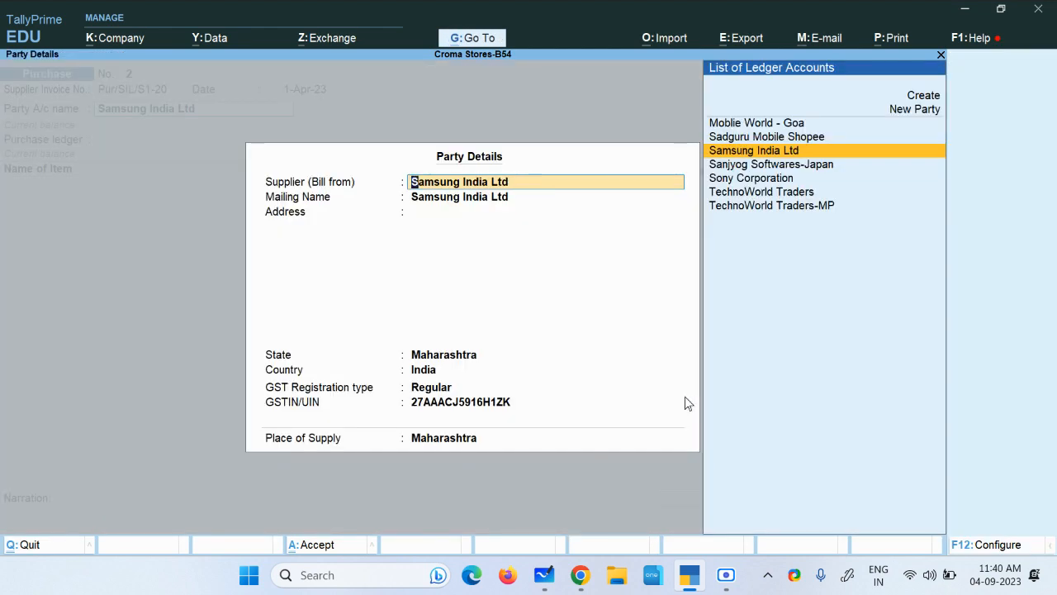
{"action": "key", "text": "ctrl+a"}
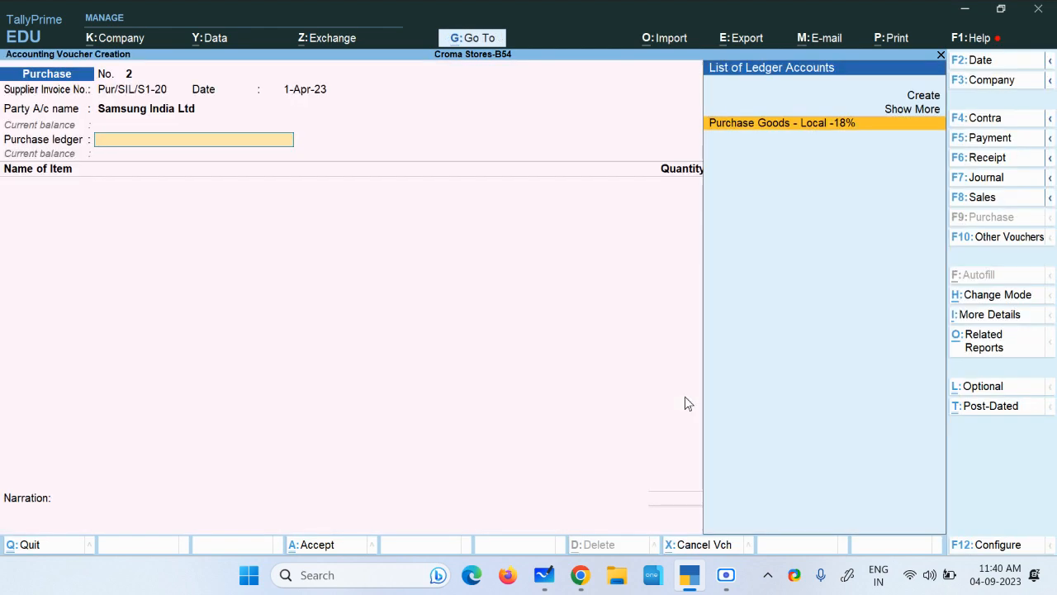
{"action": "key", "text": "Return"}
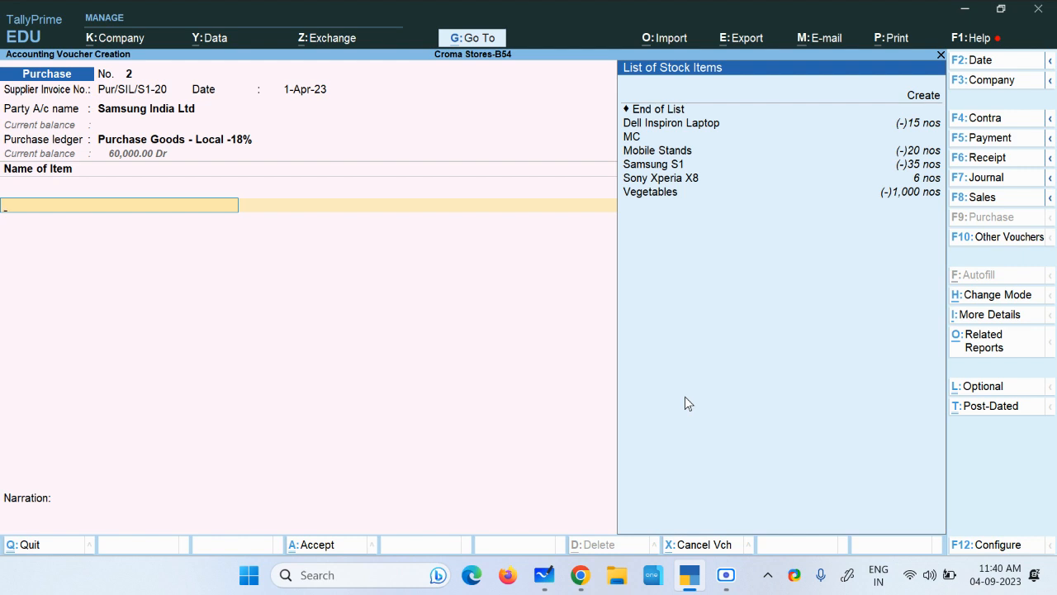
Add the stock item Samsung S1 to the purchase voucher.
{"action": "key", "text": "Down"}
{"action": "key", "text": "Down"}
{"action": "key", "text": "Down"}
{"action": "key", "text": "Down"}
{"action": "key", "text": "Down"}
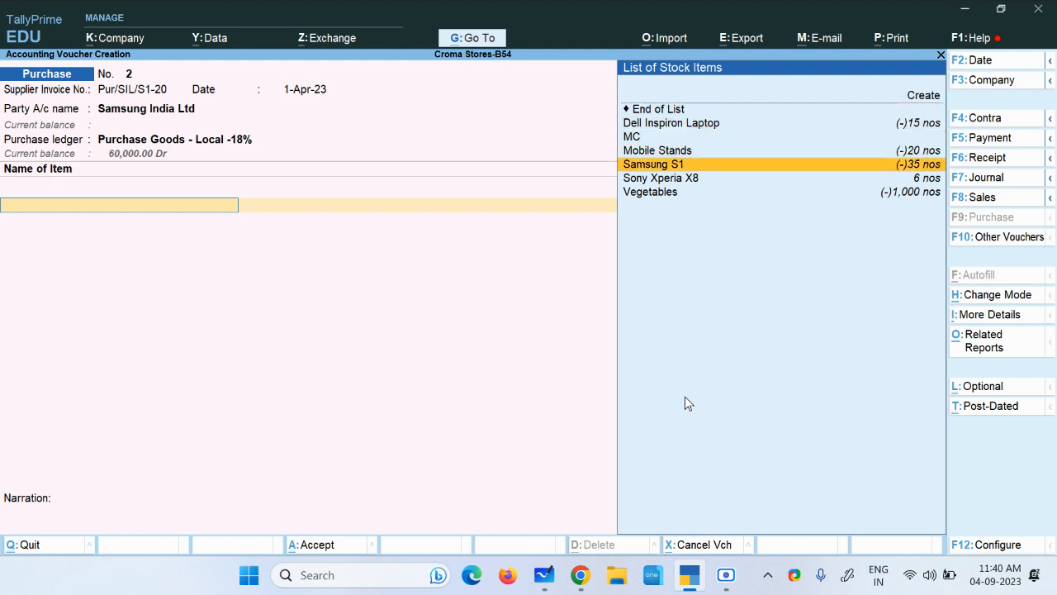
{"action": "key", "text": "Return"}
Open the Samsung S1 stock item master from the voucher, check its HSN and GST rate details, and accept it.
{"action": "key", "text": "BackSpace"}
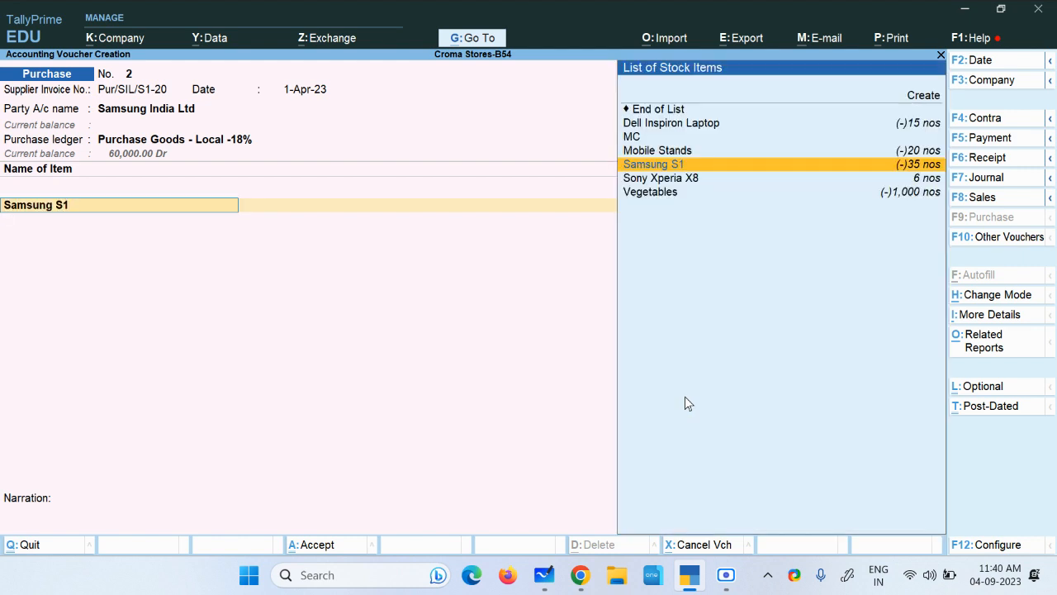
{"action": "key", "text": "ctrl+Return"}
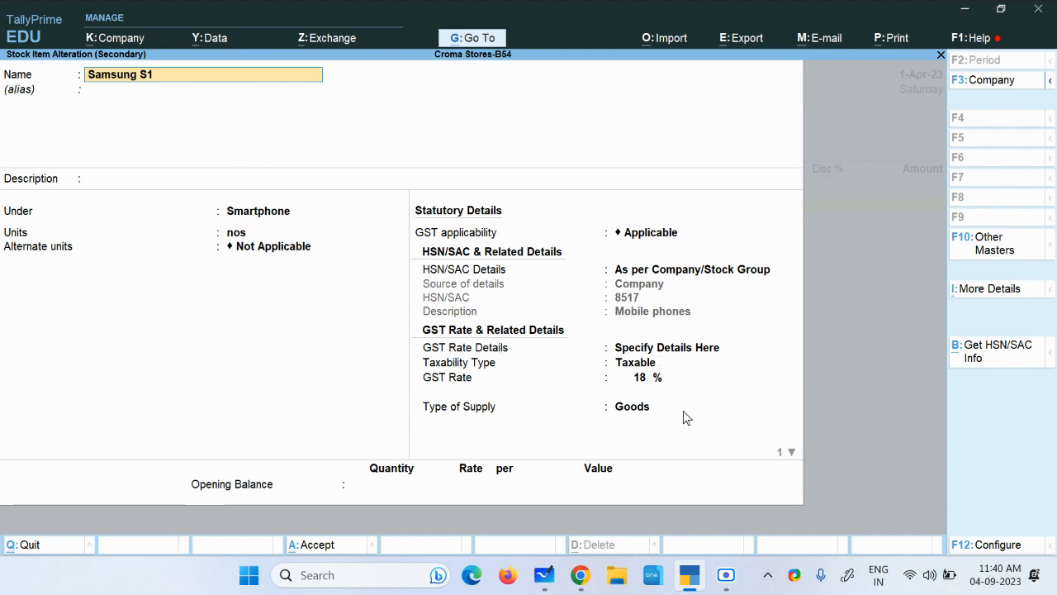
{"action": "key", "text": "ctrl+a"}
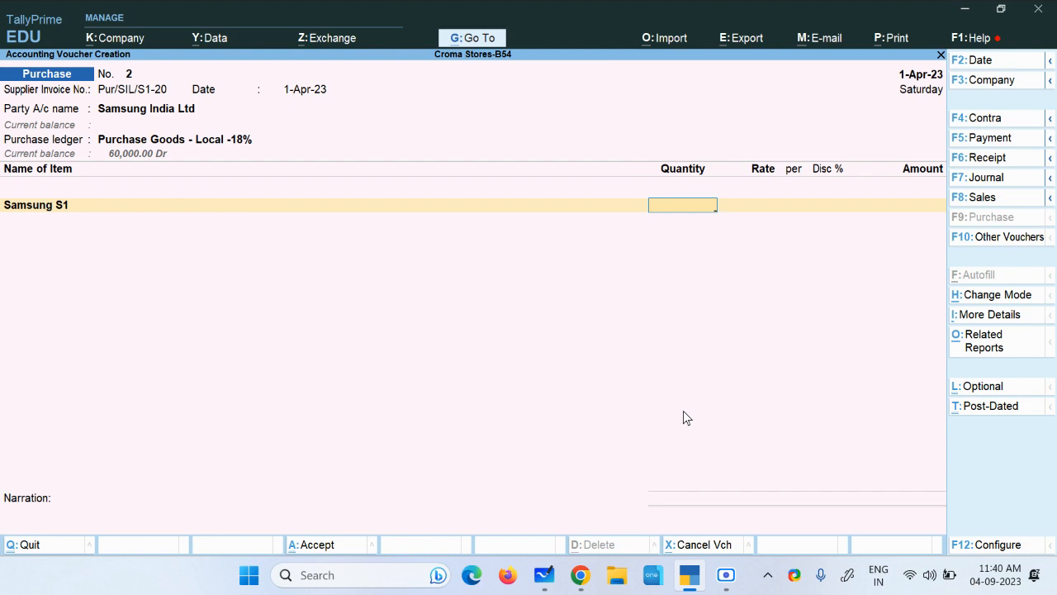
Enter a quantity of 20 nos at a rate of 5,000 for Samsung S1, as given in the PDF.
{"action": "key", "text": "alt+Tab"}
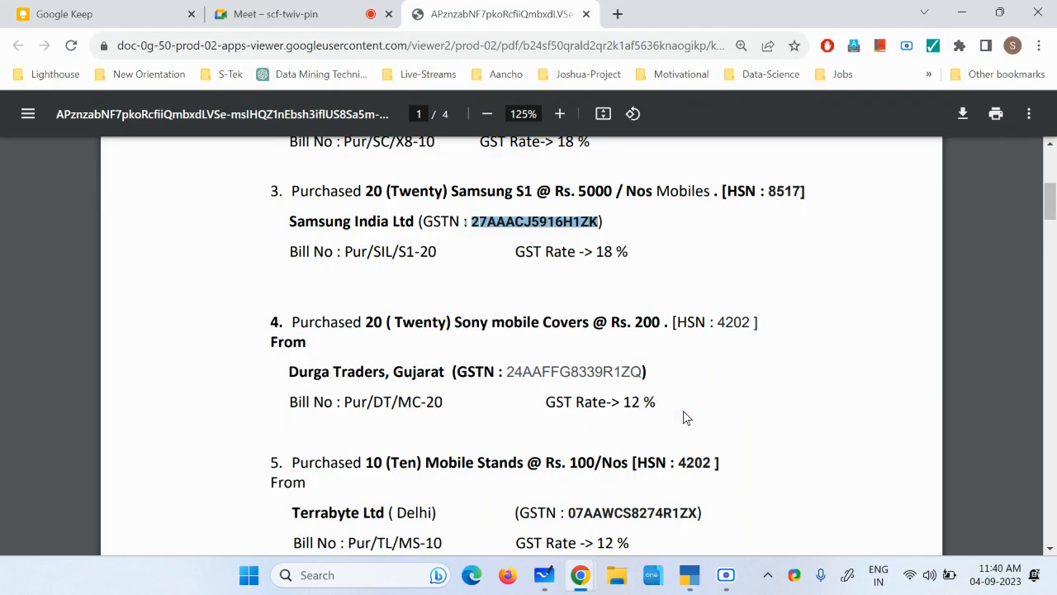
{"action": "key", "text": "alt+Tab"}
{"action": "type", "text": "20"}
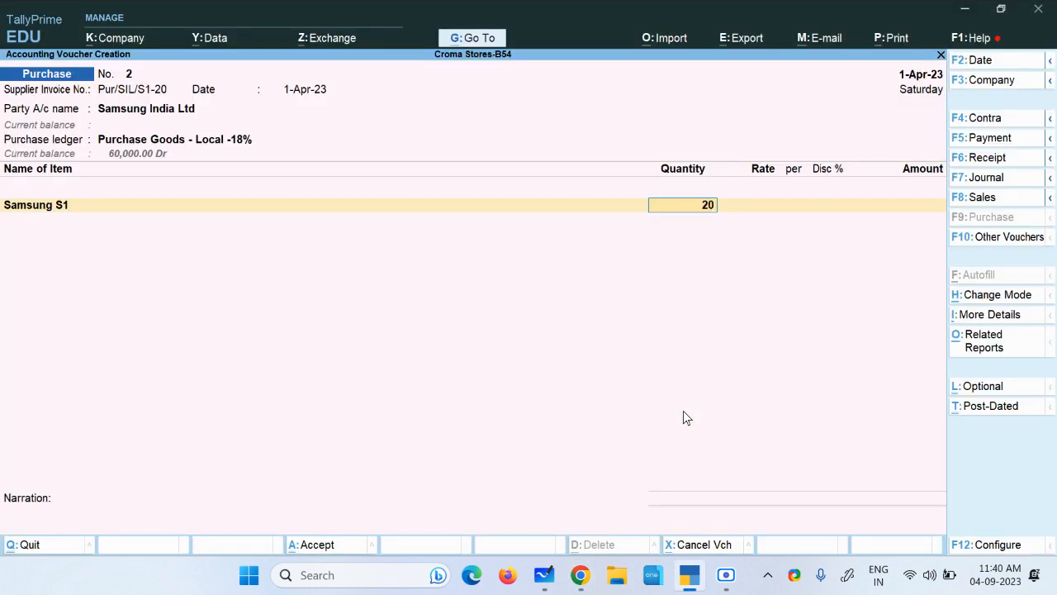
{"action": "key", "text": "Return"}
{"action": "key", "text": "Return"}
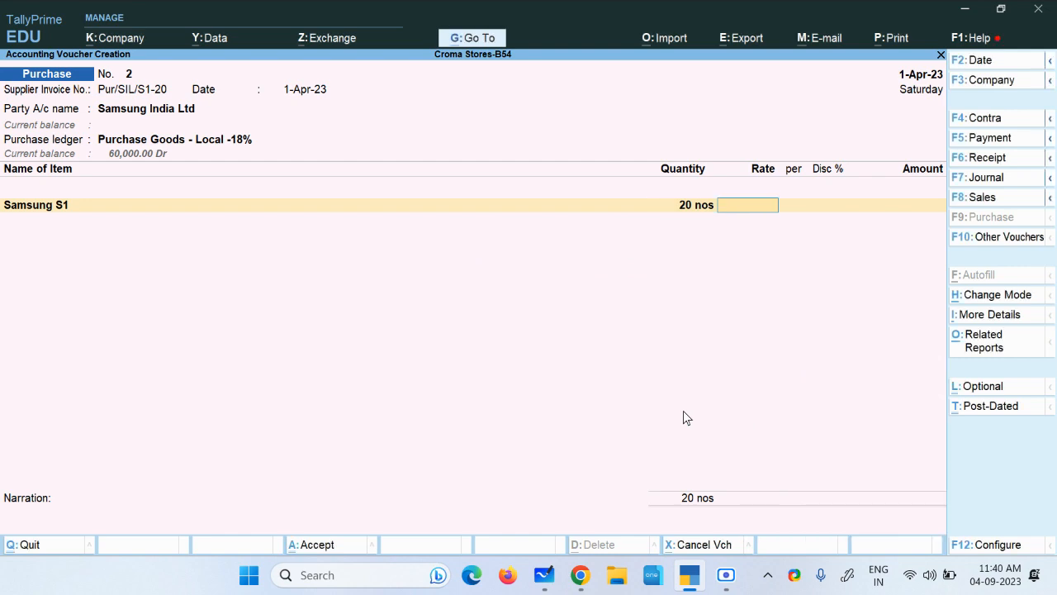
{"action": "key", "text": "alt+Tab"}
{"action": "key", "text": "alt+Tab"}
{"action": "type", "text": "5,0000"}
{"action": "key", "text": "Return"}
{"action": "key", "text": "Return"}
{"action": "key", "text": "Return"}
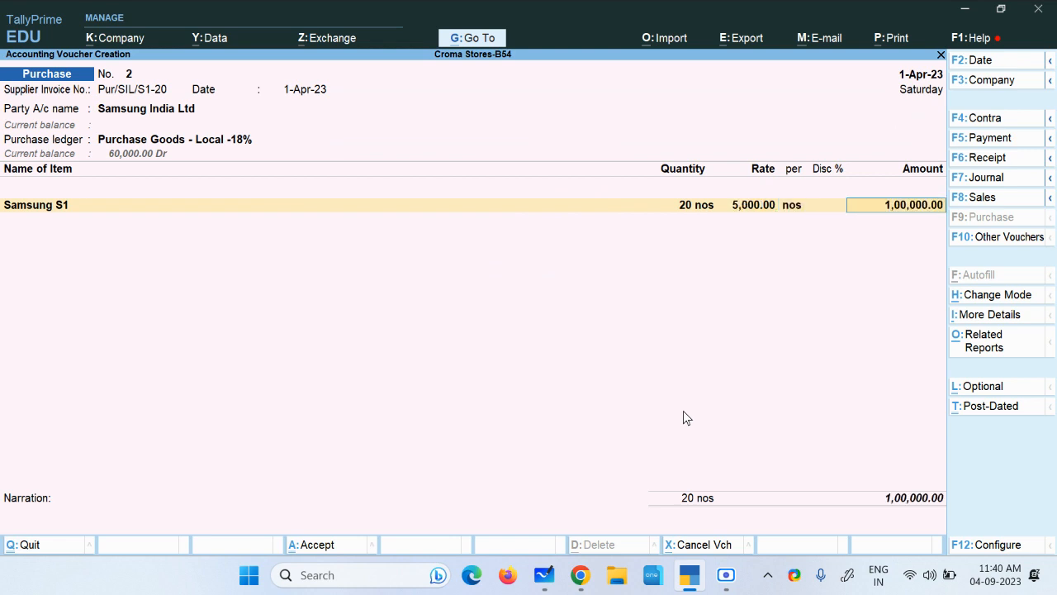
{"action": "key", "text": "Return"}
{"action": "key", "text": "Return"}
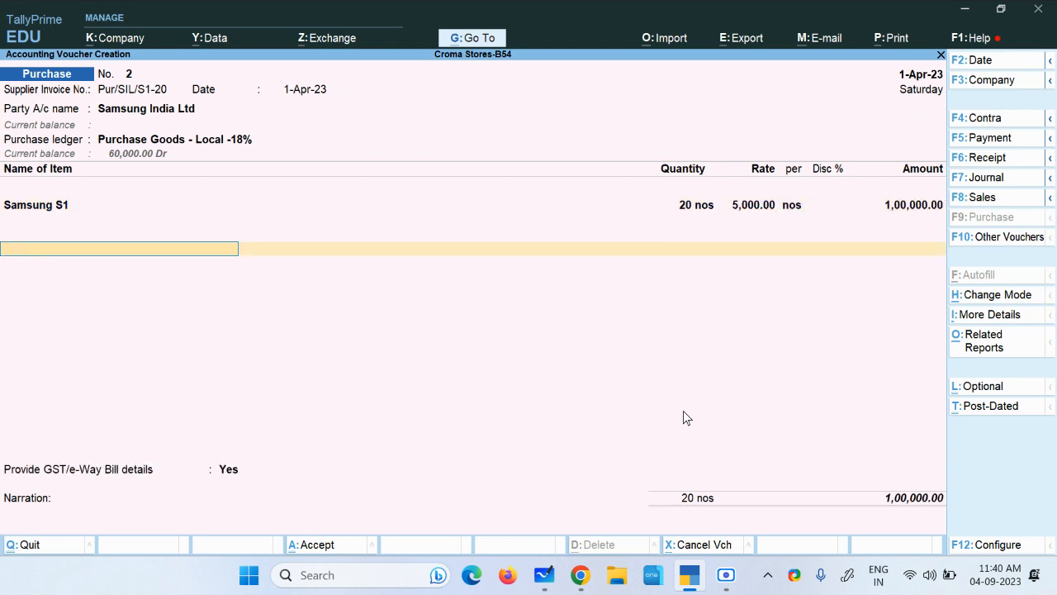
Add the Input CGST @ 9 % and Input SGST @ 9 % tax ledgers below the Samsung S1 item.
{"action": "key", "text": "Down"}
{"action": "key", "text": "Down"}
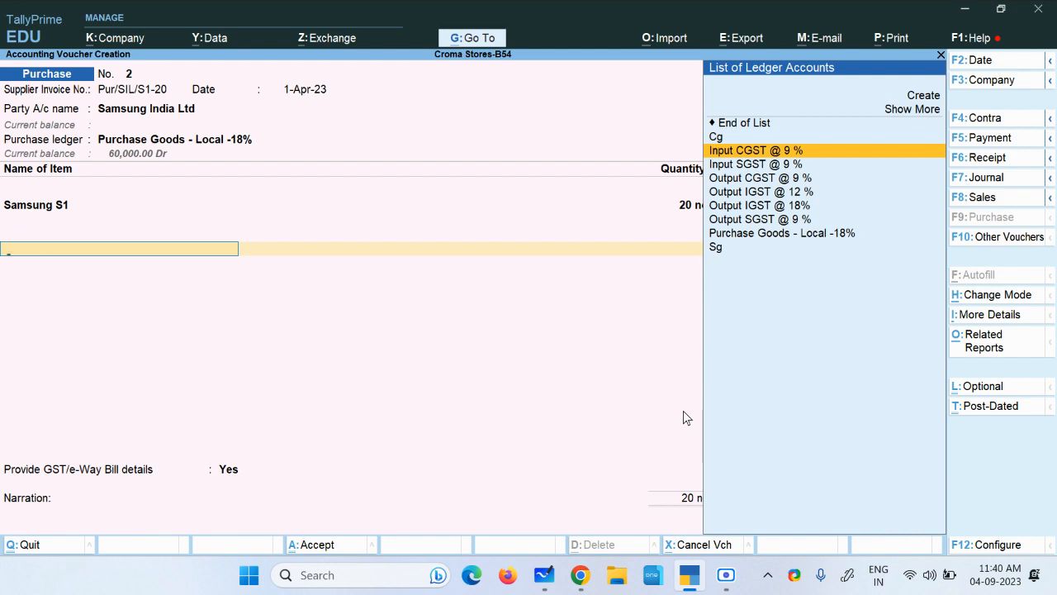
{"action": "key", "text": "Return"}
{"action": "key", "text": "Return"}
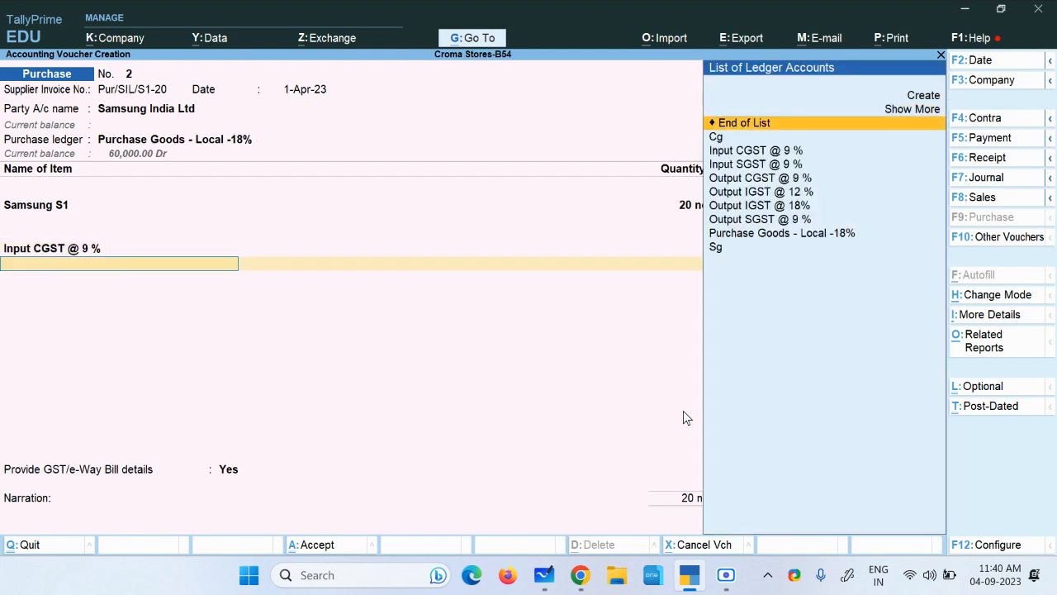
{"action": "key", "text": "Down"}
{"action": "key", "text": "Down"}
{"action": "key", "text": "Down"}
{"action": "key", "text": "Return"}
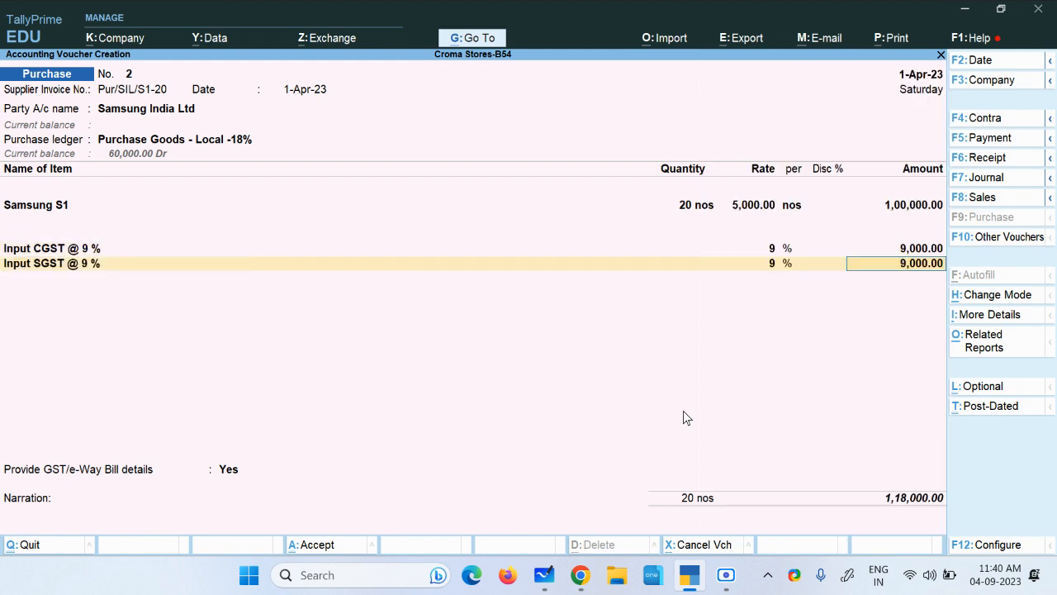
Finish the tax entries, keep the default bill and GST details, and save the Samsung purchase voucher.
{"action": "key", "text": "Return"}
{"action": "key", "text": "Return"}
{"action": "key", "text": "Return"}
{"action": "key", "text": "Return"}
{"action": "key", "text": "ctrl+a"}
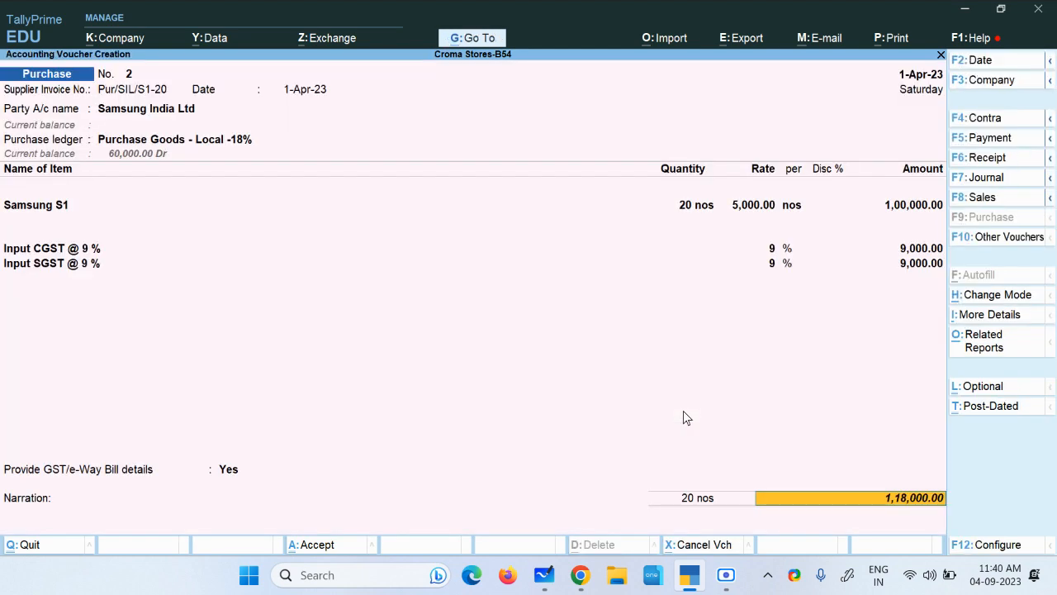
{"action": "key", "text": "Return"}
{"action": "key", "text": "Return"}
{"action": "key", "text": "Return"}
{"action": "key", "text": "Return"}
{"action": "key", "text": "Return"}
{"action": "key", "text": "Return"}
{"action": "key", "text": "Return"}
{"action": "key", "text": "Return"}
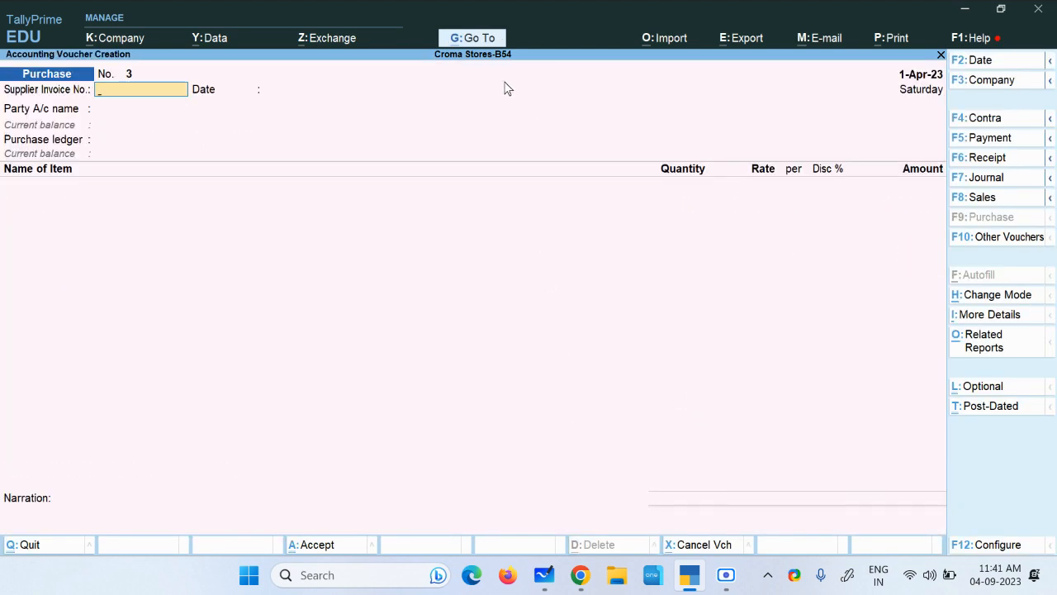
Open the GSTR-2A Reconciliation report and view the party-wise summary of its B2B Invoices.
{"action": "left_click", "coordinate": [484, 38]}
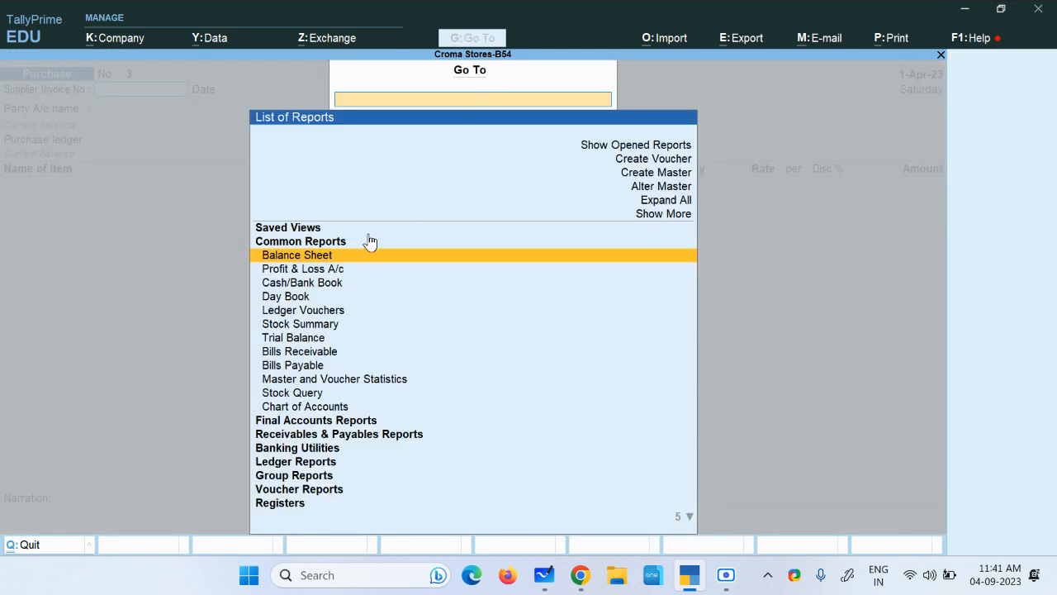
{"action": "type", "text": "Gstr"}
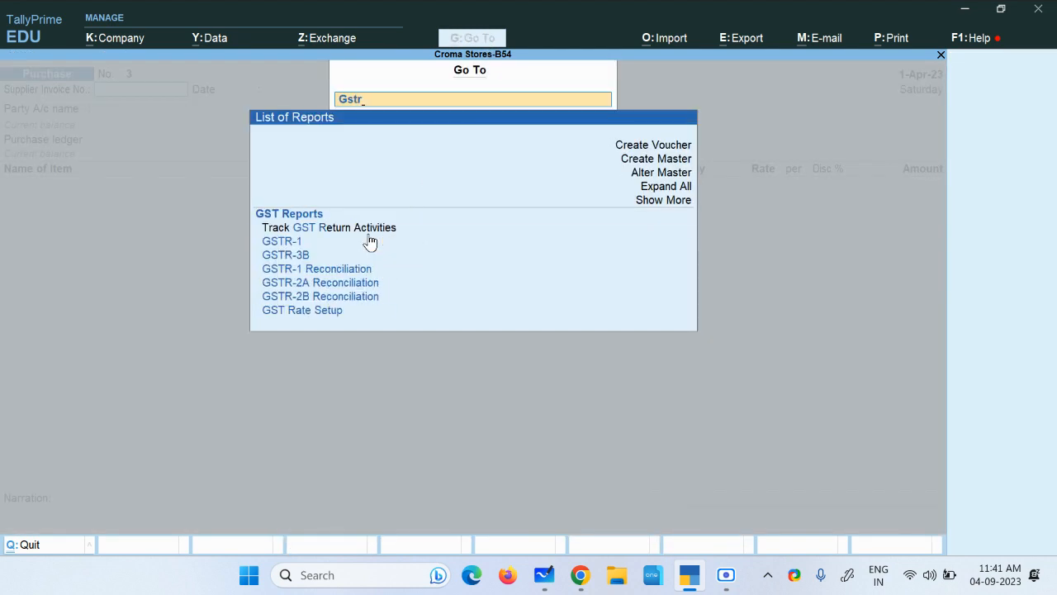
{"action": "key", "text": "Down"}
{"action": "key", "text": "Down"}
{"action": "key", "text": "Down"}
{"action": "key", "text": "Down"}
{"action": "key", "text": "Down"}
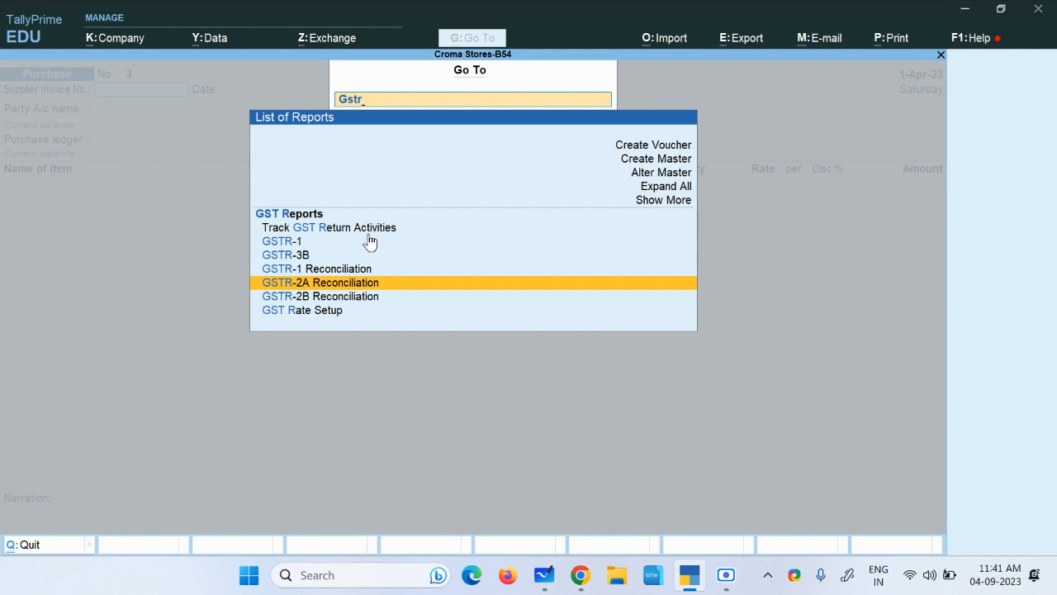
{"action": "key", "text": "Return"}
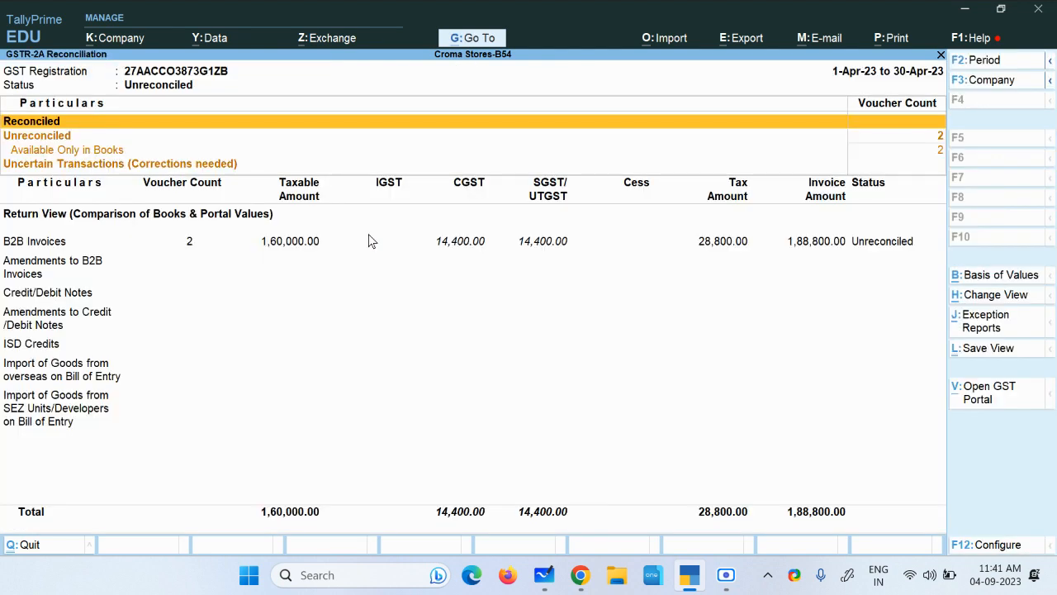
{"action": "left_click", "coordinate": [38, 246]}
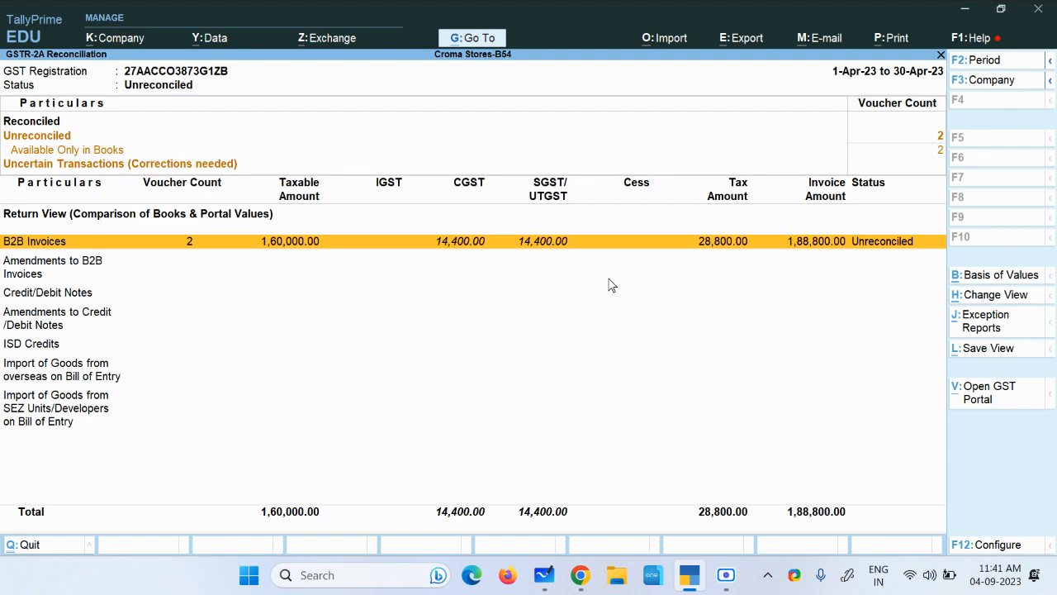
{"action": "key", "text": "Return"}
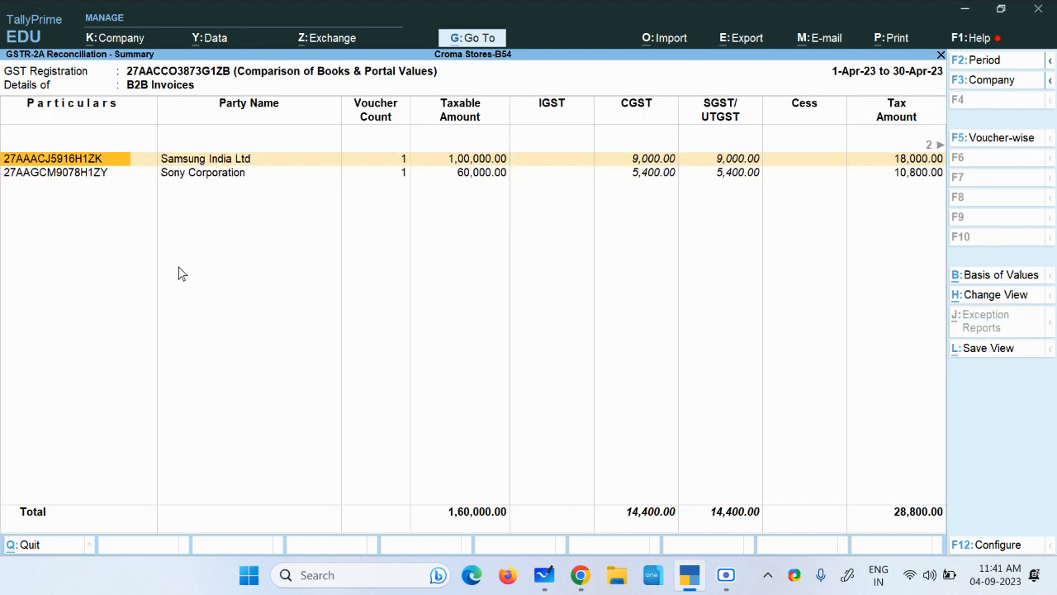
{"action": "left_click", "coordinate": [726, 575]}
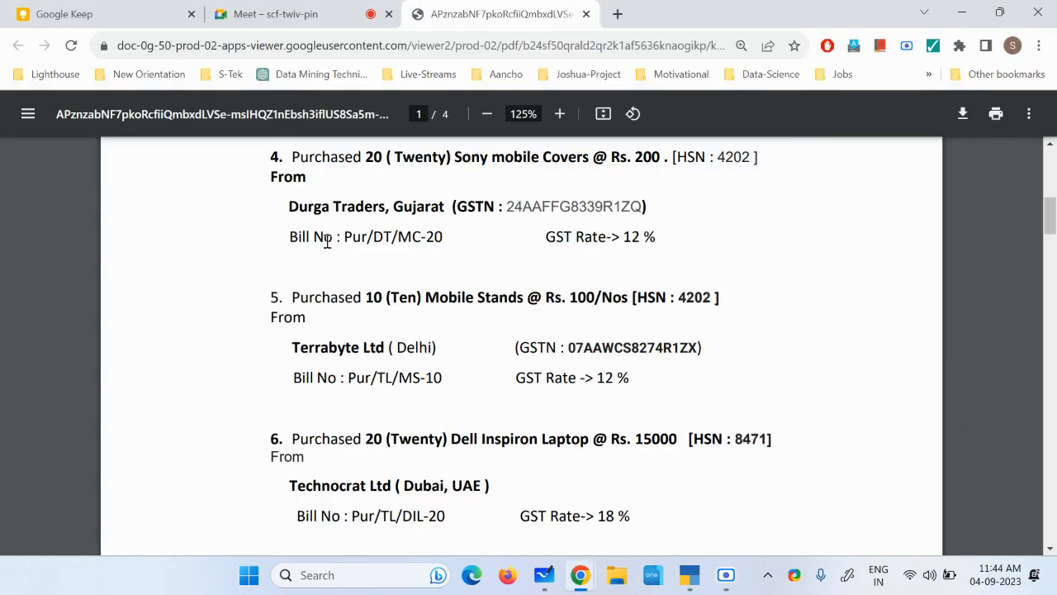
Review purchase 4 in the PDF, copy the supplier name Durga Traders, Gujarat, and switch to TallyPrime.
{"action": "left_click_drag", "start_coordinate": [293, 157], "coordinate": [585, 163]}
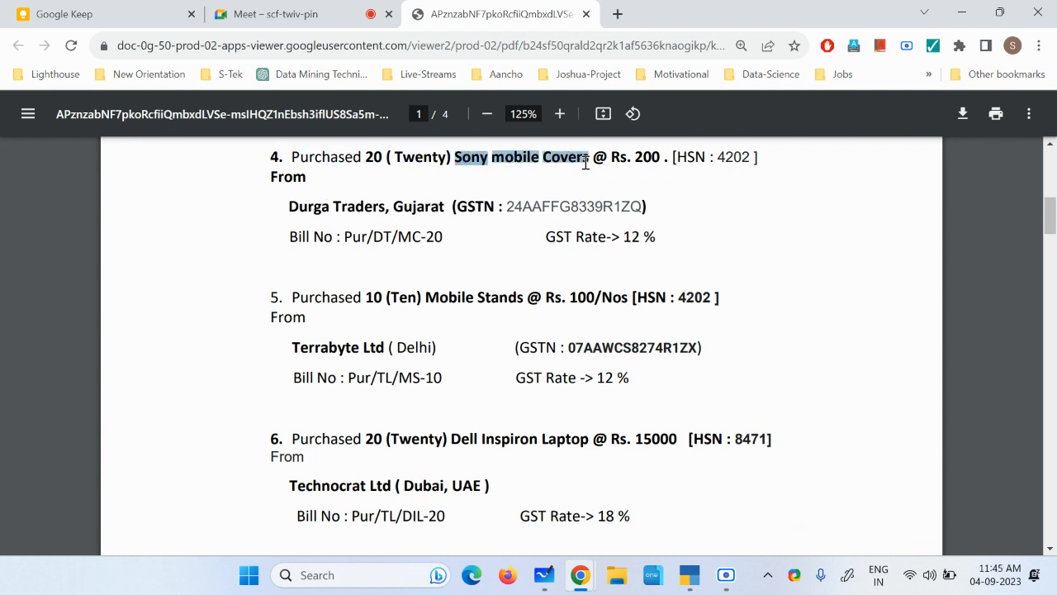
{"action": "left_click_drag", "start_coordinate": [711, 157], "coordinate": [750, 157]}
{"action": "left_click_drag", "start_coordinate": [286, 206], "coordinate": [446, 207]}
{"action": "key", "text": "ctrl+c"}
{"action": "left_click", "coordinate": [690, 575]}
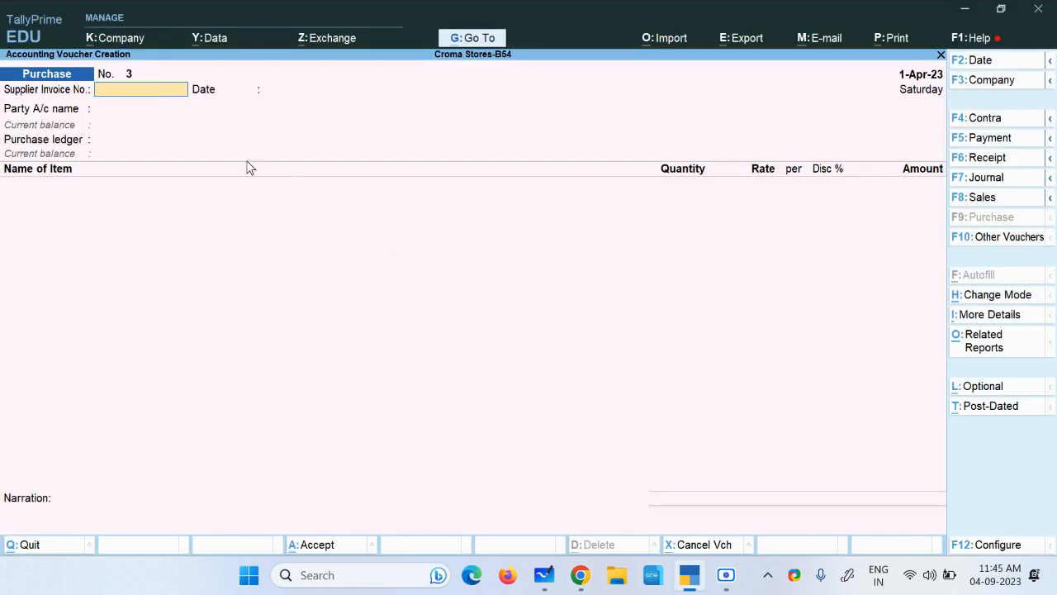
Create a party ledger from the purchase voucher named Durga Traders, Gujarat, under Sundry Creditors with bill-by-bill balances kept on.
{"action": "key", "text": "Return"}
{"action": "key", "text": "Return"}
{"action": "key", "text": "alt+c"}
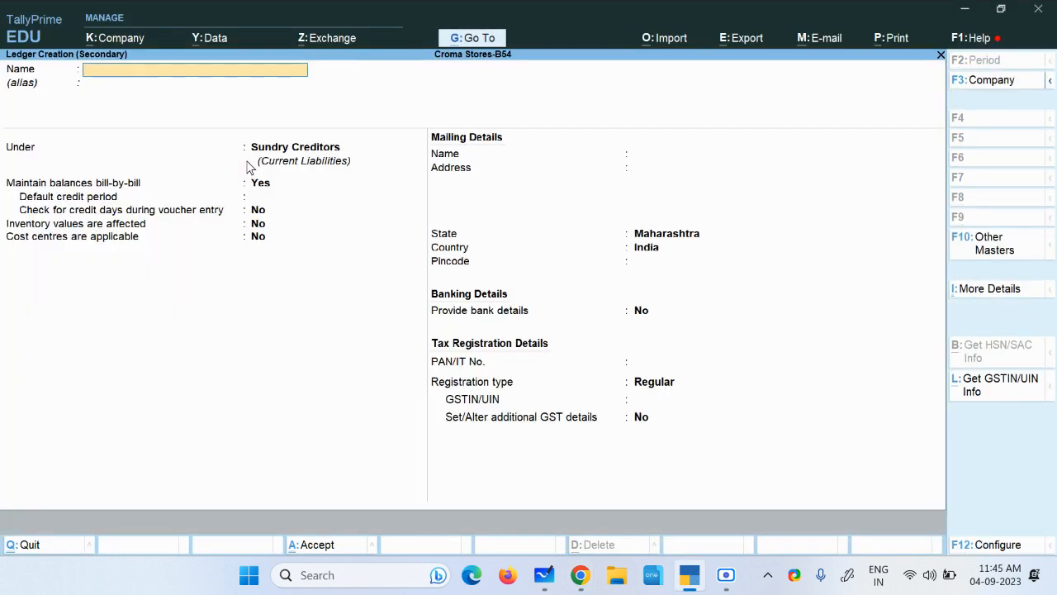
{"action": "key", "text": "ctrl+v"}
{"action": "key", "text": "Return"}
{"action": "key", "text": "Return"}
{"action": "key", "text": "Return"}
{"action": "key", "text": "Return"}
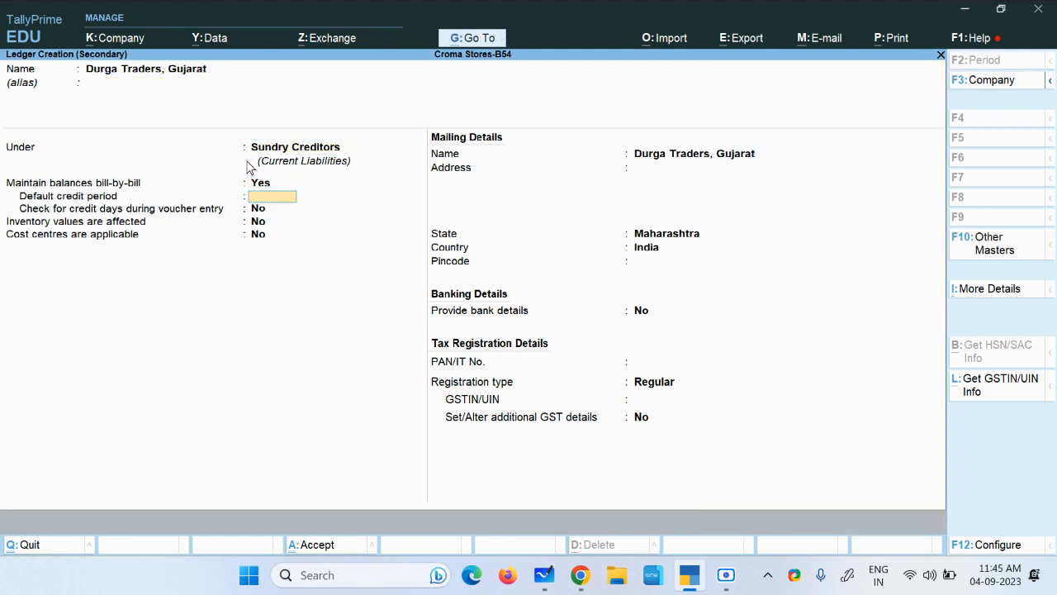
Set the Durga Traders ledger's default credit period to 30 days, keeping the remaining general options at No and the address blank.
{"action": "type", "text": "30"}
{"action": "key", "text": "Return"}
{"action": "key", "text": "Return"}
{"action": "key", "text": "Return"}
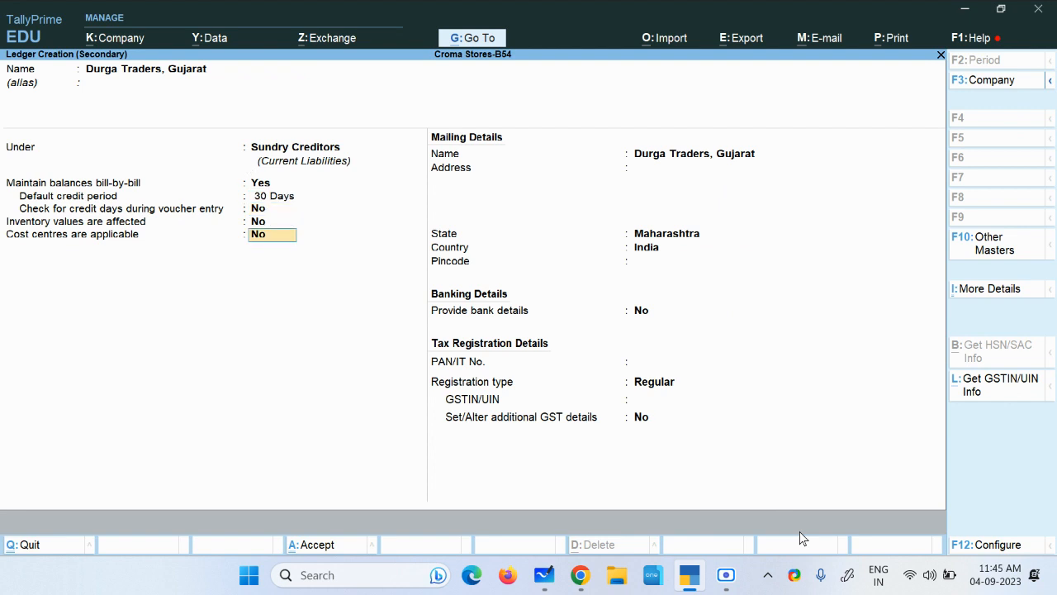
{"action": "key", "text": "Return"}
{"action": "key", "text": "Return"}
{"action": "key", "text": "Return"}
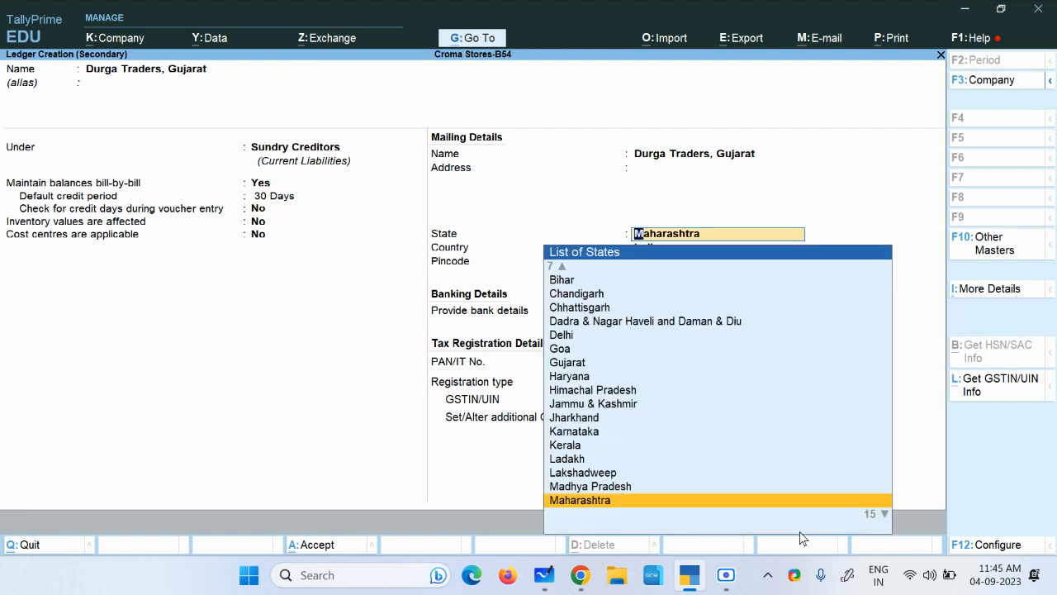
Set the ledger's state to Gujarat, with India as country, no bank details and the Regular registration type.
{"action": "type", "text": "Gu"}
{"action": "key", "text": "Return"}
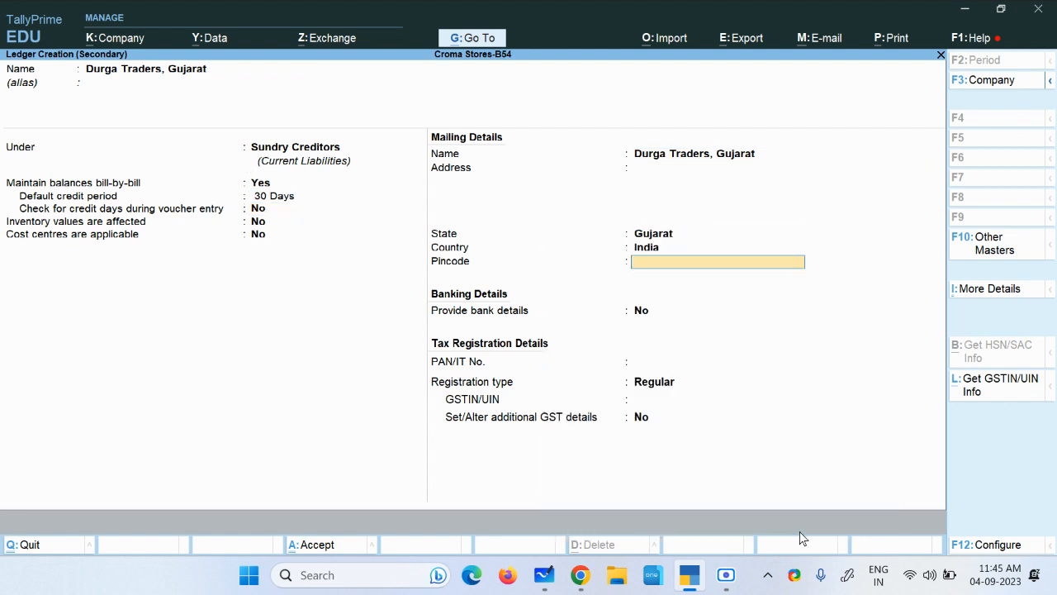
{"action": "key", "text": "Return"}
{"action": "key", "text": "Return"}
{"action": "key", "text": "Return"}
{"action": "key", "text": "Return"}
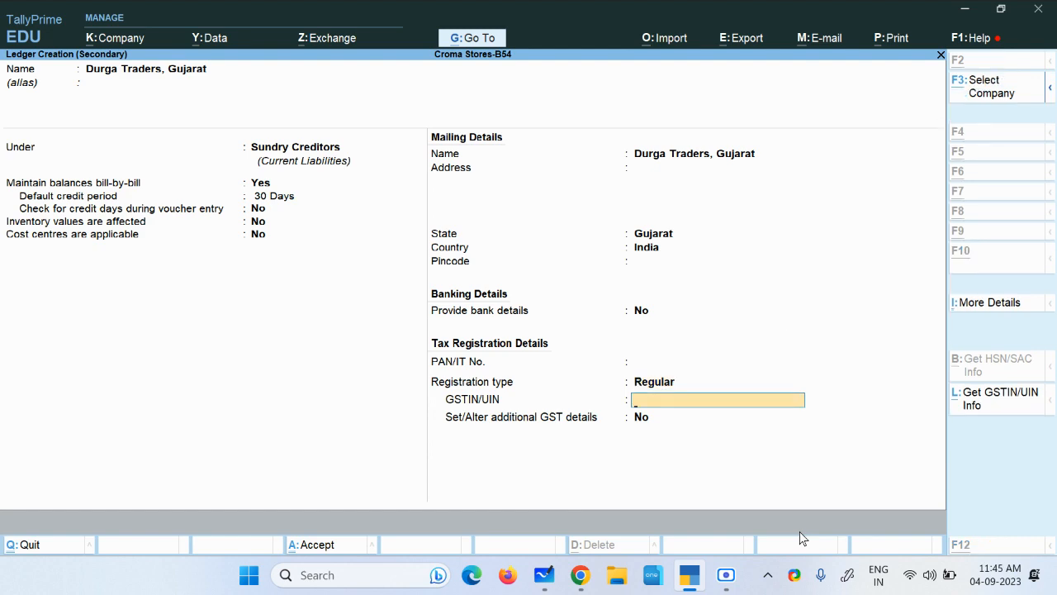
Copy the Durga Traders GSTIN from the PDF into the ledger's GSTIN/UIN field.
{"action": "key", "text": "alt+Tab"}
{"action": "double_click", "coordinate": [589, 204]}
{"action": "key", "text": "ctrl+c"}
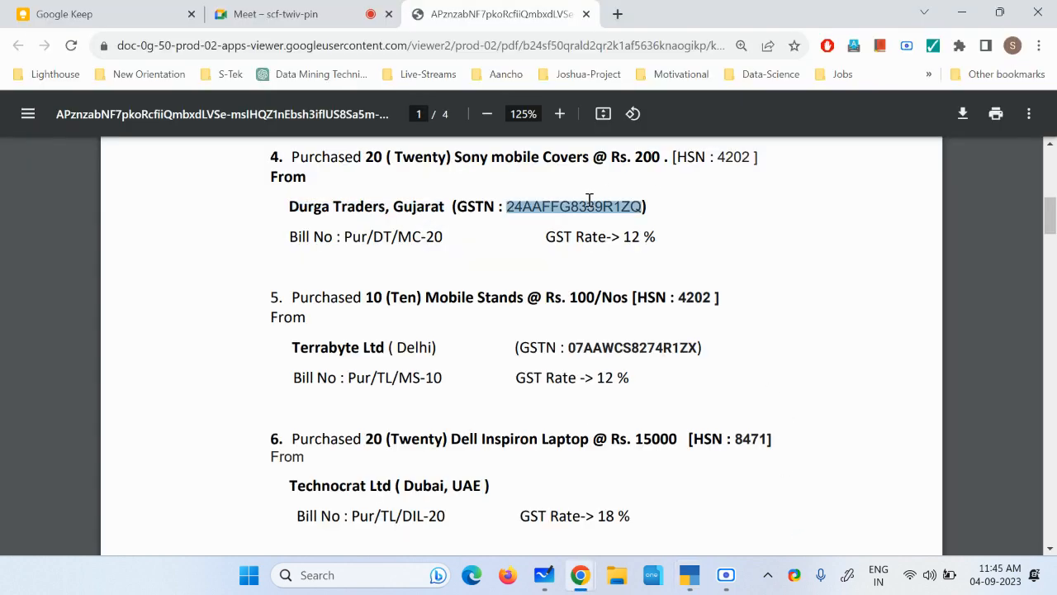
{"action": "key", "text": "alt+Tab"}
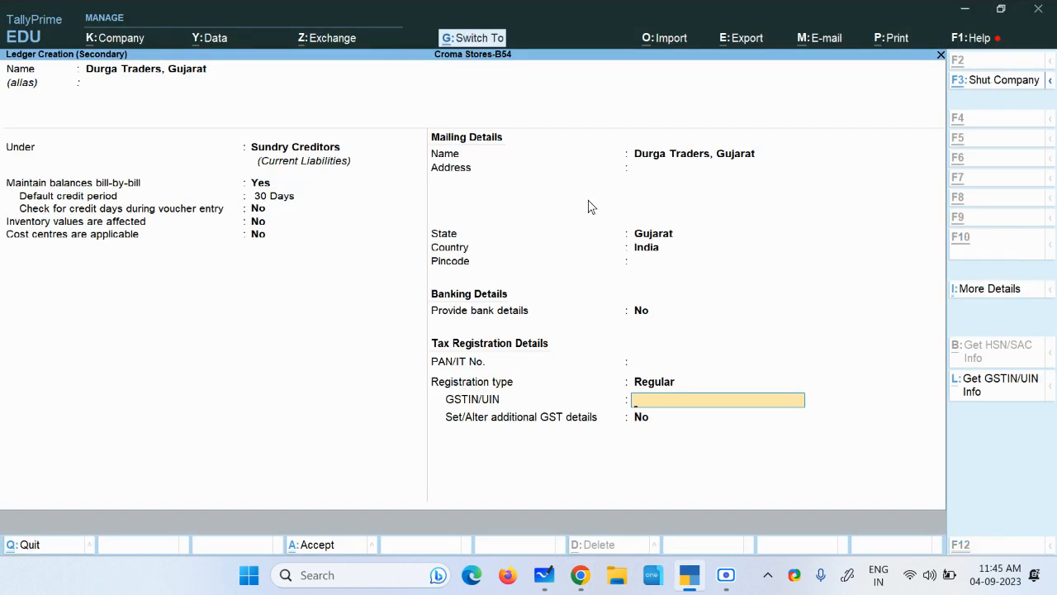
{"action": "key", "text": "alt+Tab"}
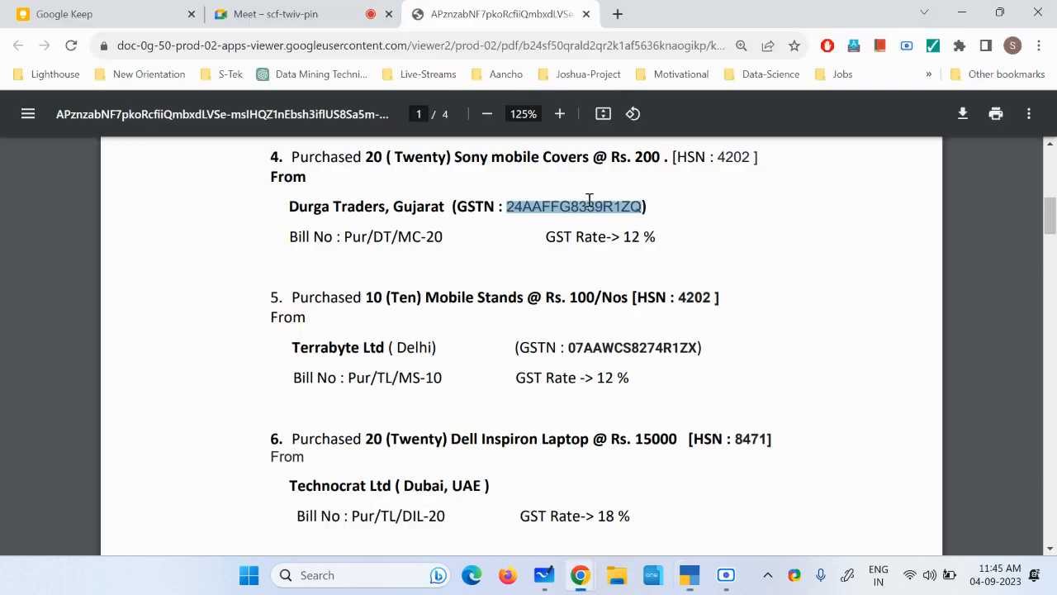
{"action": "key", "text": "alt+Tab"}
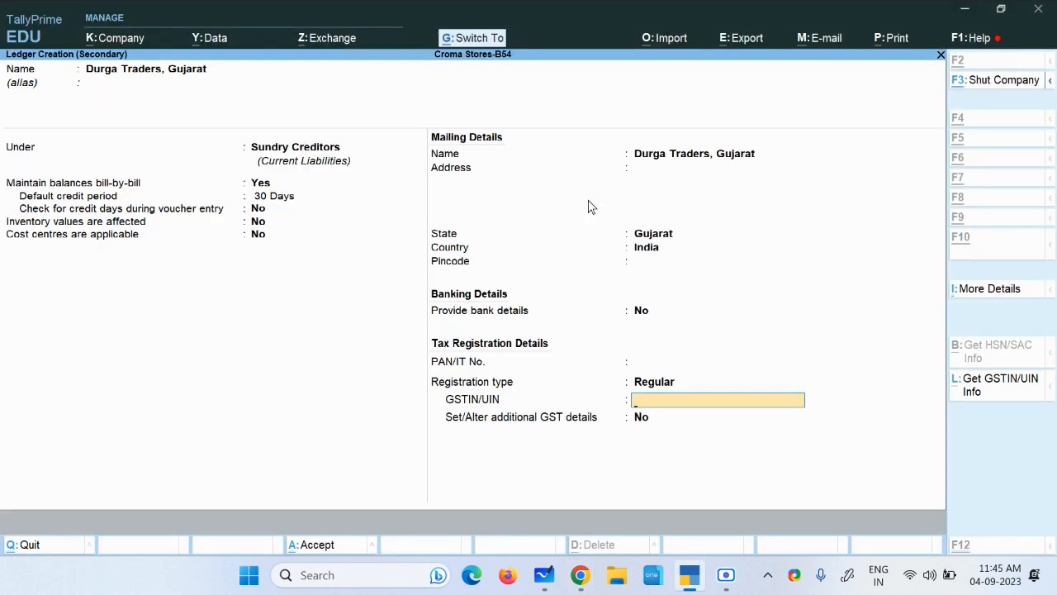
{"action": "key", "text": "ctrl+v"}
{"action": "key", "text": "Return"}
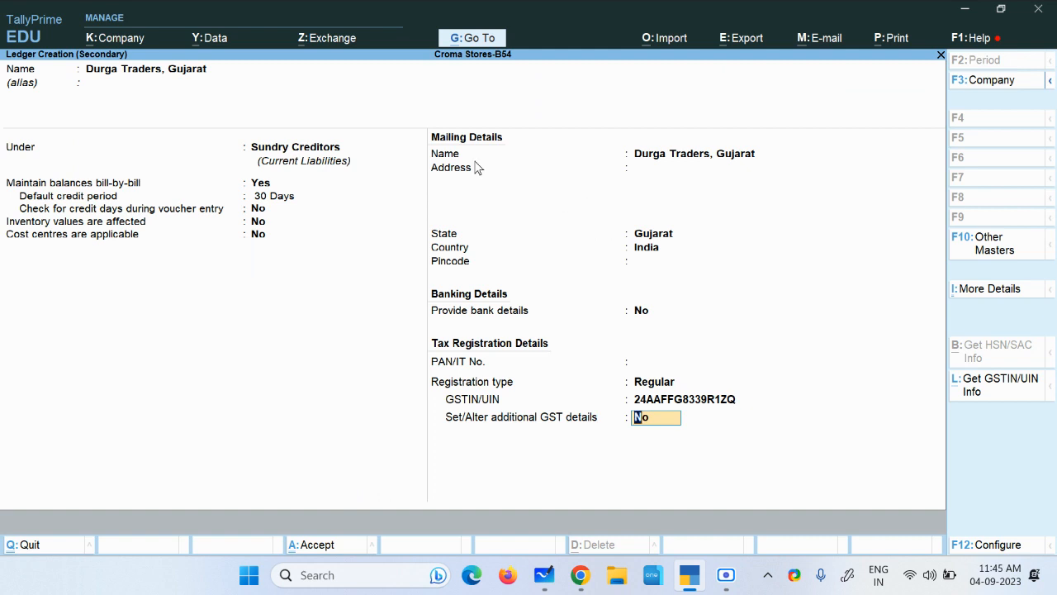
Save the Durga Traders ledger and accept the blank receipt details and default party details.
{"action": "key", "text": "ctrl+a"}
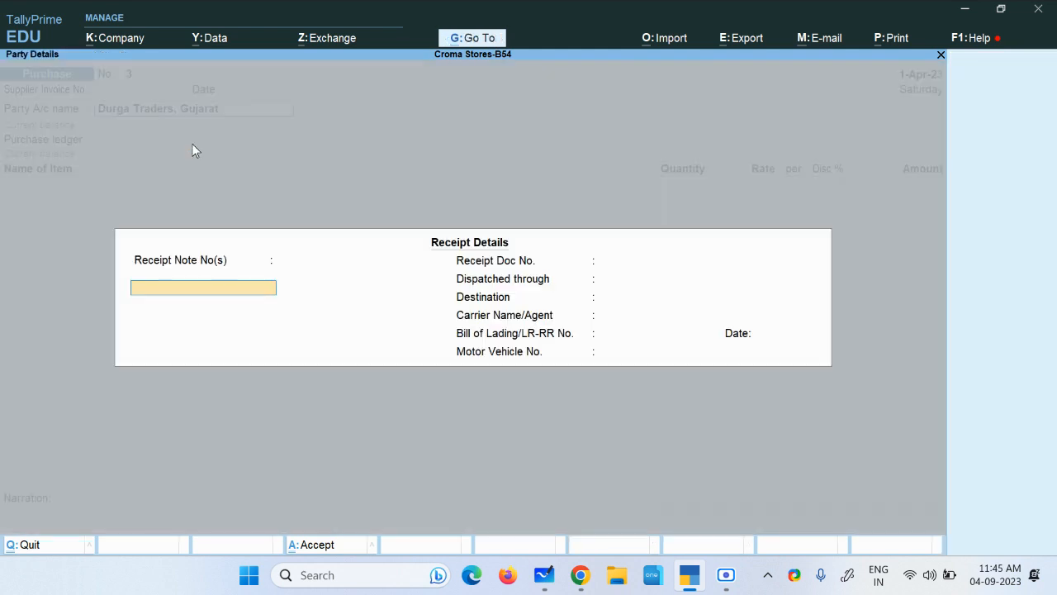
{"action": "key", "text": "ctrl+a"}
{"action": "key", "text": "ctrl+a"}
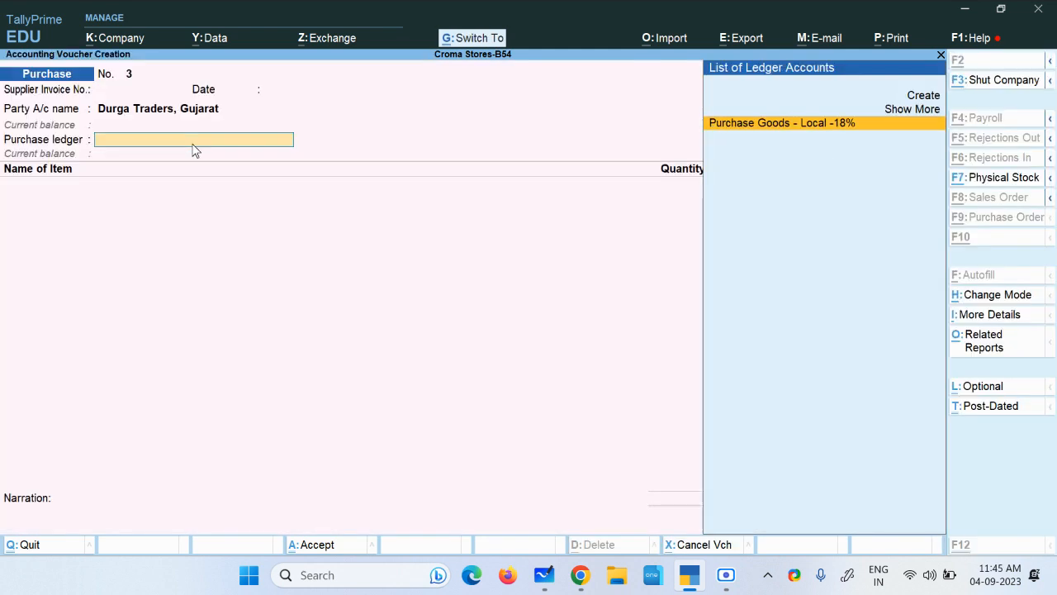
Copy the bill number Pur/DT/MC-20 from the PDF into the voucher's supplier invoice number.
{"action": "left_click", "coordinate": [116, 93]}
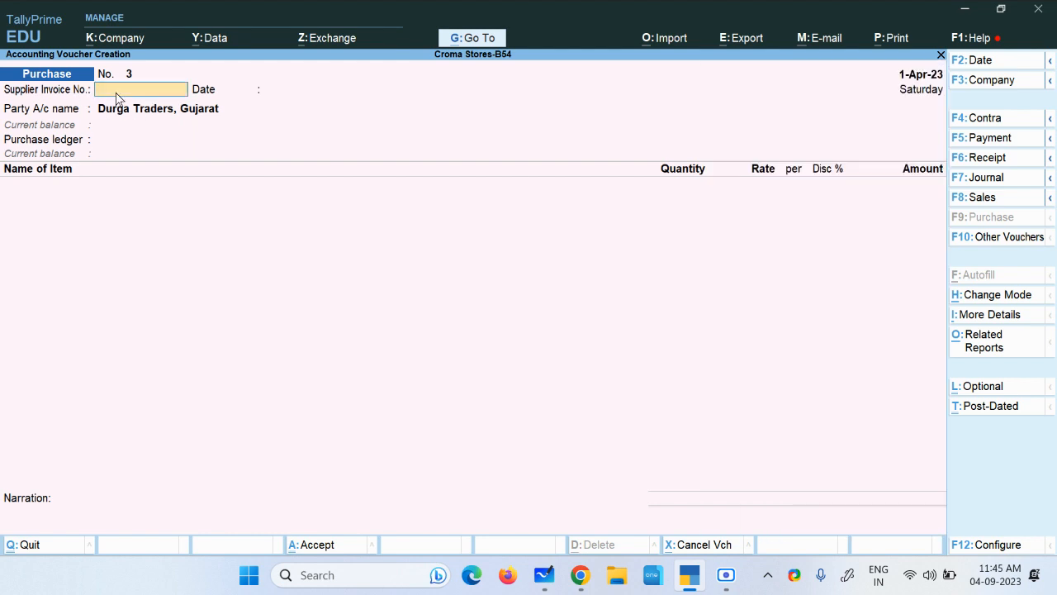
{"action": "key", "text": "alt+Tab"}
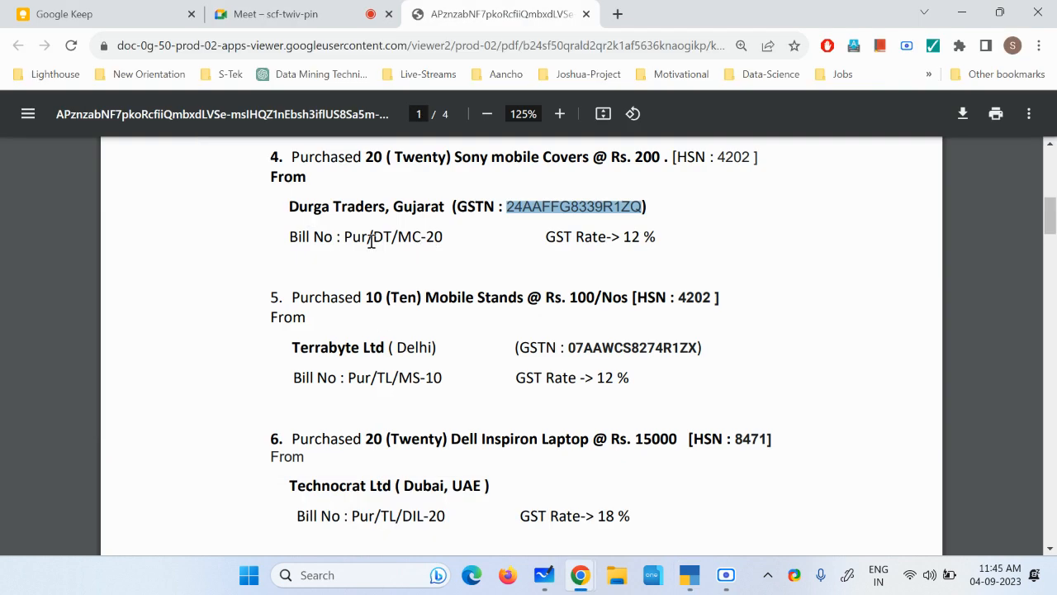
{"action": "left_click_drag", "start_coordinate": [346, 237], "coordinate": [447, 237]}
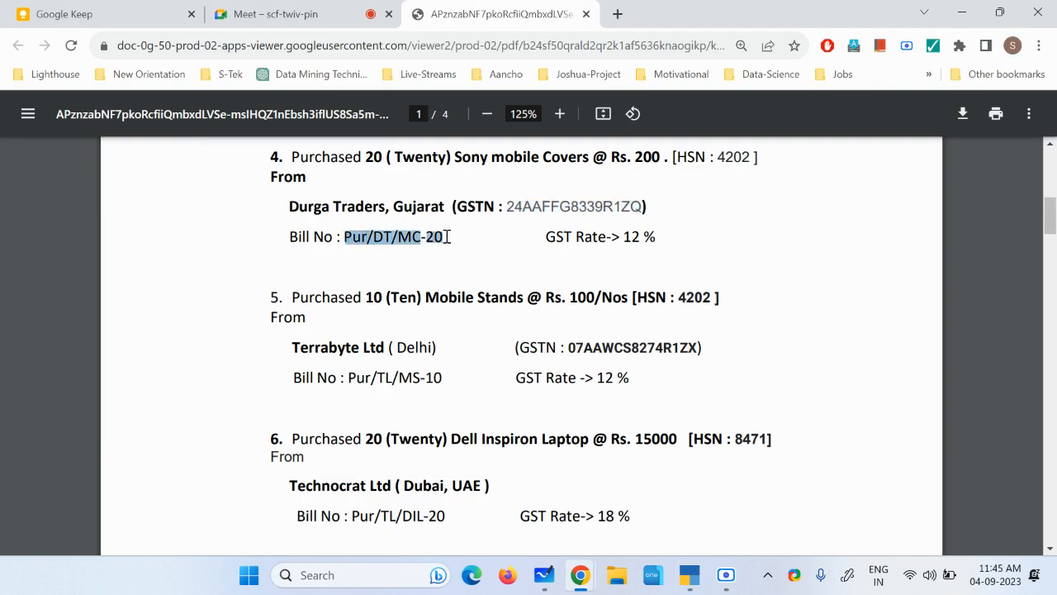
{"action": "key", "text": "ctrl+c"}
{"action": "key", "text": "alt+Tab"}
{"action": "key", "text": "ctrl+alt+v"}
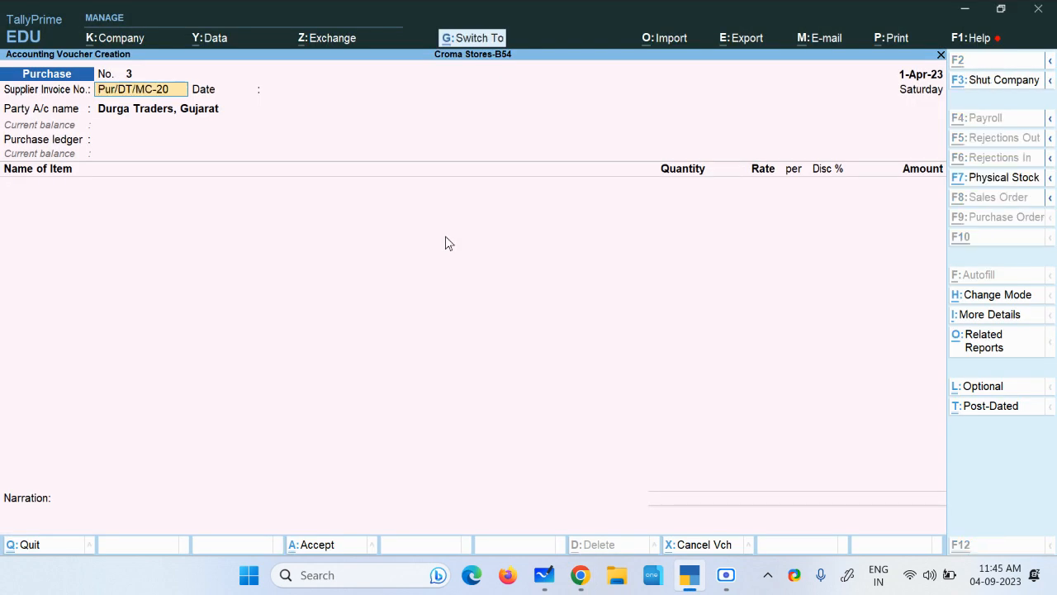
Keep the invoice date 1-Apr-23 and Durga Traders as party, and accept the receipt and party details.
{"action": "key", "text": "Return"}
{"action": "key", "text": "Return"}
{"action": "key", "text": "Return"}
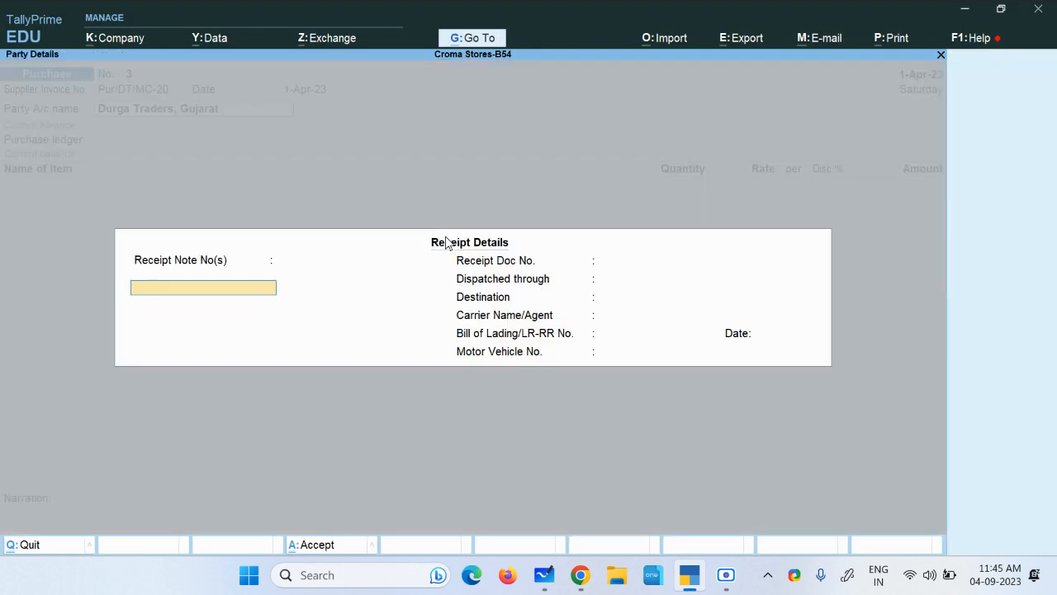
{"action": "key", "text": "Return"}
{"action": "key", "text": "ctrl+a"}
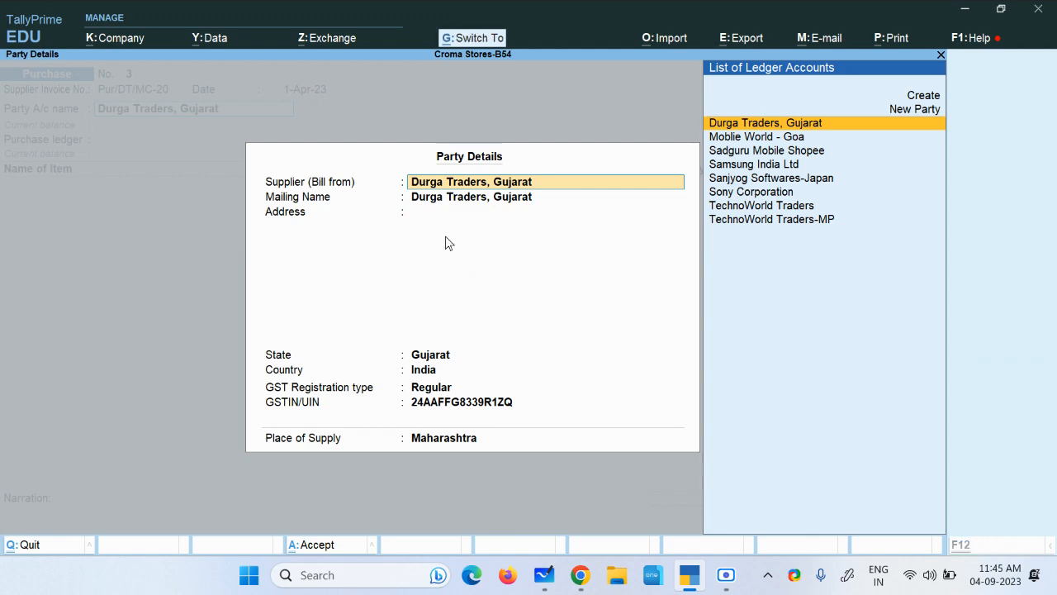
{"action": "key", "text": "ctrl+a"}
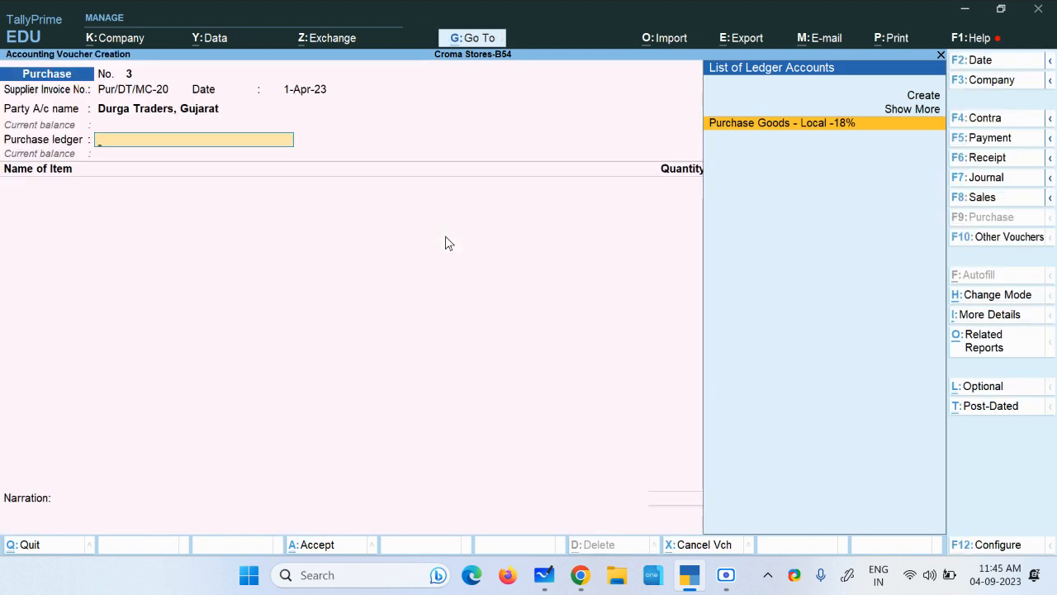
Check purchase 4's GST rate in the PDF and start a new purchase ledger named Purchase Goods-Interstate-12%.
{"action": "key", "text": "alt+Tab"}
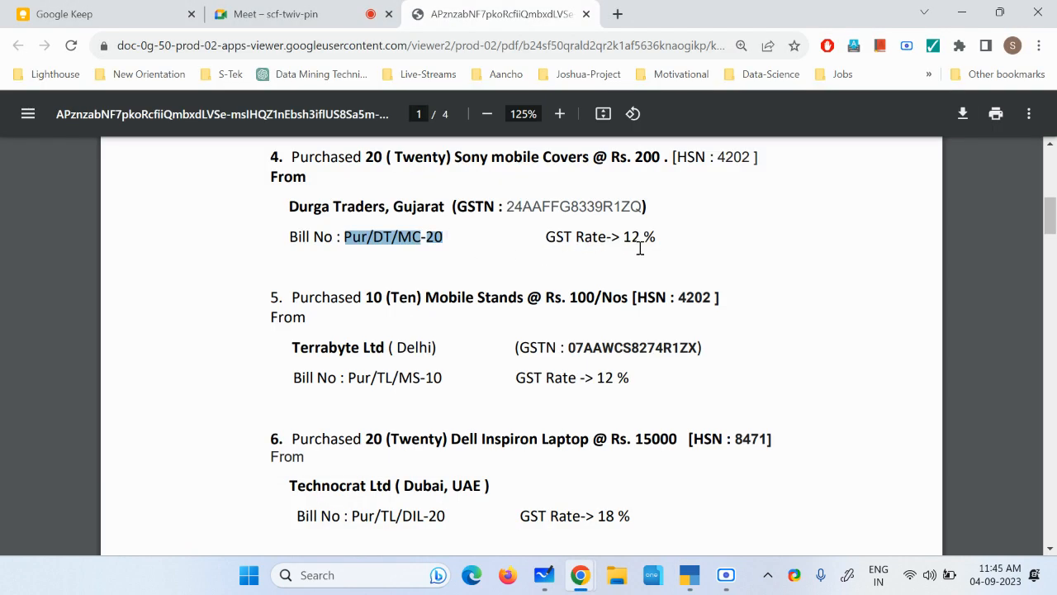
{"action": "left_click_drag", "start_coordinate": [620, 238], "coordinate": [666, 238]}
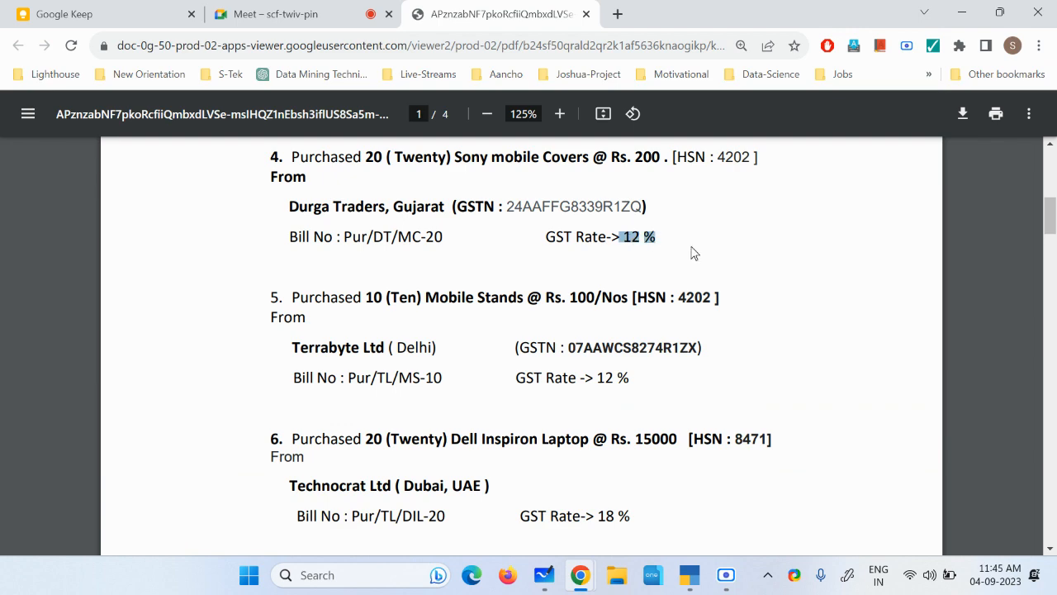
{"action": "key", "text": "alt+Tab"}
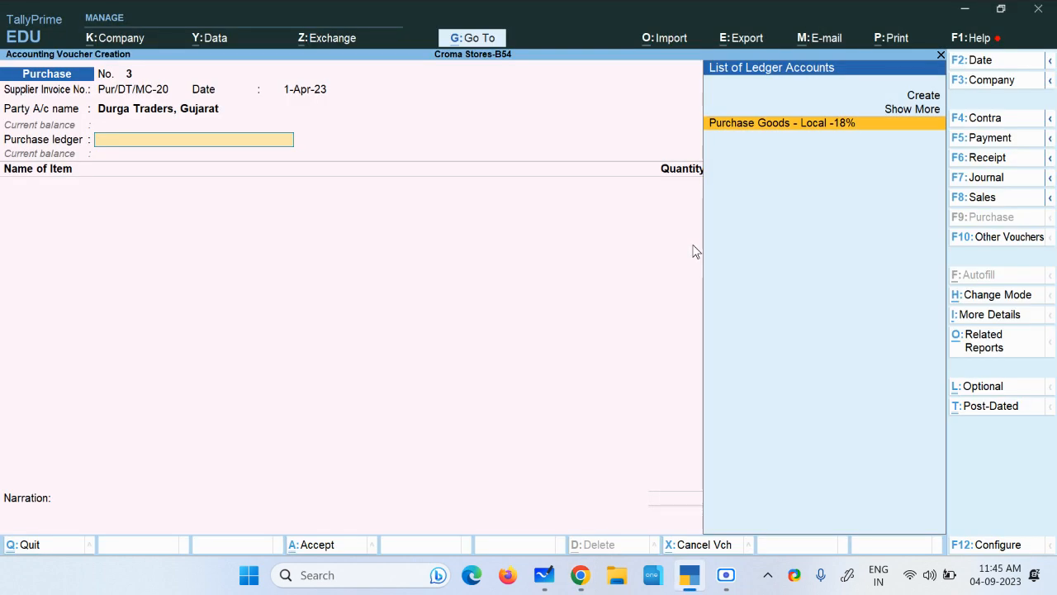
{"action": "key", "text": "alt+c"}
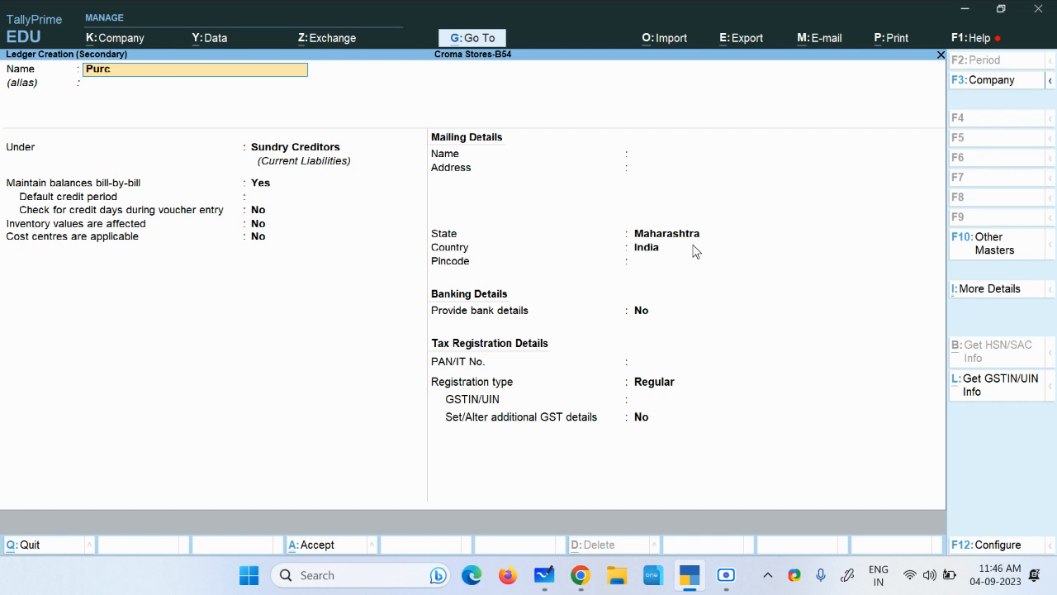
{"action": "type", "text": "Purchase Goods-In"}
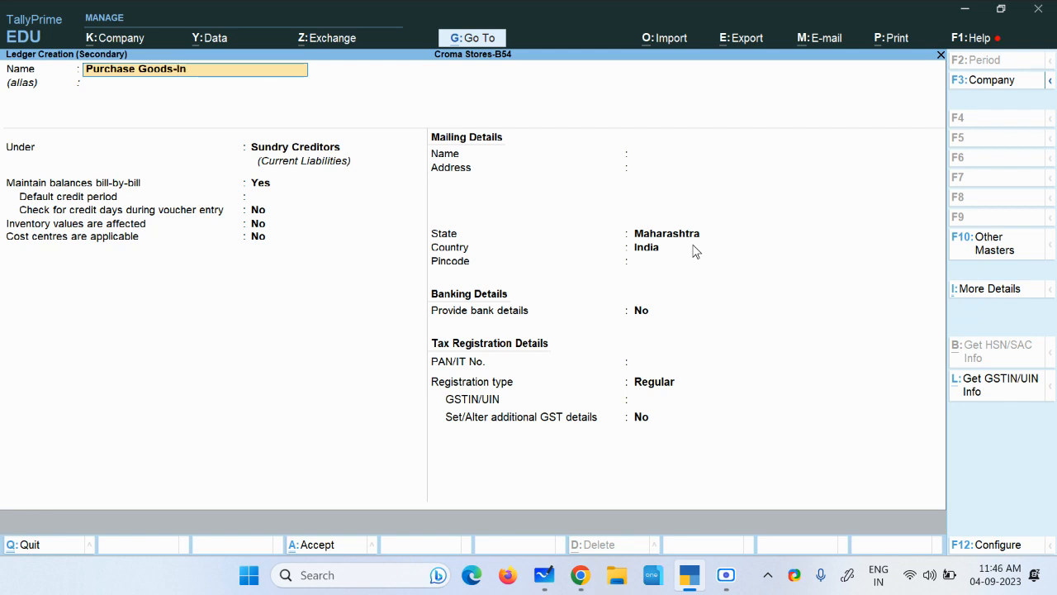
{"action": "type", "text": "terstate"}
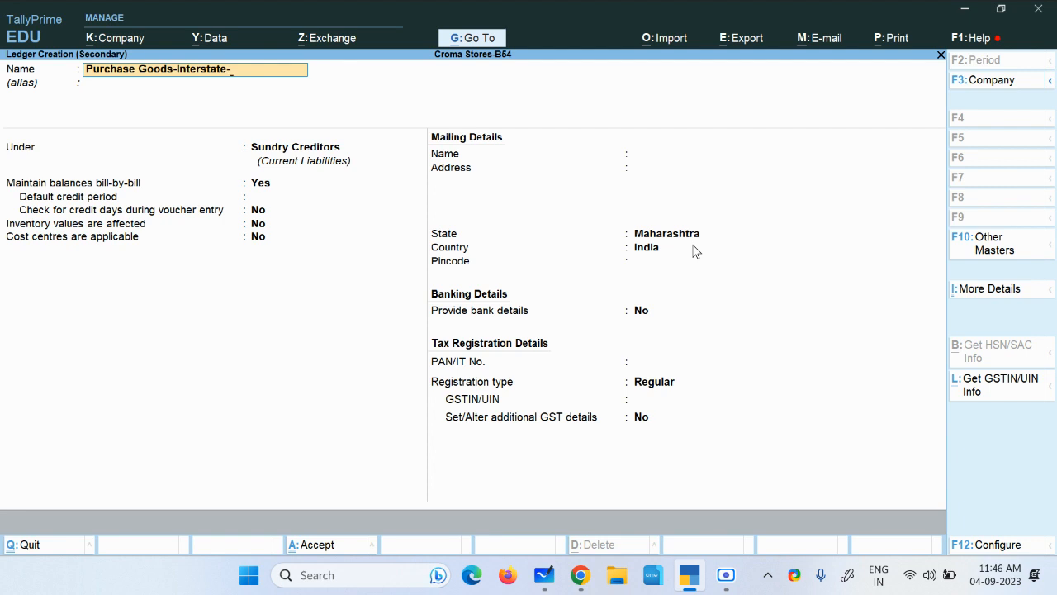
{"action": "type", "text": "-12%"}
{"action": "key", "text": "Return"}
{"action": "key", "text": "Return"}
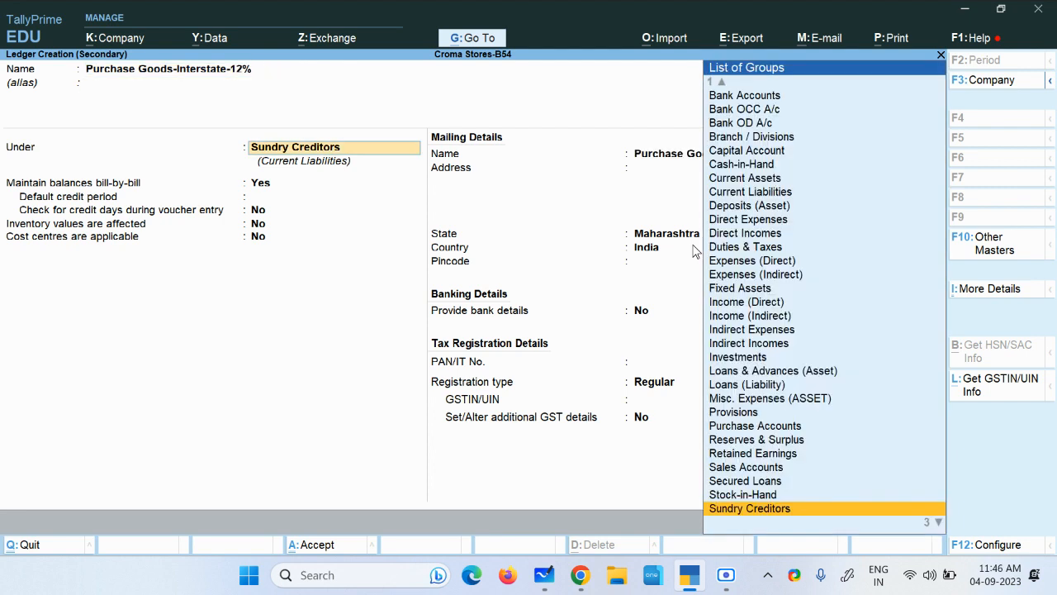
Place the new ledger under Purchase Accounts and set its HSN/SAC Details to Specify Details Here.
{"action": "type", "text": "Pu"}
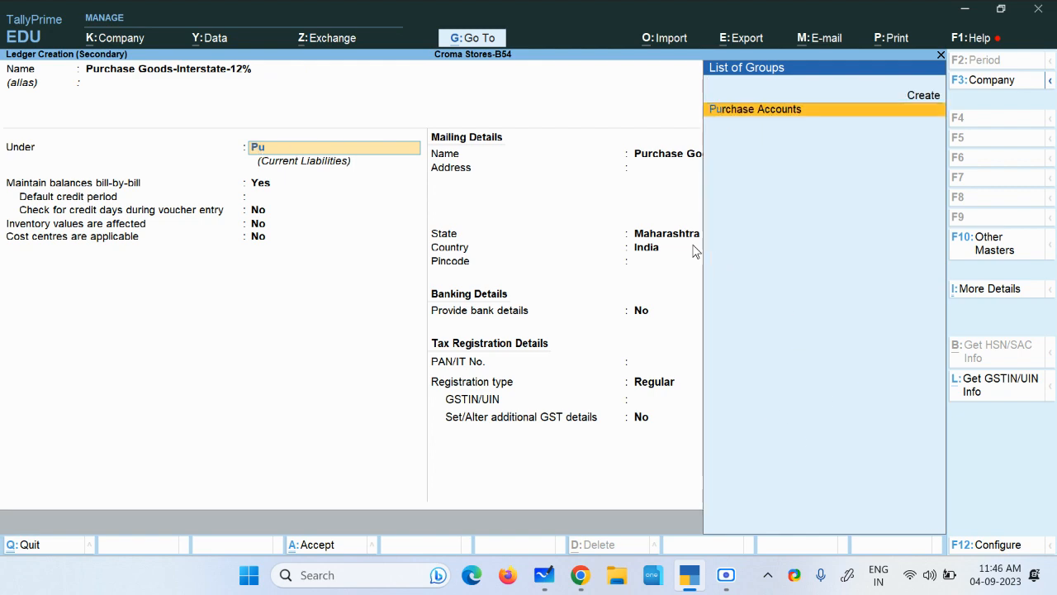
{"action": "key", "text": "Return"}
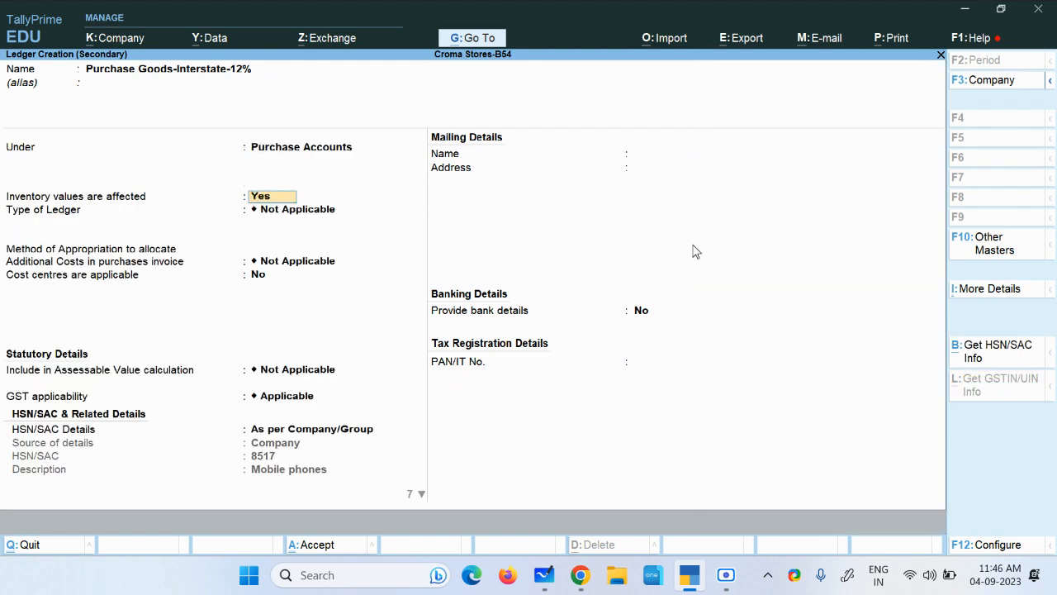
{"action": "key", "text": "Return"}
{"action": "key", "text": "Return"}
{"action": "key", "text": "Return"}
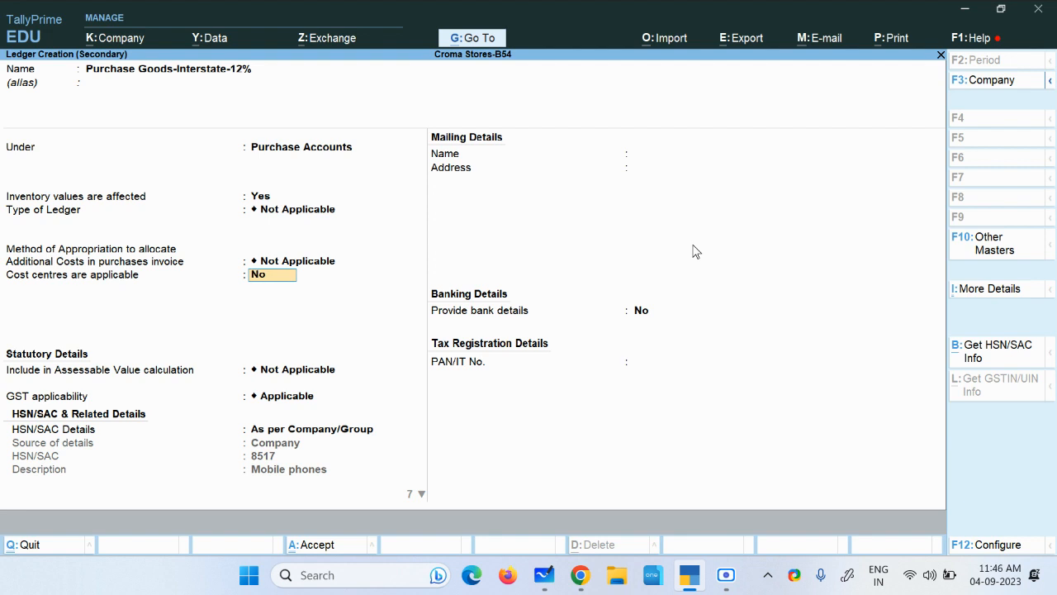
{"action": "key", "text": "Return"}
{"action": "key", "text": "Return"}
{"action": "key", "text": "Return"}
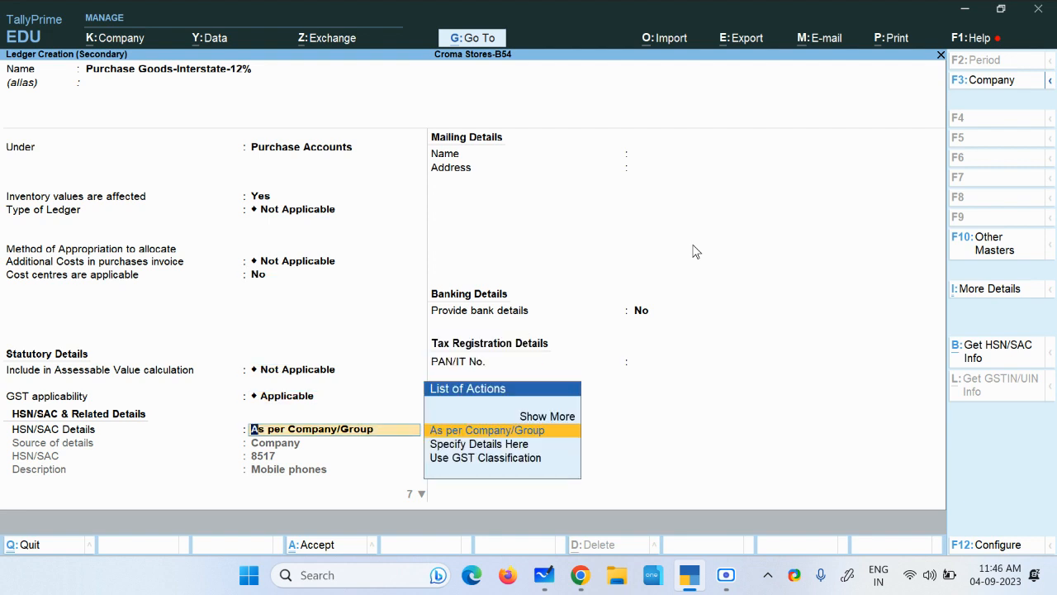
{"action": "left_click", "coordinate": [510, 446]}
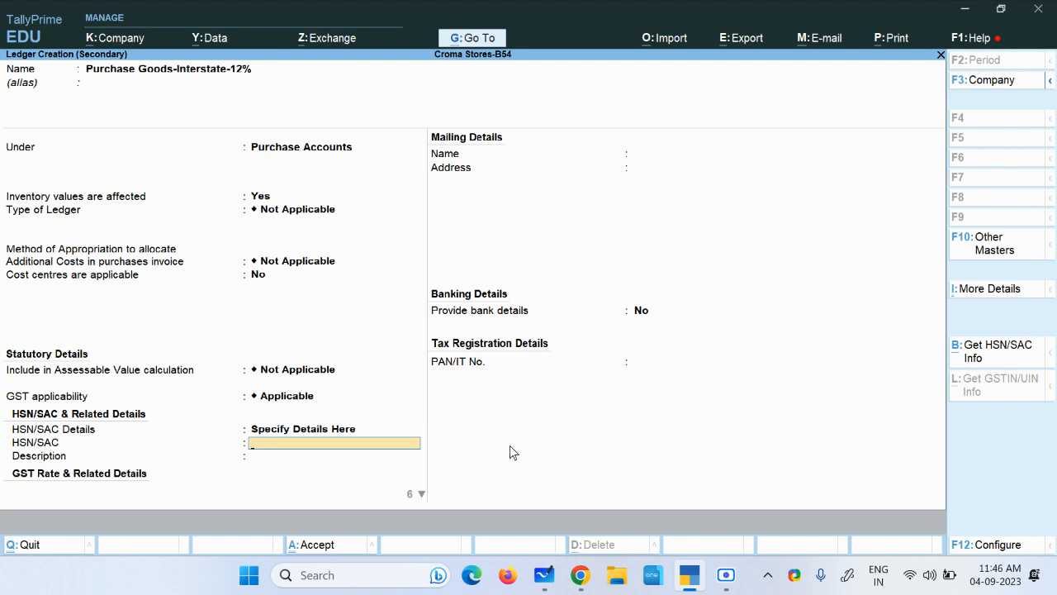
Copy the HSN code 4202 from purchase 4 in the PDF into the new ledger and describe it as Covers.
{"action": "key", "text": "alt+Tab"}
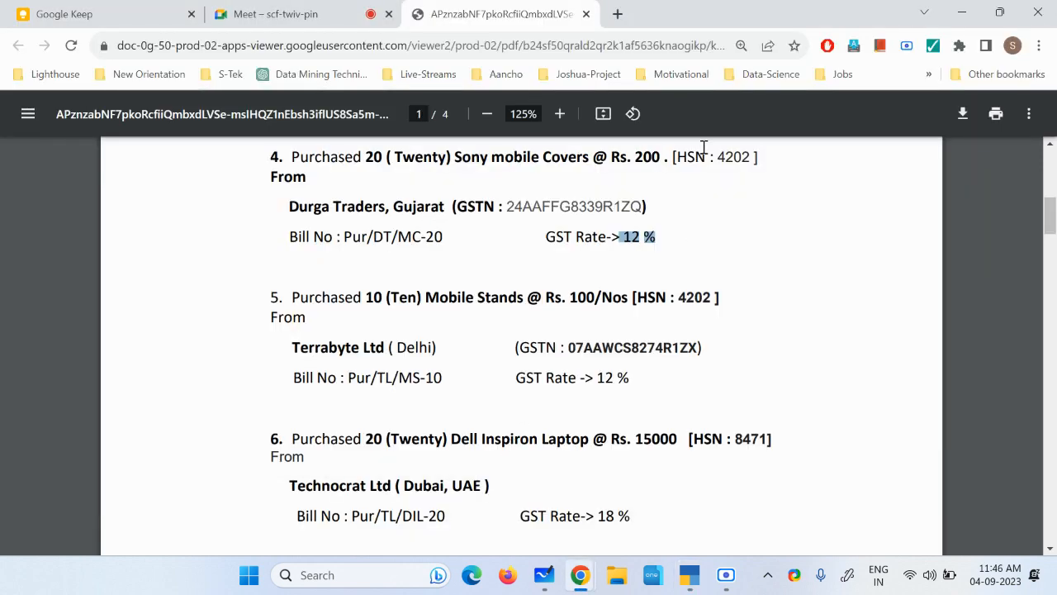
{"action": "left_click_drag", "start_coordinate": [722, 158], "coordinate": [744, 161]}
{"action": "key", "text": "ctrl+c"}
{"action": "key", "text": "alt+Tab"}
{"action": "key", "text": "ctrl+alt+v"}
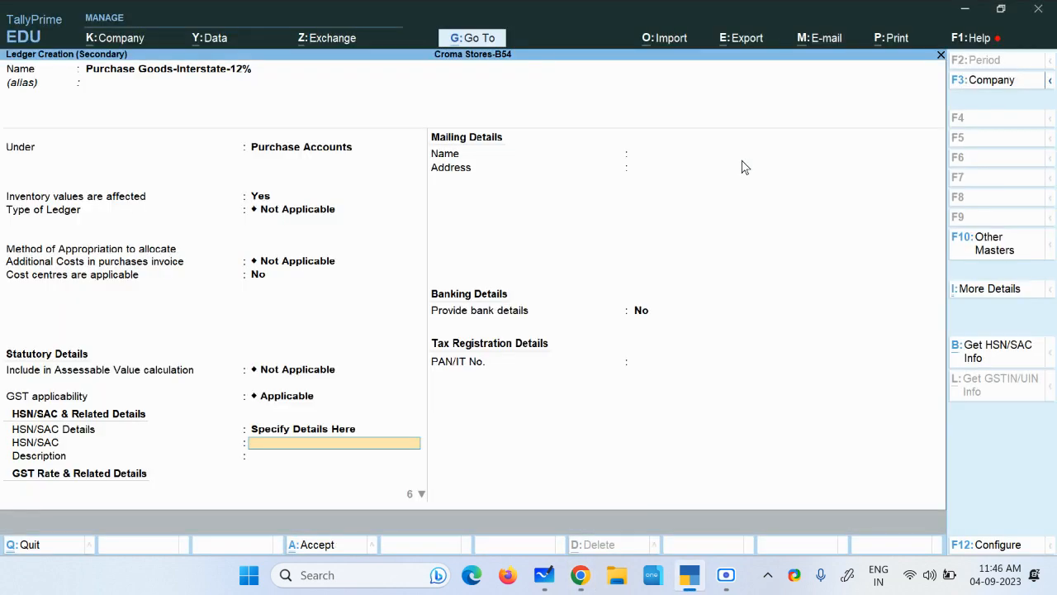
{"action": "key", "text": "Return"}
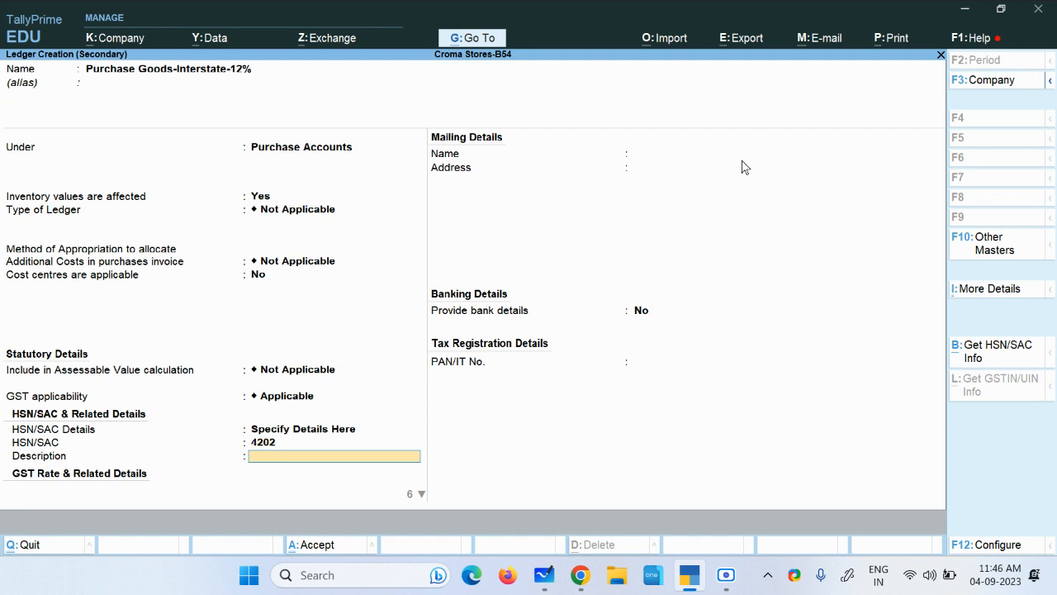
{"action": "type", "text": "Covers"}
{"action": "key", "text": "Return"}
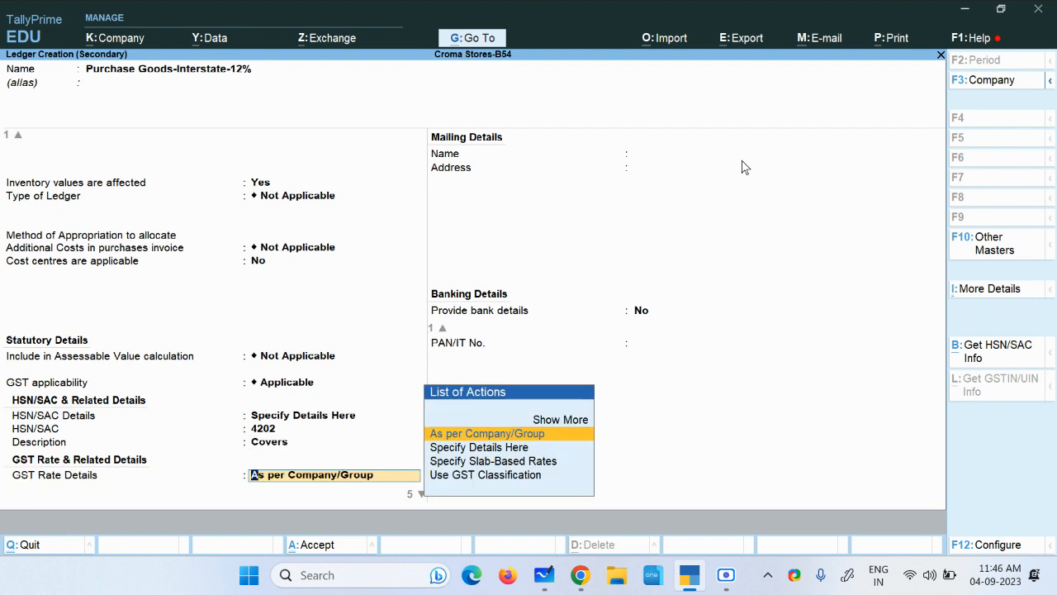
Set the ledger's GST Rate Details to Specify Details Here, Taxable, with Interstate Purchase - Taxable as the nature of transaction.
{"action": "key", "text": "Down"}
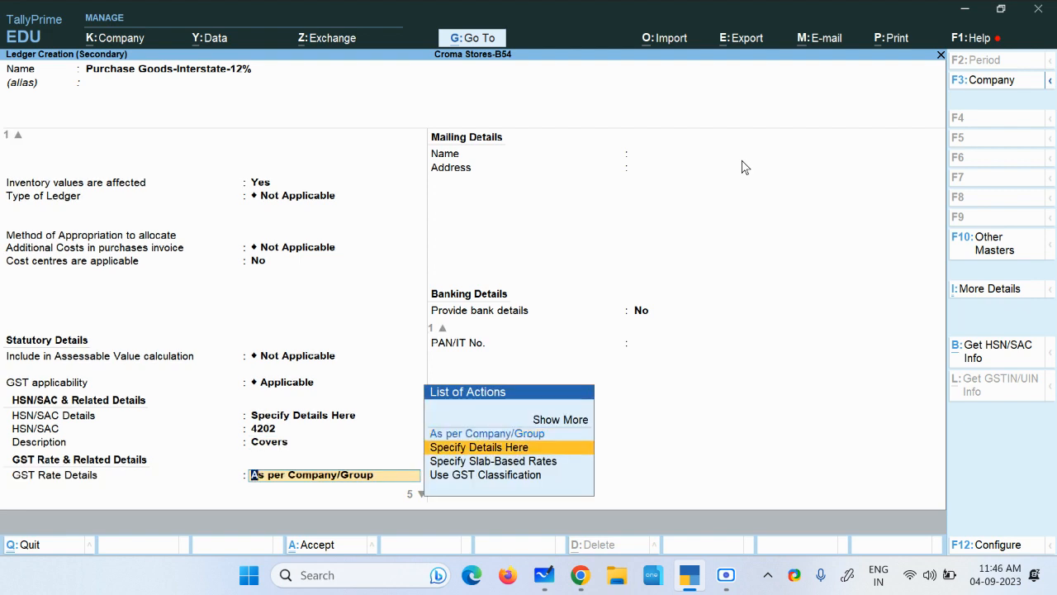
{"action": "key", "text": "Return"}
{"action": "key", "text": "Return"}
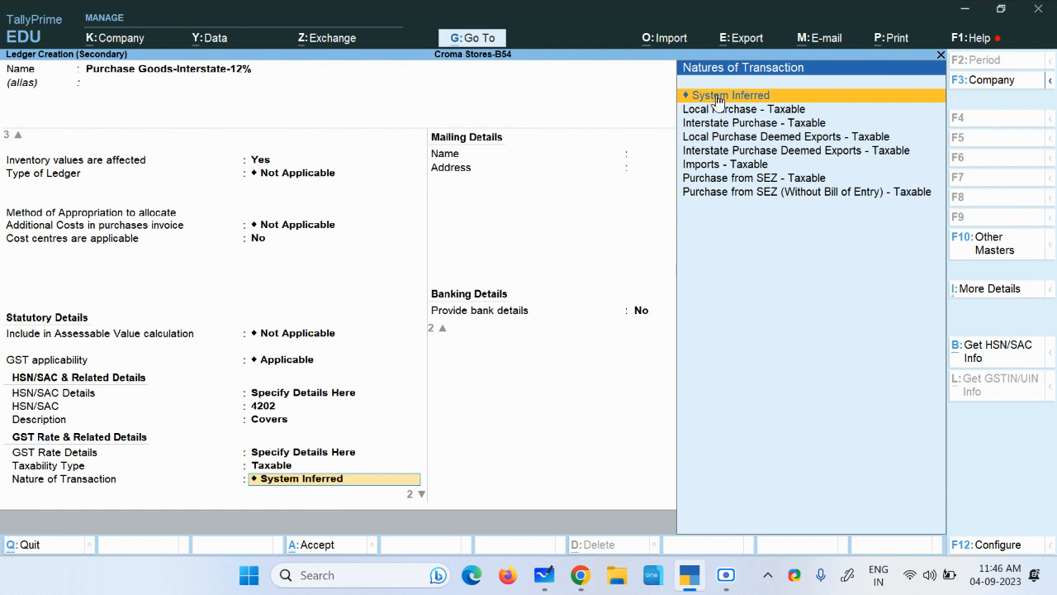
{"action": "key", "text": "Down"}
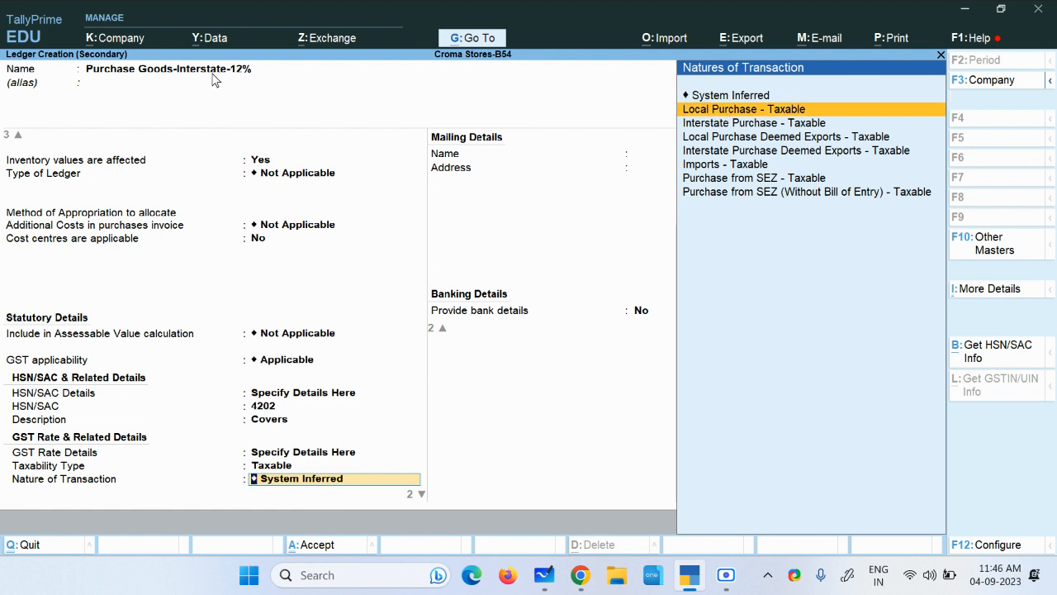
{"action": "key", "text": "Down"}
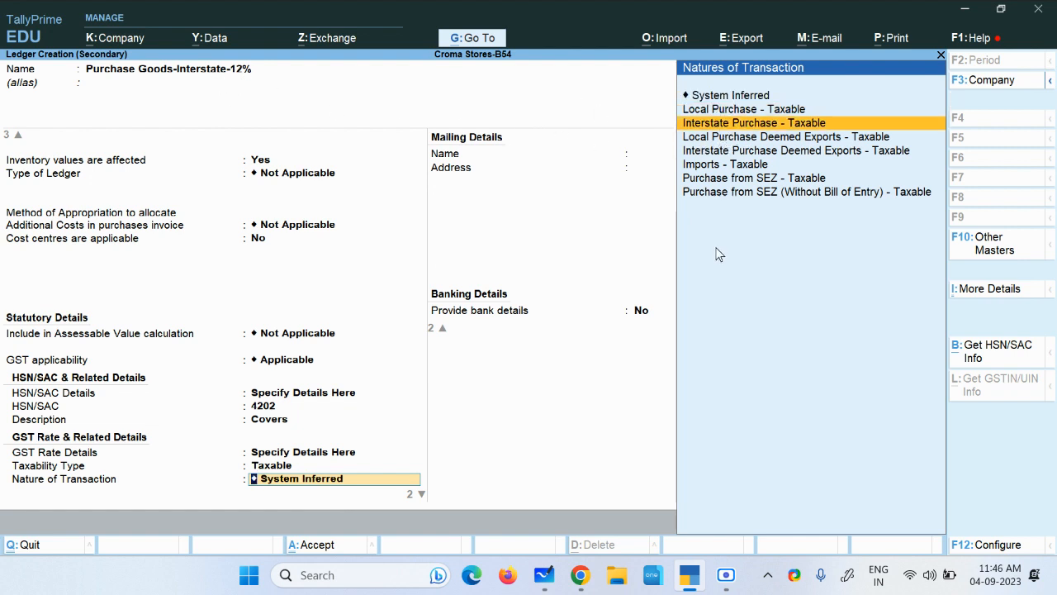
{"action": "key", "text": "Return"}
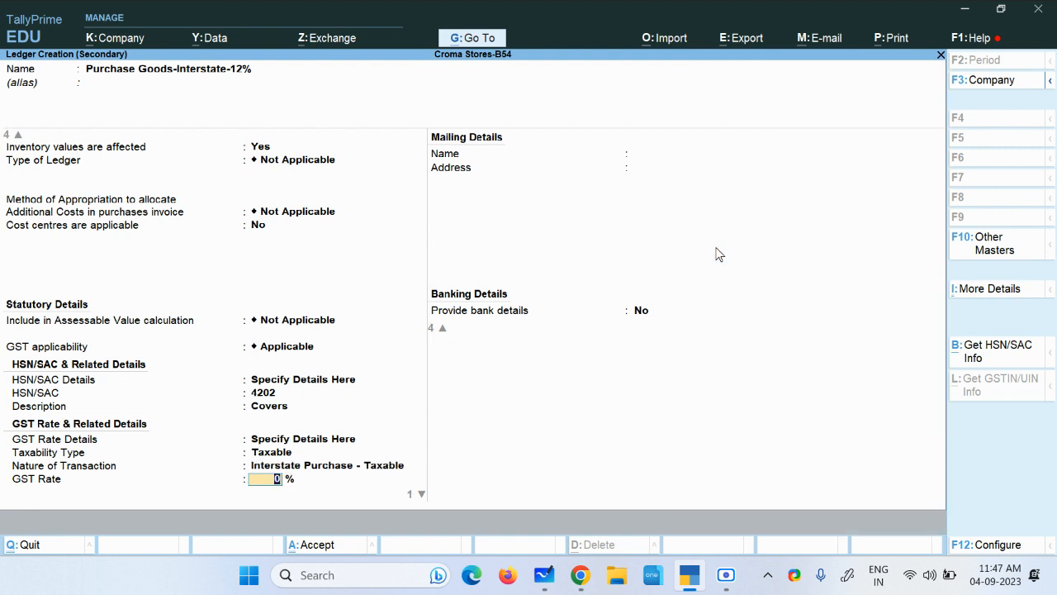
Set the ledger's GST rate to 12% and type of supply to Goods, and save the ledger.
{"action": "type", "text": "12"}
{"action": "key", "text": "Return"}
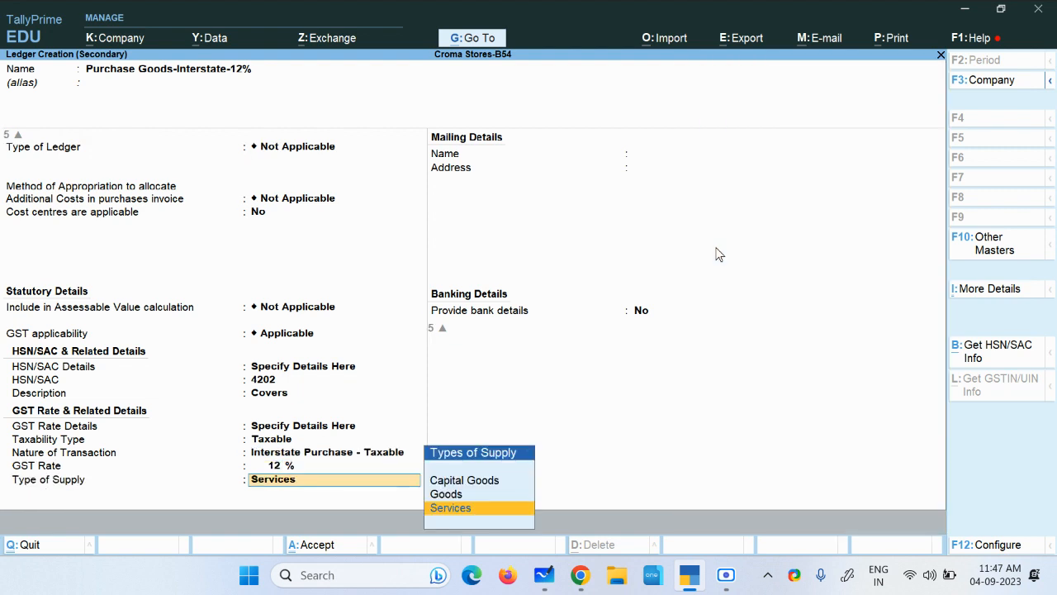
{"action": "key", "text": "Up"}
{"action": "key", "text": "Return"}
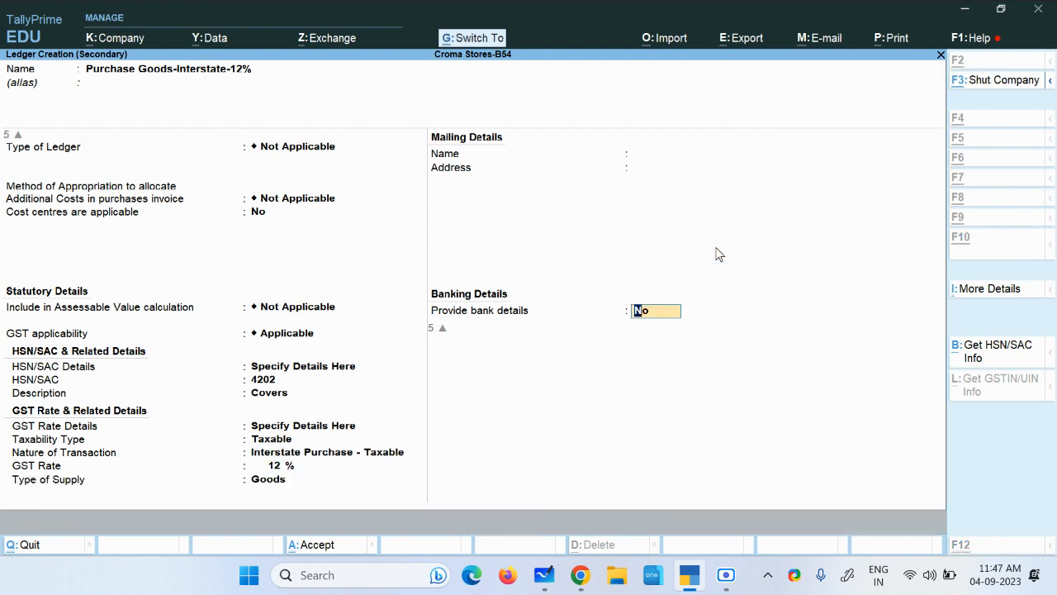
{"action": "key", "text": "ctrl+a"}
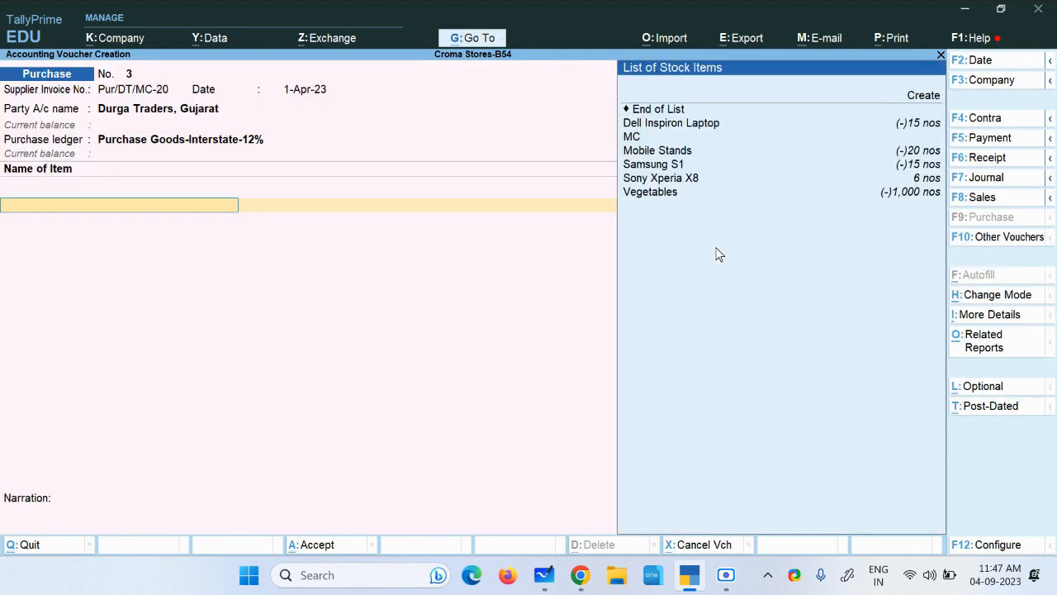
Look through the existing stock items for the Sony mobile covers.
{"action": "key", "text": "Down"}
{"action": "key", "text": "Down"}
{"action": "key", "text": "Down"}
{"action": "key", "text": "Down"}
{"action": "key", "text": "Down"}
{"action": "key", "text": "Down"}
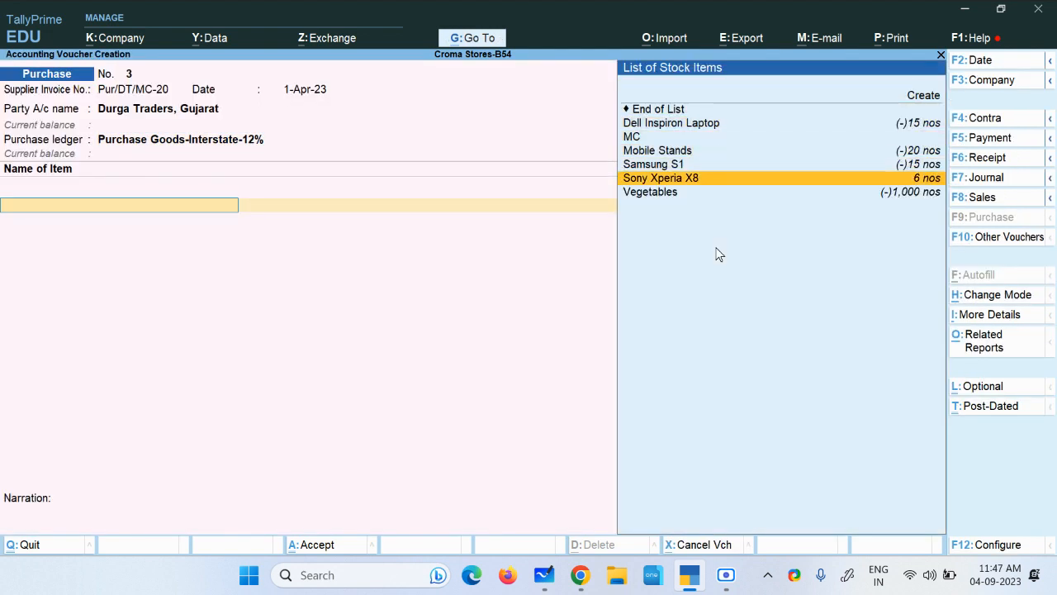
{"action": "key", "text": "Up"}
{"action": "key", "text": "Up"}
{"action": "key", "text": "Up"}
{"action": "key", "text": "Down"}
{"action": "key", "text": "Down"}
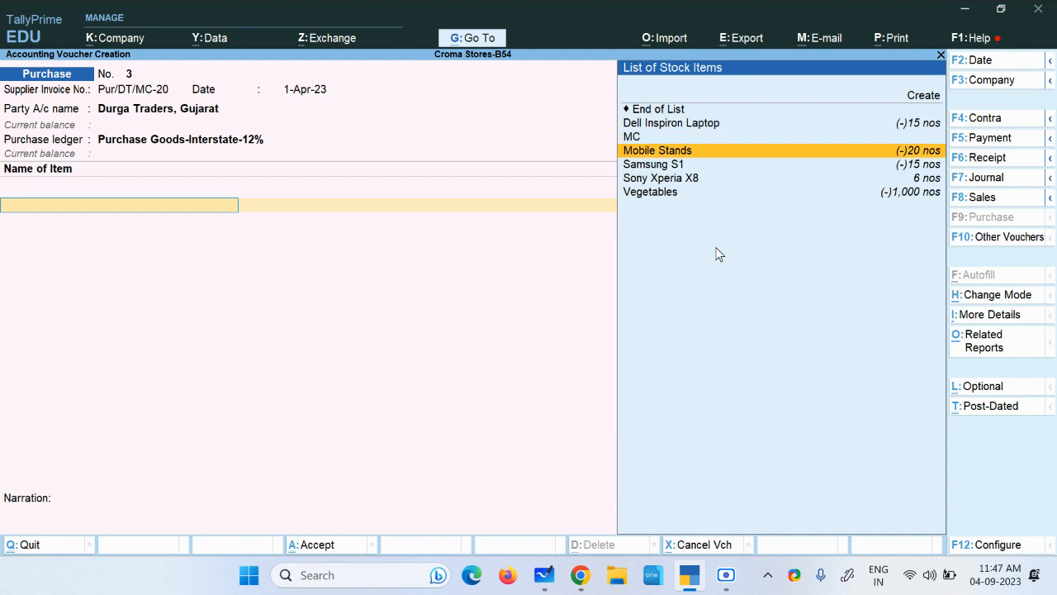
Start a new stock item and name it Sony mobile Covers, copied from purchase 4 in the PDF.
{"action": "key", "text": "alt+c"}
{"action": "key", "text": "alt+Tab"}
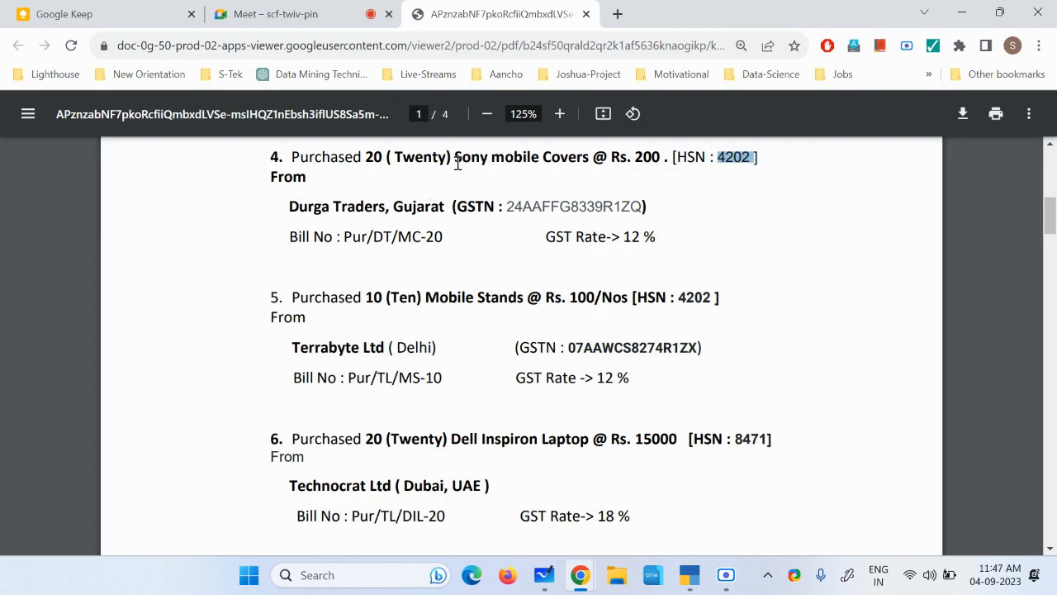
{"action": "left_click_drag", "start_coordinate": [455, 158], "coordinate": [589, 160]}
{"action": "key", "text": "ctrl+c"}
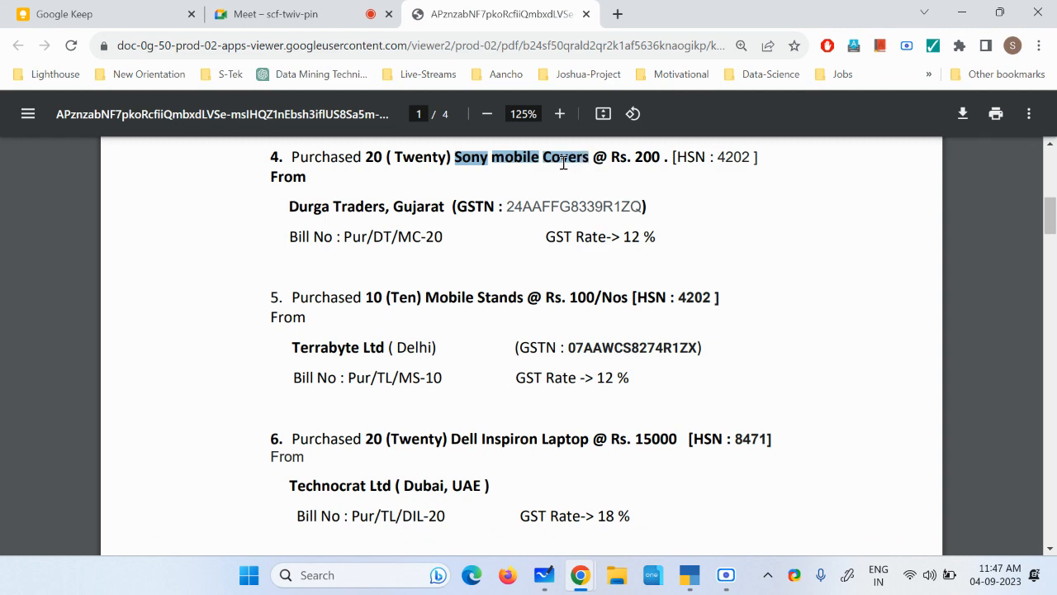
{"action": "key", "text": "Tab"}
{"action": "key", "text": "alt+Tab"}
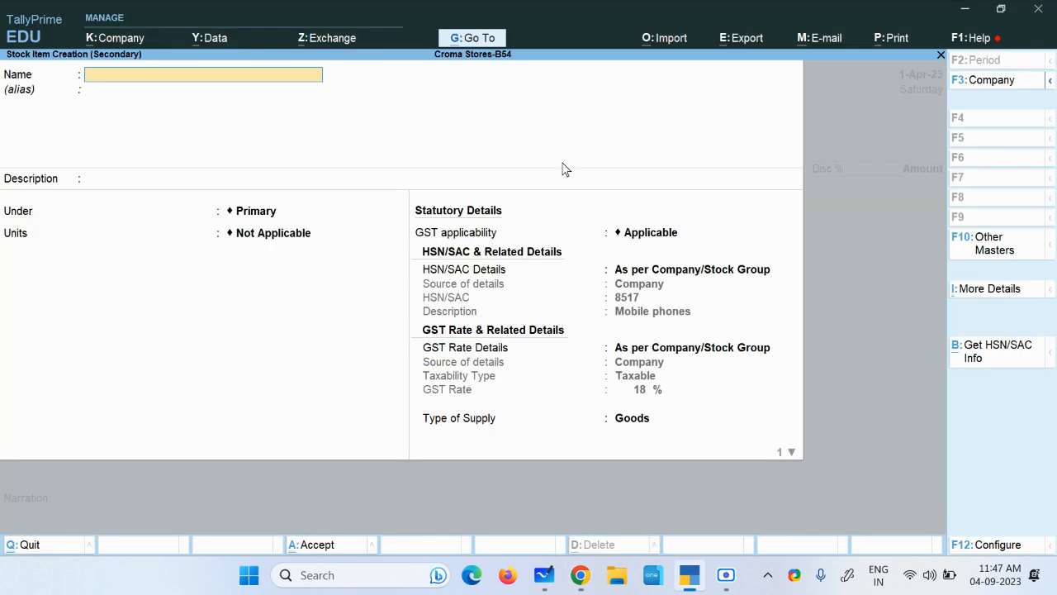
{"action": "key", "text": "ctrl+v"}
{"action": "key", "text": "Return"}
{"action": "key", "text": "Return"}
{"action": "key", "text": "Return"}
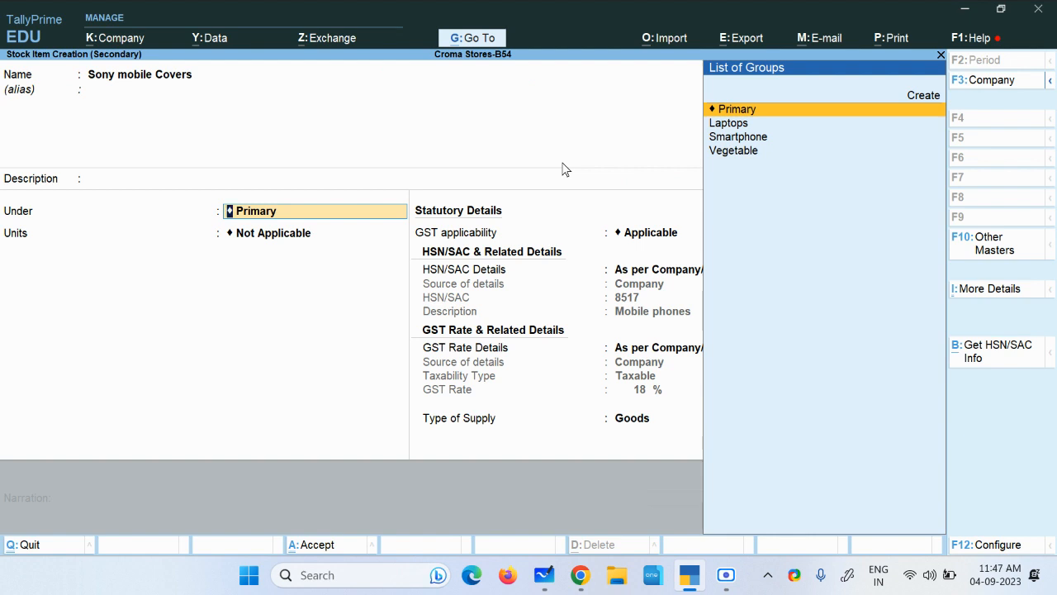
Place the stock item under the Smartphone group with nos as its unit and no alternate unit.
{"action": "key", "text": "Down"}
{"action": "key", "text": "Down"}
{"action": "key", "text": "Return"}
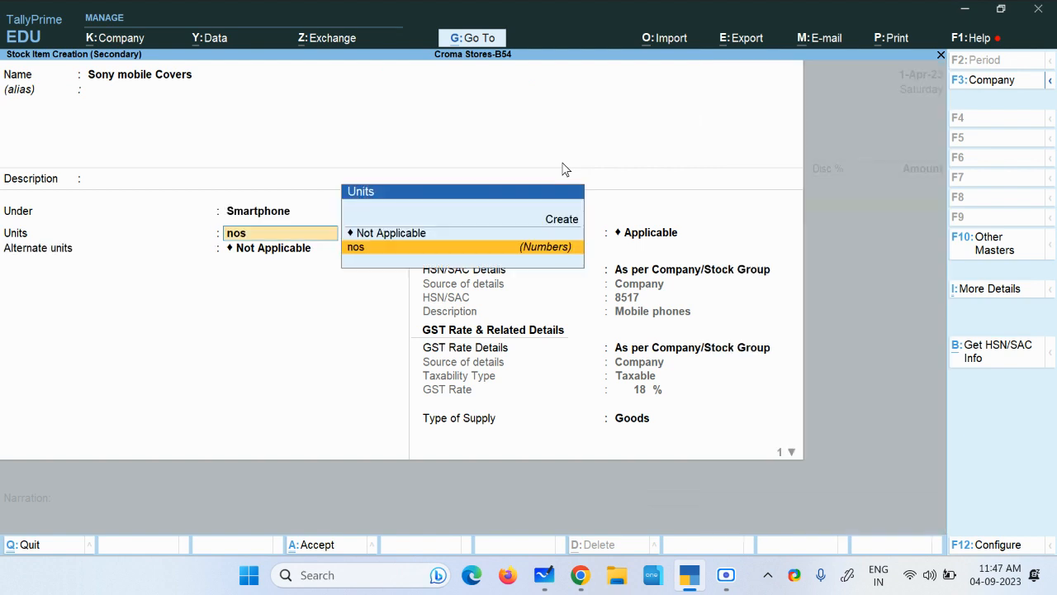
{"action": "key", "text": "Return"}
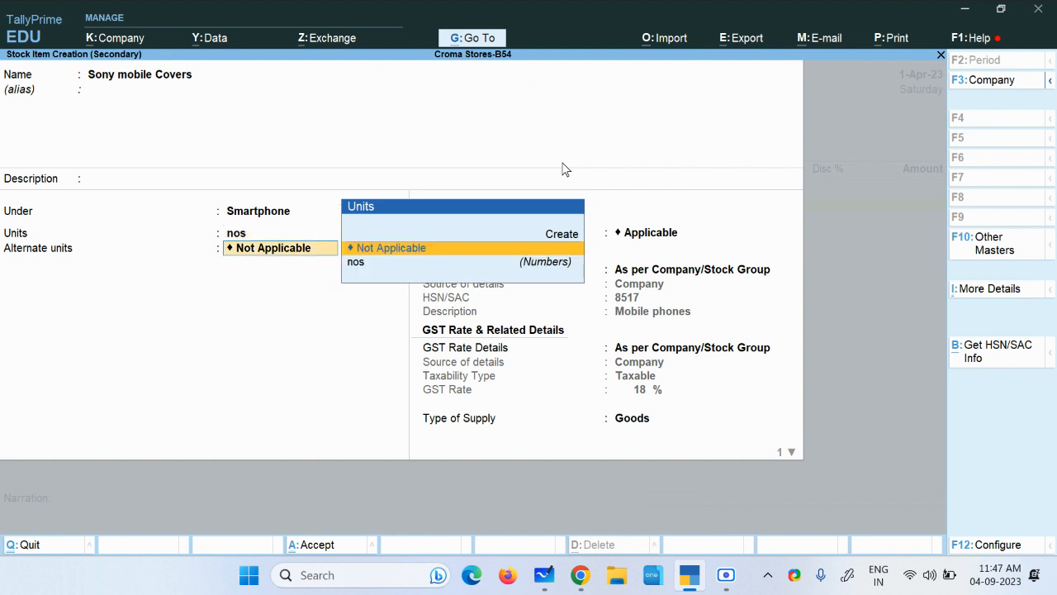
{"action": "key", "text": "Return"}
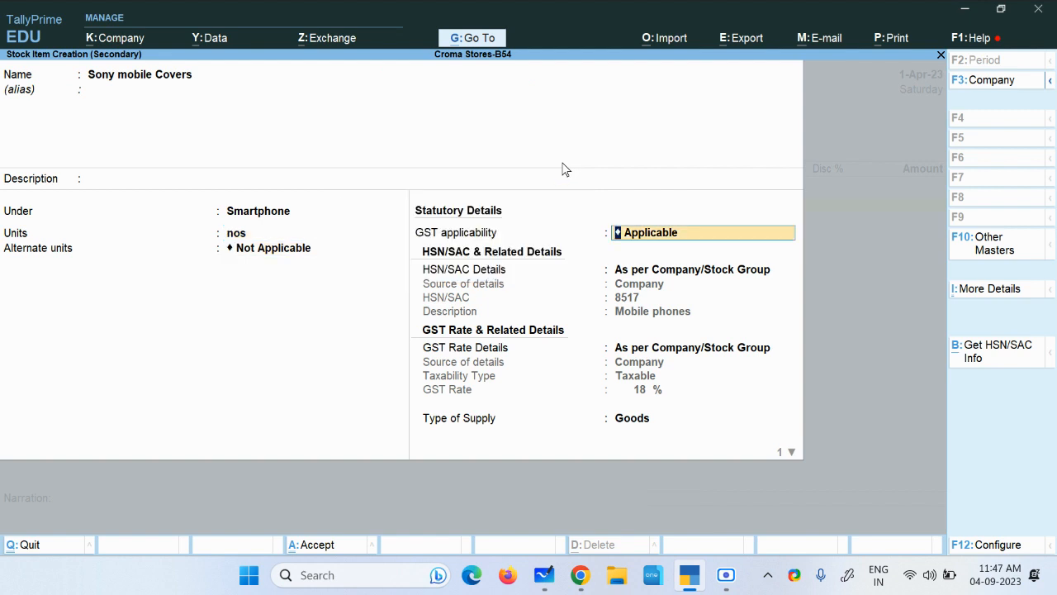
Specify the stock item's own HSN/SAC details with code 4202, checked against the PDF, and the description Covers.
{"action": "key", "text": "Return"}
{"action": "key", "text": "Down"}
{"action": "key", "text": "Return"}
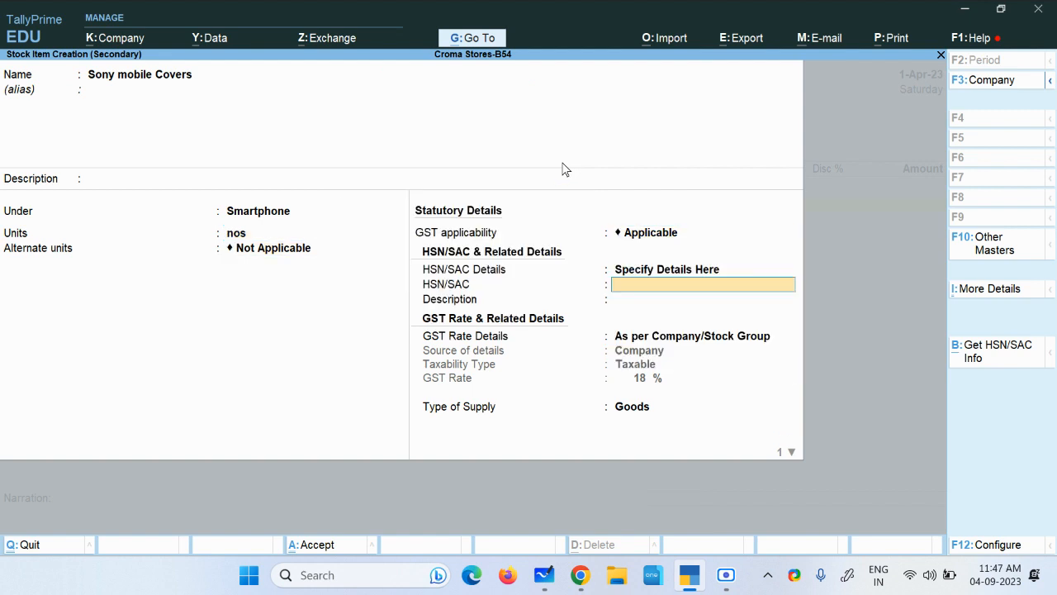
{"action": "key", "text": "alt+Tab"}
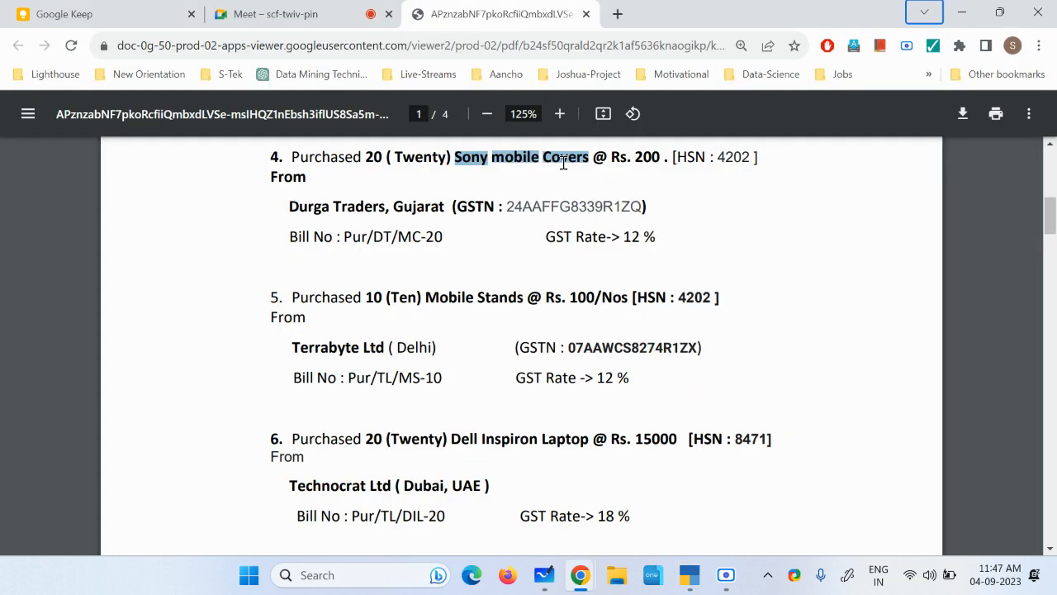
{"action": "key", "text": "alt+Tab"}
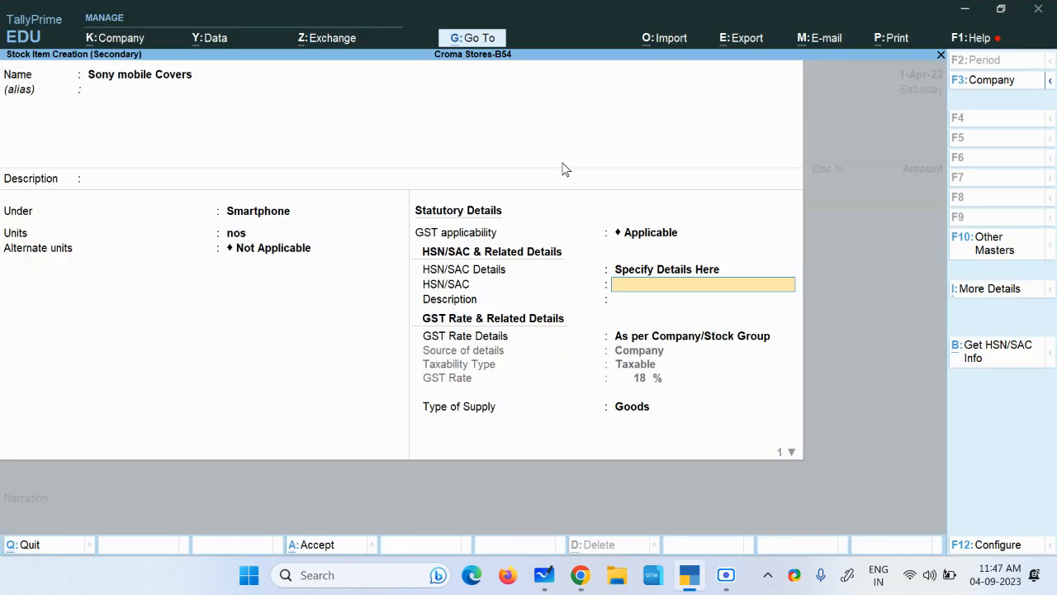
{"action": "type", "text": "4202"}
{"action": "key", "text": "Return"}
{"action": "key", "text": "Return"}
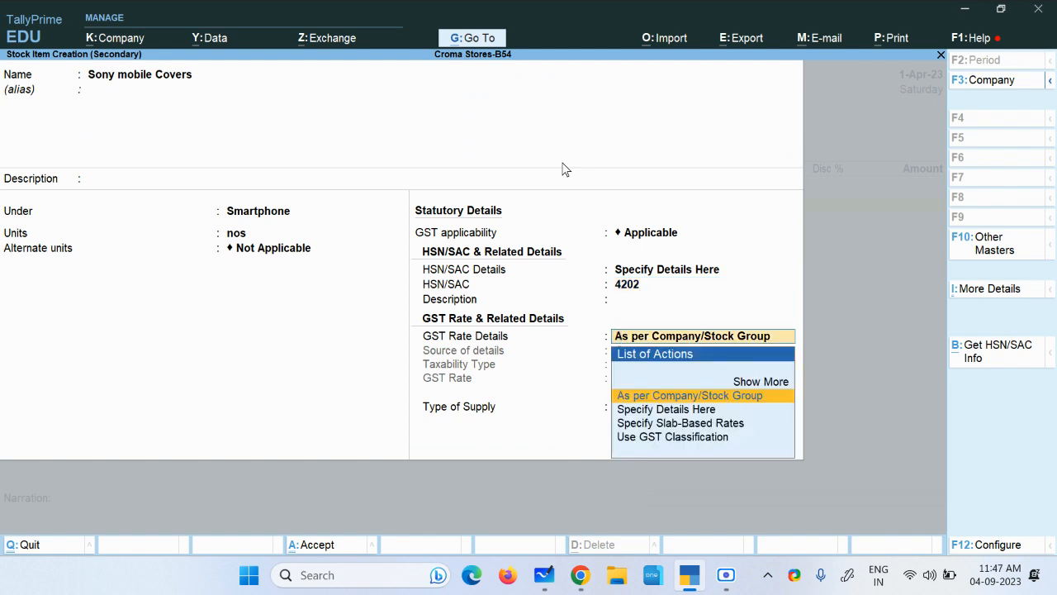
{"action": "key", "text": "BackSpace"}
{"action": "type", "text": "Co"}
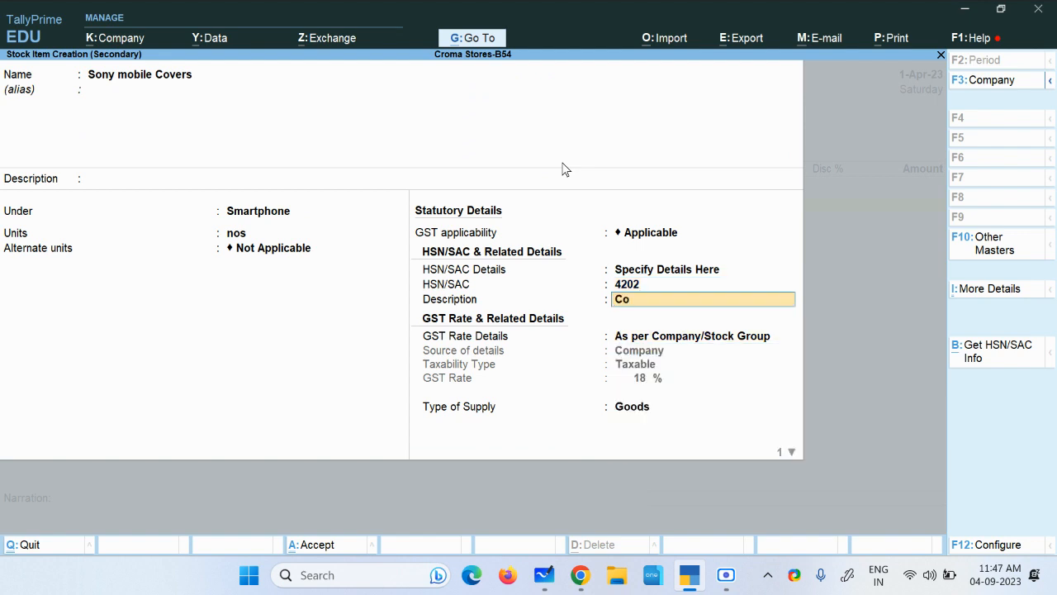
{"action": "type", "text": "vers"}
{"action": "key", "text": "Return"}
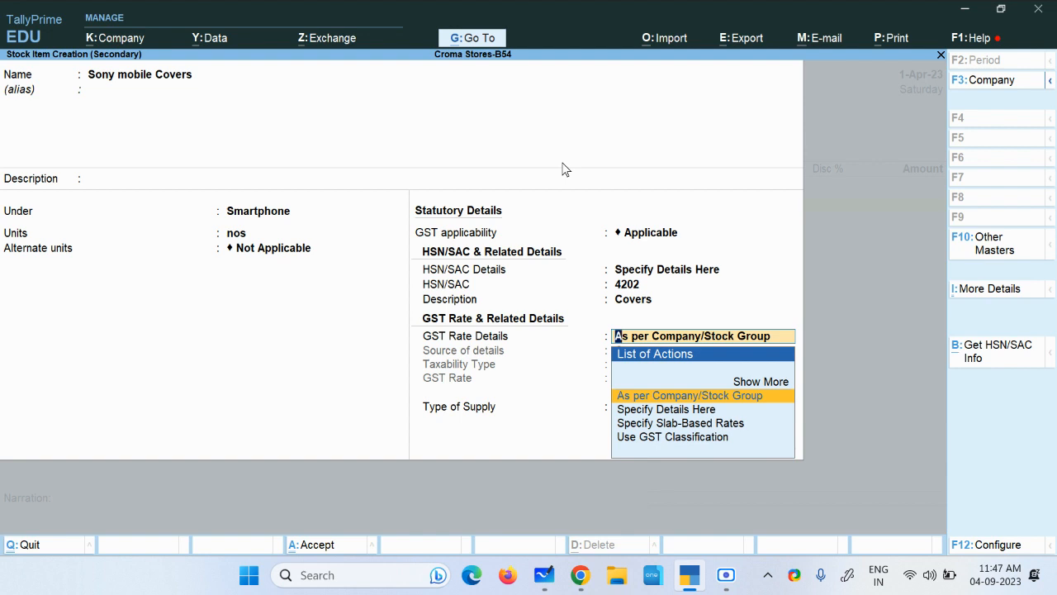
Specify the stock item's own GST rate as Taxable at 12% with Goods as supply type, and save the item.
{"action": "key", "text": "Down"}
{"action": "key", "text": "Return"}
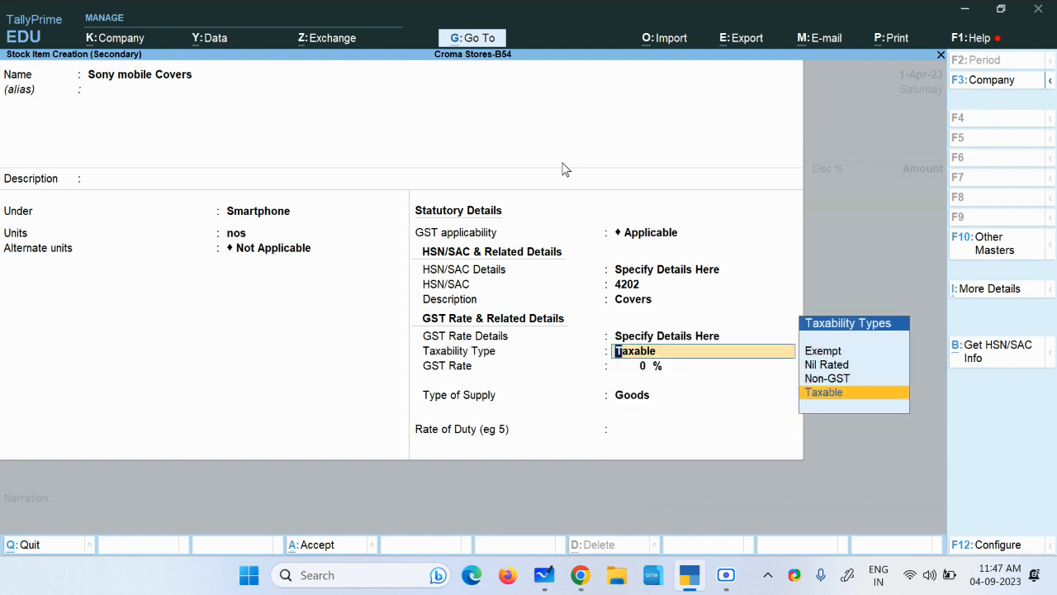
{"action": "key", "text": "Return"}
{"action": "type", "text": "12"}
{"action": "key", "text": "Return"}
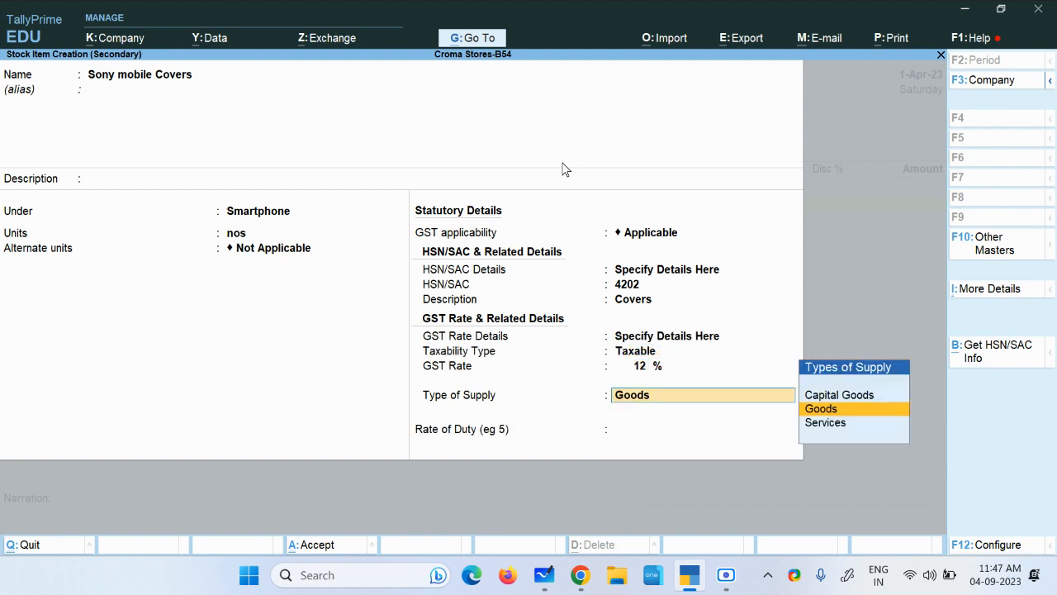
{"action": "key", "text": "Return"}
{"action": "key", "text": "ctrl+a"}
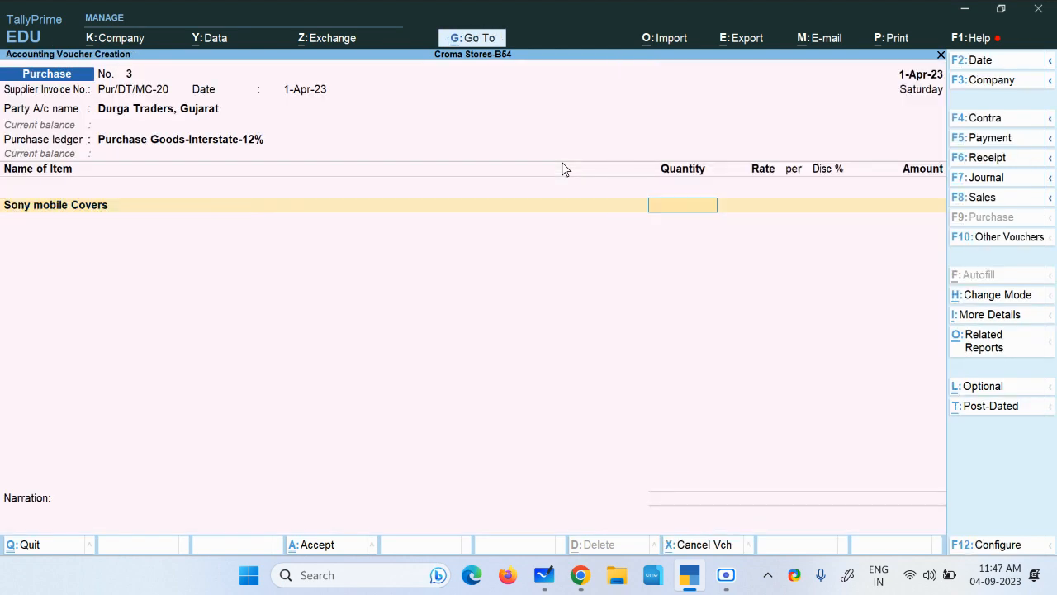
Check purchase 4 in the PDF and enter 20 nos of Sony mobile Covers at a rate of 200 without discount.
{"action": "key", "text": "alt+Tab"}
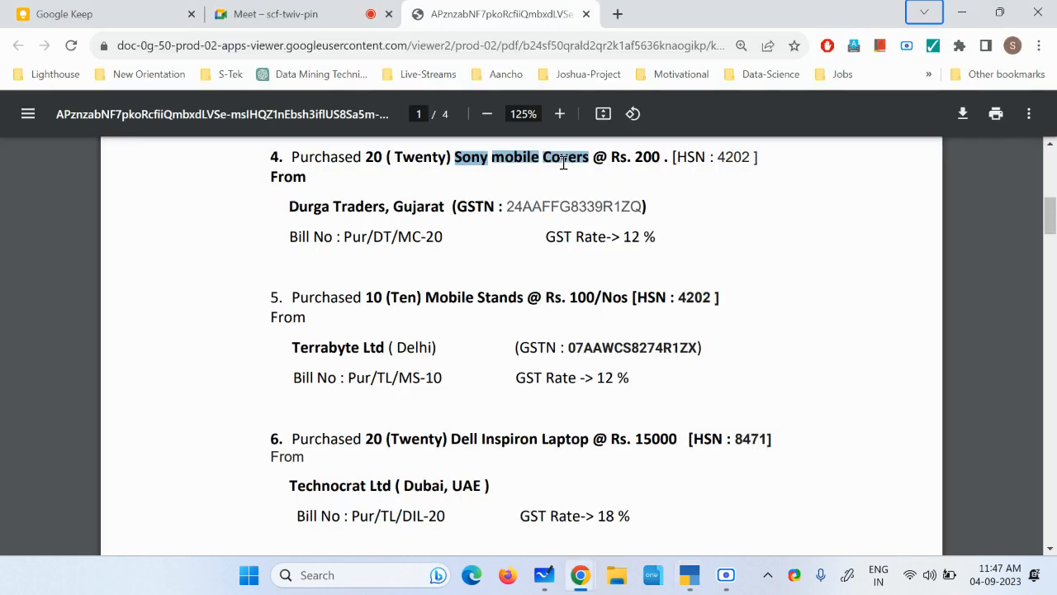
{"action": "key", "text": "alt+Tab"}
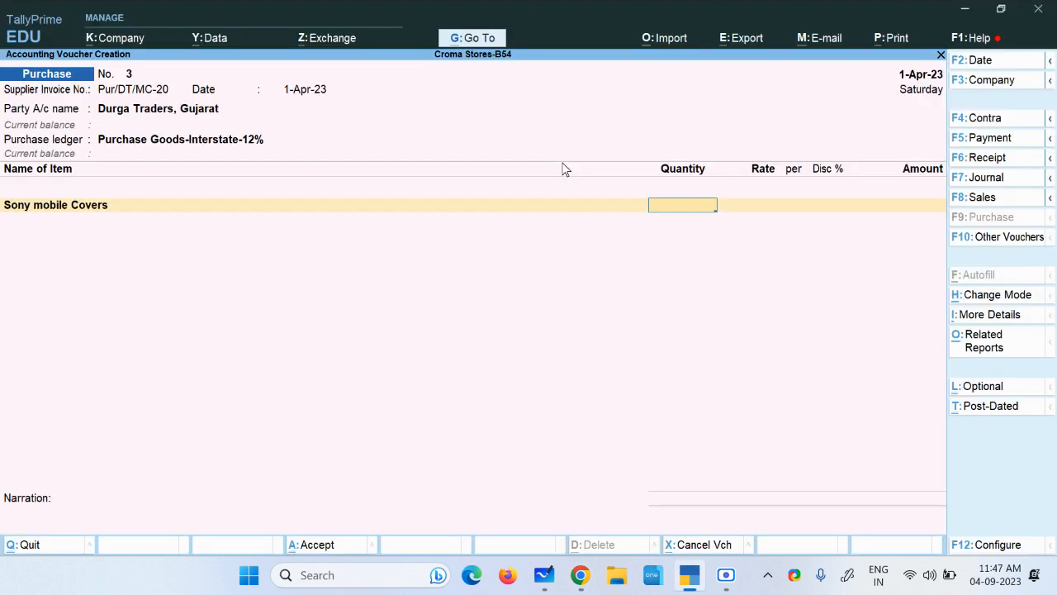
{"action": "type", "text": "20"}
{"action": "key", "text": "Return"}
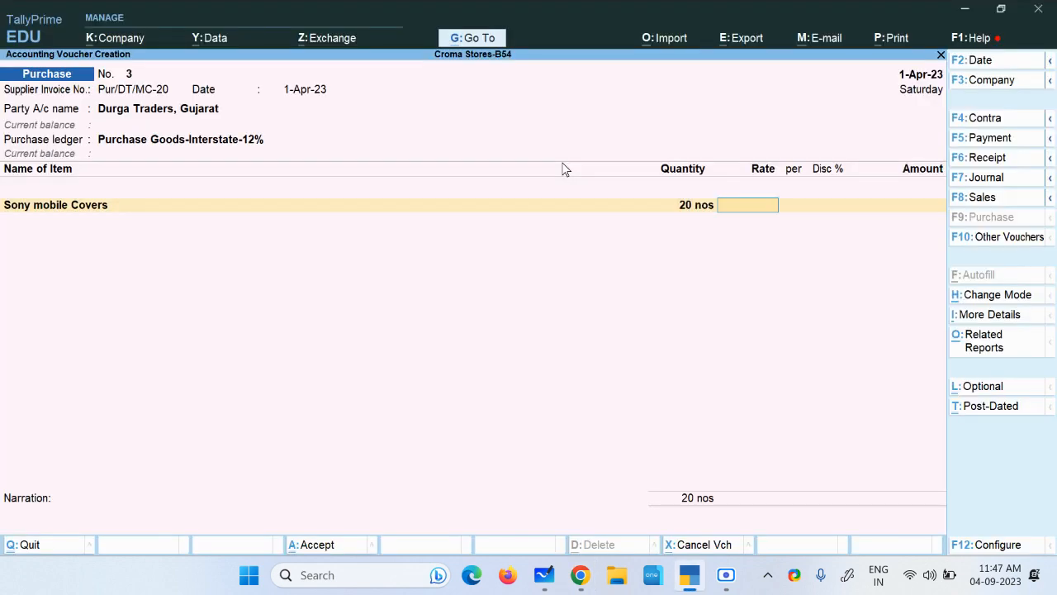
{"action": "type", "text": "200"}
{"action": "key", "text": "Return"}
{"action": "key", "text": "Return"}
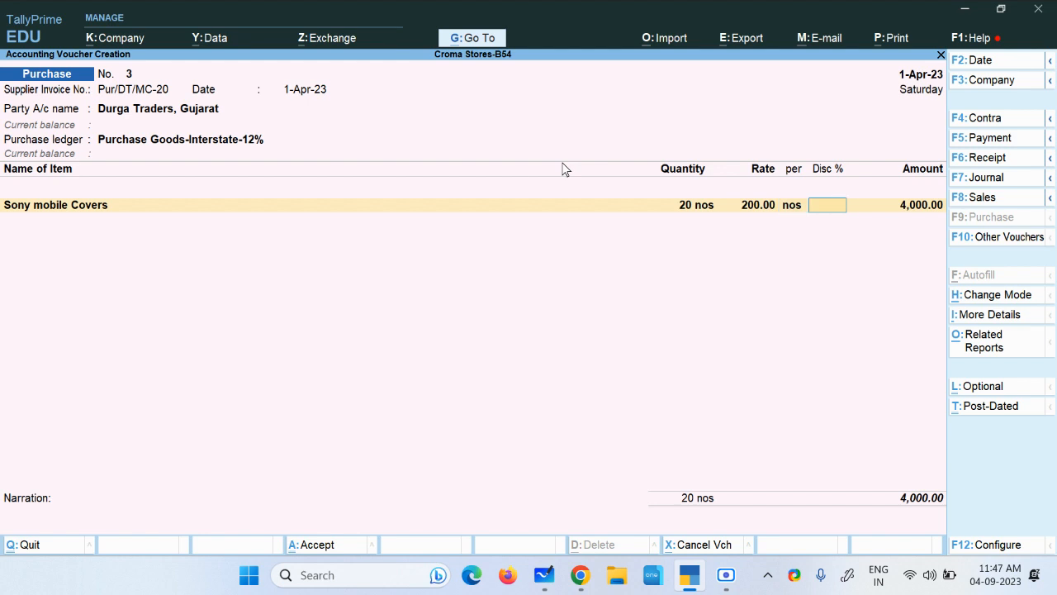
{"action": "key", "text": "Return"}
{"action": "key", "text": "Return"}
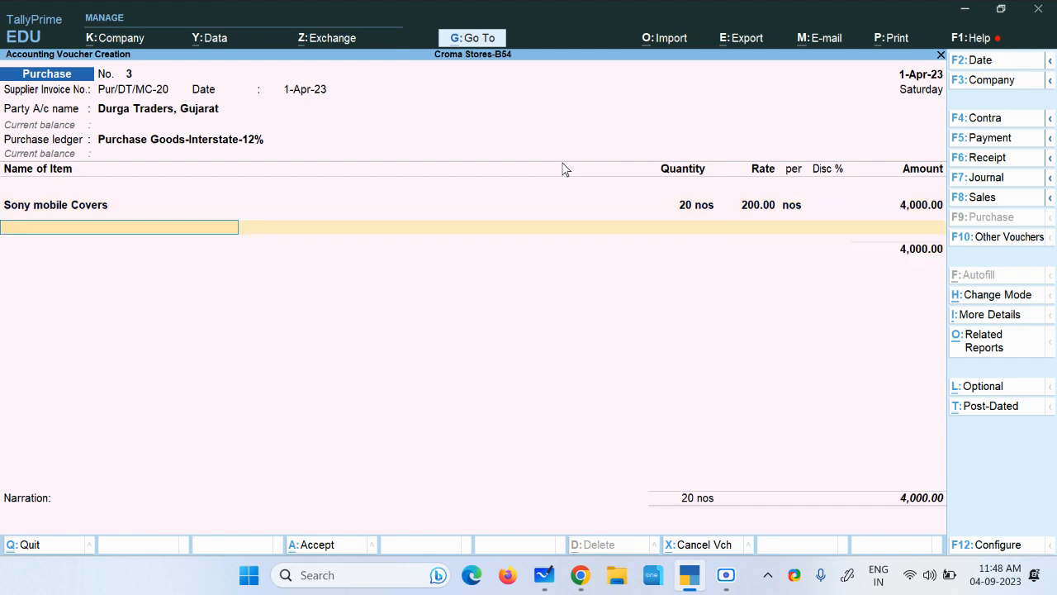
Finish the item list and start a new ledger named Input IGST @ 12% under Duties & Taxes.
{"action": "key", "text": "Return"}
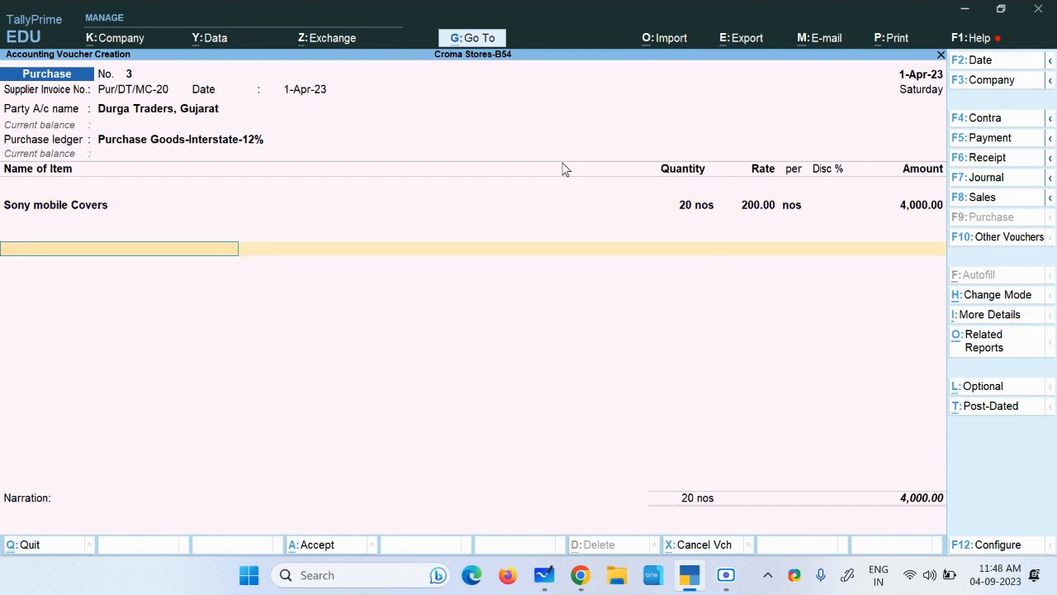
{"action": "key", "text": "Return"}
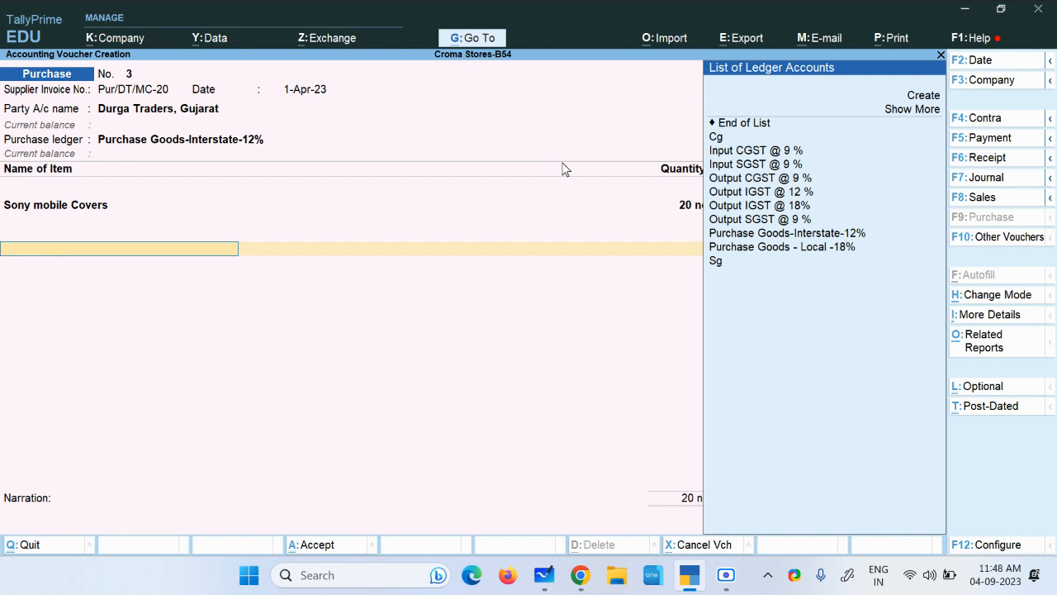
{"action": "key", "text": "alt+c"}
{"action": "type", "text": "Inp"}
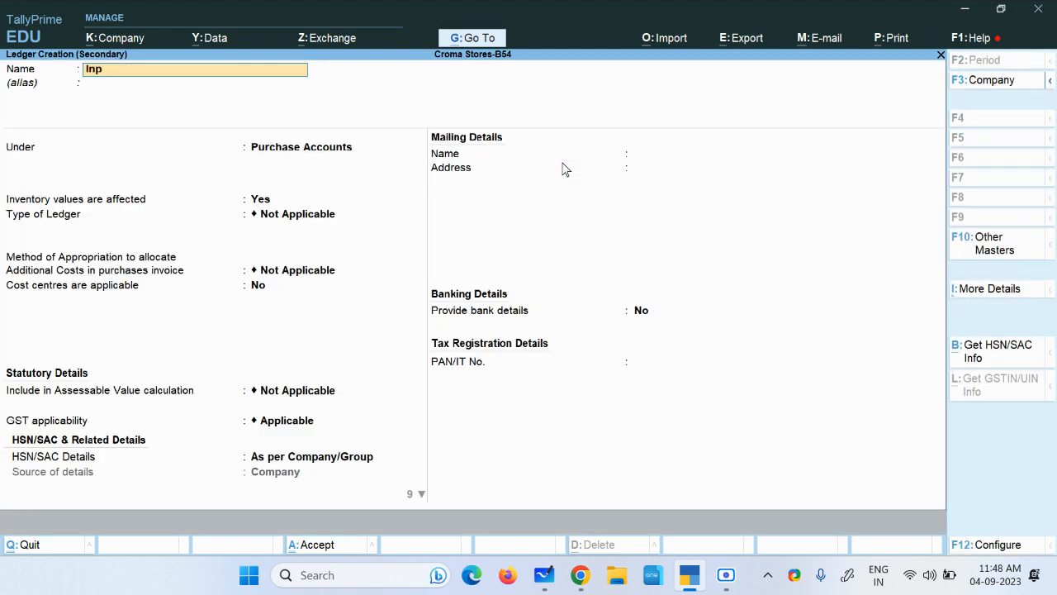
{"action": "type", "text": "ut IGST @ 12"}
{"action": "key", "text": "Return"}
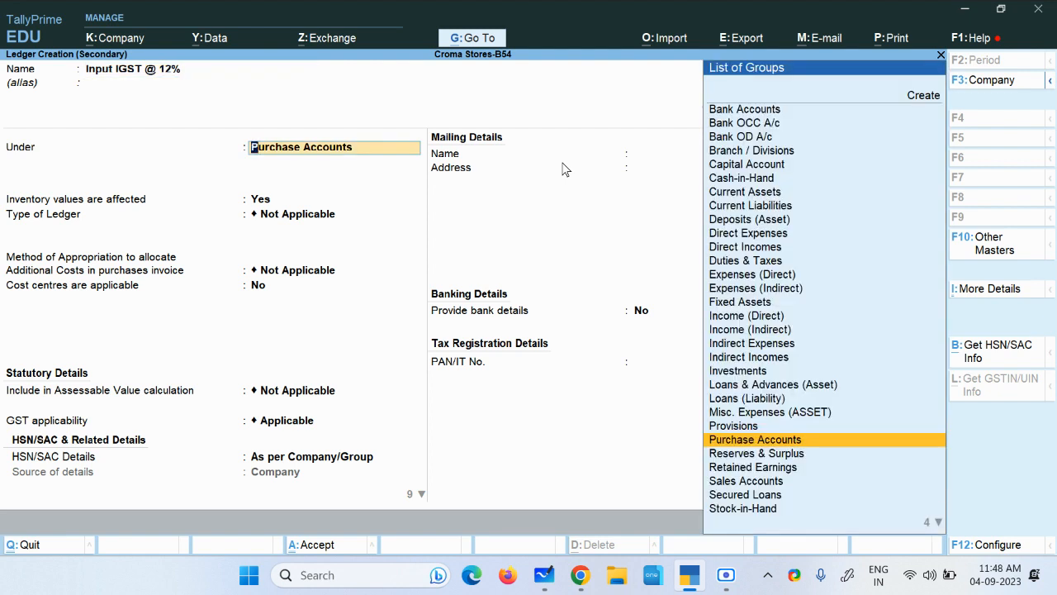
{"action": "type", "text": "Du"}
{"action": "key", "text": "Return"}
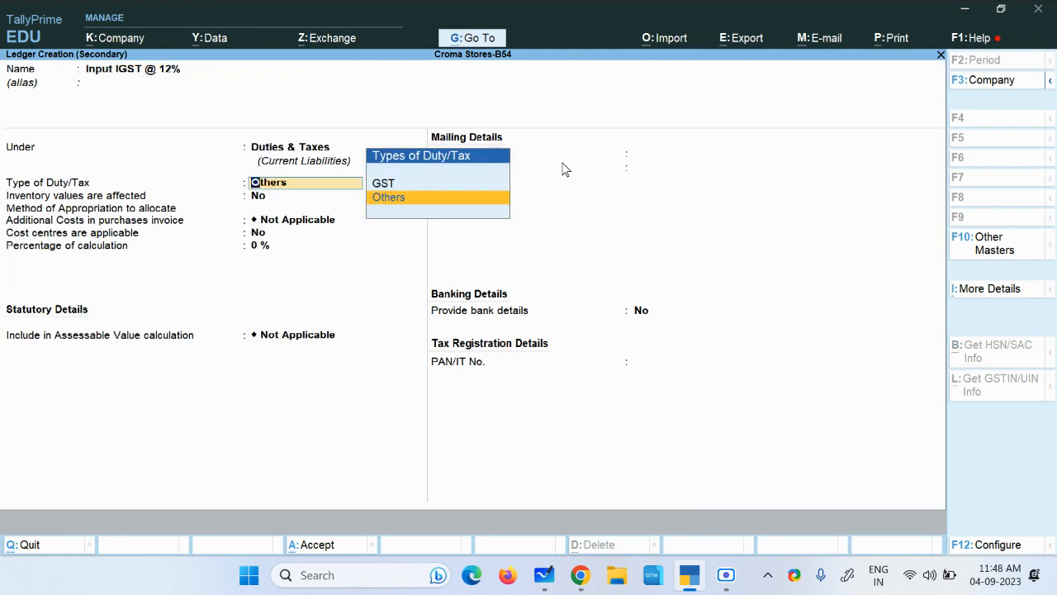
Set the tax ledger's duty type to GST, tax type to IGST and percentage of calculation to 12%, and save it.
{"action": "key", "text": "Up"}
{"action": "key", "text": "Return"}
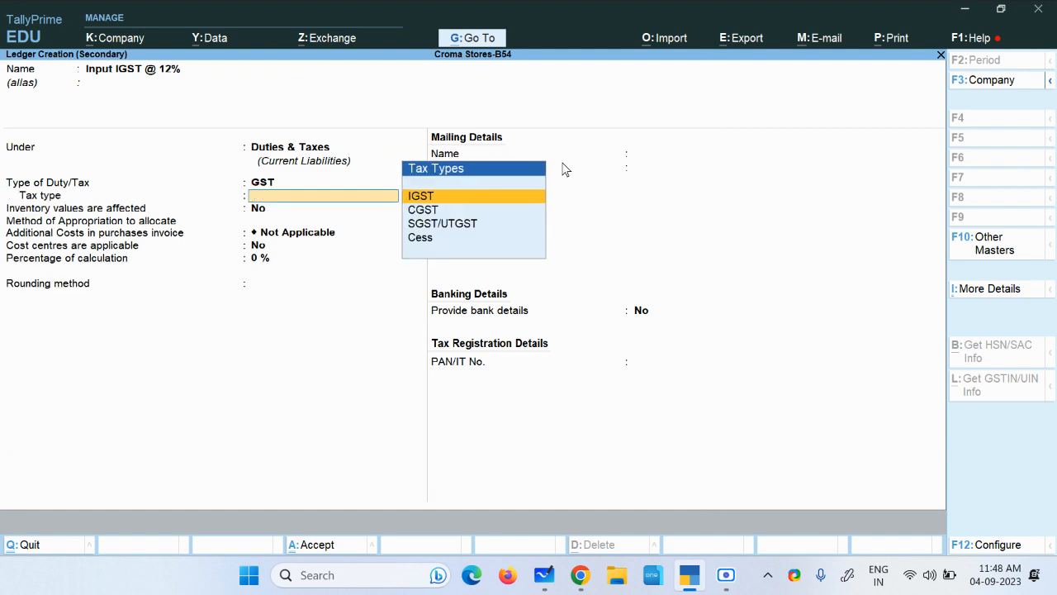
{"action": "key", "text": "Down"}
{"action": "key", "text": "Up"}
{"action": "key", "text": "Return"}
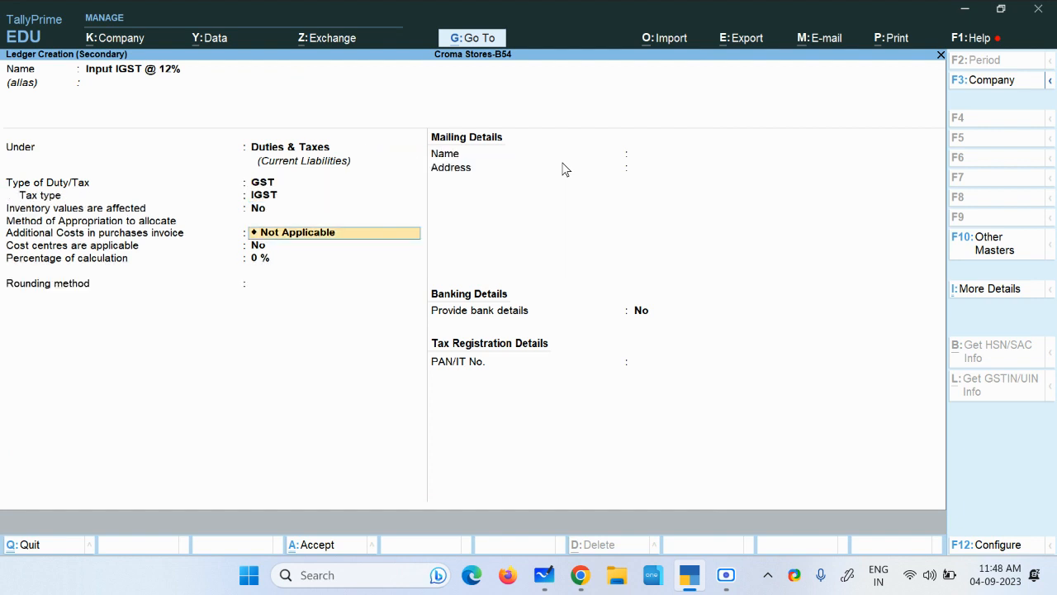
{"action": "key", "text": "Return"}
{"action": "key", "text": "Return"}
{"action": "type", "text": "12"}
{"action": "key", "text": "Return"}
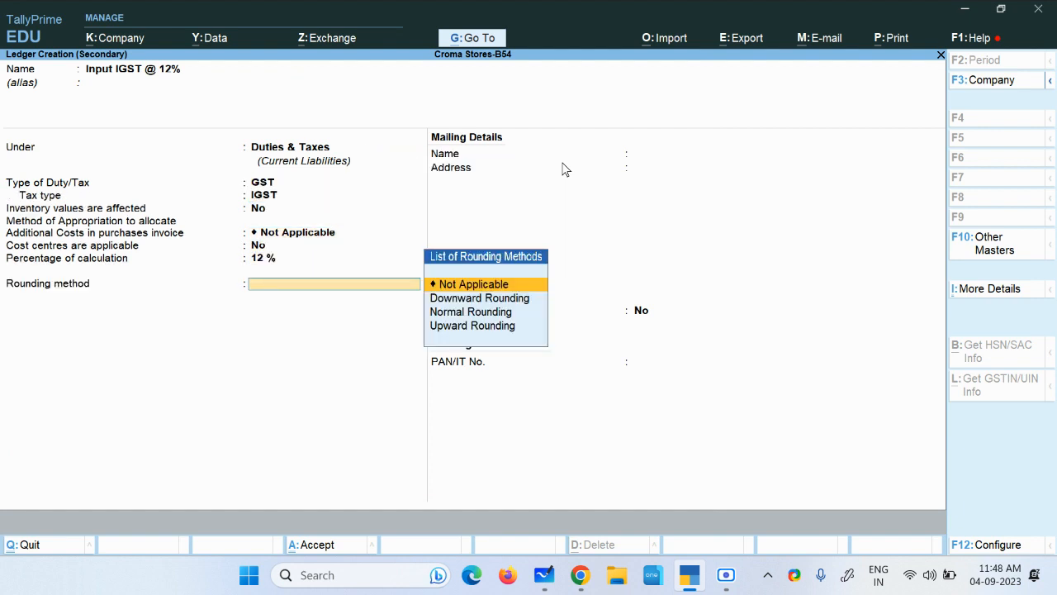
{"action": "key", "text": "ctrl+a"}
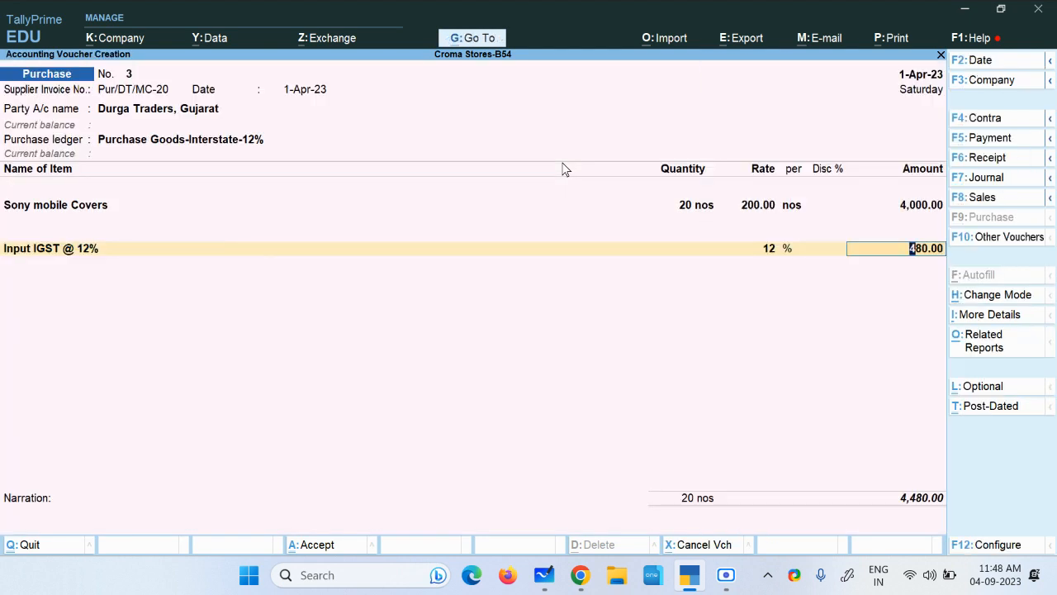
Complete the Durga Traders purchase voucher with the Input IGST line and a New Ref bill reference, and save it.
{"action": "key", "text": "Return"}
{"action": "key", "text": "Return"}
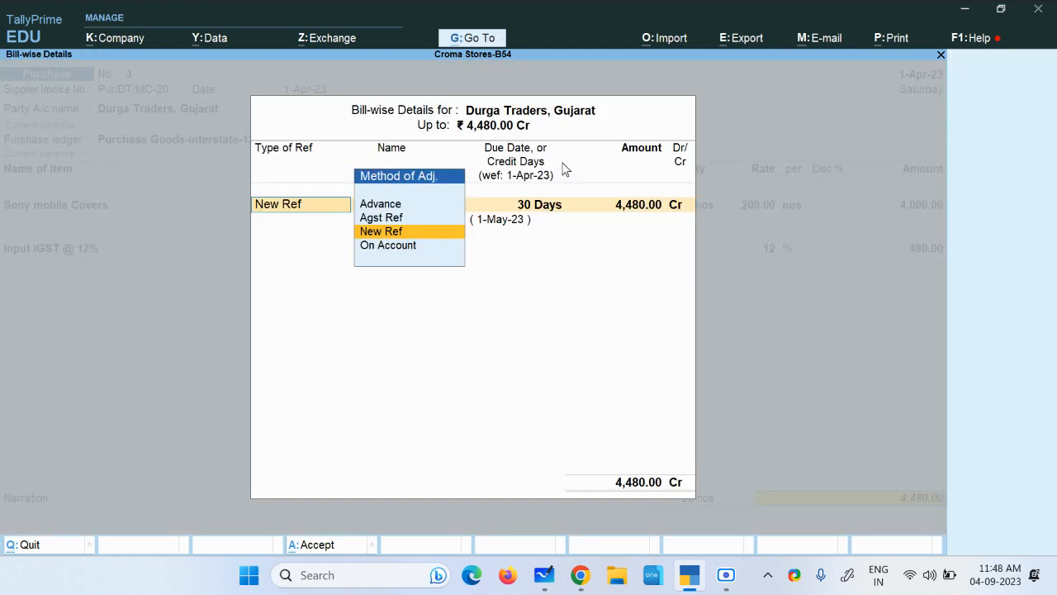
{"action": "key", "text": "Return"}
{"action": "key", "text": "Return"}
{"action": "key", "text": "Return"}
{"action": "key", "text": "Return"}
{"action": "key", "text": "Return"}
{"action": "key", "text": "Return"}
{"action": "key", "text": "Return"}
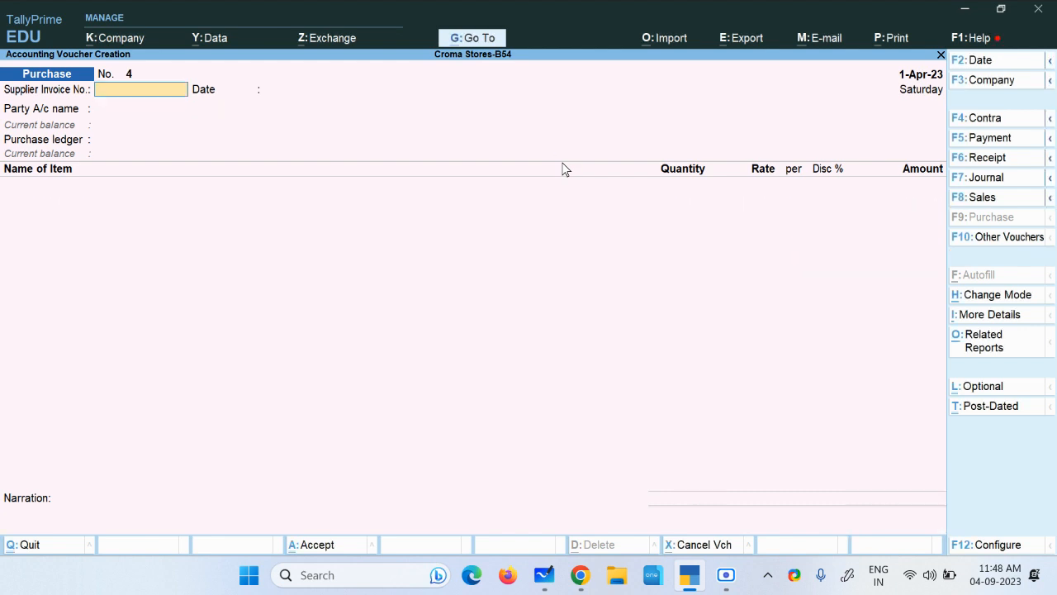
Open the GSTR-2A Reconciliation report.
{"action": "left_click", "coordinate": [473, 39]}
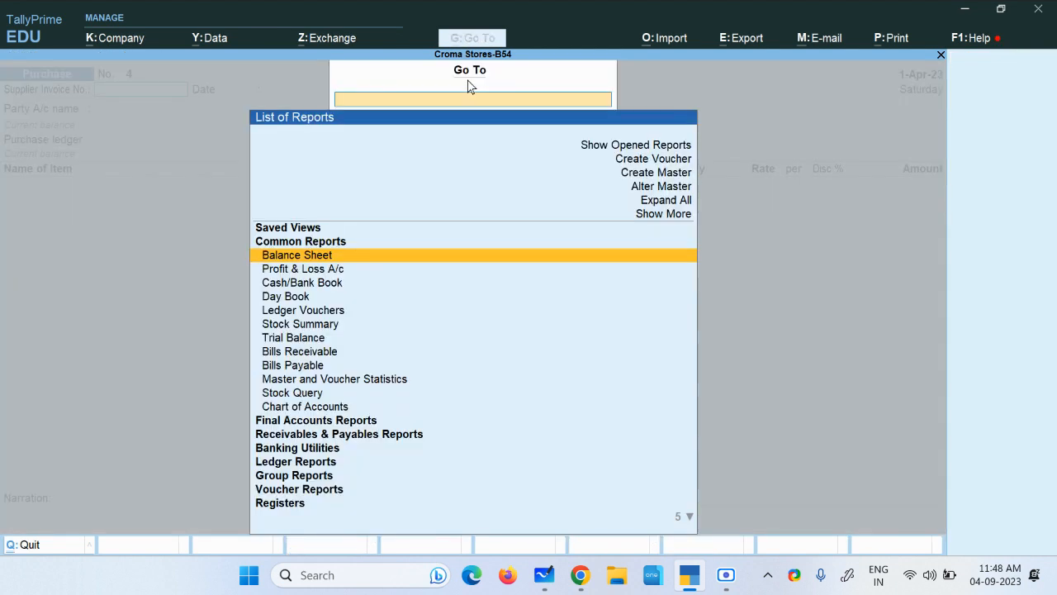
{"action": "type", "text": "Gstr"}
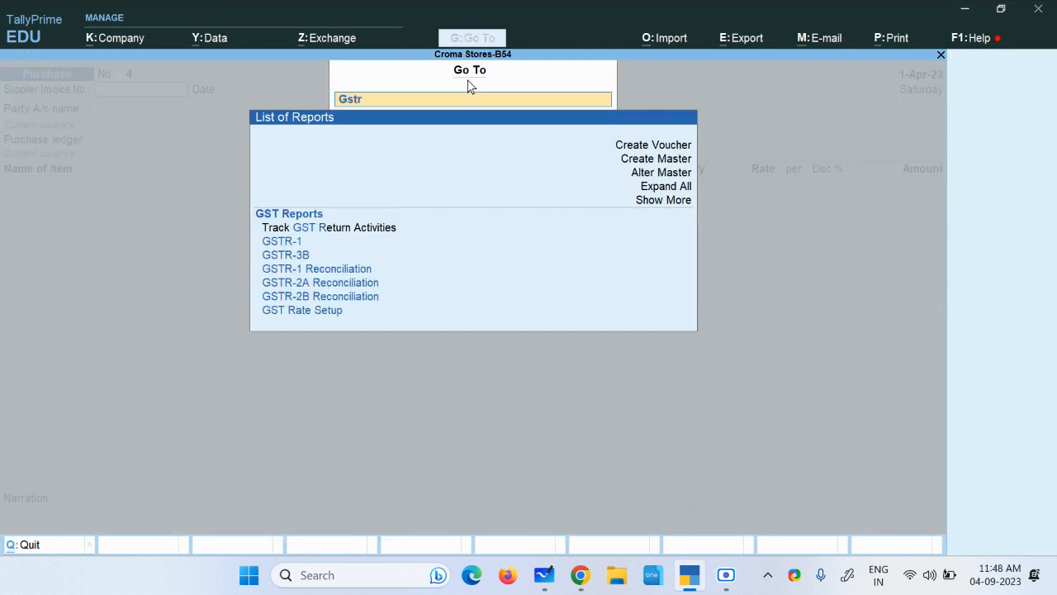
{"action": "key", "text": "Down"}
{"action": "key", "text": "Down"}
{"action": "key", "text": "Down"}
{"action": "key", "text": "Down"}
{"action": "key", "text": "Down"}
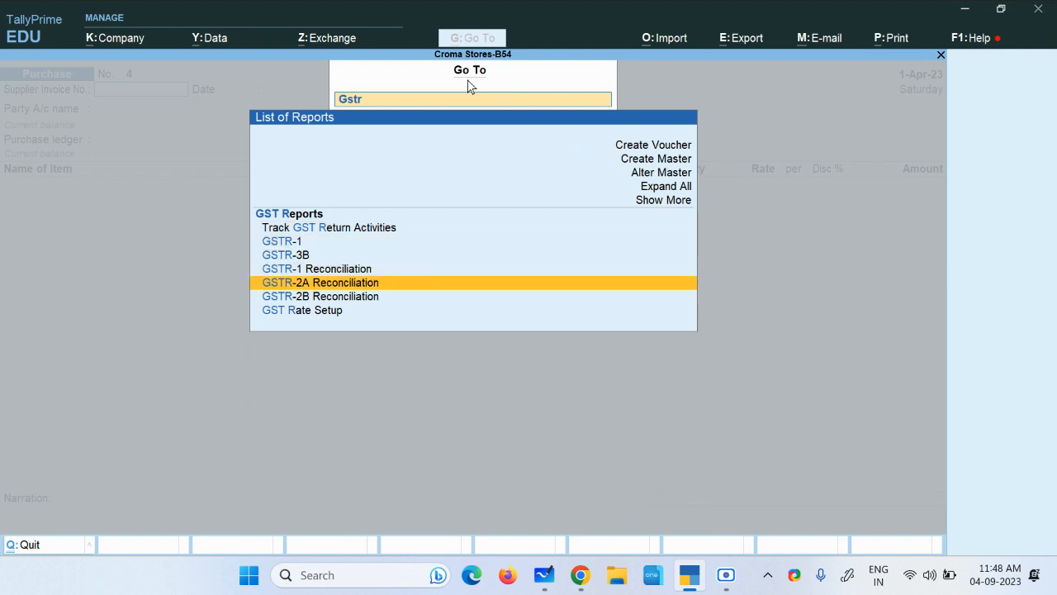
{"action": "key", "text": "Return"}
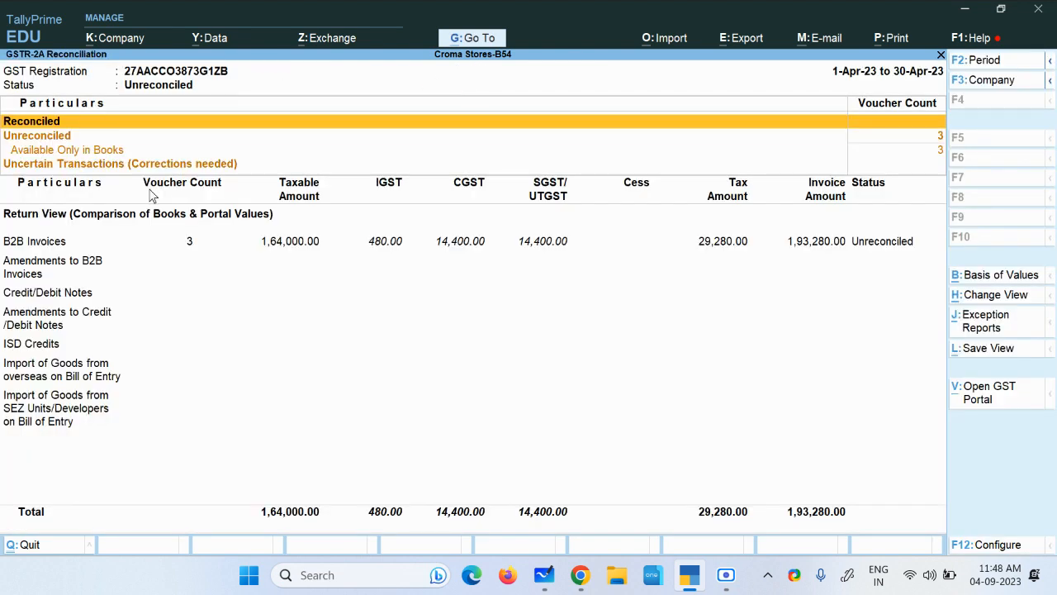
Examine the party-wise summary of B2B Invoices and return to the reconciliation report.
{"action": "left_click", "coordinate": [185, 246]}
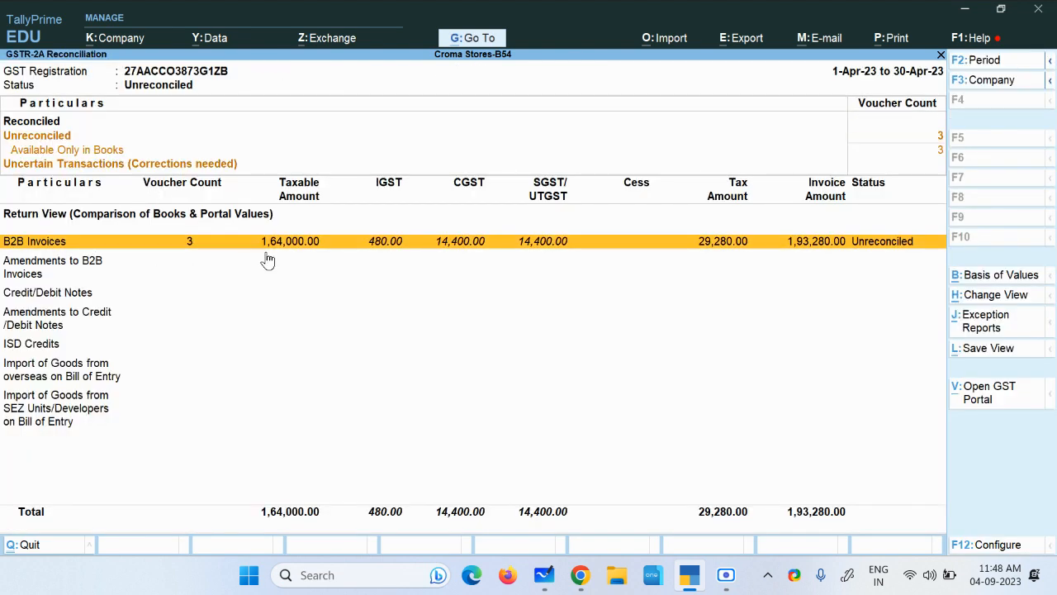
{"action": "key", "text": "Return"}
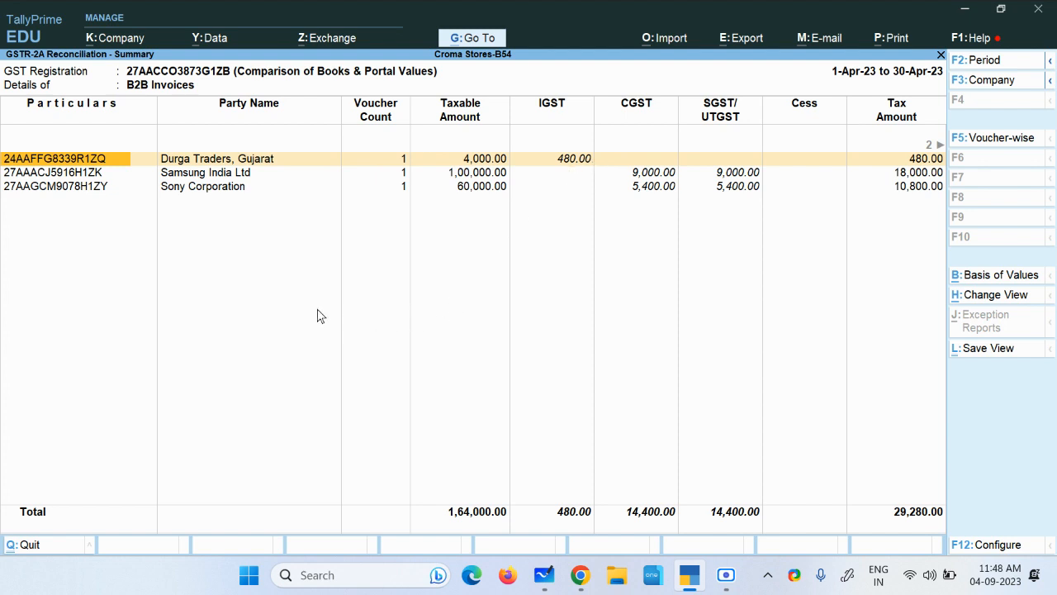
{"action": "key", "text": "Escape"}
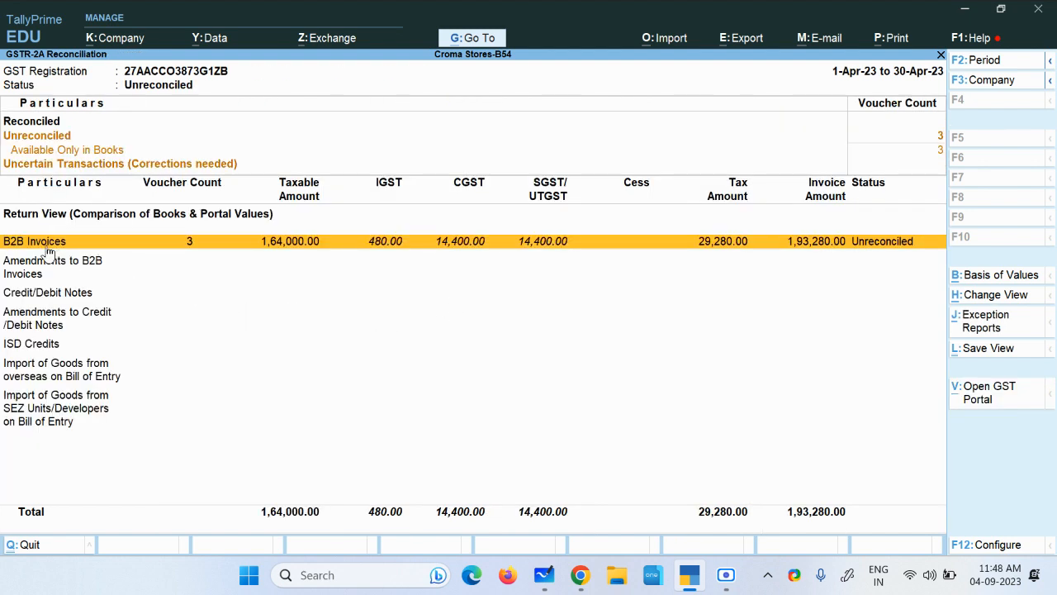
{"action": "left_click", "coordinate": [730, 587]}
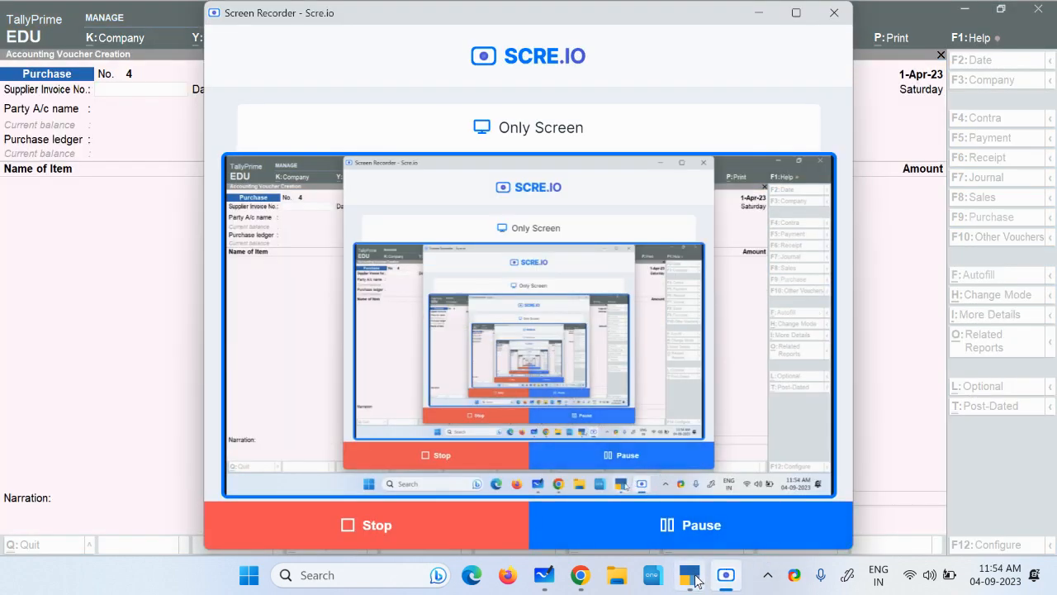
Check purchase 5 in the PDF and enter its bill number Pur/TL/MS-10 as the supplier invoice number, dated 1-Apr-23.
{"action": "left_click", "coordinate": [391, 471]}
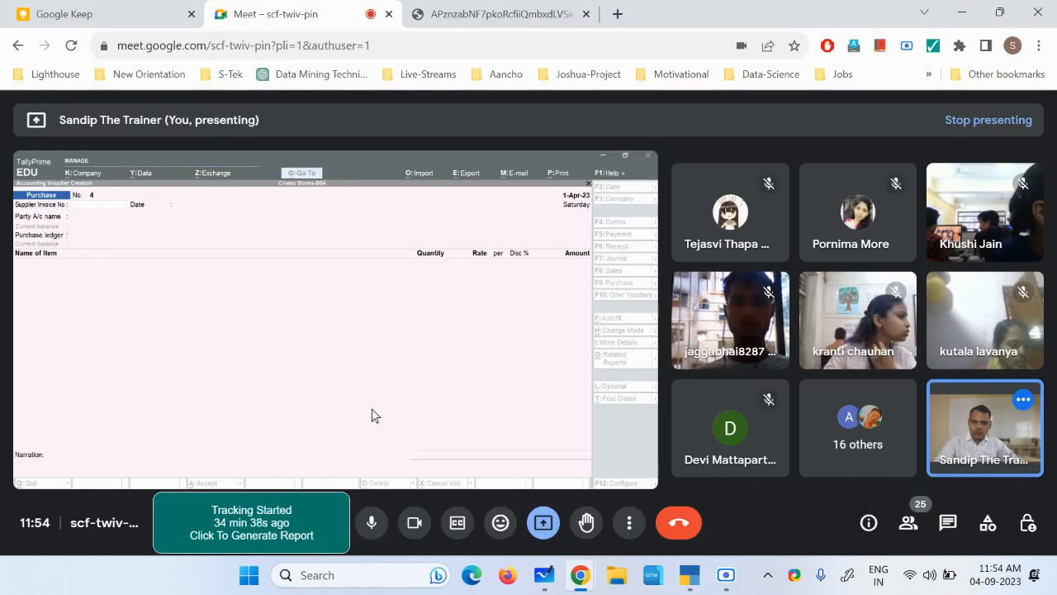
{"action": "left_click", "coordinate": [502, 10]}
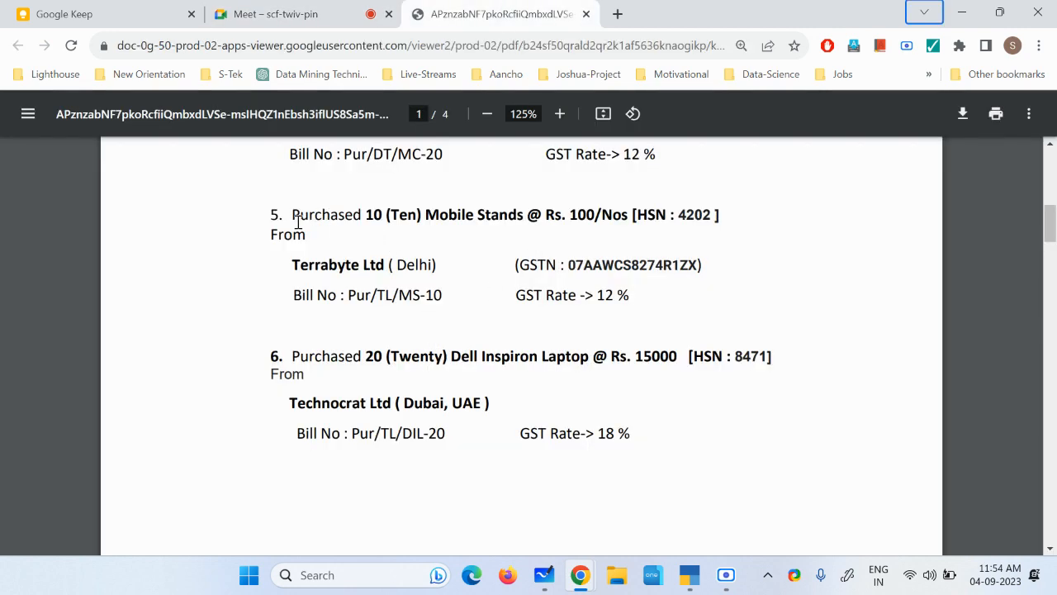
{"action": "left_click_drag", "start_coordinate": [292, 216], "coordinate": [358, 216]}
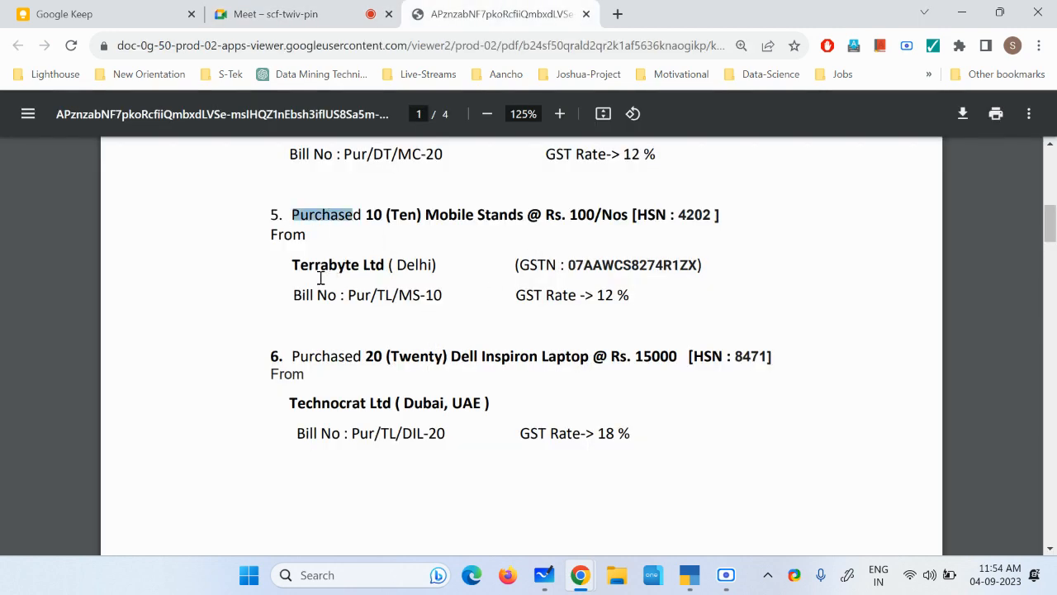
{"action": "left_click", "coordinate": [308, 214]}
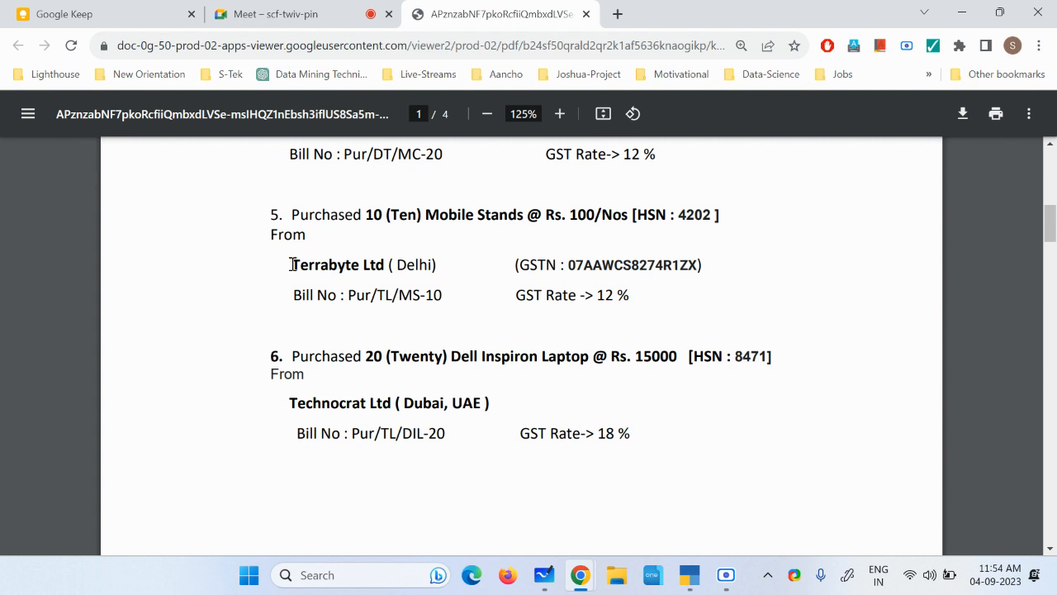
{"action": "left_click_drag", "start_coordinate": [292, 264], "coordinate": [380, 265]}
{"action": "left_click_drag", "start_coordinate": [348, 296], "coordinate": [438, 297]}
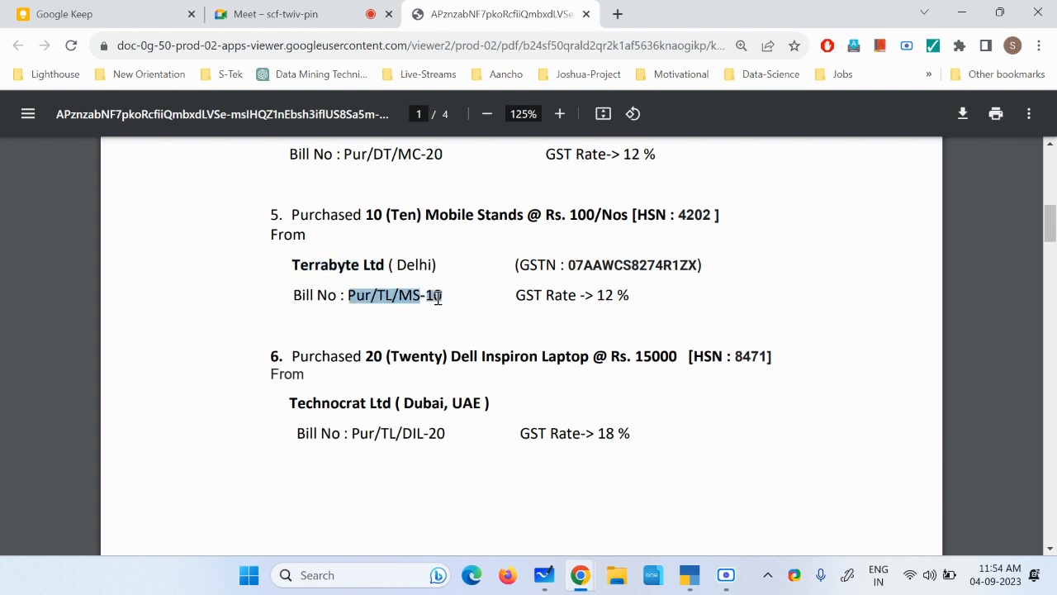
{"action": "left_click", "coordinate": [690, 575]}
{"action": "key", "text": "ctrl+alt+v"}
{"action": "key", "text": "Return"}
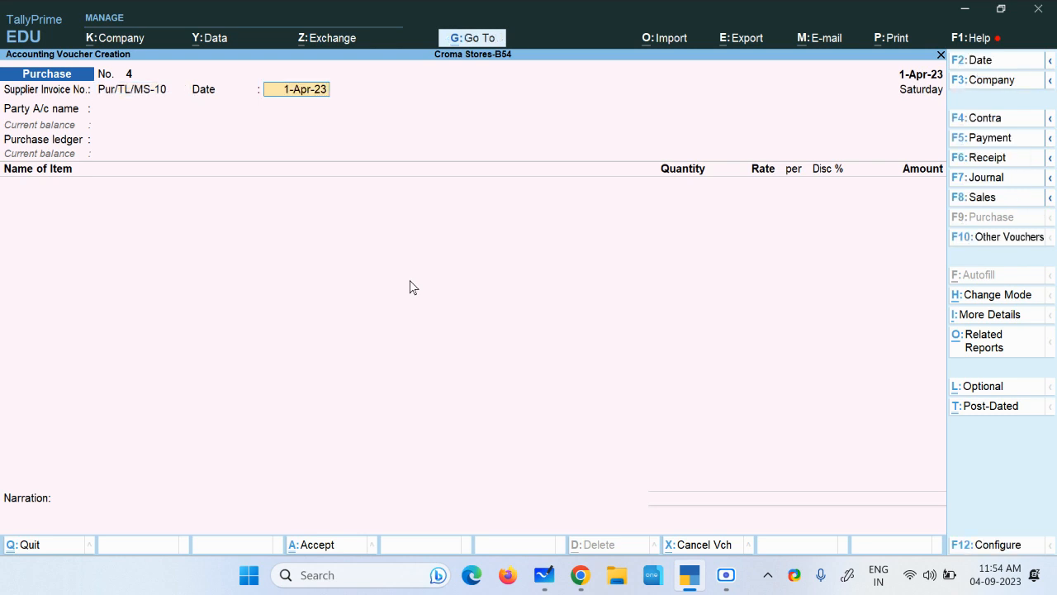
{"action": "key", "text": "Return"}
Create a party ledger named Terrabyte Ltd ( Delhi), copied from the PDF, under Sundry Creditors.
{"action": "key", "text": "alt+c"}
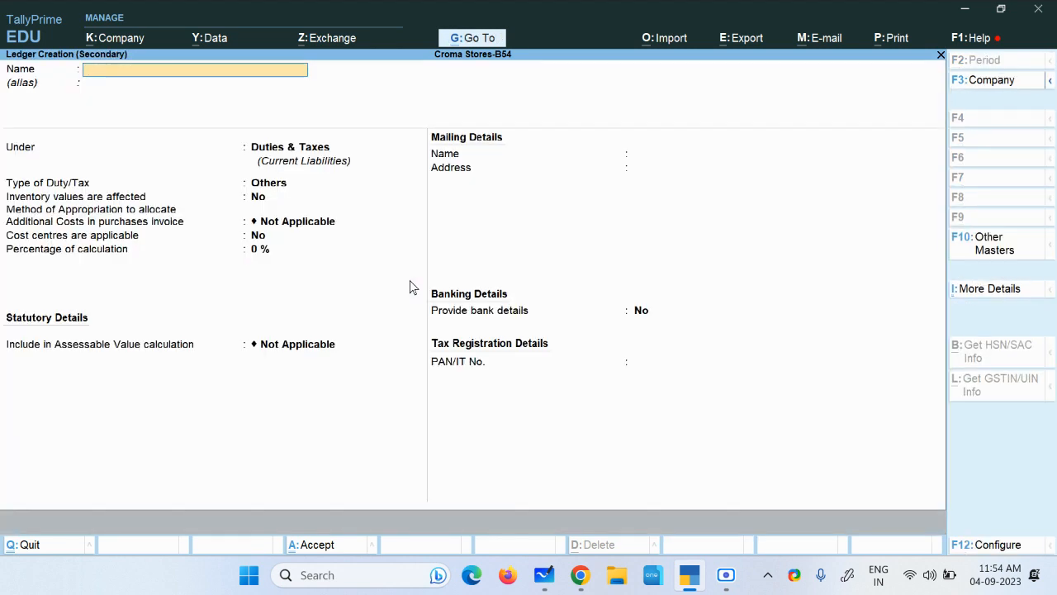
{"action": "key", "text": "alt+Tab"}
{"action": "left_click_drag", "start_coordinate": [289, 264], "coordinate": [438, 266]}
{"action": "key", "text": "ctrl+c"}
{"action": "key", "text": "alt+Tab"}
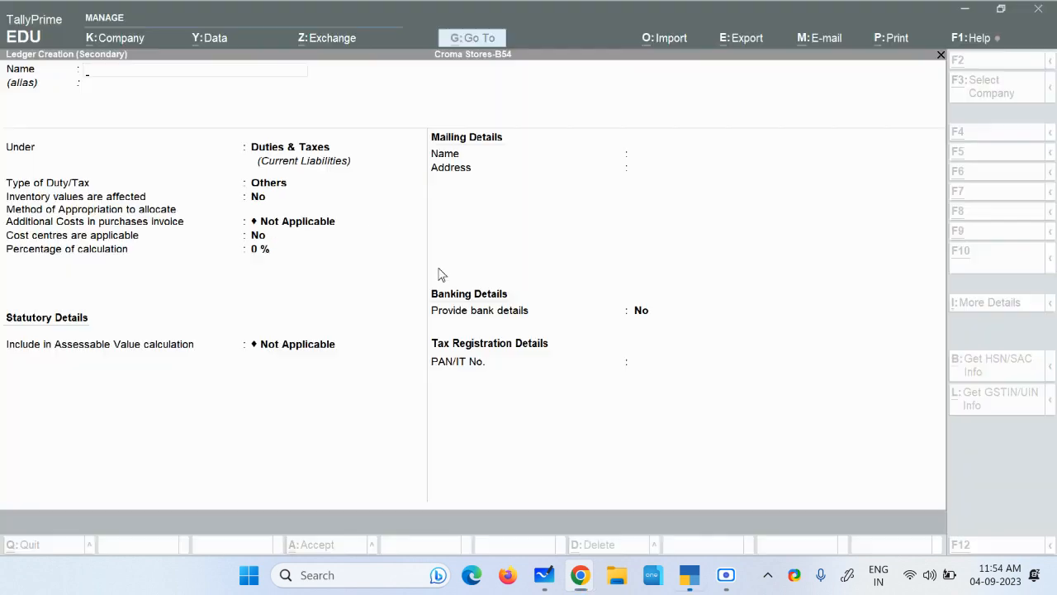
{"action": "key", "text": "ctrl+alt+v"}
{"action": "key", "text": "Return"}
{"action": "key", "text": "Return"}
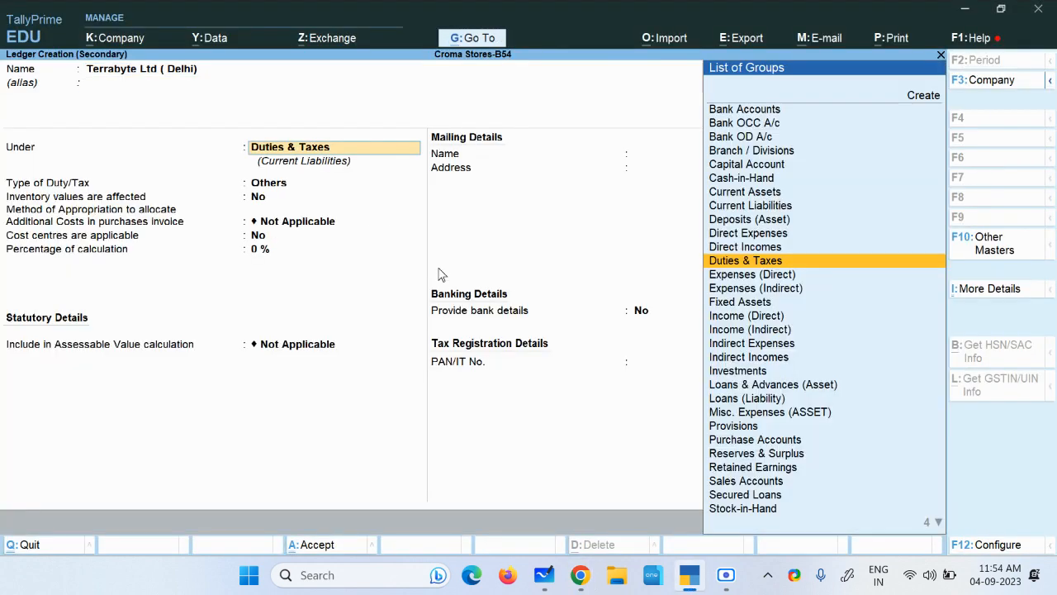
{"action": "type", "text": "Sun"}
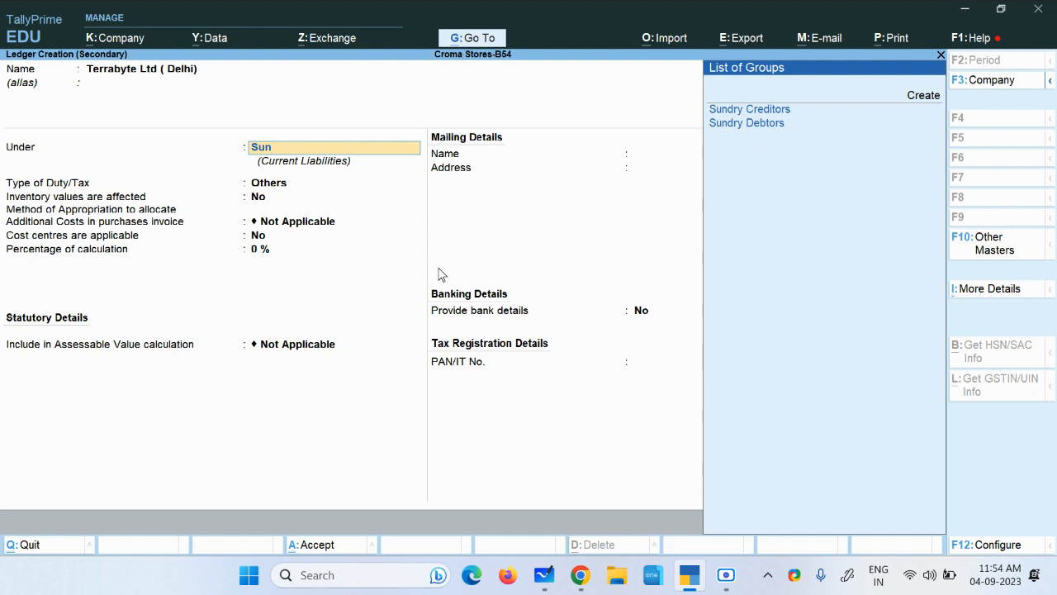
{"action": "key", "text": "Return"}
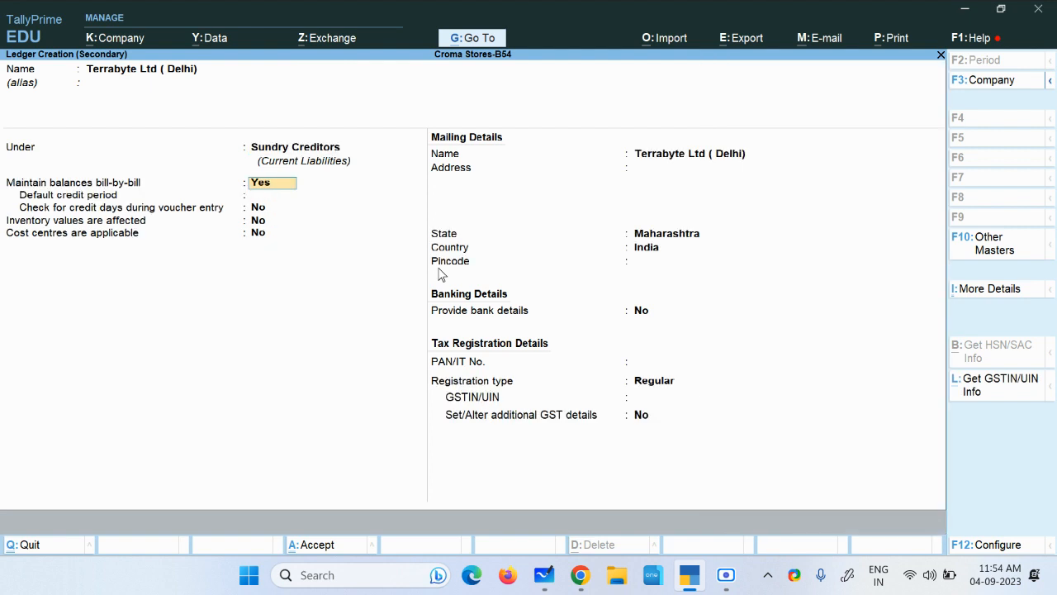
Maintain the party ledger's balances bill-by-bill with a default credit period of 30 days and keep the proposed mailing name.
{"action": "key", "text": "Return"}
{"action": "type", "text": "3"}
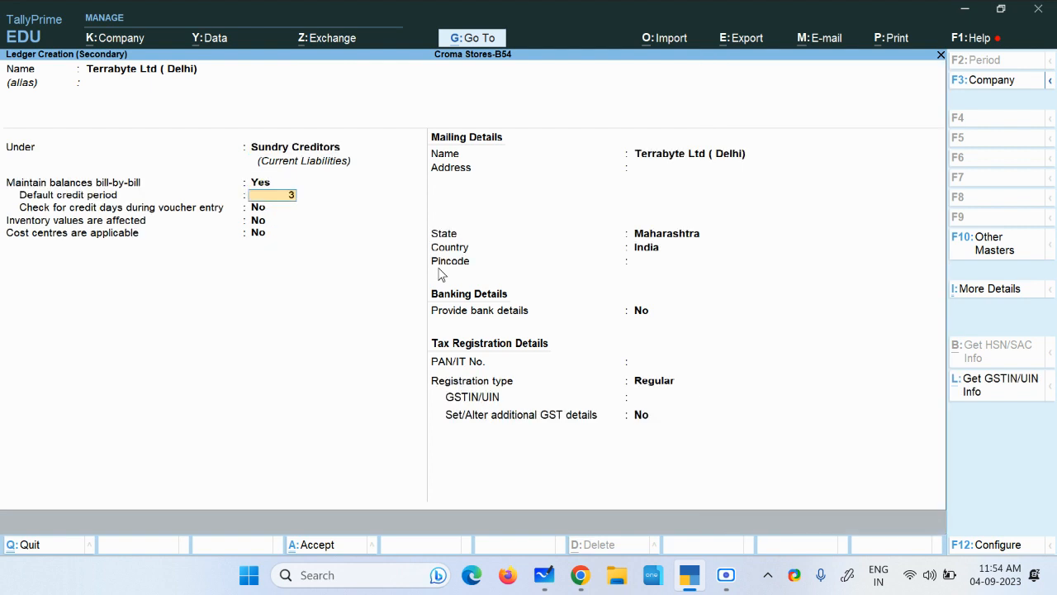
{"action": "type", "text": "0"}
{"action": "key", "text": "Return"}
{"action": "key", "text": "Return"}
{"action": "key", "text": "Return"}
{"action": "key", "text": "Return"}
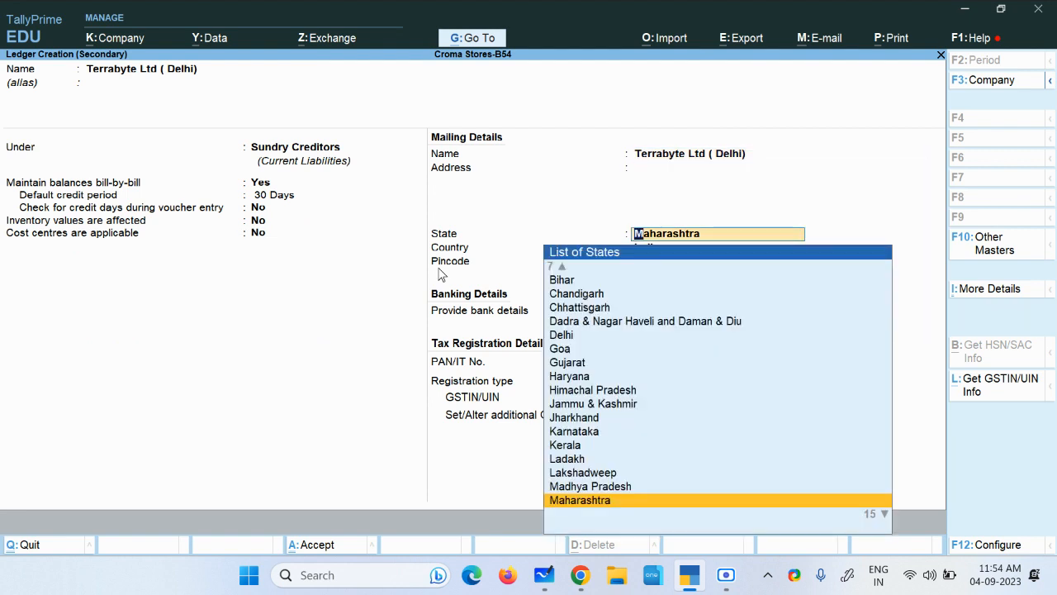
{"action": "type", "text": "New"}
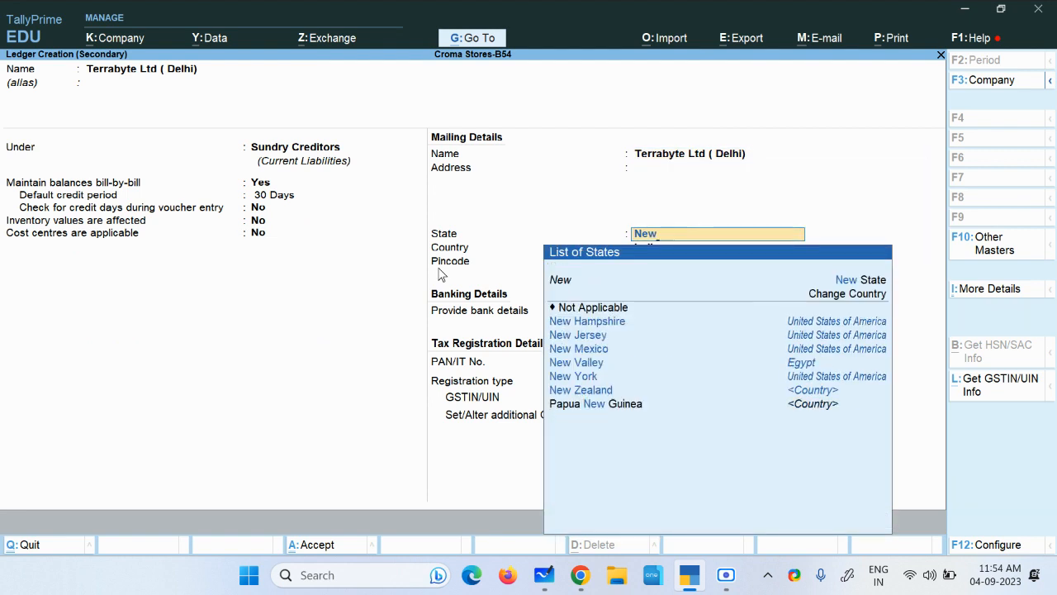
{"action": "key", "text": "BackSpace"}
{"action": "key", "text": "BackSpace"}
{"action": "key", "text": "BackSpace"}
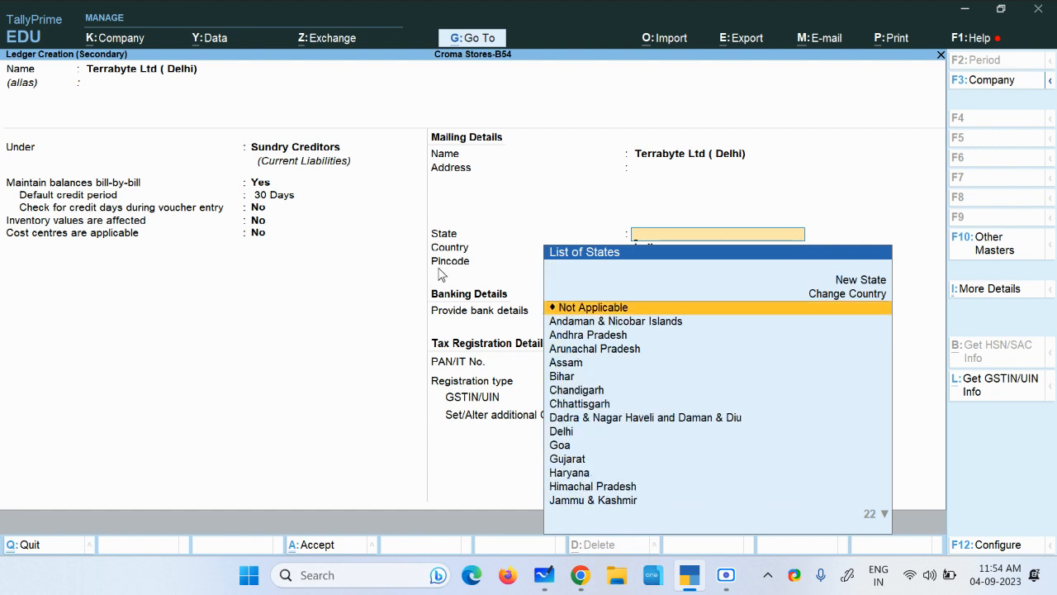
Set the party ledger's state to Delhi, leaving pincode and PAN blank, bank details at No and registration type at Regular.
{"action": "key", "text": "Down"}
{"action": "key", "text": "Down"}
{"action": "key", "text": "Down"}
{"action": "key", "text": "Down"}
{"action": "key", "text": "Down"}
{"action": "key", "text": "Down"}
{"action": "key", "text": "Down"}
{"action": "key", "text": "Down"}
{"action": "key", "text": "Down"}
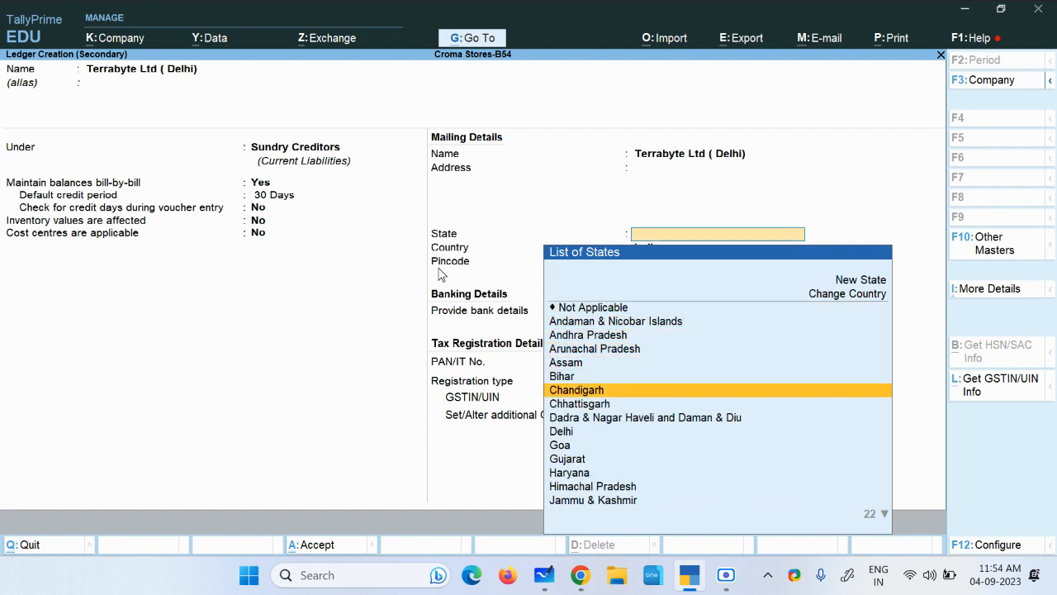
{"action": "key", "text": "Return"}
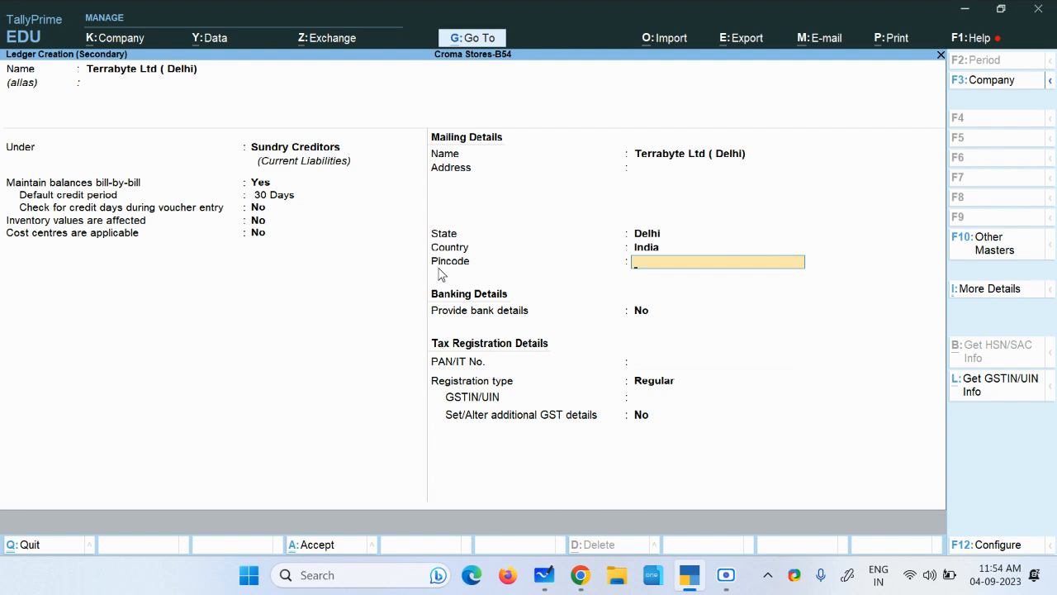
{"action": "key", "text": "Return"}
{"action": "key", "text": "Return"}
{"action": "key", "text": "Return"}
{"action": "key", "text": "Return"}
Copy the supplier's GSTIN from purchase 5 in the PDF into the ledger's GSTIN/UIN field and save the ledger.
{"action": "key", "text": "alt+Tab"}
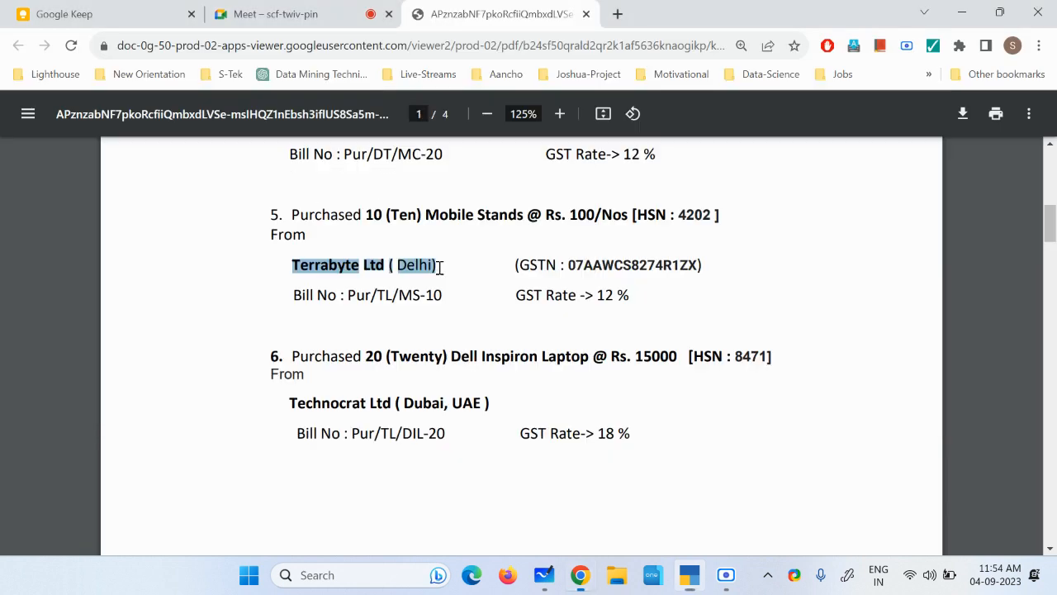
{"action": "left_click_drag", "start_coordinate": [570, 269], "coordinate": [698, 272]}
{"action": "key", "text": "ctrl+c"}
{"action": "key", "text": "alt+Tab"}
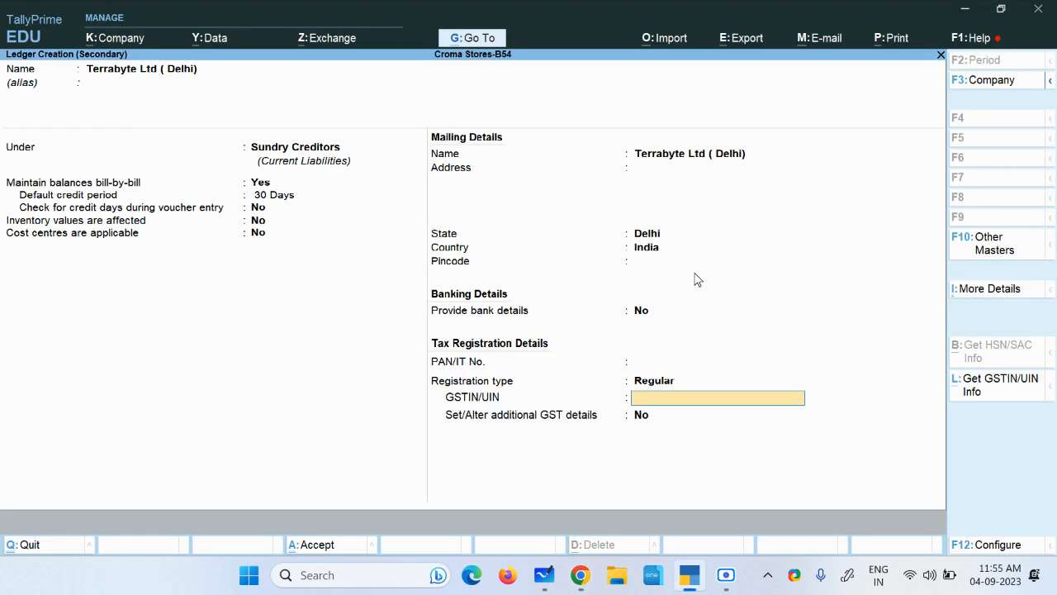
{"action": "key", "text": "ctrl+alt+v"}
{"action": "key", "text": "ctrl+a"}
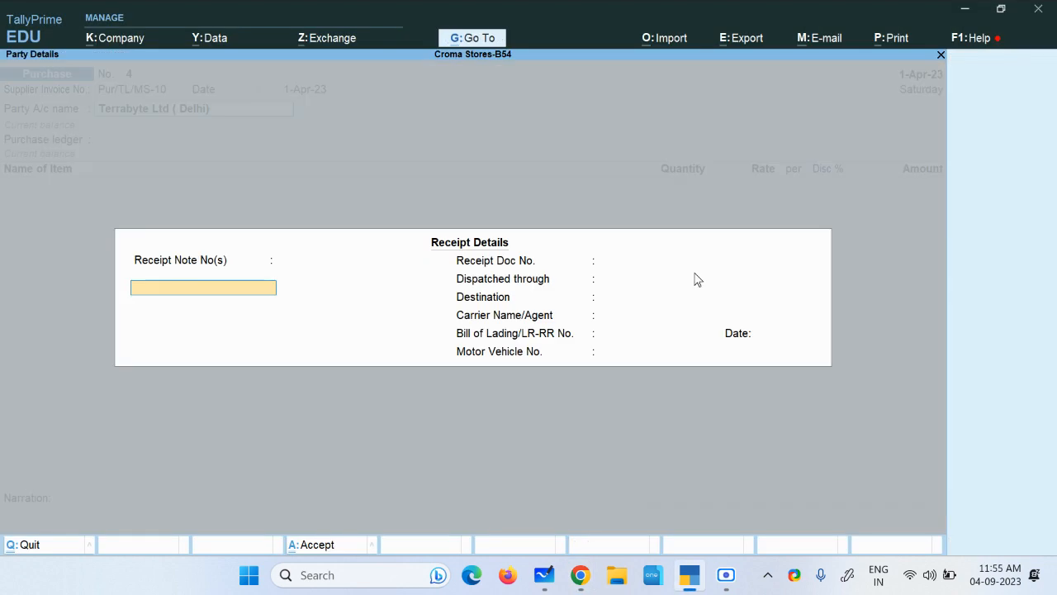
Accept the proposed receipt and party details and choose Purchase Goods-Interstate-12% as the purchase ledger.
{"action": "key", "text": "ctrl+a"}
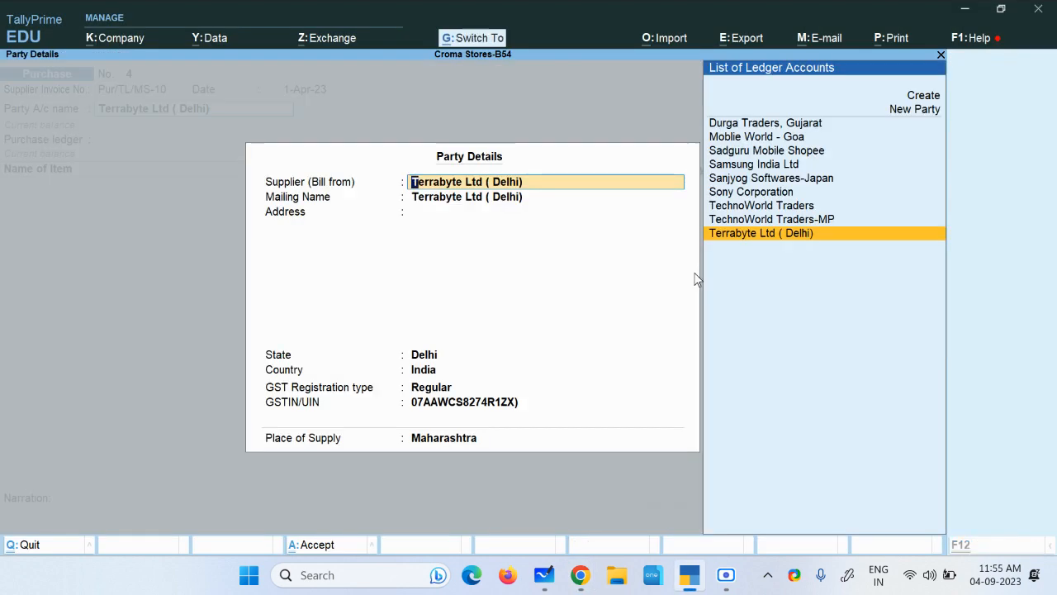
{"action": "key", "text": "ctrl+a"}
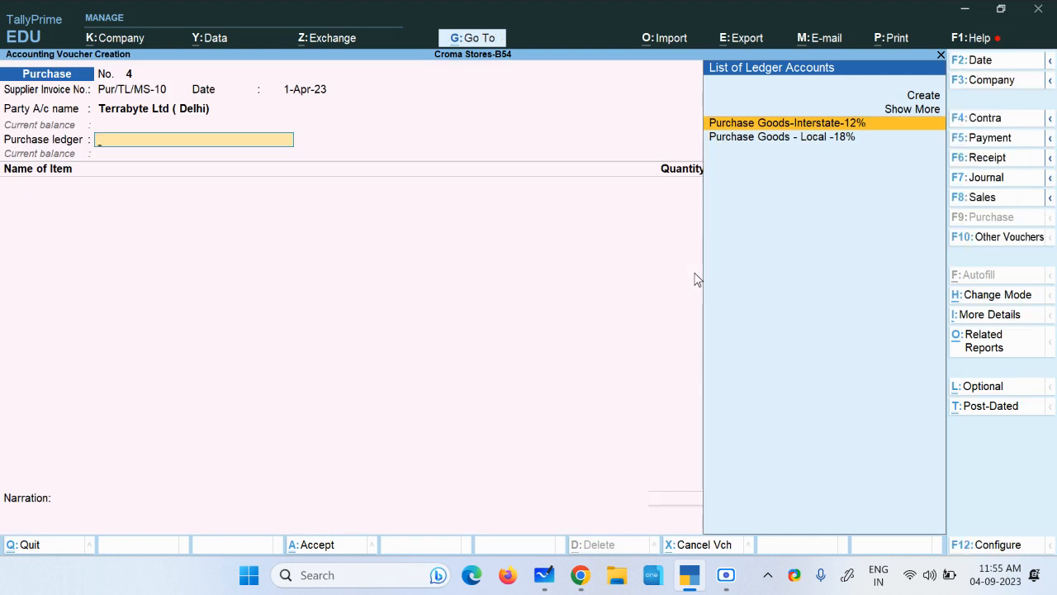
{"action": "key", "text": "Down"}
{"action": "key", "text": "Up"}
{"action": "key", "text": "Return"}
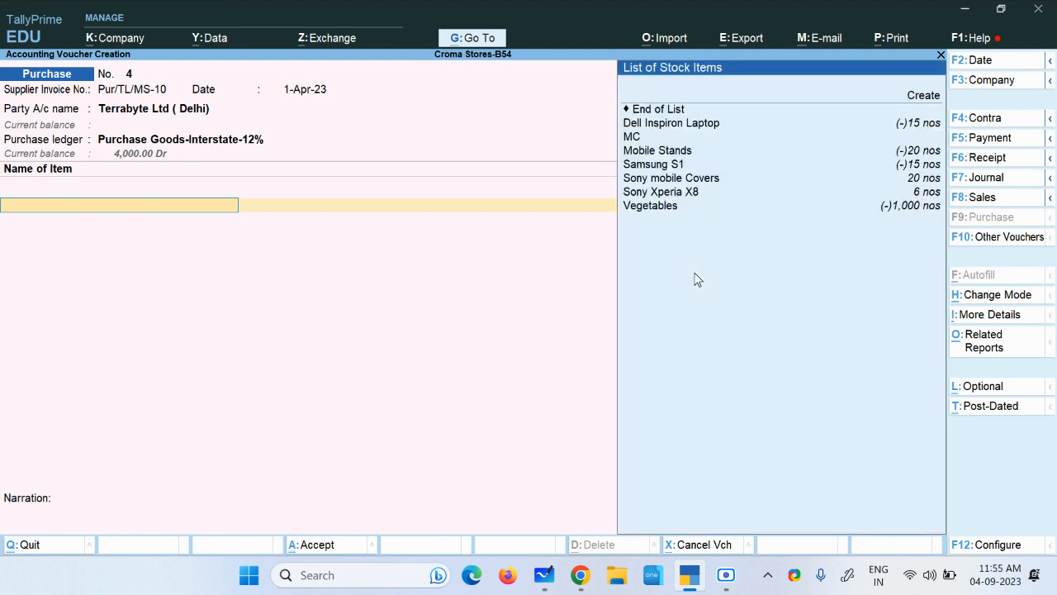
Choose Mobile Stands as the stock item in the purchase voucher.
{"action": "key", "text": "Down"}
{"action": "key", "text": "Down"}
{"action": "key", "text": "Down"}
{"action": "key", "text": "Down"}
{"action": "key", "text": "Down"}
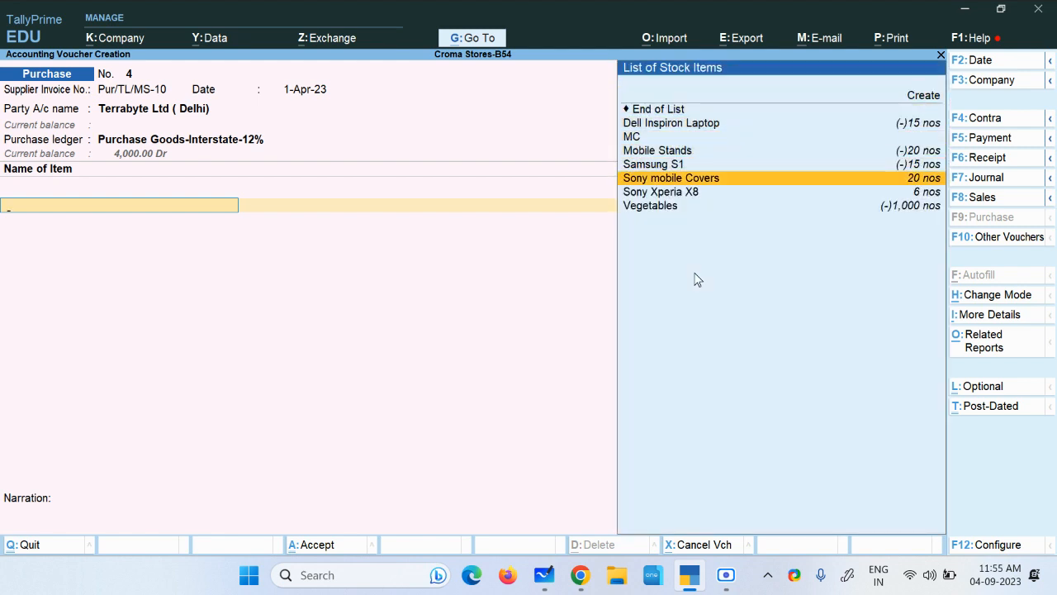
{"action": "key", "text": "Up"}
{"action": "key", "text": "Up"}
{"action": "key", "text": "Return"}
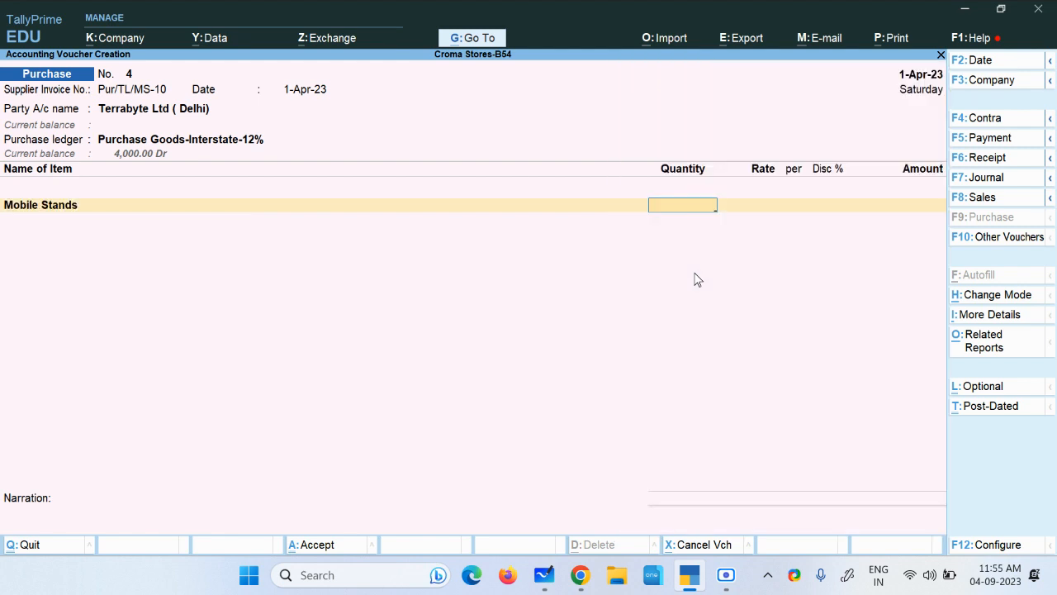
Enter a quantity of 10 nos at a rate of 100 for Mobile Stands, checked against purchase 5 in the PDF.
{"action": "key", "text": "alt+Tab"}
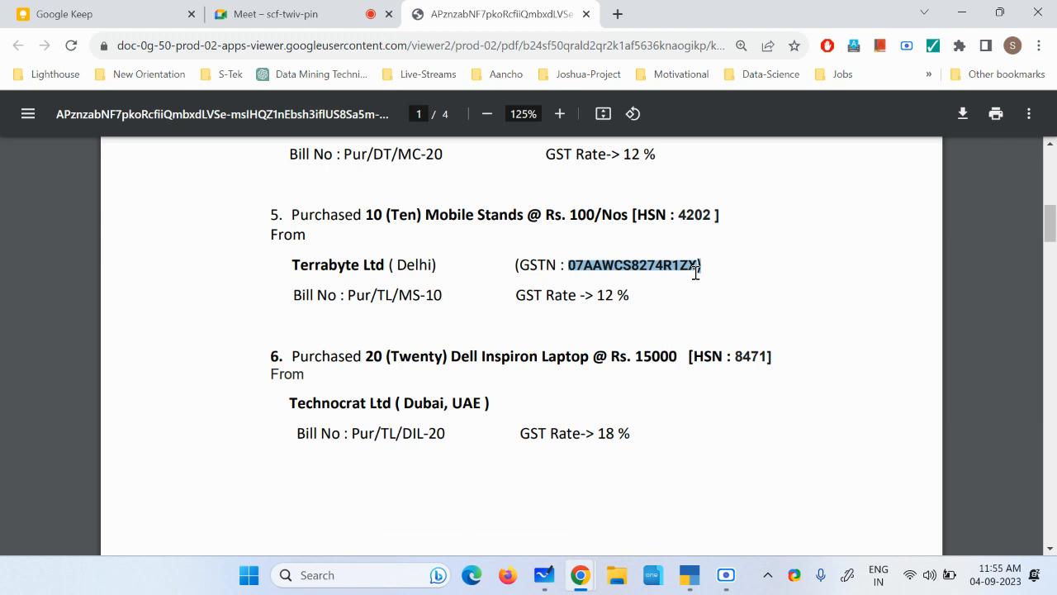
{"action": "key", "text": "alt+Tab"}
{"action": "key", "text": "Return"}
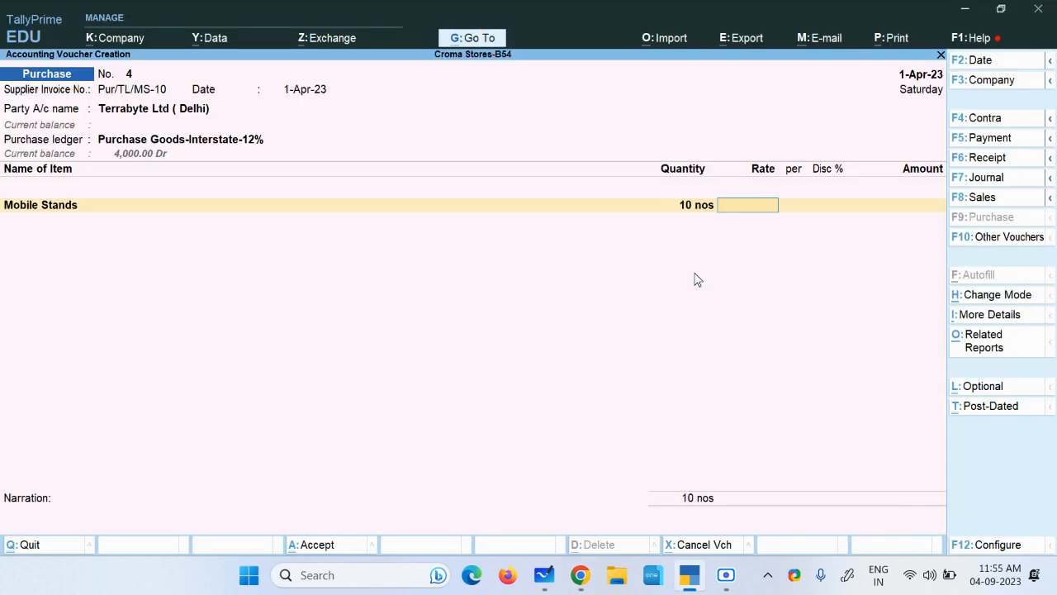
{"action": "key", "text": "alt+Tab"}
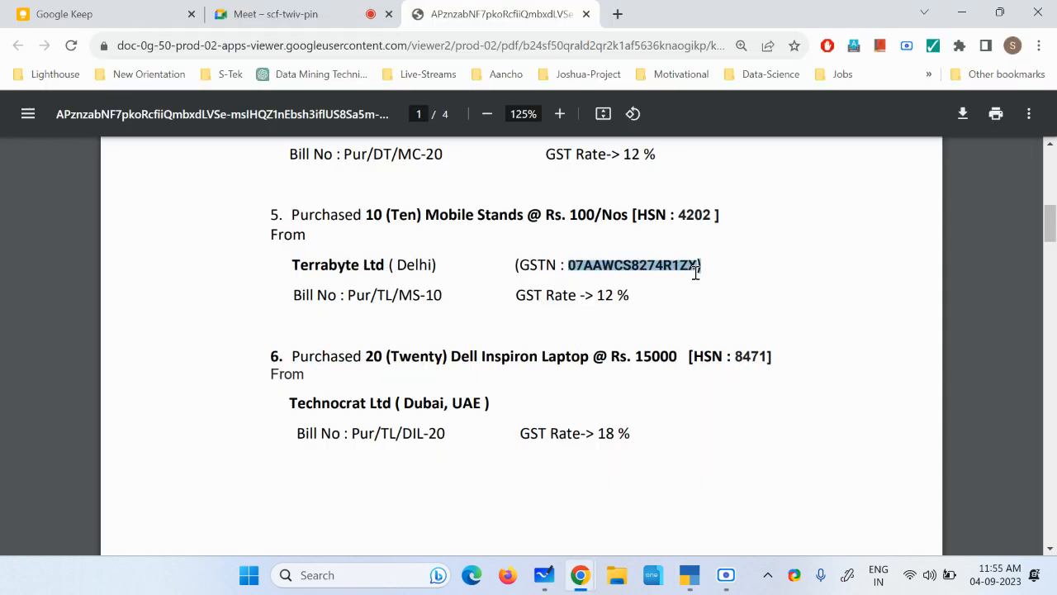
{"action": "key", "text": "alt+Tab"}
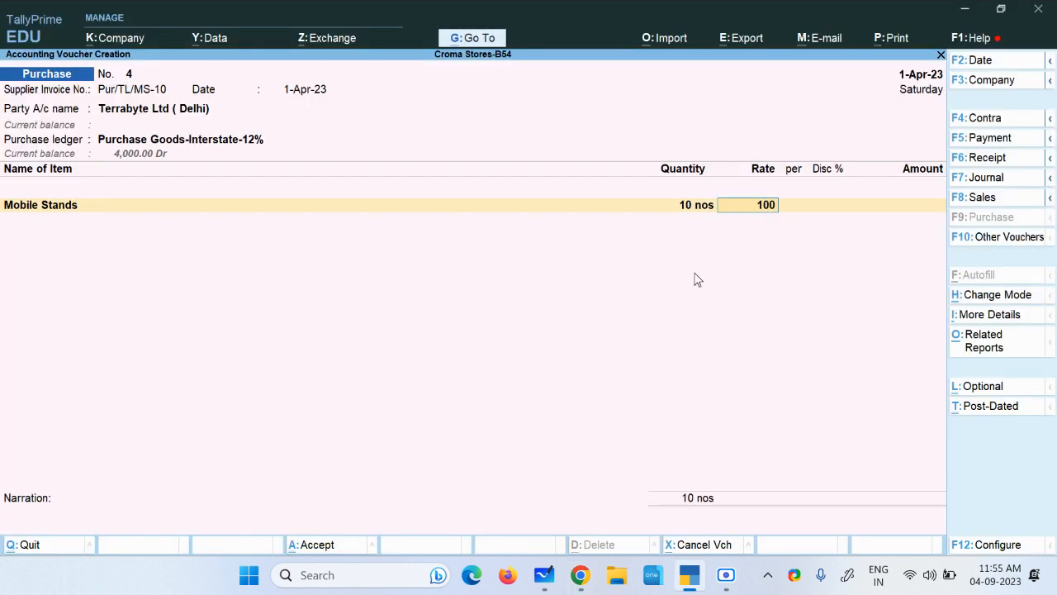
{"action": "type", "text": "100"}
{"action": "key", "text": "Return"}
{"action": "key", "text": "Return"}
{"action": "key", "text": "Return"}
{"action": "key", "text": "Return"}
{"action": "key", "text": "Return"}
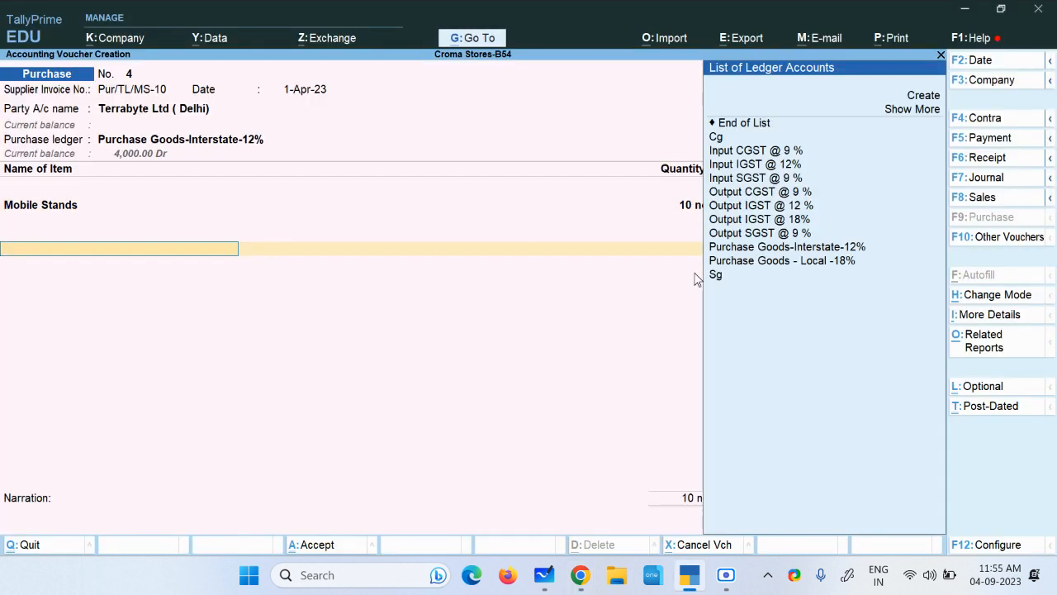
Add the Input IGST @ 12% tax ledger below the item and end the voucher's ledger entries.
{"action": "key", "text": "Down"}
{"action": "key", "text": "Down"}
{"action": "key", "text": "Down"}
{"action": "key", "text": "Down"}
{"action": "key", "text": "Down"}
{"action": "key", "text": "Up"}
{"action": "key", "text": "Up"}
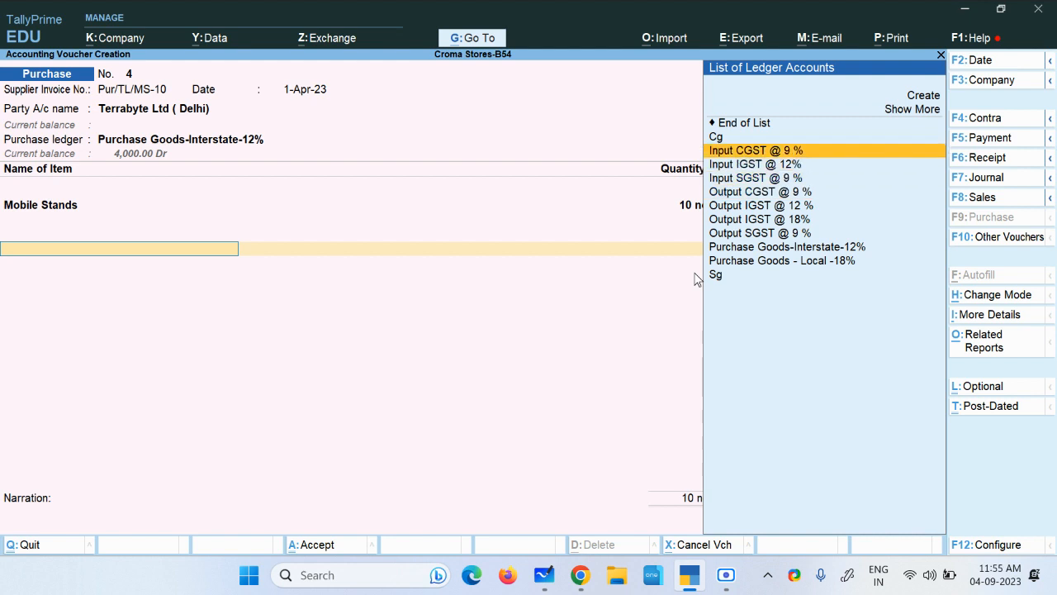
{"action": "key", "text": "Down"}
{"action": "key", "text": "Down"}
{"action": "key", "text": "Down"}
{"action": "key", "text": "Down"}
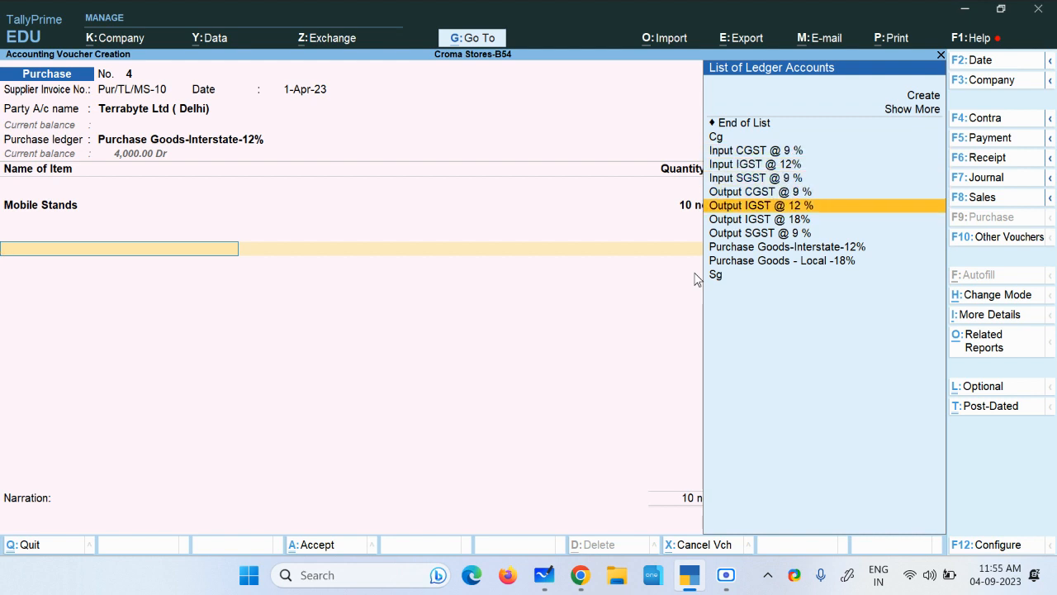
{"action": "key", "text": "Up"}
{"action": "key", "text": "Up"}
{"action": "key", "text": "Up"}
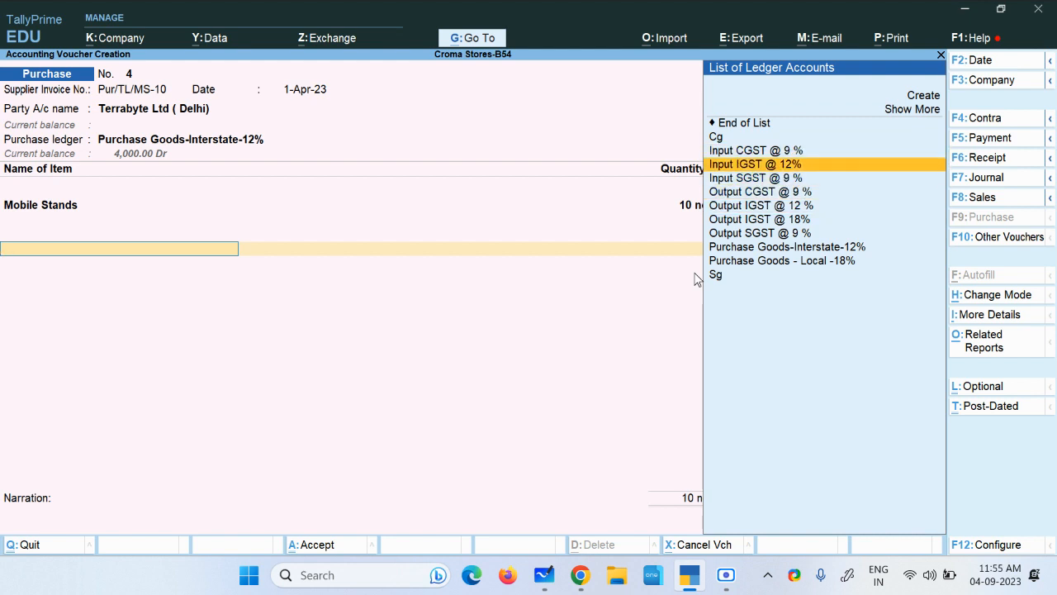
{"action": "key", "text": "Return"}
{"action": "key", "text": "Return"}
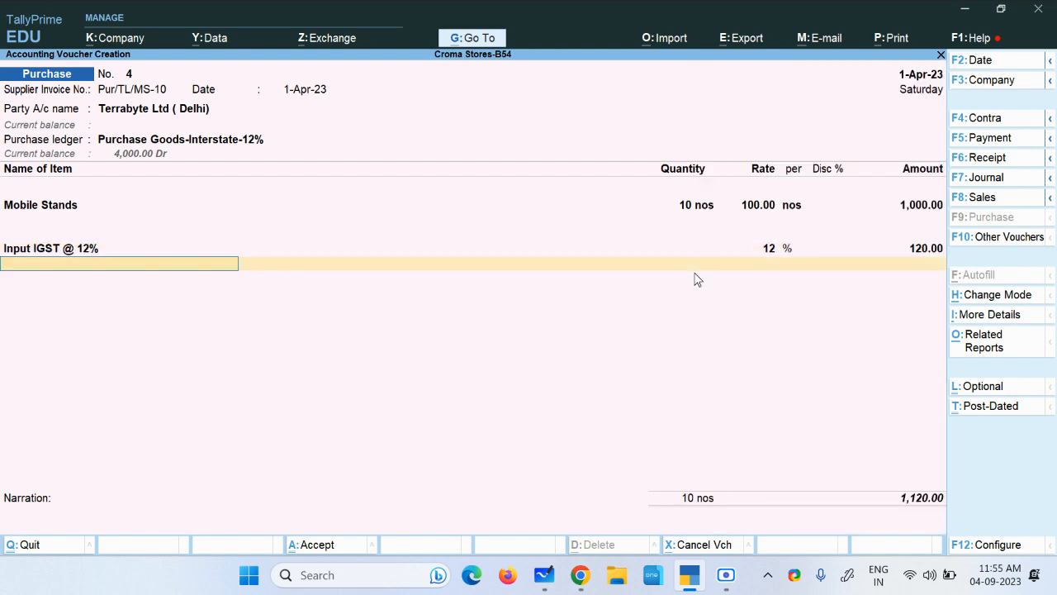
{"action": "key", "text": "Return"}
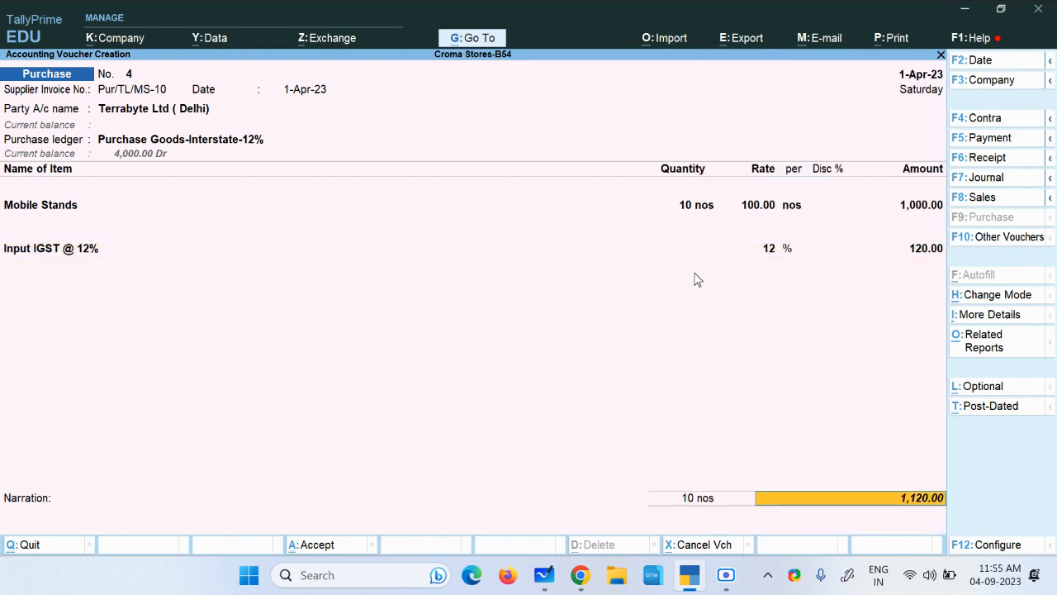
Switch to the PDF and examine purchase 6's item, quantity, rate, HSN code and supplier.
{"action": "left_click", "coordinate": [726, 575]}
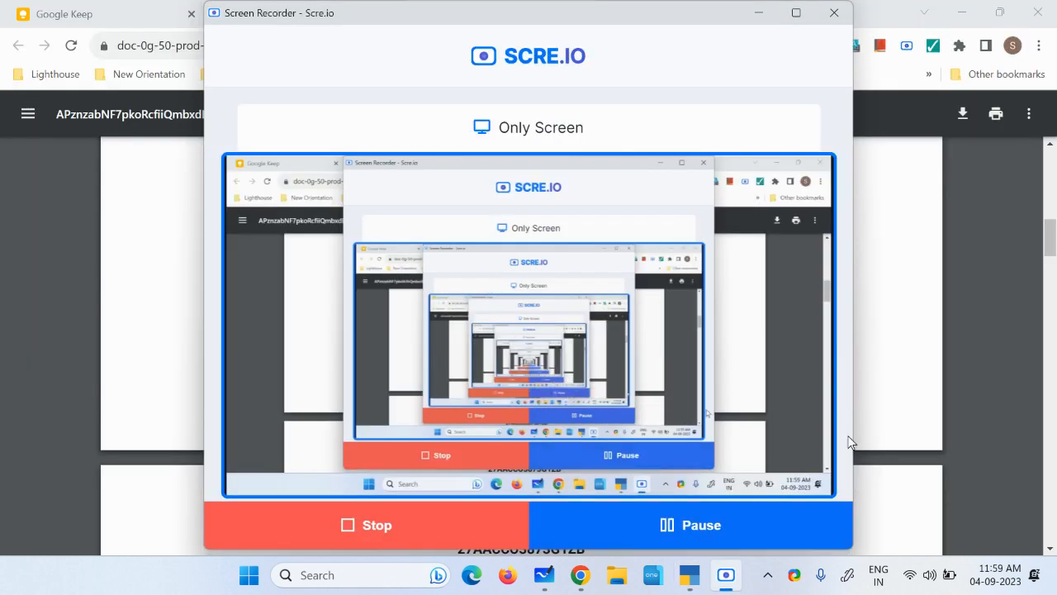
{"action": "left_click", "coordinate": [869, 439]}
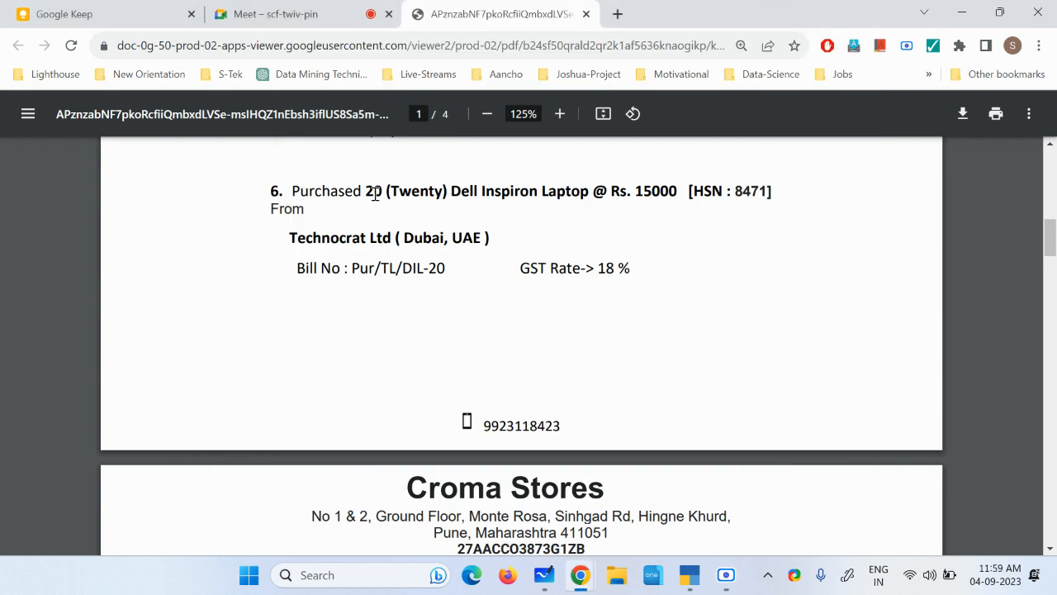
{"action": "left_click_drag", "start_coordinate": [368, 192], "coordinate": [767, 193]}
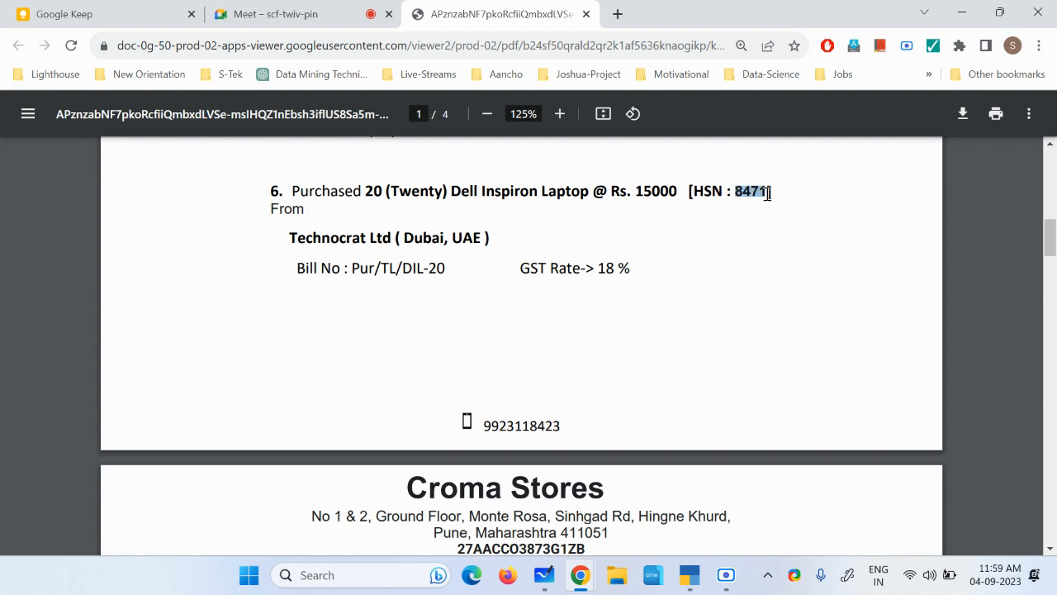
{"action": "left_click_drag", "start_coordinate": [284, 237], "coordinate": [391, 238]}
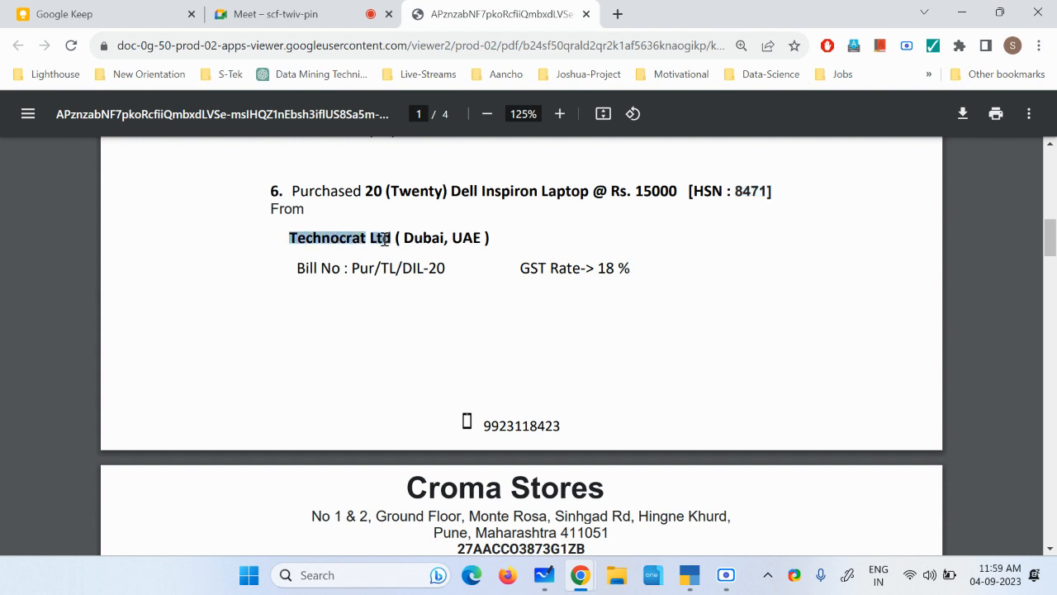
Copy "Technocrat Ltd ( Dubai," from the PDF and name a new supplier ledger with it under Sundry Creditors from TallyPrime's purchase voucher.
{"action": "left_click", "coordinate": [310, 238]}
{"action": "left_click_drag", "start_coordinate": [286, 237], "coordinate": [447, 239]}
{"action": "key", "text": "ctrl+c"}
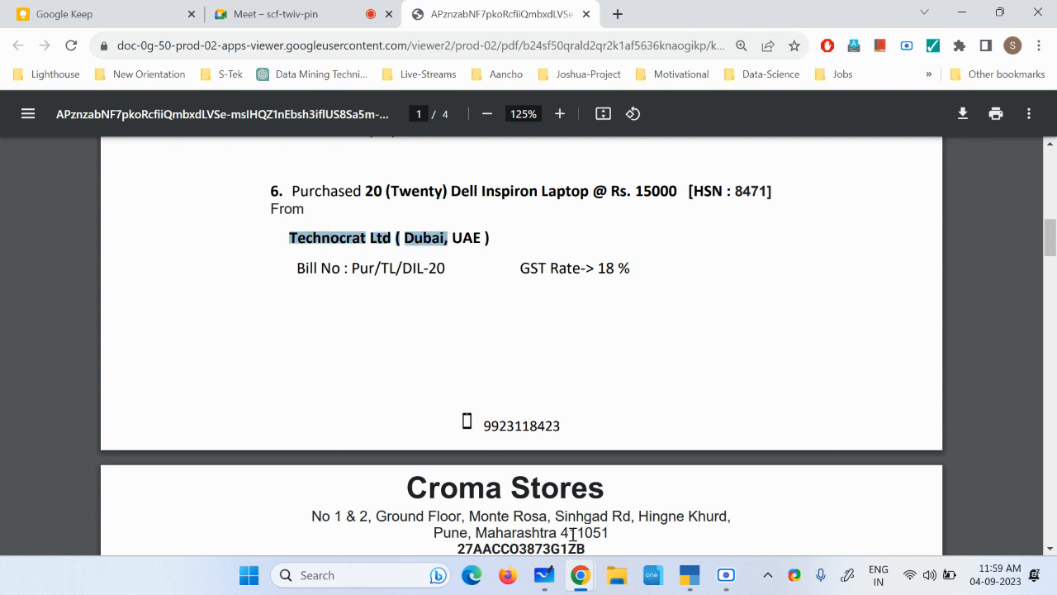
{"action": "left_click", "coordinate": [690, 575]}
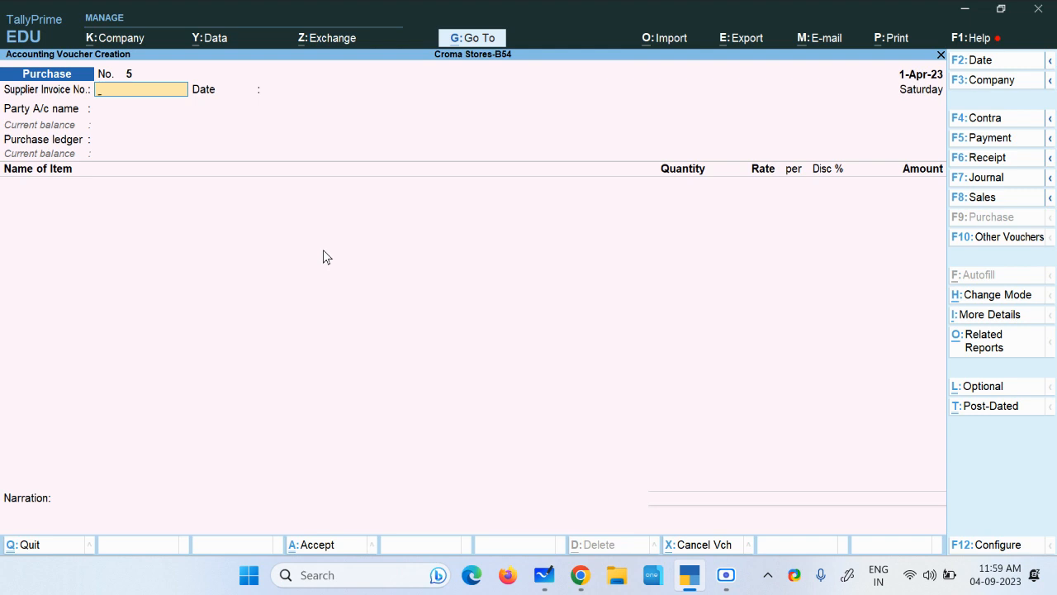
{"action": "key", "text": "Return"}
{"action": "key", "text": "Return"}
{"action": "key", "text": "alt+c"}
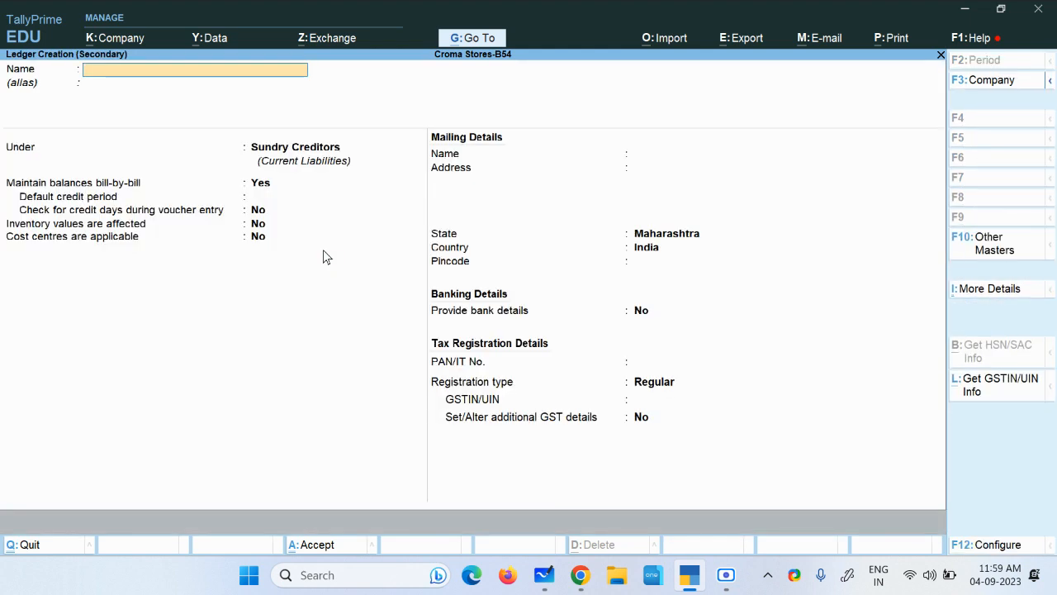
{"action": "key", "text": "ctrl+v"}
{"action": "key", "text": "Return"}
{"action": "key", "text": "Return"}
{"action": "key", "text": "Return"}
{"action": "key", "text": "Return"}
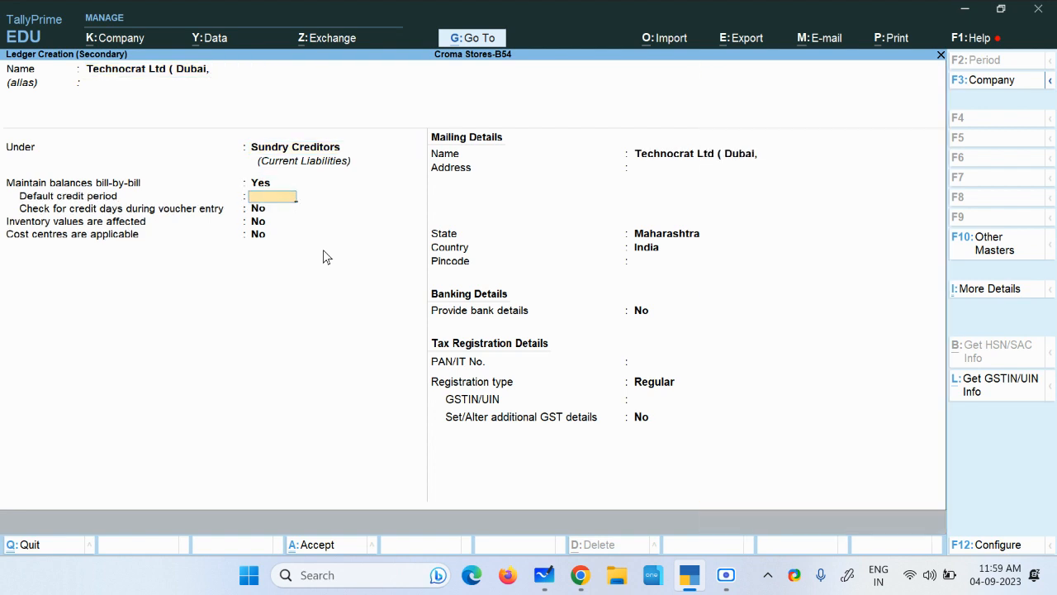
Set the supplier ledger's default credit period to 30 days, leaving the remaining balance options and address at their defaults.
{"action": "type", "text": "30"}
{"action": "key", "text": "Return"}
{"action": "key", "text": "Return"}
{"action": "key", "text": "Return"}
{"action": "key", "text": "Return"}
{"action": "key", "text": "Return"}
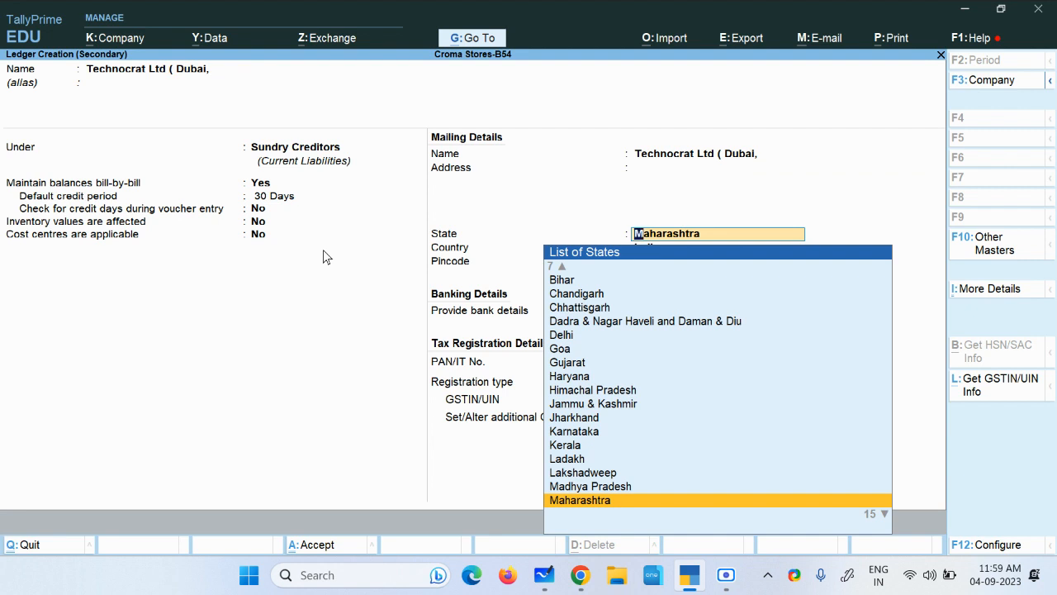
Set the supplier's country to UAE and its emirate to Dubai.
{"action": "type", "text": "Ua"}
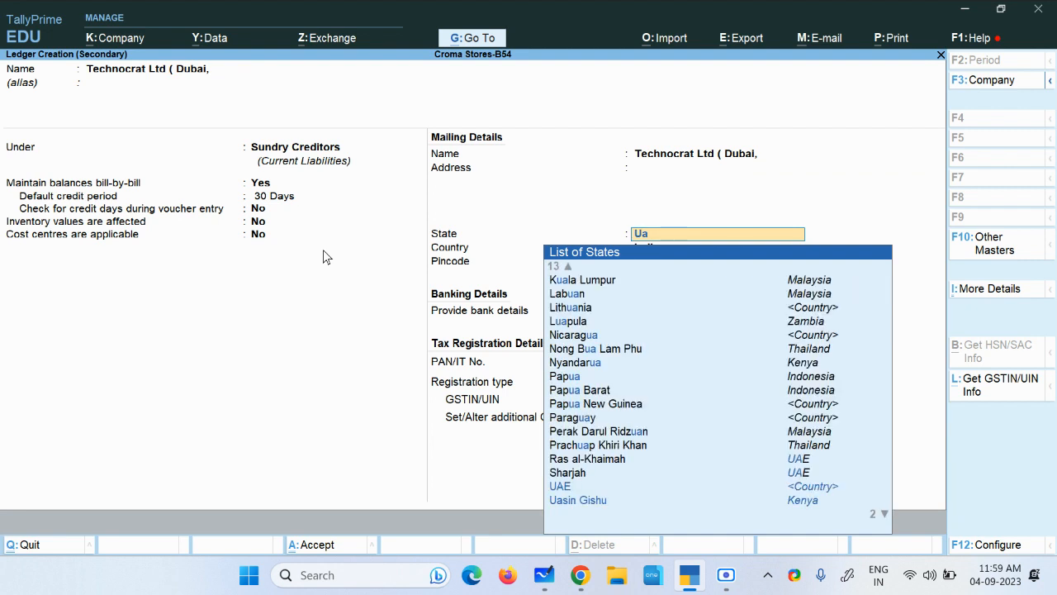
{"action": "type", "text": "e"}
{"action": "key", "text": "Return"}
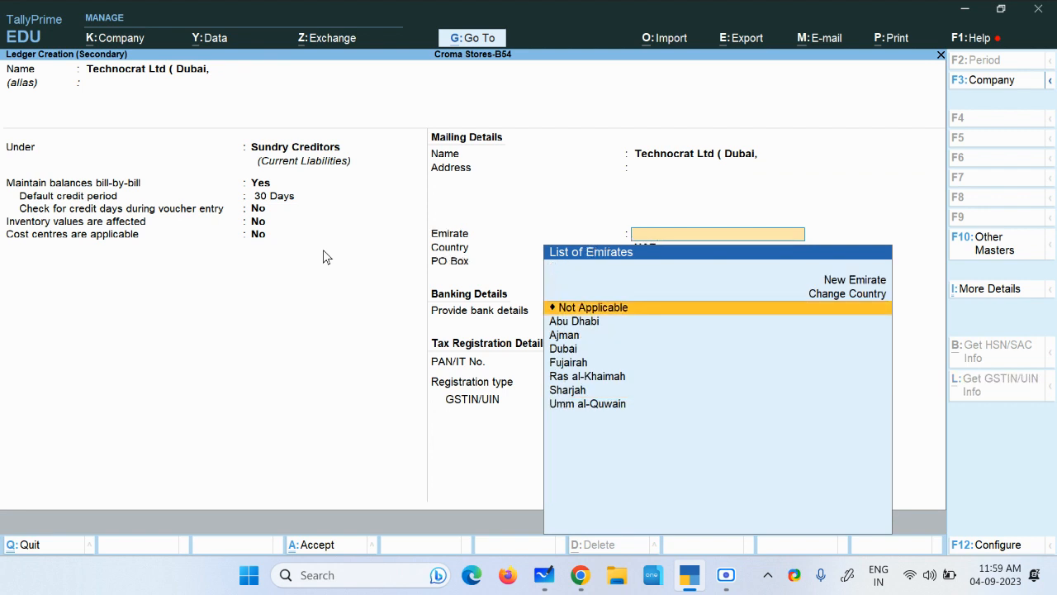
{"action": "key", "text": "Down"}
{"action": "key", "text": "Down"}
{"action": "key", "text": "Down"}
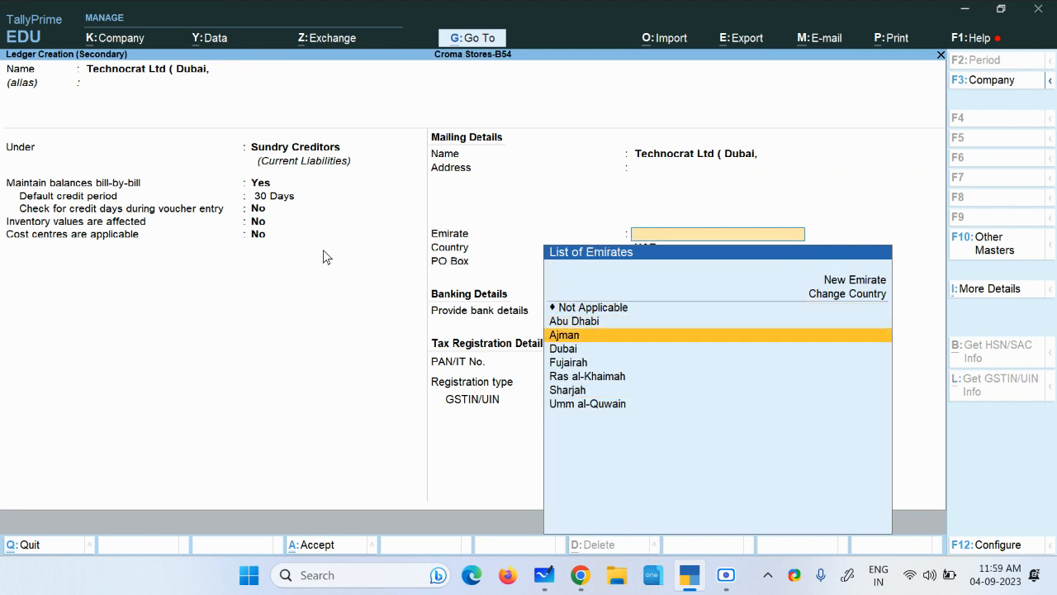
{"action": "key", "text": "Return"}
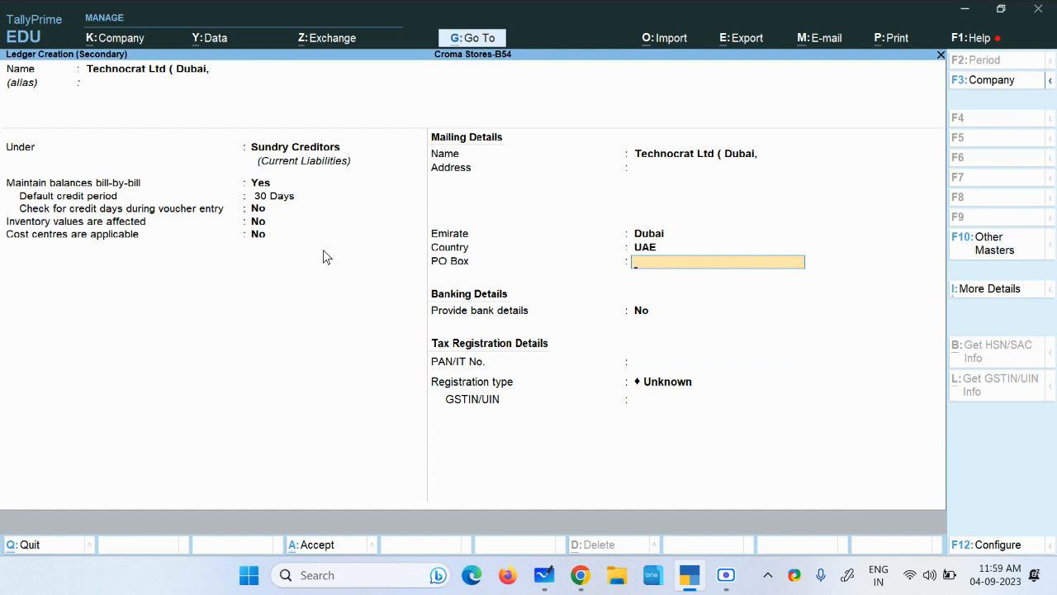
Save the supplier ledger without bank details and with registration type Unknown, accepting its receipt and party details in the voucher.
{"action": "key", "text": "Return"}
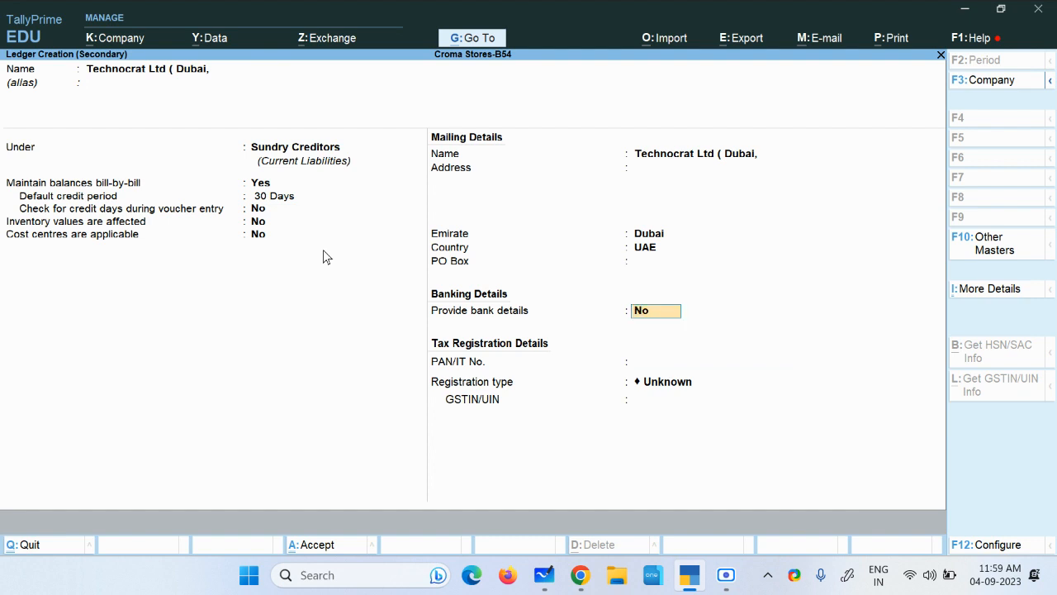
{"action": "key", "text": "Return"}
{"action": "key", "text": "Return"}
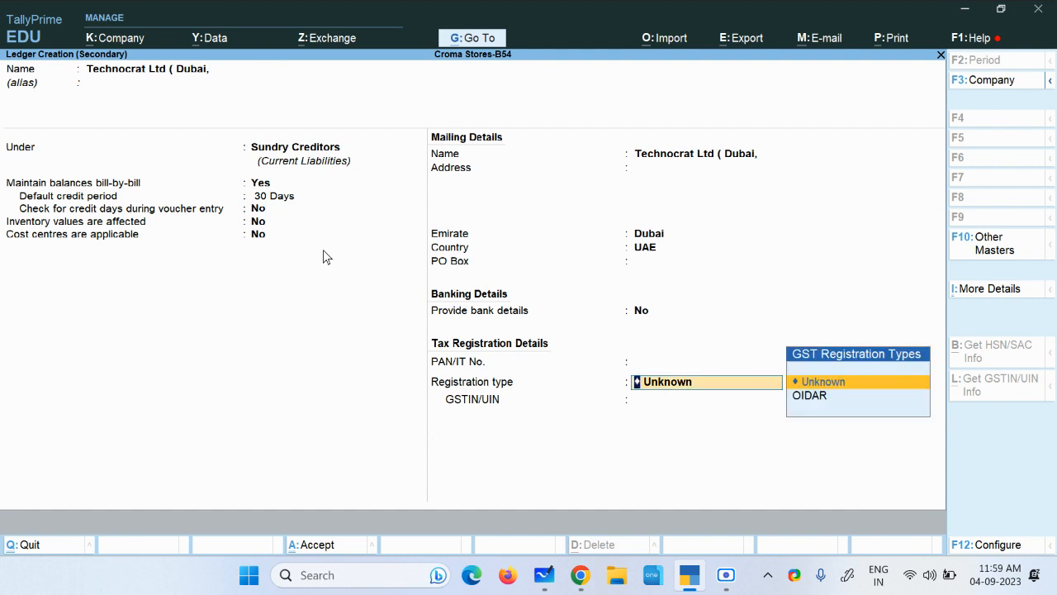
{"action": "key", "text": "Return"}
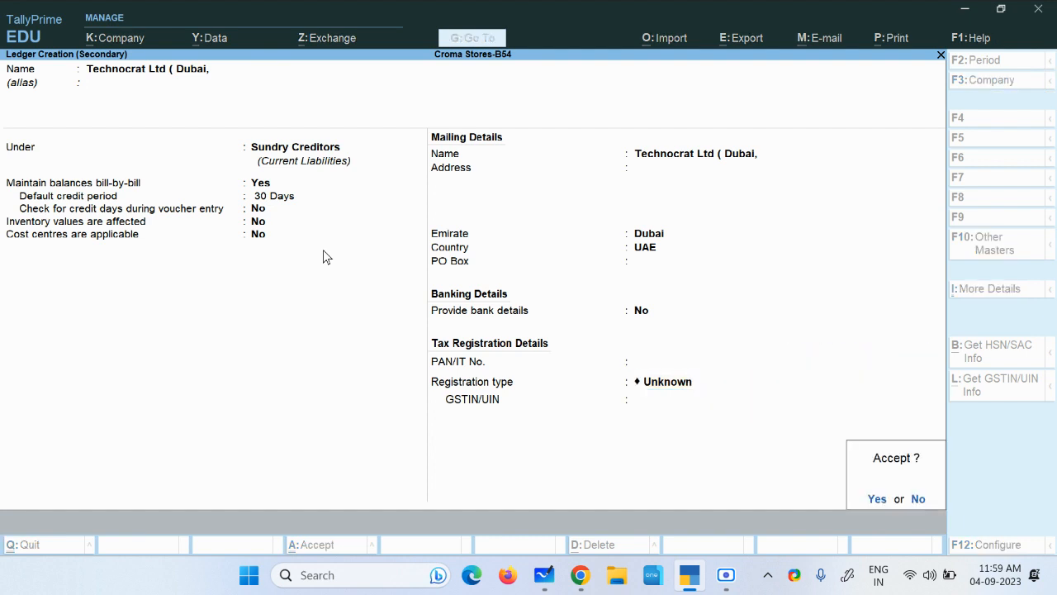
{"action": "key", "text": "Return"}
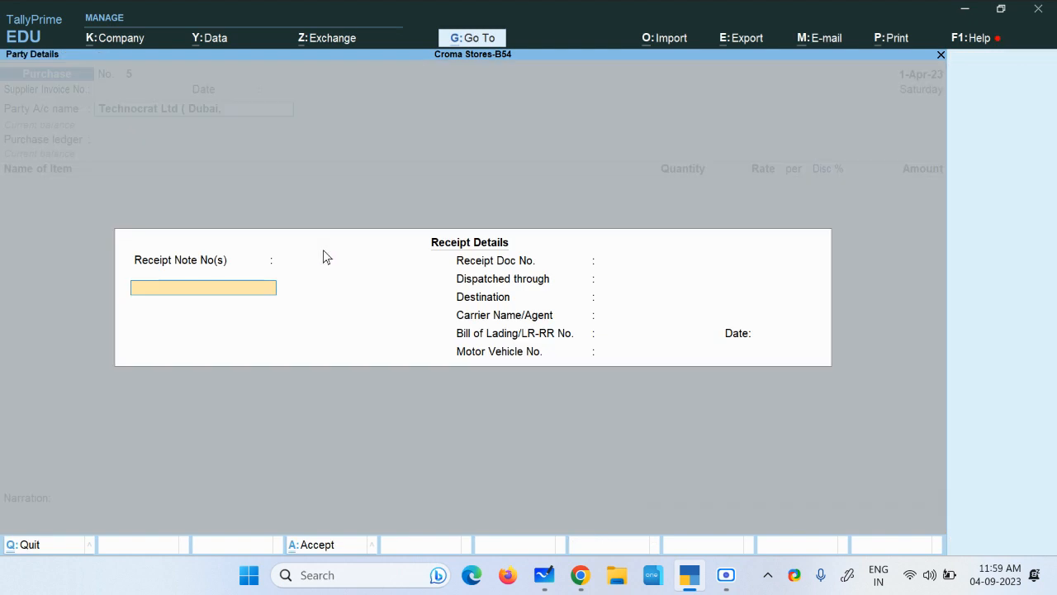
{"action": "key", "text": "ctrl+a"}
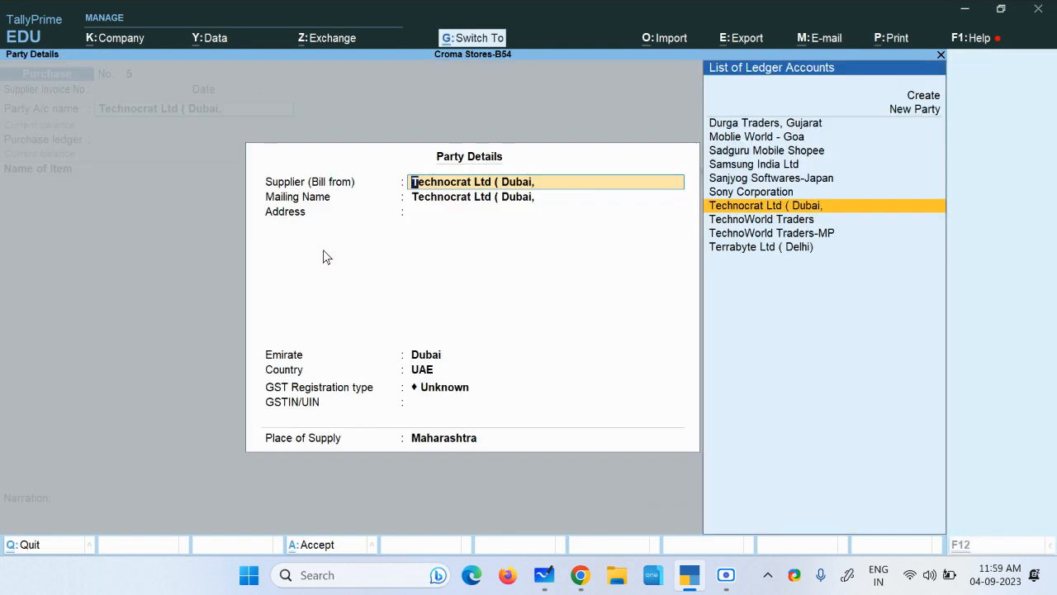
{"action": "key", "text": "ctrl+a"}
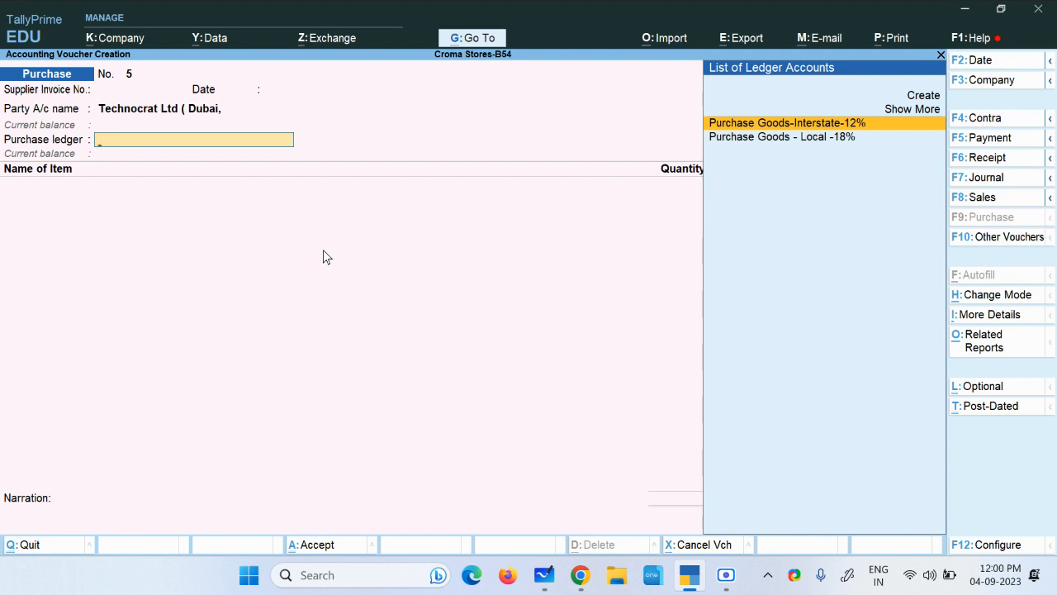
Copy the bill number Pur/TL/DIL-20 from the PDF into the purchase voucher's supplier invoice number.
{"action": "key", "text": "alt+Tab"}
{"action": "left_click_drag", "start_coordinate": [351, 269], "coordinate": [454, 272]}
{"action": "key", "text": "ctrl+c"}
{"action": "key", "text": "alt+Tab"}
{"action": "left_click", "coordinate": [121, 94]}
{"action": "key", "text": "ctrl+v"}
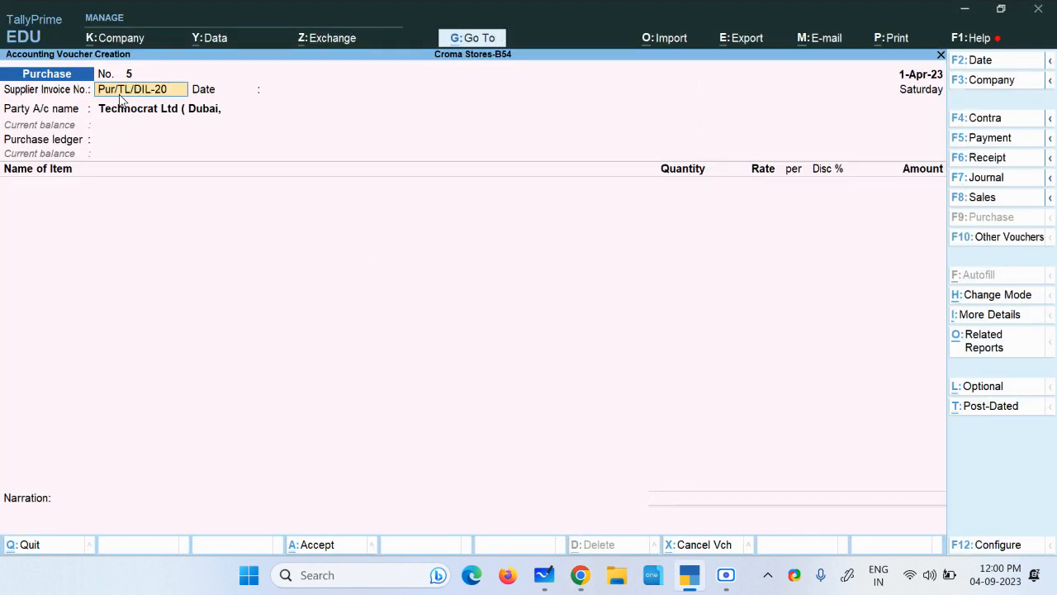
Accept 1-Apr-23 as the supplier invoice date and keep the existing party, receipt and supplier details.
{"action": "key", "text": "Return"}
{"action": "key", "text": "Return"}
{"action": "key", "text": "Return"}
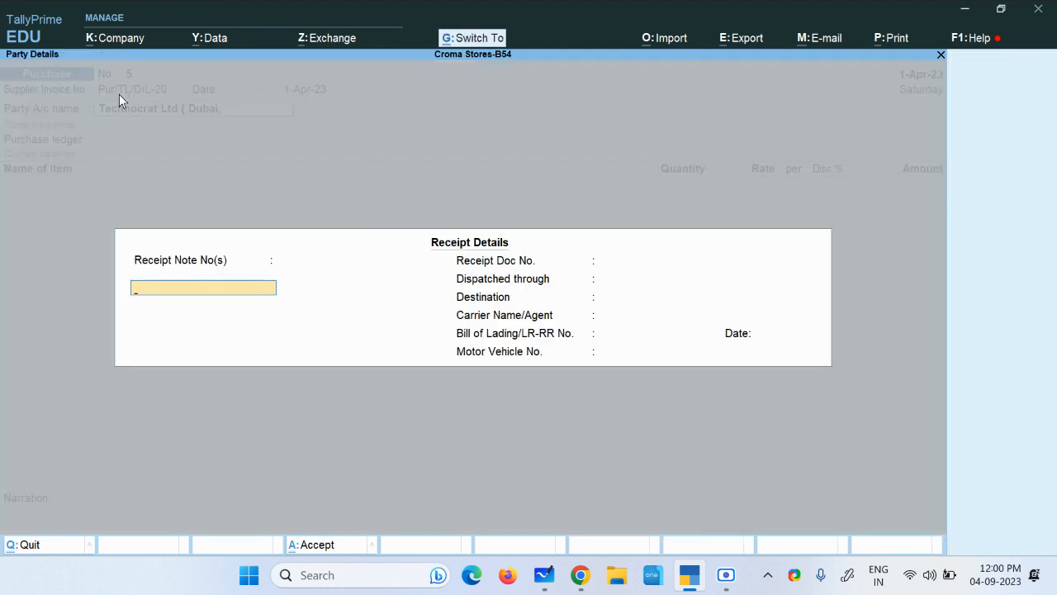
{"action": "key", "text": "ctrl+a"}
{"action": "key", "text": "ctrl+a"}
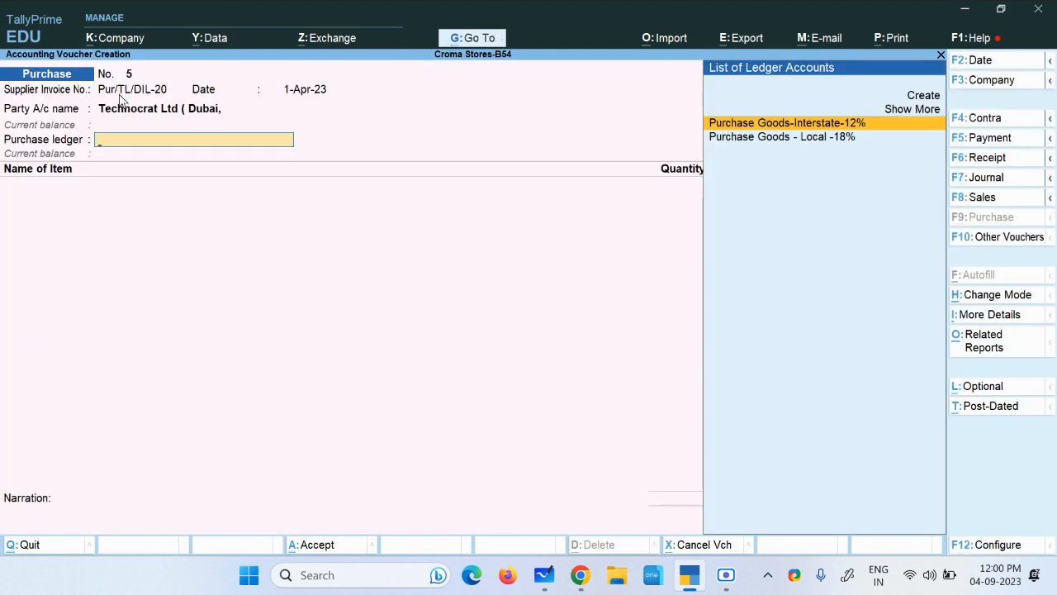
Create a purchase ledger named "Purchase Goods-Import-18%" under Purchase Accounts, with inventory values affected.
{"action": "key", "text": "Down"}
{"action": "key", "text": "Up"}
{"action": "left_click", "coordinate": [917, 95]}
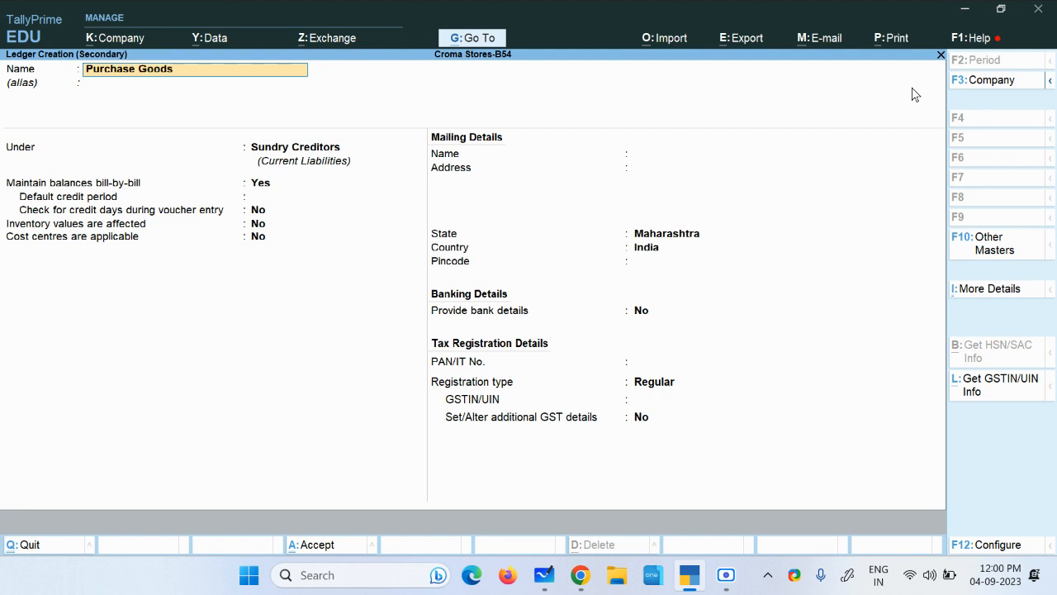
{"action": "type", "text": "Import-18%"}
{"action": "key", "text": "Return"}
{"action": "type", "text": "P"}
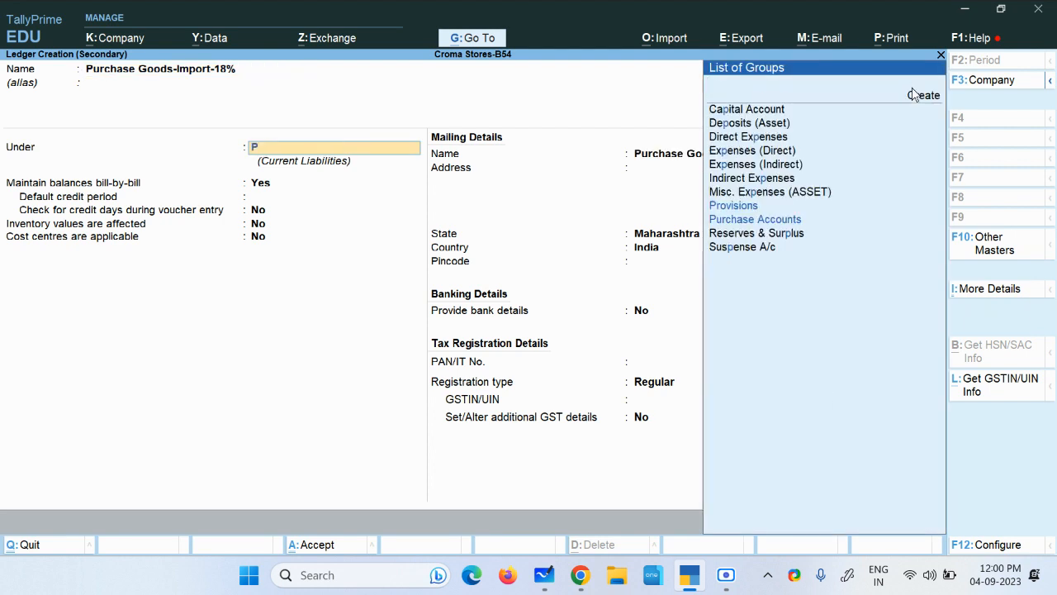
{"action": "type", "text": "u"}
{"action": "key", "text": "Return"}
{"action": "key", "text": "Return"}
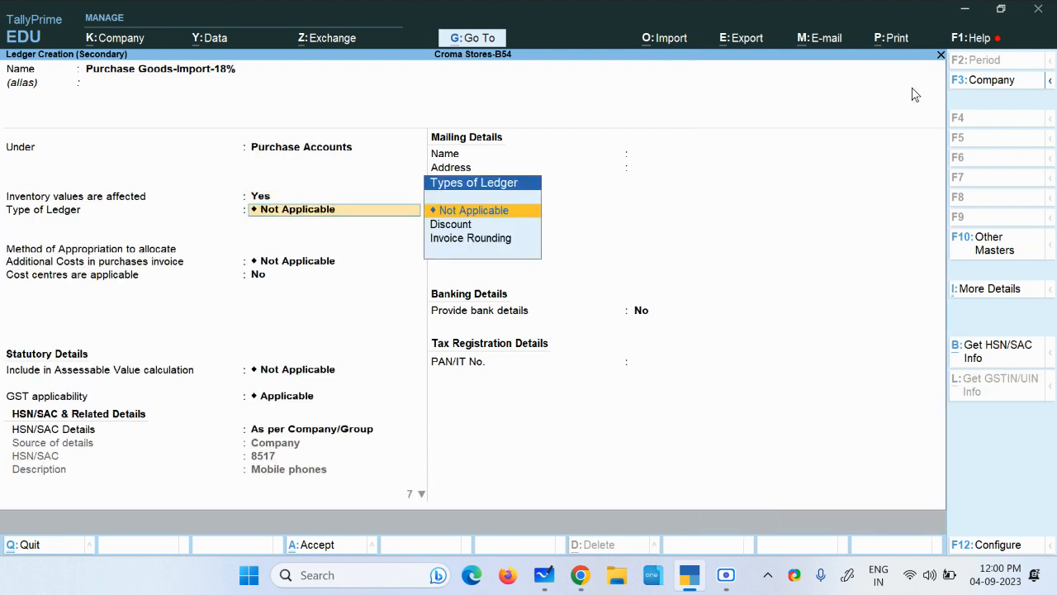
Specify the purchase ledger's own HSN/SAC details with code 8471 and description "Laptops", keeping the preceding options at their defaults.
{"action": "key", "text": "Return"}
{"action": "key", "text": "Return"}
{"action": "key", "text": "Return"}
{"action": "key", "text": "Return"}
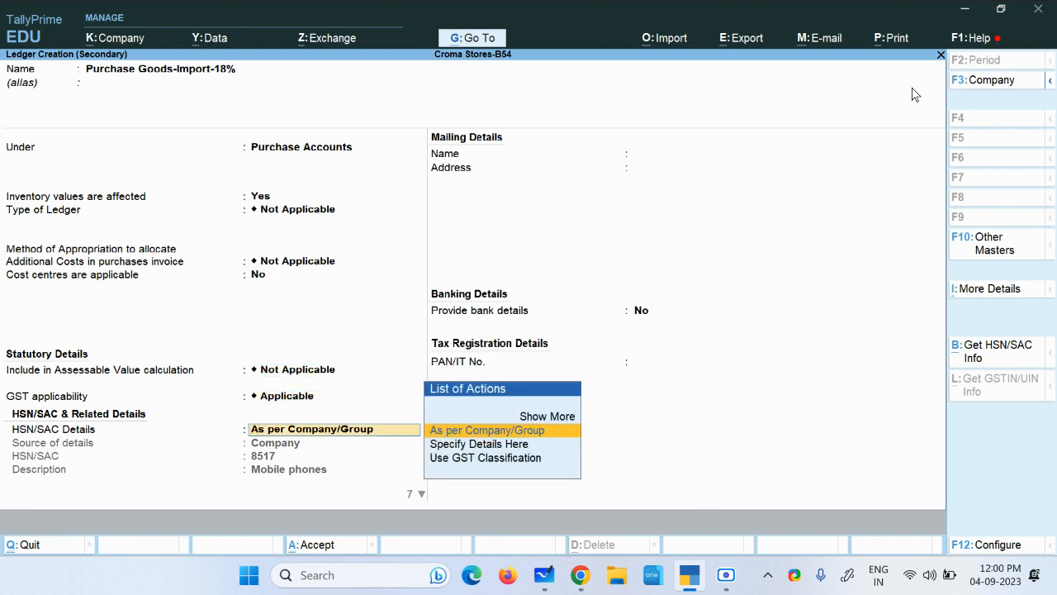
{"action": "key", "text": "alt+Tab"}
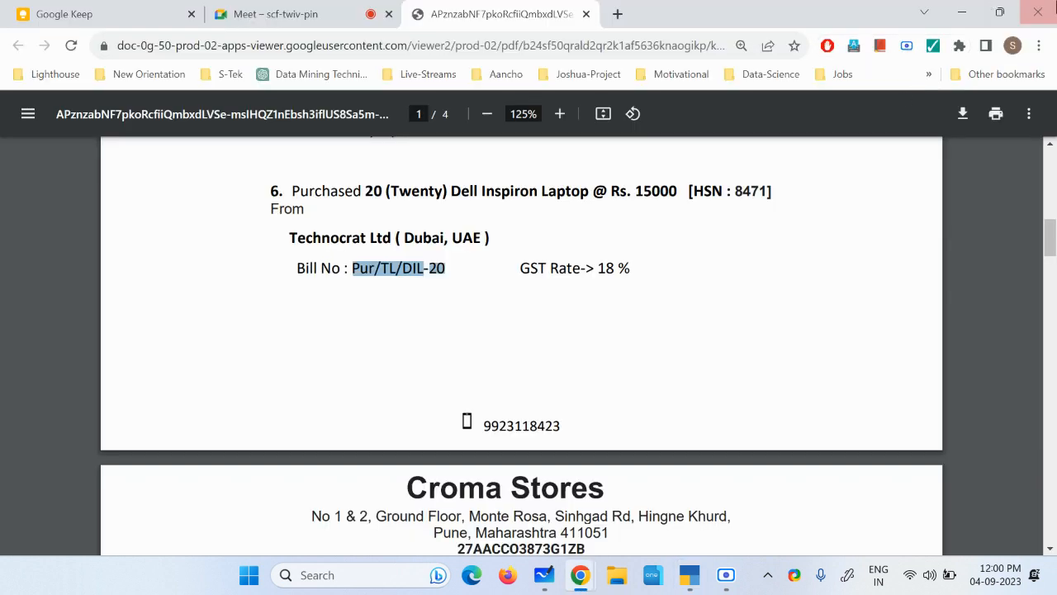
{"action": "key", "text": "alt+Tab"}
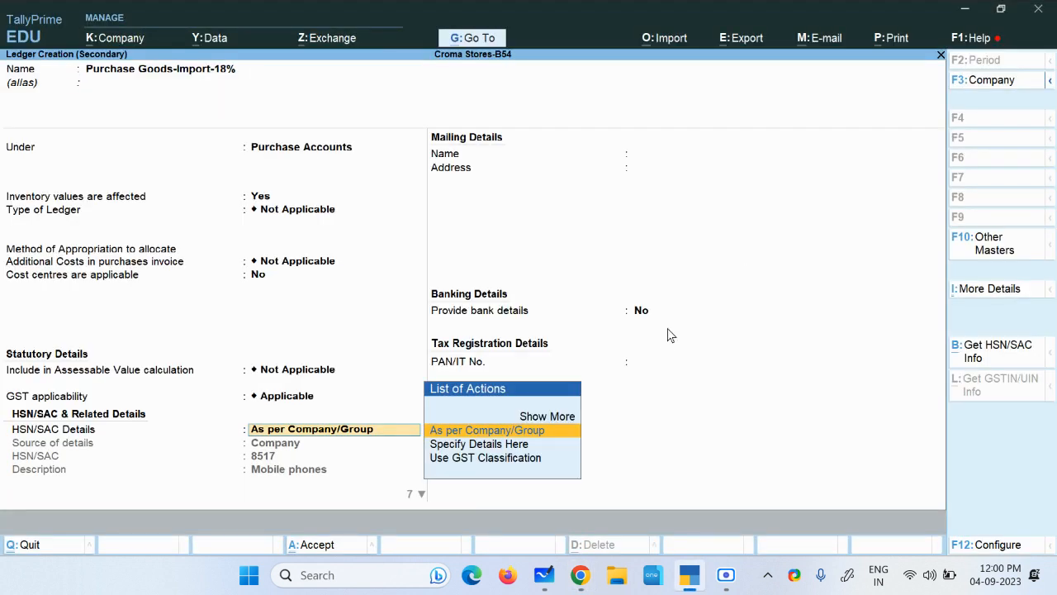
{"action": "left_click", "coordinate": [465, 449]}
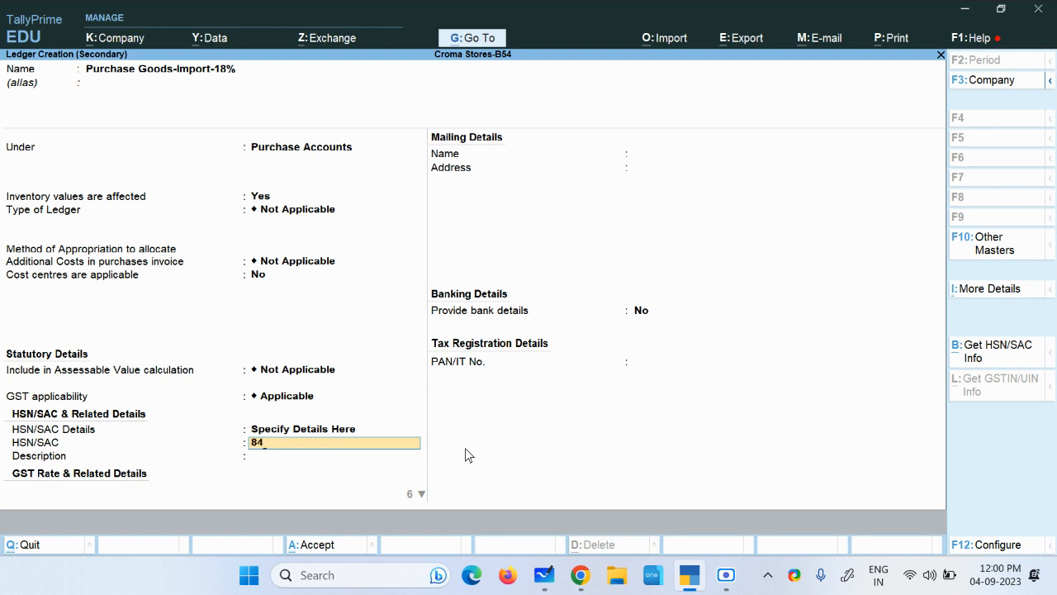
{"action": "key", "text": "Return"}
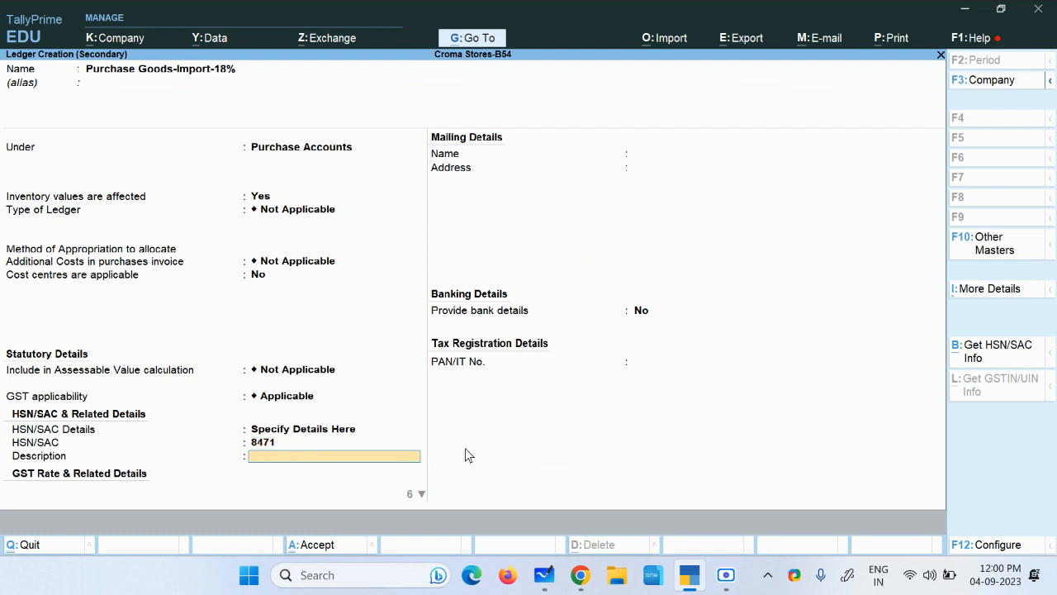
{"action": "type", "text": "Laptops"}
{"action": "key", "text": "Return"}
Specify the ledger's own GST rate details as Taxable, with Imports - Taxable as the nature of transaction.
{"action": "key", "text": "Return"}
{"action": "key", "text": "BackSpace"}
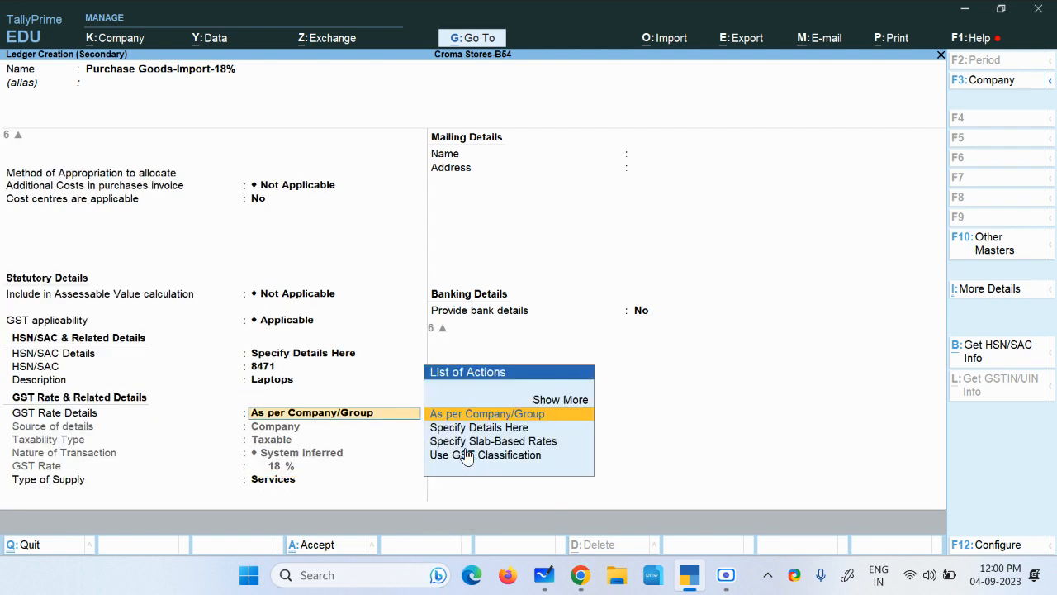
{"action": "key", "text": "Down"}
{"action": "key", "text": "Return"}
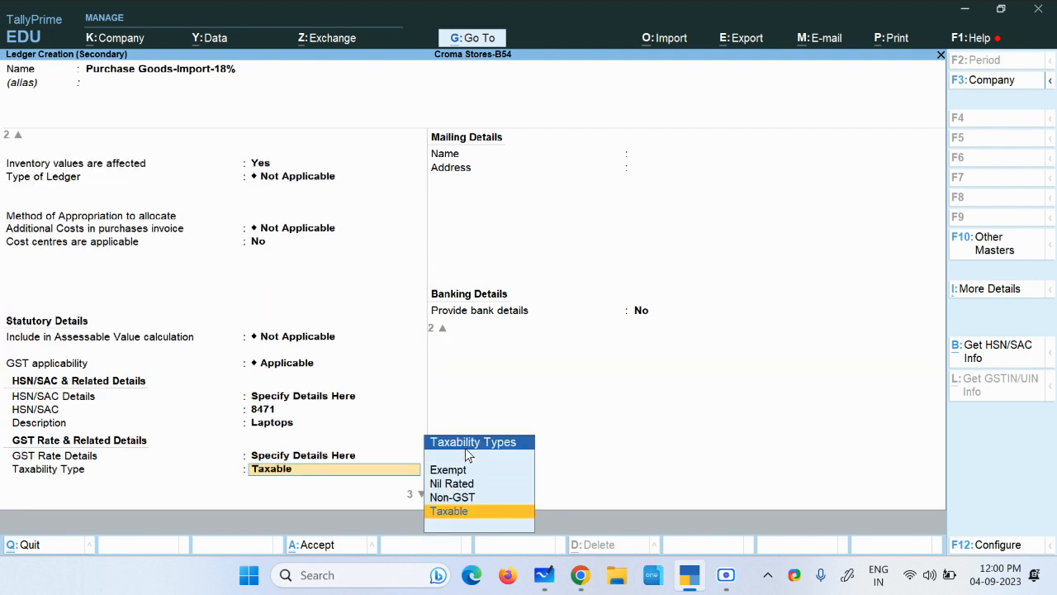
{"action": "key", "text": "Return"}
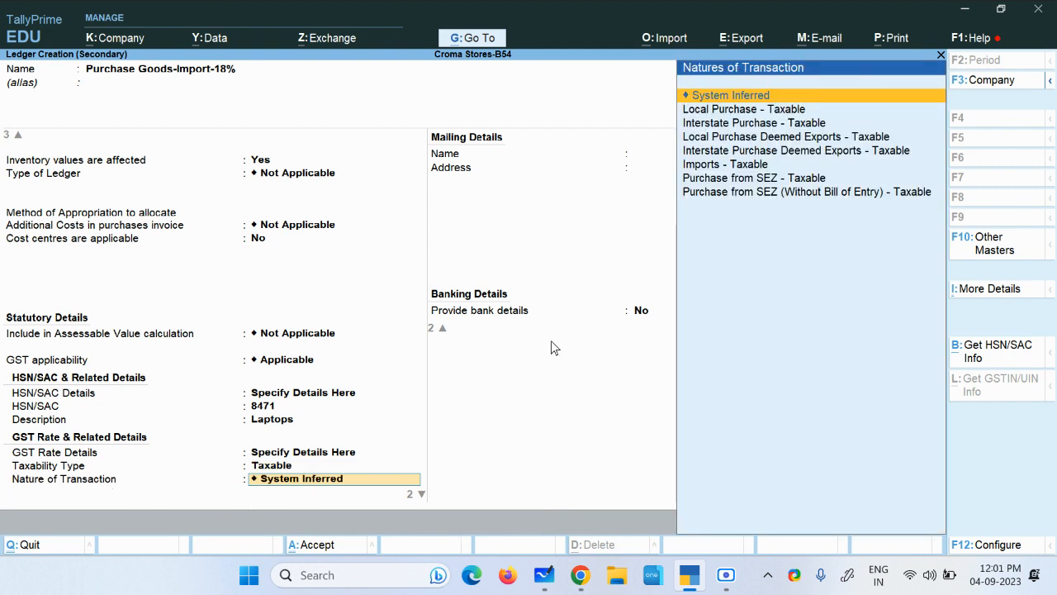
{"action": "left_click", "coordinate": [748, 167]}
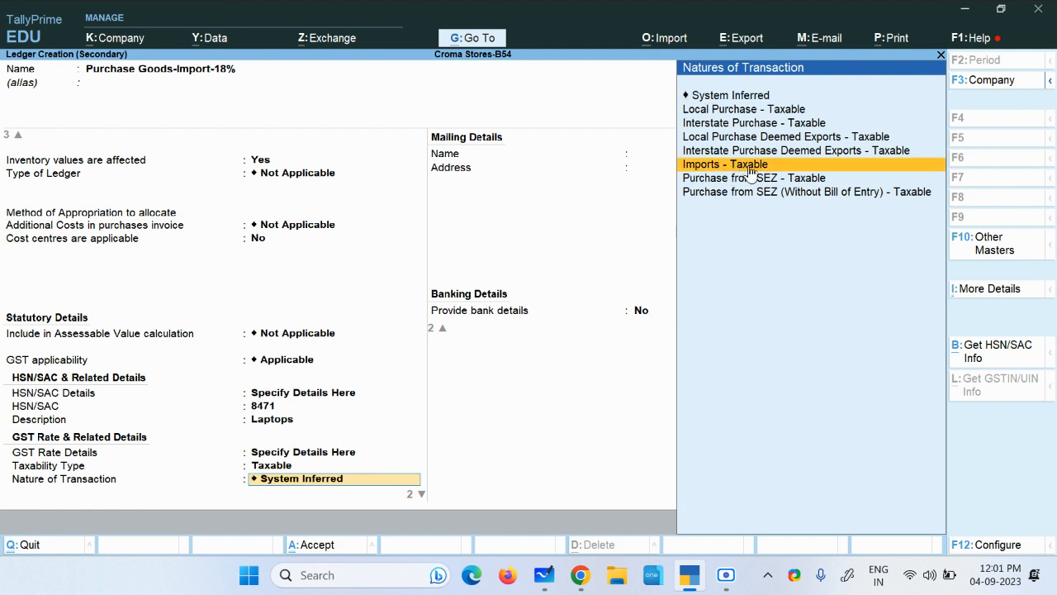
{"action": "left_click", "coordinate": [750, 167]}
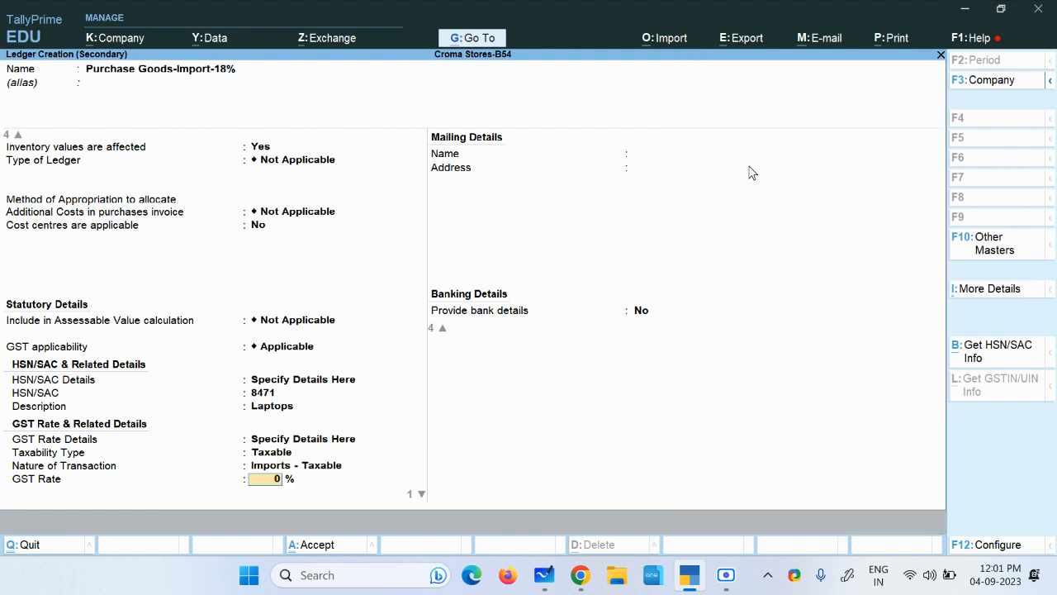
Set the GST rate to 18% and the type of supply to Goods, and save the purchase ledger.
{"action": "type", "text": "18"}
{"action": "key", "text": "Return"}
{"action": "key", "text": "Up"}
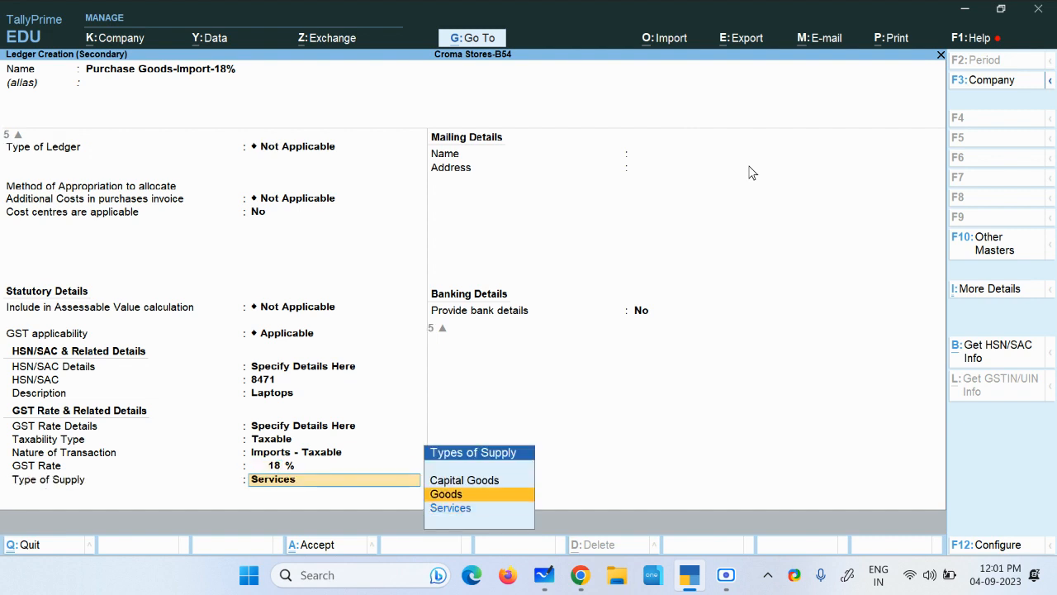
{"action": "key", "text": "Return"}
{"action": "key", "text": "ctrl+a"}
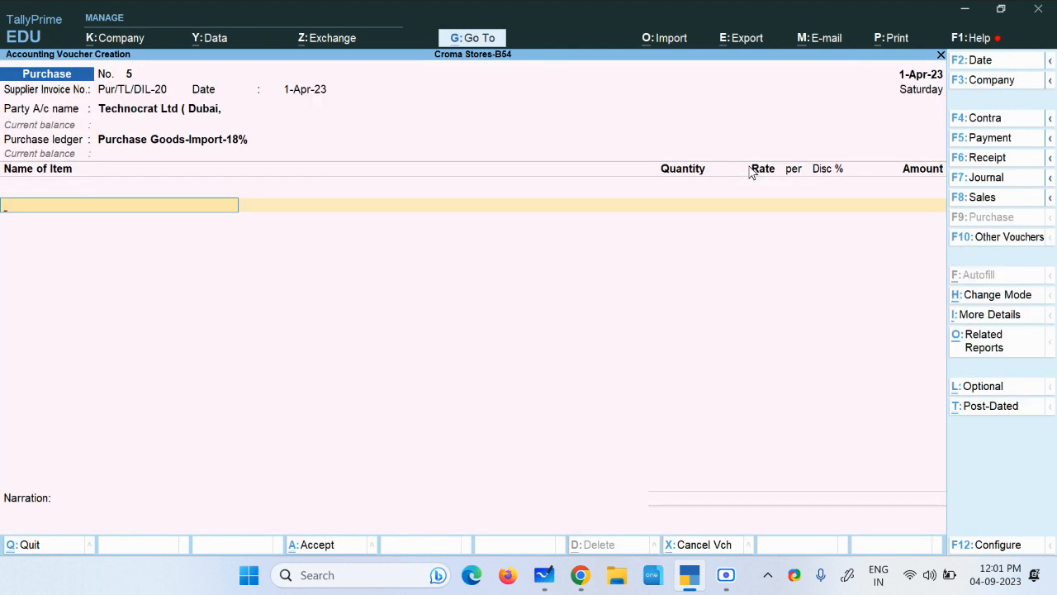
Add the Dell Inspiron Laptop stock item to the purchase voucher with a quantity of 20 nos.
{"action": "key", "text": "Down"}
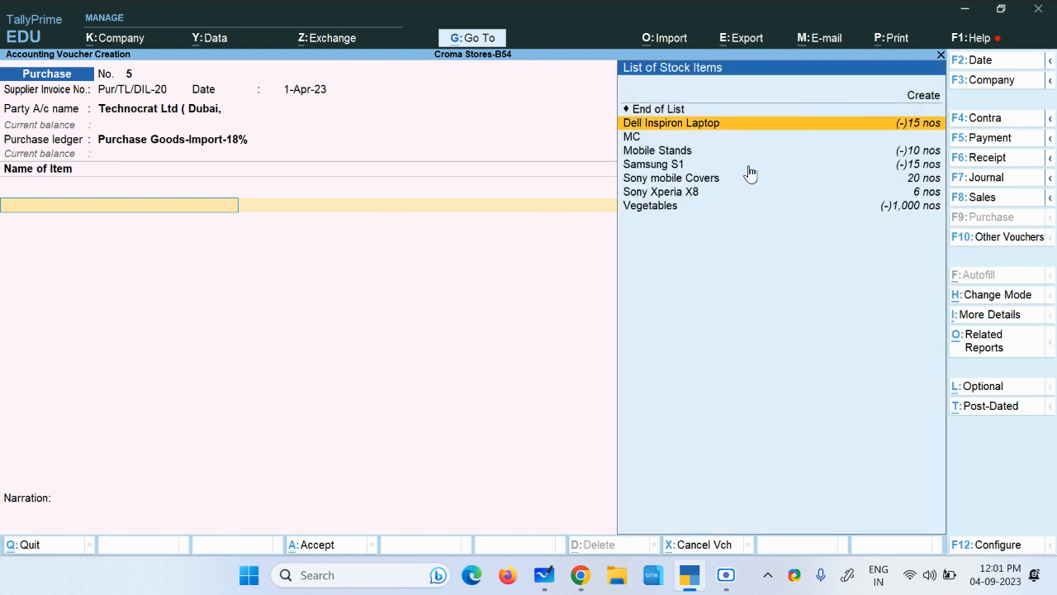
{"action": "key", "text": "Return"}
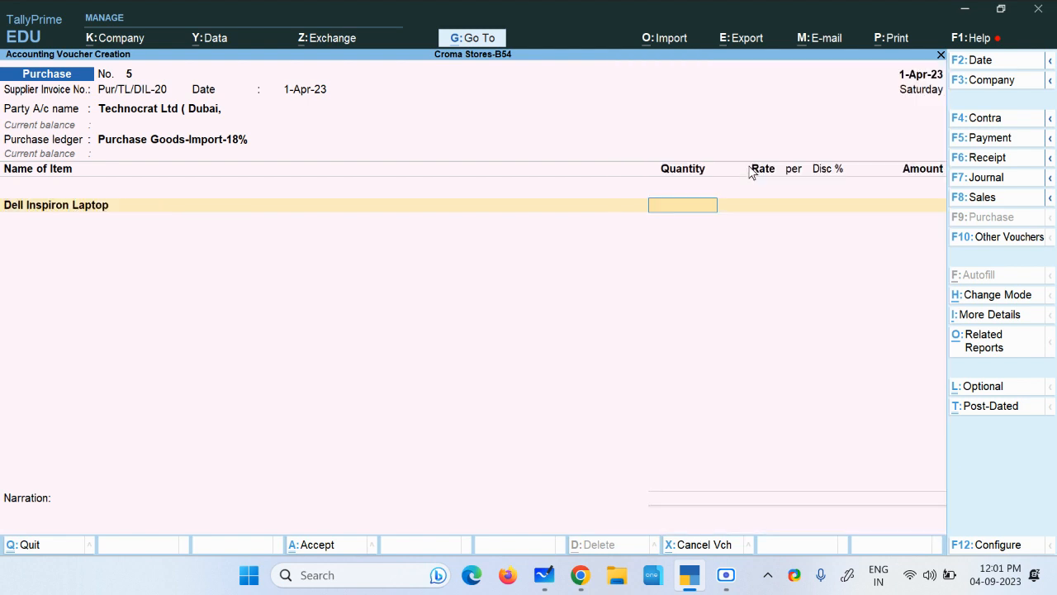
{"action": "key", "text": "alt+Tab"}
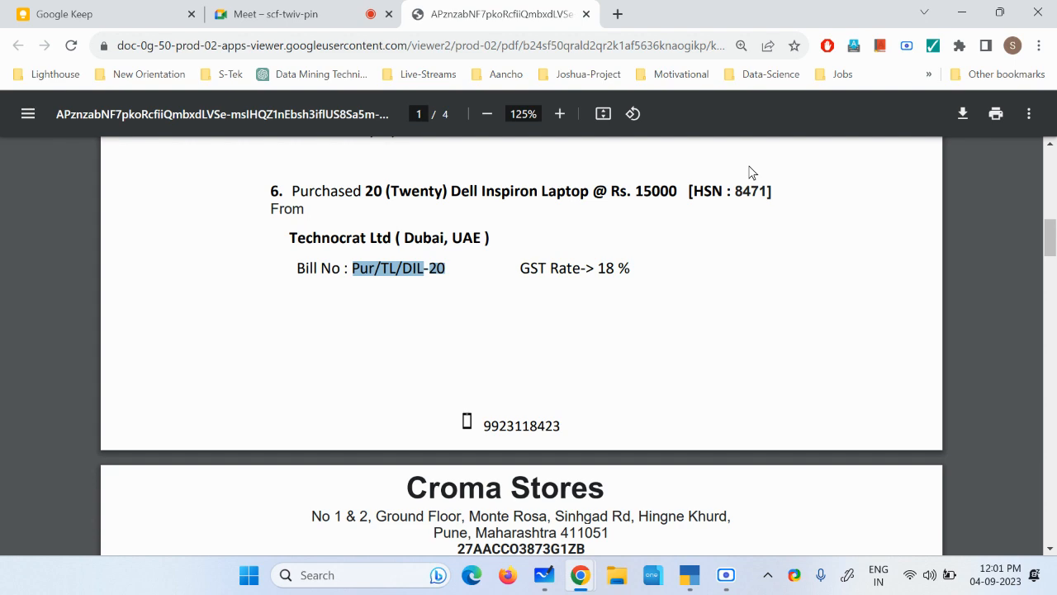
{"action": "key", "text": "alt+Tab"}
{"action": "type", "text": "20"}
{"action": "key", "text": "Return"}
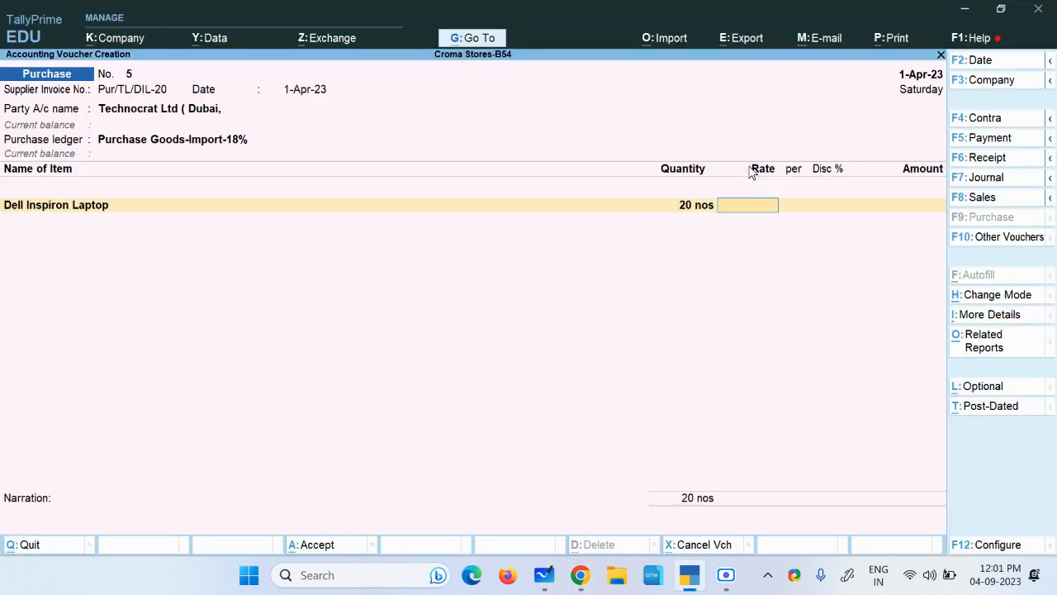
Set the laptop rate to 15,000 per nos and accept the line without overriding the taxable value.
{"action": "key", "text": "alt+Tab"}
{"action": "key", "text": "alt+Tab"}
{"action": "type", "text": "15,000"}
{"action": "key", "text": "Return"}
{"action": "key", "text": "Return"}
{"action": "key", "text": "Return"}
{"action": "key", "text": "Return"}
{"action": "key", "text": "Return"}
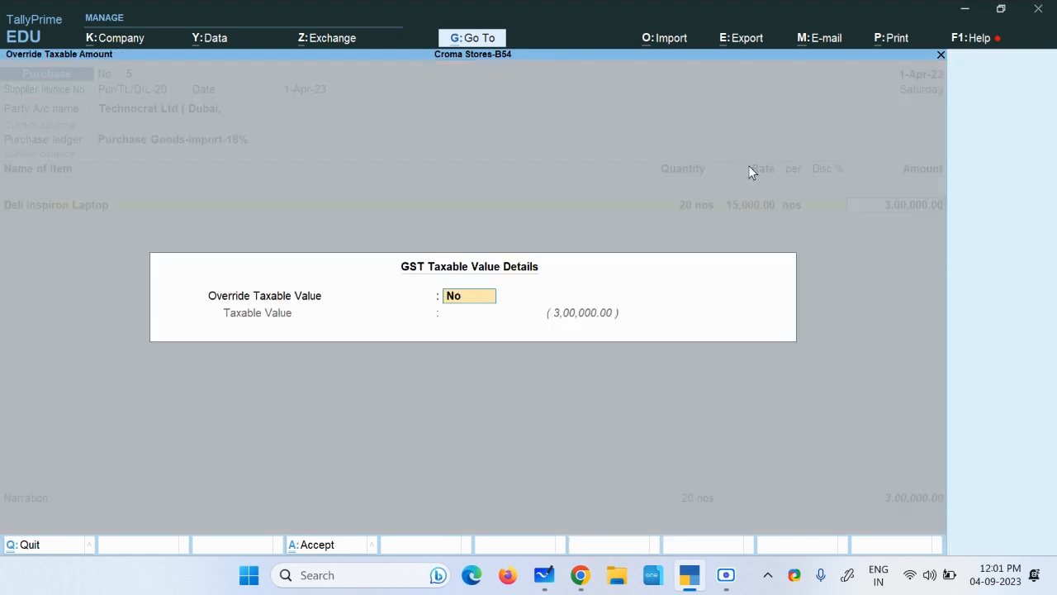
{"action": "key", "text": "Return"}
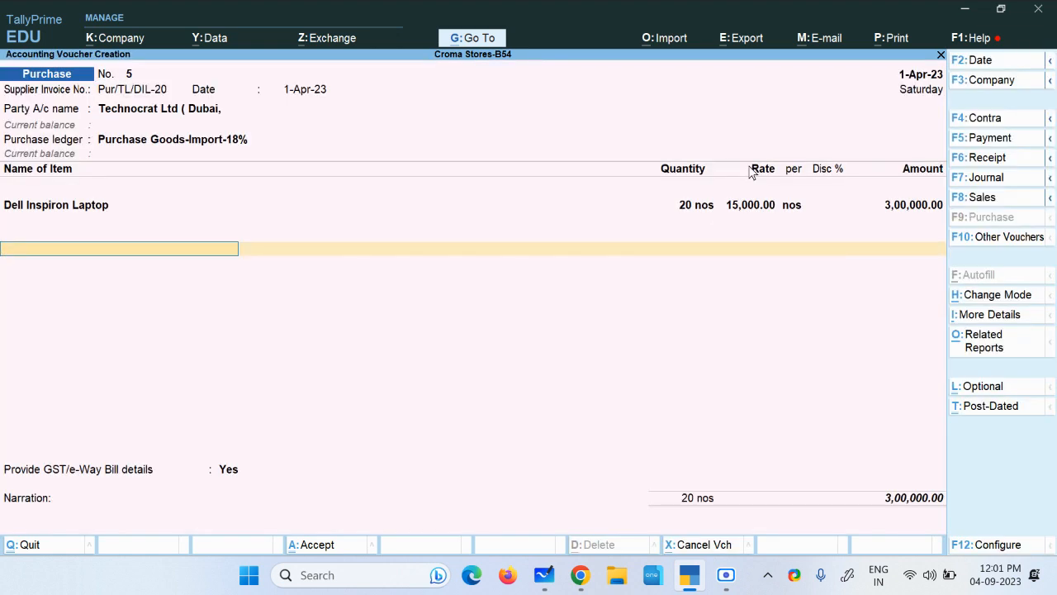
{"action": "key", "text": "Down"}
{"action": "key", "text": "Down"}
{"action": "key", "text": "Down"}
{"action": "key", "text": "Down"}
{"action": "key", "text": "Down"}
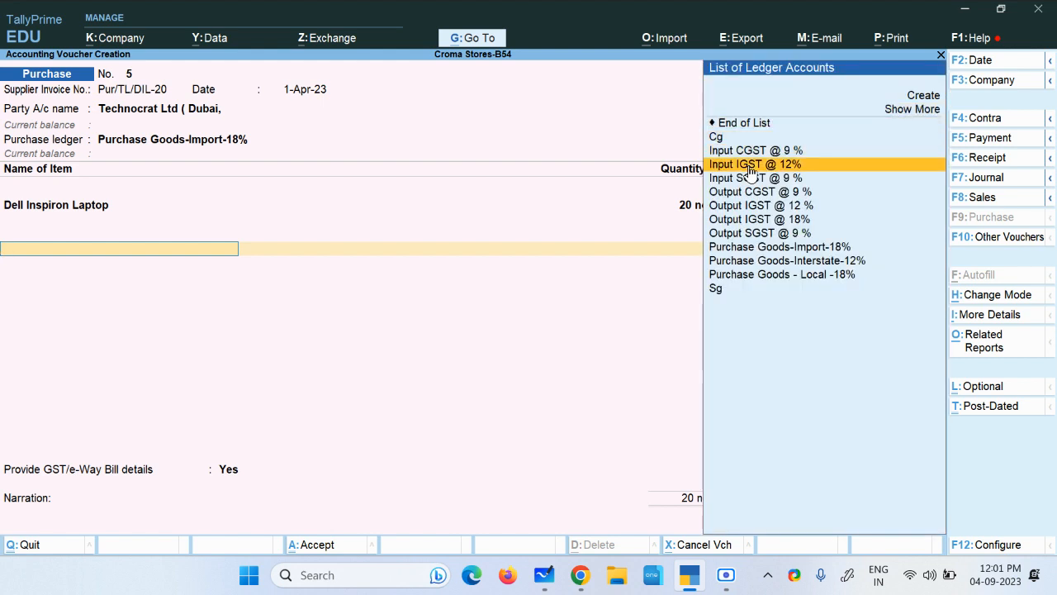
{"action": "key", "text": "Return"}
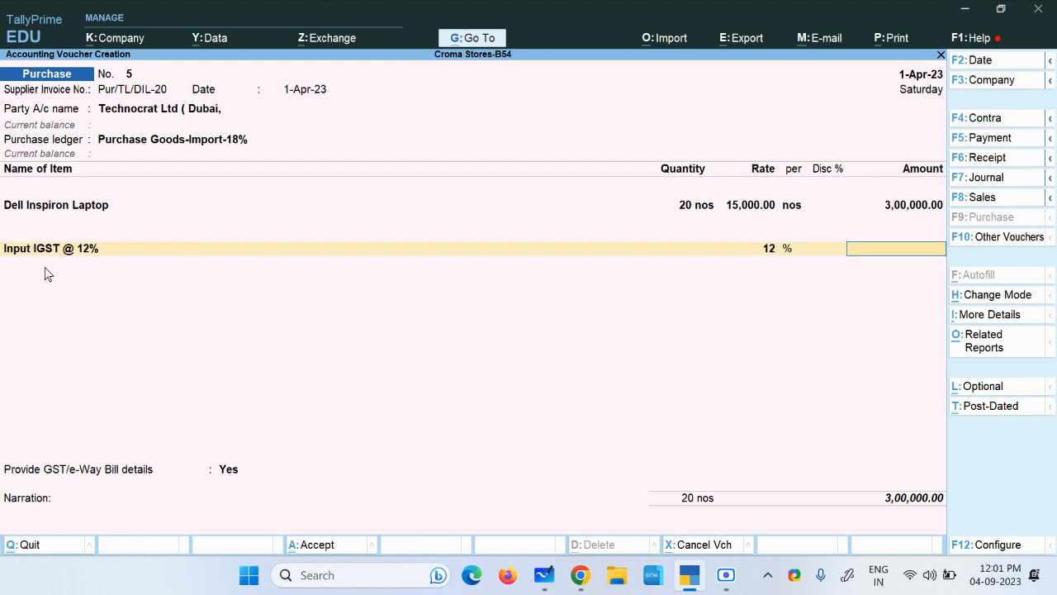
Look through the list of ledger accounts for an input IGST ledger at the 18% rate.
{"action": "left_click", "coordinate": [667, 255]}
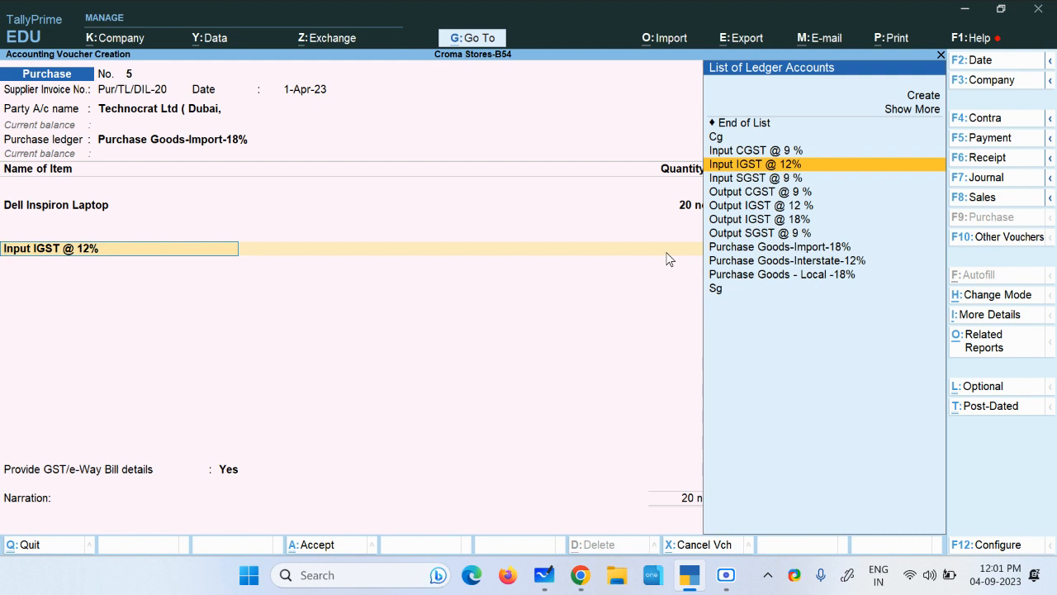
{"action": "key", "text": "Down"}
{"action": "key", "text": "Down"}
{"action": "key", "text": "Down"}
{"action": "key", "text": "Up"}
{"action": "key", "text": "Up"}
{"action": "key", "text": "Down"}
{"action": "key", "text": "Down"}
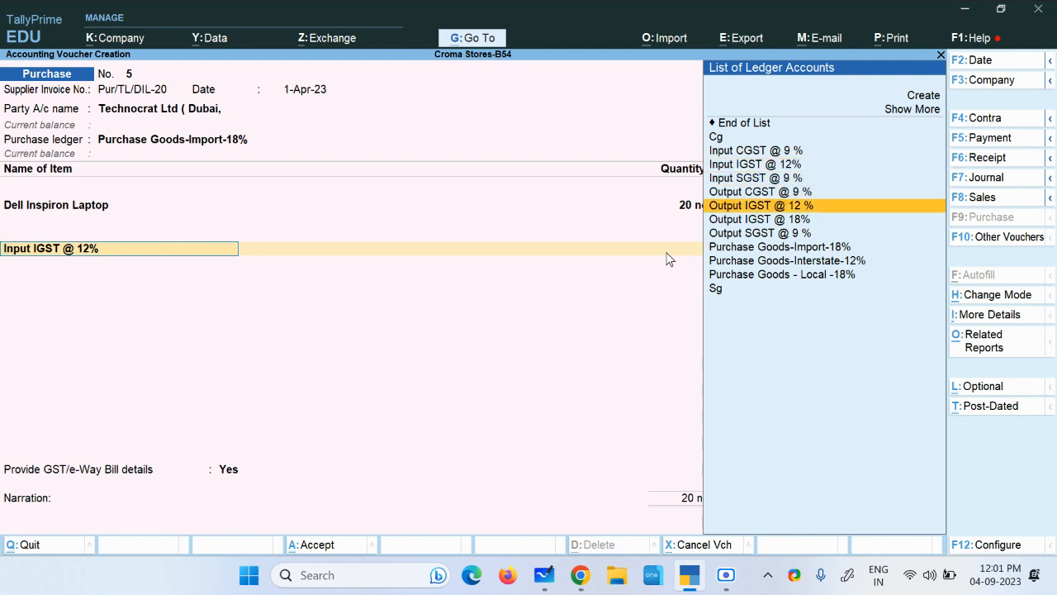
{"action": "key", "text": "Down"}
{"action": "key", "text": "Down"}
{"action": "key", "text": "Up"}
{"action": "key", "text": "Up"}
{"action": "key", "text": "Up"}
{"action": "key", "text": "Up"}
{"action": "key", "text": "Up"}
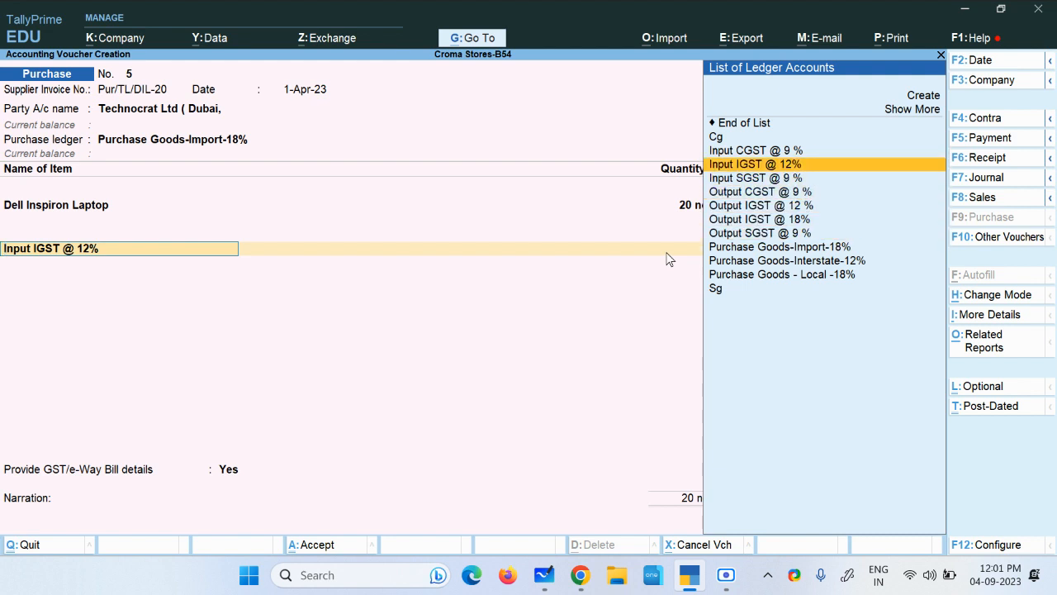
{"action": "key", "text": "Down"}
{"action": "key", "text": "Down"}
{"action": "key", "text": "Down"}
{"action": "key", "text": "Up"}
{"action": "key", "text": "Up"}
{"action": "key", "text": "Up"}
{"action": "key", "text": "Up"}
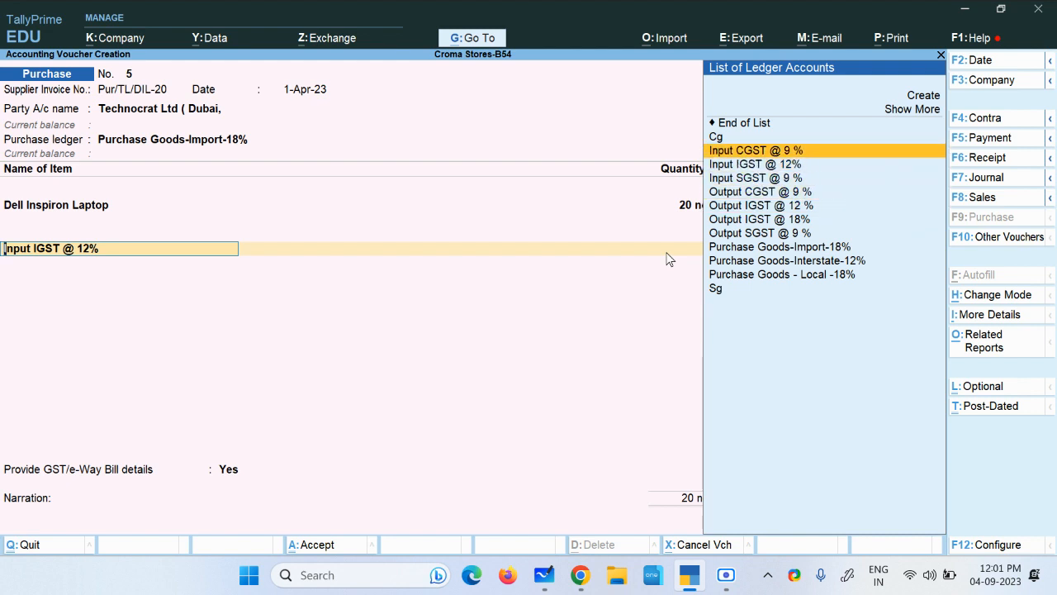
Create a tax ledger named "Input IGST @ 18 %" under Duties & Taxes.
{"action": "key", "text": "alt+c"}
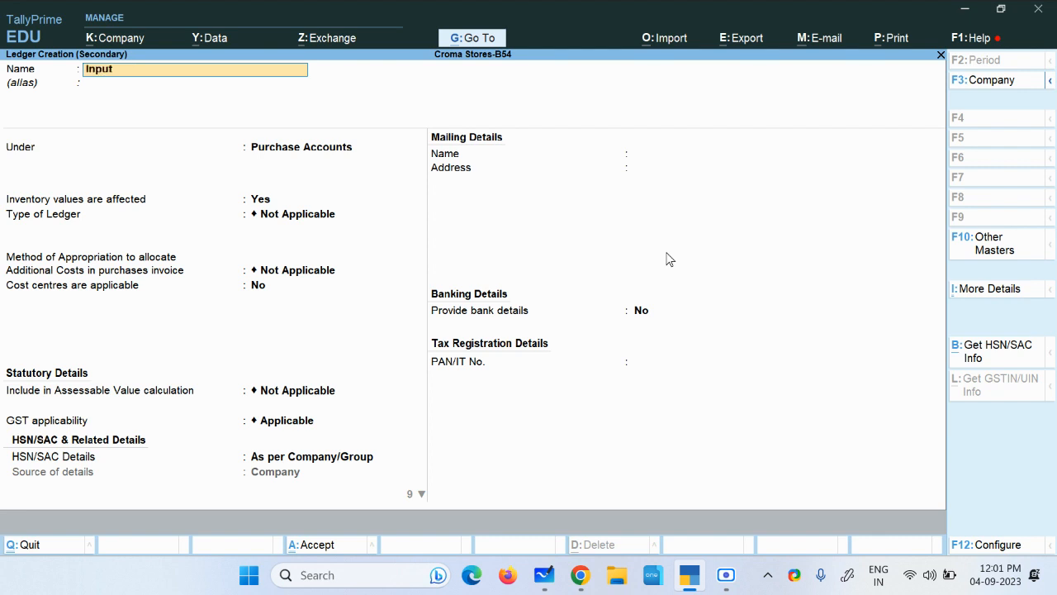
{"action": "type", "text": "Input IGST @ 18 %"}
{"action": "key", "text": "Return"}
{"action": "type", "text": "Du"}
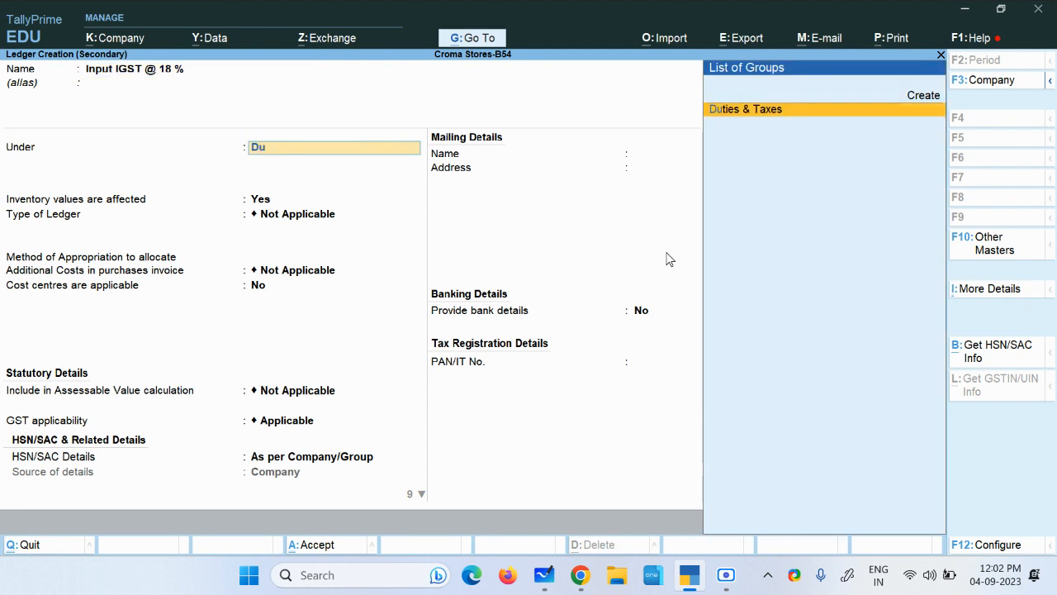
{"action": "key", "text": "Return"}
Set the ledger's duty type to GST, tax type to IGST and percentage of calculation to 18%, and save the ledger.
{"action": "key", "text": "Up"}
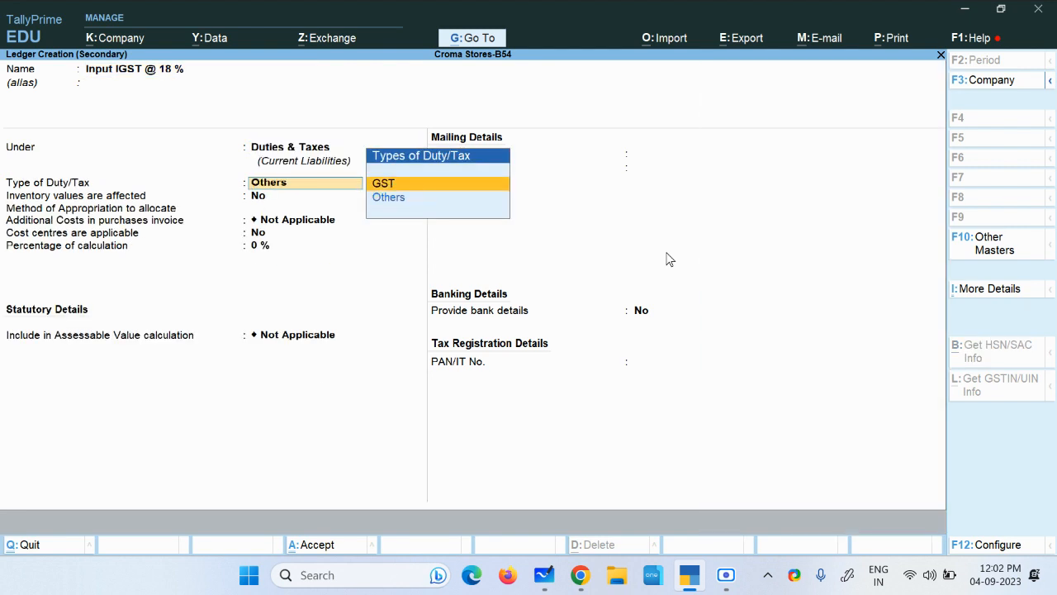
{"action": "key", "text": "Return"}
{"action": "key", "text": "Down"}
{"action": "key", "text": "Up"}
{"action": "key", "text": "Return"}
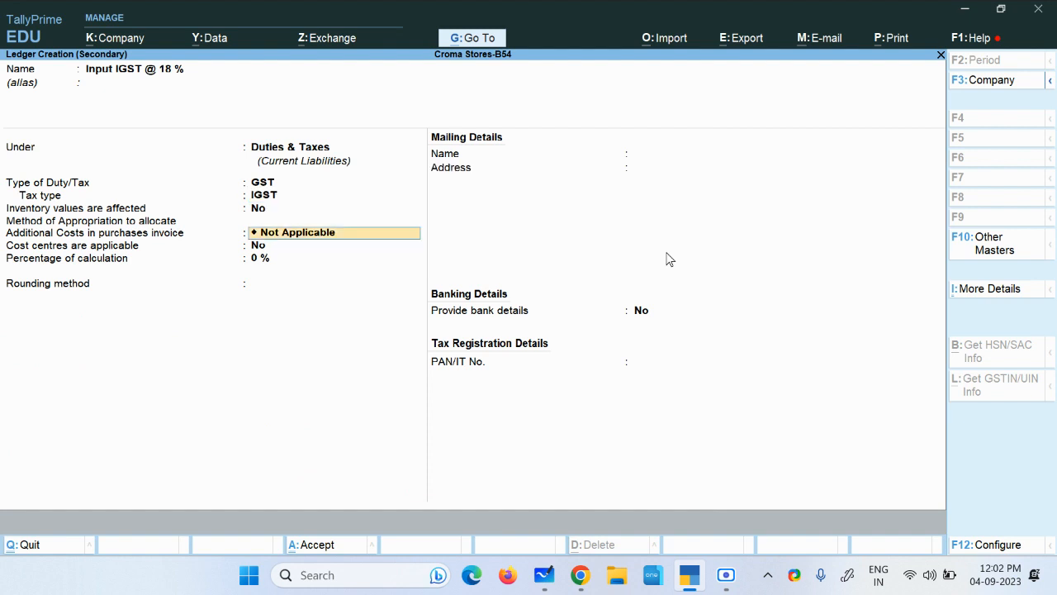
{"action": "key", "text": "Return"}
{"action": "key", "text": "Return"}
{"action": "type", "text": "18"}
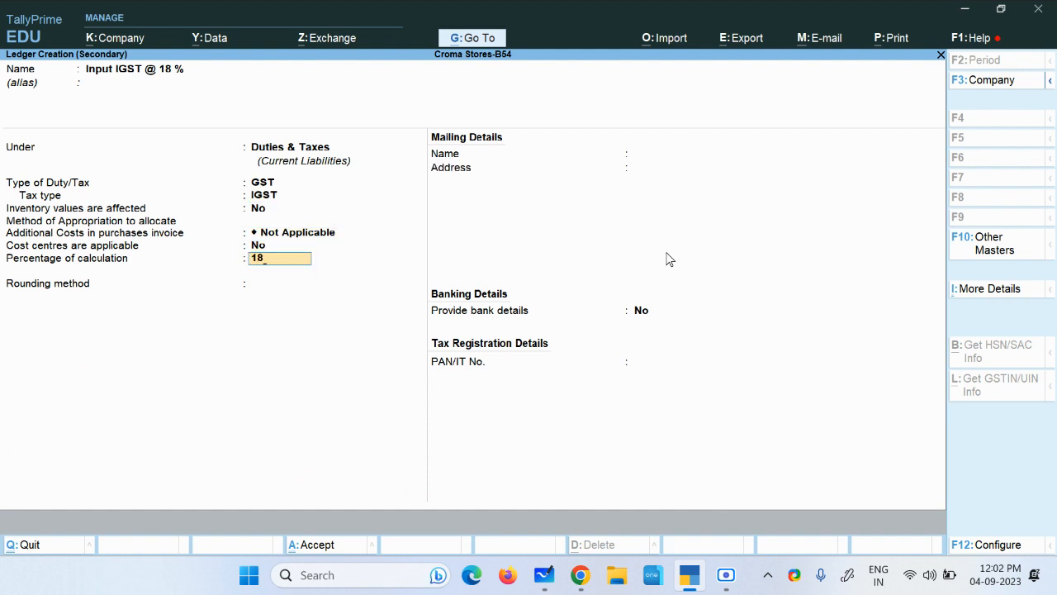
{"action": "key", "text": "Return"}
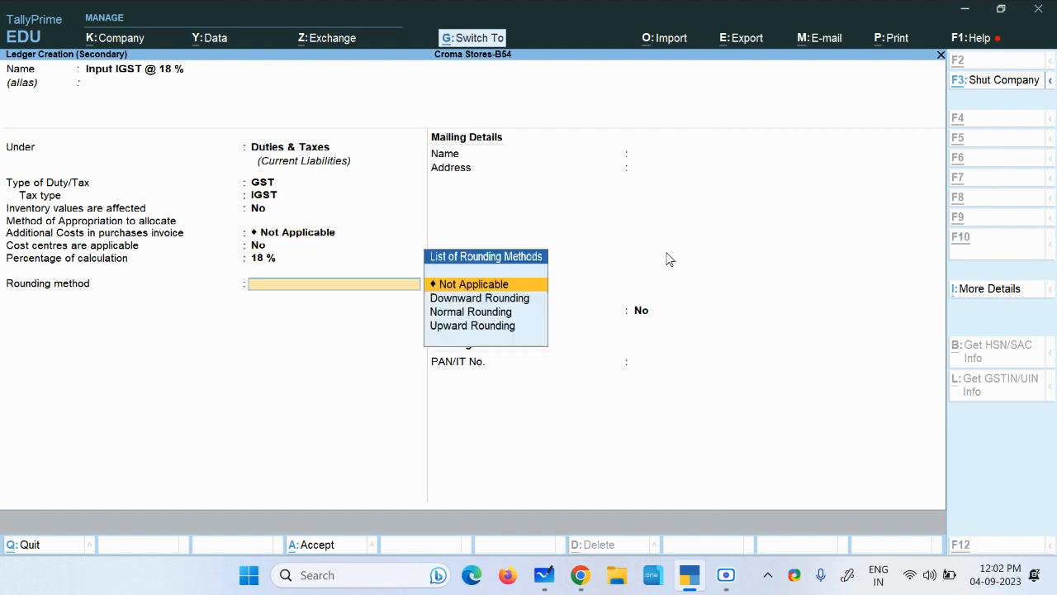
{"action": "key", "text": "ctrl+a"}
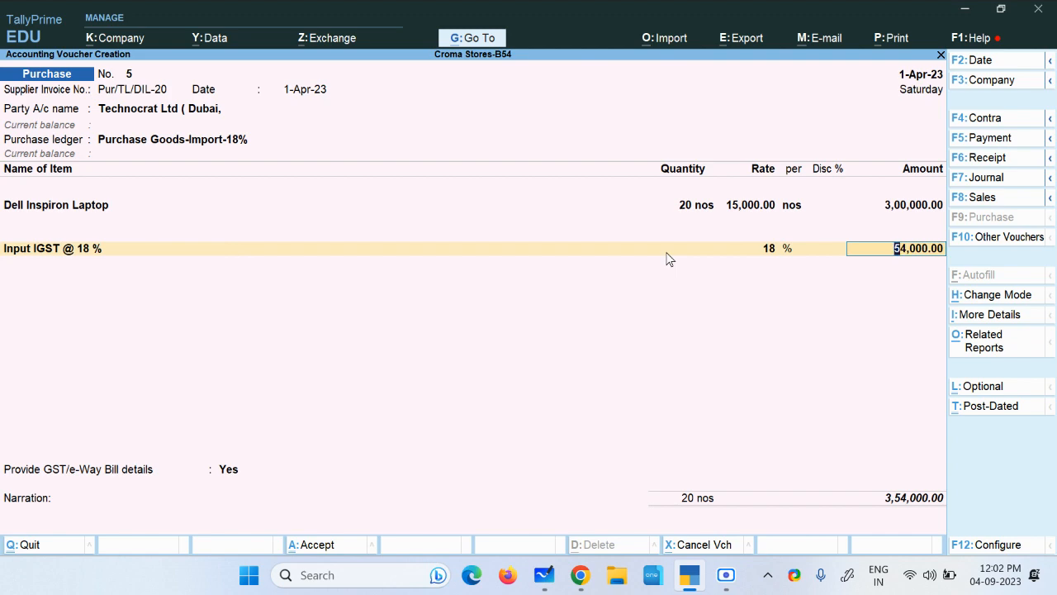
Accept the IGST line and the Imports - Taxable additional details, leaving the Bill of Entry and e-Way Bill fields blank.
{"action": "key", "text": "Return"}
{"action": "key", "text": "Return"}
{"action": "key", "text": "Return"}
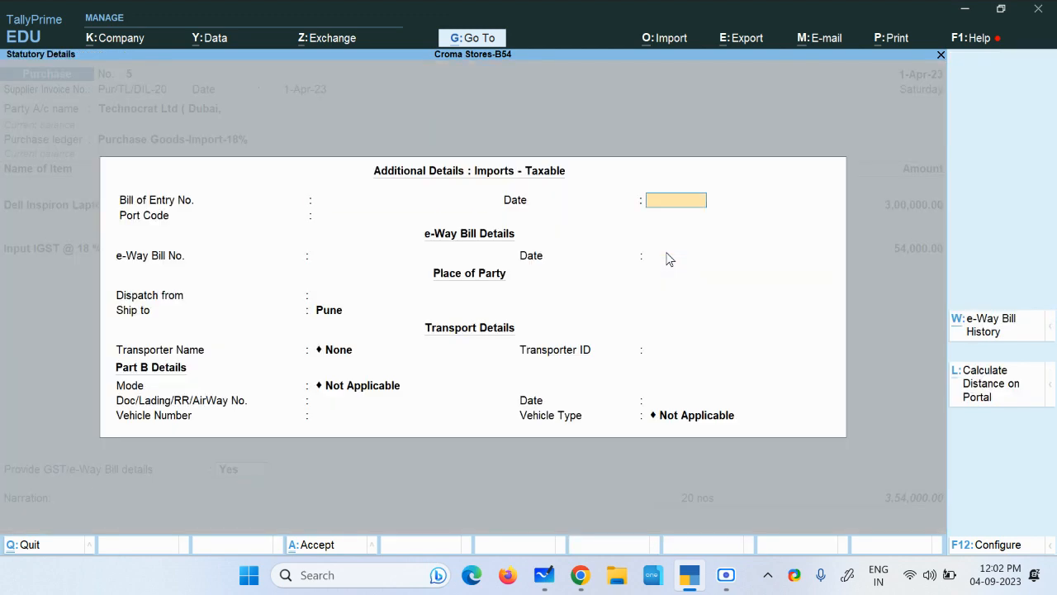
{"action": "key", "text": "ctrl+a"}
Keep the supplier's bill-wise entry as New Ref and save the purchase voucher.
{"action": "key", "text": "Return"}
{"action": "key", "text": "Return"}
{"action": "key", "text": "Return"}
{"action": "key", "text": "Return"}
{"action": "key", "text": "Return"}
{"action": "key", "text": "Return"}
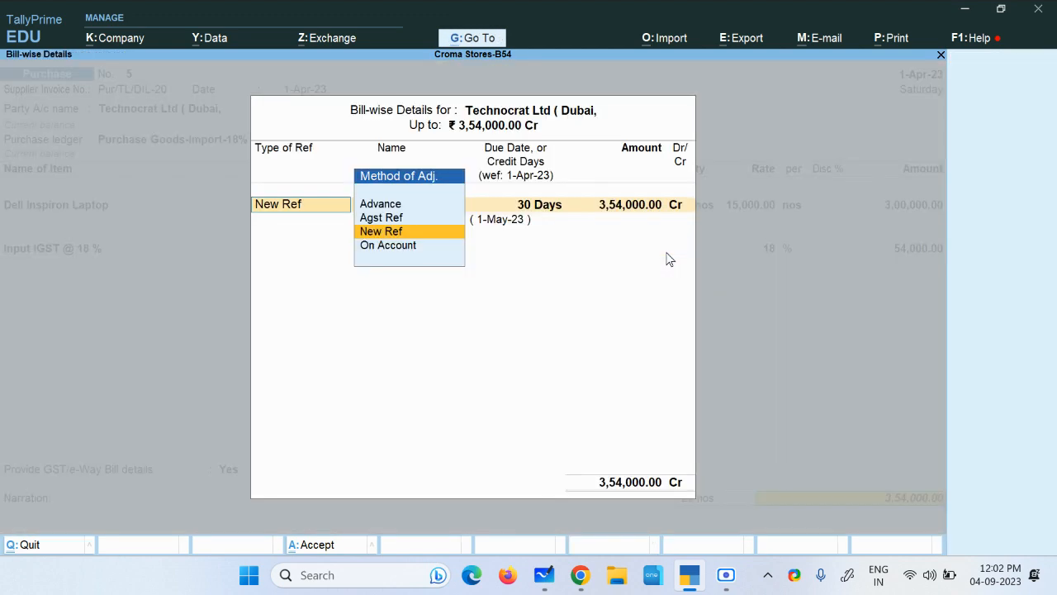
{"action": "key", "text": "Return"}
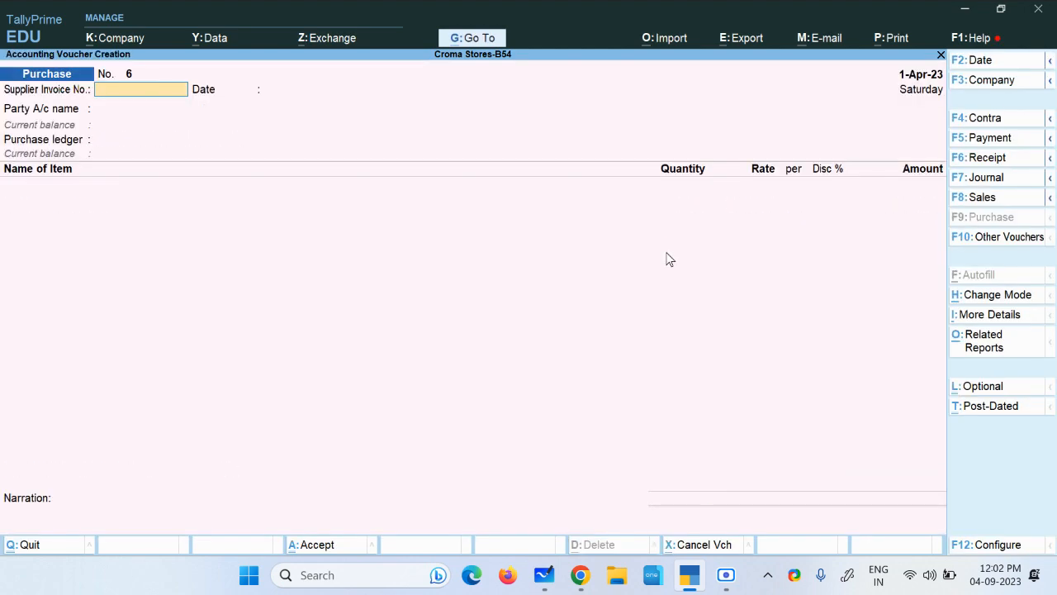
Open the GSTR-2A Reconciliation report.
{"action": "left_click", "coordinate": [472, 38]}
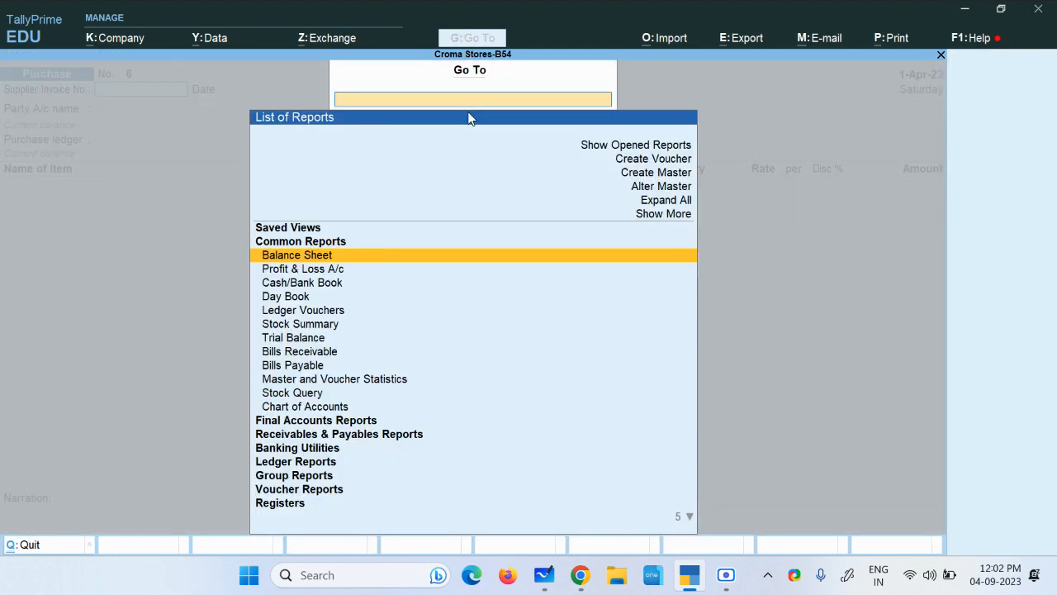
{"action": "type", "text": "Gstr"}
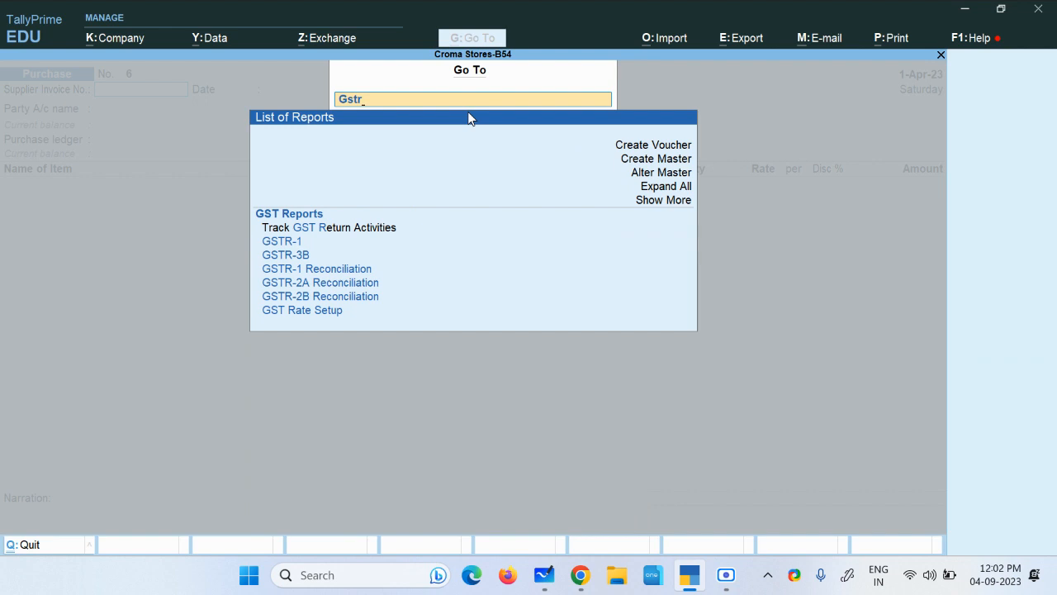
{"action": "key", "text": "Down"}
{"action": "key", "text": "Down"}
{"action": "key", "text": "Down"}
{"action": "key", "text": "Down"}
{"action": "key", "text": "Down"}
{"action": "key", "text": "Return"}
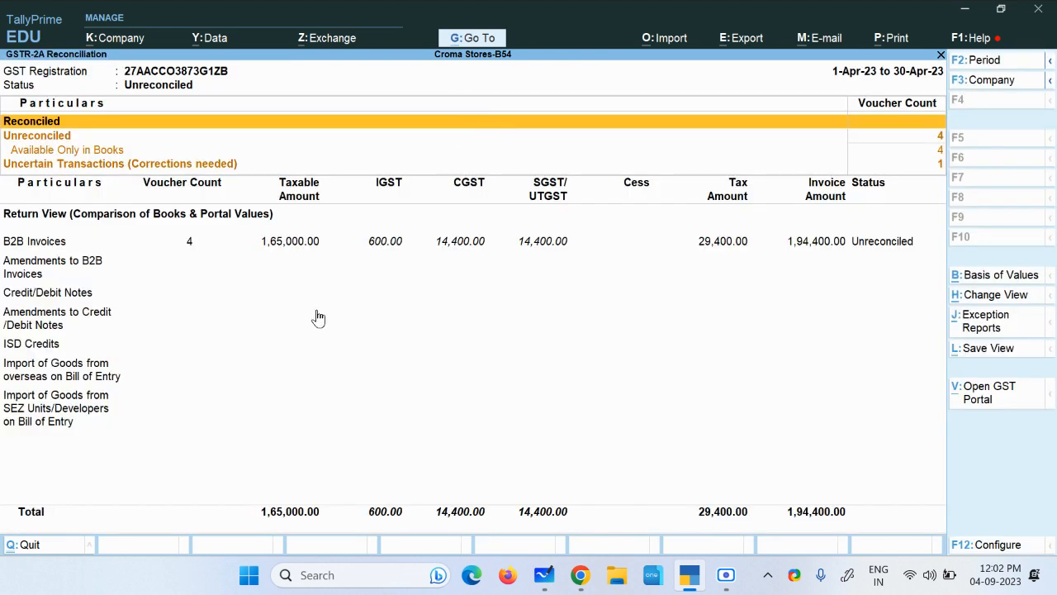
Check the report's rows for goods imported from overseas on Bill of Entry and for uncertain transactions.
{"action": "left_click", "coordinate": [82, 374]}
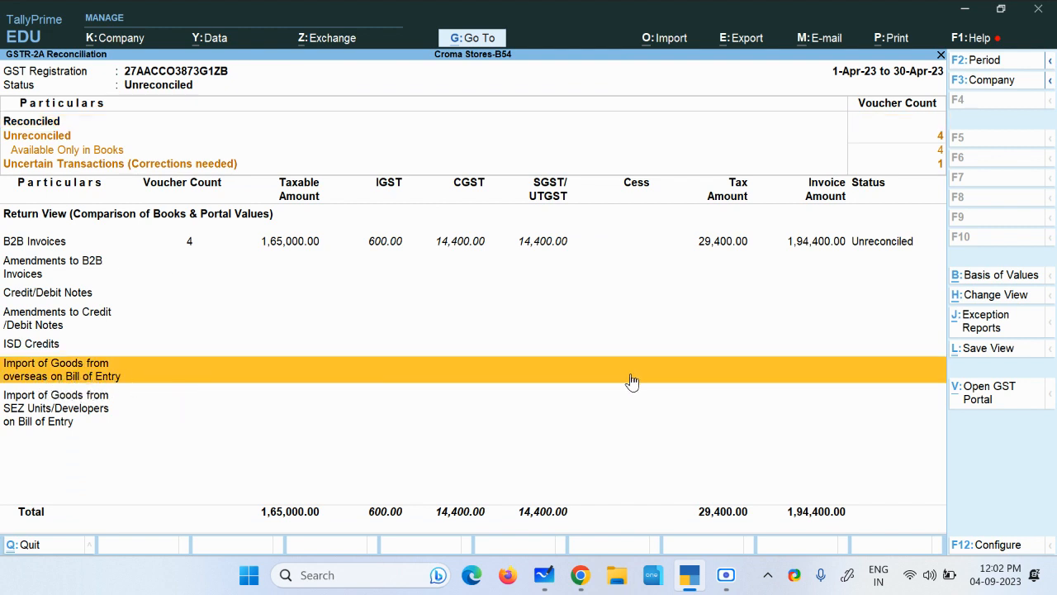
{"action": "left_click", "coordinate": [119, 166]}
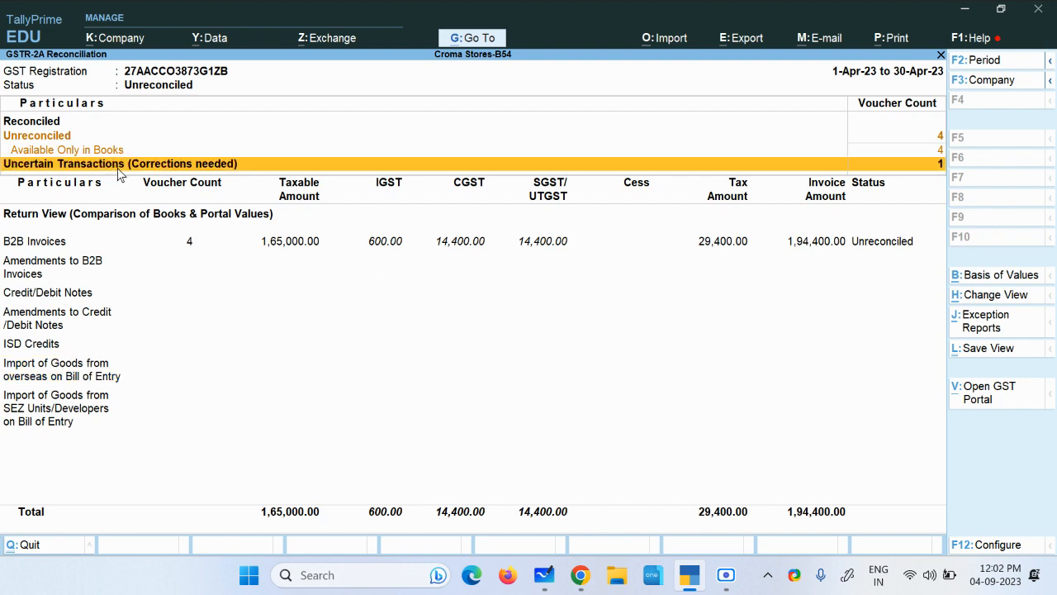
{"action": "left_click", "coordinate": [47, 374]}
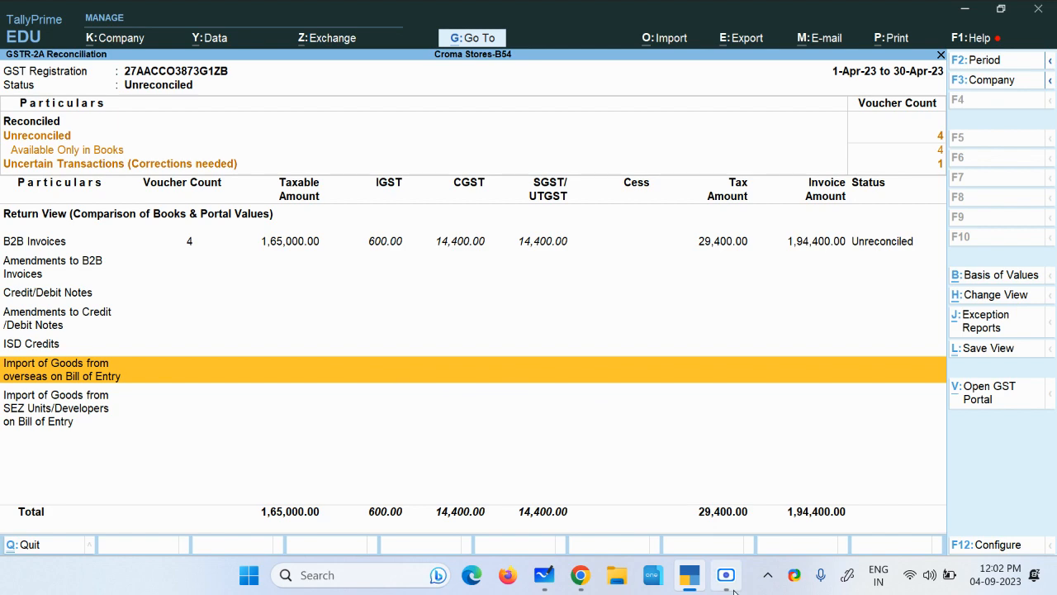
{"action": "left_click", "coordinate": [726, 582]}
{"action": "left_click", "coordinate": [744, 543]}
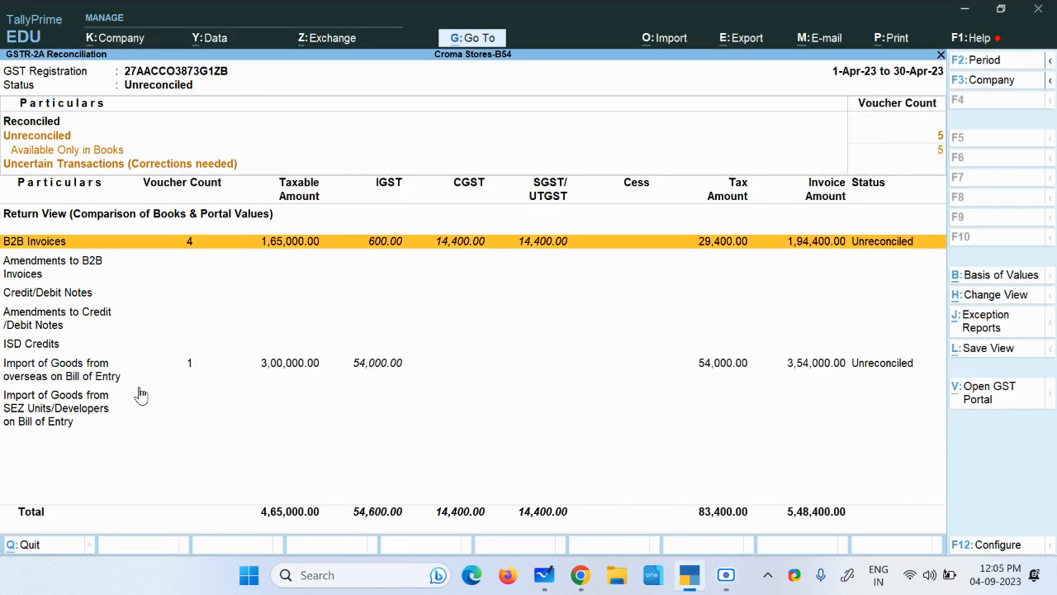
Review the overseas import row in GSTR-2A Reconciliation, and return to the Gateway of Tally.
{"action": "left_click", "coordinate": [58, 372]}
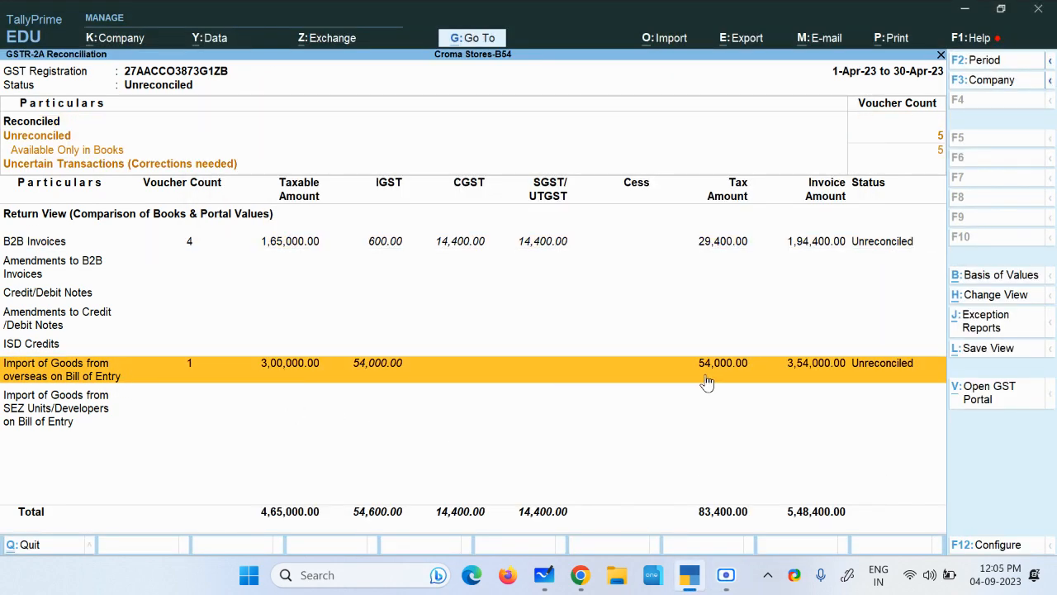
{"action": "left_click", "coordinate": [564, 381]}
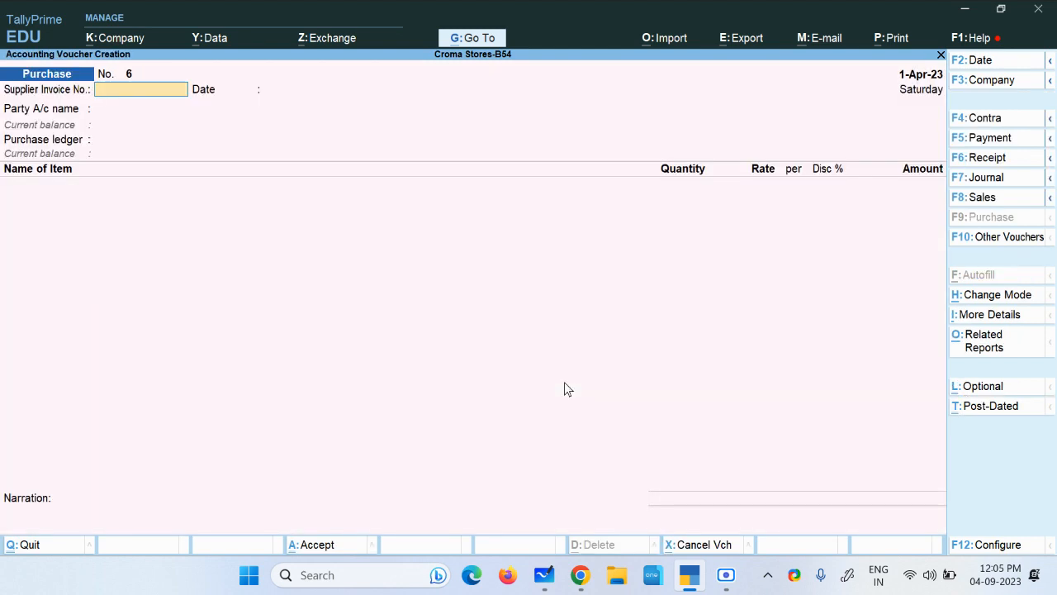
{"action": "key", "text": "Escape"}
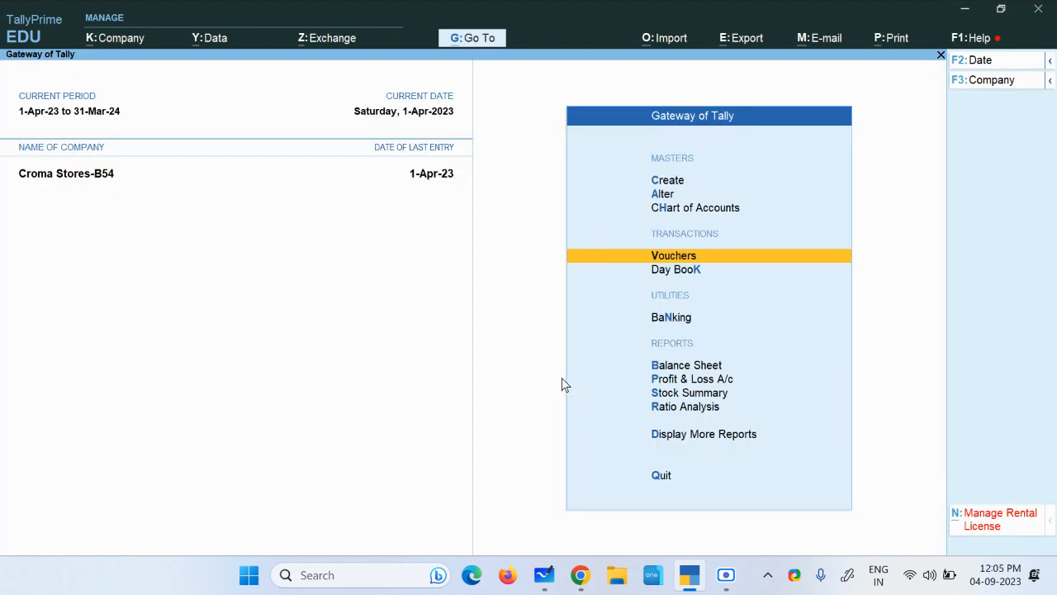
Open the Technocrat Ltd purchase voucher from the Day Book for alteration.
{"action": "key", "text": "Down"}
{"action": "key", "text": "Return"}
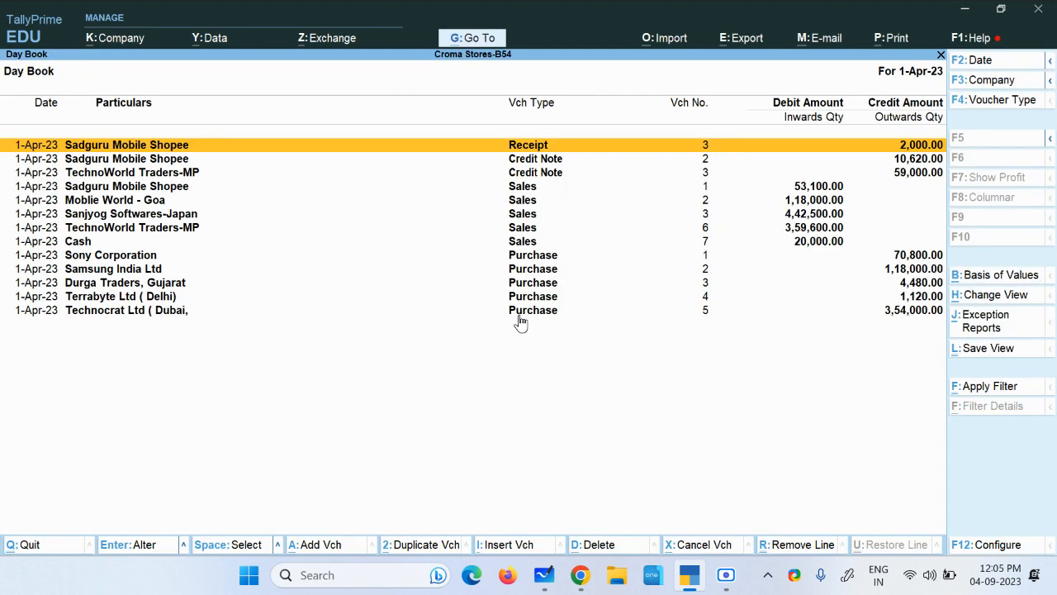
{"action": "left_click", "coordinate": [135, 312]}
{"action": "key", "text": "Return"}
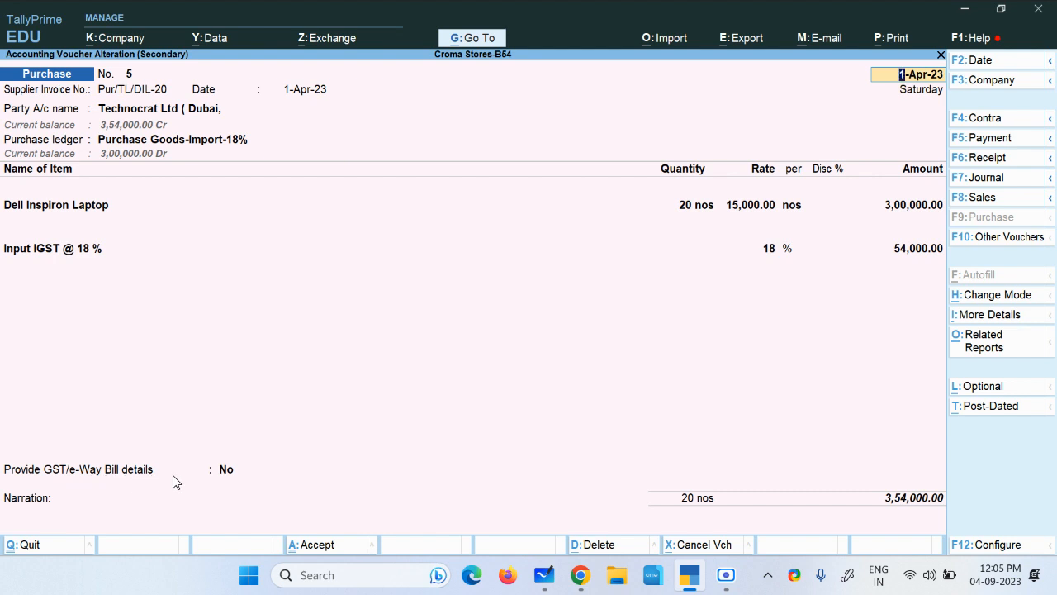
Set the voucher's GST/e-Way Bill details option to Yes, confirm the Bill of Entry details with port code INDPC4, and accept them.
{"action": "left_click", "coordinate": [224, 477]}
{"action": "key", "text": "Down"}
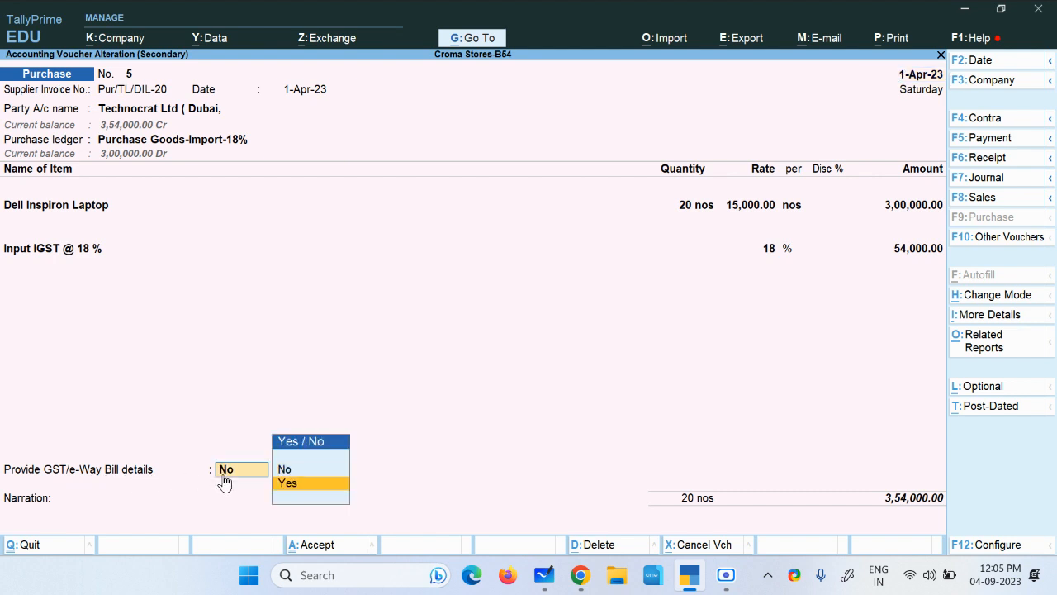
{"action": "key", "text": "Return"}
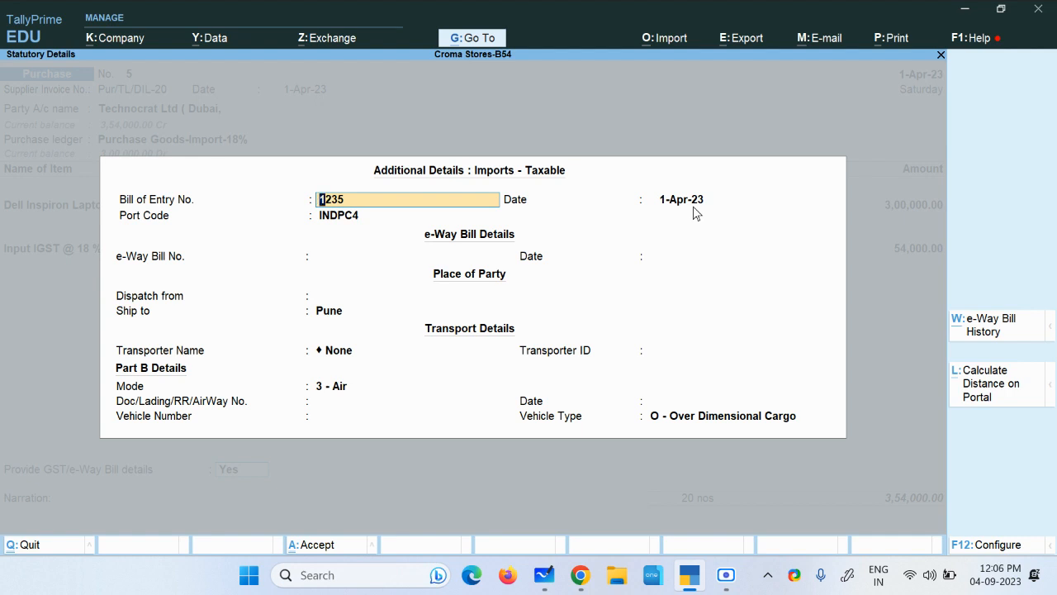
{"action": "key", "text": "Return"}
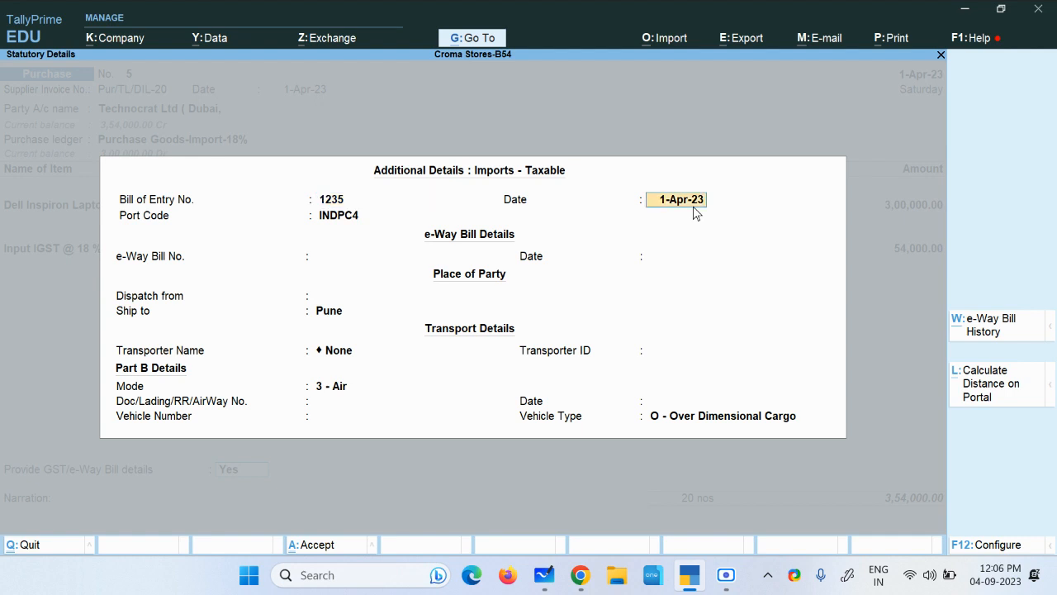
{"action": "key", "text": "Return"}
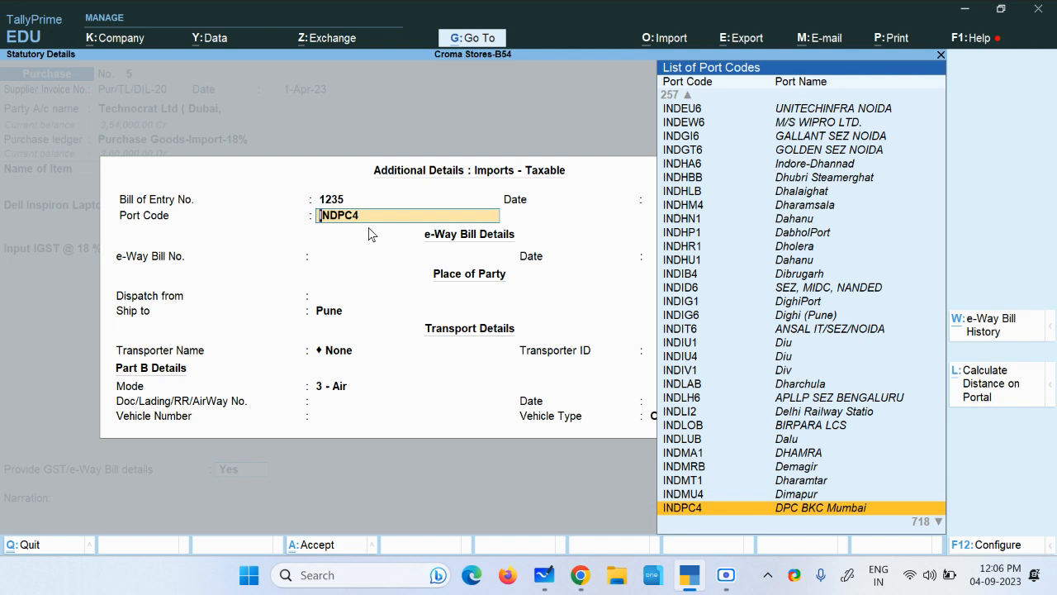
{"action": "left_click", "coordinate": [843, 510]}
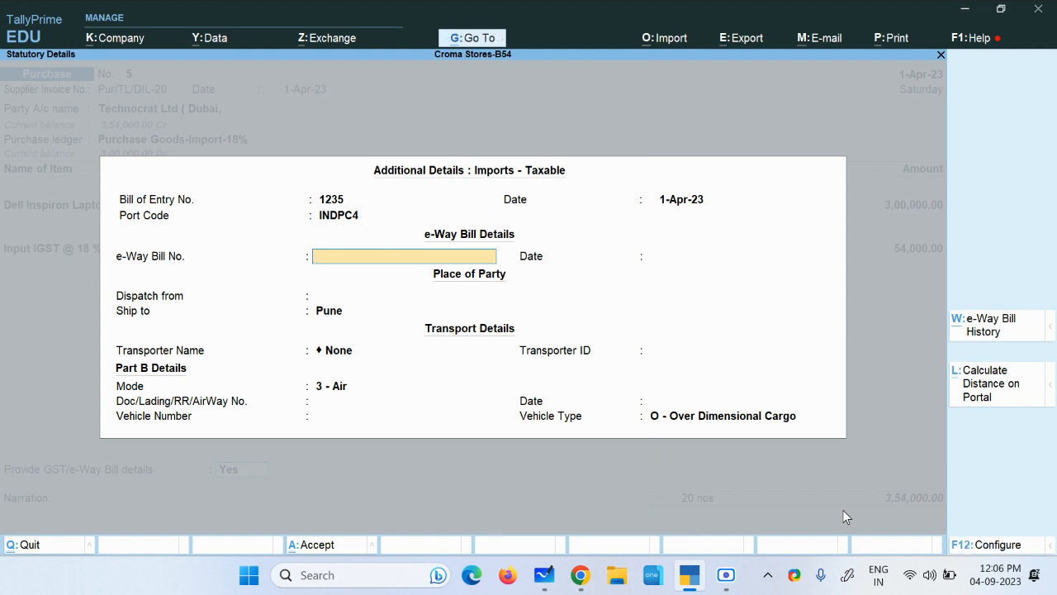
{"action": "left_click", "coordinate": [735, 583]}
{"action": "left_click", "coordinate": [898, 480]}
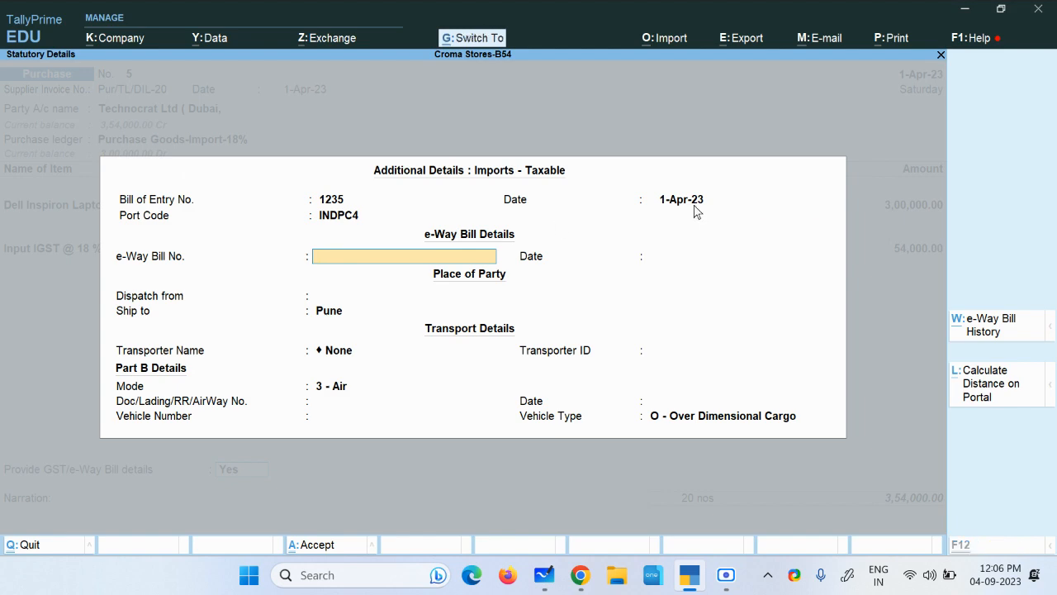
{"action": "key", "text": "ctrl+a"}
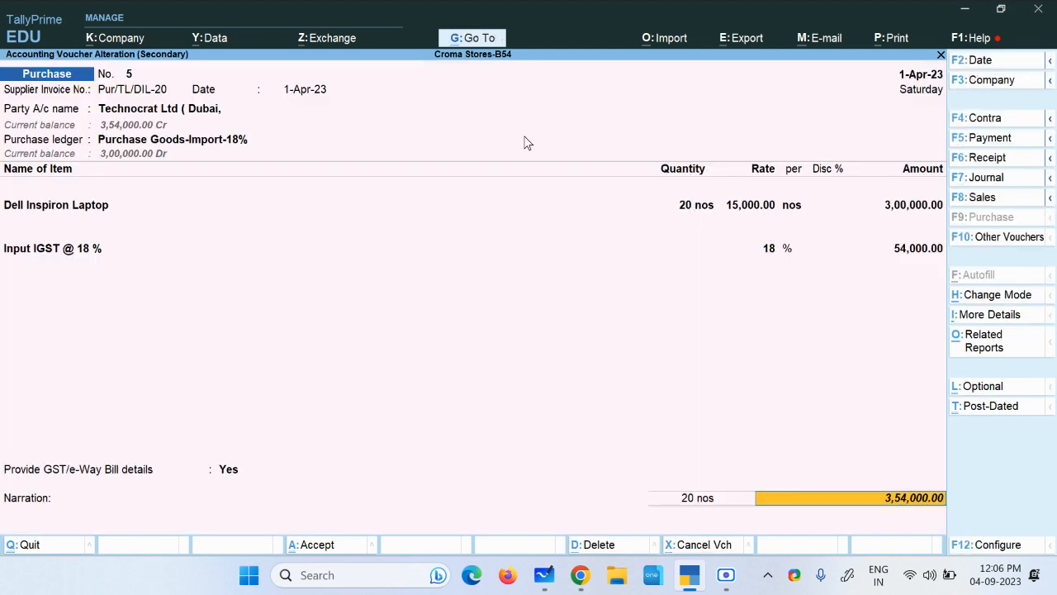
Open the GSTR-2A Reconciliation report and check the row for goods imported from overseas on Bill of Entry.
{"action": "left_click", "coordinate": [466, 38]}
{"action": "type", "text": "Gstr"}
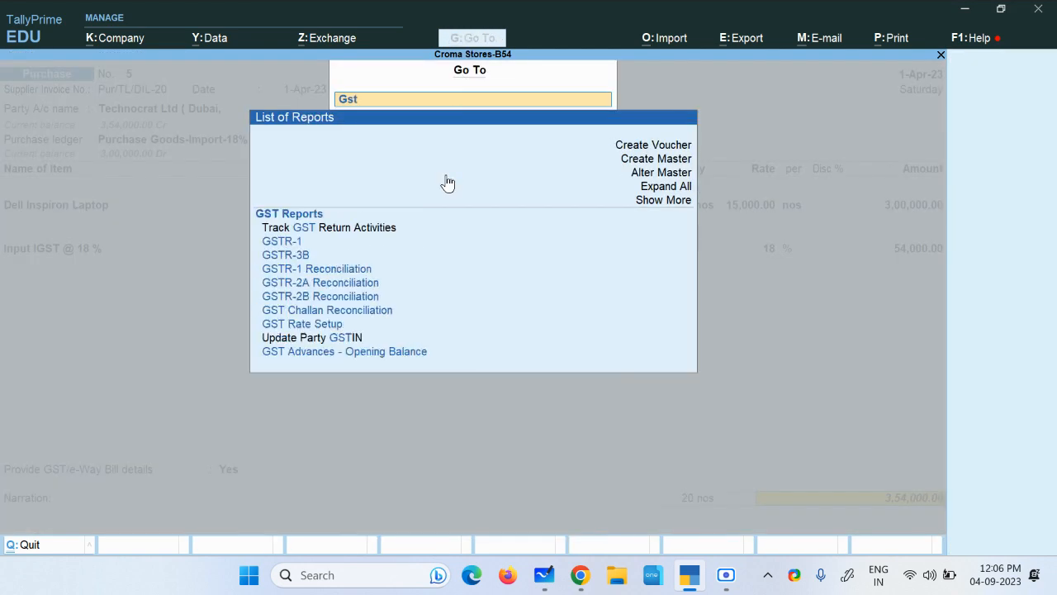
{"action": "key", "text": "Down"}
{"action": "key", "text": "Down"}
{"action": "key", "text": "Down"}
{"action": "key", "text": "Down"}
{"action": "key", "text": "Down"}
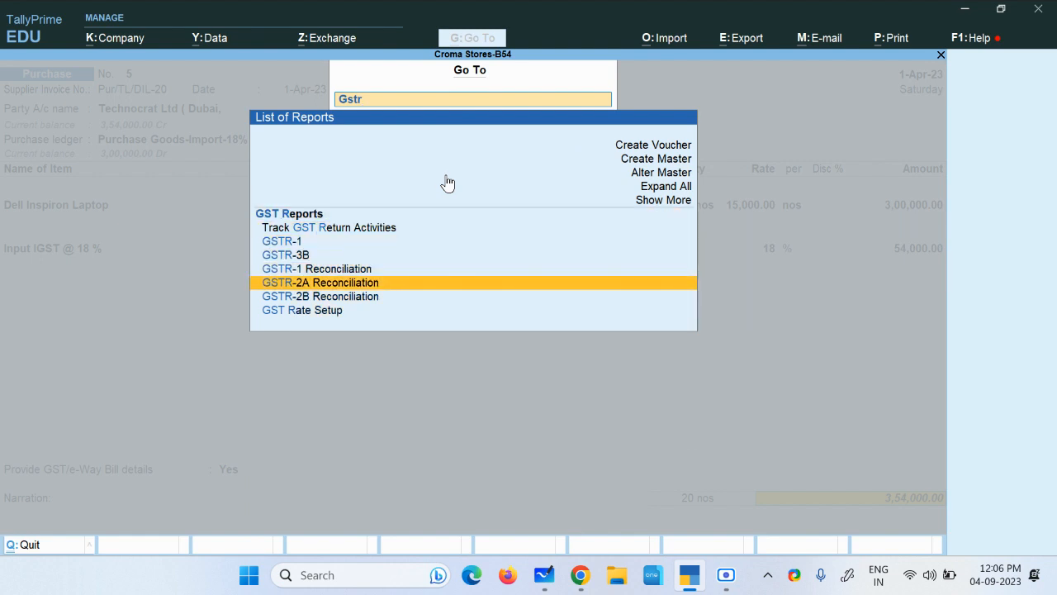
{"action": "key", "text": "Return"}
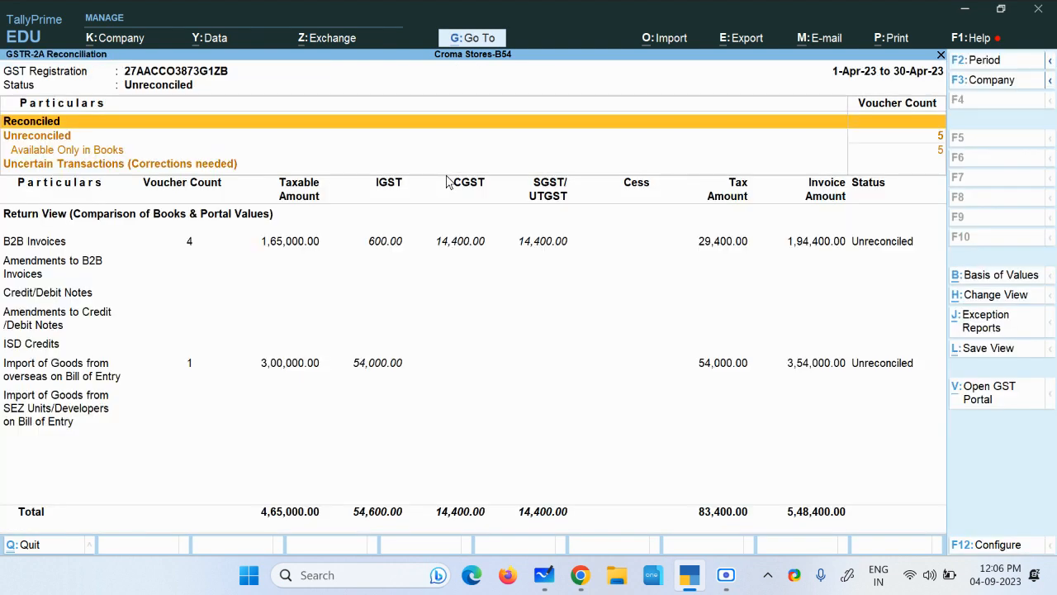
{"action": "left_click", "coordinate": [299, 370]}
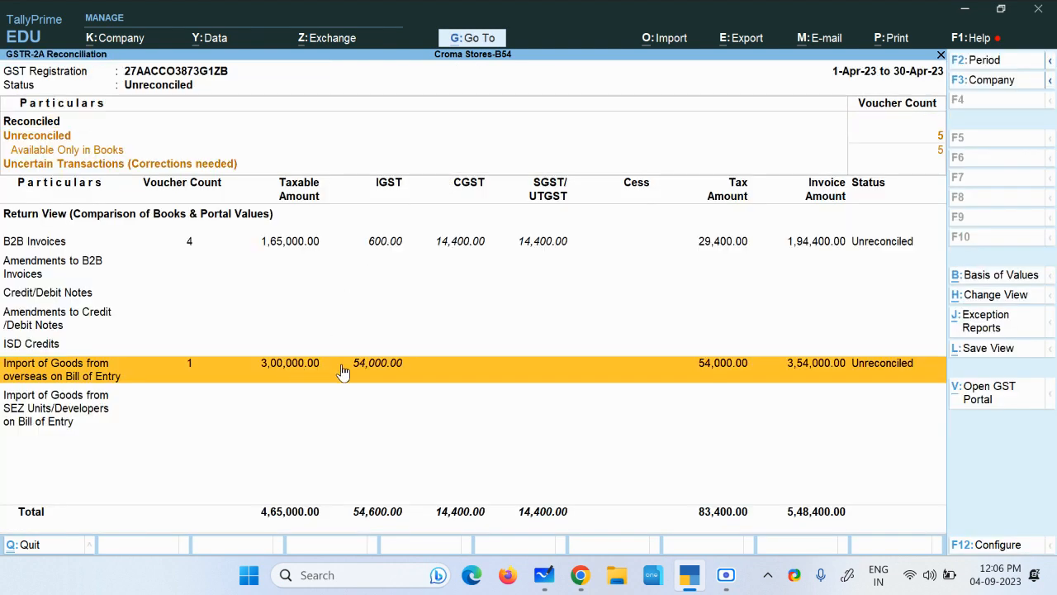
{"action": "left_click", "coordinate": [726, 575]}
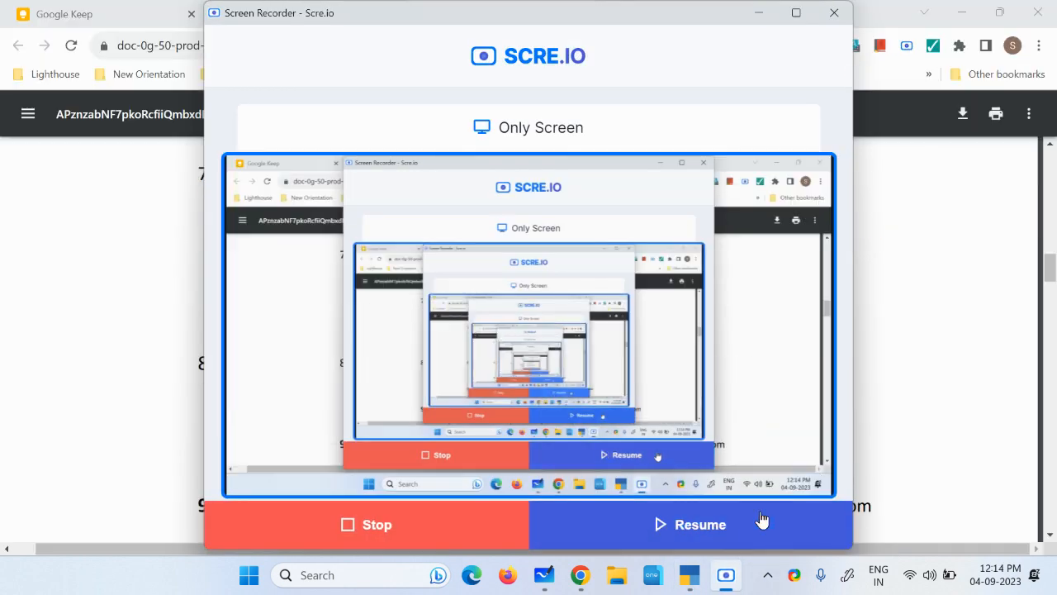
{"action": "left_click", "coordinate": [761, 519]}
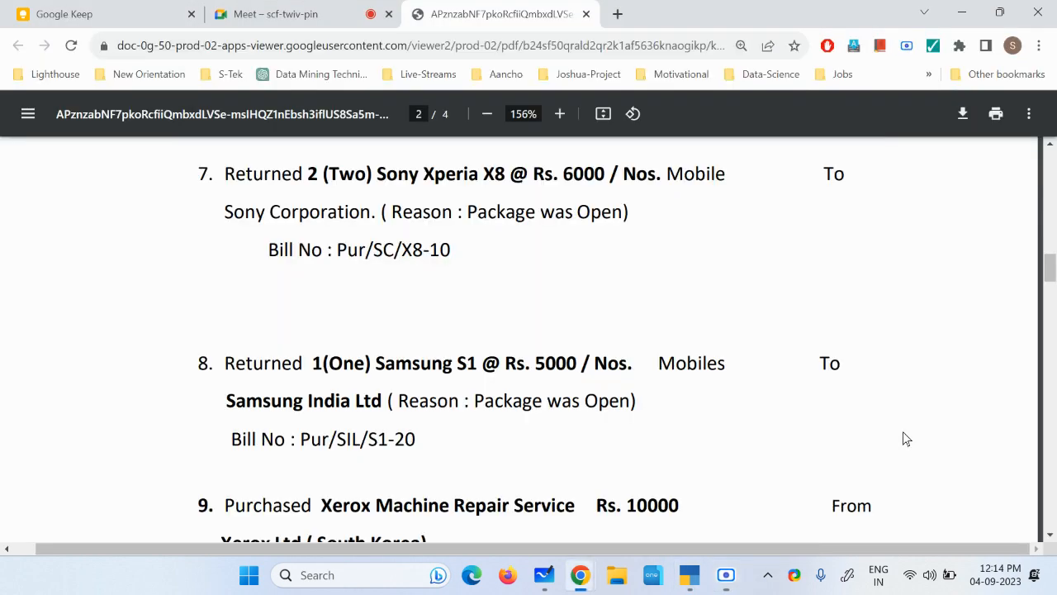
Examine the Sony Xperia X8 return in the assignment PDF, including its reason and bill number, and compare it with the original purchase.
{"action": "scroll", "coordinate": [396, 302], "scroll_direction": "up", "scroll_amount": 2}
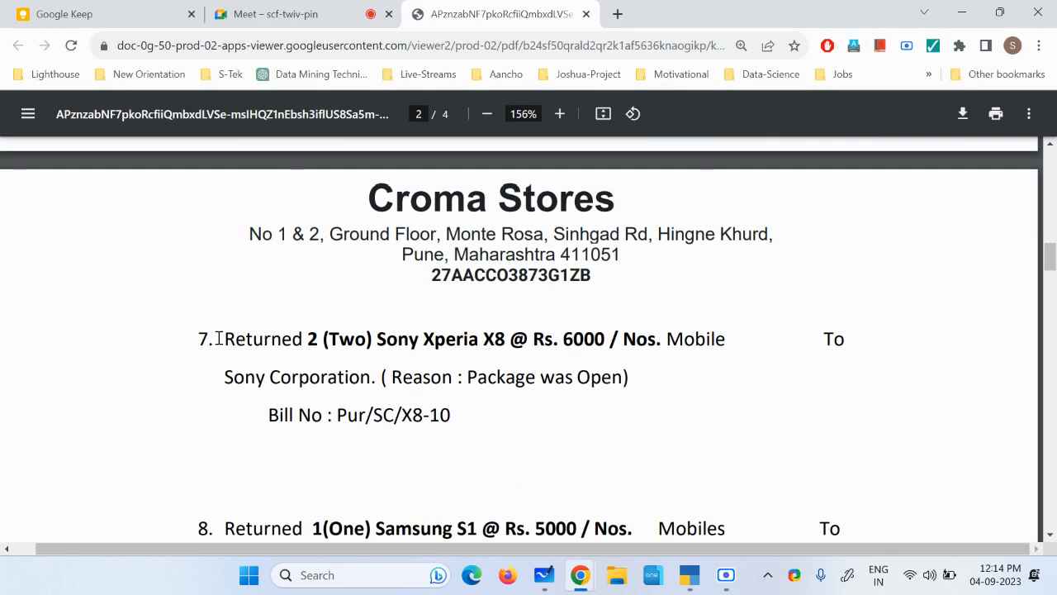
{"action": "left_click_drag", "start_coordinate": [389, 339], "coordinate": [499, 339]}
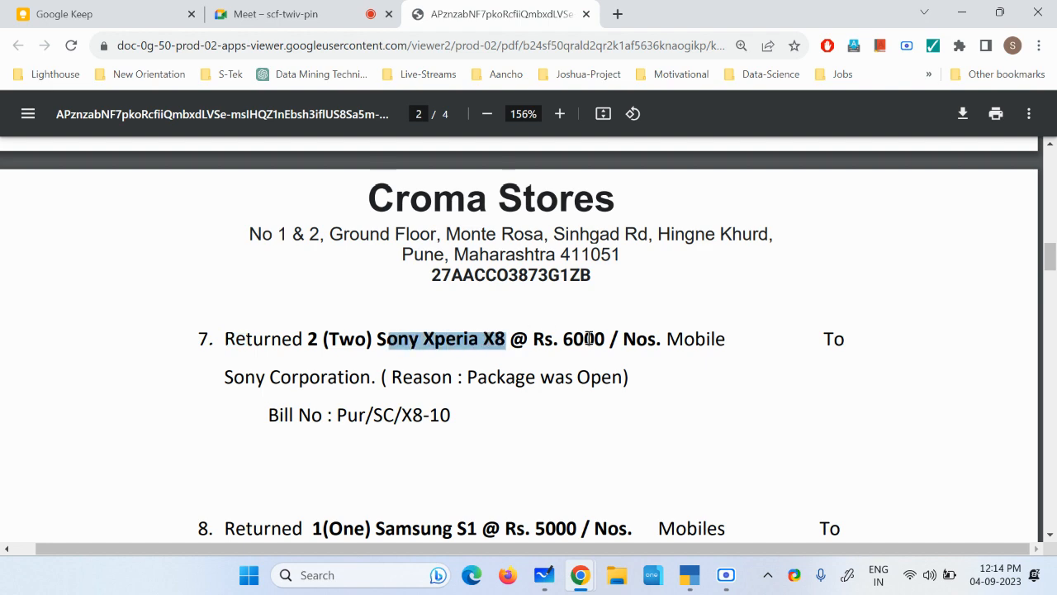
{"action": "left_click_drag", "start_coordinate": [224, 377], "coordinate": [378, 376]}
{"action": "scroll", "coordinate": [377, 377], "scroll_direction": "up", "scroll_amount": 8}
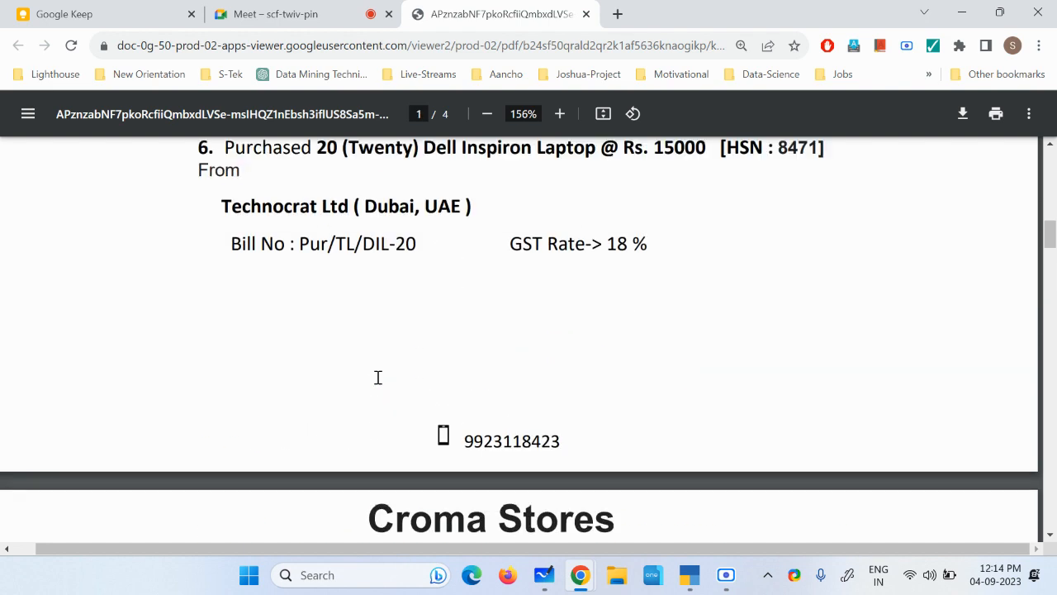
{"action": "scroll", "coordinate": [375, 310], "scroll_direction": "up", "scroll_amount": 5}
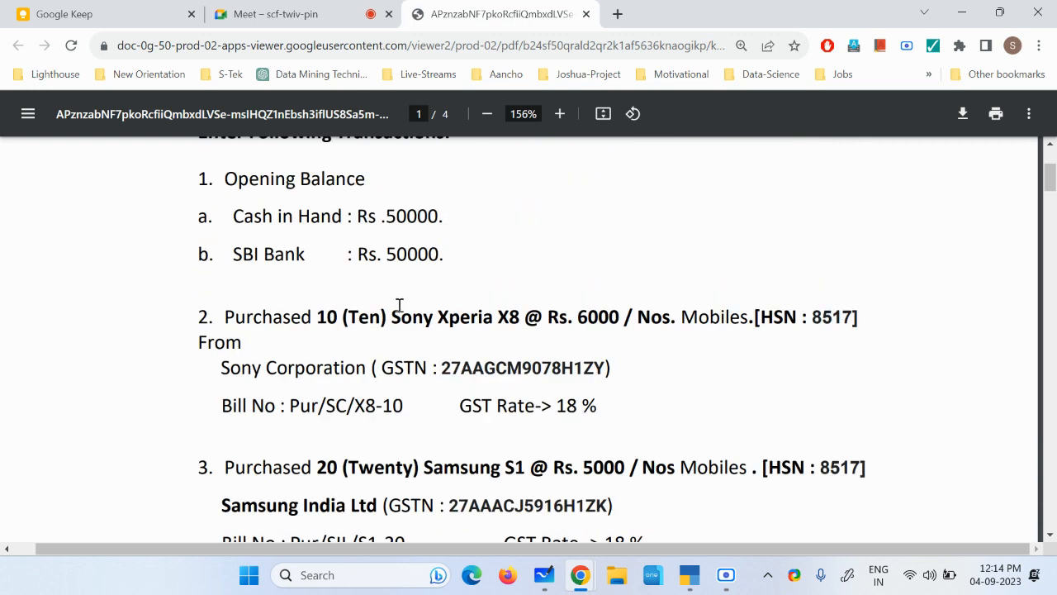
{"action": "left_click_drag", "start_coordinate": [314, 316], "coordinate": [391, 318]}
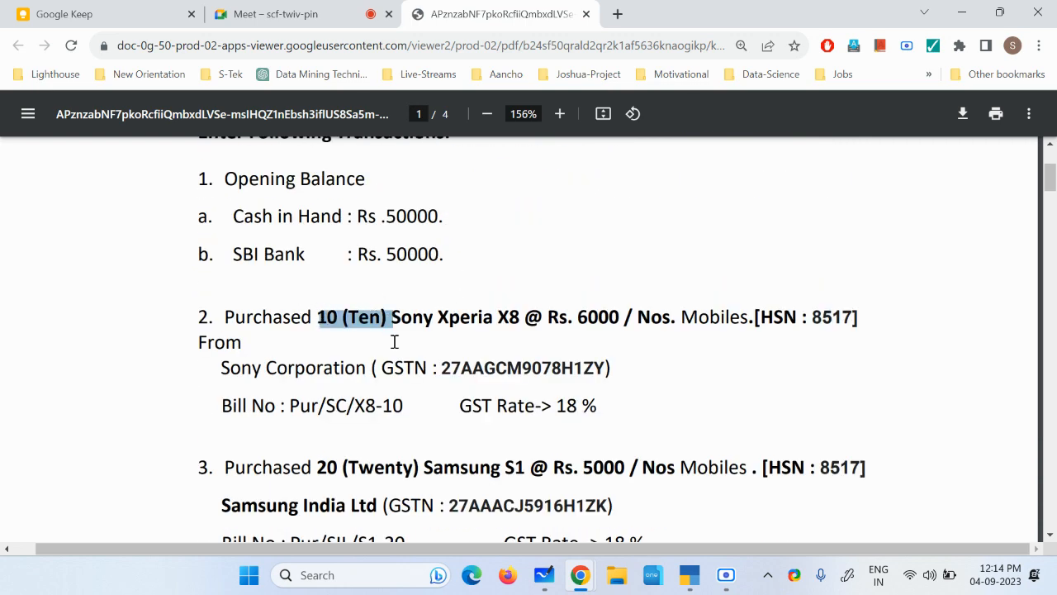
{"action": "scroll", "coordinate": [394, 341], "scroll_direction": "down", "scroll_amount": 12}
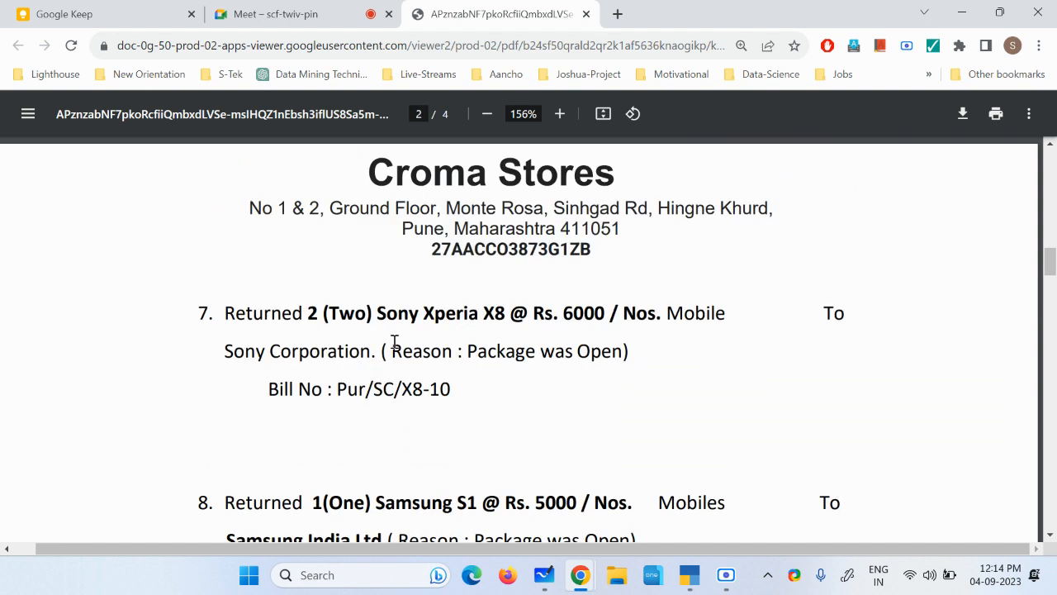
{"action": "scroll", "coordinate": [394, 341], "scroll_direction": "down", "scroll_amount": 1}
{"action": "left_click_drag", "start_coordinate": [469, 296], "coordinate": [622, 294]}
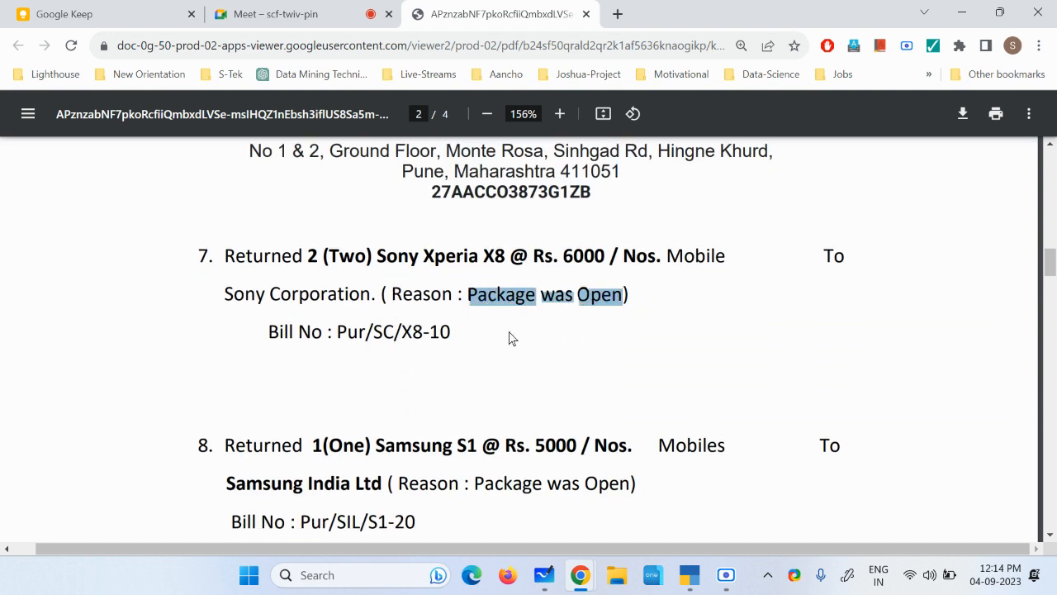
{"action": "left_click_drag", "start_coordinate": [338, 333], "coordinate": [450, 333]}
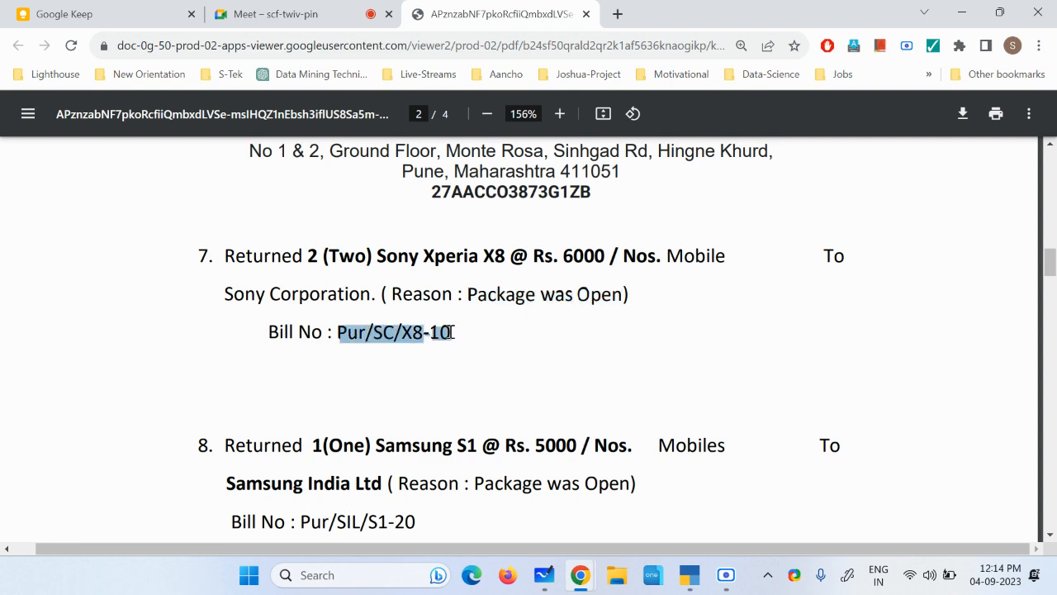
Switch to TallyPrime and change the new voucher's type from Purchase to Debit Note.
{"action": "left_click", "coordinate": [690, 575]}
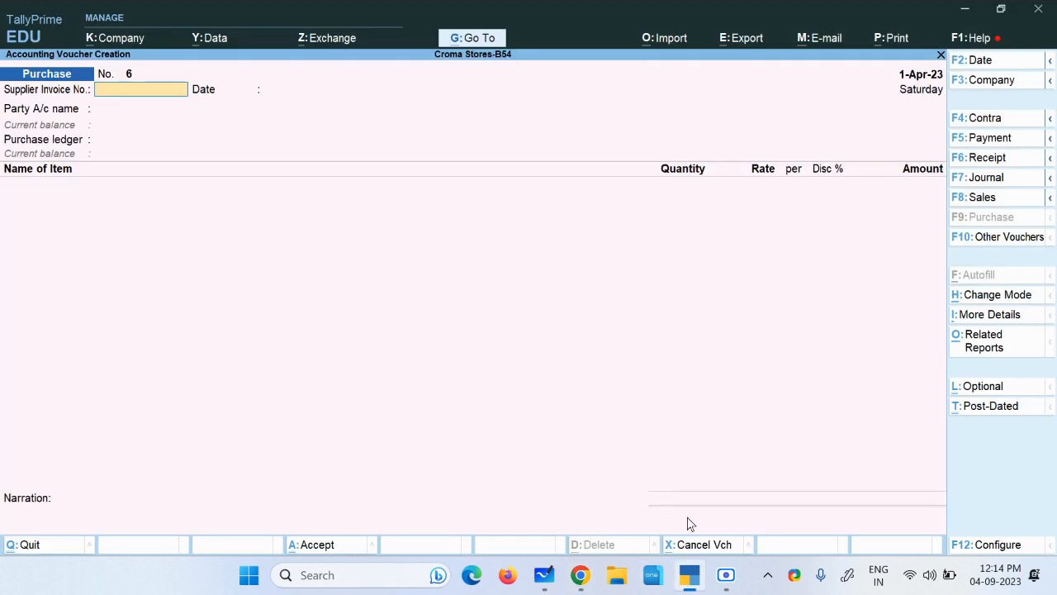
{"action": "left_click", "coordinate": [1034, 236]}
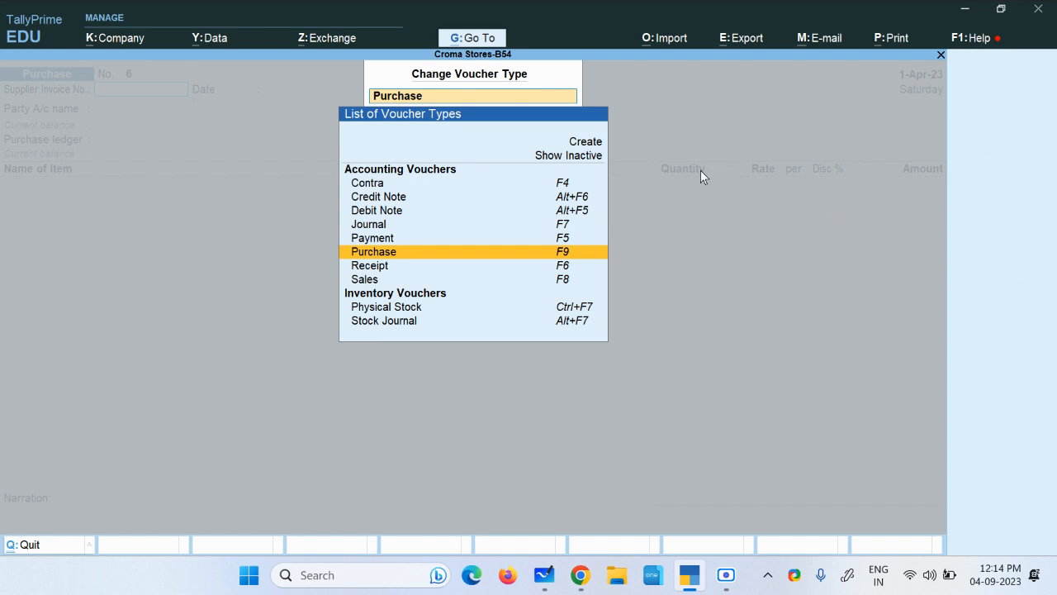
{"action": "left_click", "coordinate": [394, 213]}
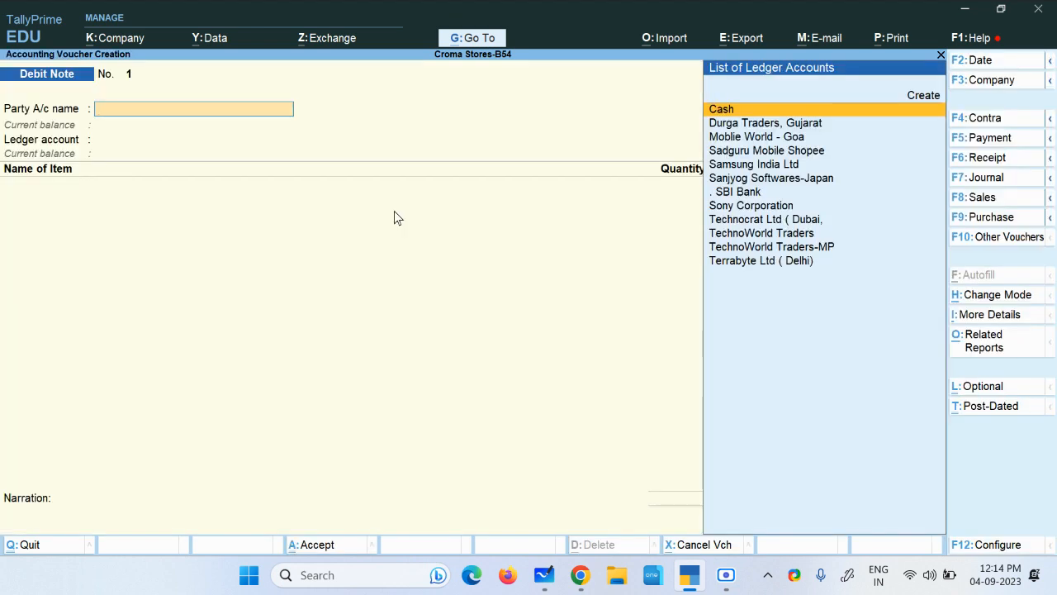
{"action": "key", "text": "alt+c"}
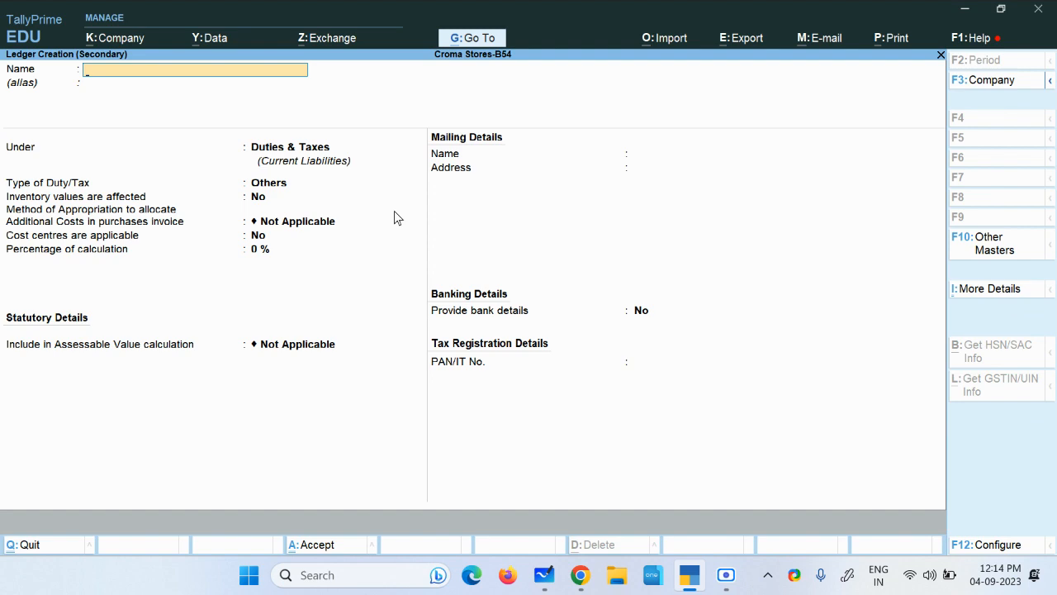
{"action": "key", "text": "alt+Tab"}
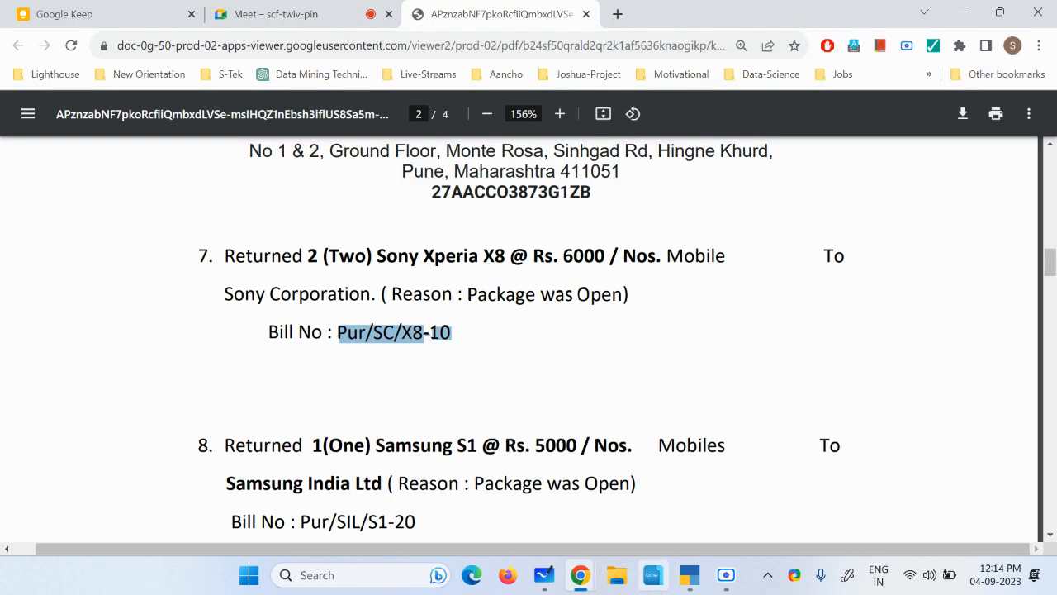
{"action": "left_click", "coordinate": [688, 578]}
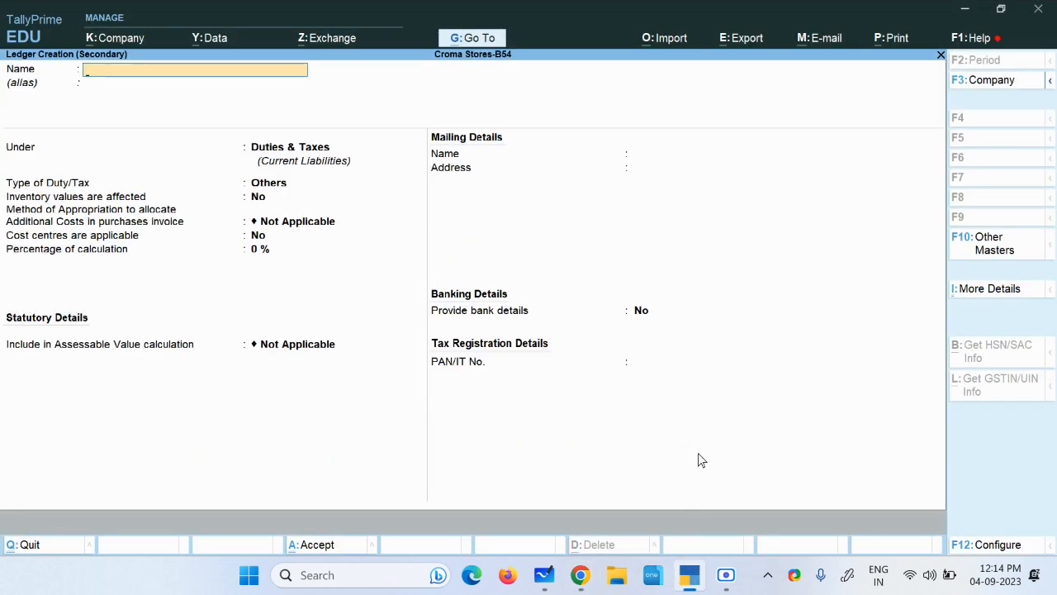
{"action": "key", "text": "Escape"}
{"action": "key", "text": "alt+Tab"}
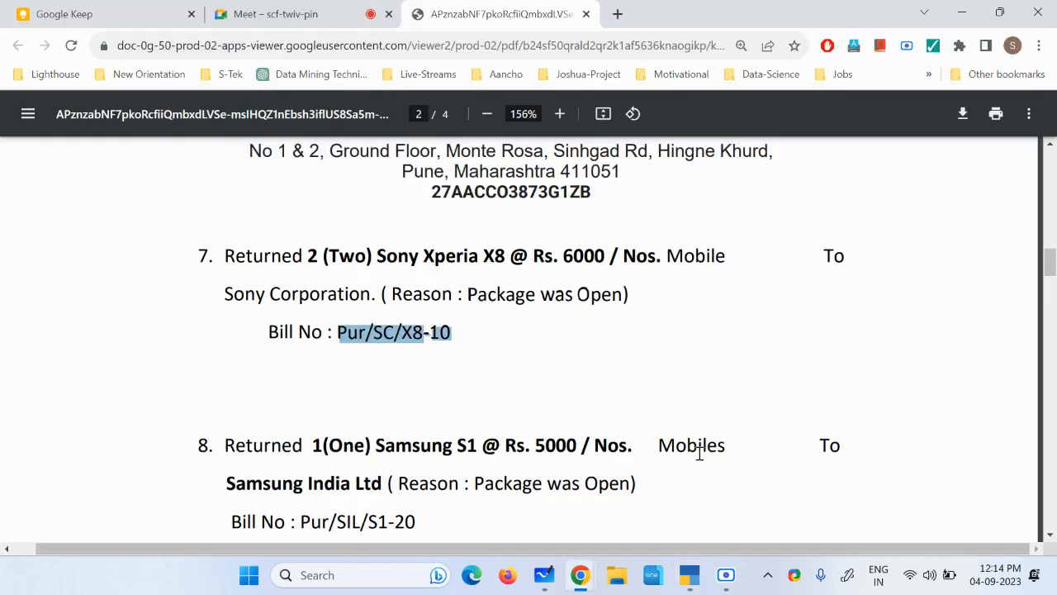
{"action": "key", "text": "alt+Tab"}
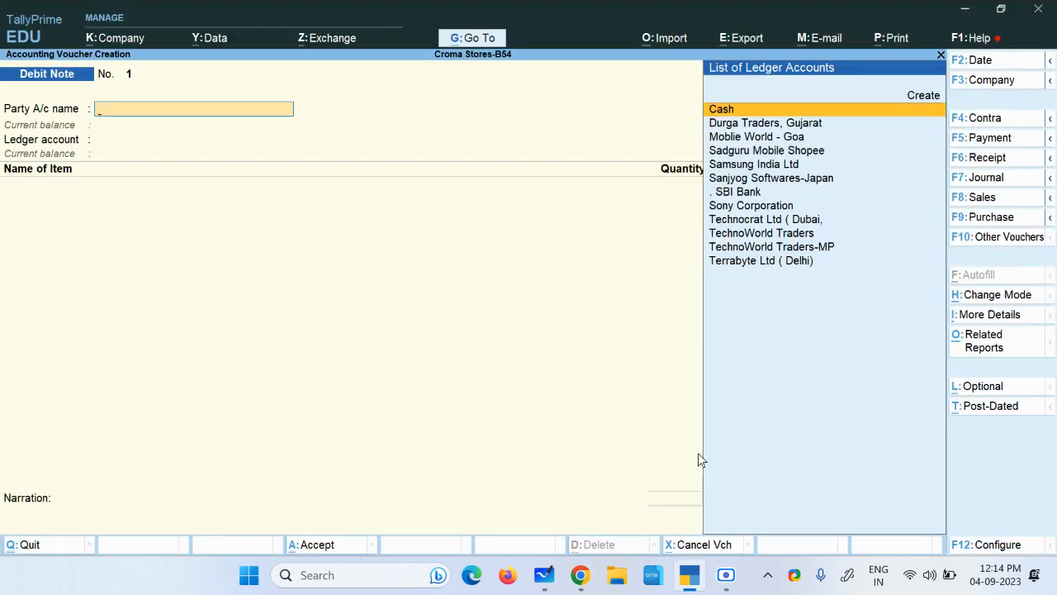
Choose Sony Corporation as the debit note's party account, leaving dispatch details blank and accepting the party details.
{"action": "key", "text": "Down"}
{"action": "key", "text": "Down"}
{"action": "key", "text": "Down"}
{"action": "key", "text": "Down"}
{"action": "key", "text": "Down"}
{"action": "key", "text": "Down"}
{"action": "key", "text": "Up"}
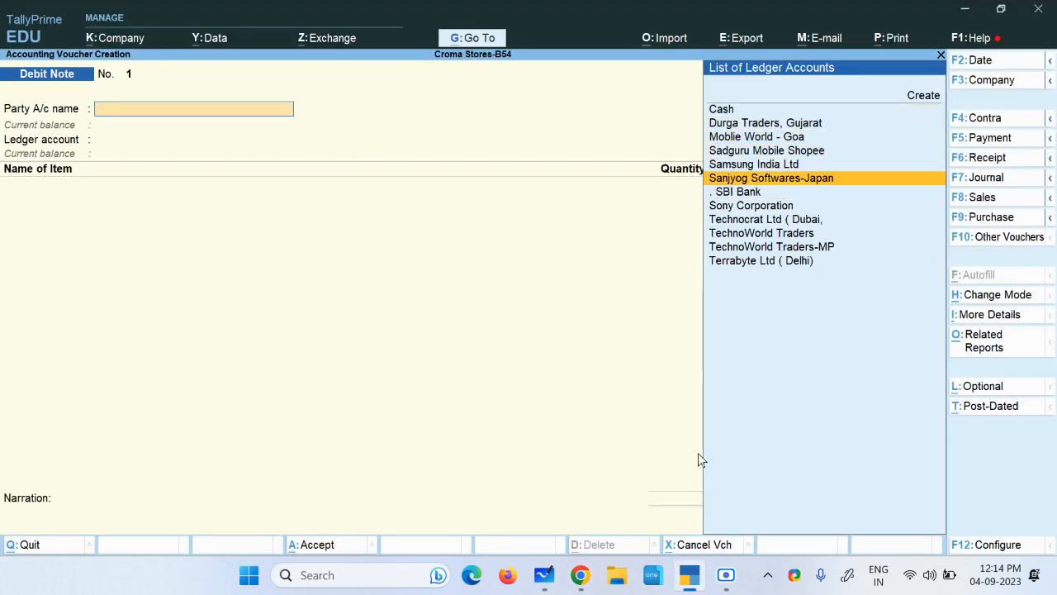
{"action": "key", "text": "Down"}
{"action": "key", "text": "Down"}
{"action": "key", "text": "Return"}
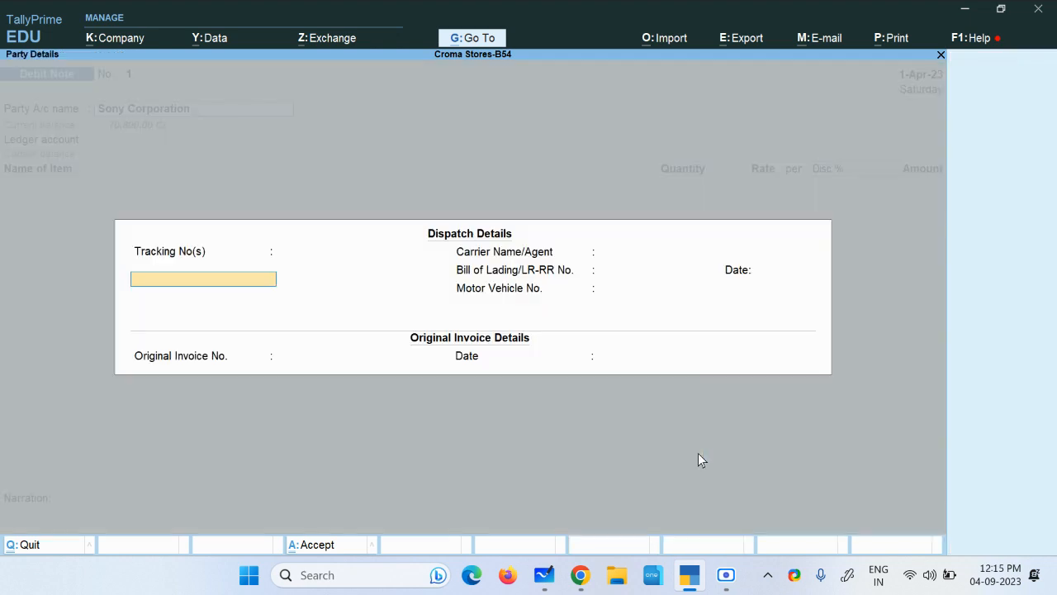
{"action": "key", "text": "ctrl+a"}
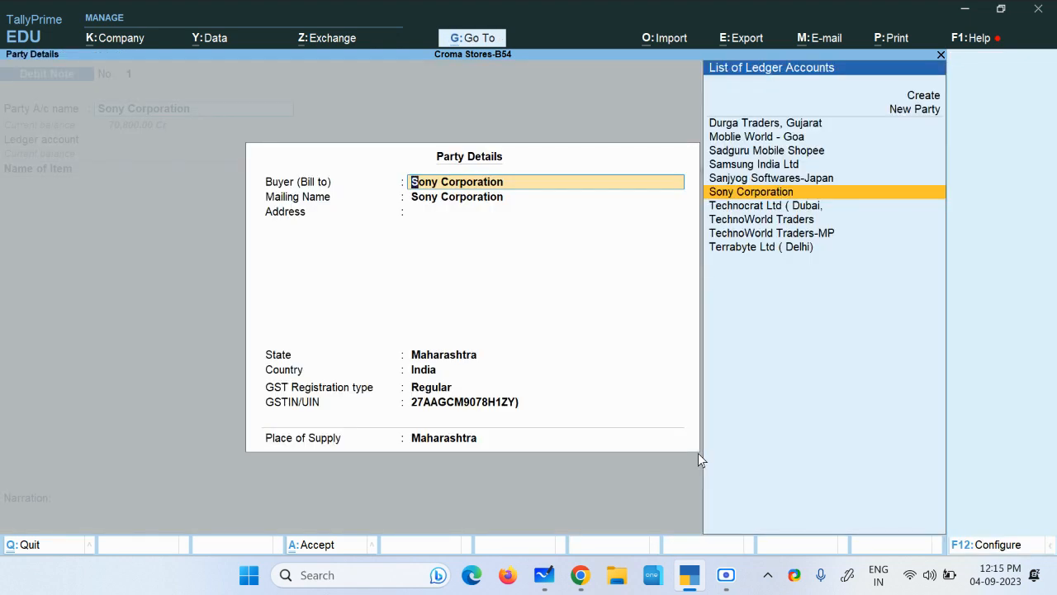
{"action": "key", "text": "ctrl+a"}
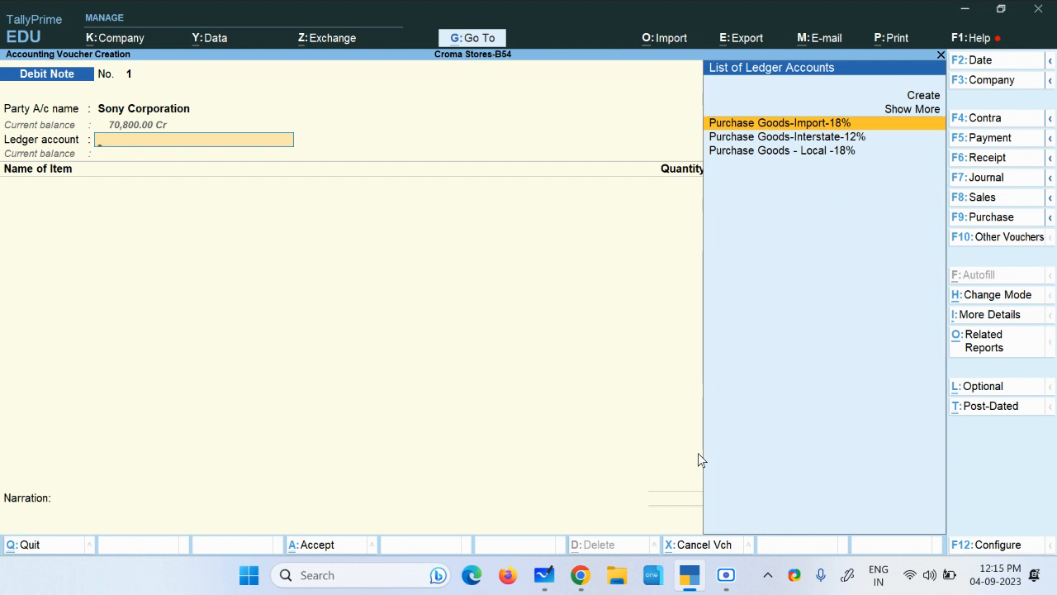
Create a new ledger named Purchase Goods Return-Local-18% for the debit note's ledger account, leaving the alias blank.
{"action": "key", "text": "Up"}
{"action": "key", "text": "Up"}
{"action": "key", "text": "Return"}
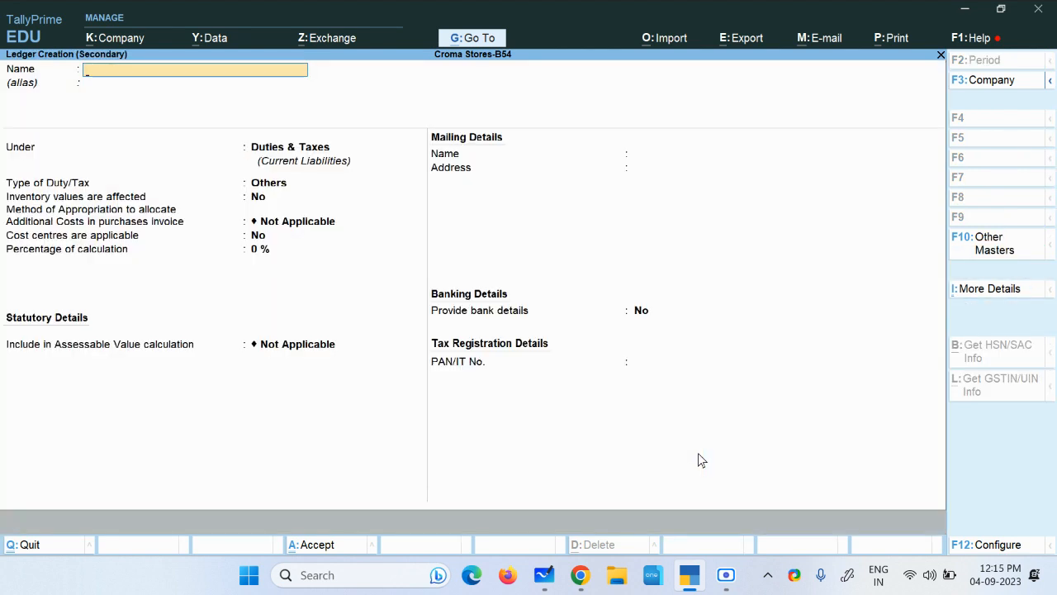
{"action": "type", "text": "chase Goods"}
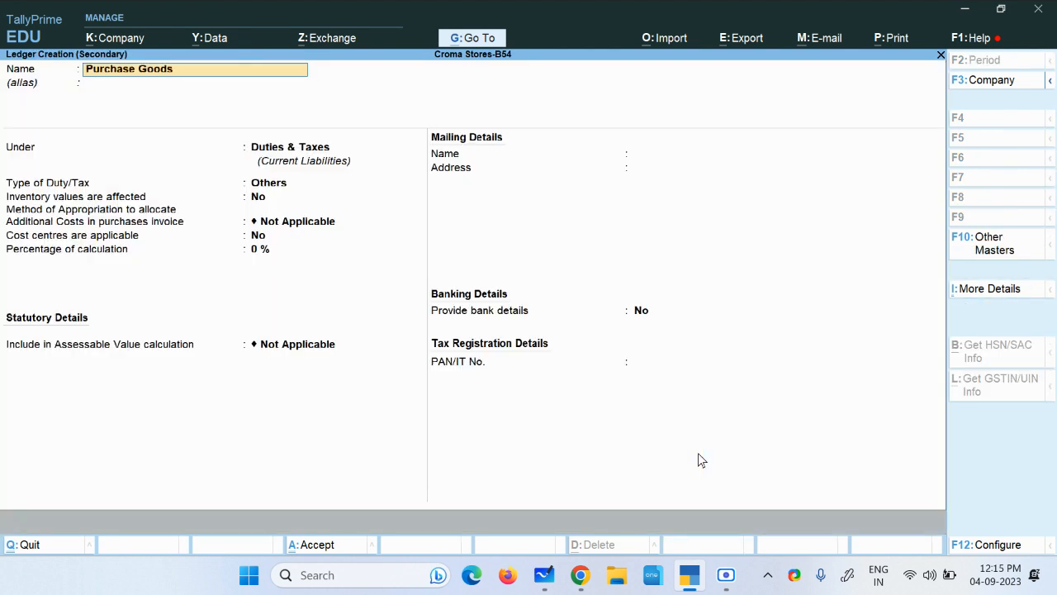
{"action": "type", "text": " Return-Loac"}
{"action": "key", "text": "BackSpace"}
{"action": "key", "text": "BackSpace"}
{"action": "type", "text": "cal-18%"}
{"action": "key", "text": "Return"}
{"action": "key", "text": "Return"}
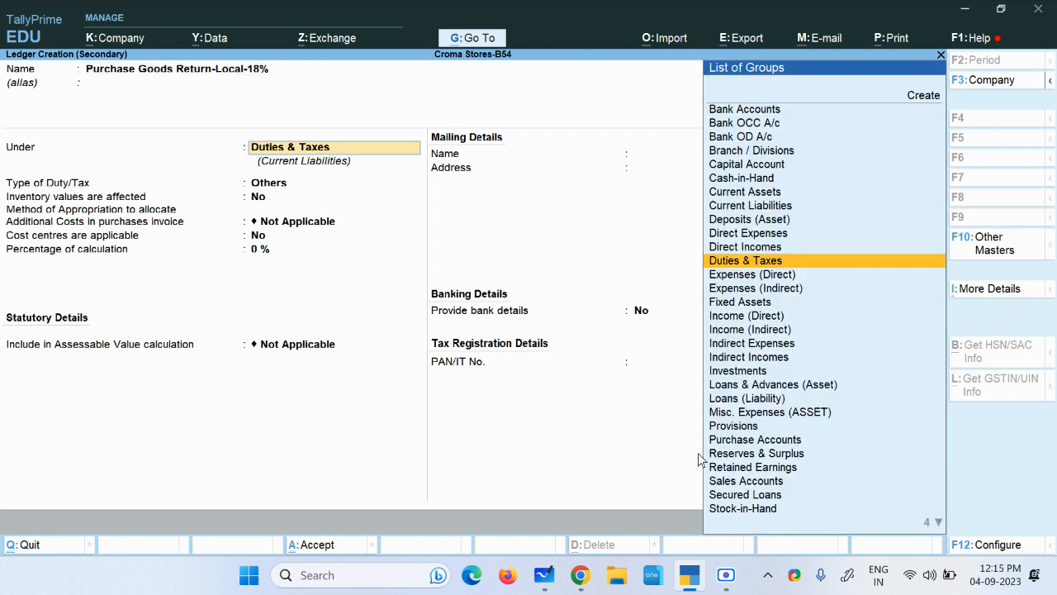
Place the ledger under Purchase Accounts, keeping inventory values affected, cost centres off and GST applicable.
{"action": "type", "text": "Pu"}
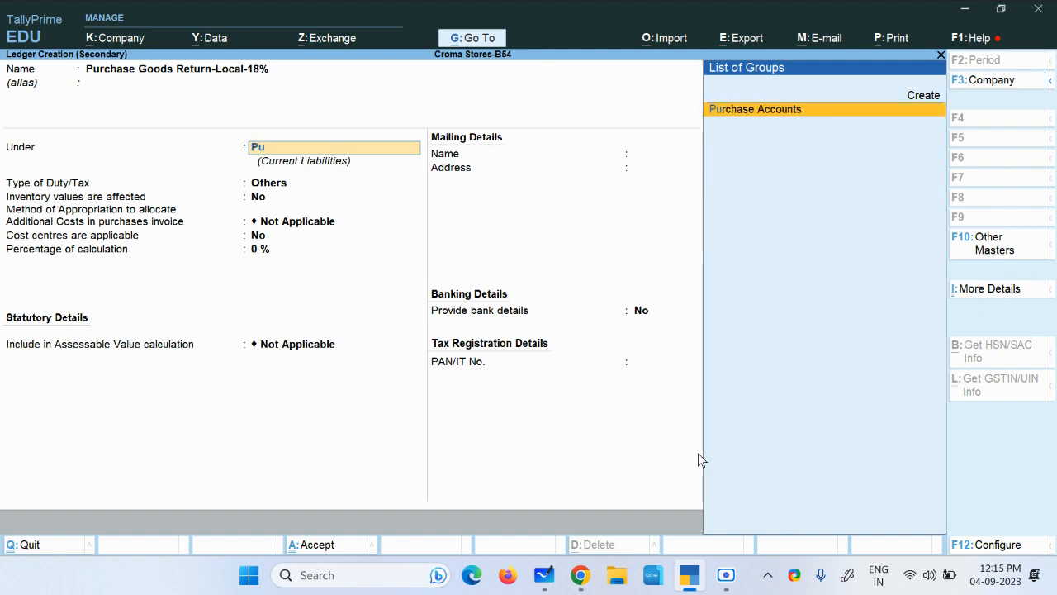
{"action": "key", "text": "Return"}
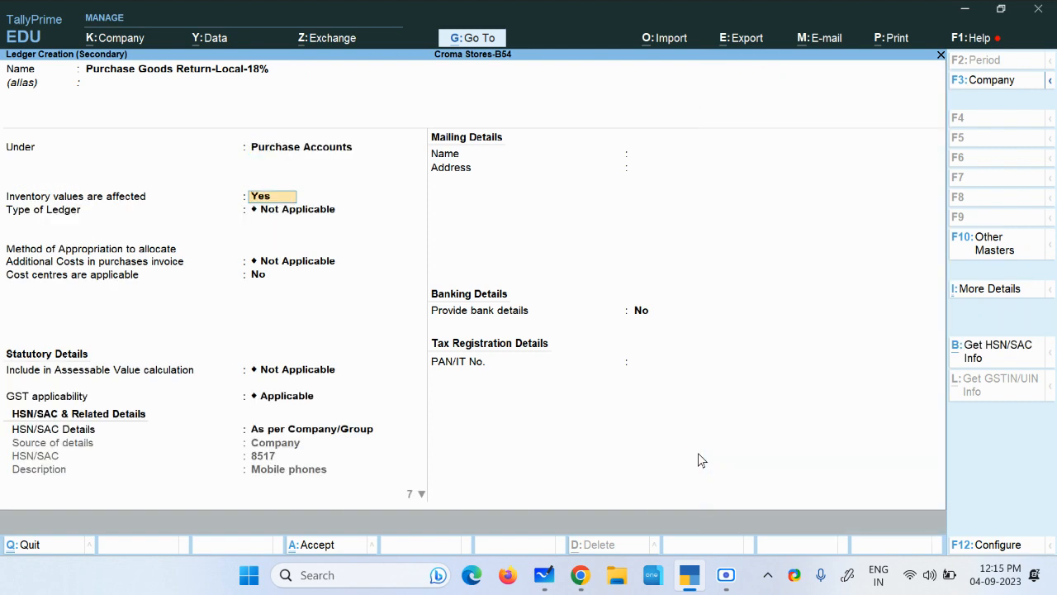
{"action": "key", "text": "Return"}
{"action": "key", "text": "Return"}
{"action": "key", "text": "Return"}
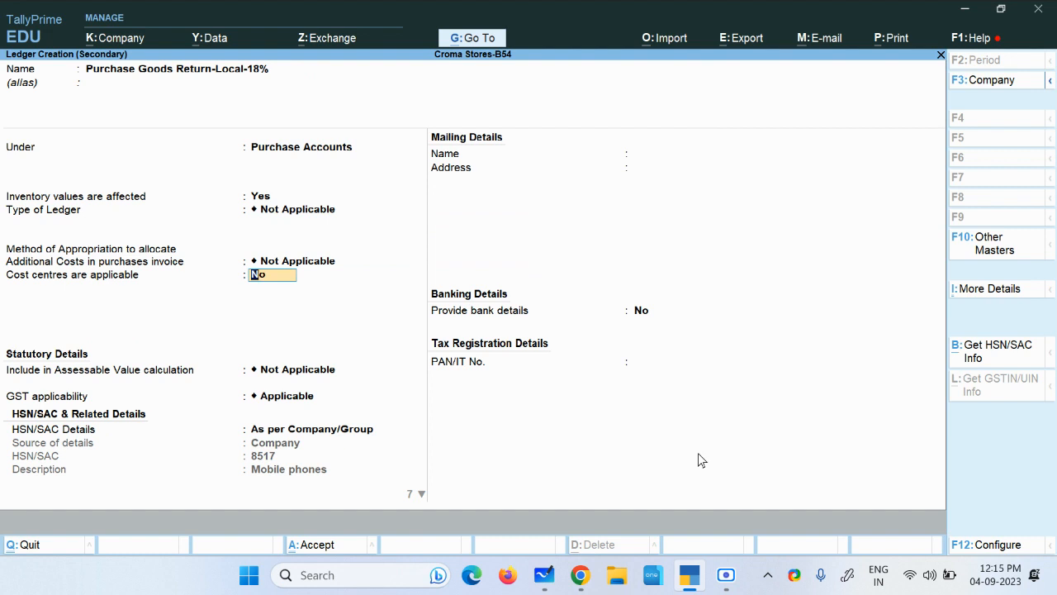
{"action": "key", "text": "Return"}
{"action": "key", "text": "Return"}
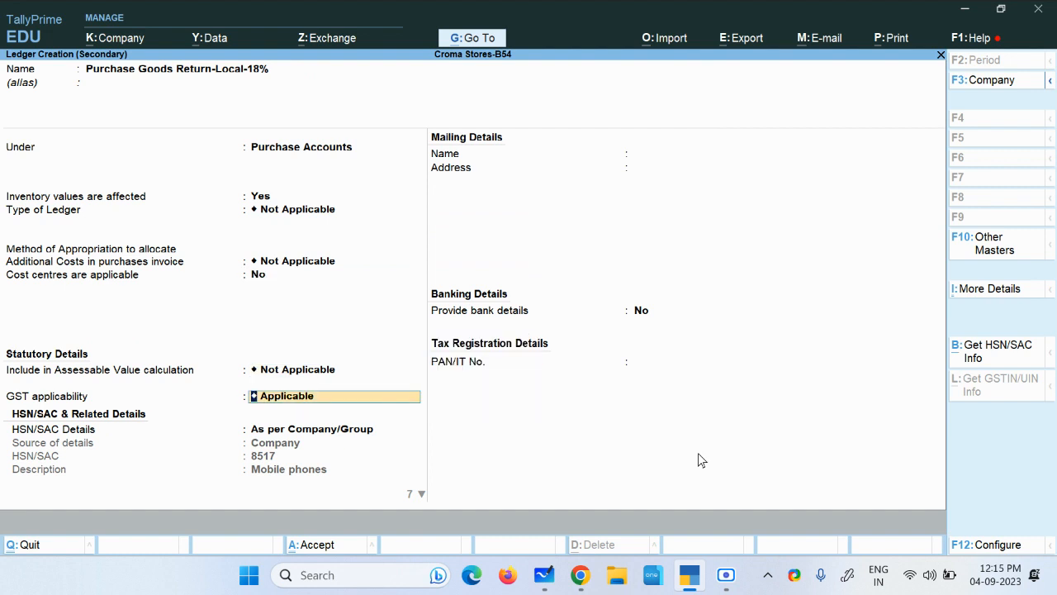
{"action": "key", "text": "Return"}
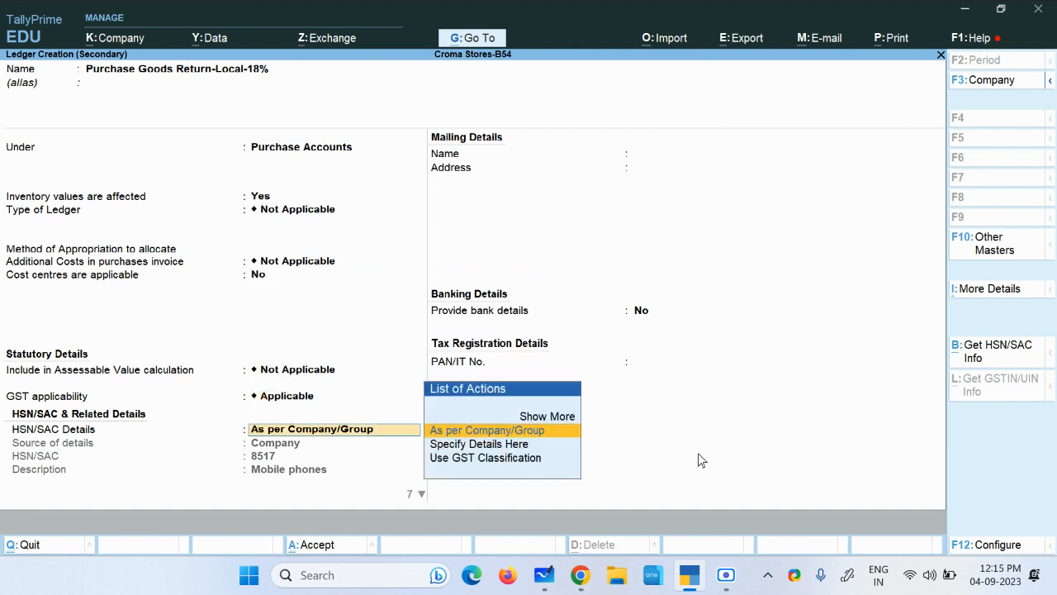
Check the Sony Xperia X8 purchase's HSN in the assignment PDF and set the ledger's HSN/SAC details to As per Company/Group.
{"action": "key", "text": "Down"}
{"action": "key", "text": "Return"}
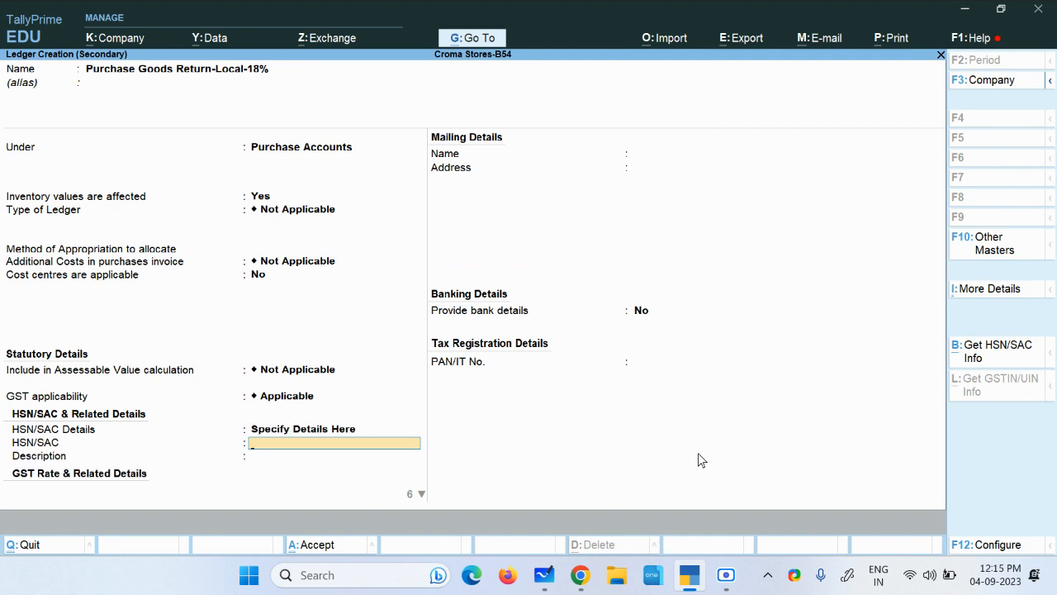
{"action": "key", "text": "alt+Tab"}
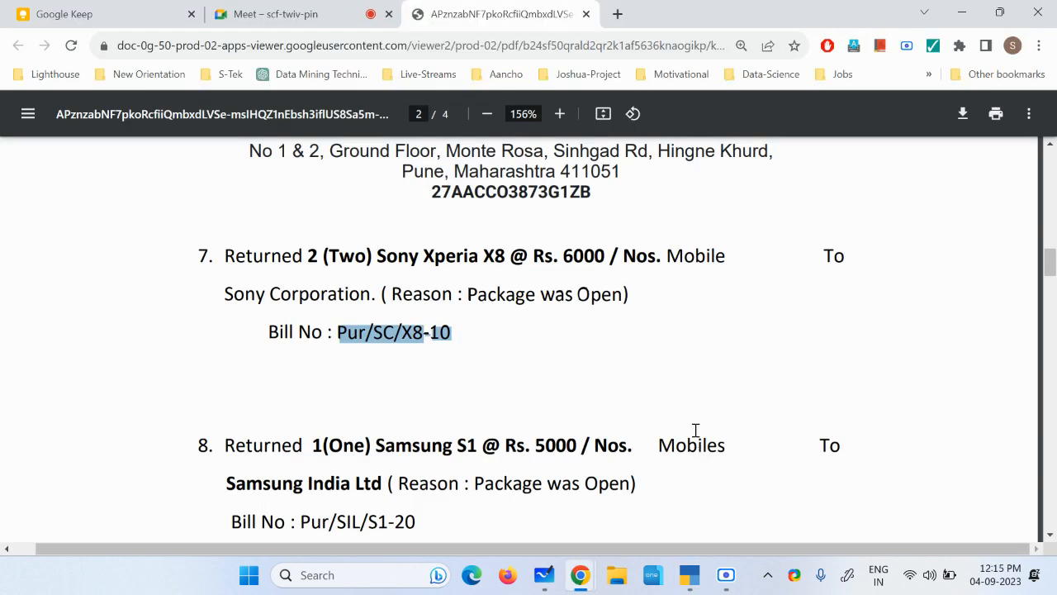
{"action": "scroll", "coordinate": [720, 291], "scroll_direction": "up", "scroll_amount": 15}
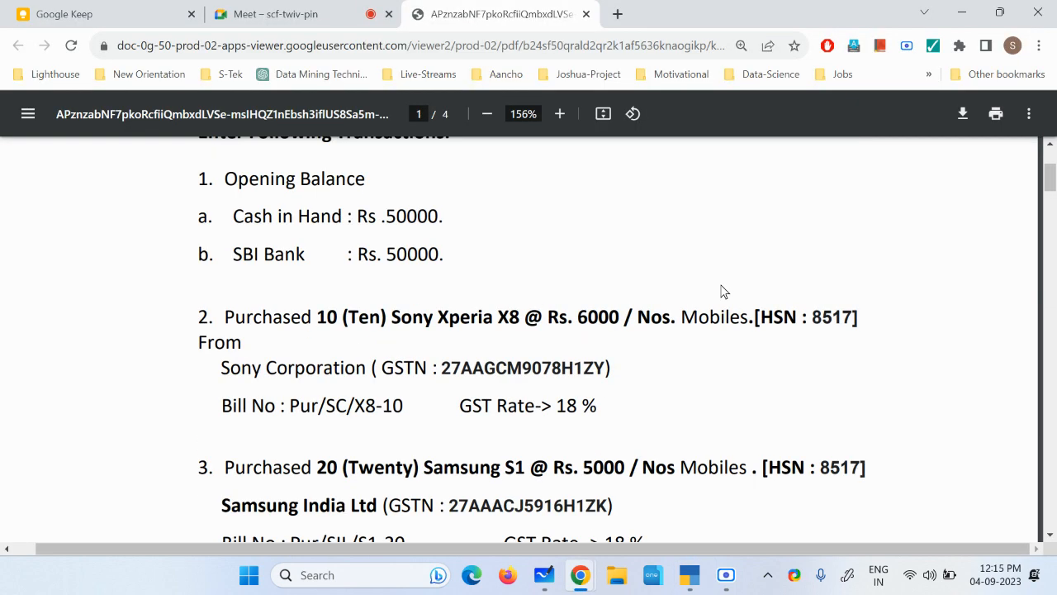
{"action": "scroll", "coordinate": [721, 291], "scroll_direction": "down", "scroll_amount": 2}
{"action": "key", "text": "alt+Tab"}
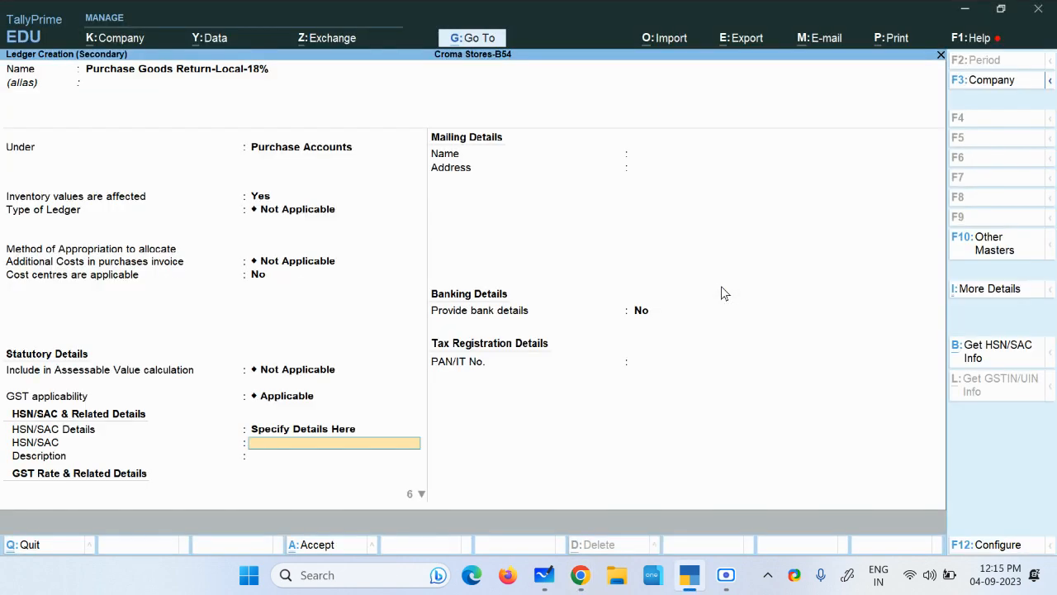
{"action": "key", "text": "BackSpace"}
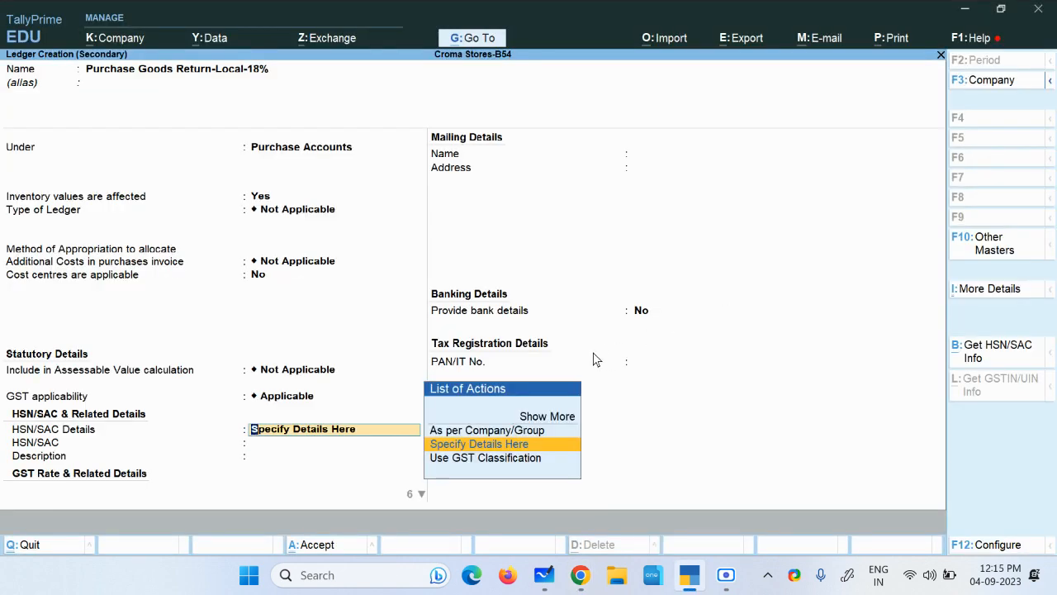
{"action": "key", "text": "Up"}
{"action": "key", "text": "Return"}
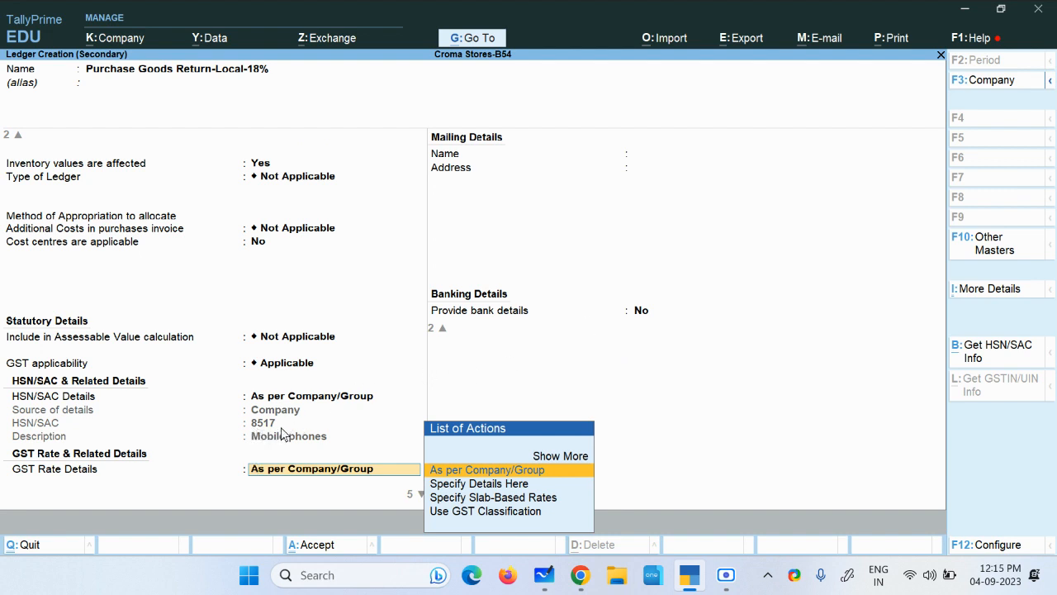
Specify the ledger's own GST rate details, with taxability Taxable and nature of transaction Local Purchase - Taxable.
{"action": "key", "text": "Down"}
{"action": "key", "text": "Return"}
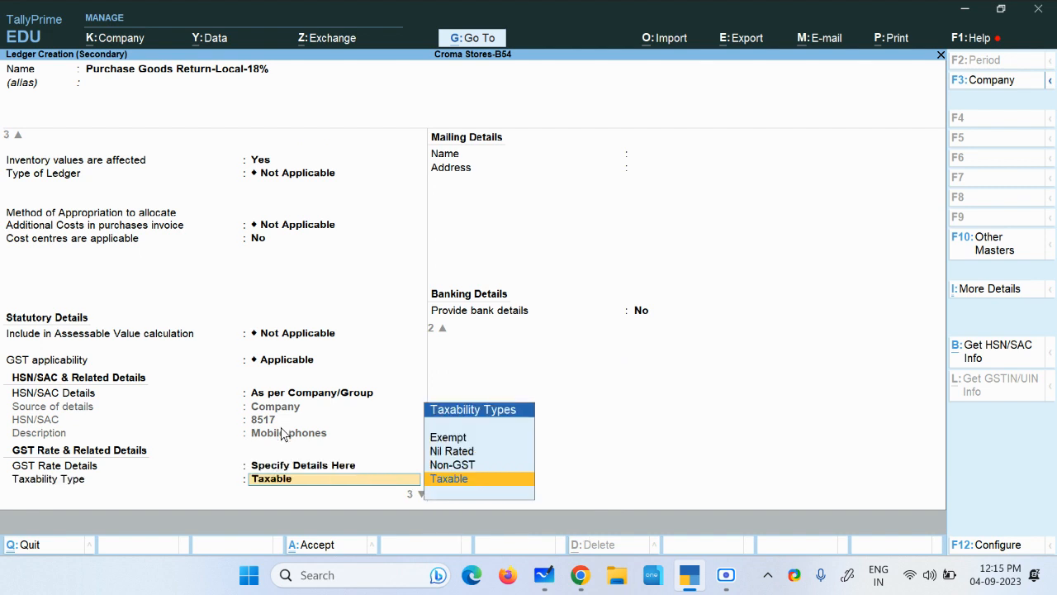
{"action": "key", "text": "Return"}
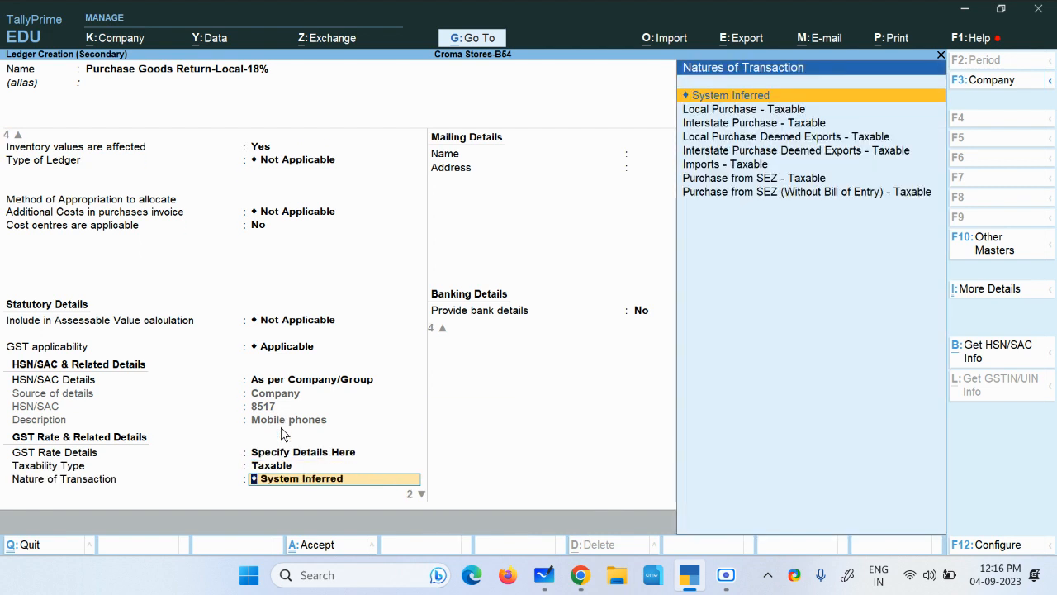
{"action": "key", "text": "Down"}
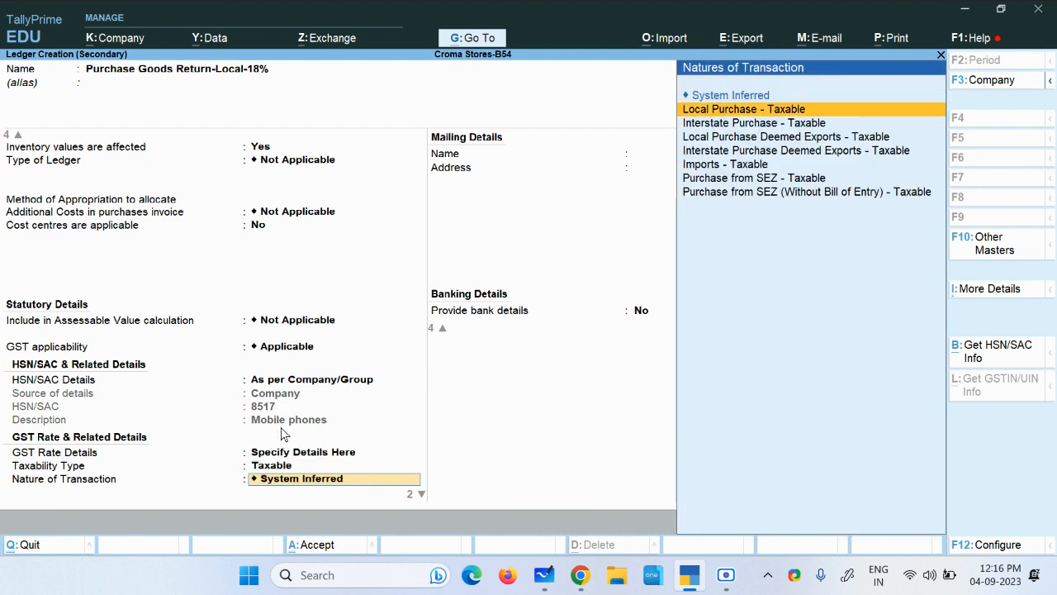
{"action": "key", "text": "Return"}
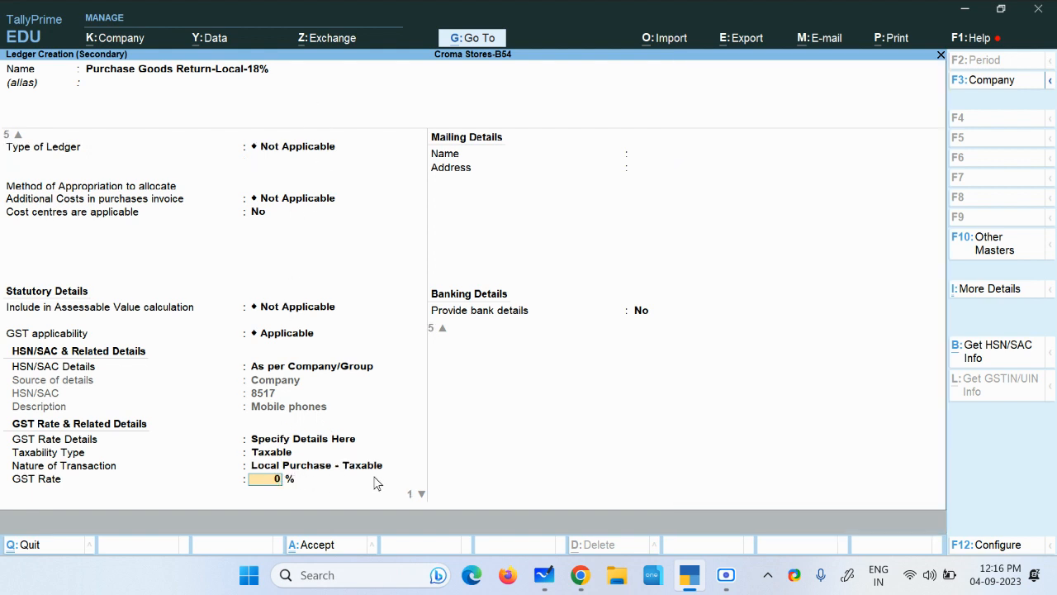
Set the ledger's GST rate to 18% and type of supply to Goods, and save the ledger into the debit note.
{"action": "type", "text": "18"}
{"action": "key", "text": "Return"}
{"action": "key", "text": "Up"}
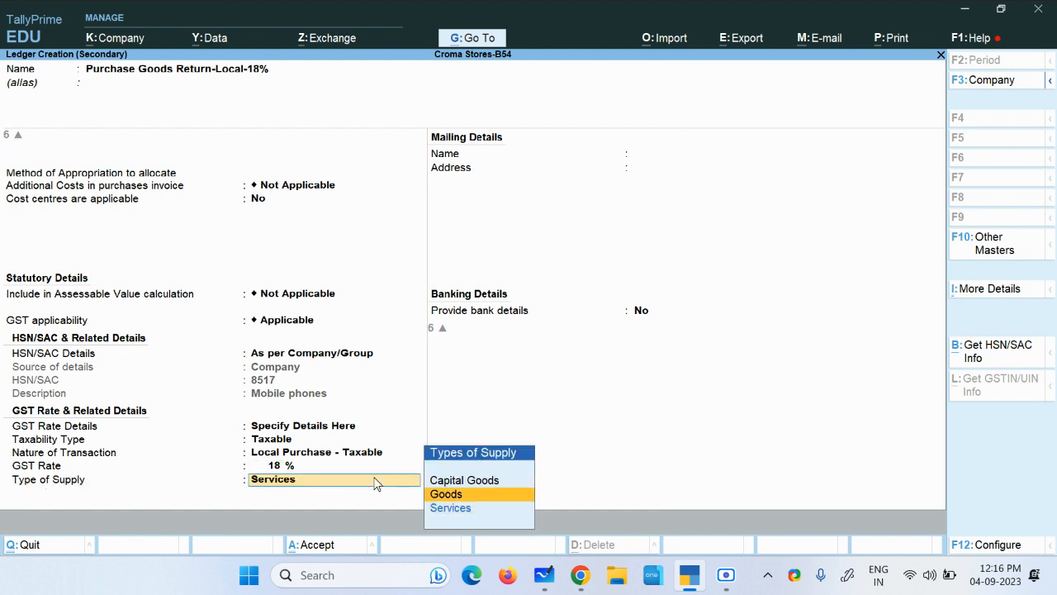
{"action": "key", "text": "Return"}
{"action": "key", "text": "Return"}
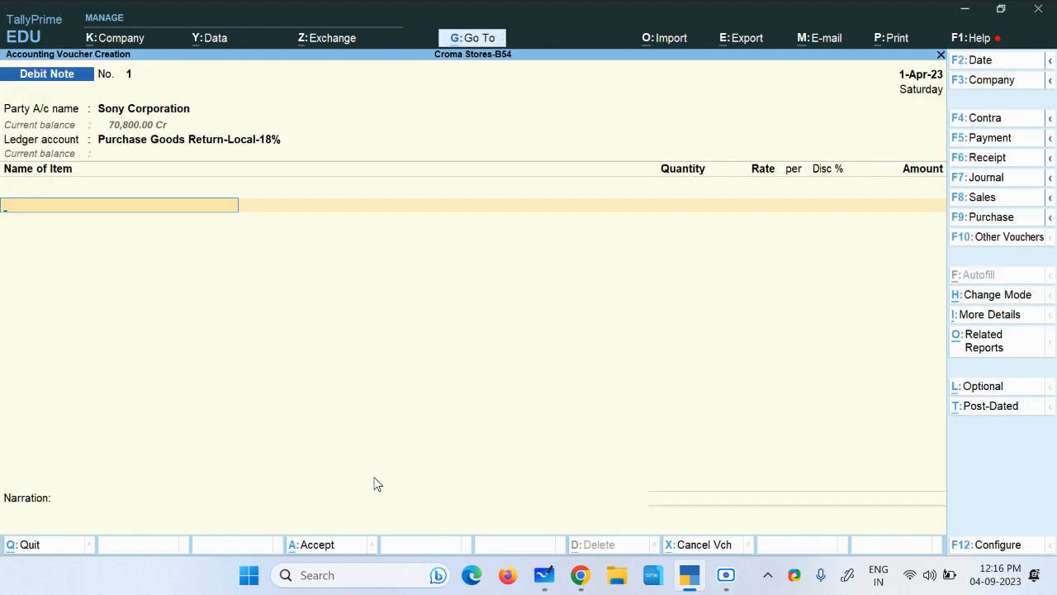
Add 2 nos of Sony Xperia X8 at a rate of 6,000 each to the debit note.
{"action": "key", "text": "Down"}
{"action": "key", "text": "Down"}
{"action": "key", "text": "Down"}
{"action": "key", "text": "Down"}
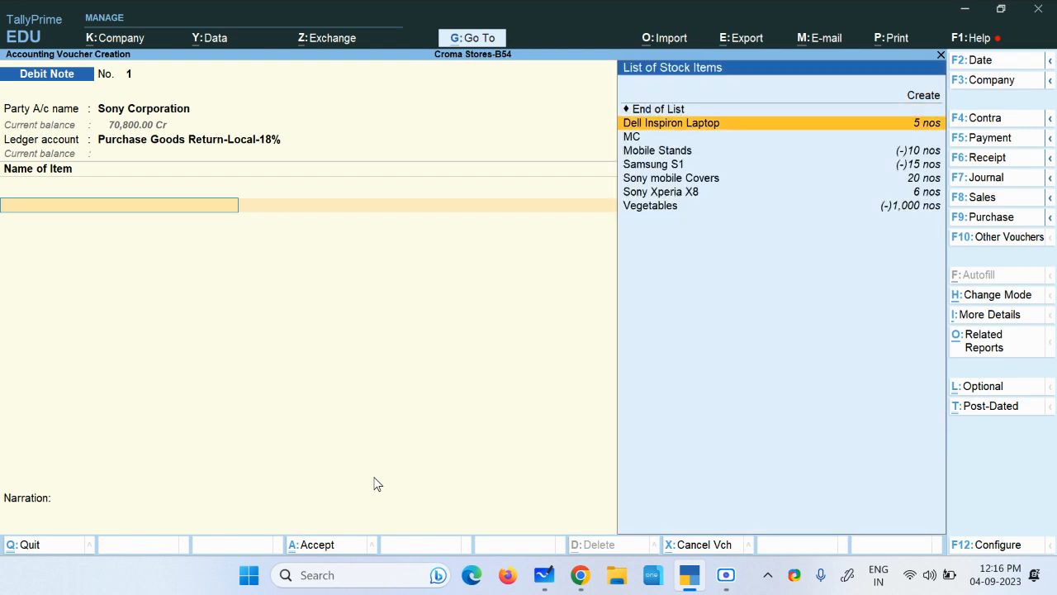
{"action": "key", "text": "Down"}
{"action": "key", "text": "Down"}
{"action": "key", "text": "Return"}
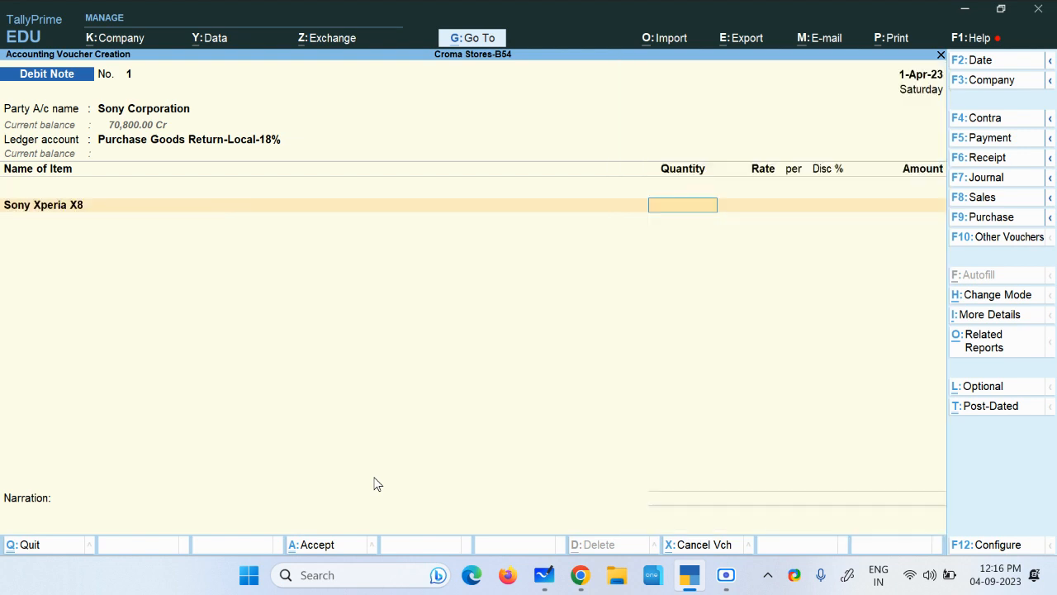
{"action": "key", "text": "Return"}
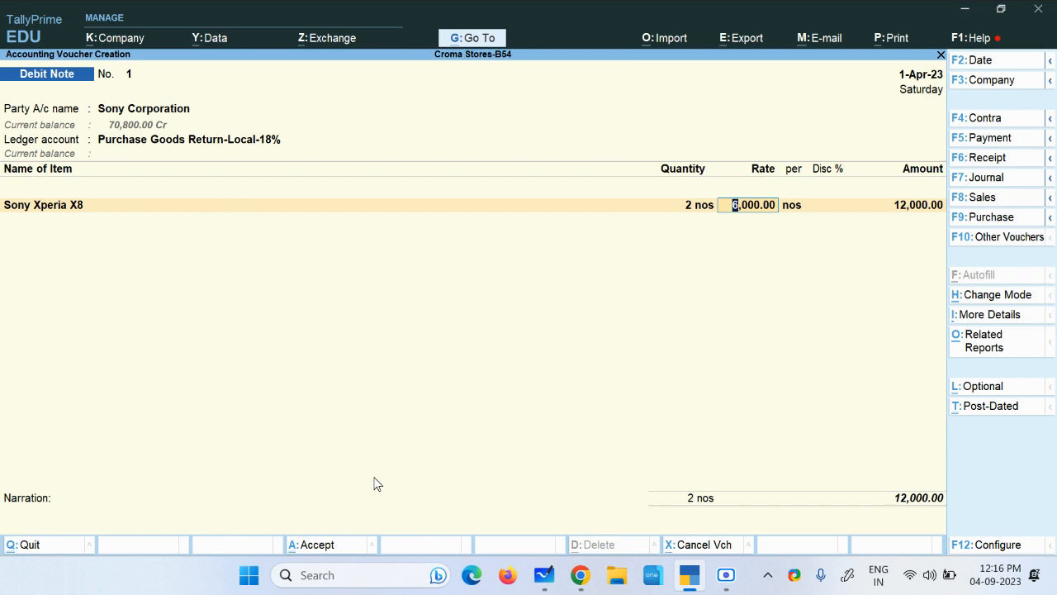
{"action": "key", "text": "Return"}
{"action": "key", "text": "Return"}
{"action": "key", "text": "Return"}
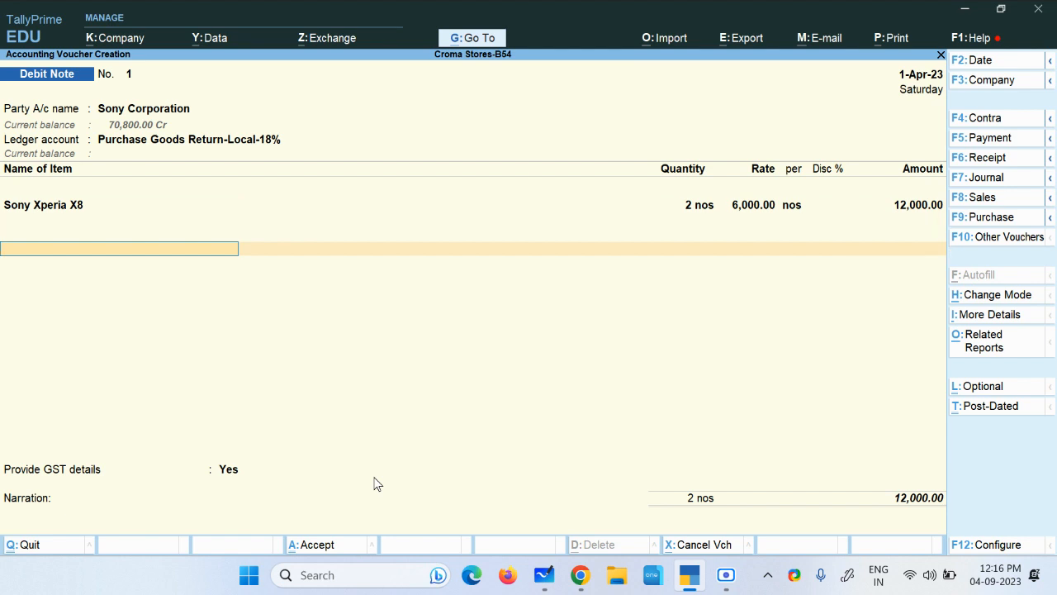
Finish the item list and add the Input CGST @ 9 % ledger to the debit note.
{"action": "key", "text": "Return"}
{"action": "key", "text": "Down"}
{"action": "key", "text": "Down"}
{"action": "key", "text": "Down"}
{"action": "key", "text": "Down"}
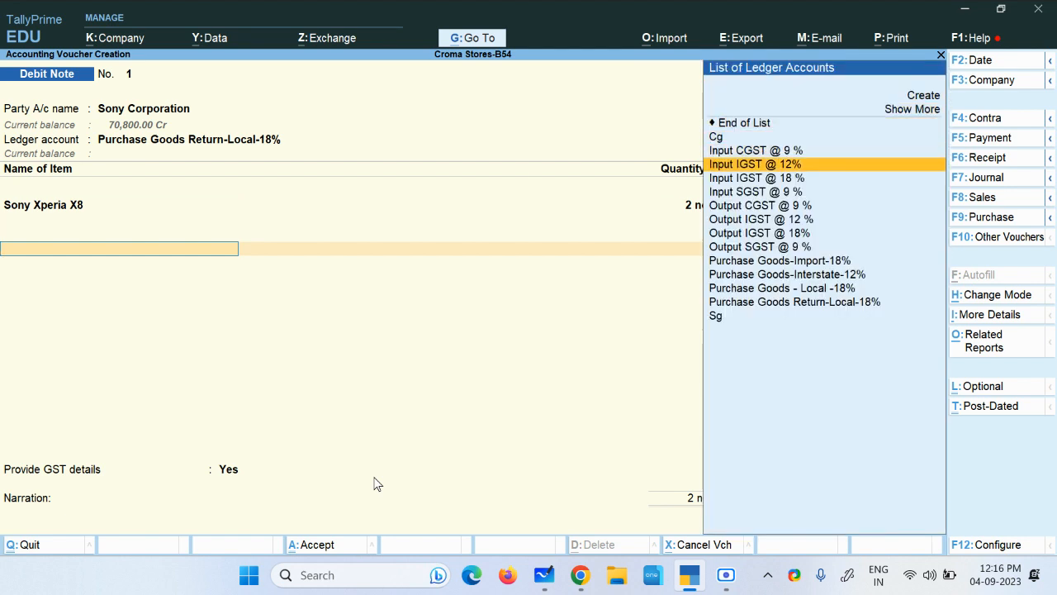
{"action": "key", "text": "Up"}
{"action": "key", "text": "Return"}
{"action": "key", "text": "Return"}
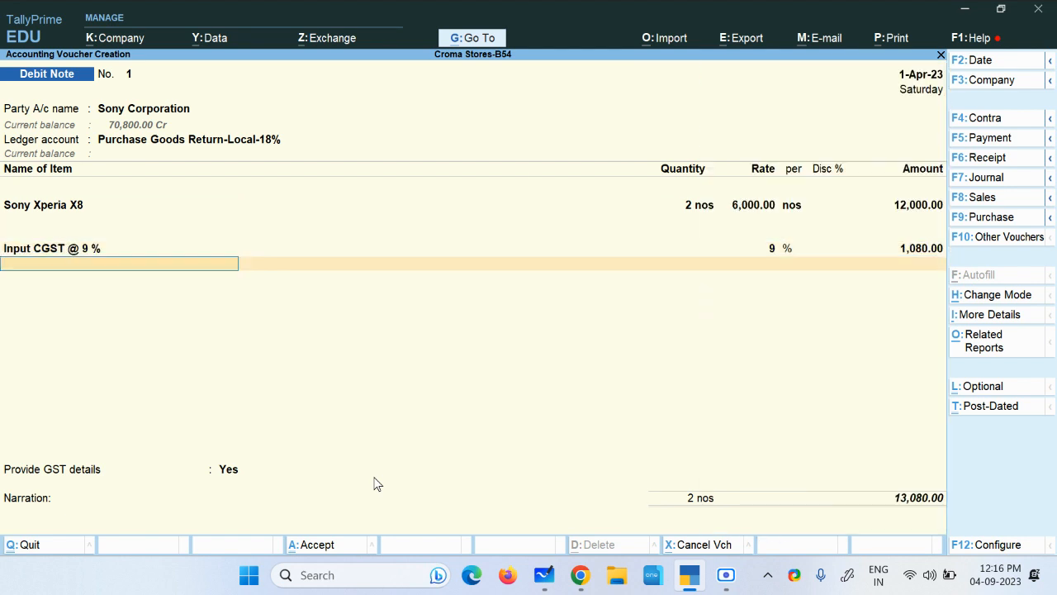
Add the Input SGST @ 9 % ledger below the CGST line and finish the ledger entries.
{"action": "key", "text": "Down"}
{"action": "key", "text": "Down"}
{"action": "key", "text": "Down"}
{"action": "key", "text": "Down"}
{"action": "key", "text": "Down"}
{"action": "key", "text": "Down"}
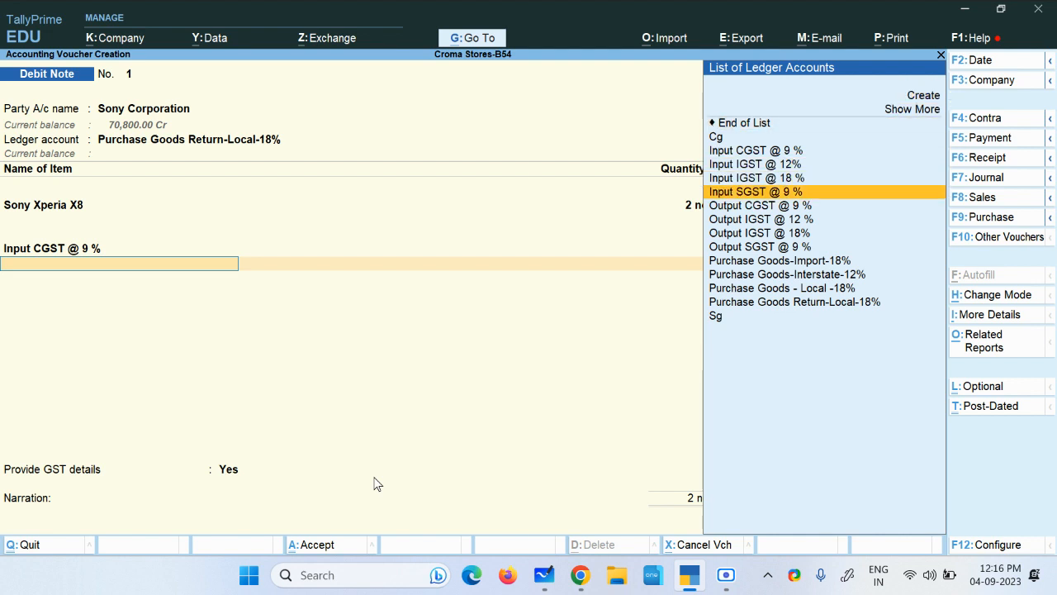
{"action": "key", "text": "Return"}
{"action": "key", "text": "Return"}
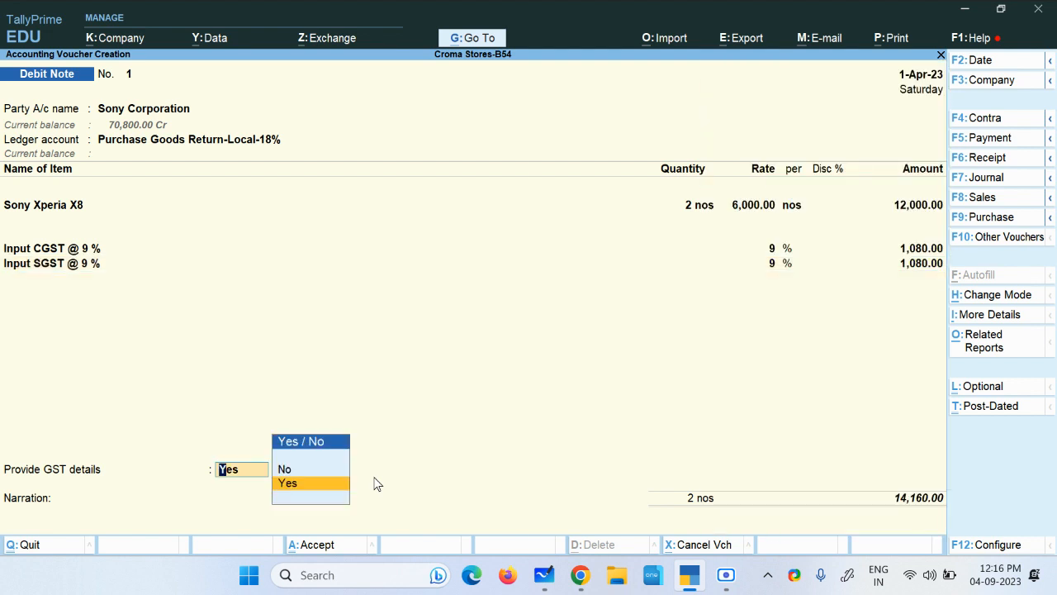
Provide GST details with 07-Others as the reason for issuing the note, leaving the supplier's note number and date blank.
{"action": "key", "text": "Return"}
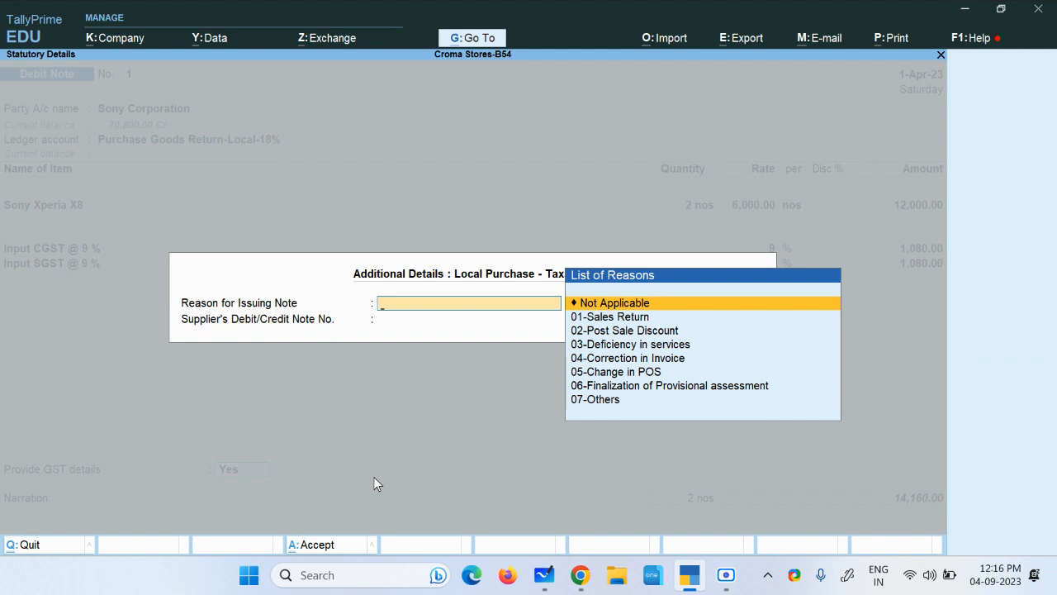
{"action": "key", "text": "Down"}
{"action": "key", "text": "Down"}
{"action": "key", "text": "Down"}
{"action": "key", "text": "Down"}
{"action": "key", "text": "Down"}
{"action": "key", "text": "Down"}
{"action": "key", "text": "Down"}
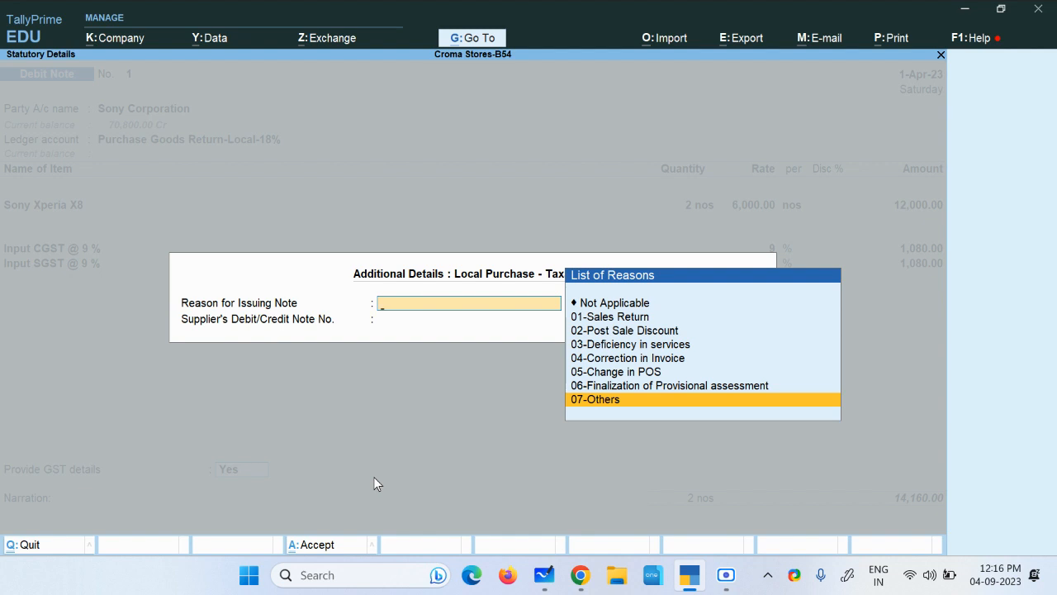
{"action": "key", "text": "Return"}
{"action": "key", "text": "Return"}
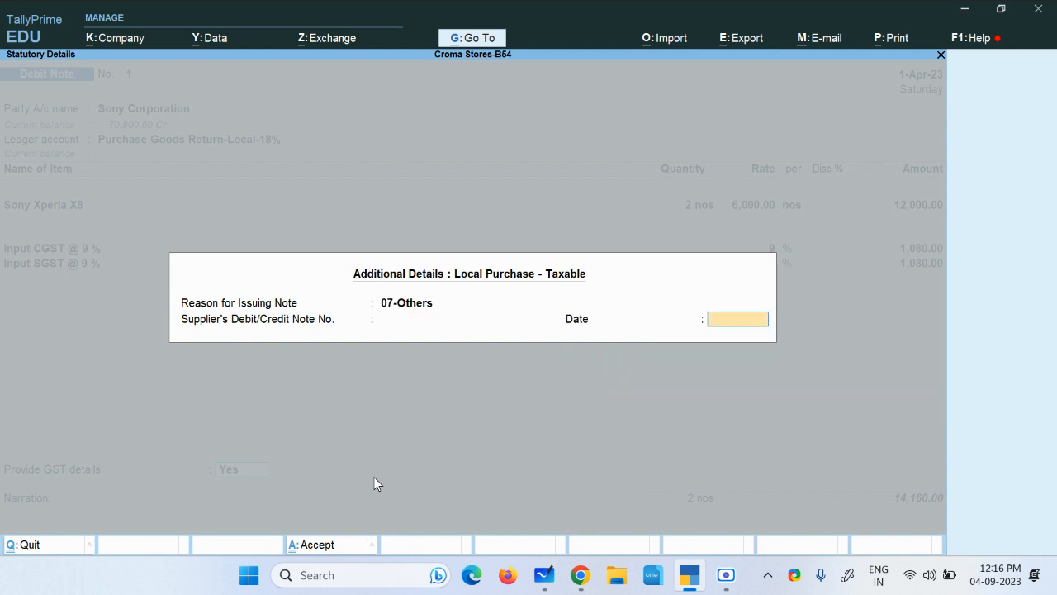
{"action": "key", "text": "Return"}
Allocate the full debit note amount as Agst Ref to the pending bill Pur/SC/X8-10 and save the voucher.
{"action": "key", "text": "Return"}
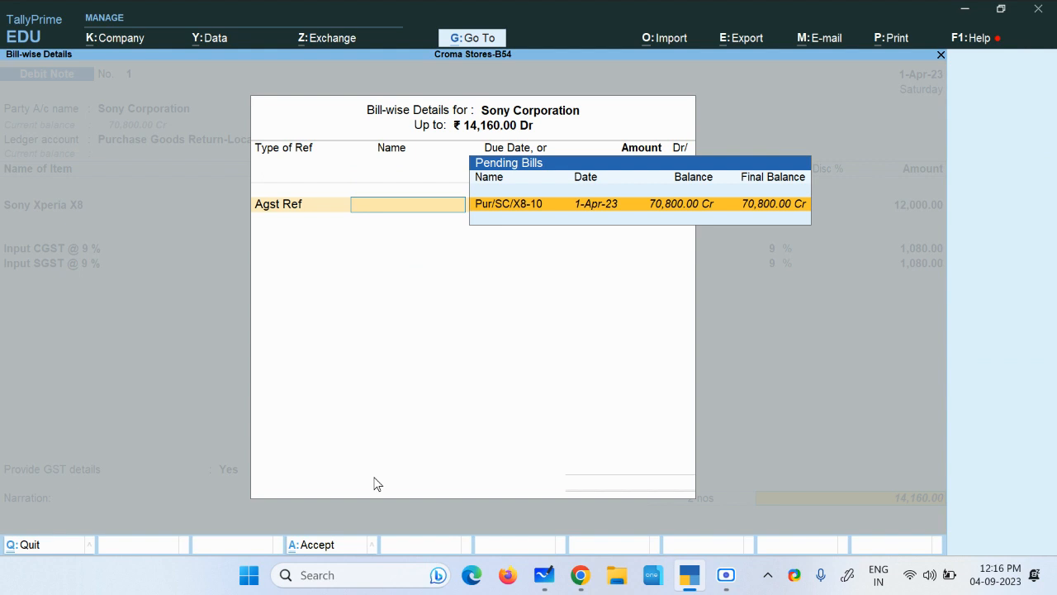
{"action": "key", "text": "Return"}
{"action": "key", "text": "Return"}
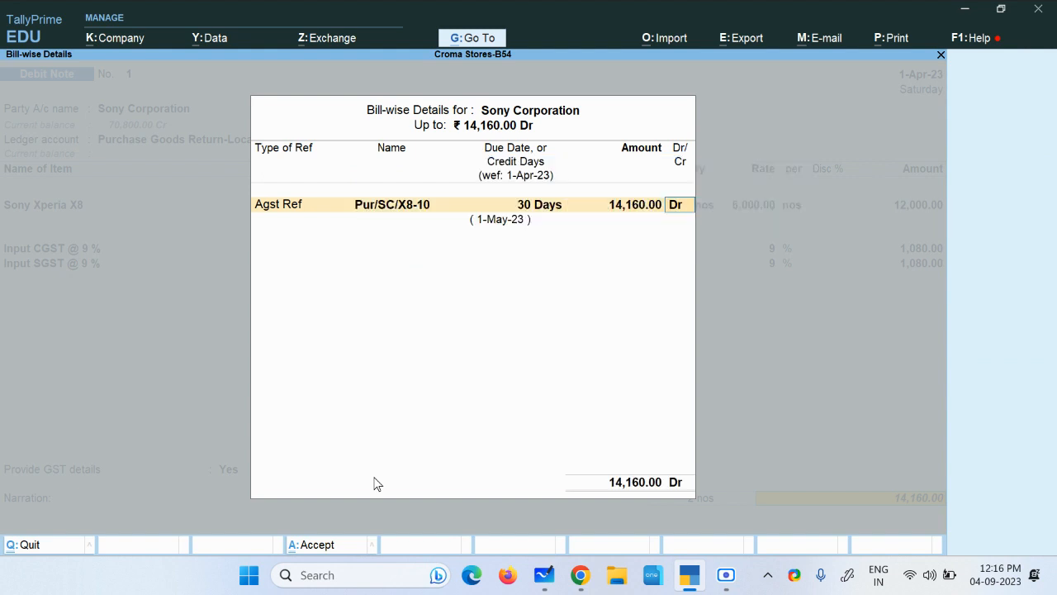
{"action": "key", "text": "Return"}
{"action": "key", "text": "Return"}
{"action": "key", "text": "Return"}
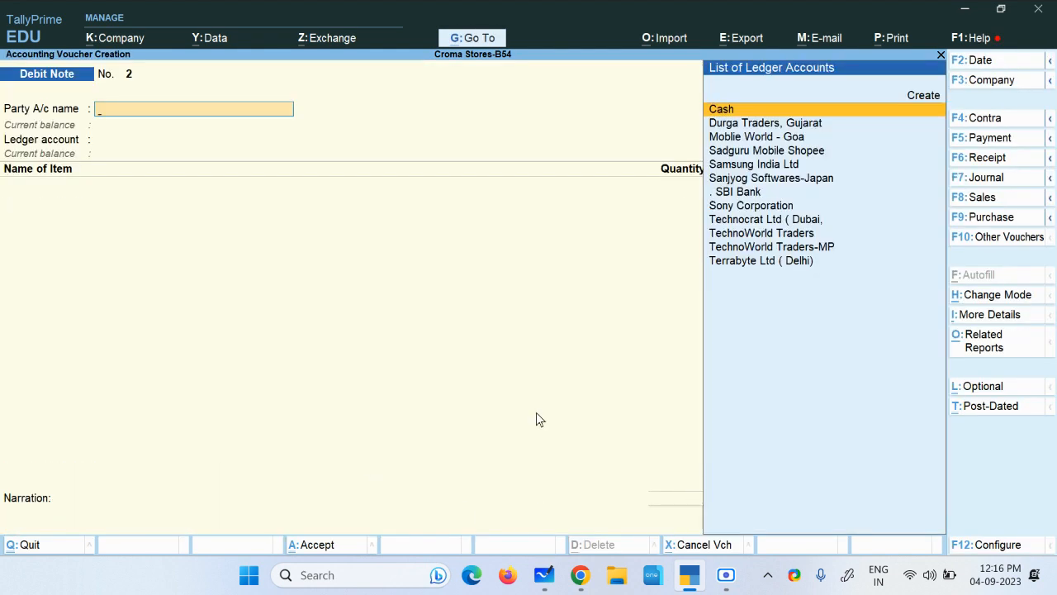
Open the GSTR-2A Reconciliation report and check its Credit/Debit Notes row for the purchase return.
{"action": "left_click", "coordinate": [468, 40]}
{"action": "type", "text": "Gs"}
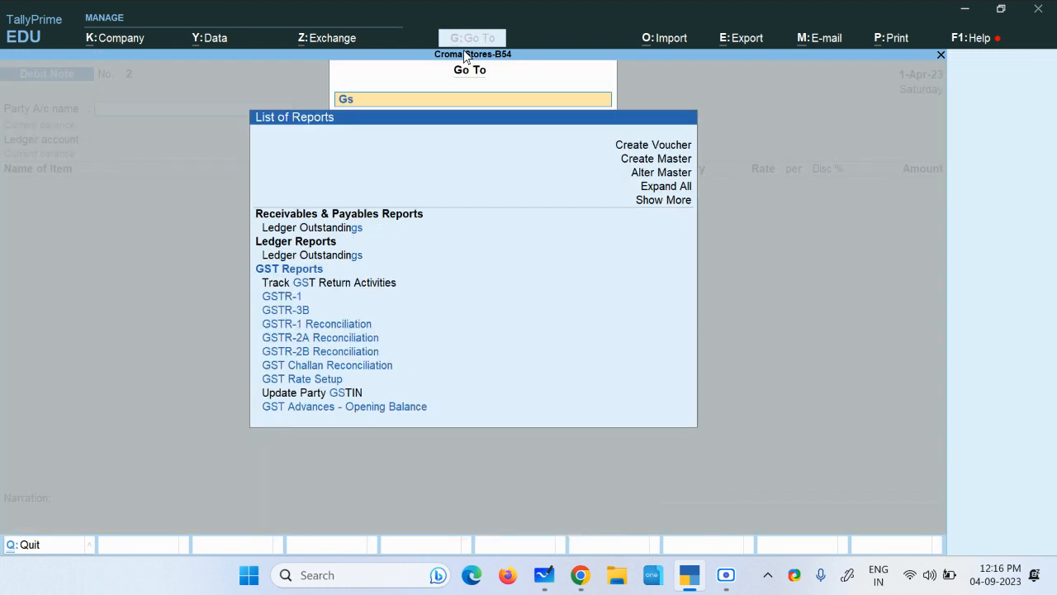
{"action": "key", "text": "Down"}
{"action": "key", "text": "Down"}
{"action": "key", "text": "Down"}
{"action": "key", "text": "Down"}
{"action": "key", "text": "Down"}
{"action": "key", "text": "Down"}
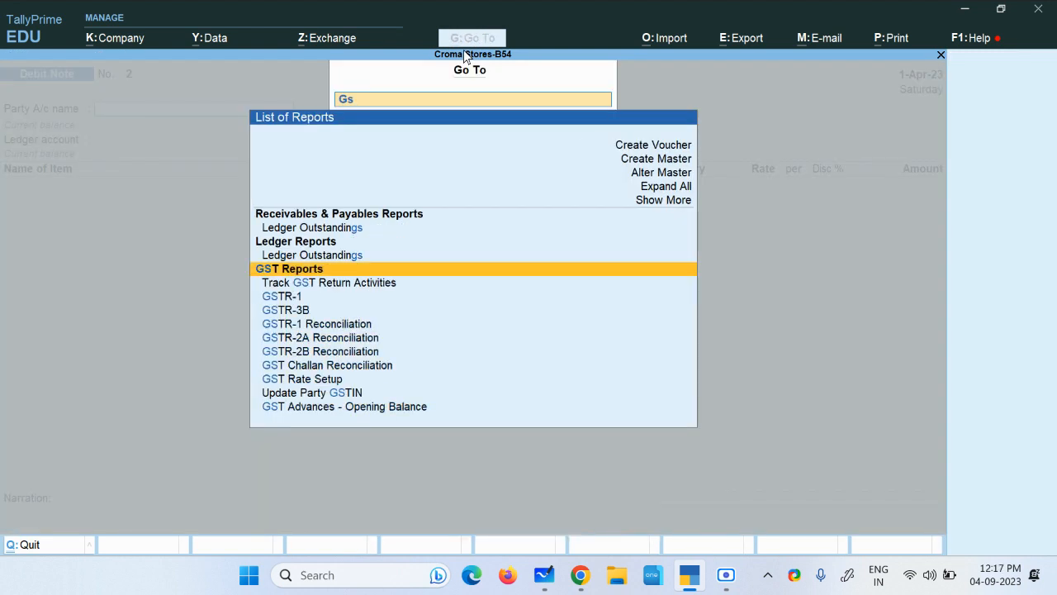
{"action": "key", "text": "Return"}
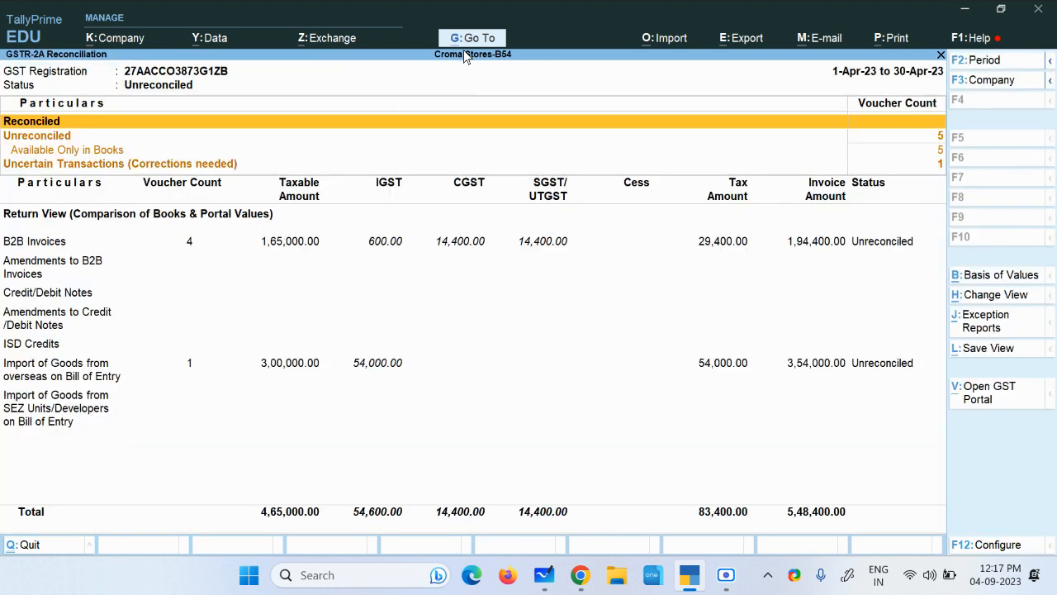
{"action": "left_click", "coordinate": [73, 294]}
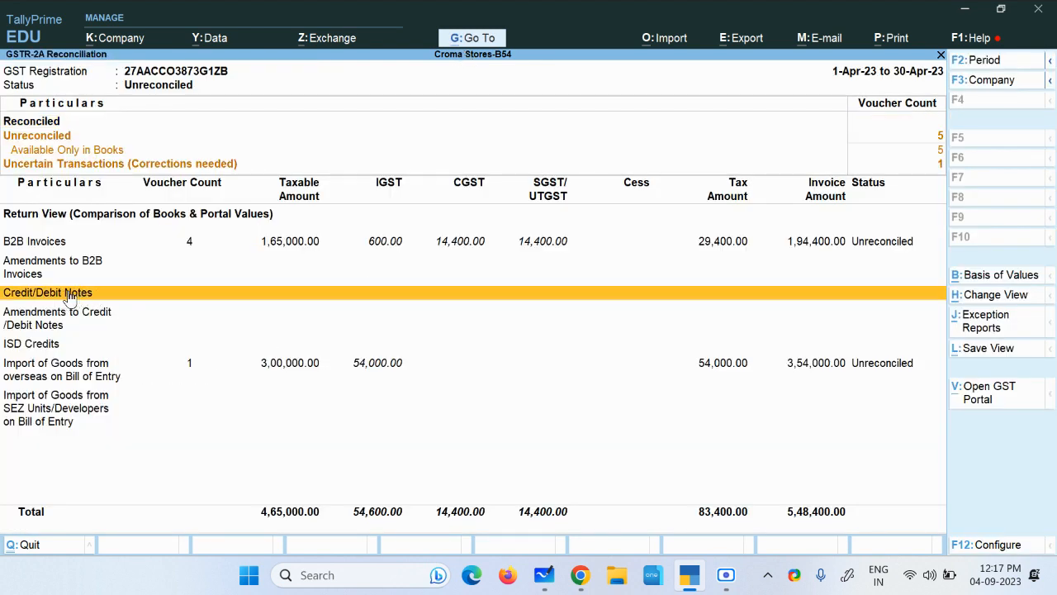
{"action": "left_click", "coordinate": [734, 589]}
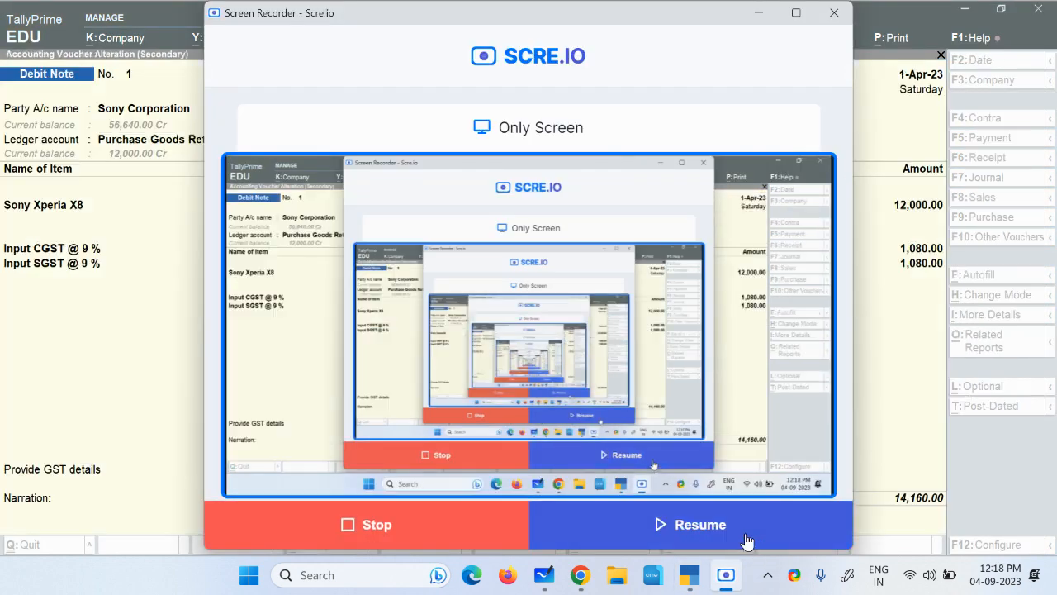
{"action": "left_click", "coordinate": [746, 541]}
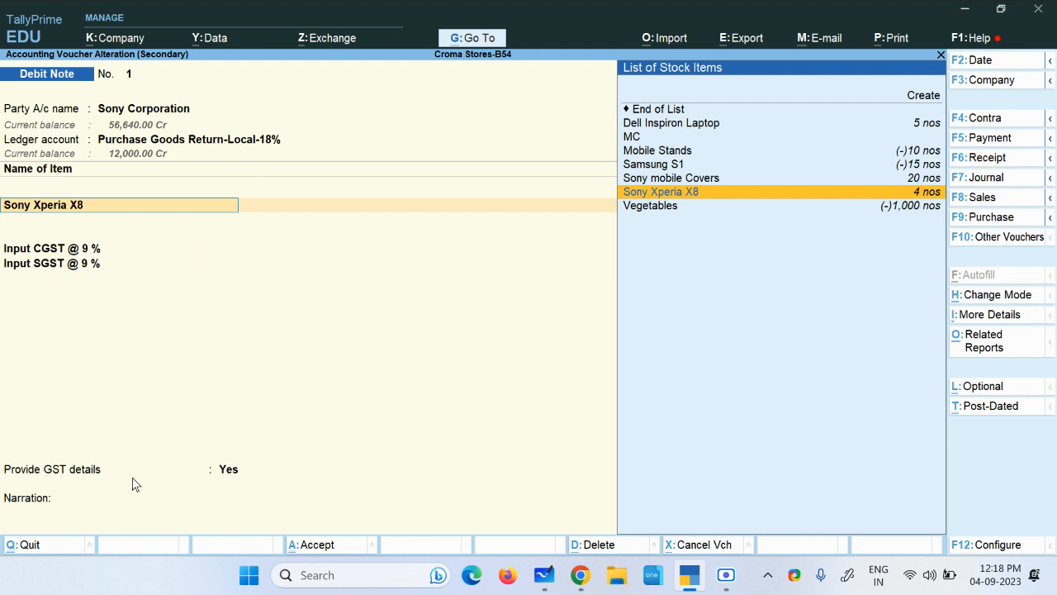
Reopen the GST details of the Sony Corporation debit note and keep 07-Others as the reason for issuing the note.
{"action": "left_click", "coordinate": [222, 472]}
{"action": "key", "text": "Return"}
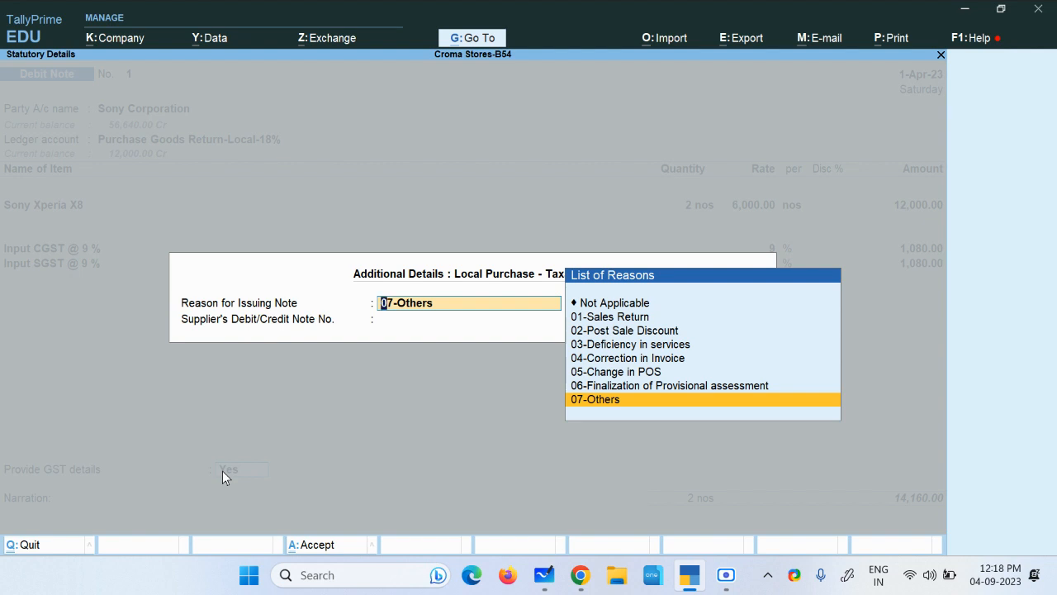
{"action": "key", "text": "Up"}
{"action": "key", "text": "Up"}
{"action": "key", "text": "Up"}
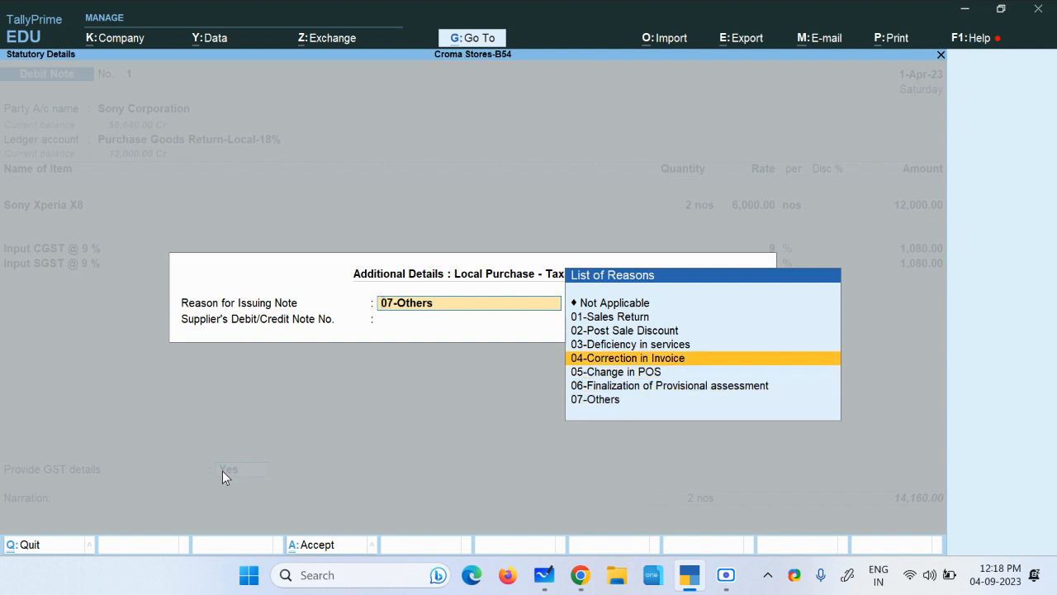
{"action": "key", "text": "Up"}
{"action": "key", "text": "Down"}
{"action": "key", "text": "Up"}
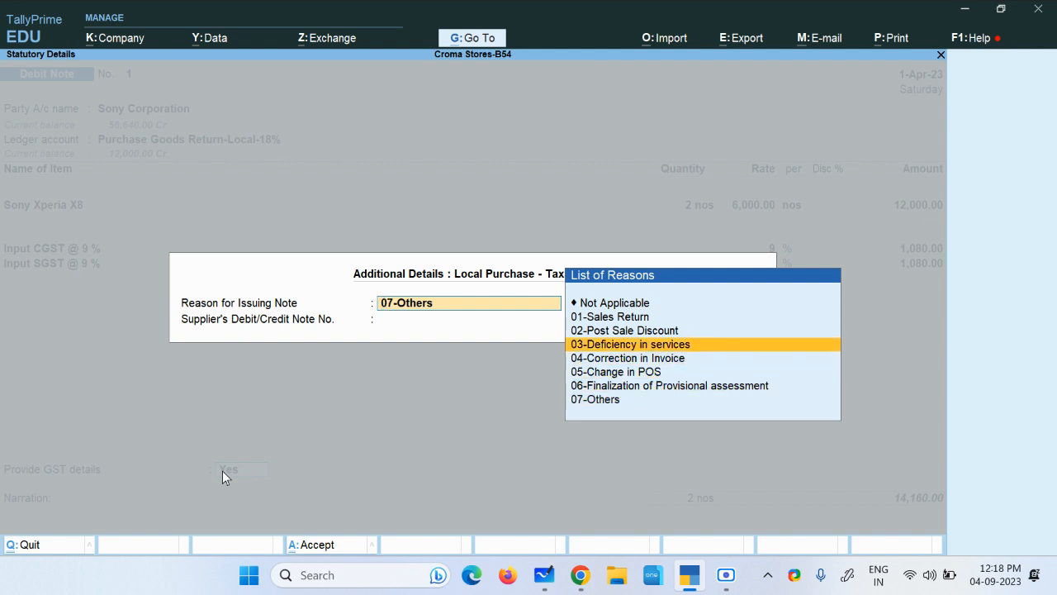
{"action": "key", "text": "Down"}
{"action": "key", "text": "Down"}
{"action": "key", "text": "Down"}
{"action": "key", "text": "Down"}
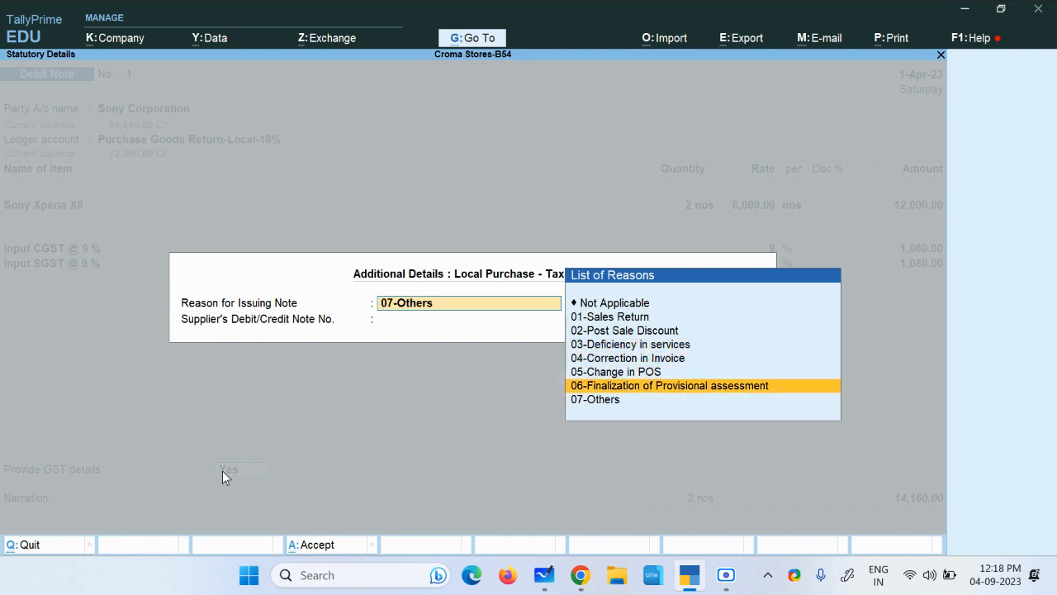
{"action": "key", "text": "Return"}
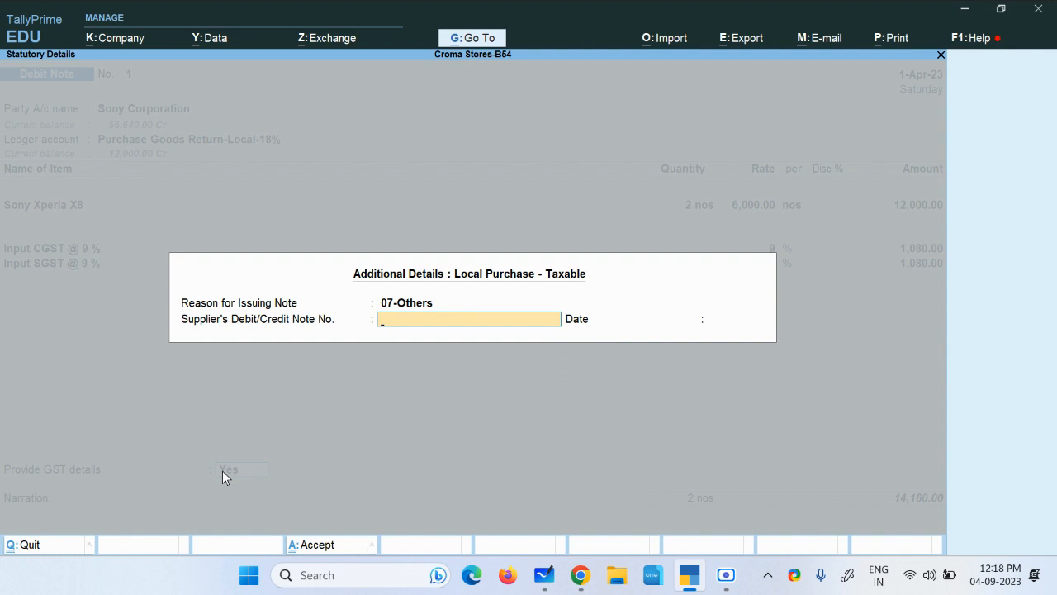
Enter 1234 as the supplier's debit/credit note number with the date 1-4.
{"action": "type", "text": "1234"}
{"action": "key", "text": "Return"}
{"action": "type", "text": "1"}
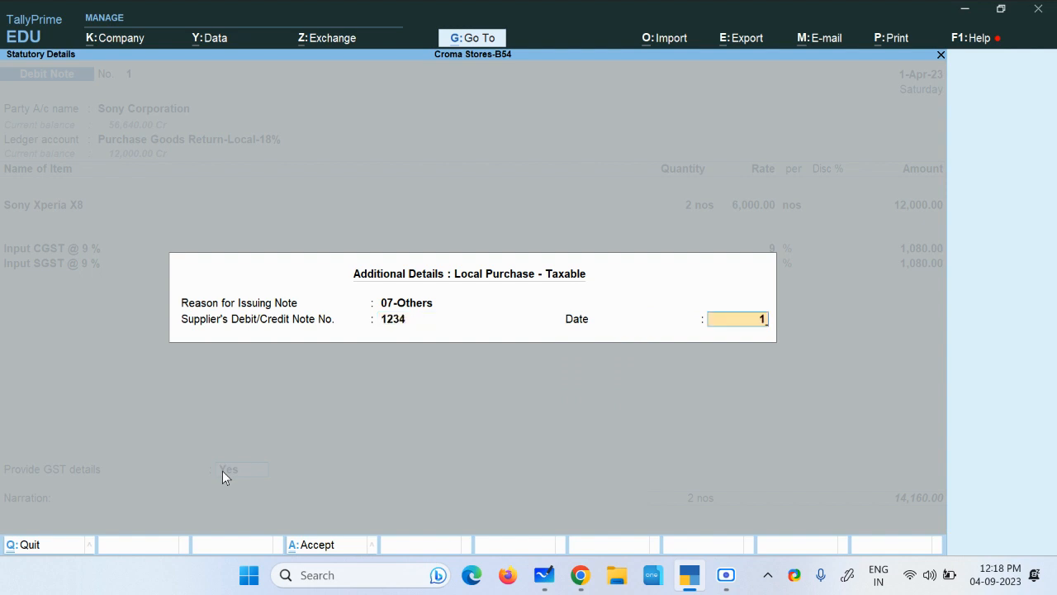
{"action": "type", "text": "-4"}
{"action": "key", "text": "Return"}
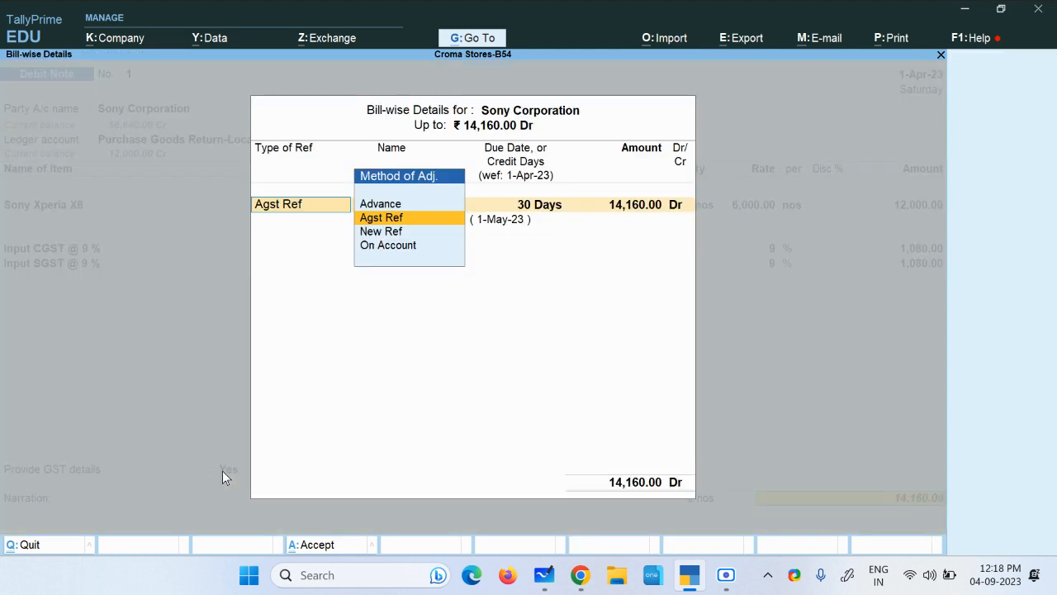
Keep the Agst Ref bill allocation and the blank narration, and save the altered Sony Corporation debit note.
{"action": "key", "text": "Return"}
{"action": "key", "text": "Return"}
{"action": "key", "text": "Return"}
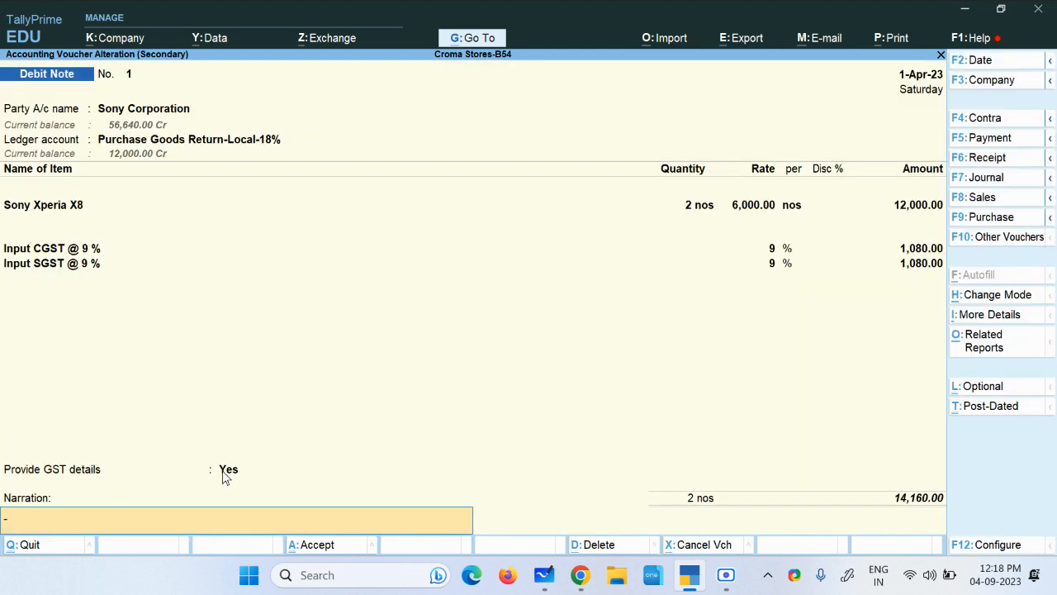
{"action": "key", "text": "Return"}
{"action": "key", "text": "Return"}
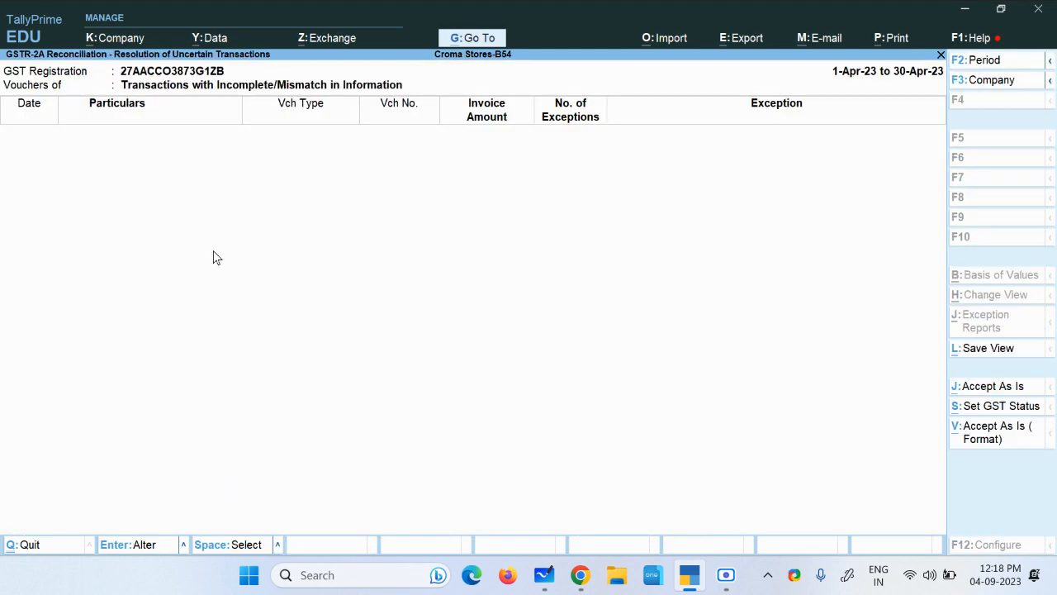
Return to the GSTR-2A Reconciliation summary and check the Credit/Debit Notes row again.
{"action": "key", "text": "Escape"}
{"action": "key", "text": "Escape"}
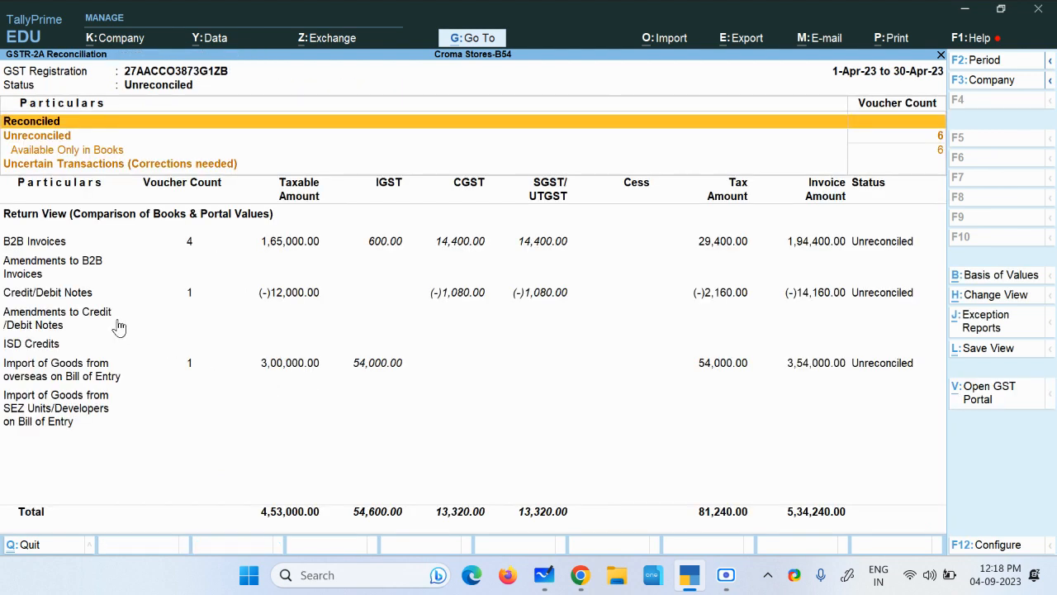
{"action": "left_click", "coordinate": [49, 301]}
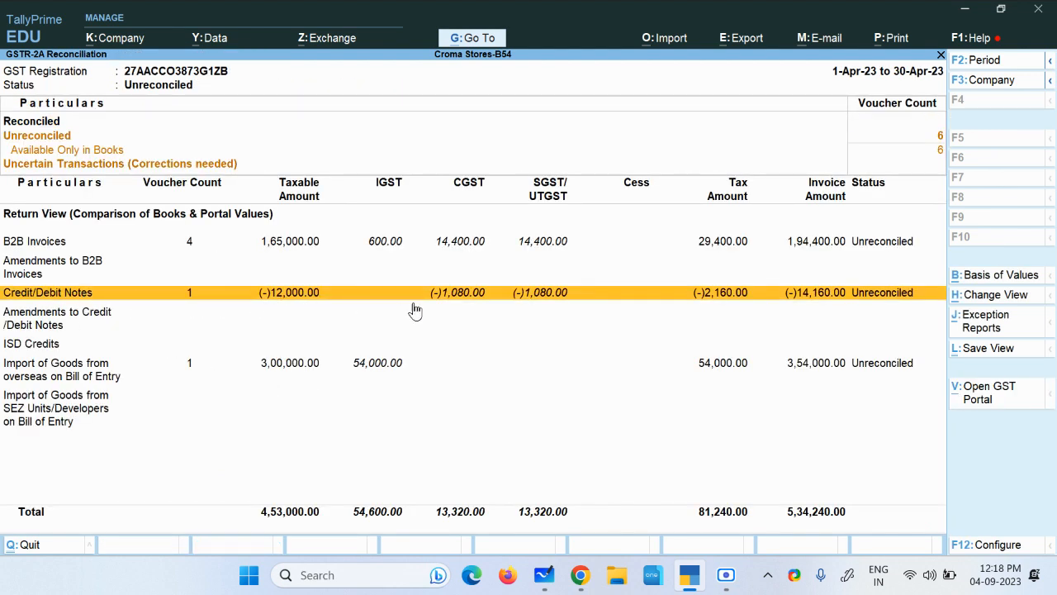
{"action": "left_click", "coordinate": [726, 575]}
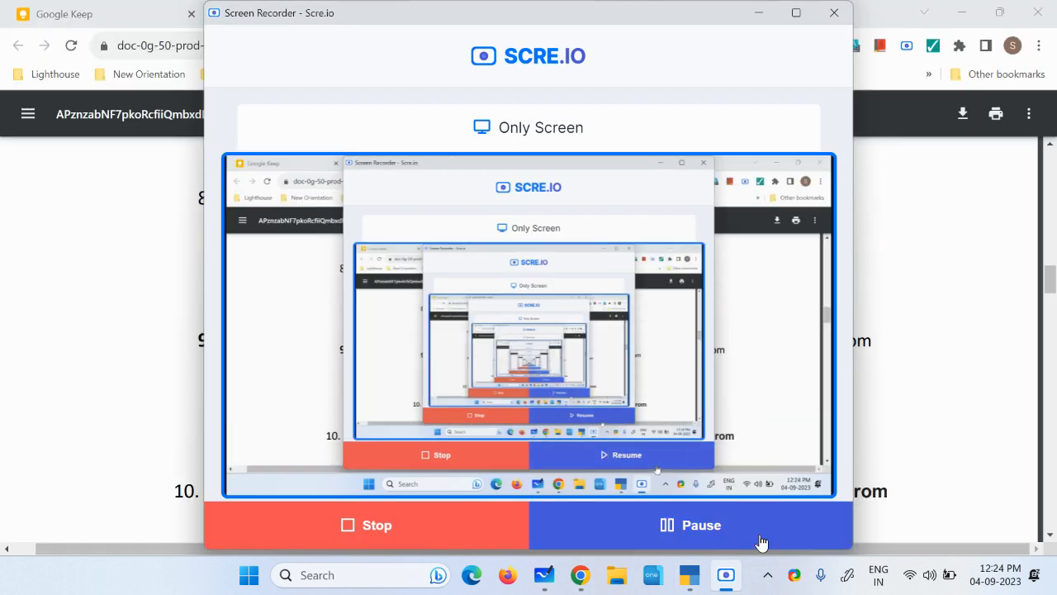
{"action": "left_click", "coordinate": [760, 541]}
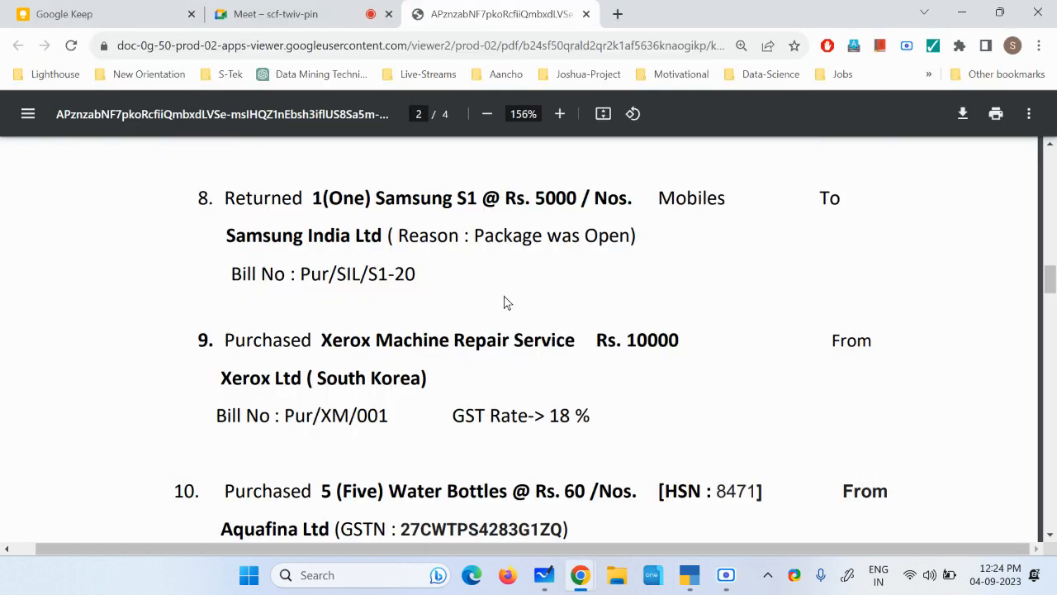
Switch back to TallyPrime, close the open voucher and reports, and start a new Debit Note voucher.
{"action": "left_click", "coordinate": [690, 575]}
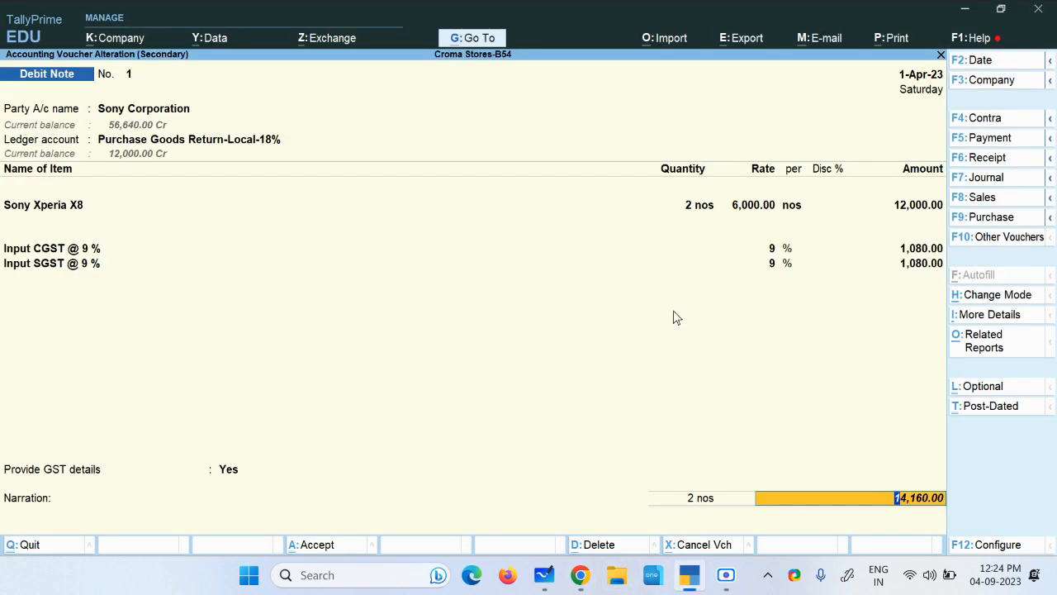
{"action": "key", "text": "ctrl+a"}
{"action": "key", "text": "Escape"}
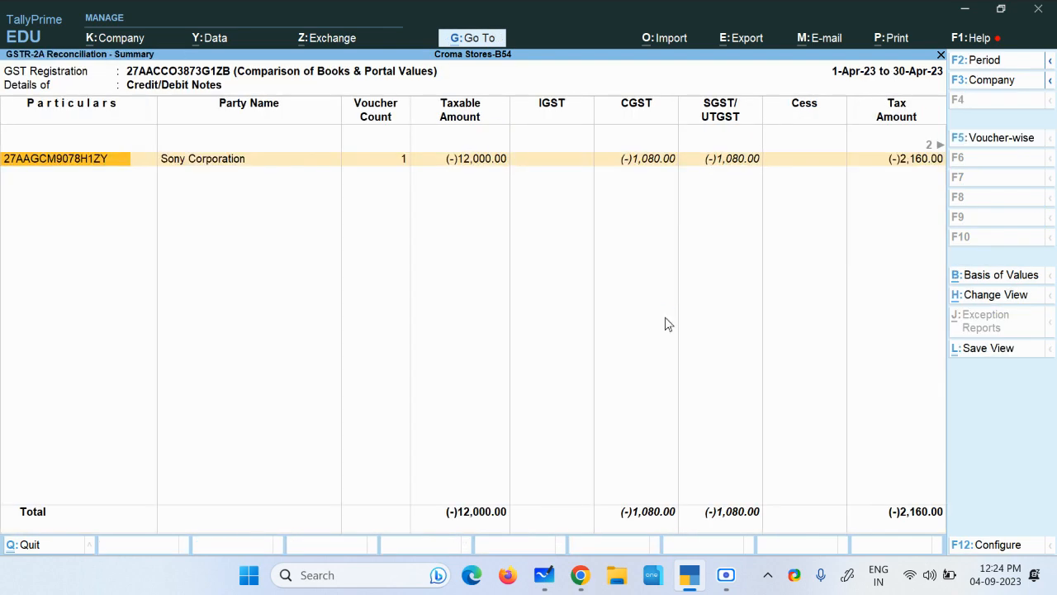
{"action": "key", "text": "Escape"}
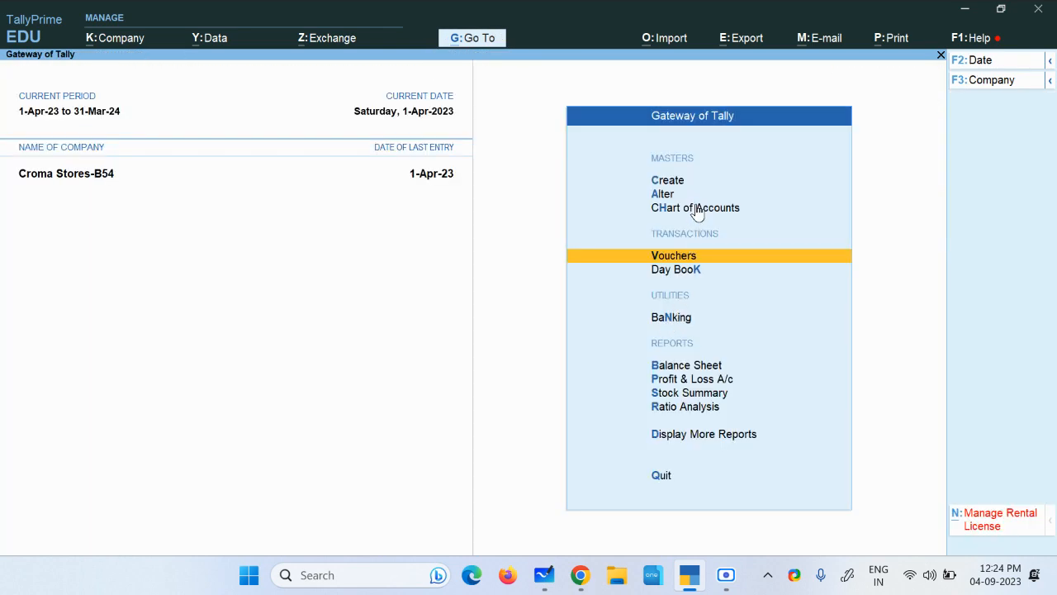
{"action": "key", "text": "Return"}
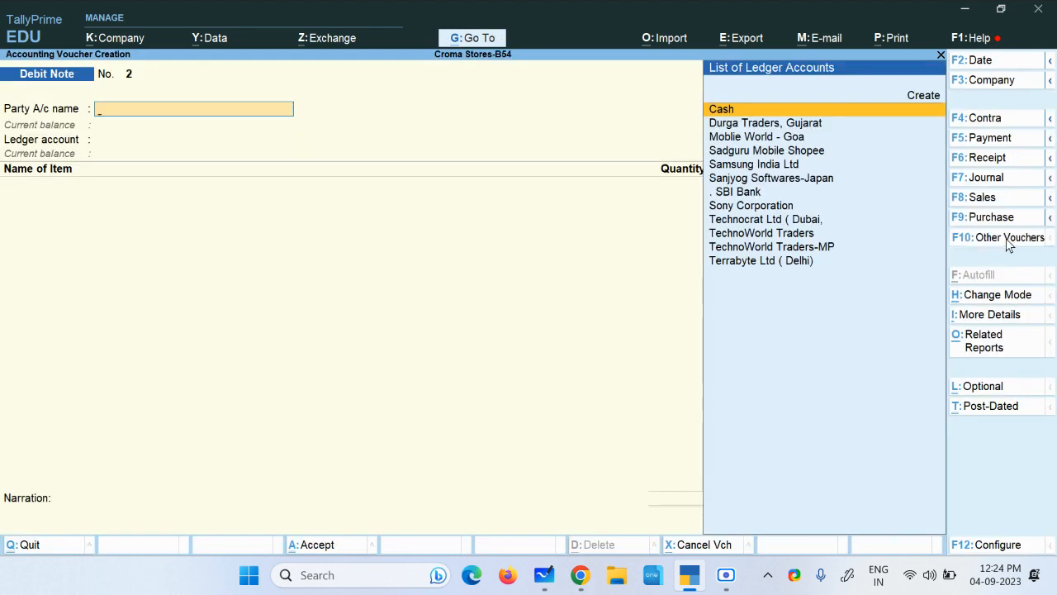
{"action": "left_click", "coordinate": [991, 246]}
{"action": "left_click", "coordinate": [404, 213]}
Choose Samsung India Ltd as the party and accept the dispatch and party details with the dispatch and original invoice fields blank.
{"action": "key", "text": "Down"}
{"action": "key", "text": "Down"}
{"action": "key", "text": "Down"}
{"action": "key", "text": "Down"}
{"action": "key", "text": "Down"}
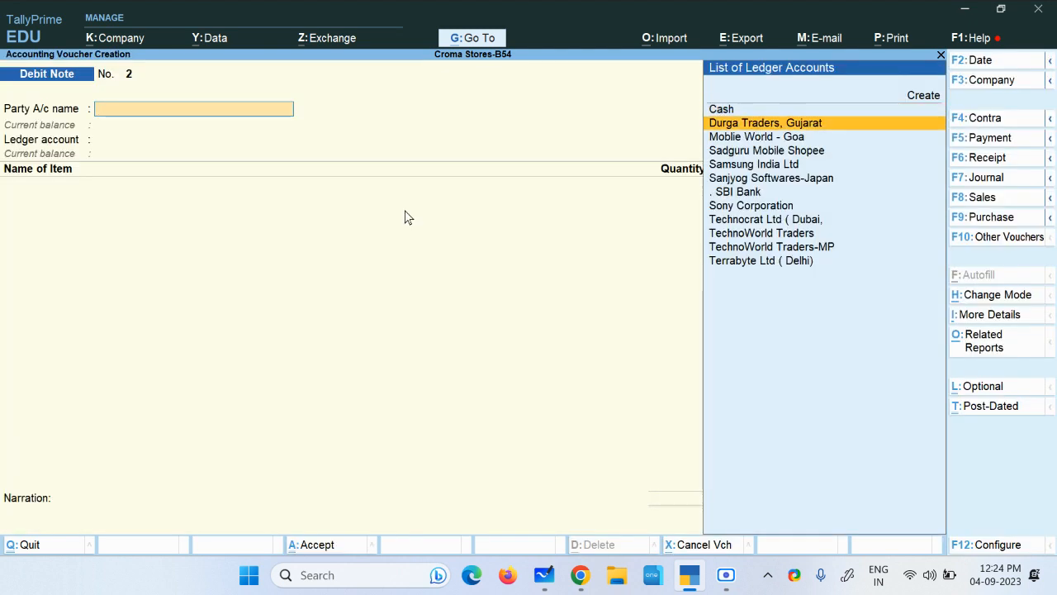
{"action": "key", "text": "Up"}
{"action": "key", "text": "Up"}
{"action": "key", "text": "Down"}
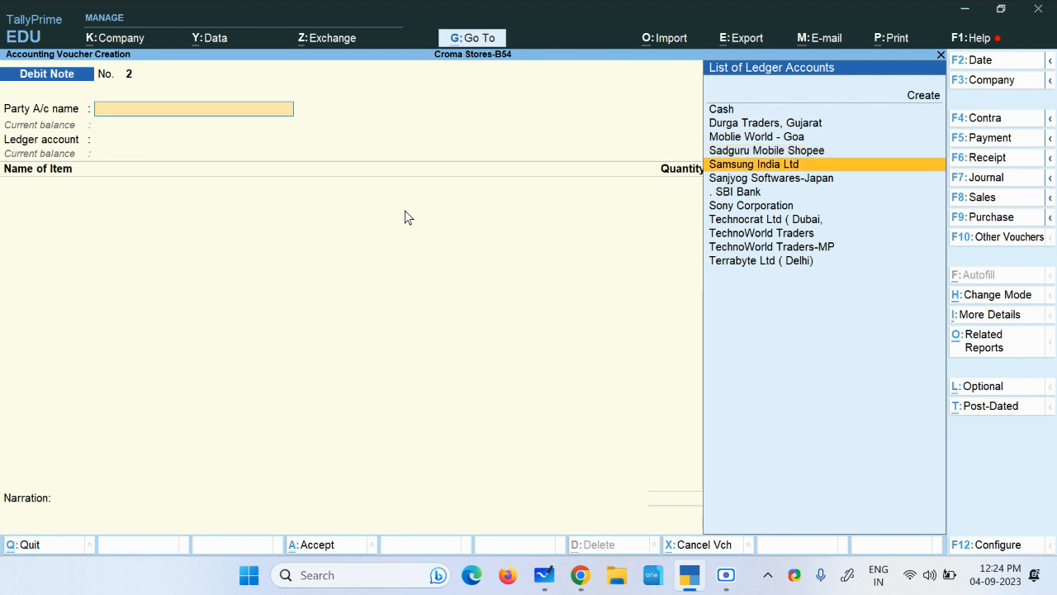
{"action": "key", "text": "Return"}
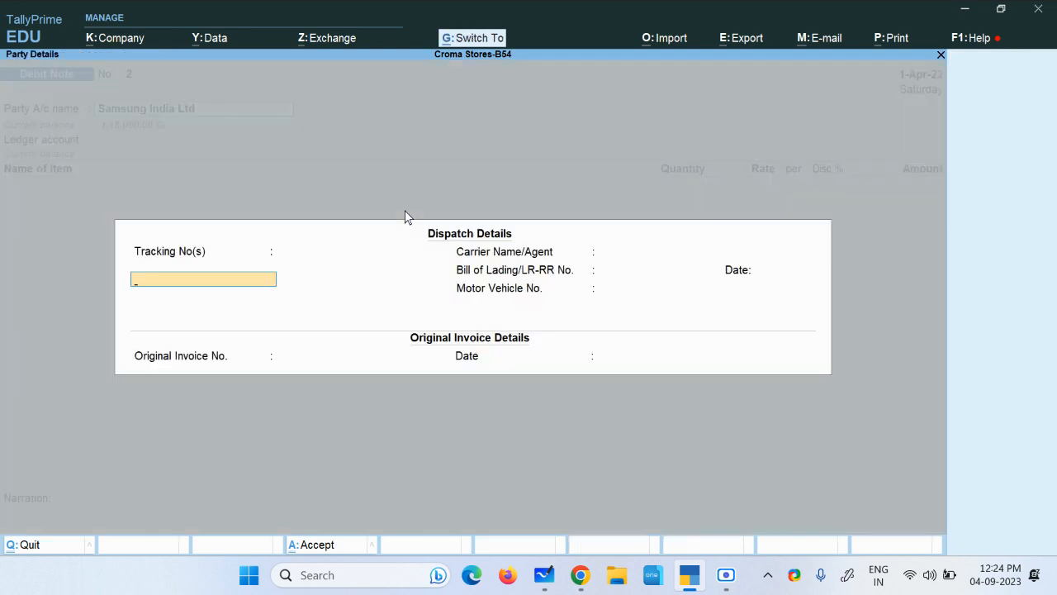
{"action": "key", "text": "ctrl+a"}
{"action": "key", "text": "ctrl+a"}
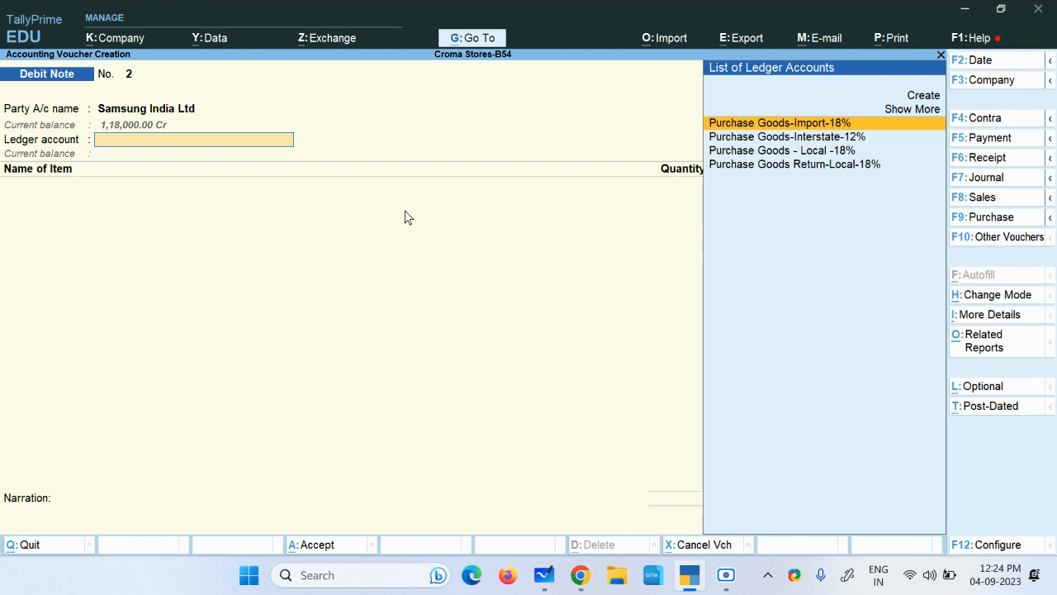
Select Purchase Goods Return-Local-18% as the debit note's ledger account.
{"action": "key", "text": "Down"}
{"action": "key", "text": "Down"}
{"action": "key", "text": "Down"}
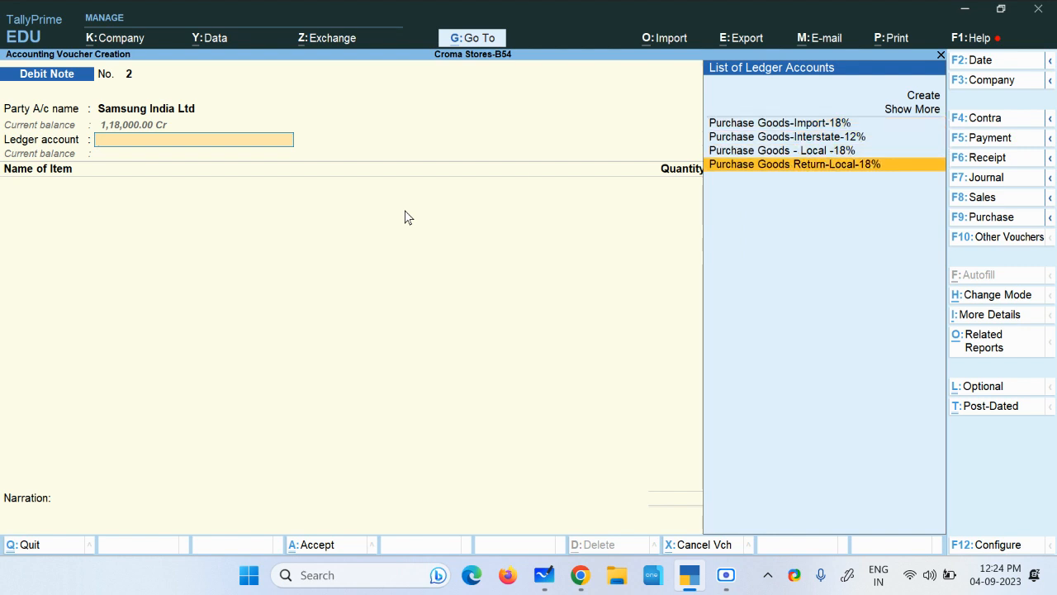
{"action": "key", "text": "Return"}
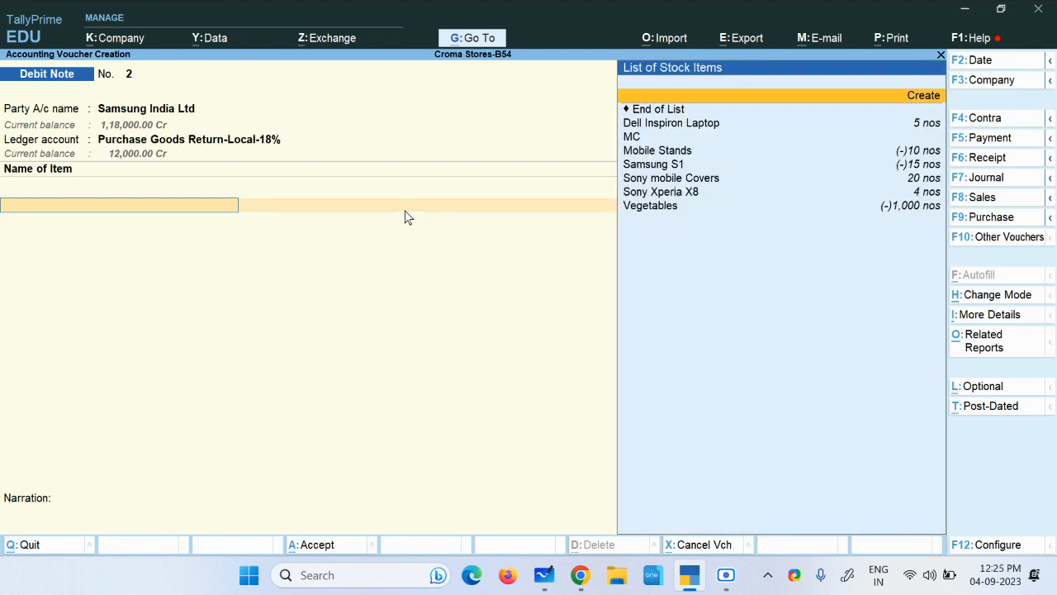
Add 1 nos of Samsung S1 at a rate of 5,000 to the debit note and finish the item list.
{"action": "key", "text": "Down"}
{"action": "key", "text": "Down"}
{"action": "key", "text": "Down"}
{"action": "key", "text": "Down"}
{"action": "key", "text": "Return"}
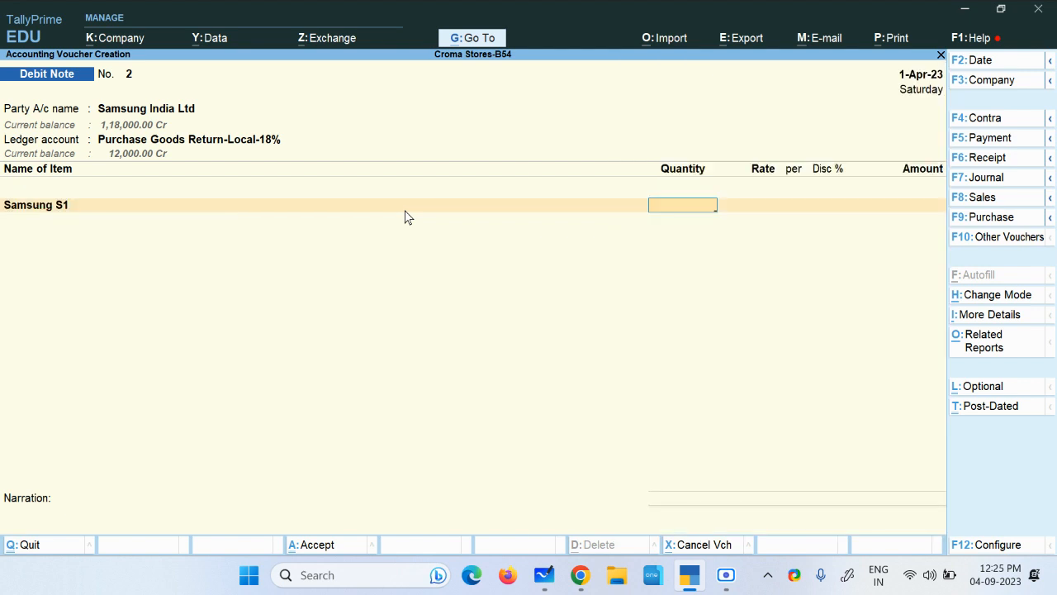
{"action": "key", "text": "Return"}
{"action": "key", "text": "Return"}
{"action": "key", "text": "Return"}
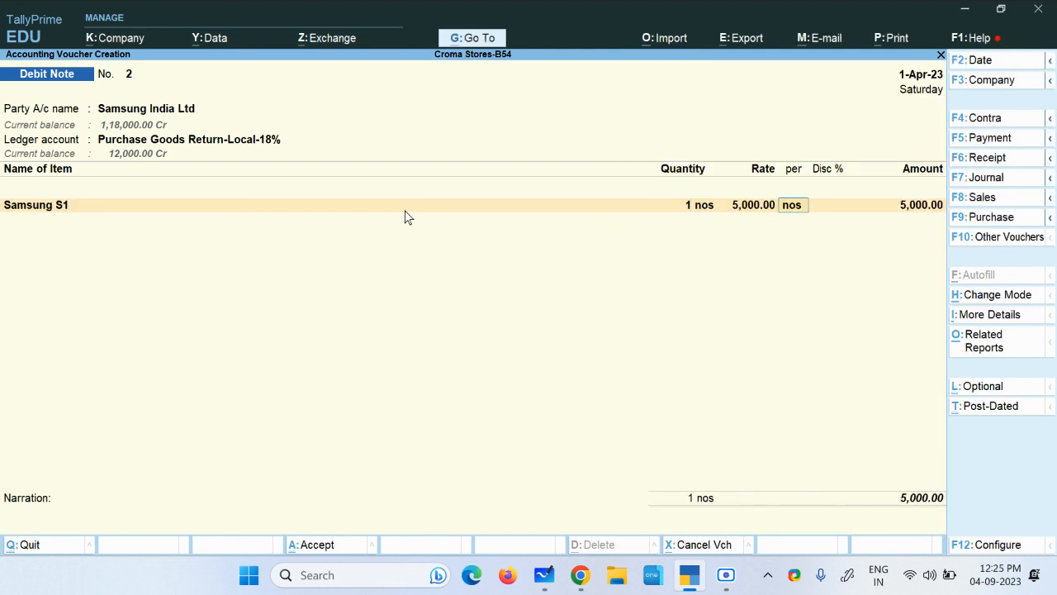
{"action": "key", "text": "Return"}
{"action": "key", "text": "Return"}
{"action": "key", "text": "Return"}
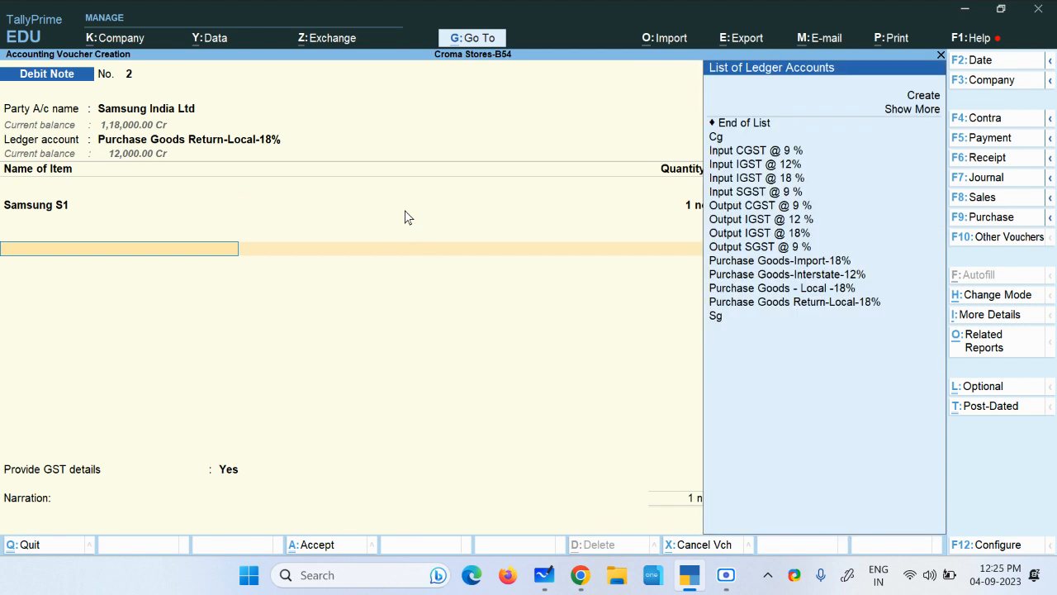
Add the Input CGST @ 9 % ledger below the Samsung S1 item.
{"action": "key", "text": "Down"}
{"action": "key", "text": "Down"}
{"action": "key", "text": "Down"}
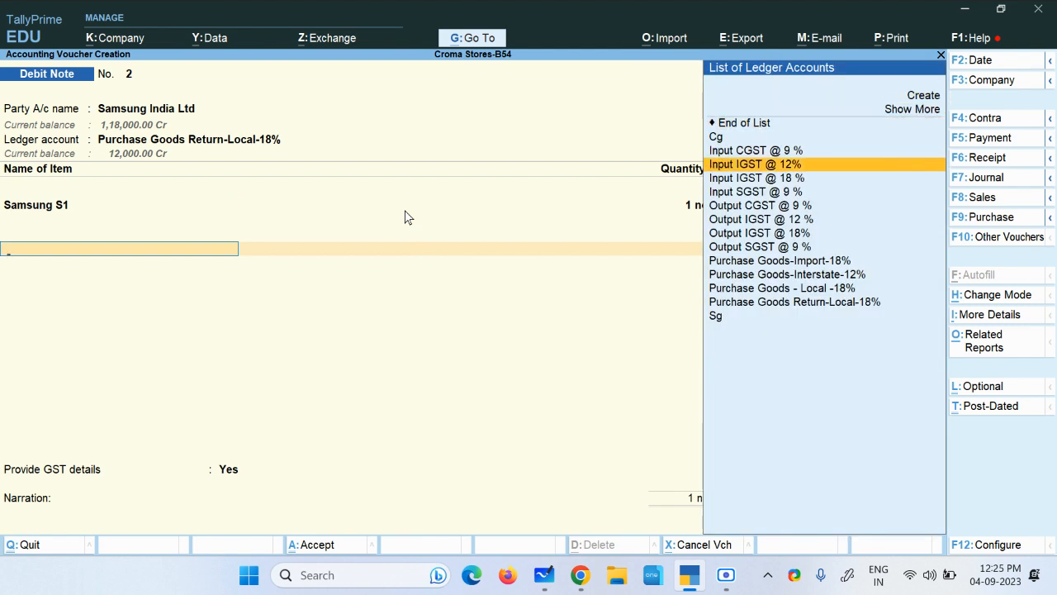
{"action": "key", "text": "Up"}
{"action": "key", "text": "Return"}
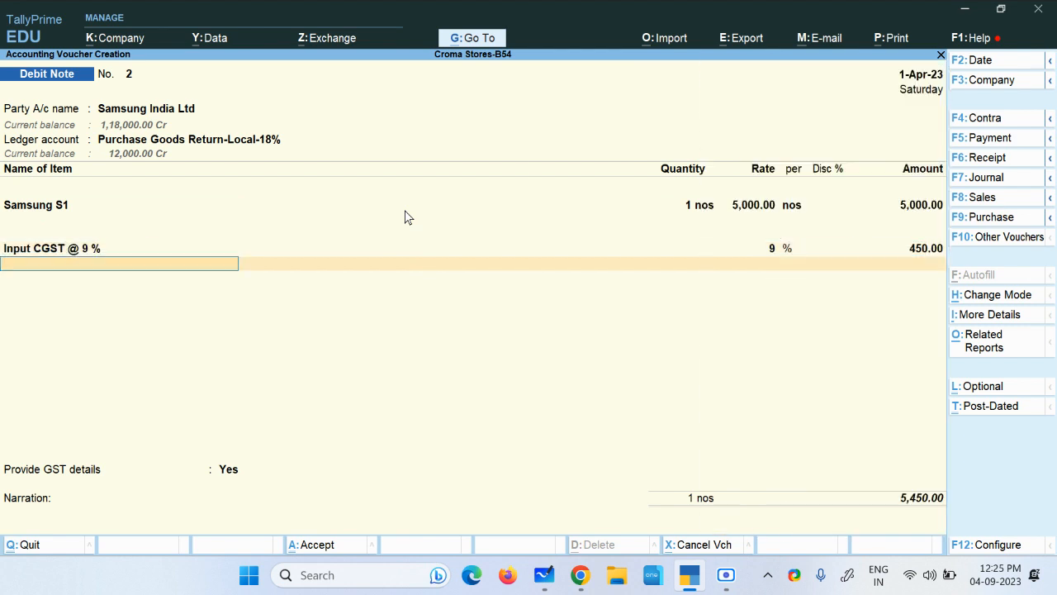
Add the Input SGST @ 9 % ledger below Input CGST, finish the ledger list and provide GST details.
{"action": "key", "text": "Down"}
{"action": "key", "text": "Down"}
{"action": "key", "text": "Down"}
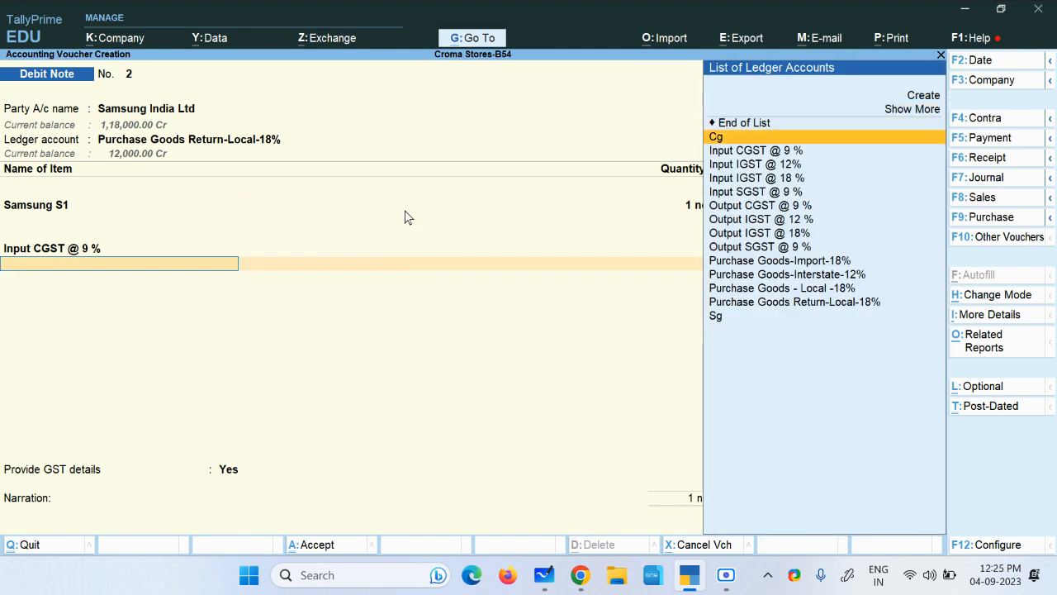
{"action": "key", "text": "Down"}
{"action": "key", "text": "Down"}
{"action": "key", "text": "Down"}
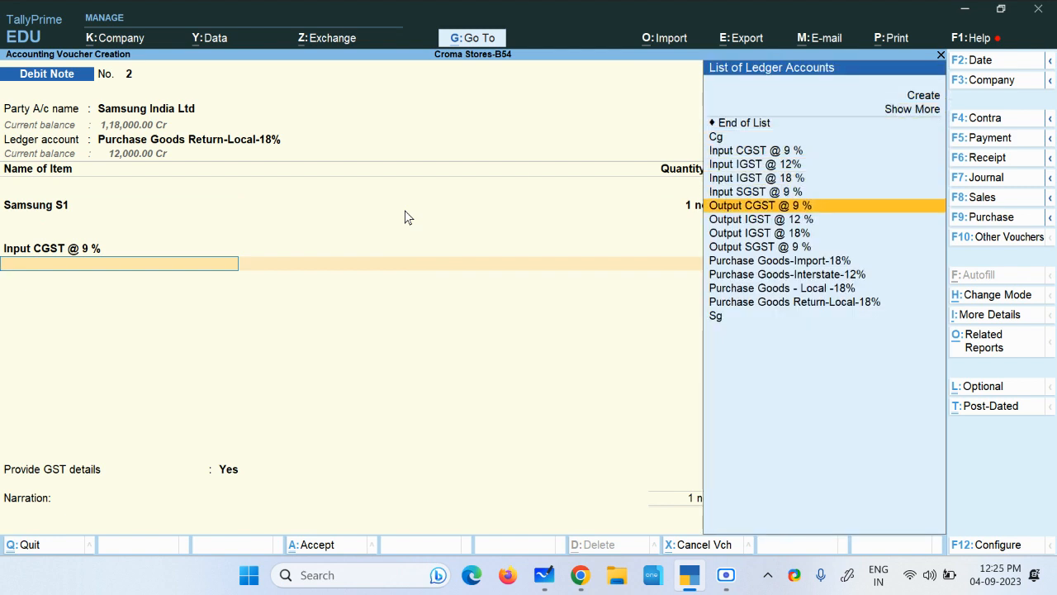
{"action": "key", "text": "Up"}
{"action": "key", "text": "Return"}
{"action": "key", "text": "Return"}
{"action": "key", "text": "Return"}
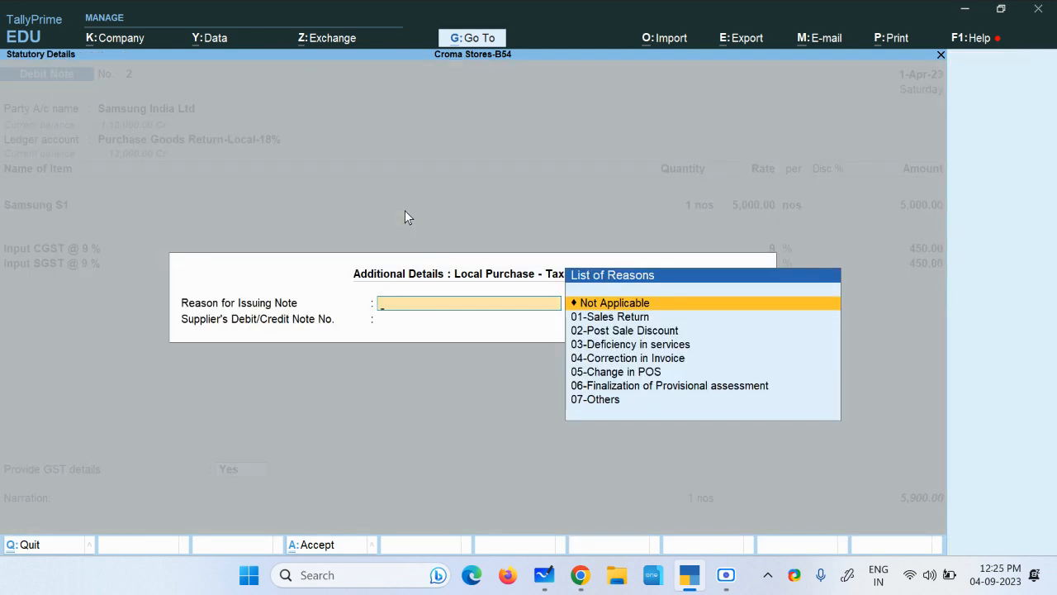
Set the reason for issuing the note to 07-Others and enter supplier's note number 123456 dated 1-4.
{"action": "key", "text": "Down"}
{"action": "key", "text": "Down"}
{"action": "key", "text": "Down"}
{"action": "key", "text": "Down"}
{"action": "key", "text": "Down"}
{"action": "key", "text": "Down"}
{"action": "key", "text": "Down"}
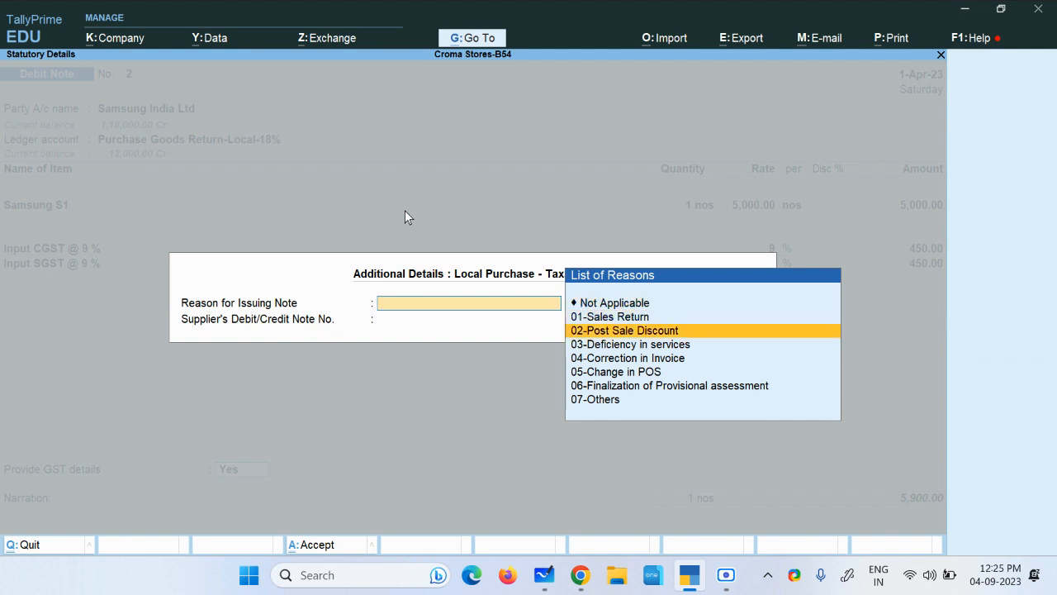
{"action": "key", "text": "Return"}
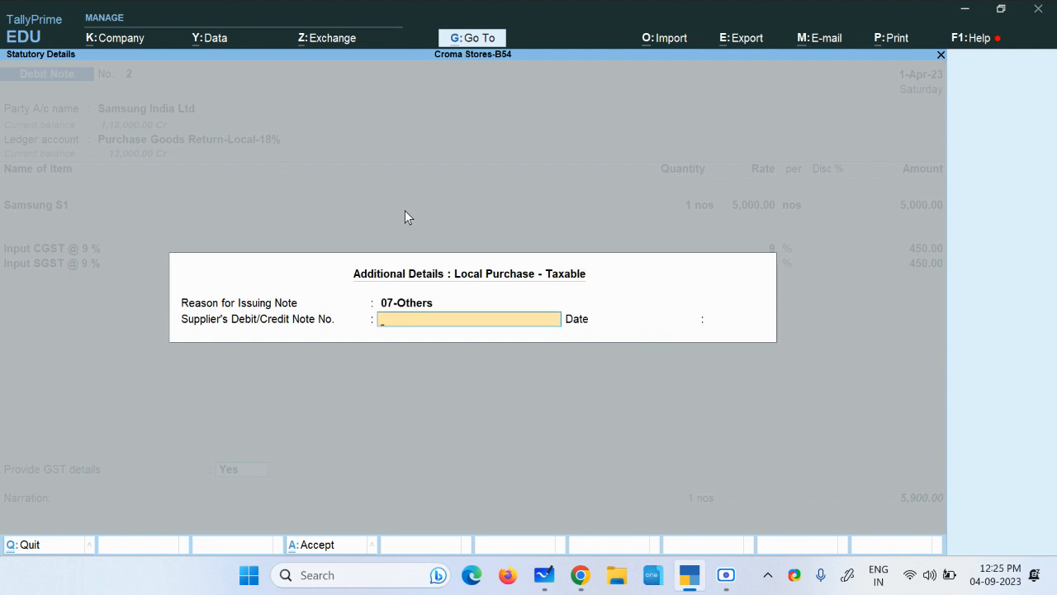
{"action": "type", "text": "123456"}
{"action": "key", "text": "Return"}
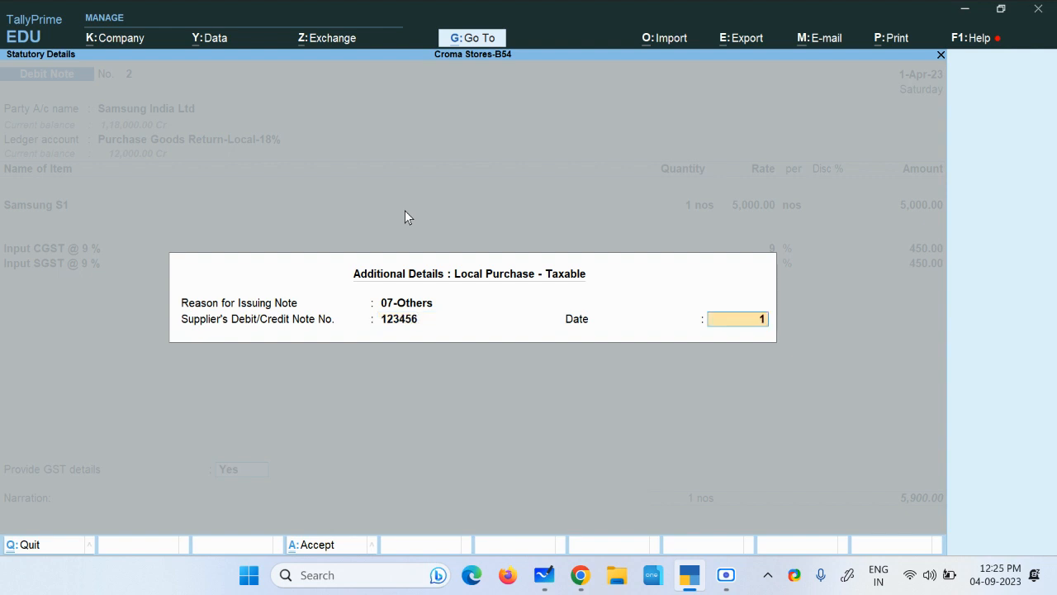
{"action": "type", "text": "1-4"}
{"action": "key", "text": "Return"}
{"action": "key", "text": "Return"}
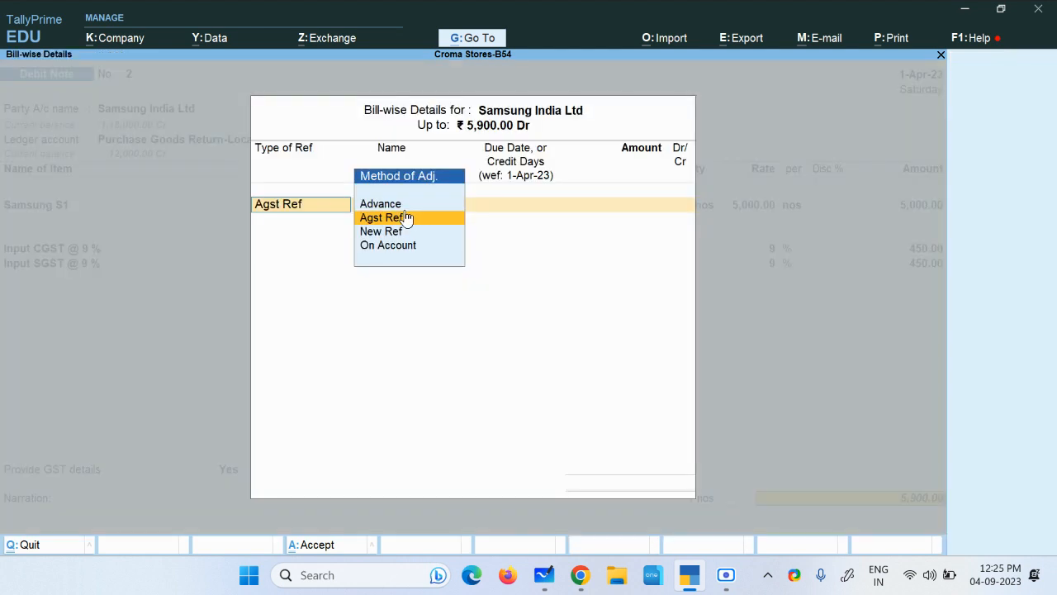
Adjust the Samsung India Ltd debit note as Agst Ref to pending bill Pur/SIL/S1-20 and accept the bill-wise details.
{"action": "key", "text": "Return"}
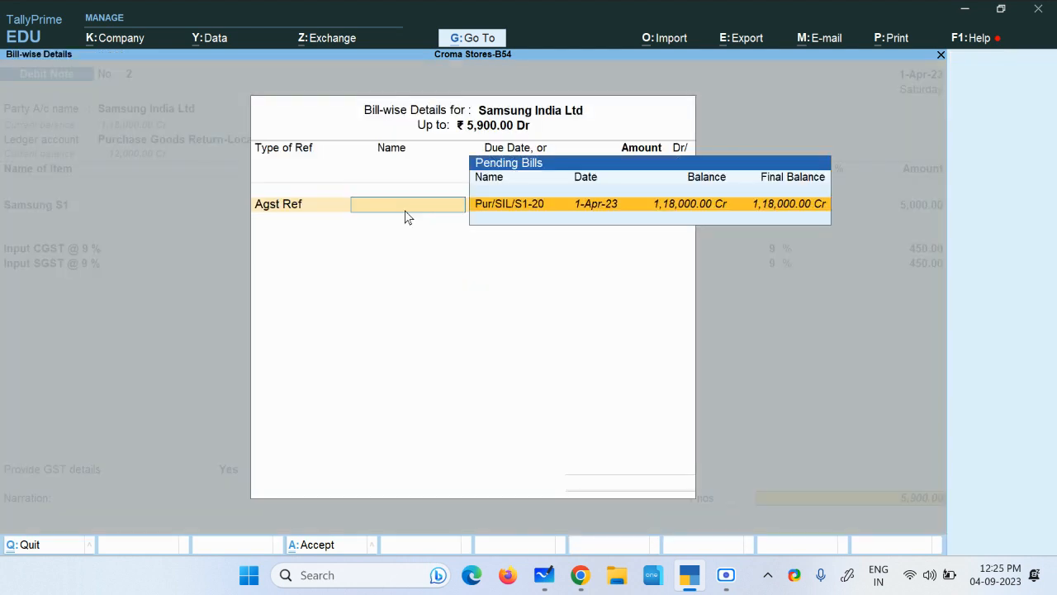
{"action": "key", "text": "Return"}
{"action": "key", "text": "Return"}
{"action": "key", "text": "Return"}
{"action": "key", "text": "Return"}
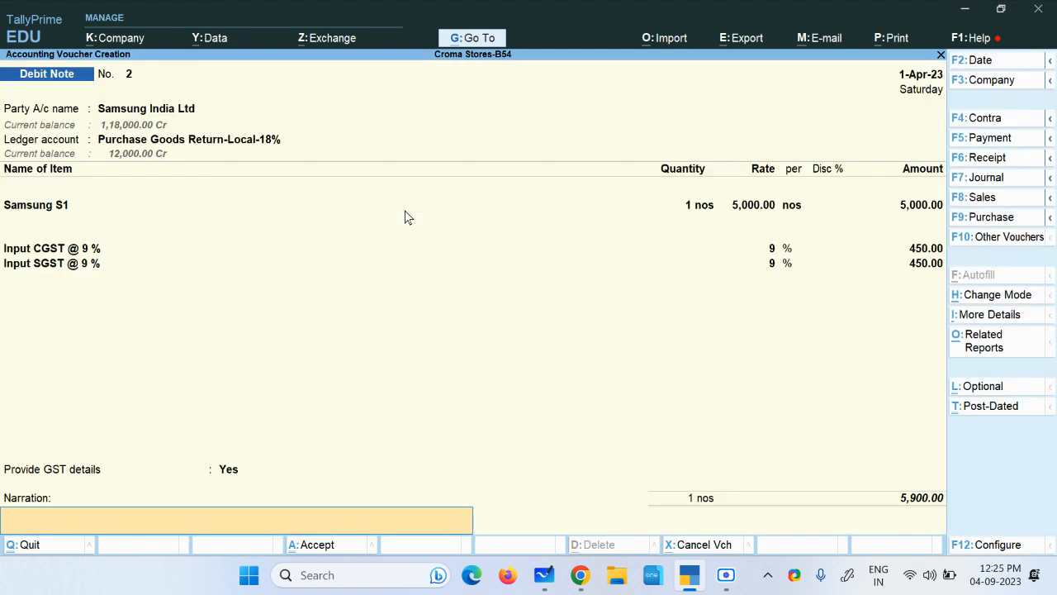
{"action": "left_click", "coordinate": [727, 575]}
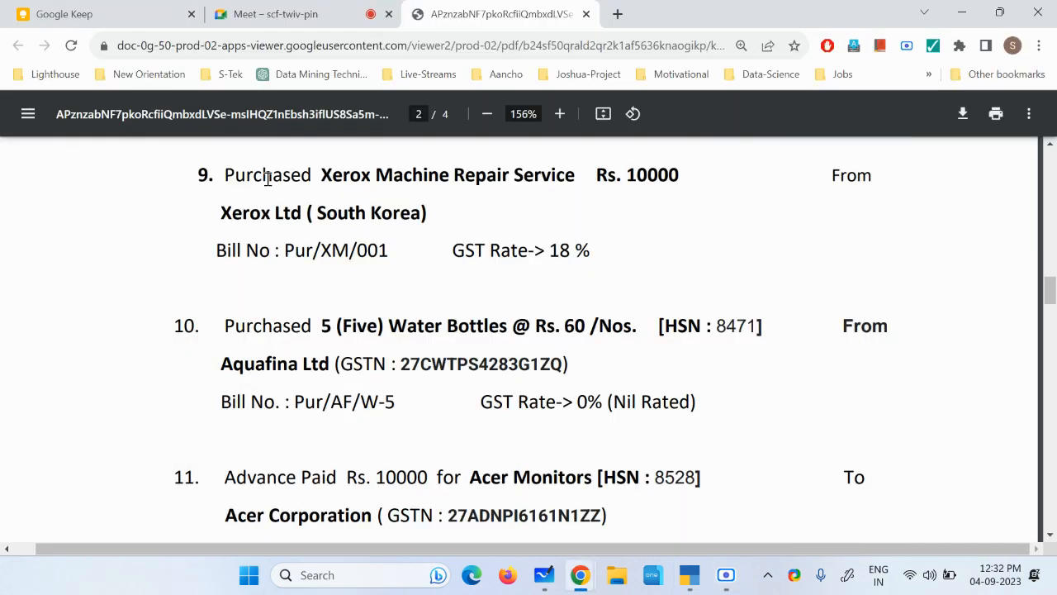
Read the Xerox Machine Repair Service purchase in the PDF and copy its bill number Pur/XM/001.
{"action": "left_click_drag", "start_coordinate": [228, 175], "coordinate": [573, 178]}
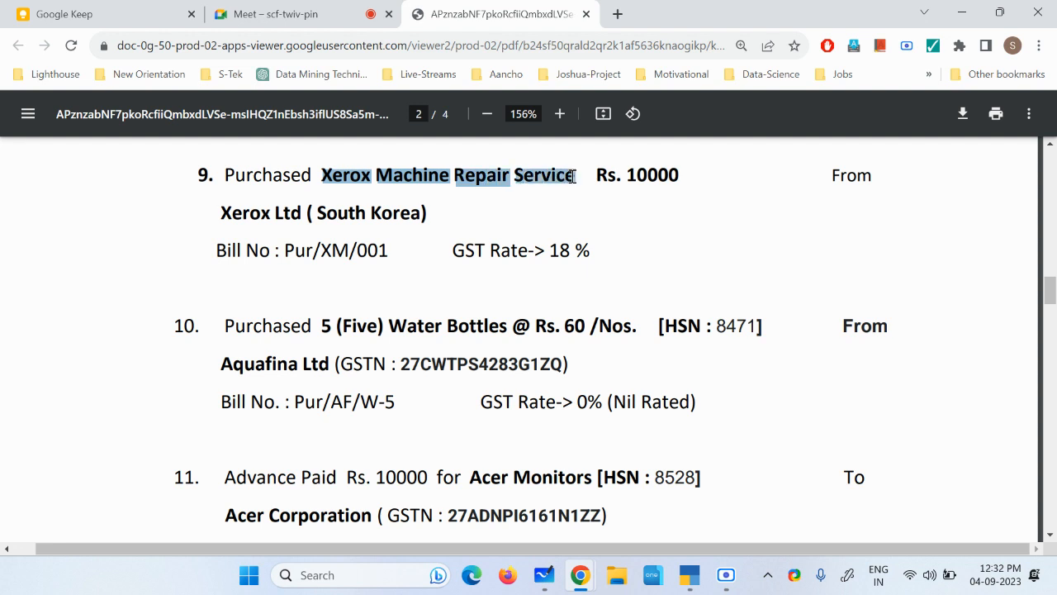
{"action": "left_click_drag", "start_coordinate": [637, 178], "coordinate": [677, 178]}
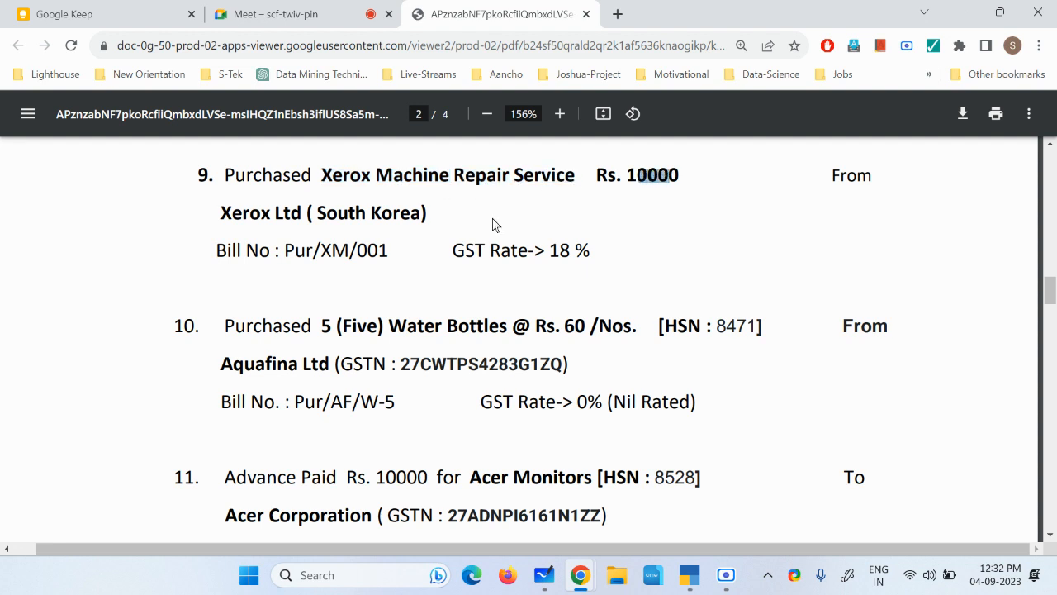
{"action": "left_click_drag", "start_coordinate": [220, 213], "coordinate": [291, 215]}
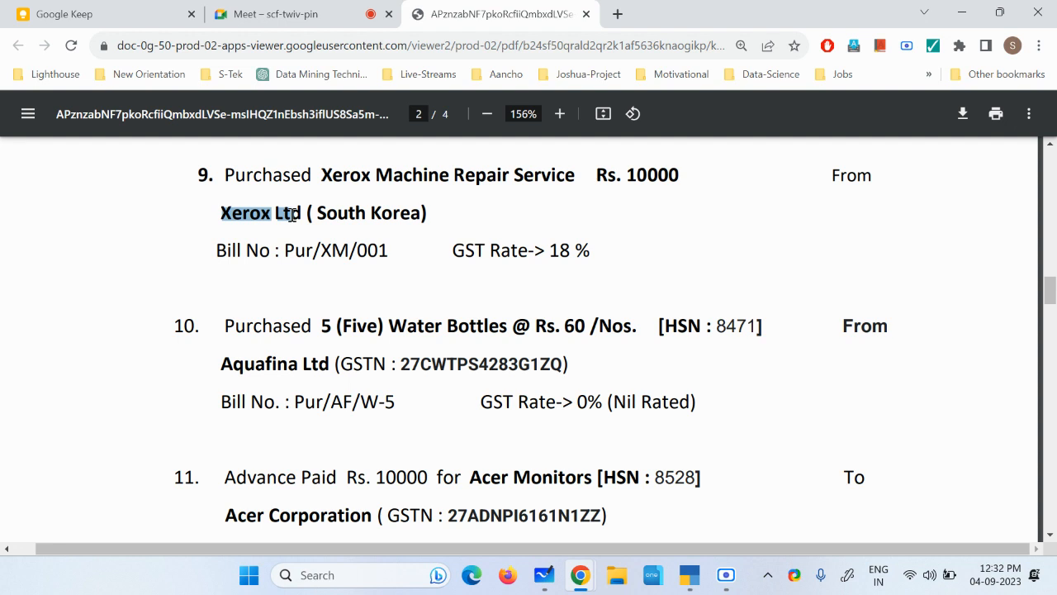
{"action": "left_click_drag", "start_coordinate": [285, 250], "coordinate": [394, 258]}
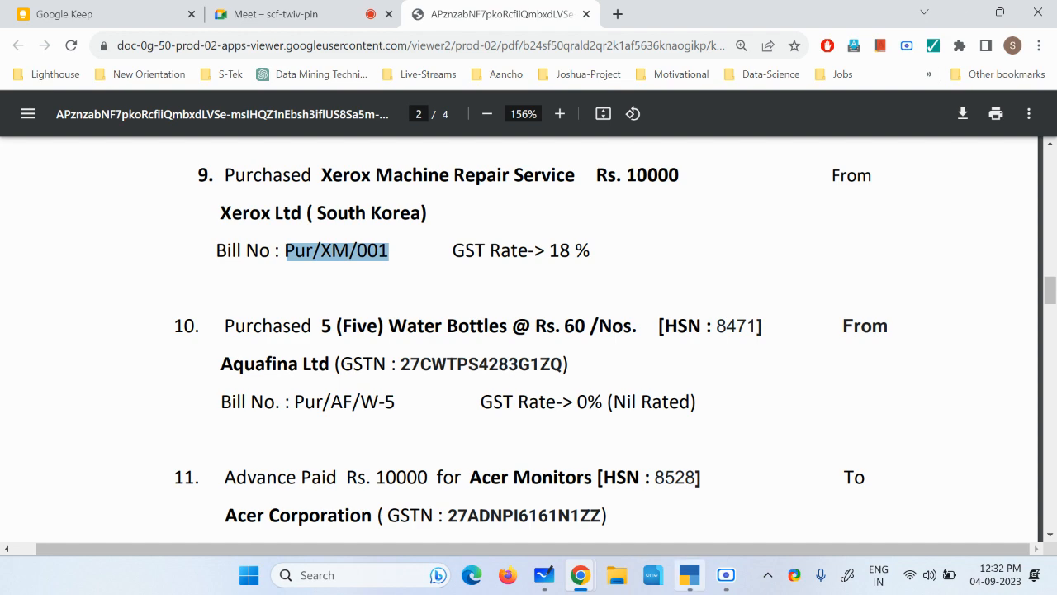
Switch to TallyPrime, start a purchase voucher and enter supplier invoice number Pur/XM/001 dated 1-Apr-23.
{"action": "left_click", "coordinate": [690, 575]}
{"action": "left_click", "coordinate": [684, 256]}
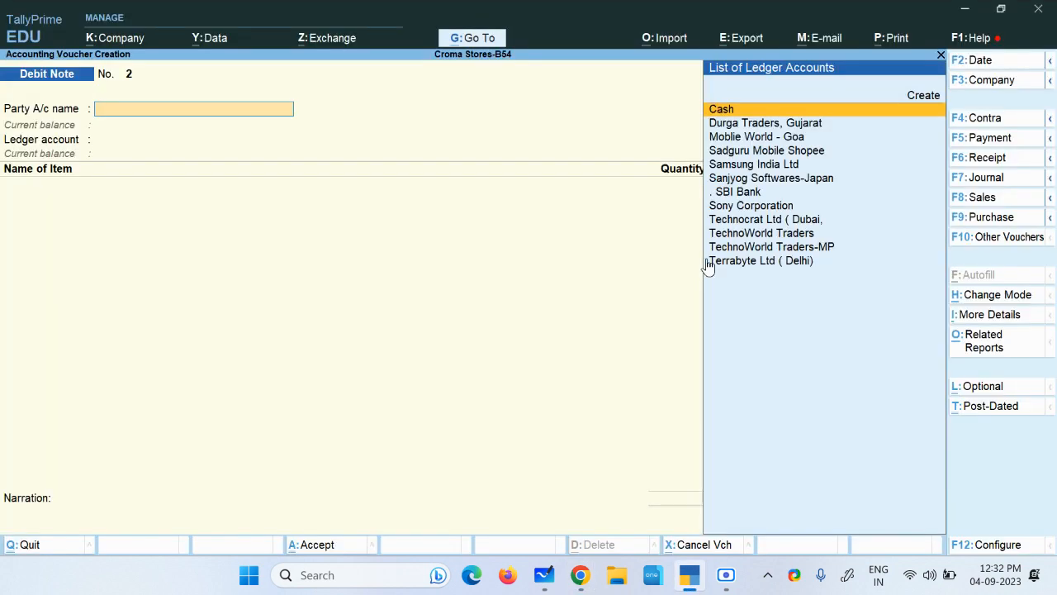
{"action": "left_click", "coordinate": [1002, 218]}
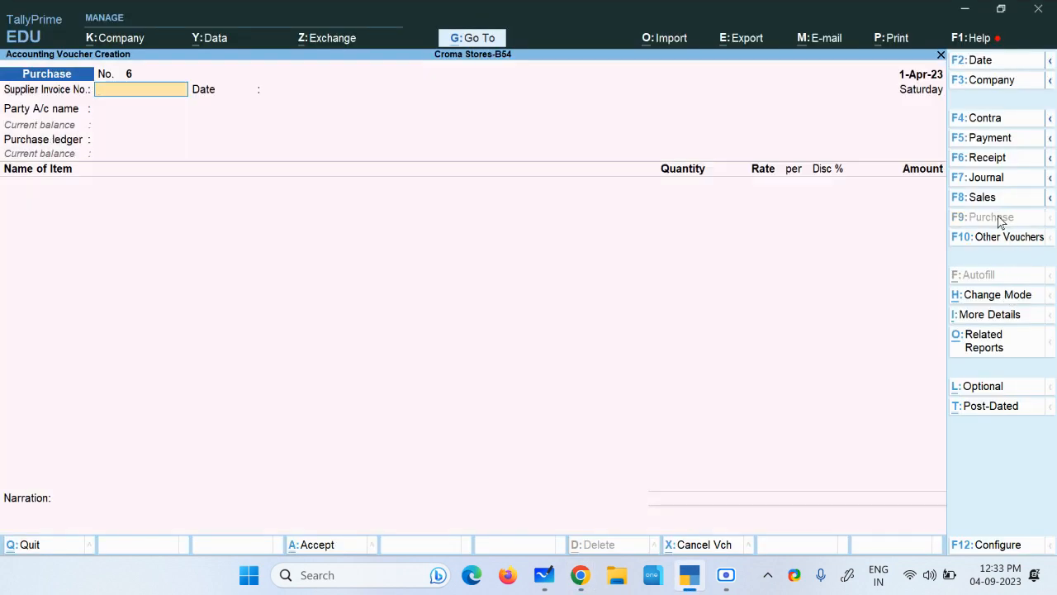
{"action": "key", "text": "ctrl+alt+v"}
{"action": "key", "text": "Return"}
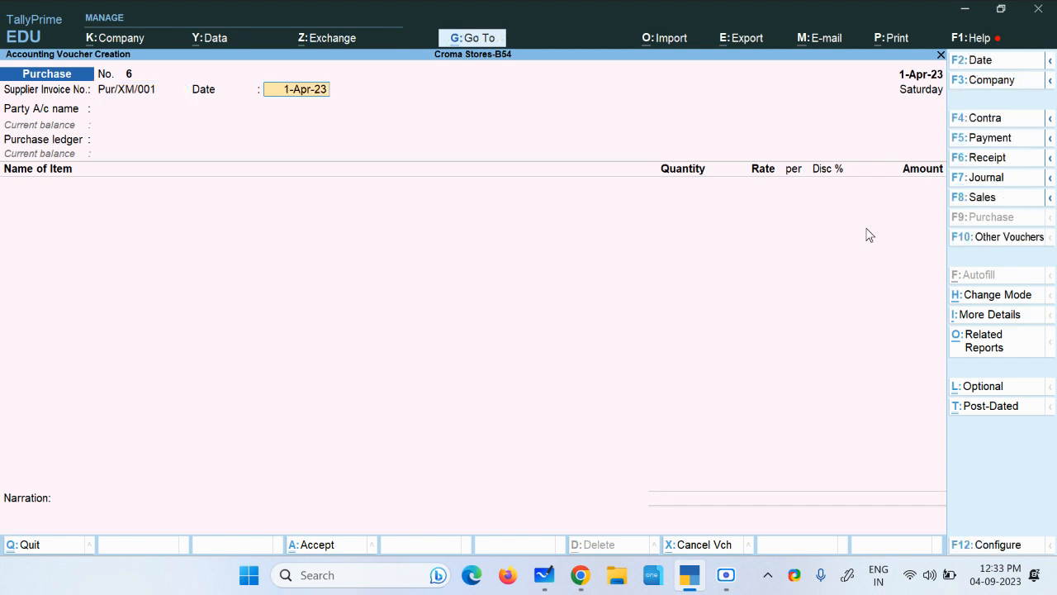
{"action": "key", "text": "Return"}
Start a new party ledger and name it Xerox Ltd ( South Korea), copying the name from the PDF in Chrome.
{"action": "key", "text": "alt+c"}
{"action": "key", "text": "alt+Tab"}
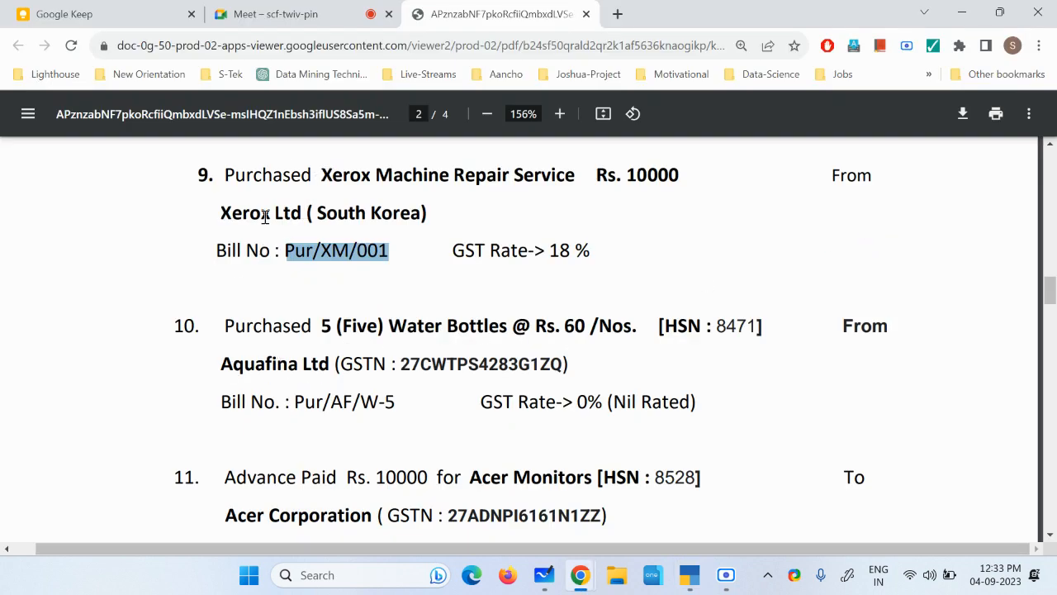
{"action": "left_click_drag", "start_coordinate": [222, 215], "coordinate": [448, 215]}
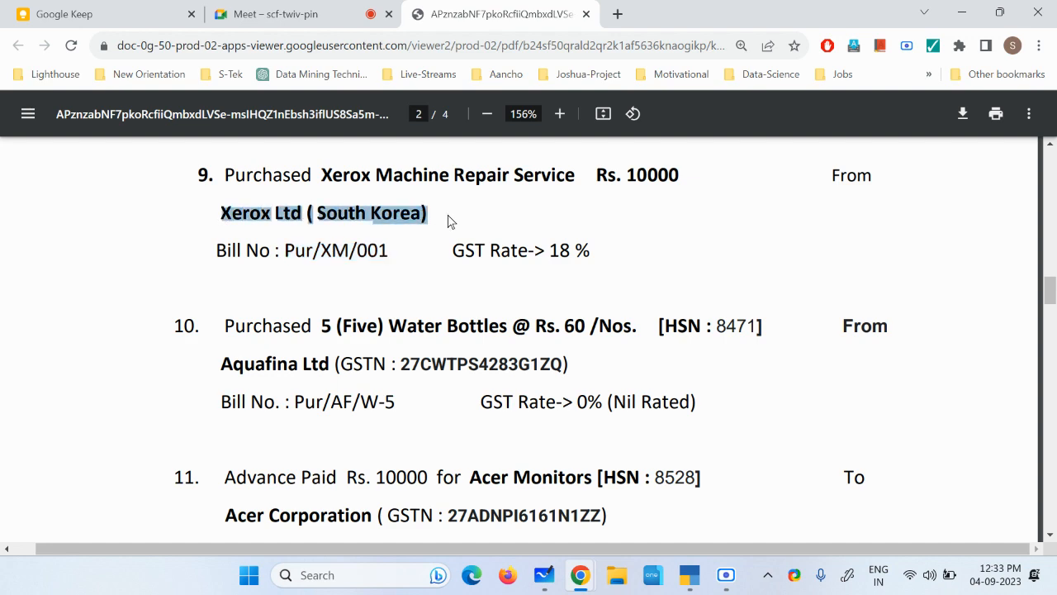
{"action": "key", "text": "ctrl+c"}
{"action": "key", "text": "alt+Tab"}
{"action": "key", "text": "ctrl+v"}
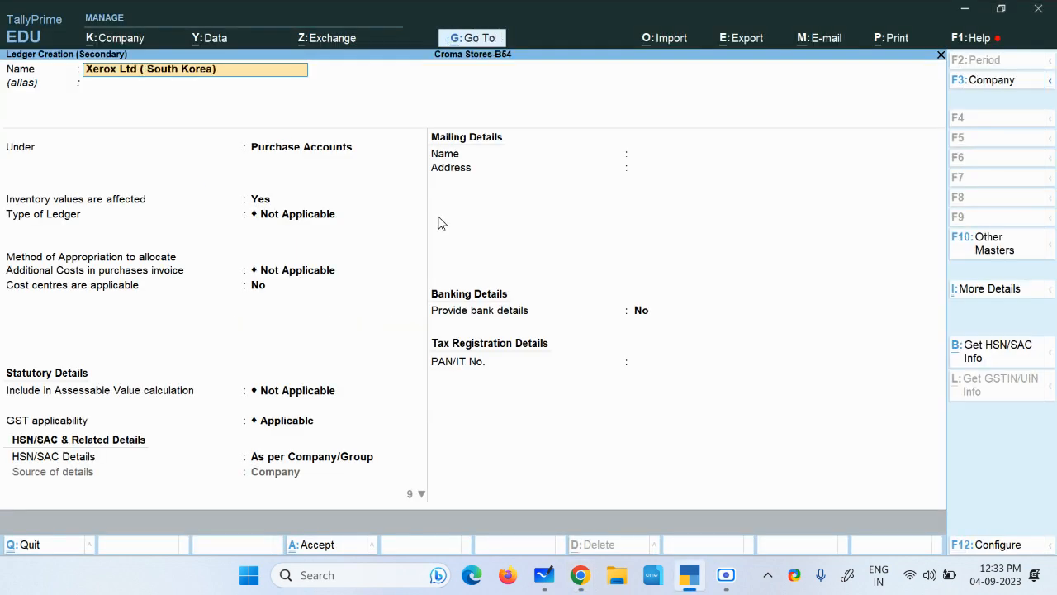
Place the Xerox ledger under Sundry Creditors and keep bill-by-bill balances enabled.
{"action": "key", "text": "Return"}
{"action": "key", "text": "Return"}
{"action": "type", "text": "Su"}
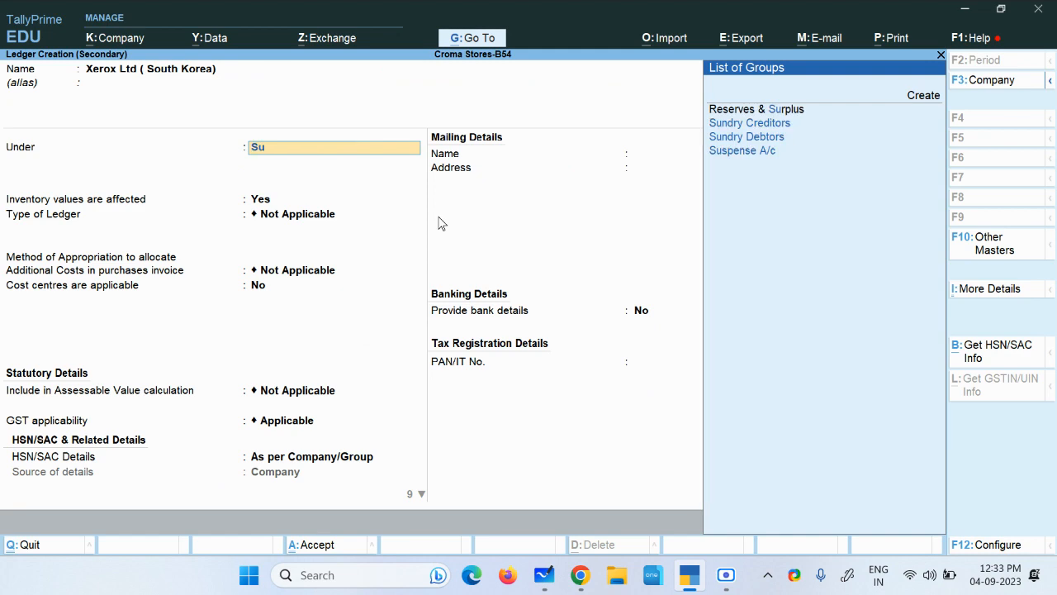
{"action": "key", "text": "Down"}
{"action": "key", "text": "Down"}
{"action": "key", "text": "Up"}
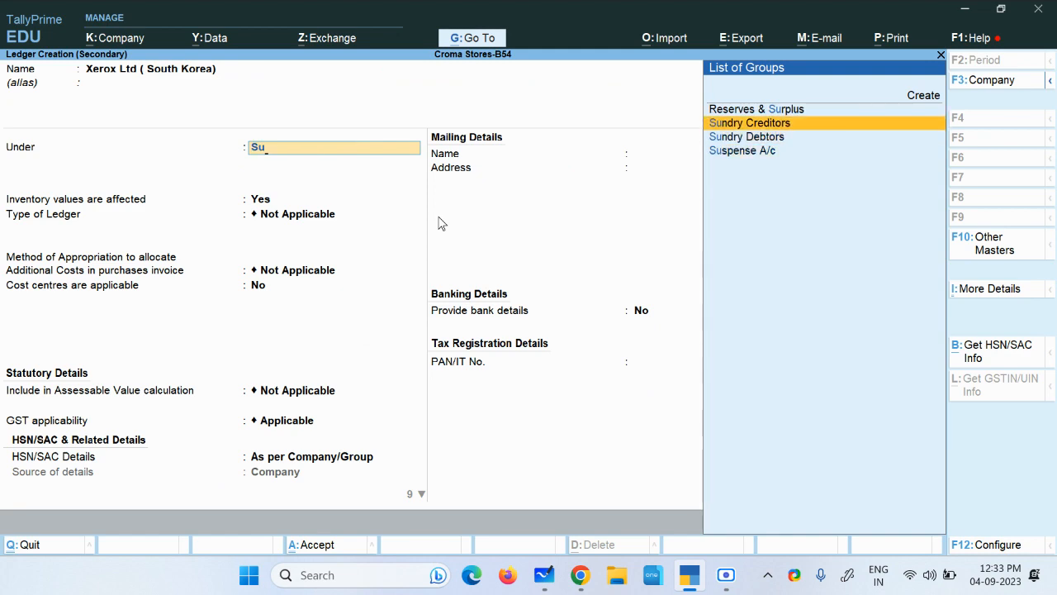
{"action": "key", "text": "Return"}
{"action": "key", "text": "Return"}
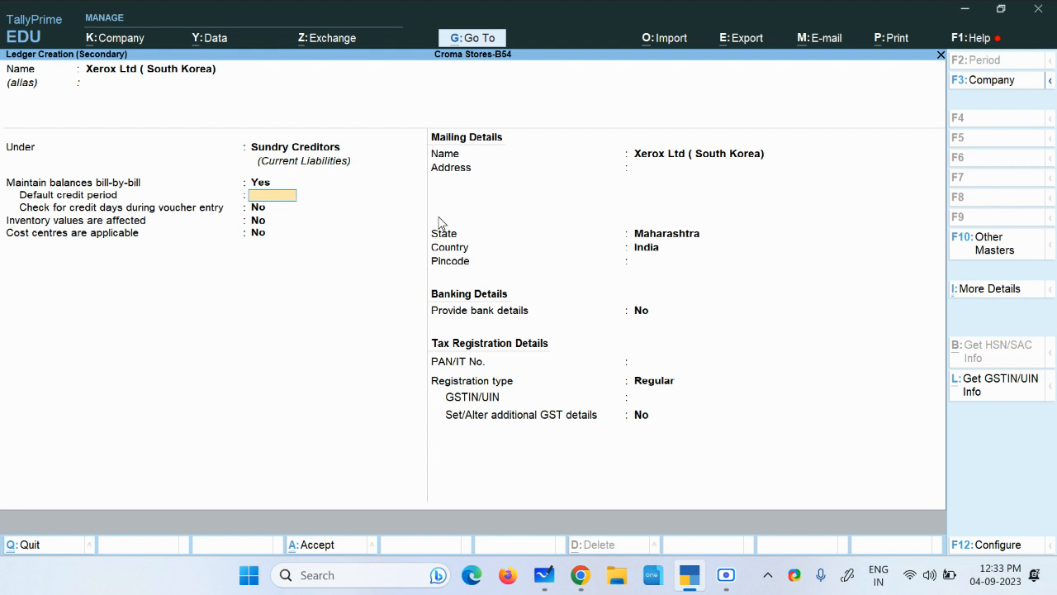
Set the default credit period to 60 Days and keep credit-day checking, inventory values and cost centres at No.
{"action": "key", "text": "Return"}
{"action": "key", "text": "Return"}
{"action": "key", "text": "Return"}
{"action": "key", "text": "Return"}
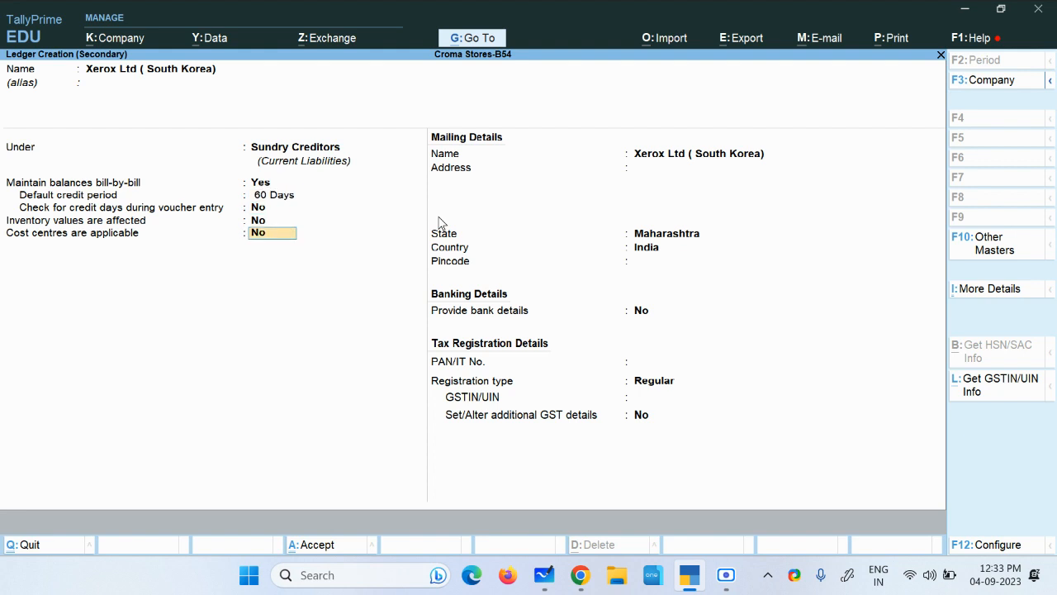
{"action": "key", "text": "Return"}
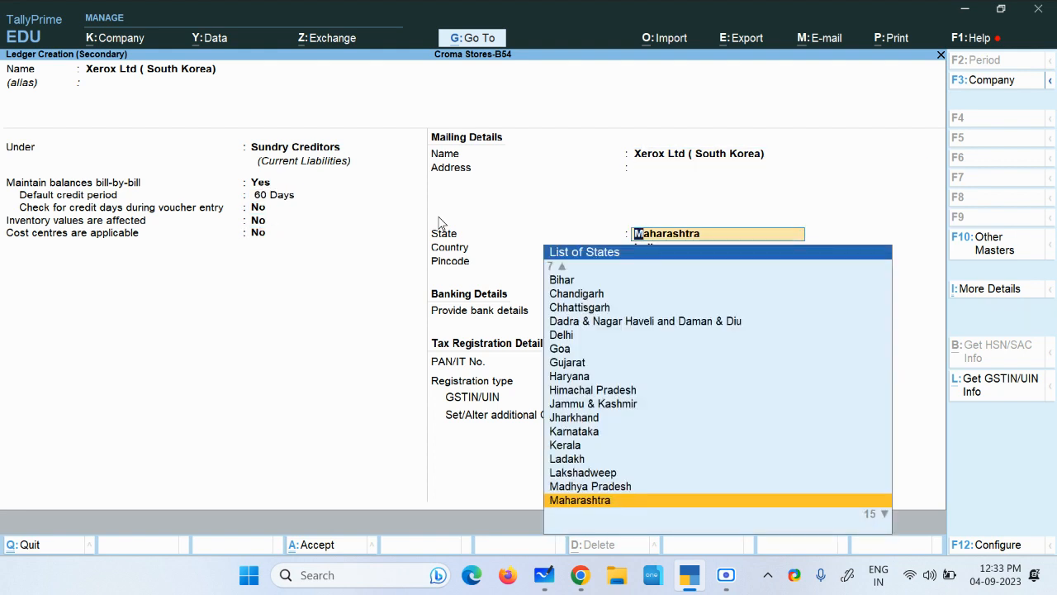
Set the Xerox ledger's country to South Korea (ROK).
{"action": "key", "text": "Return"}
{"action": "key", "text": "BackSpace"}
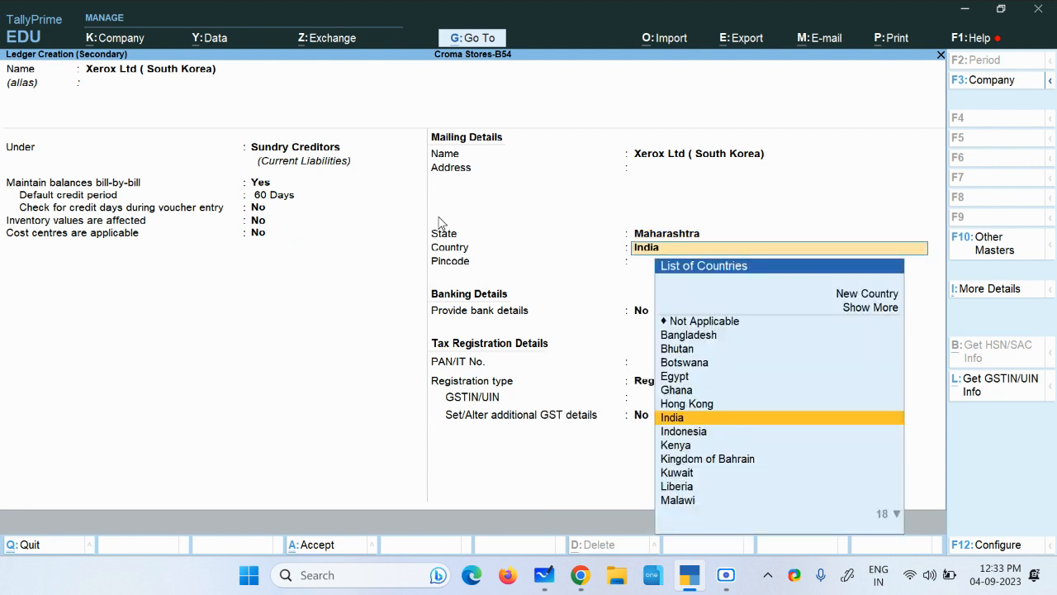
{"action": "type", "text": "S"}
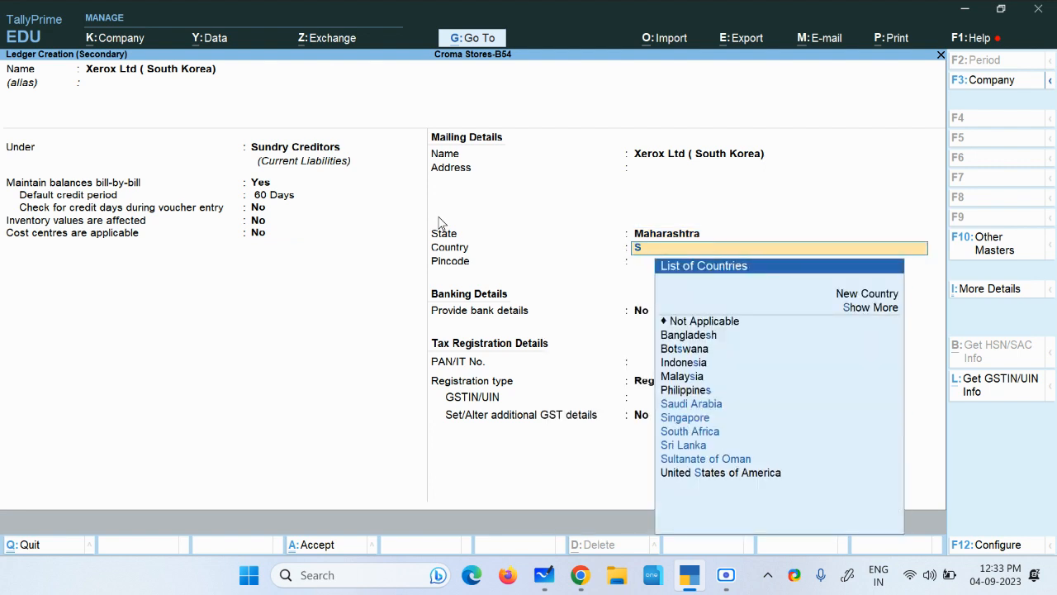
{"action": "type", "text": "u"}
{"action": "key", "text": "BackSpace"}
{"action": "key", "text": "BackSpace"}
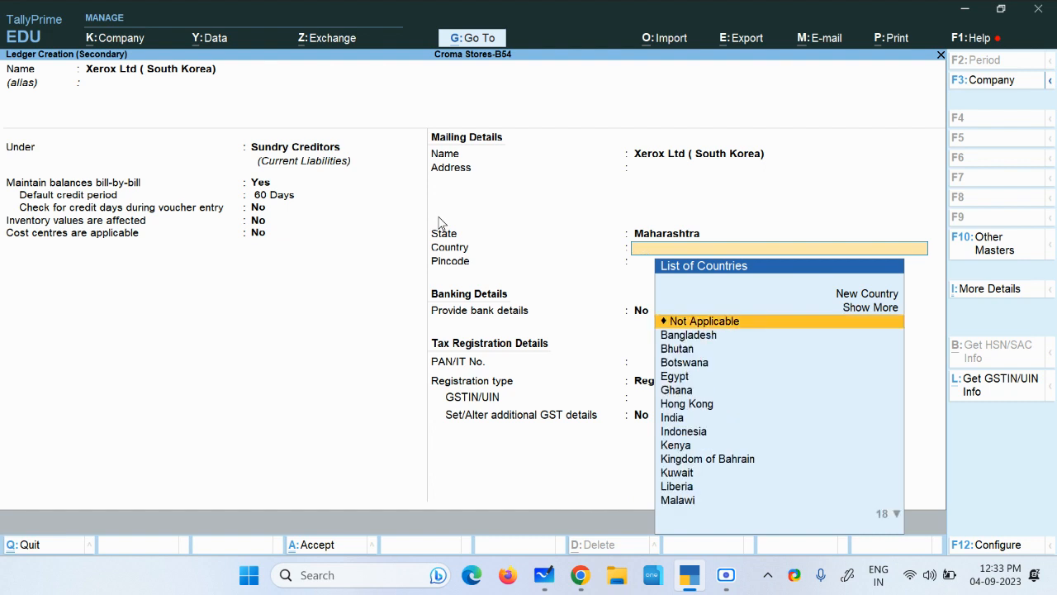
{"action": "type", "text": "Kor"}
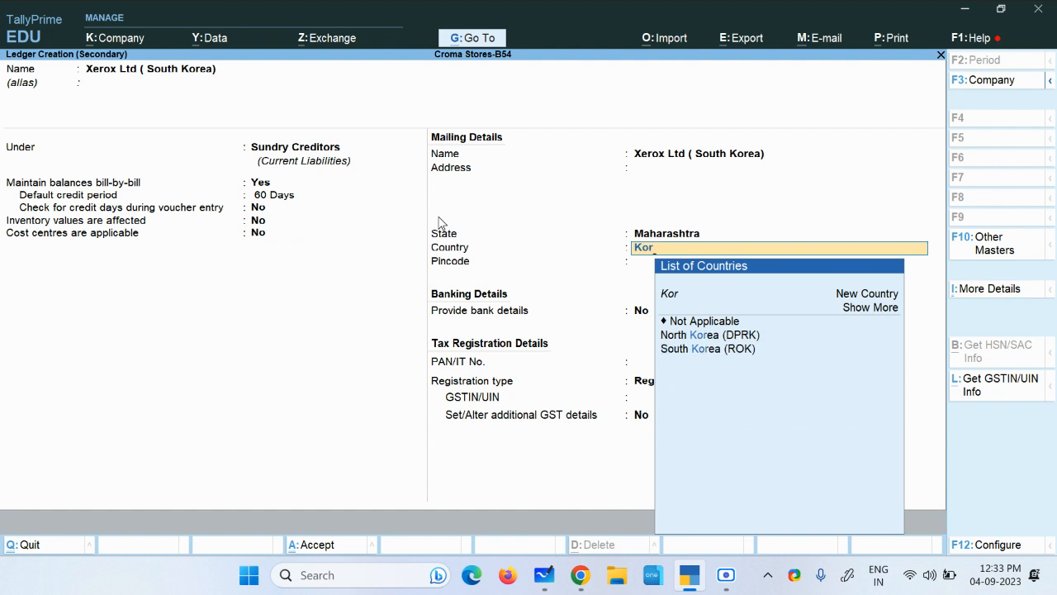
{"action": "key", "text": "Down"}
{"action": "key", "text": "Down"}
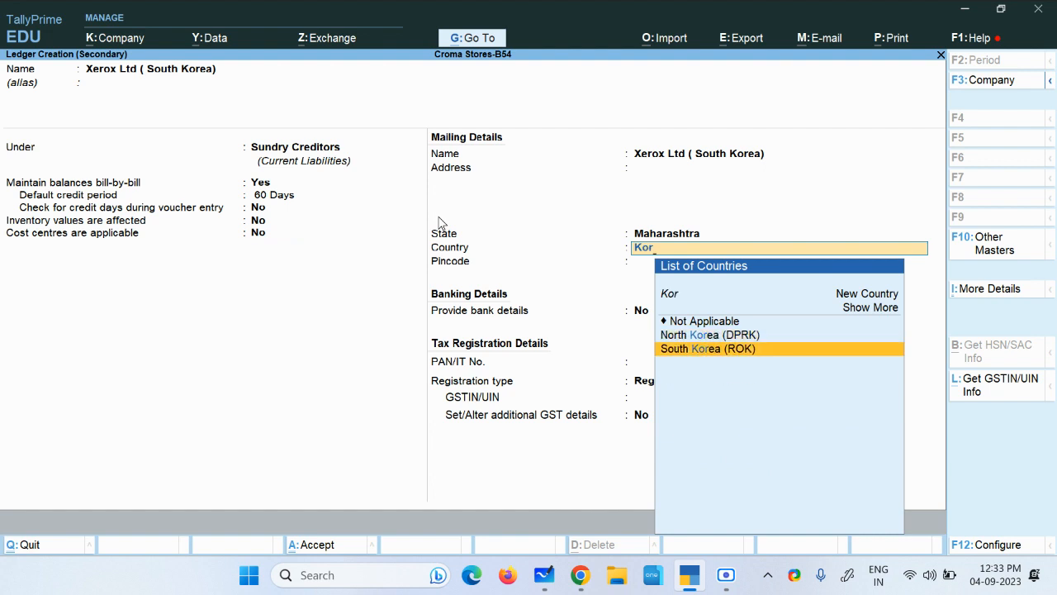
{"action": "key", "text": "Return"}
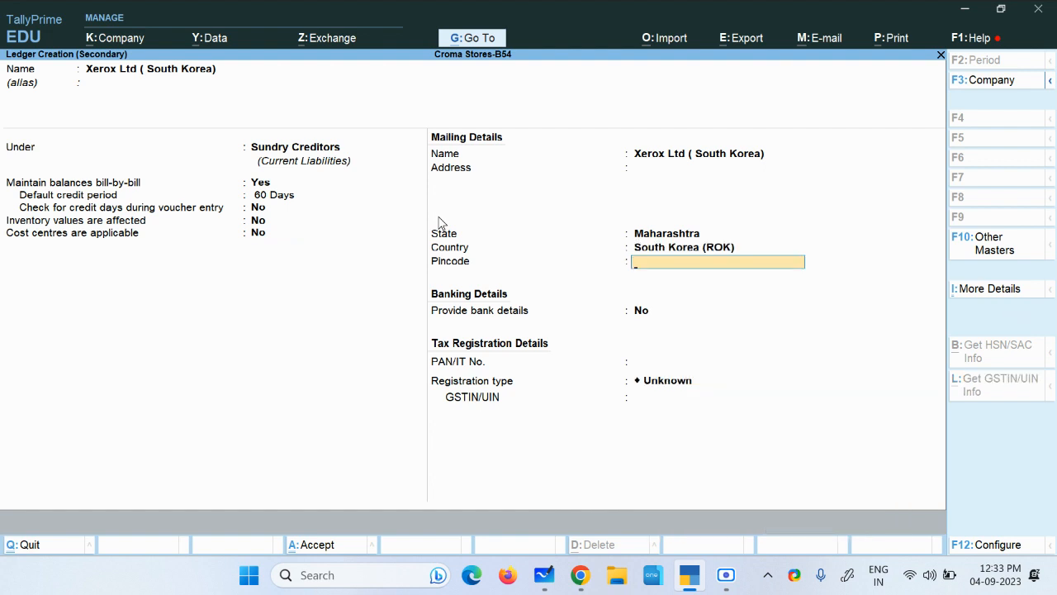
Change the Xerox ledger's state to Not Applicable.
{"action": "left_click", "coordinate": [675, 236]}
{"action": "key", "text": "Up"}
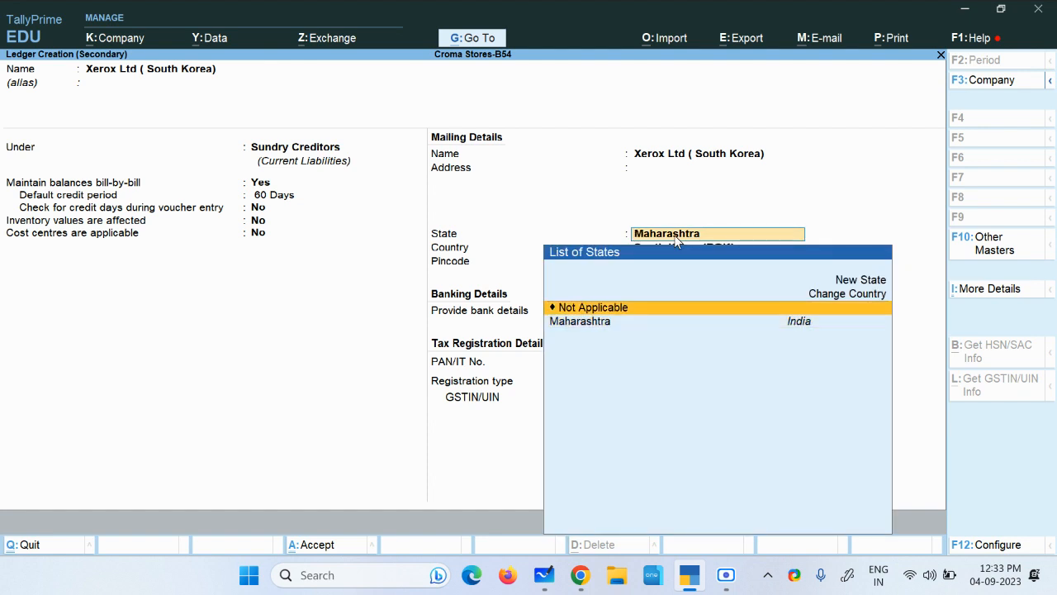
{"action": "key", "text": "Return"}
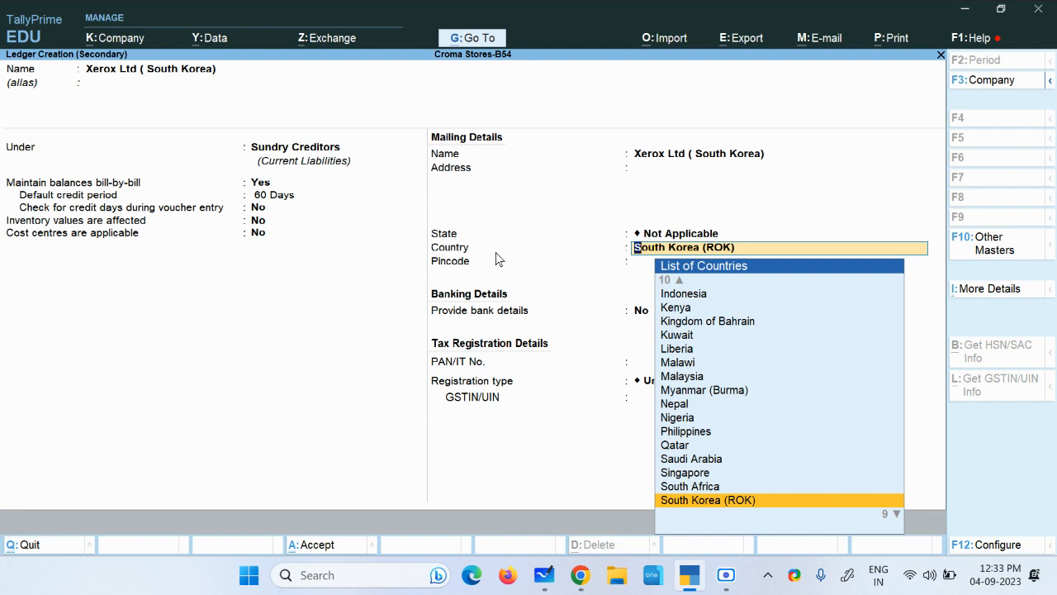
Set the Xerox ledger's GST registration type to OIDAR, leave the remaining fields unchanged, and save the ledger.
{"action": "key", "text": "Return"}
{"action": "key", "text": "Return"}
{"action": "key", "text": "Return"}
{"action": "key", "text": "Return"}
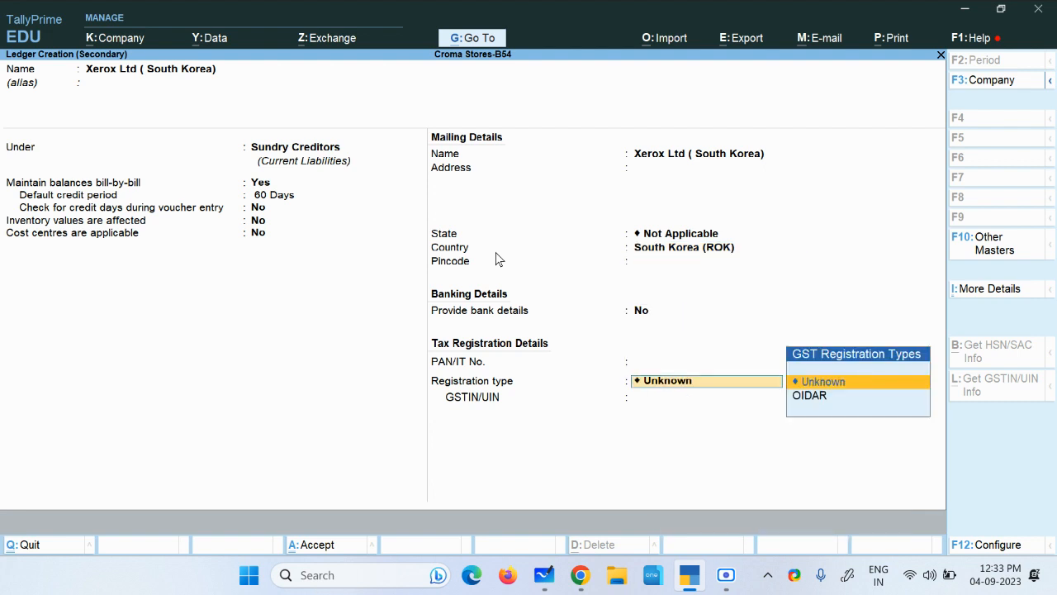
{"action": "key", "text": "Down"}
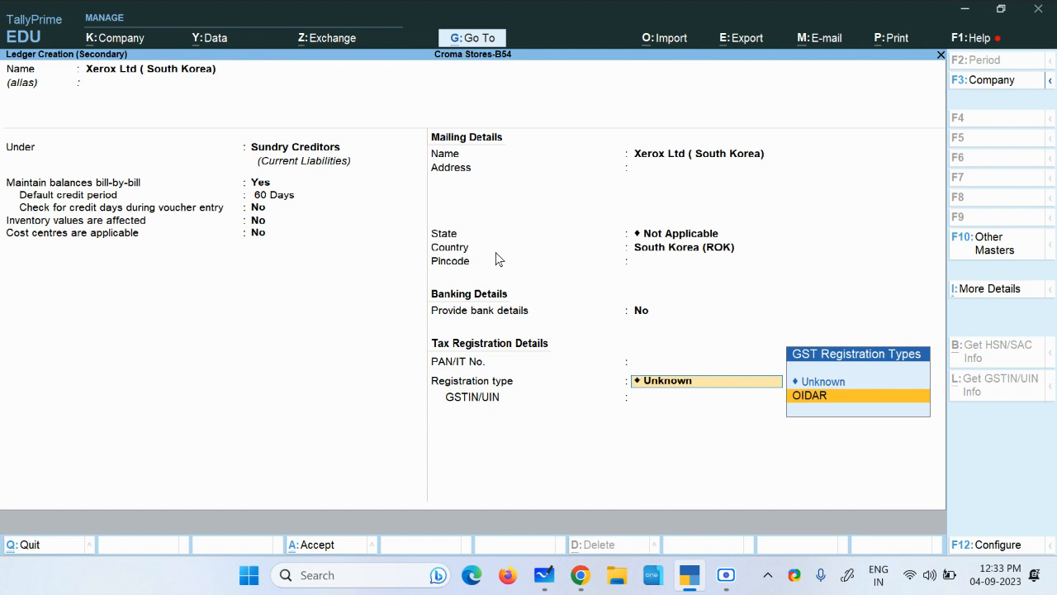
{"action": "key", "text": "Return"}
{"action": "key", "text": "Return"}
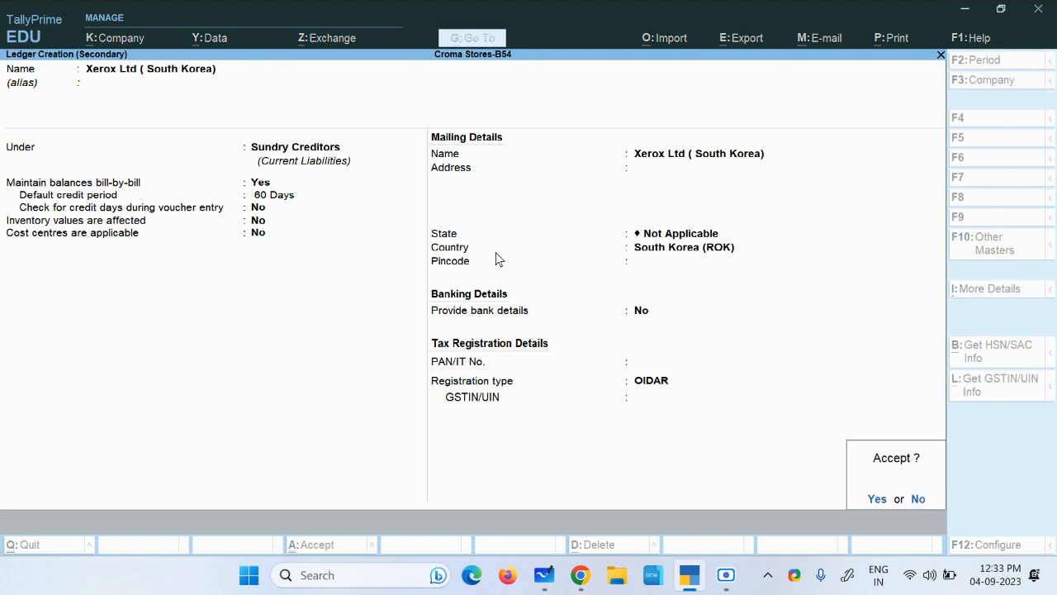
{"action": "key", "text": "Return"}
{"action": "key", "text": "ctrl+a"}
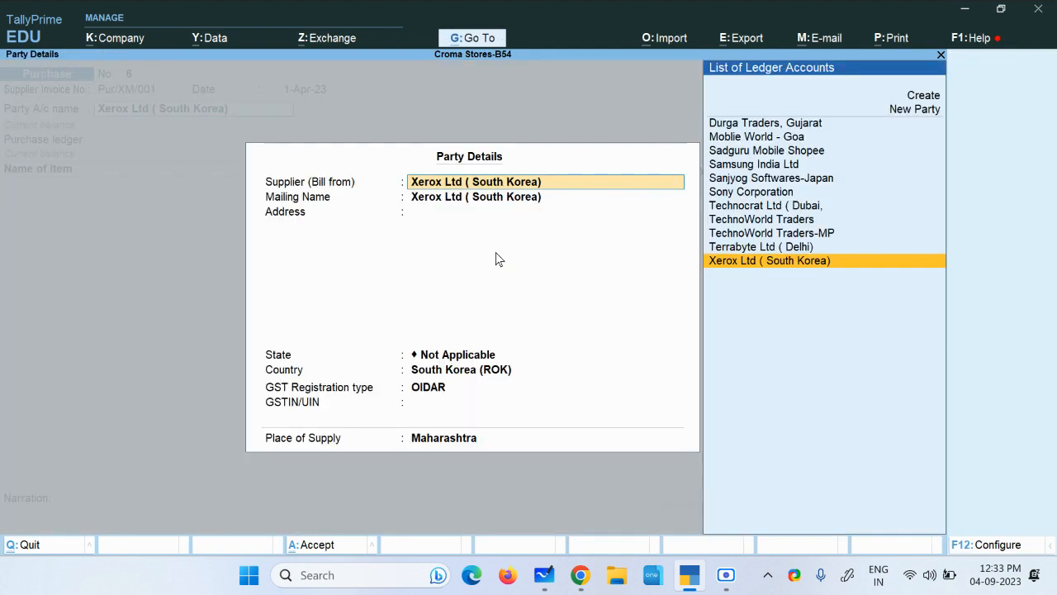
Switch the purchase voucher to Accounting Invoice mode and accept the receipt and party details for Xerox Ltd ( South Korea).
{"action": "key", "text": "ctrl+a"}
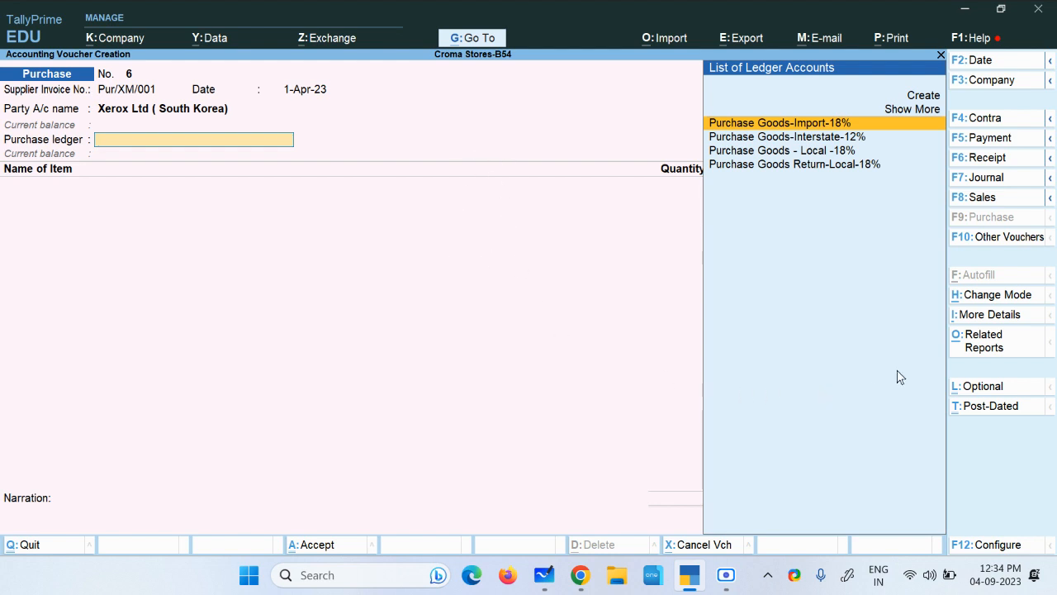
{"action": "left_click", "coordinate": [1015, 301]}
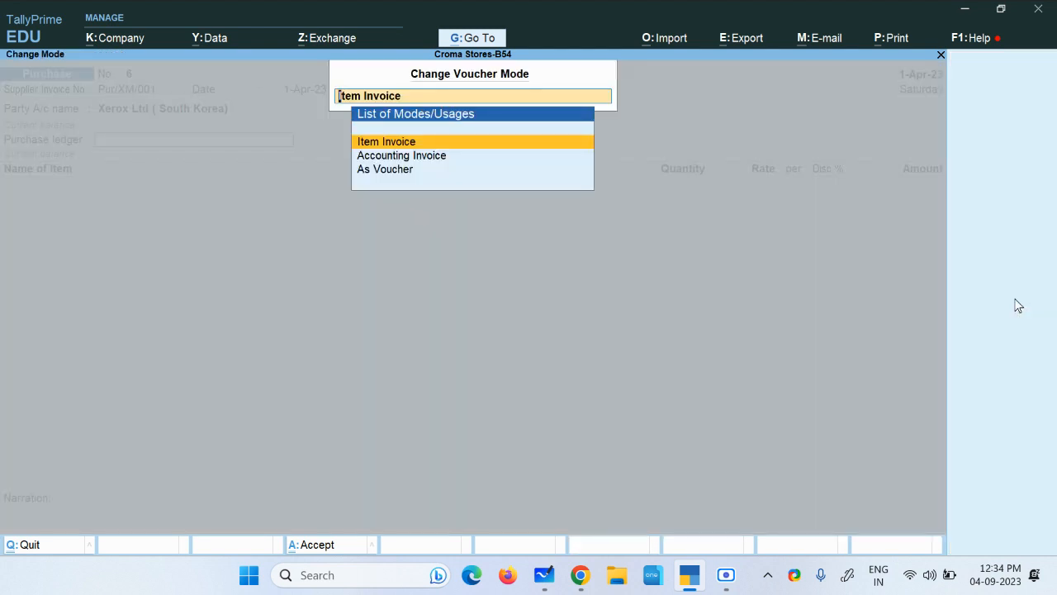
{"action": "left_click", "coordinate": [403, 157]}
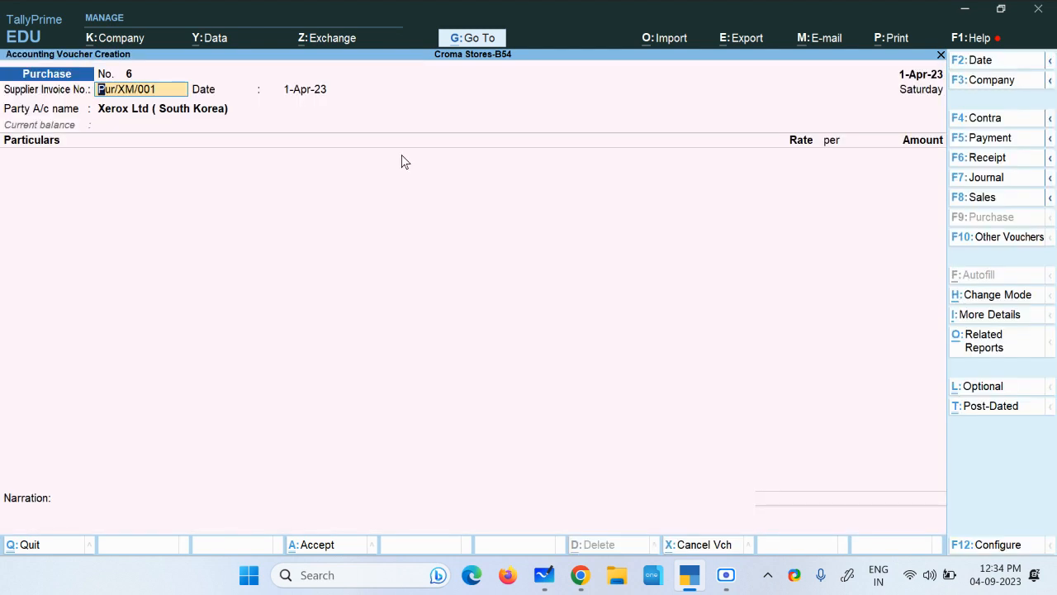
{"action": "key", "text": "Return"}
{"action": "key", "text": "Return"}
{"action": "key", "text": "Return"}
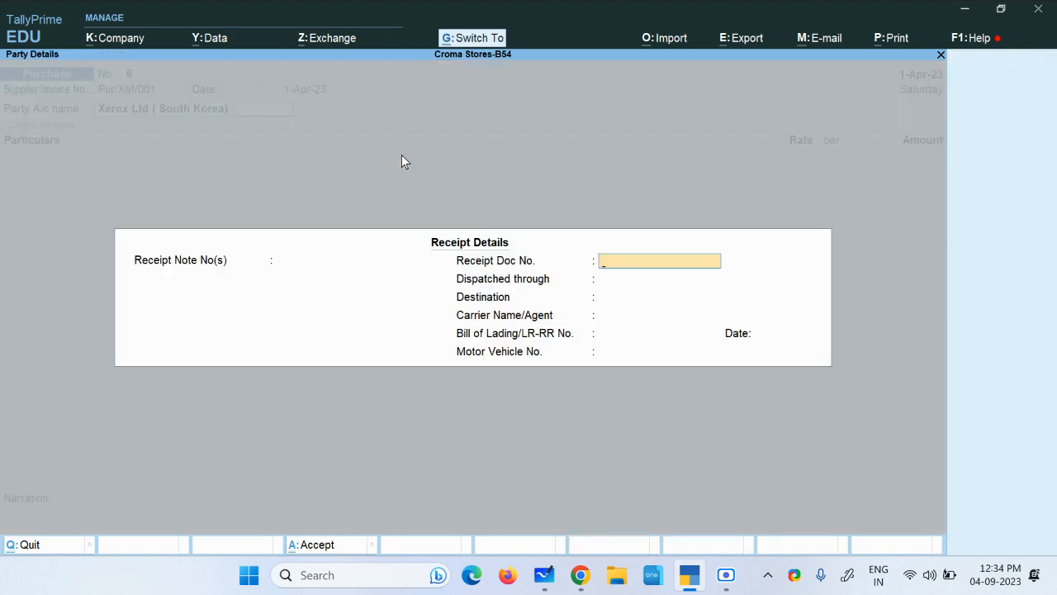
{"action": "key", "text": "ctrl+a"}
{"action": "key", "text": "ctrl+a"}
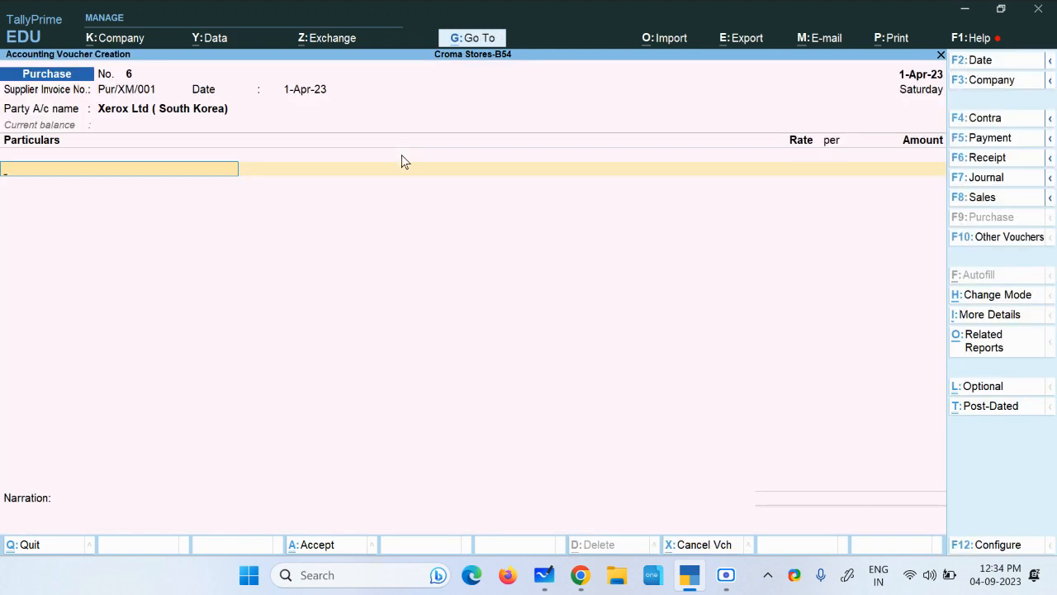
Start a new ledger named Xerox Machine Repair Services, copying the service name from transaction 9 of the PDF in Chrome.
{"action": "key", "text": "alt+c"}
{"action": "key", "text": "alt+Tab"}
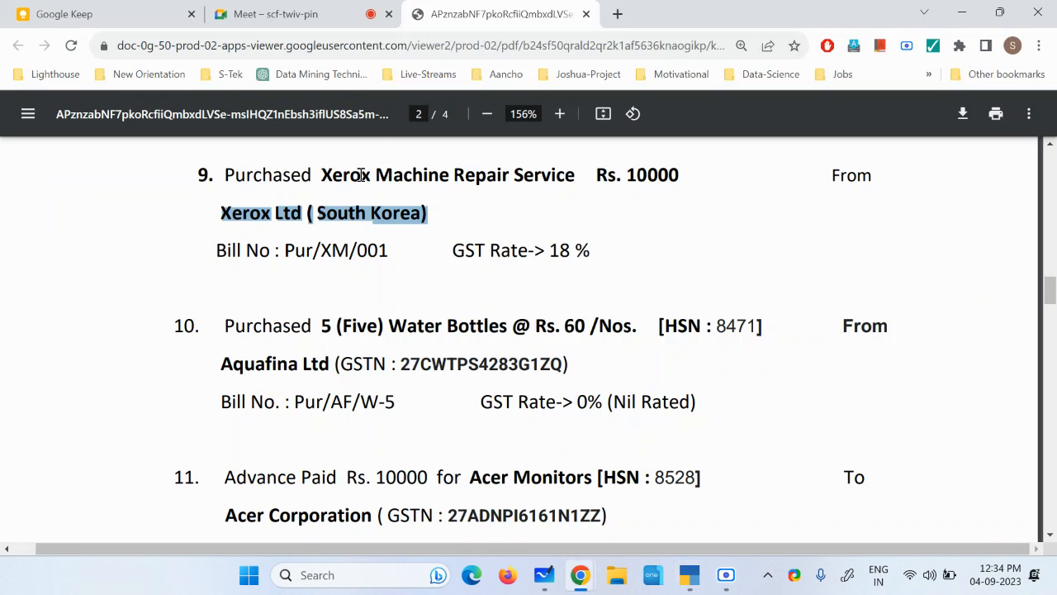
{"action": "left_click_drag", "start_coordinate": [328, 175], "coordinate": [576, 180]}
{"action": "key", "text": "ctrl+c"}
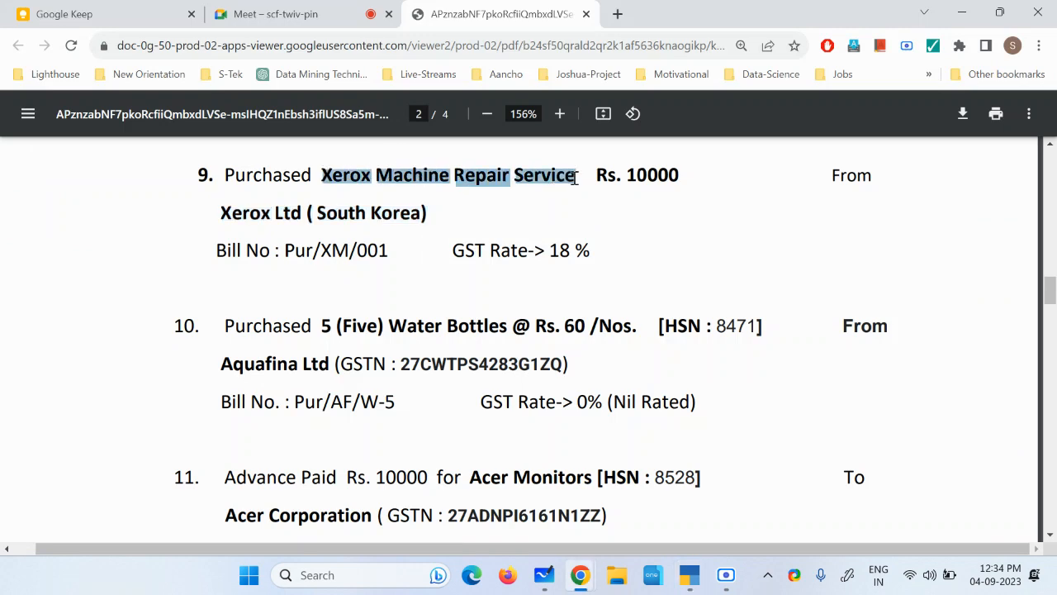
{"action": "key", "text": "alt+Tab"}
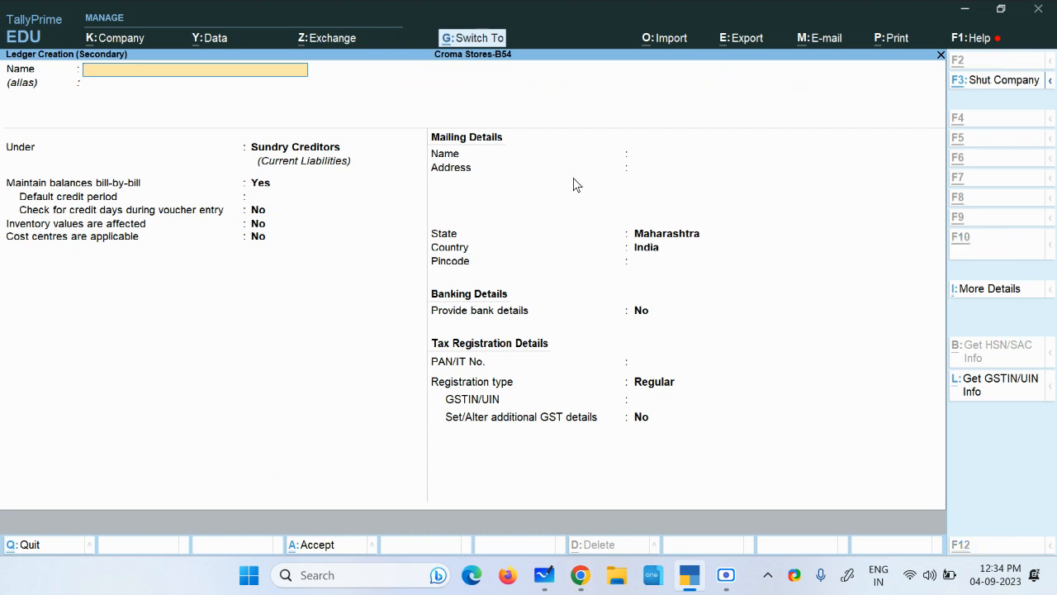
{"action": "key", "text": "ctrl+v"}
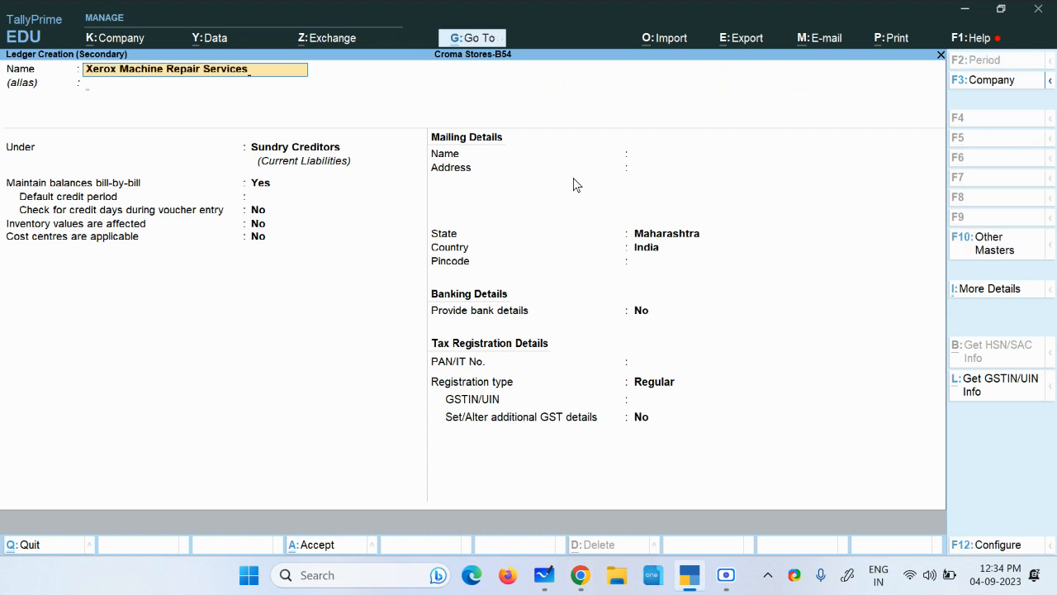
Place the Xerox Machine Repair Services ledger under Purchase Accounts.
{"action": "key", "text": "Return"}
{"action": "type", "text": "P"}
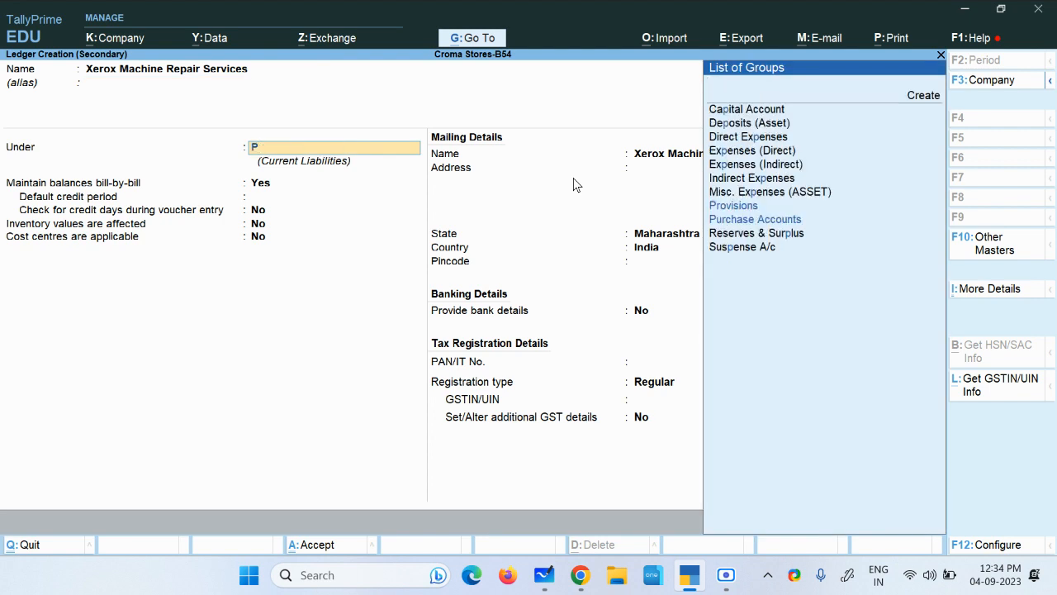
{"action": "type", "text": "u"}
{"action": "key", "text": "Return"}
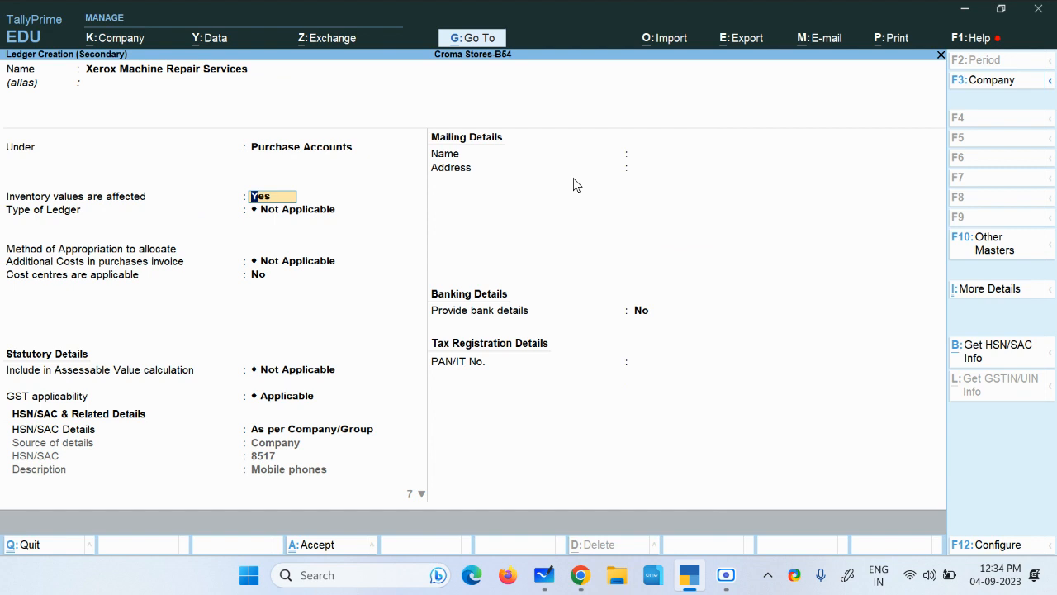
Set inventory values and cost centres to No, keeping ledger type, cost appropriation and assessable value inclusion at Not Applicable.
{"action": "type", "text": "n"}
{"action": "key", "text": "Return"}
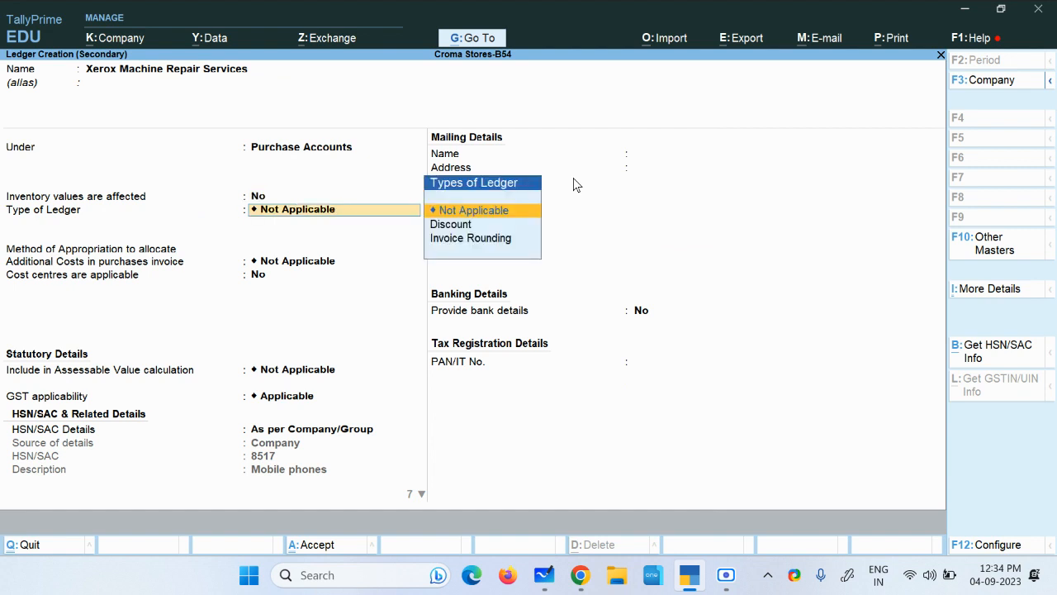
{"action": "key", "text": "Return"}
{"action": "key", "text": "Return"}
{"action": "type", "text": "n"}
{"action": "key", "text": "Return"}
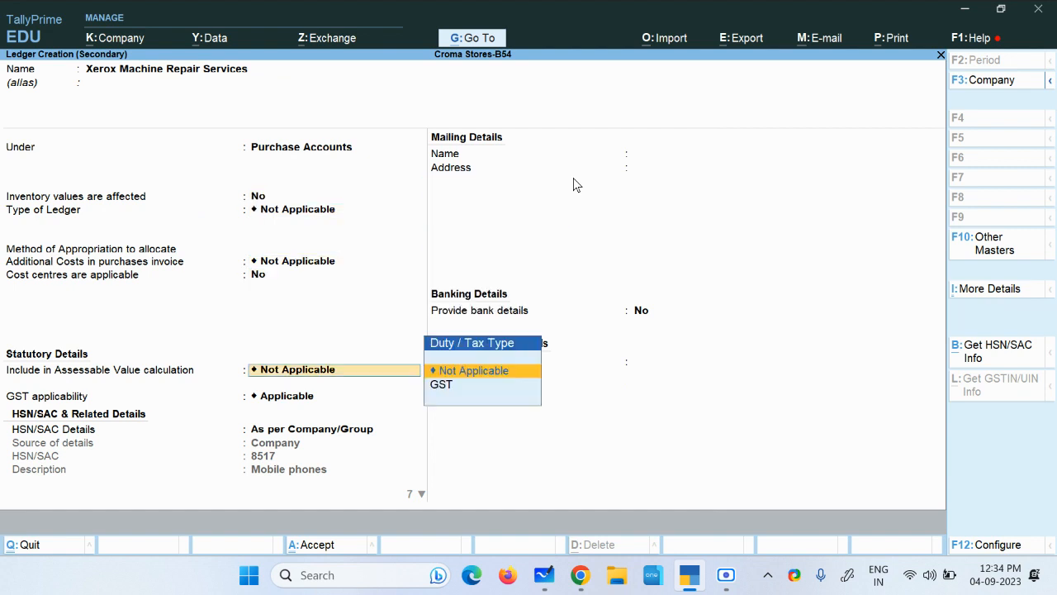
{"action": "key", "text": "Return"}
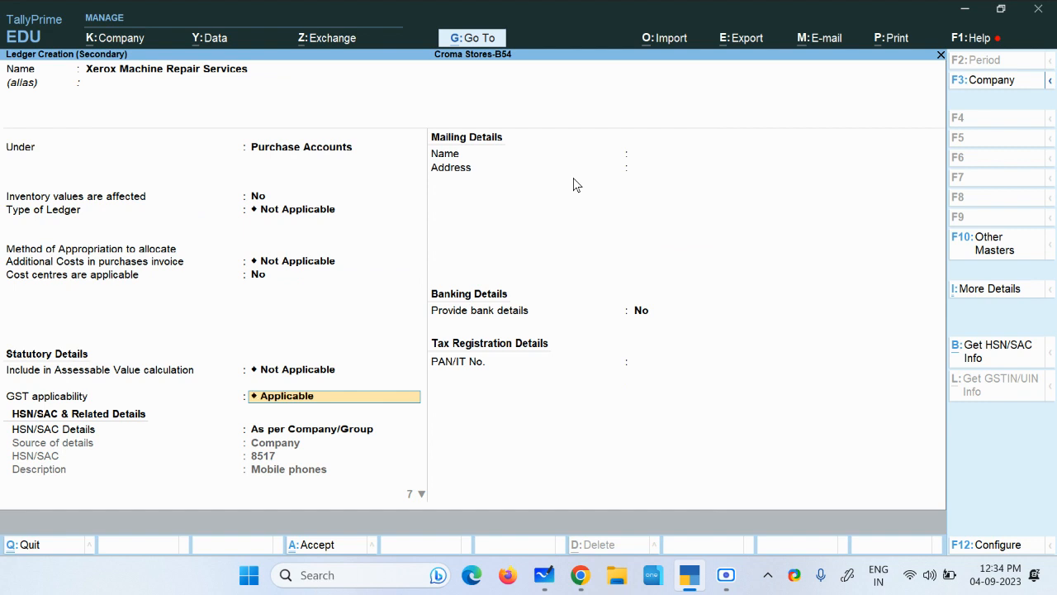
Keep GST Applicable for the repair service ledger and set its HSN/SAC details to Specify Details Here.
{"action": "key", "text": "Return"}
{"action": "key", "text": "Up"}
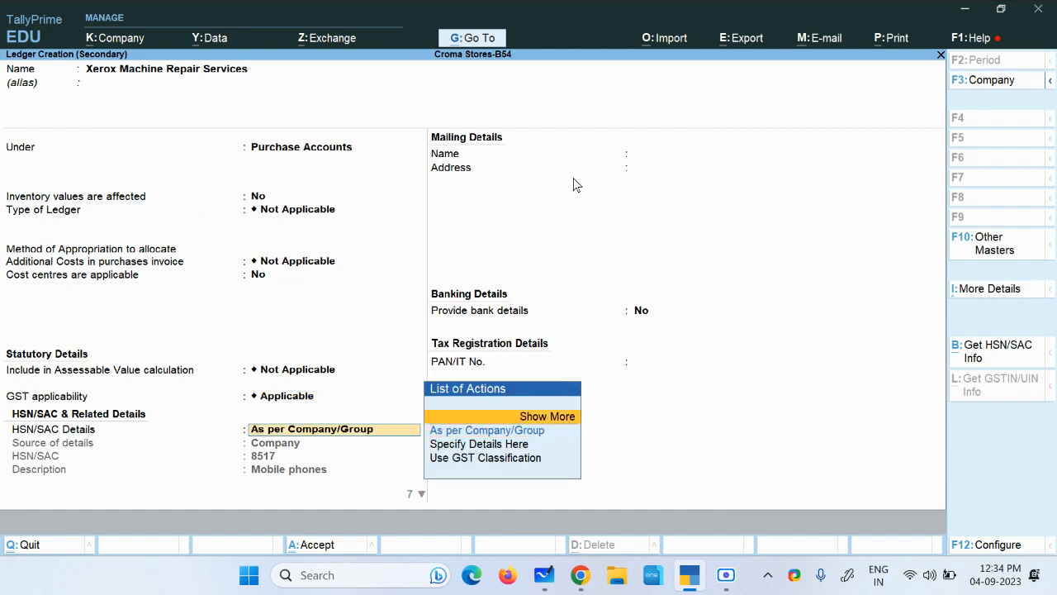
{"action": "key", "text": "Down"}
{"action": "key", "text": "Down"}
{"action": "key", "text": "Down"}
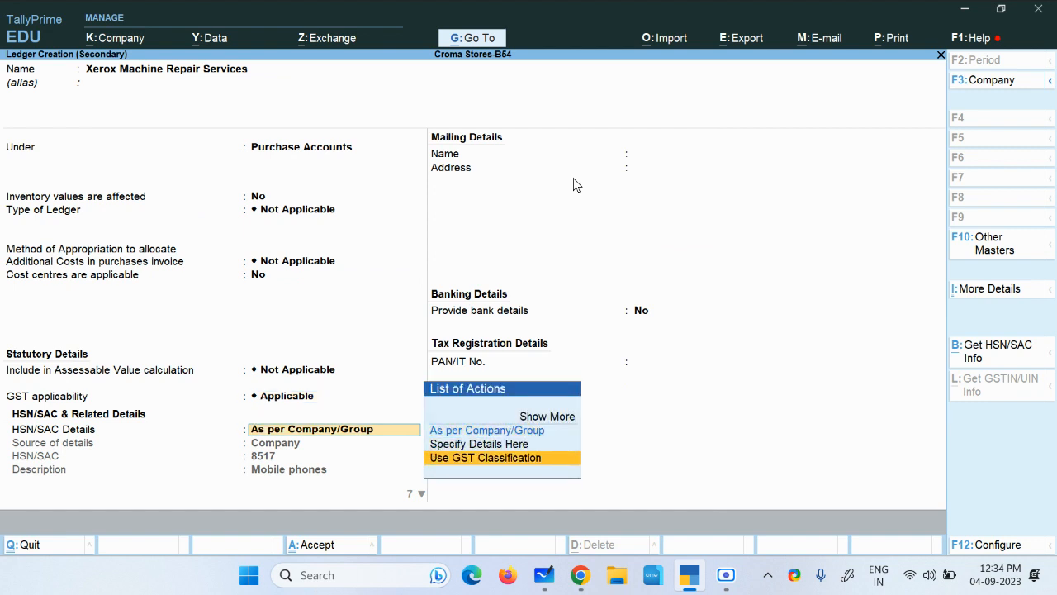
{"action": "key", "text": "Up"}
{"action": "key", "text": "Return"}
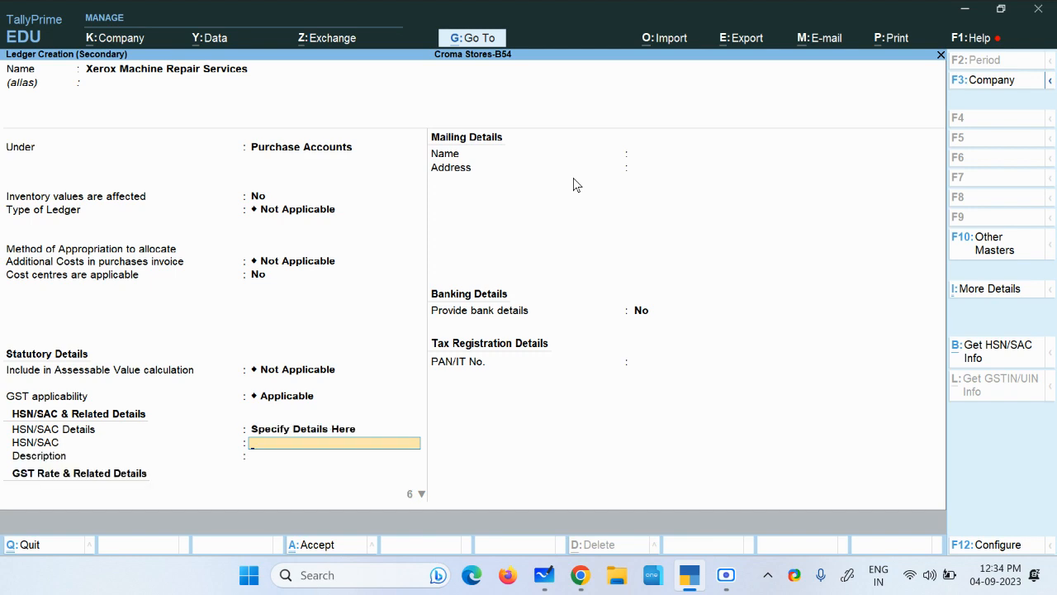
Search Google in Chrome for repairing service sac code and copy the code 998721.
{"action": "key", "text": "alt+Tab"}
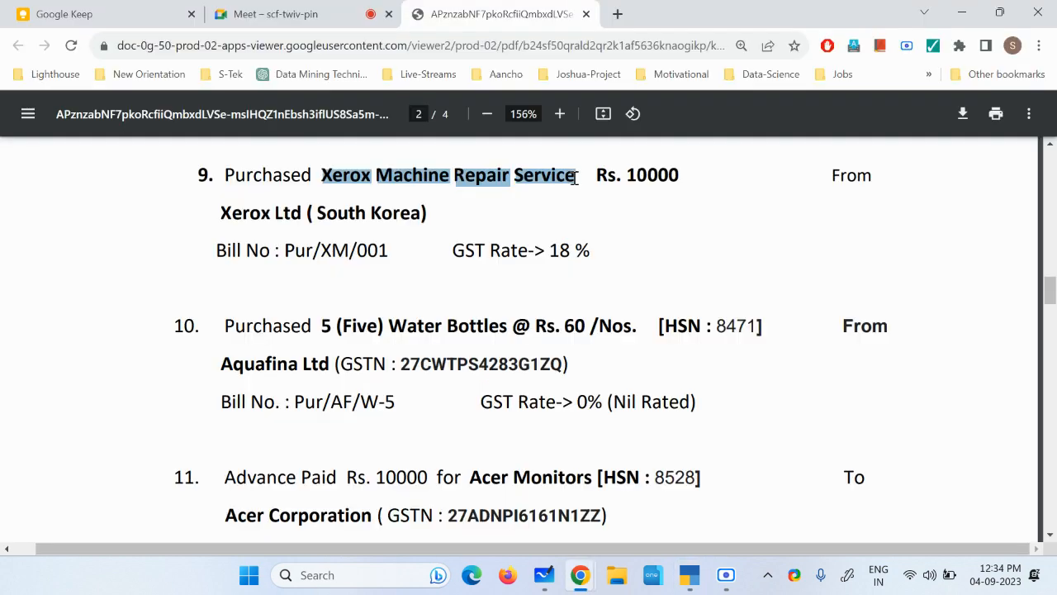
{"action": "left_click", "coordinate": [626, 15]}
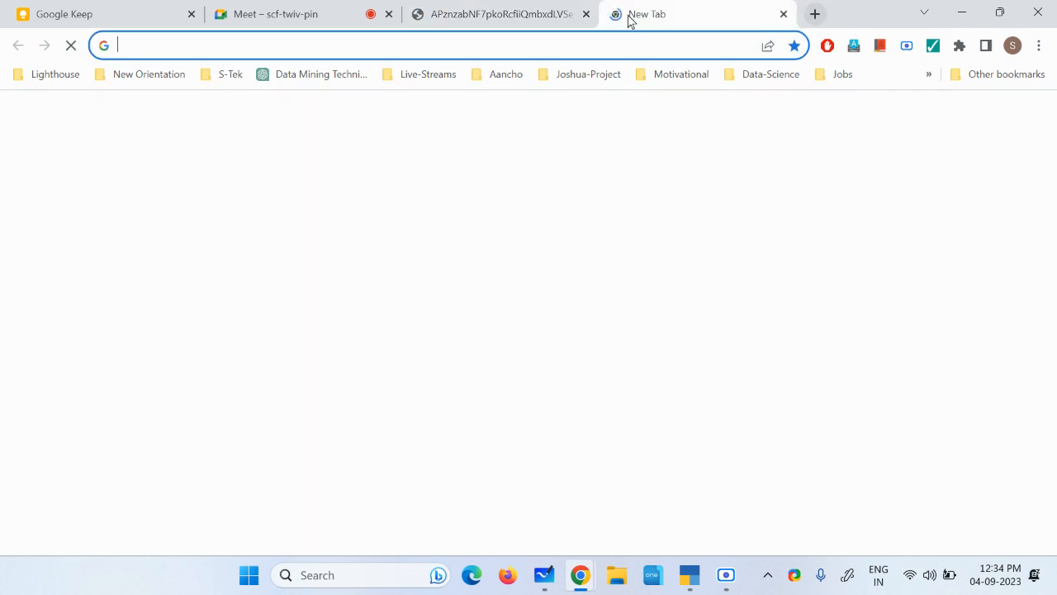
{"action": "type", "text": "repair"}
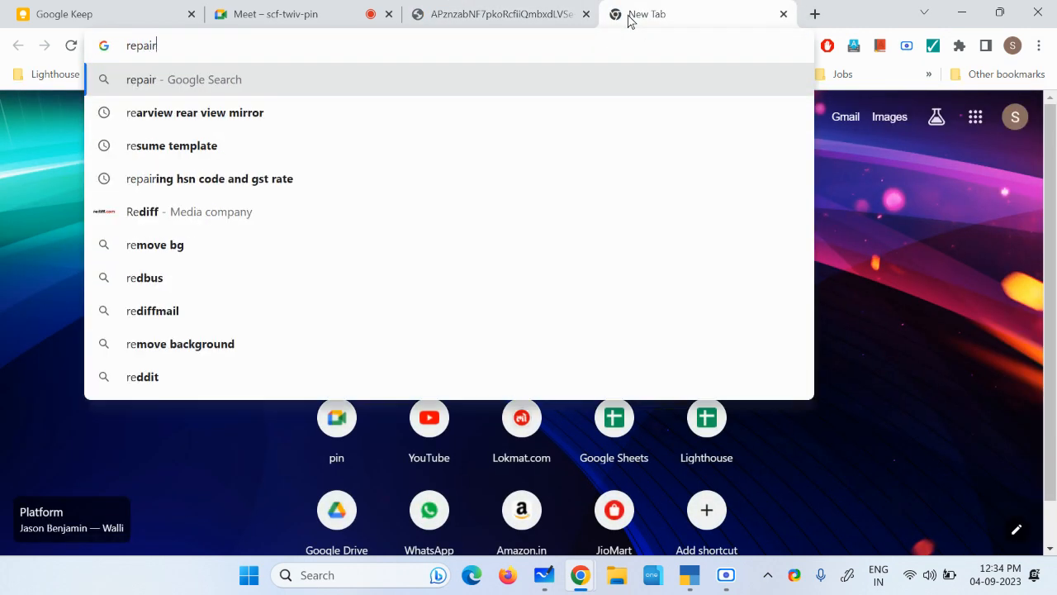
{"action": "type", "text": "ing service"}
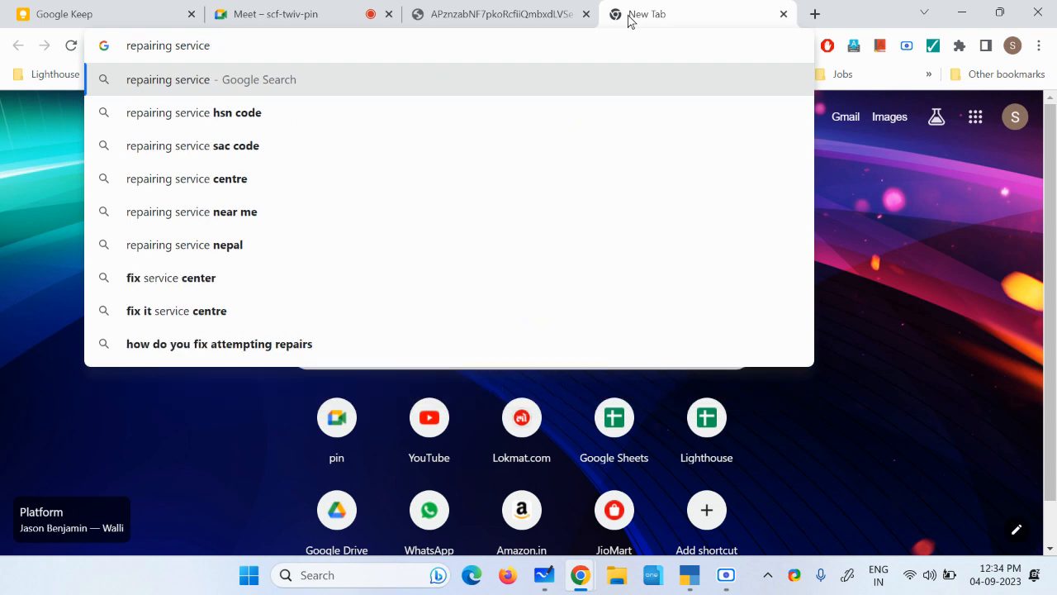
{"action": "left_click", "coordinate": [299, 144]}
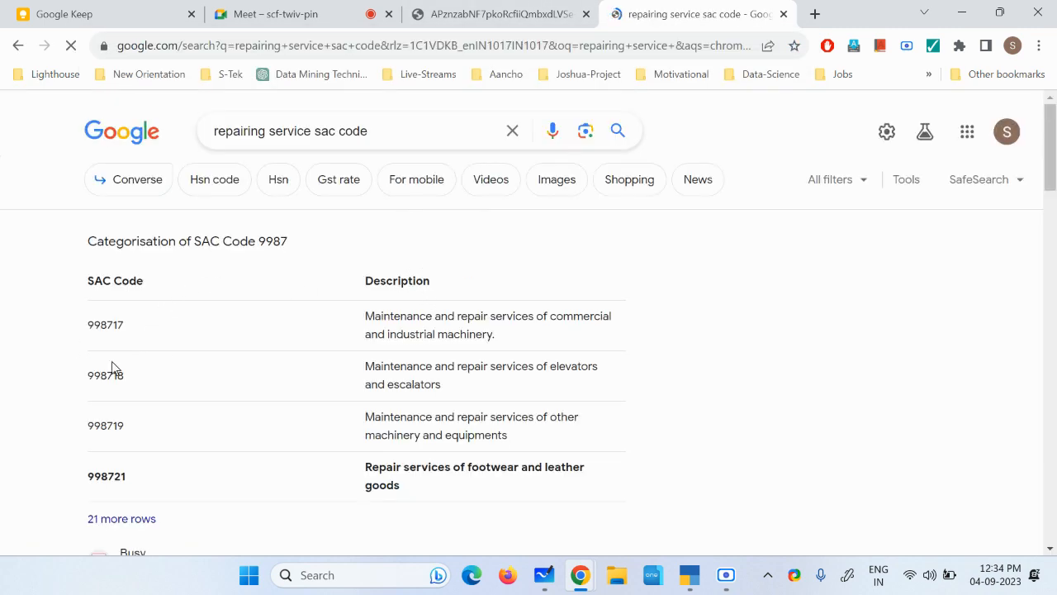
{"action": "left_click_drag", "start_coordinate": [90, 488], "coordinate": [124, 480]}
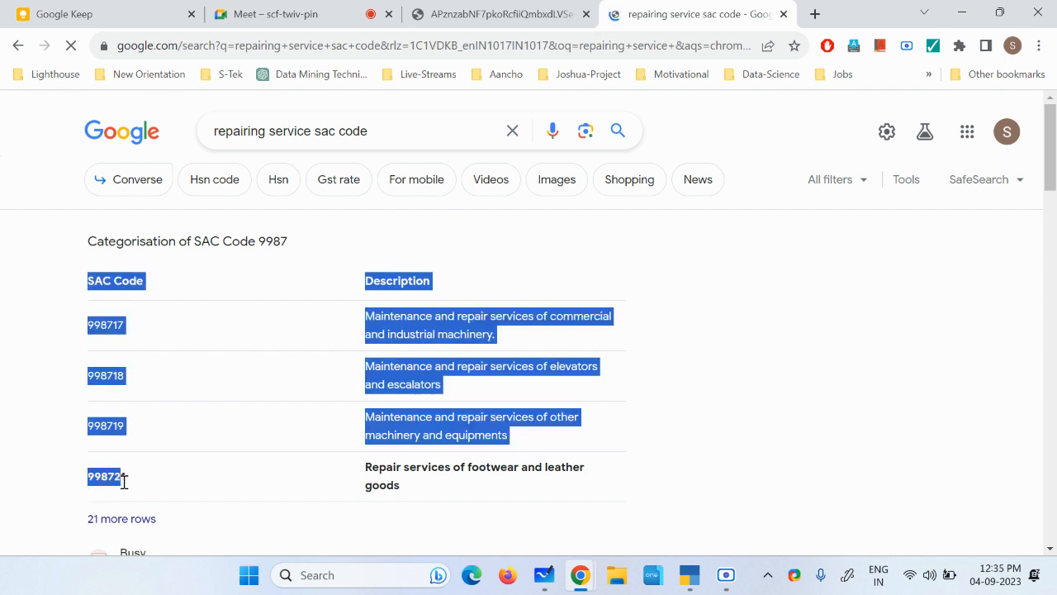
{"action": "left_click", "coordinate": [134, 489]}
{"action": "double_click", "coordinate": [108, 479]}
{"action": "key", "text": "ctrl+c"}
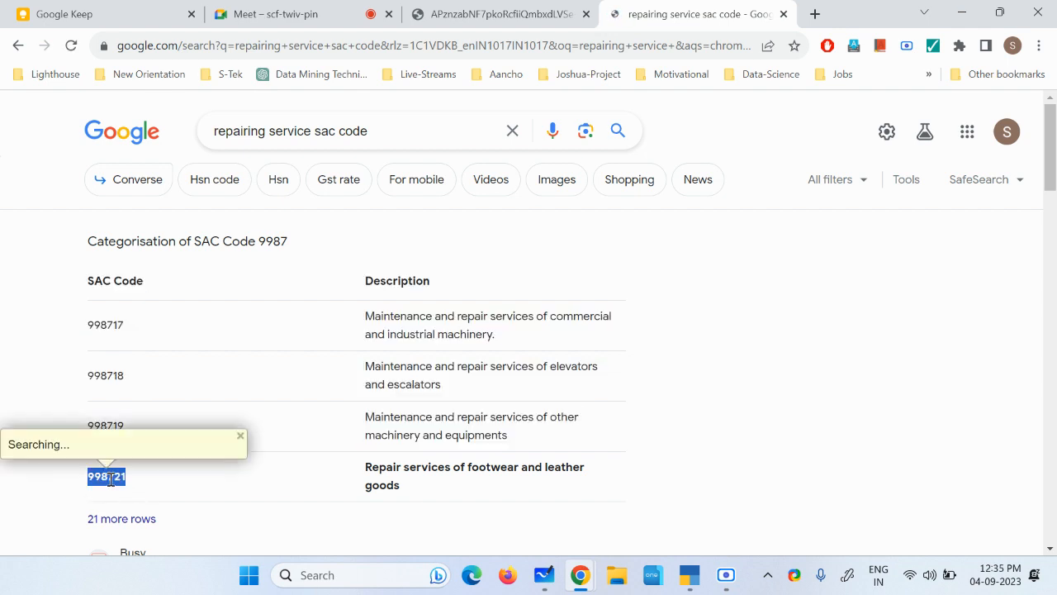
Back in TallyPrime, enter 998721 as the repair service ledger's HSN/SAC code with the description Repairs.
{"action": "left_click", "coordinate": [690, 575]}
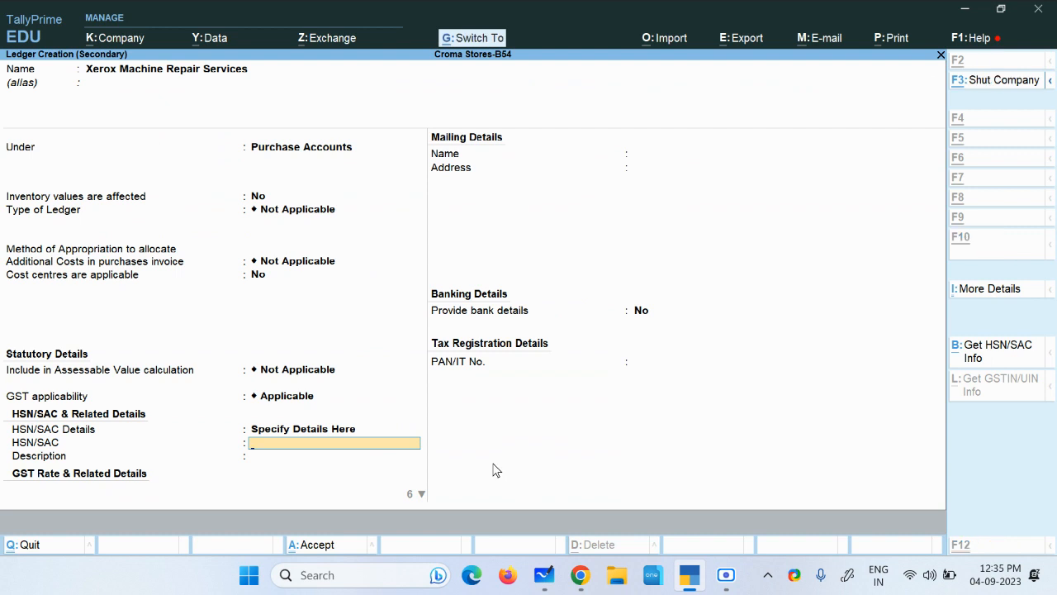
{"action": "key", "text": "ctrl+v"}
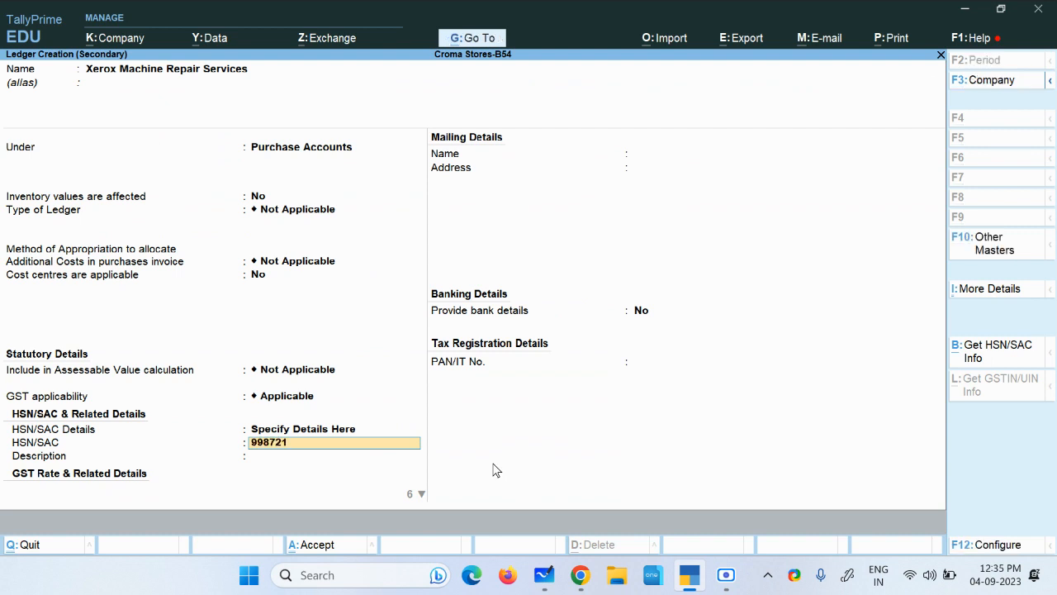
{"action": "key", "text": "Return"}
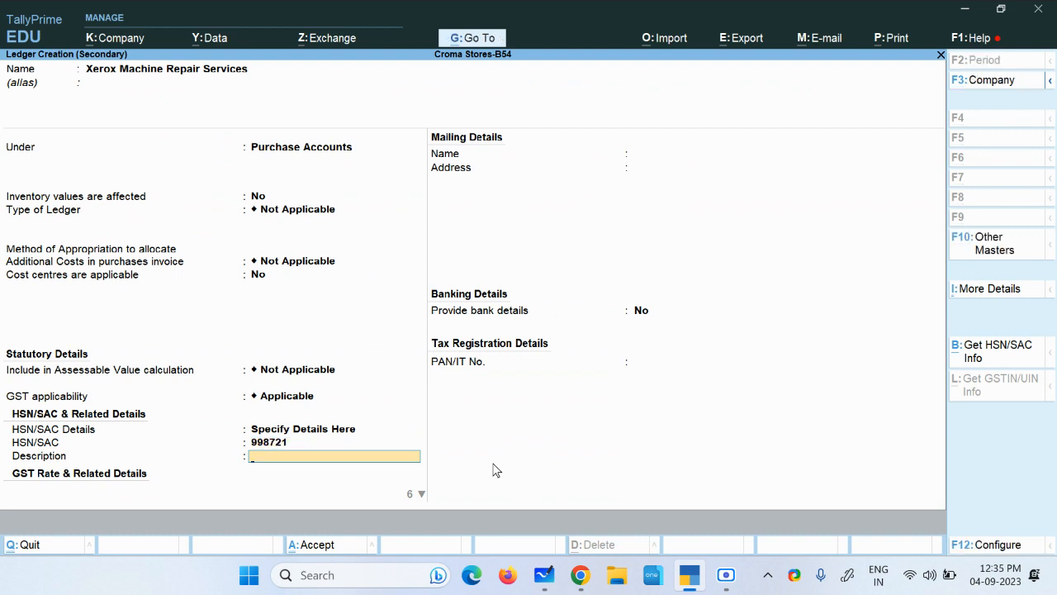
{"action": "type", "text": "Repairs"}
{"action": "key", "text": "Return"}
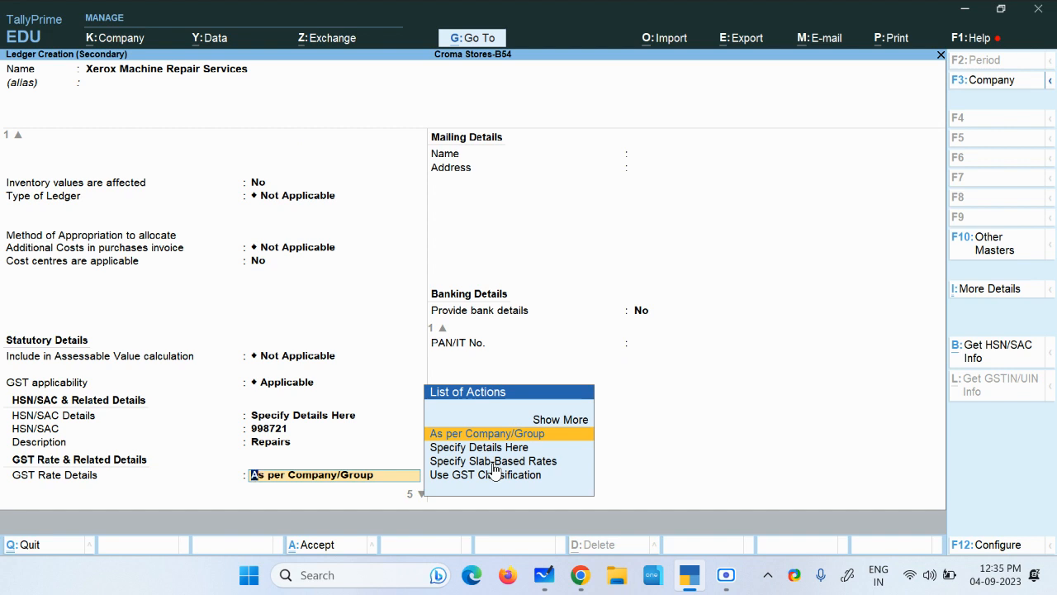
Set the ledger's GST rate details to Specify Details Here and its taxability type to Taxable.
{"action": "key", "text": "Down"}
{"action": "key", "text": "Return"}
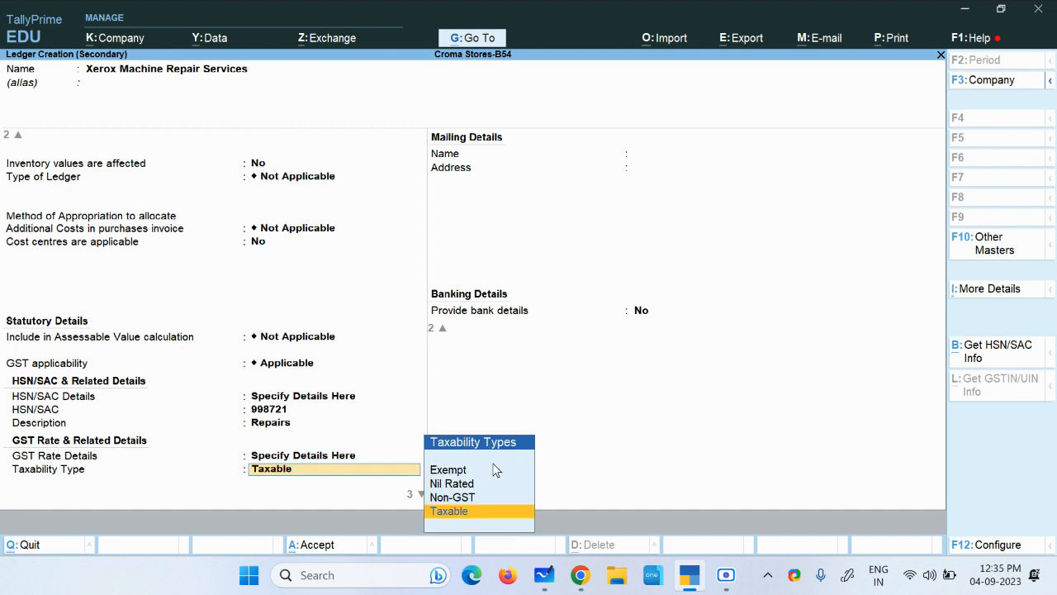
{"action": "key", "text": "Return"}
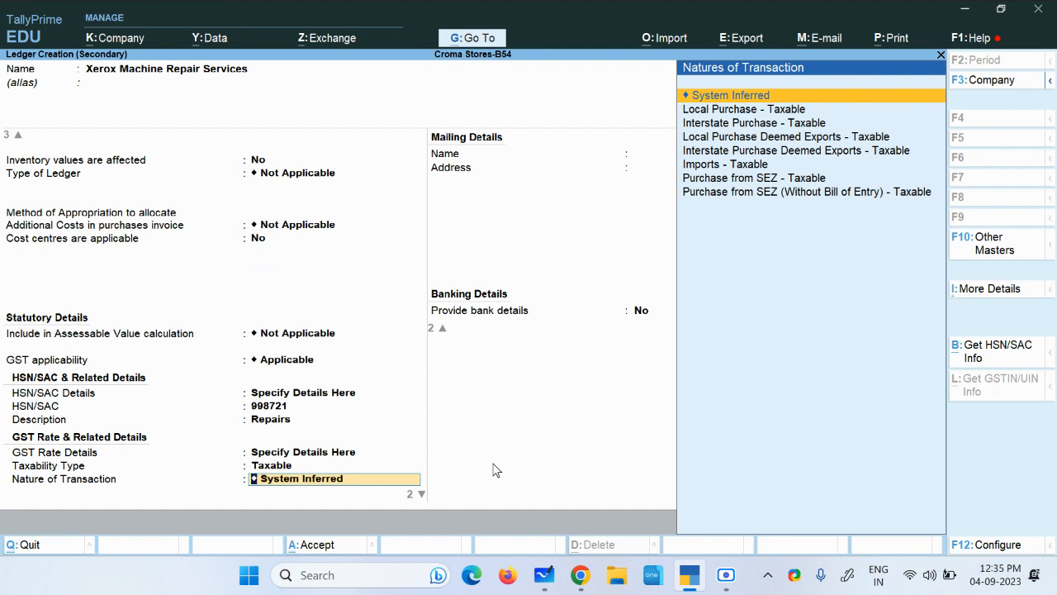
Set the repair service ledger's nature of transaction to Imports - Taxable.
{"action": "key", "text": "Down"}
{"action": "key", "text": "Down"}
{"action": "key", "text": "Down"}
{"action": "key", "text": "Down"}
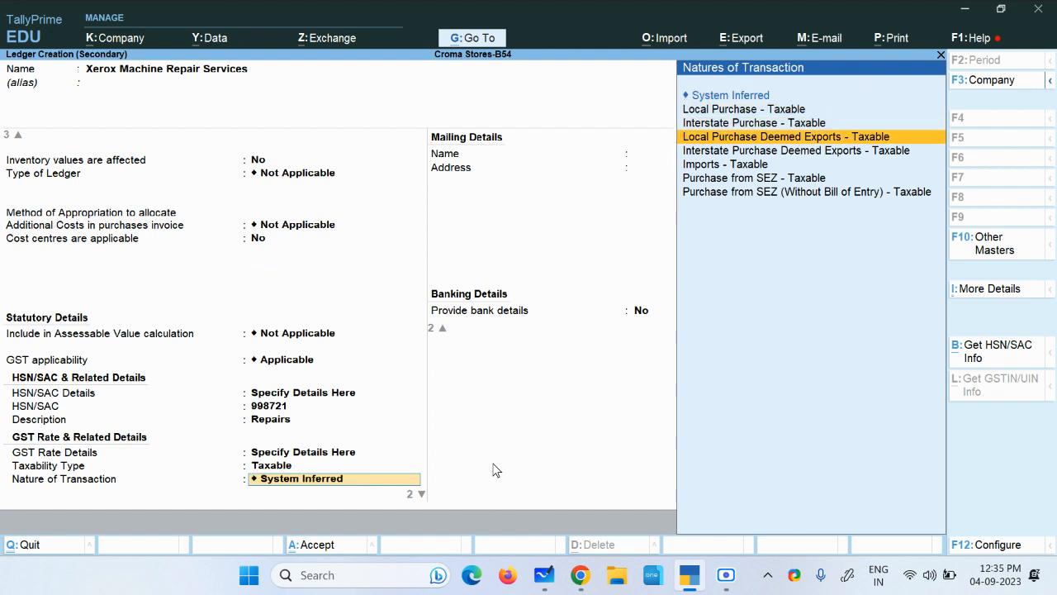
{"action": "key", "text": "Down"}
{"action": "key", "text": "Down"}
{"action": "key", "text": "Down"}
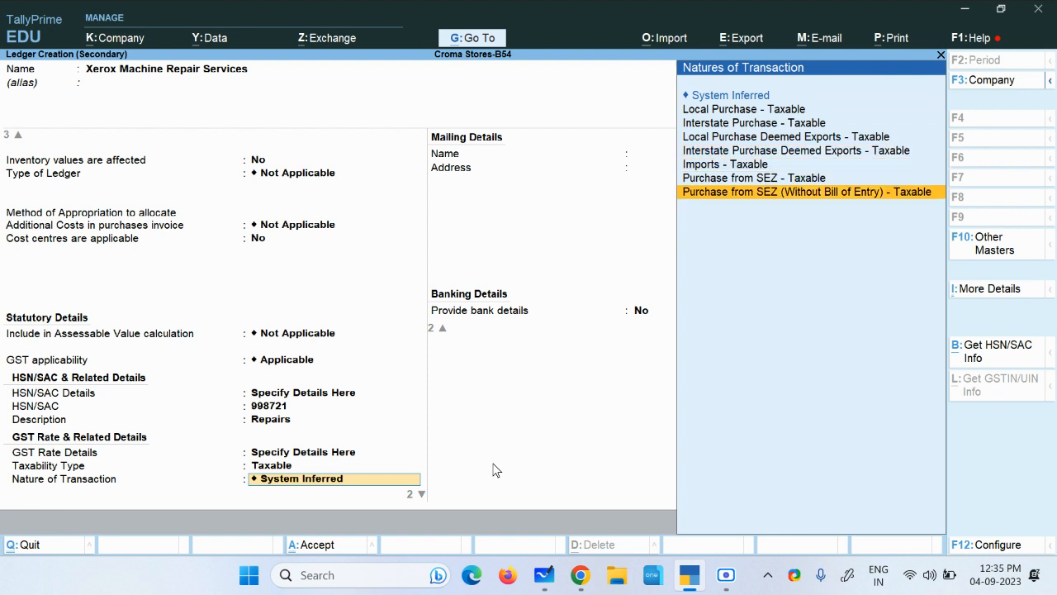
{"action": "key", "text": "Up"}
{"action": "key", "text": "Up"}
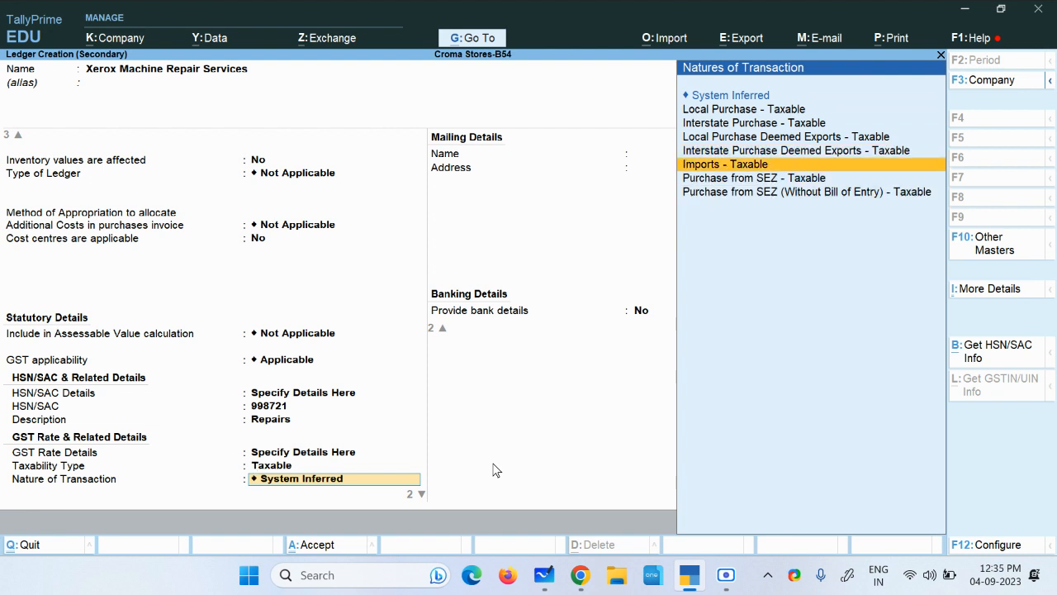
{"action": "key", "text": "Return"}
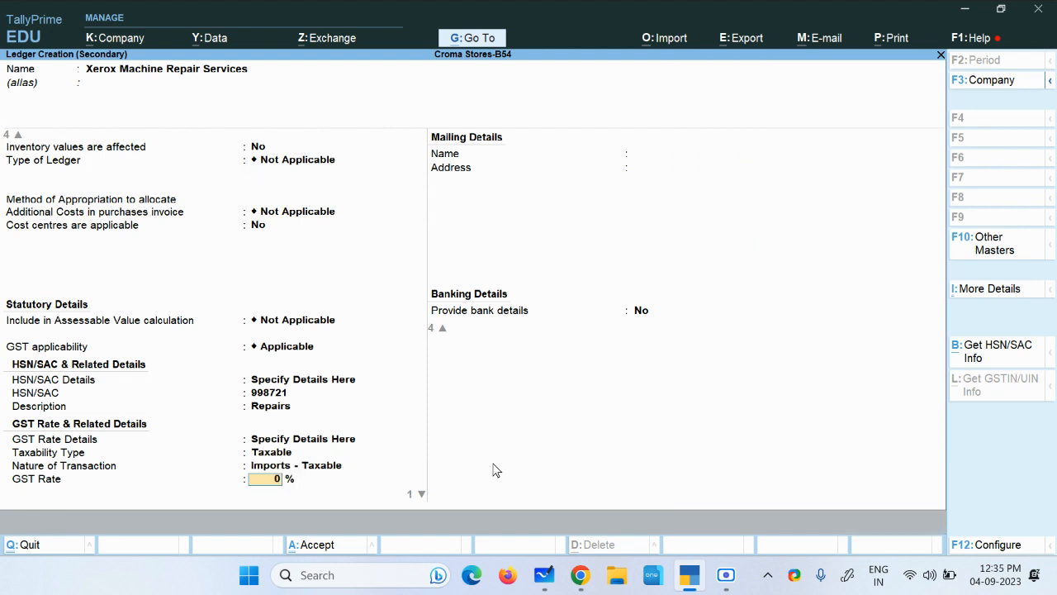
Set the ledger's GST rate to 18 % and type of supply to Services, and save the ledger.
{"action": "type", "text": "18"}
{"action": "key", "text": "Return"}
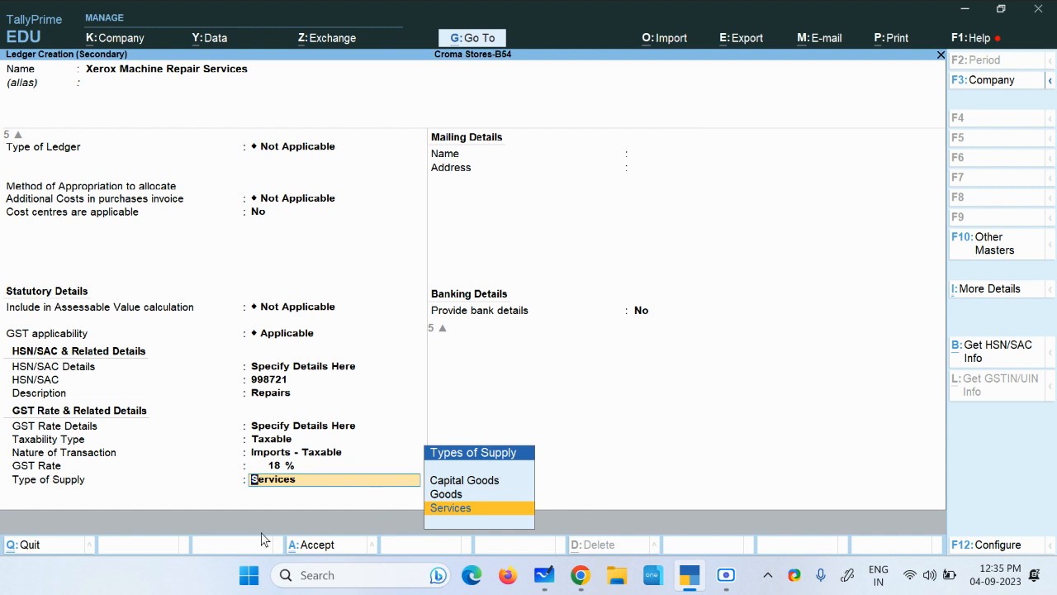
{"action": "left_click", "coordinate": [459, 511]}
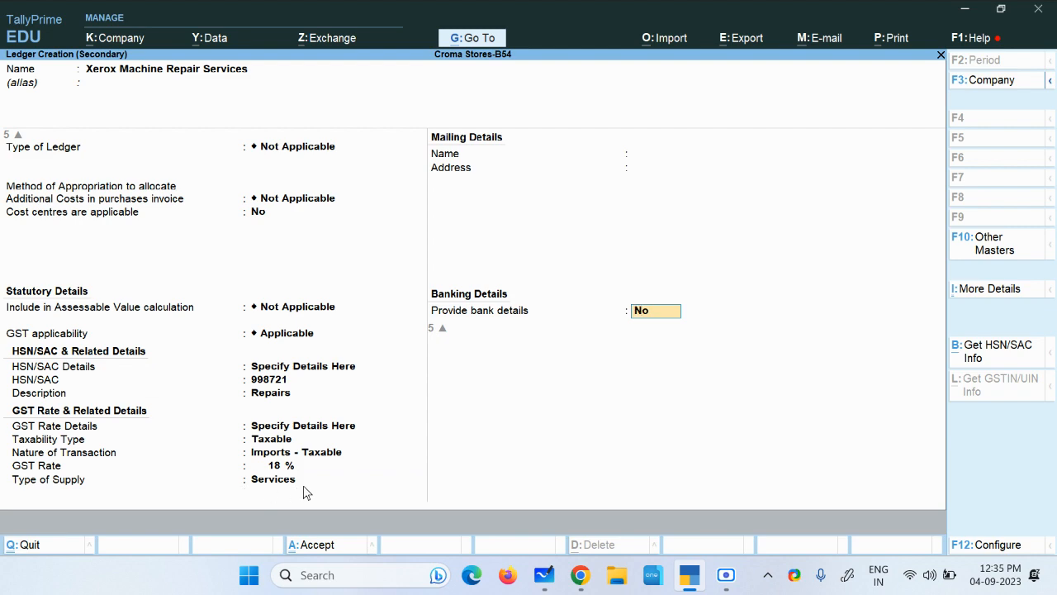
{"action": "key", "text": "ctrl+a"}
Check the Xerox purchase in the Chrome PDF and enter 10000 as the repair service amount in the TallyPrime purchase voucher.
{"action": "key", "text": "alt+Tab"}
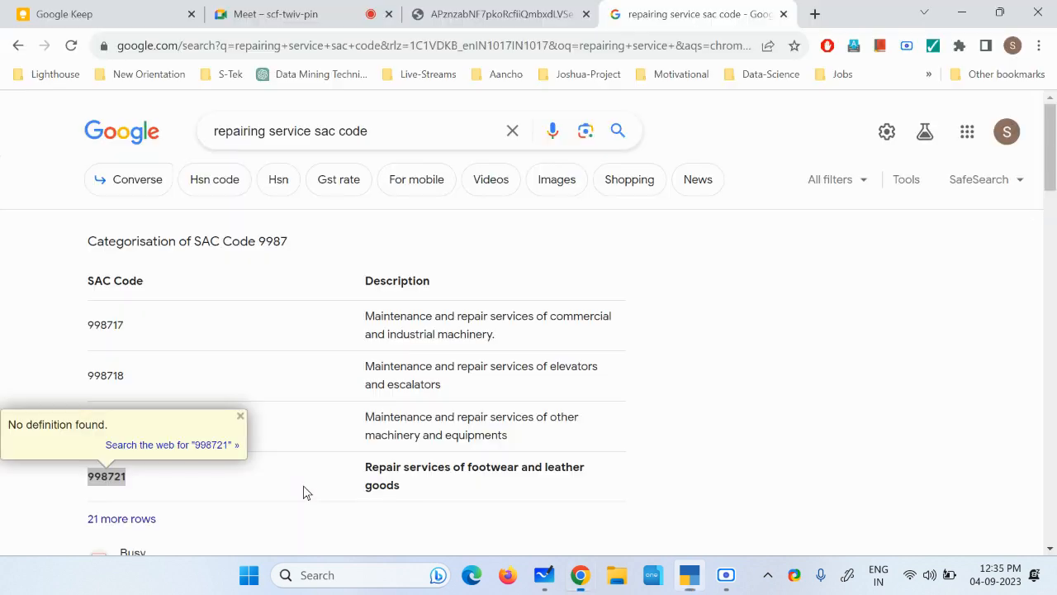
{"action": "left_click", "coordinate": [479, 14]}
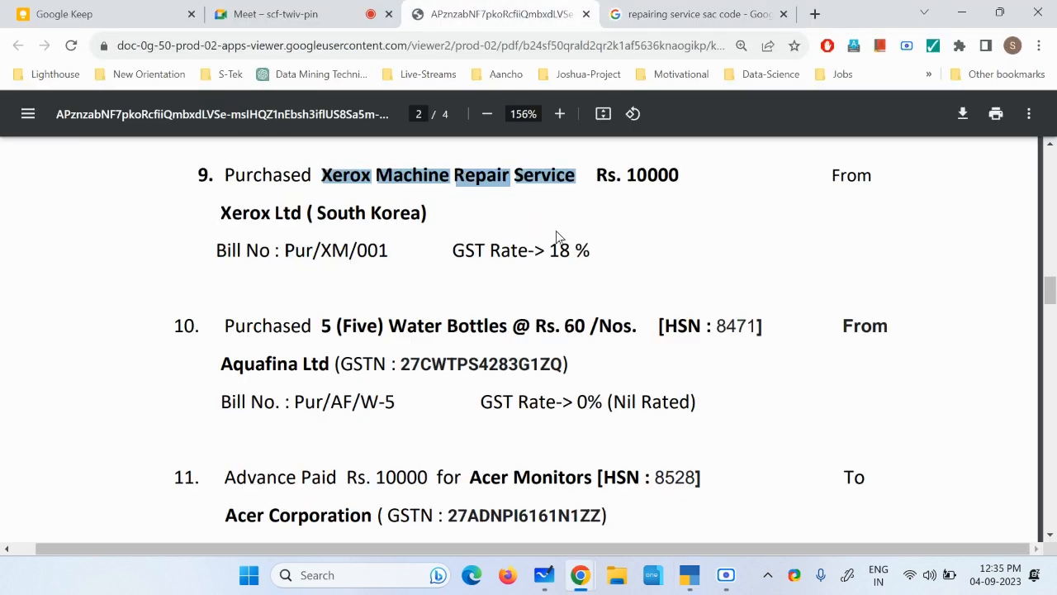
{"action": "key", "text": "alt+Tab"}
{"action": "type", "text": "10000"}
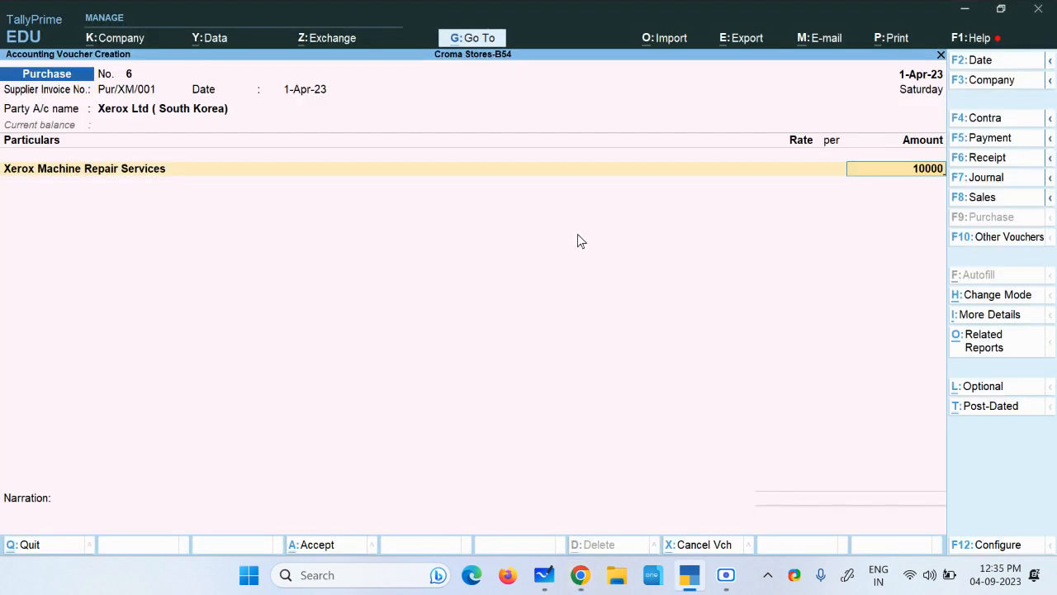
{"action": "key", "text": "Return"}
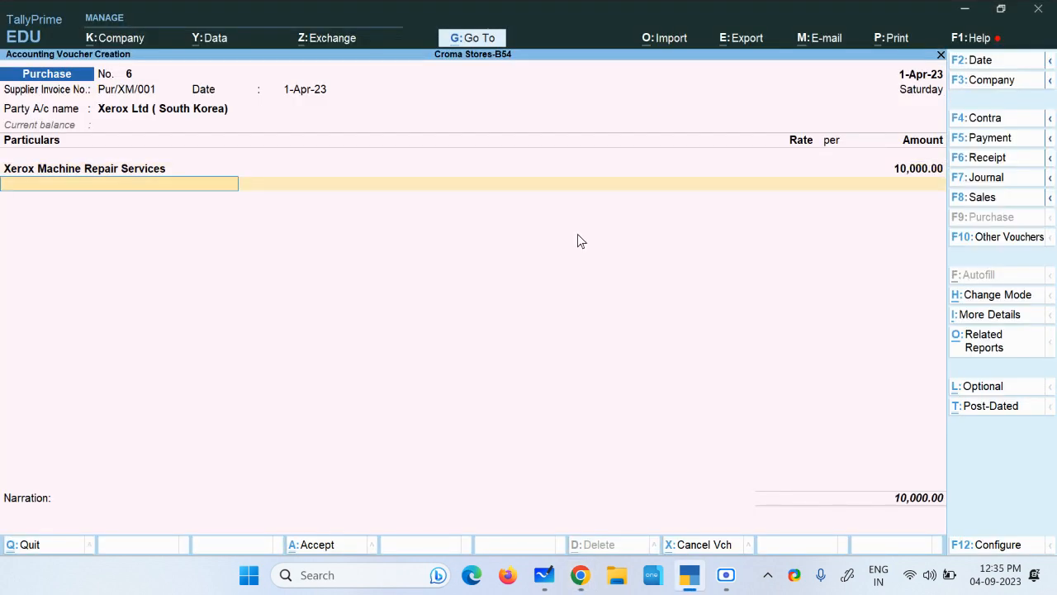
Add the Input IGST @ 18 % ledger below the repair service line, leaving its amount blank.
{"action": "key", "text": "Down"}
{"action": "key", "text": "Down"}
{"action": "key", "text": "Down"}
{"action": "key", "text": "Down"}
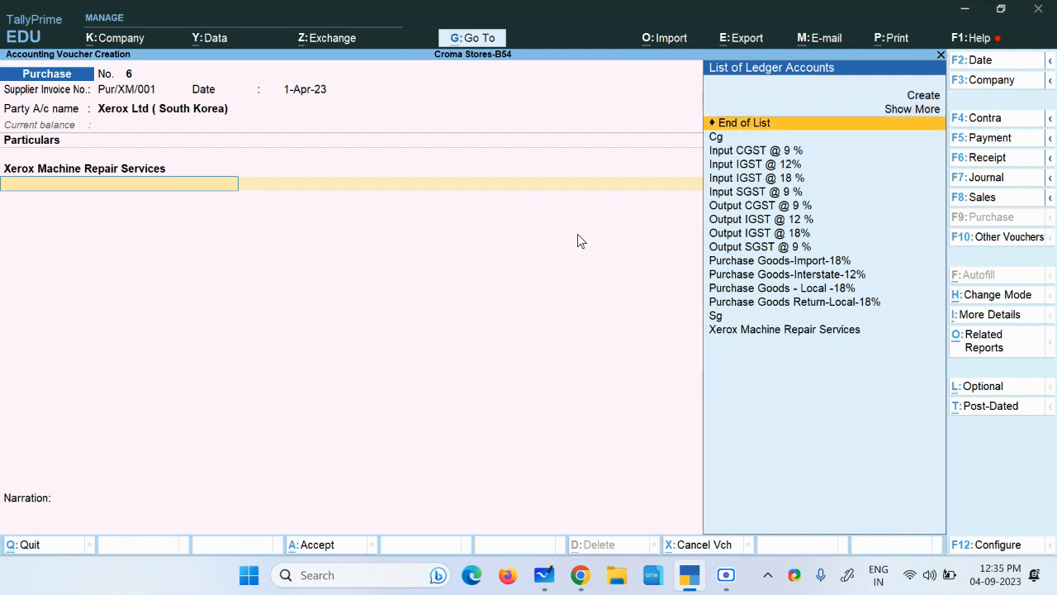
{"action": "key", "text": "Down"}
{"action": "key", "text": "Down"}
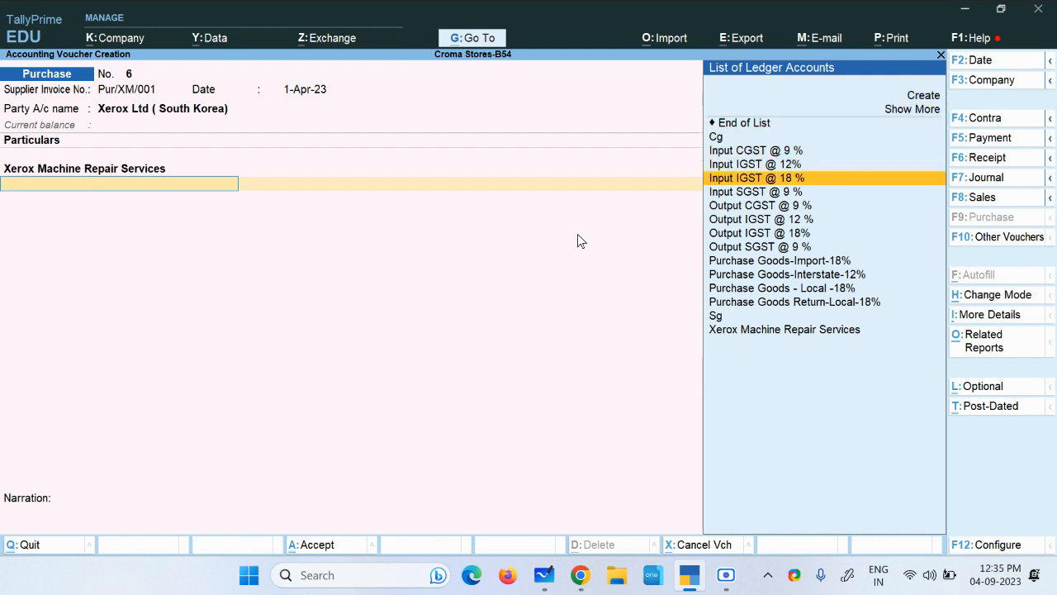
{"action": "key", "text": "Return"}
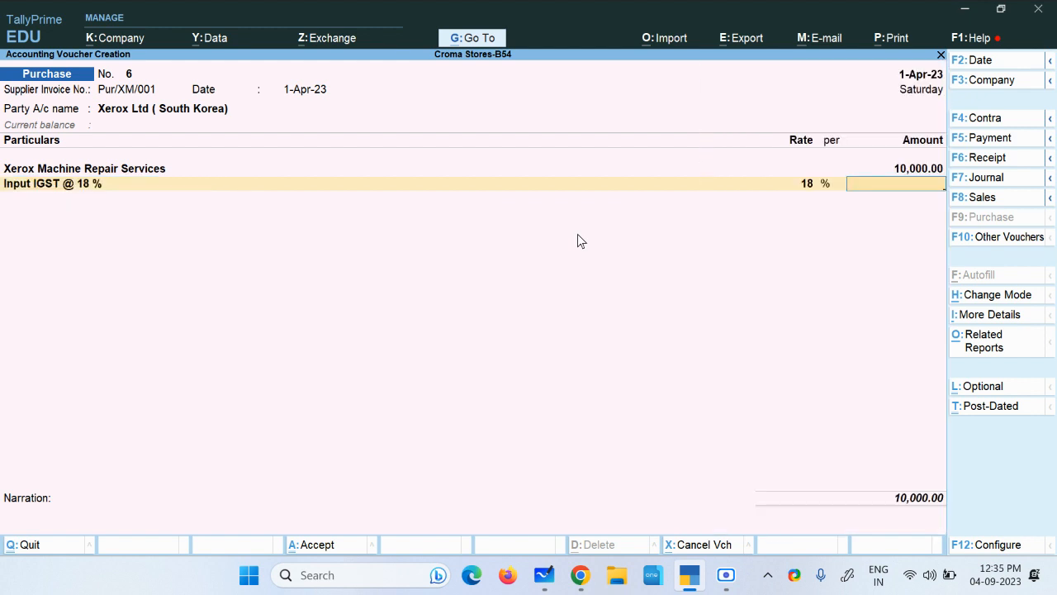
{"action": "key", "text": "Return"}
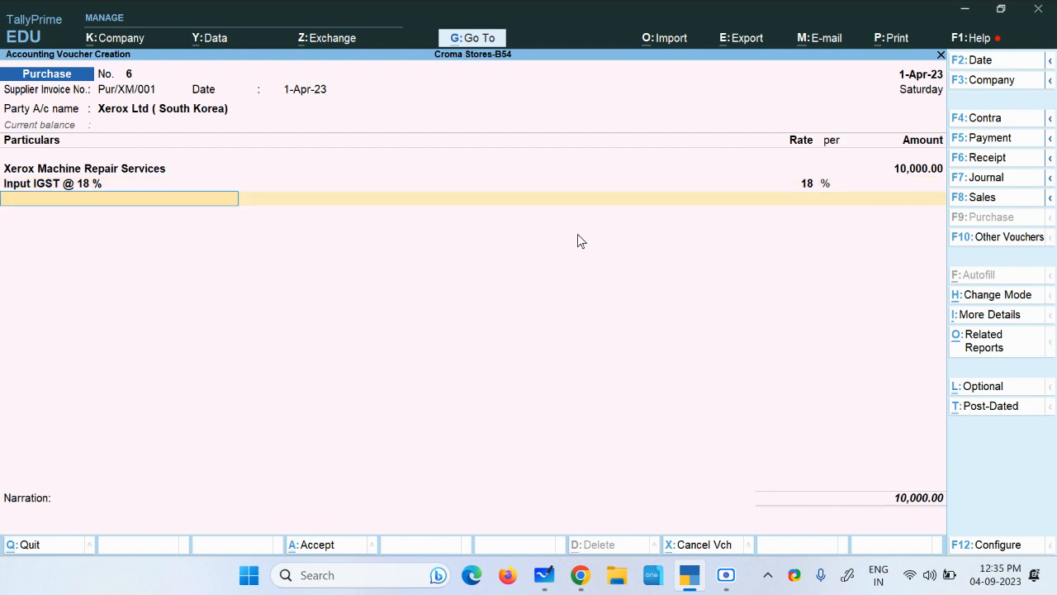
{"action": "key", "text": "BackSpace"}
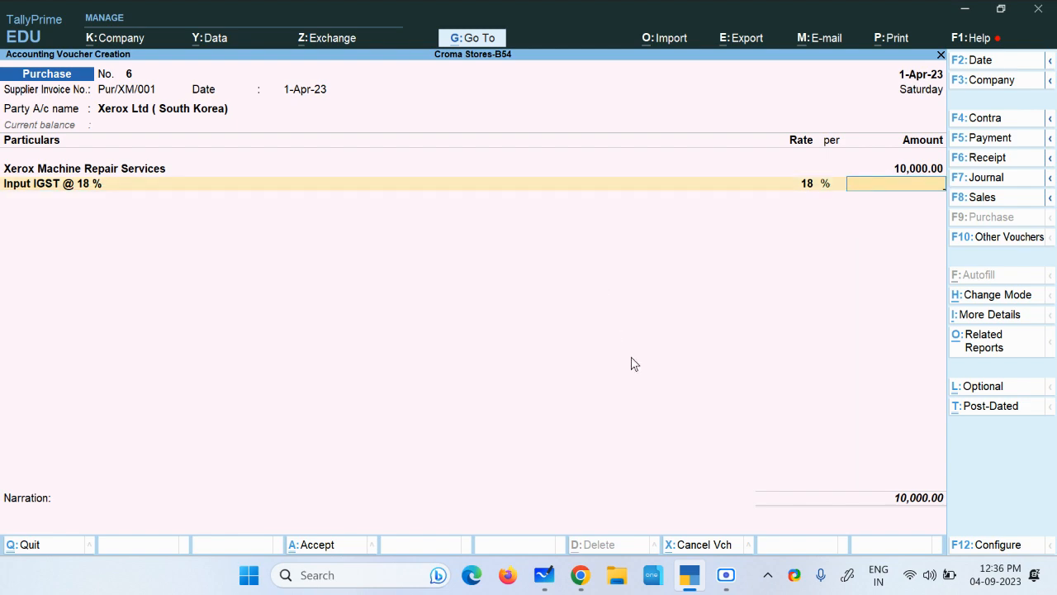
{"action": "left_click", "coordinate": [727, 575]}
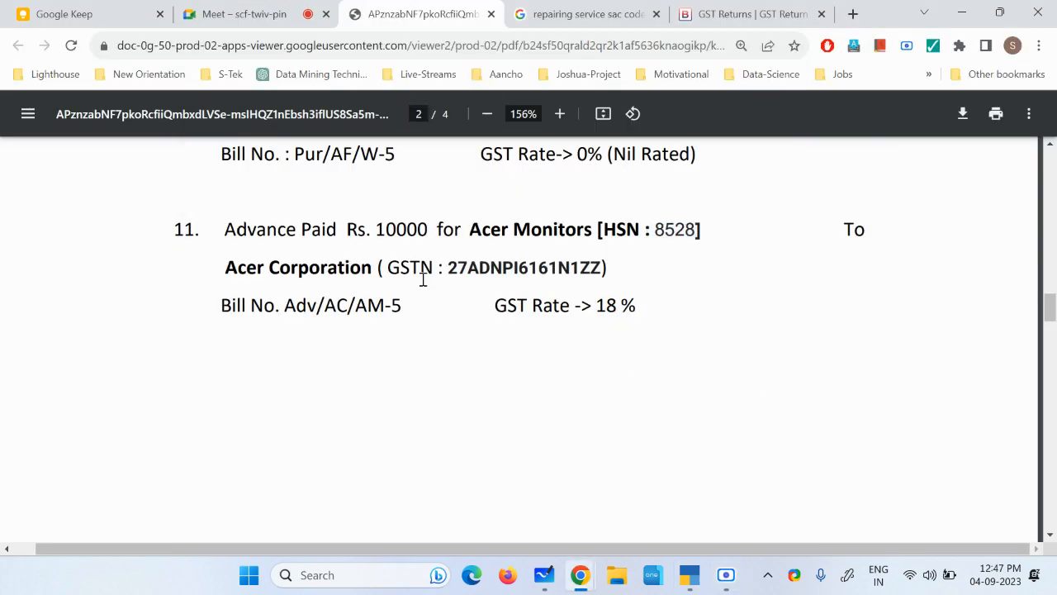
Review the Acer Monitors advance payment in the Chrome PDF and start a Payment voucher in TallyPrime.
{"action": "left_click_drag", "start_coordinate": [220, 231], "coordinate": [666, 238]}
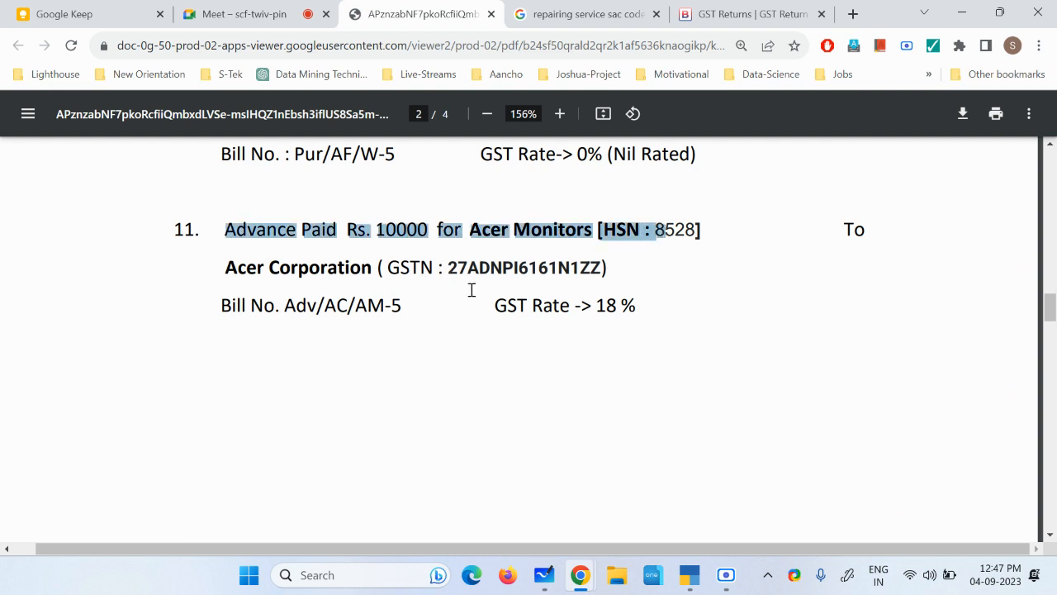
{"action": "left_click", "coordinate": [690, 575]}
{"action": "left_click", "coordinate": [681, 256]}
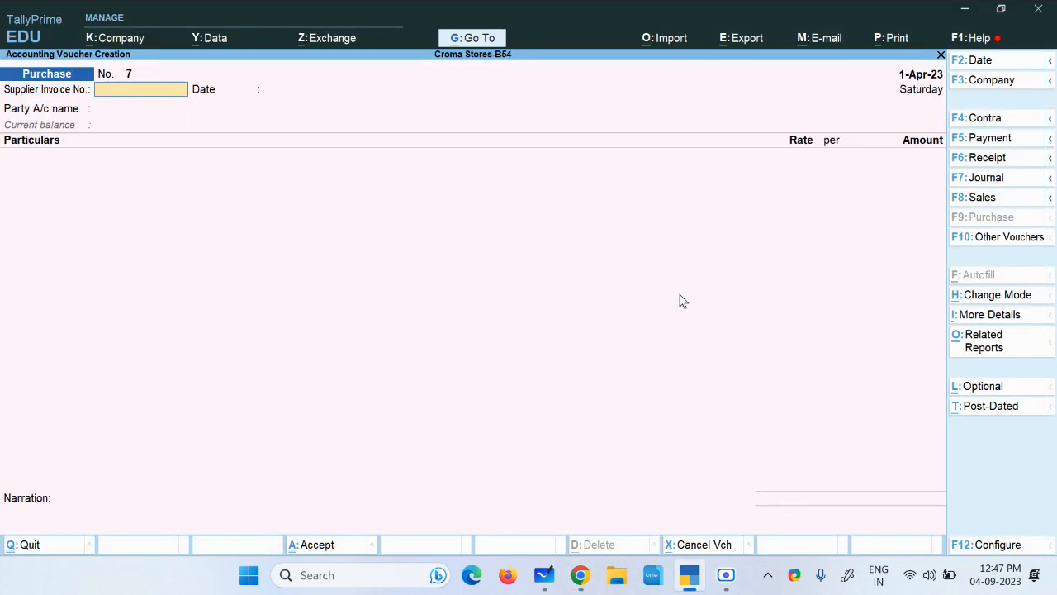
{"action": "left_click", "coordinate": [991, 139]}
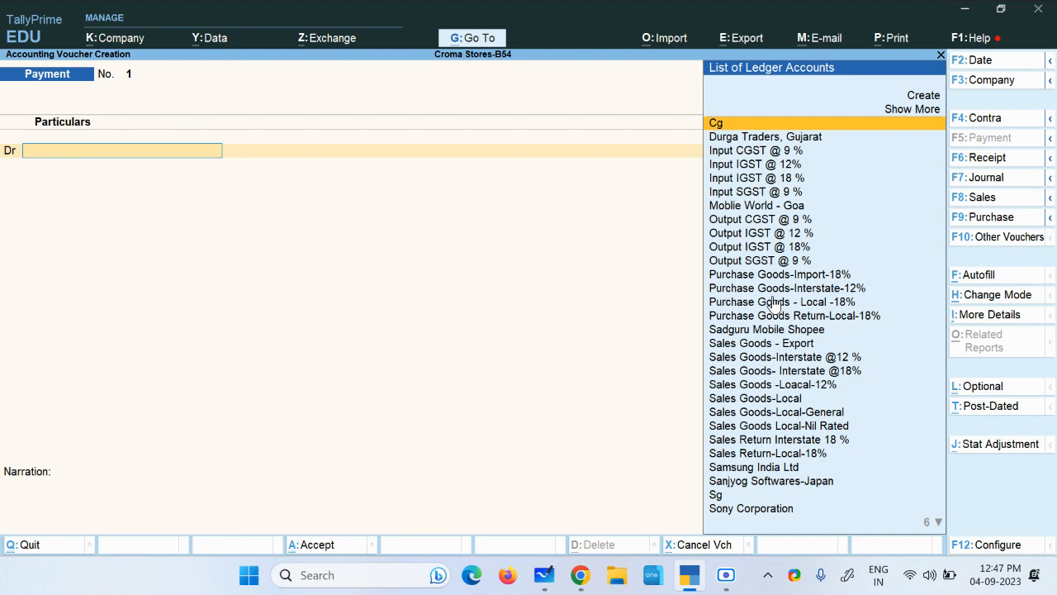
Copy the supplier name from transaction 11 in the Chrome PDF and create a TallyPrime ledger named Acer Corporation.
{"action": "key", "text": "alt+Tab"}
{"action": "left_click", "coordinate": [496, 263]}
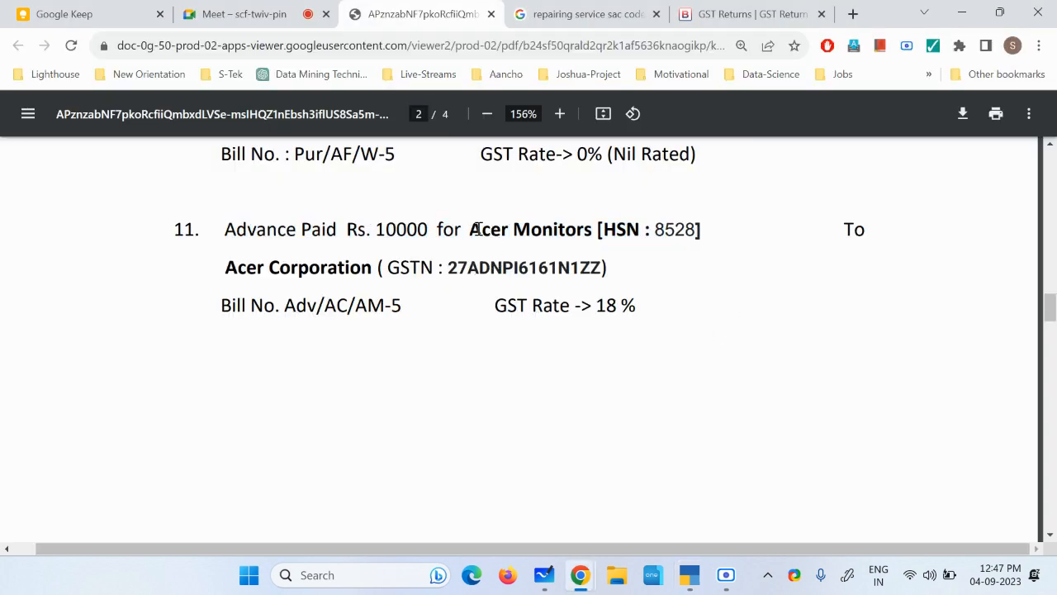
{"action": "left_click_drag", "start_coordinate": [216, 269], "coordinate": [371, 270]}
{"action": "key", "text": "alt+Tab"}
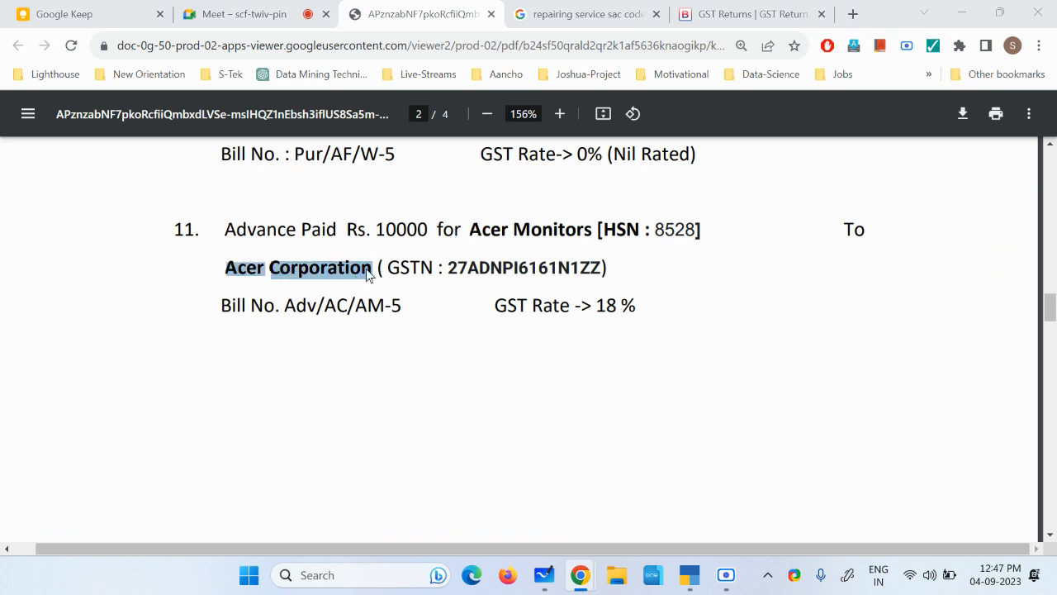
{"action": "key", "text": "alt+c"}
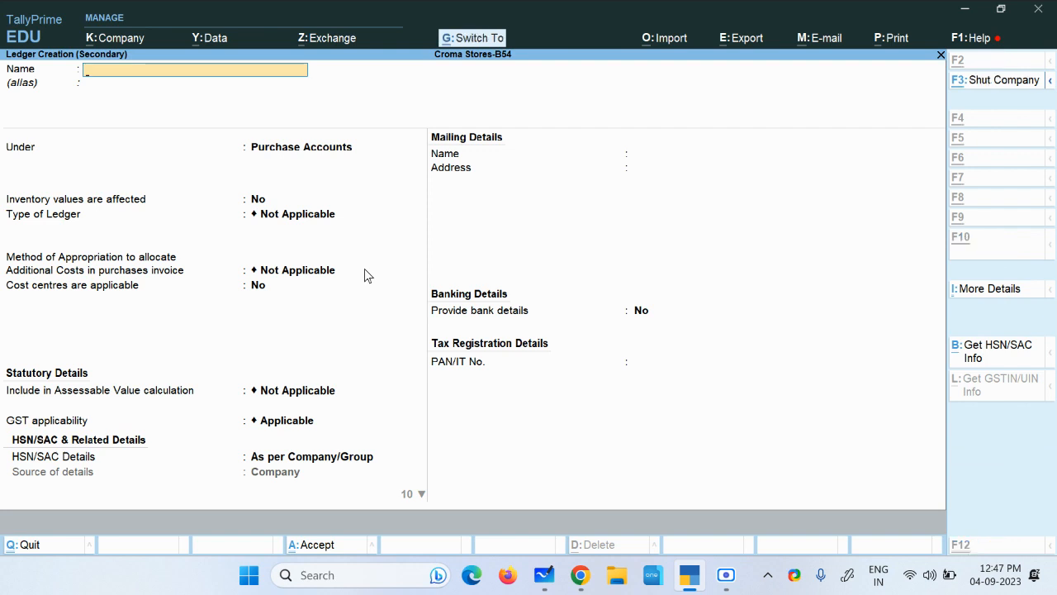
{"action": "key", "text": "ctrl+alt+v"}
{"action": "key", "text": "Return"}
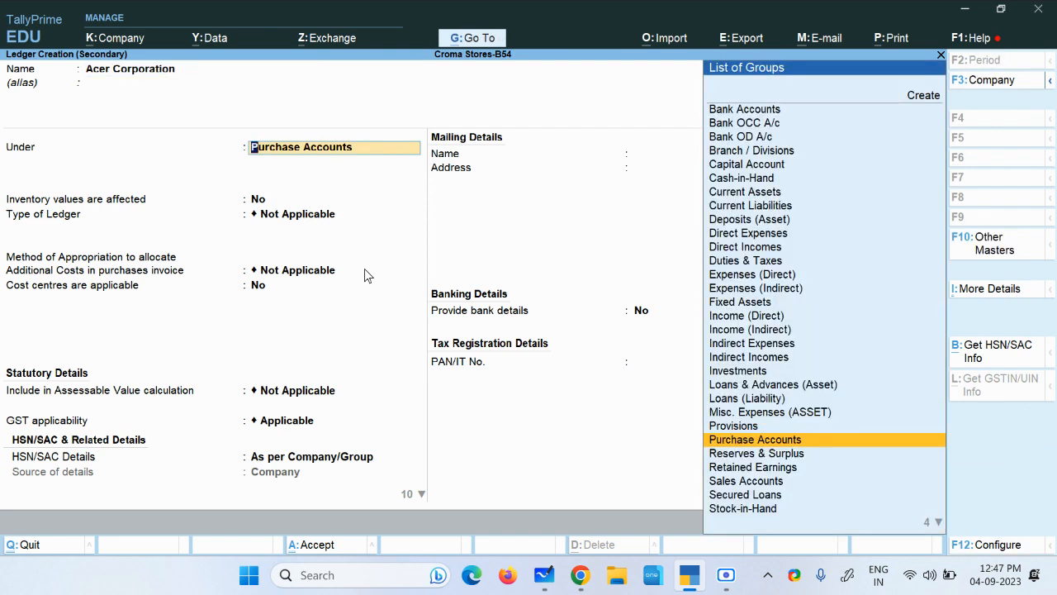
Put the Acer Corporation ledger under Sundry Creditors with bill-by-bill balances and a default credit period of 30 days.
{"action": "type", "text": "Sun"}
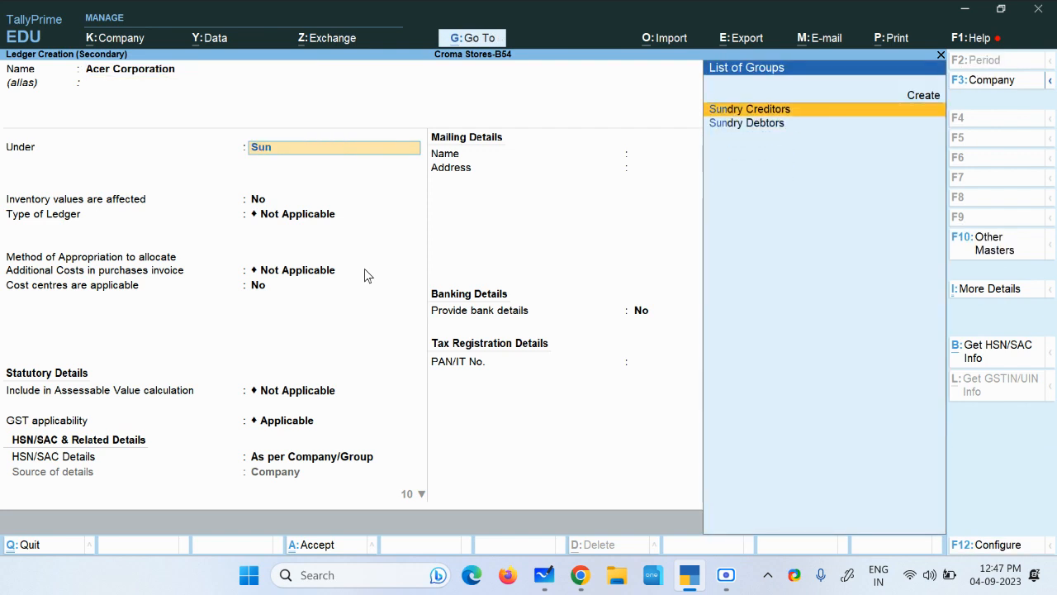
{"action": "key", "text": "Return"}
{"action": "key", "text": "Return"}
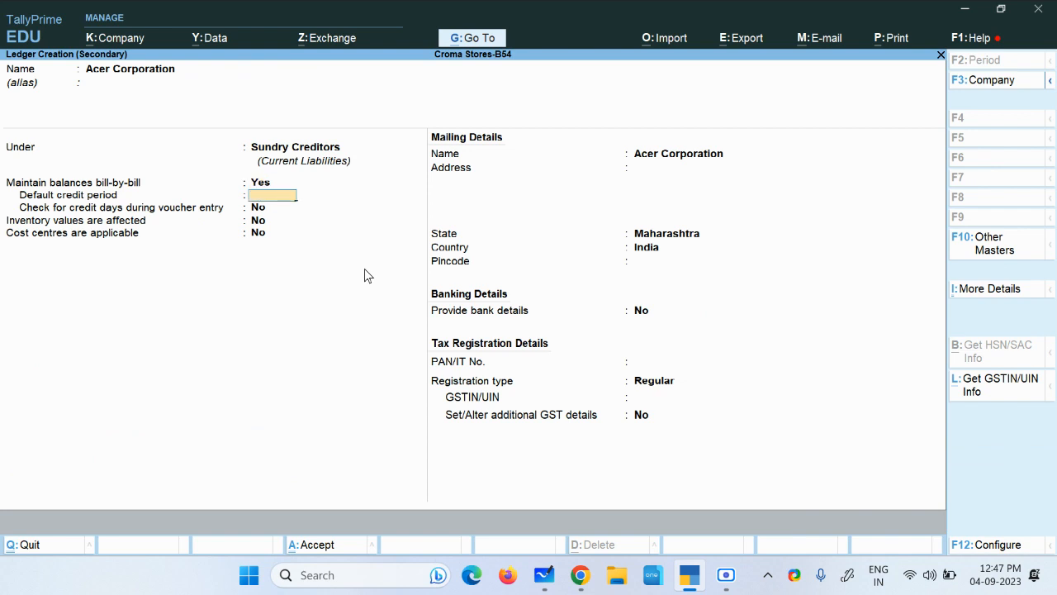
{"action": "type", "text": "30"}
{"action": "key", "text": "Return"}
{"action": "key", "text": "Return"}
{"action": "key", "text": "Return"}
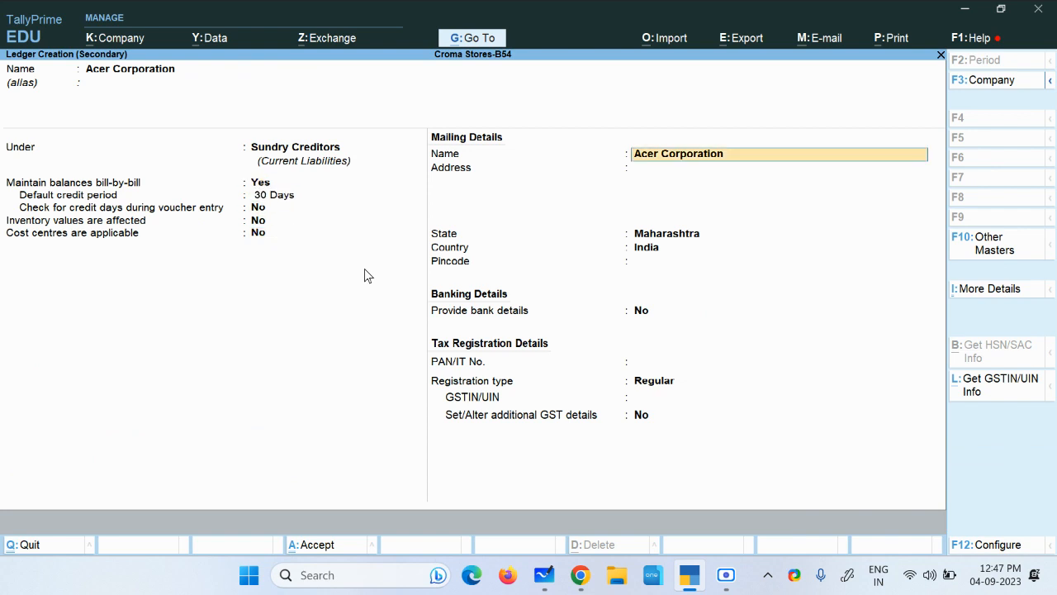
Keep the ledger's state Maharashtra, country India, no bank details and Regular registration type.
{"action": "key", "text": "Return"}
{"action": "key", "text": "Return"}
{"action": "key", "text": "Return"}
{"action": "key", "text": "Return"}
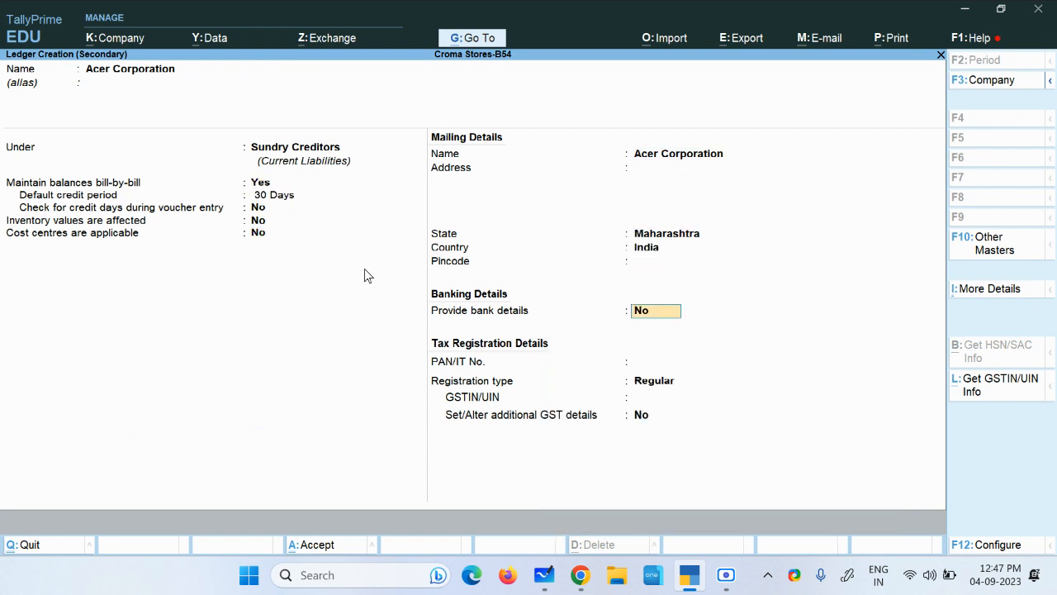
{"action": "key", "text": "Return"}
{"action": "key", "text": "Return"}
{"action": "key", "text": "Return"}
Copy Acer Corporation's GSTIN from the Chrome PDF into the TallyPrime ledger's GSTIN/UIN field and save the ledger.
{"action": "key", "text": "alt+Tab"}
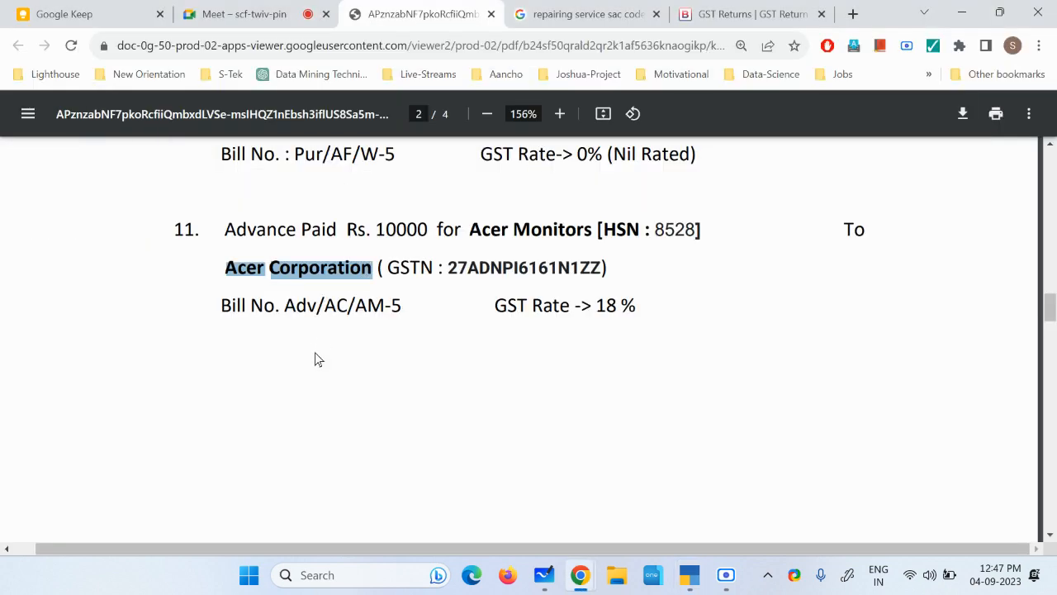
{"action": "left_click_drag", "start_coordinate": [448, 268], "coordinate": [604, 273]}
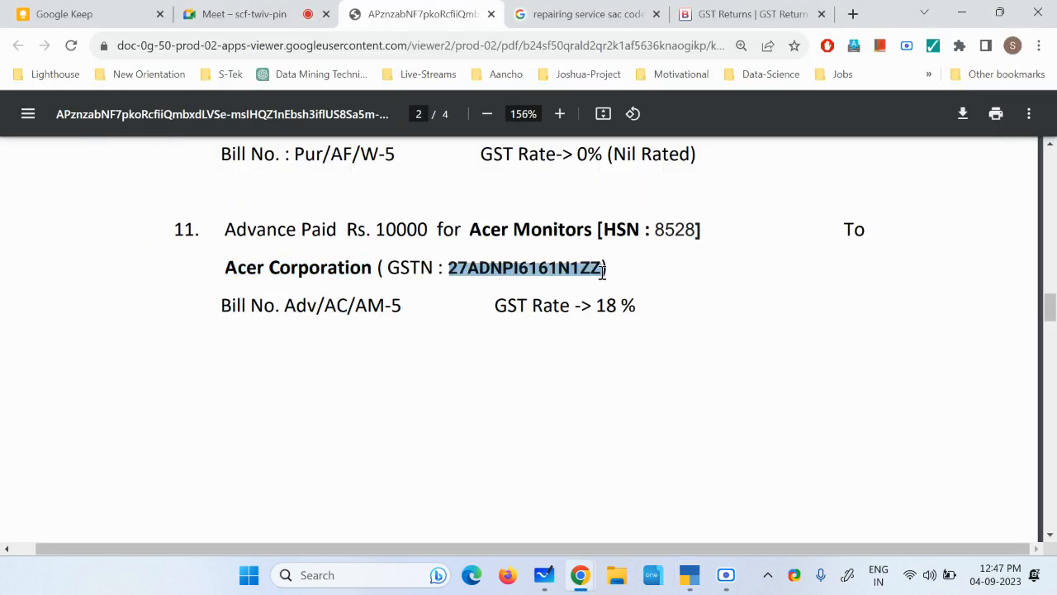
{"action": "key", "text": "ctrl+c"}
{"action": "key", "text": "alt+Tab"}
{"action": "key", "text": "ctrl+alt+v"}
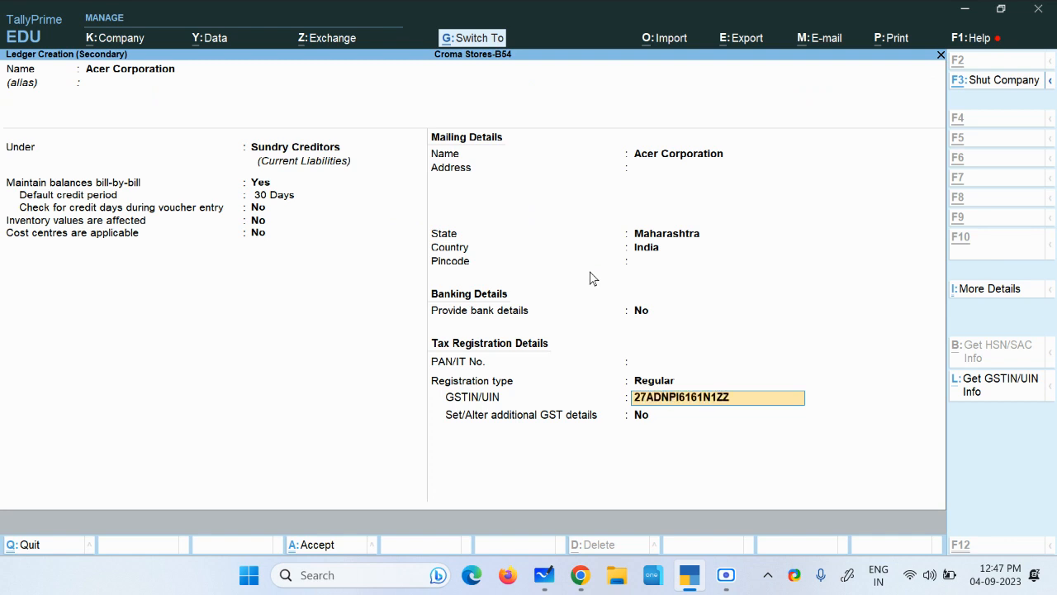
{"action": "key", "text": "ctrl+a"}
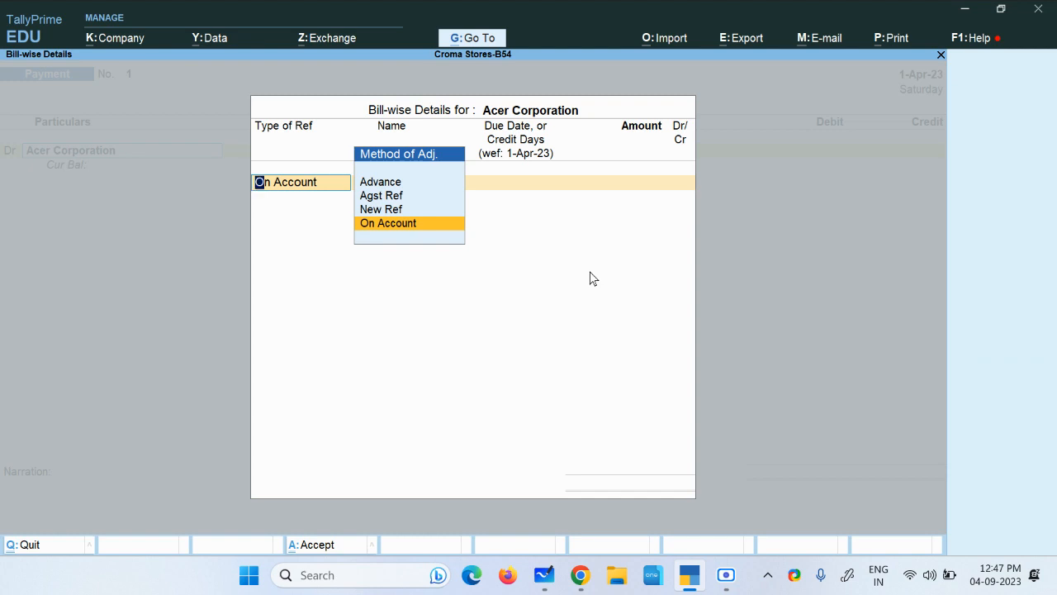
Set the payment's bill-wise reference type to Advance, named Adv/AC/110, keeping the 30-day credit period.
{"action": "key", "text": "Up"}
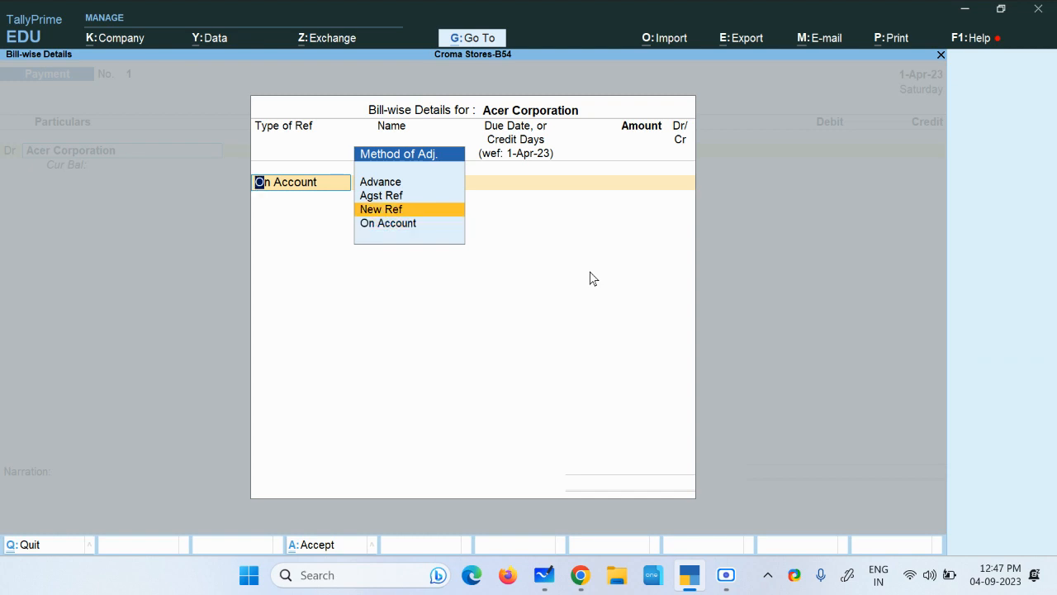
{"action": "key", "text": "Down"}
{"action": "key", "text": "Up"}
{"action": "key", "text": "Up"}
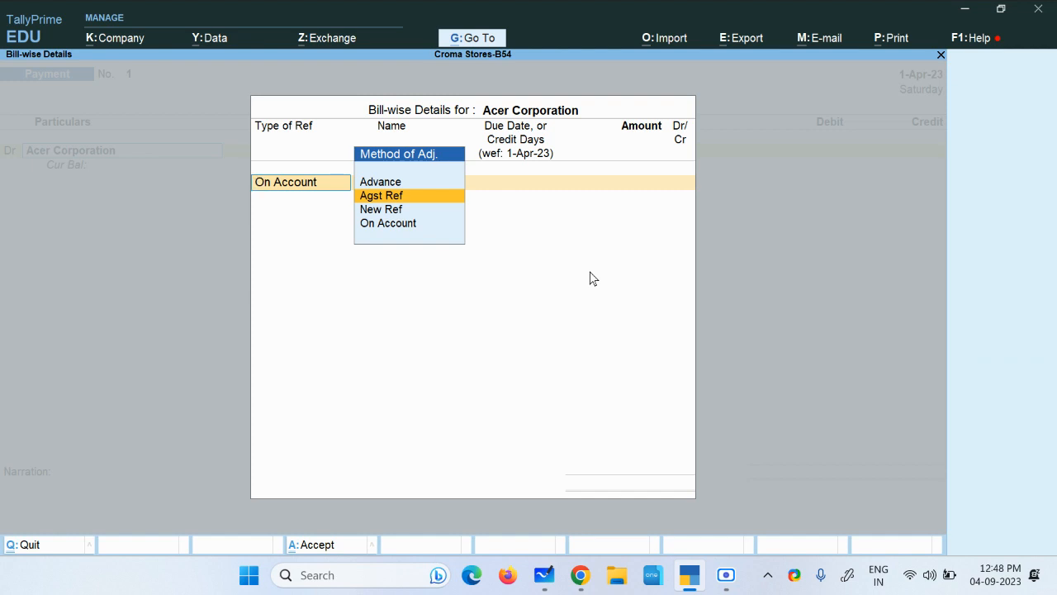
{"action": "key", "text": "Up"}
{"action": "key", "text": "Return"}
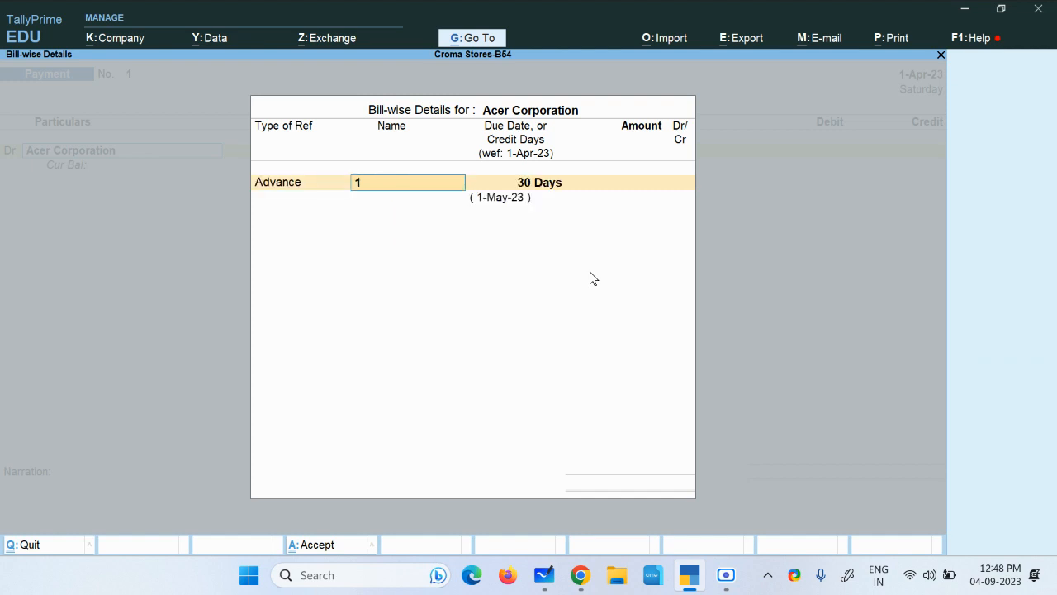
{"action": "type", "text": "Adv/AC/110"}
{"action": "key", "text": "Return"}
{"action": "key", "text": "Return"}
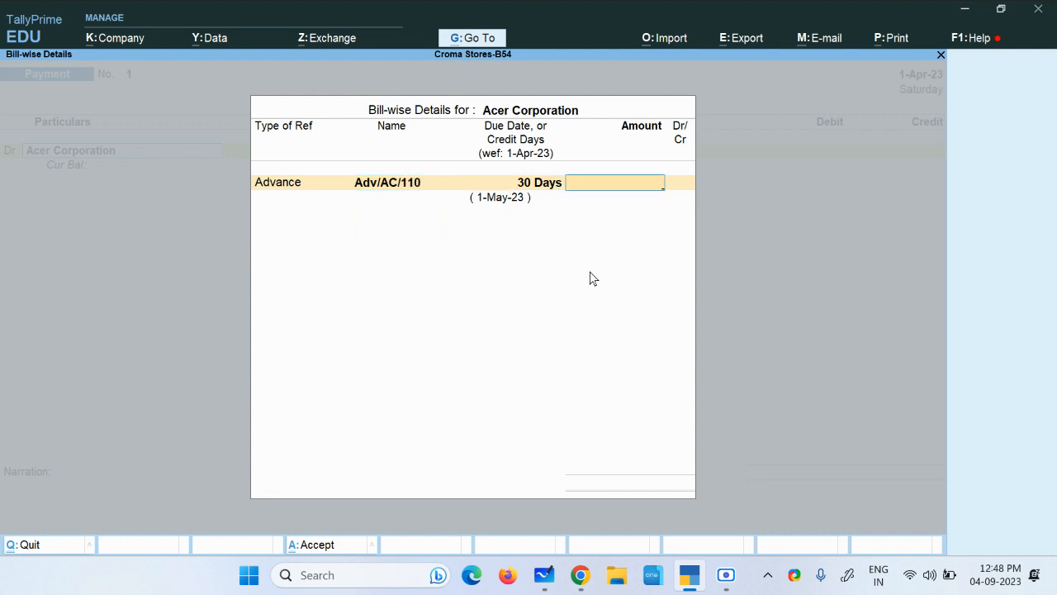
Set the Adv/AC/110 advance amount to 10000 Dr and complete Acer Corporation's bill-wise details.
{"action": "type", "text": "10000"}
{"action": "key", "text": "Return"}
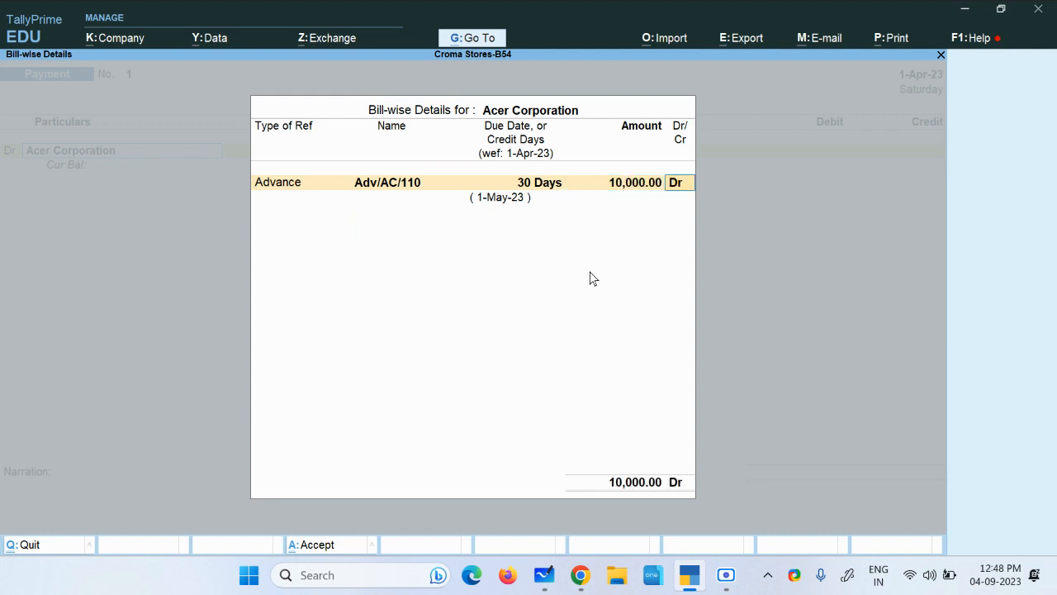
{"action": "key", "text": "Return"}
{"action": "key", "text": "Return"}
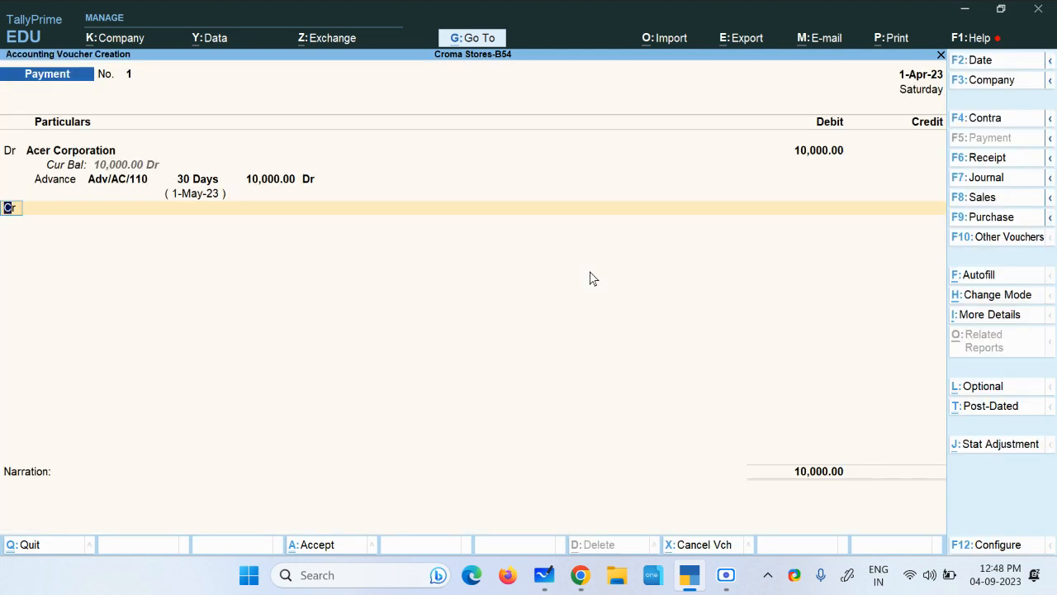
Credit the Cash ledger with the full 10,000.00 in the payment voucher.
{"action": "key", "text": "Return"}
{"action": "key", "text": "Down"}
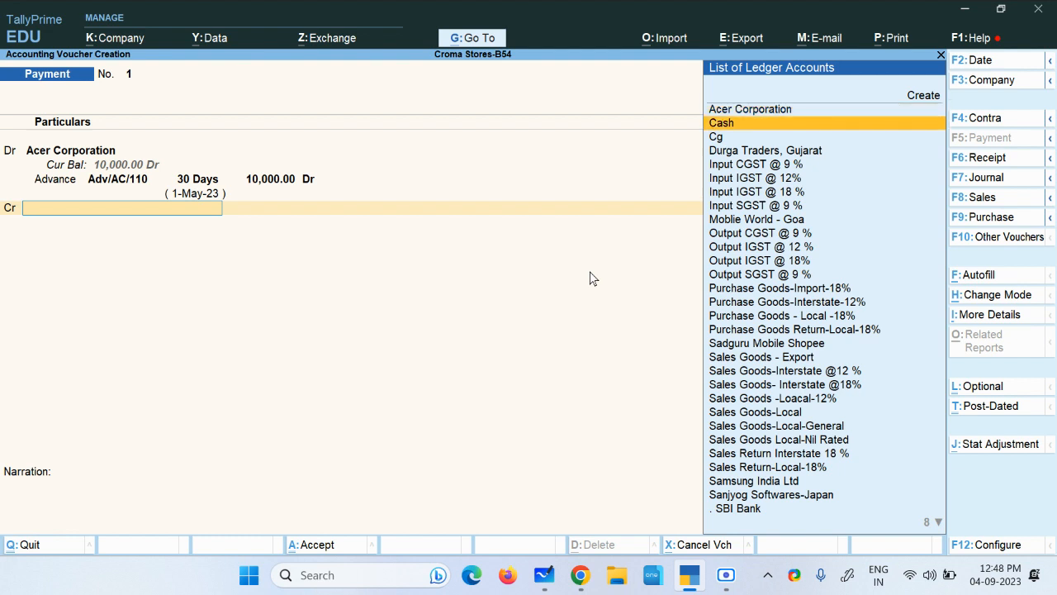
{"action": "key", "text": "Return"}
{"action": "key", "text": "Return"}
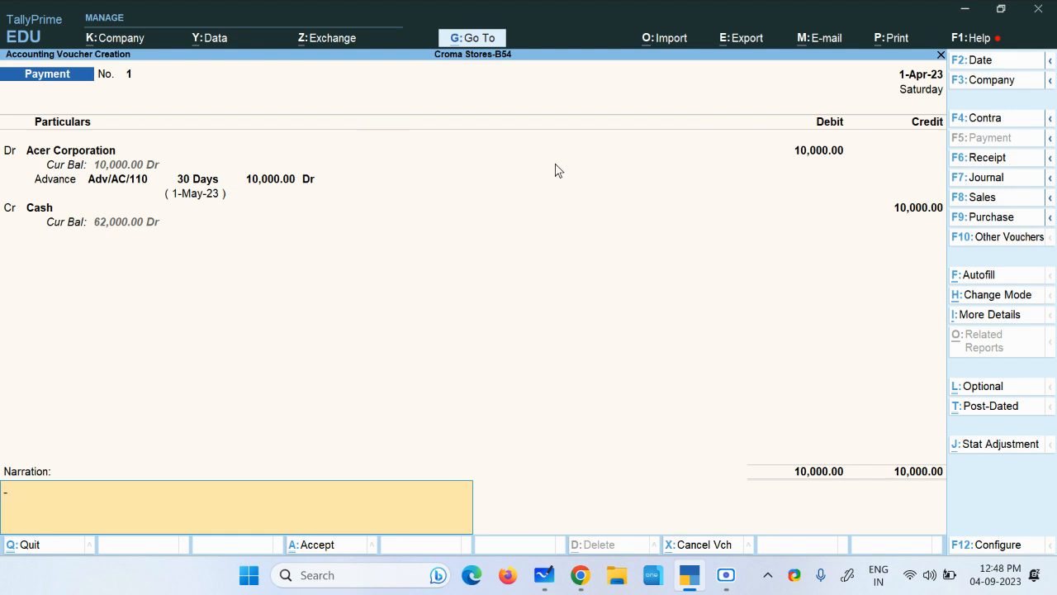
Add a GST stat adjustment to the payment with Advance Payment Under Reverse Charge as the nature of payment.
{"action": "left_click", "coordinate": [988, 456]}
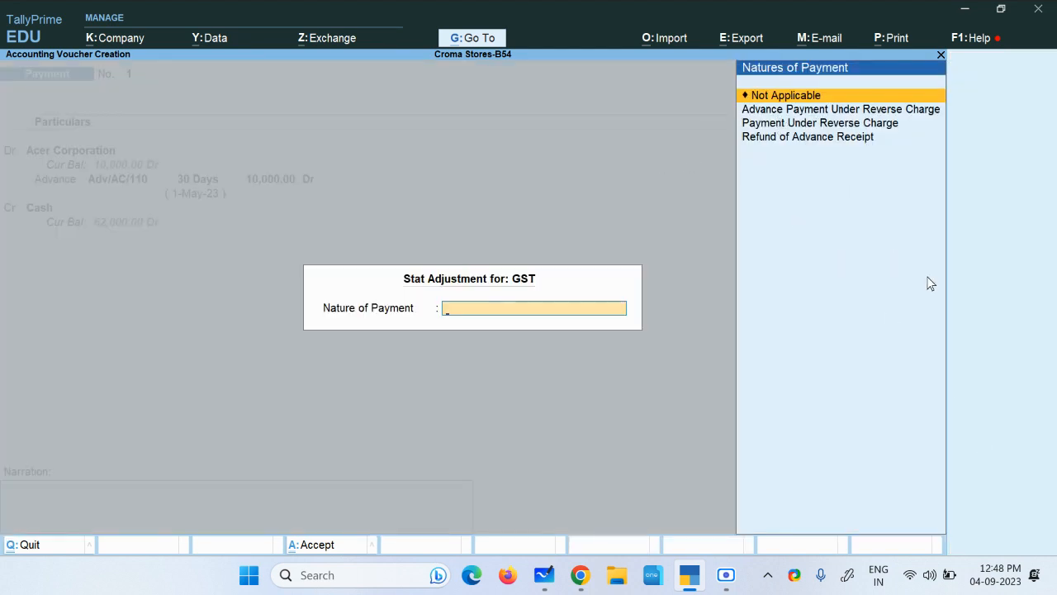
{"action": "key", "text": "Down"}
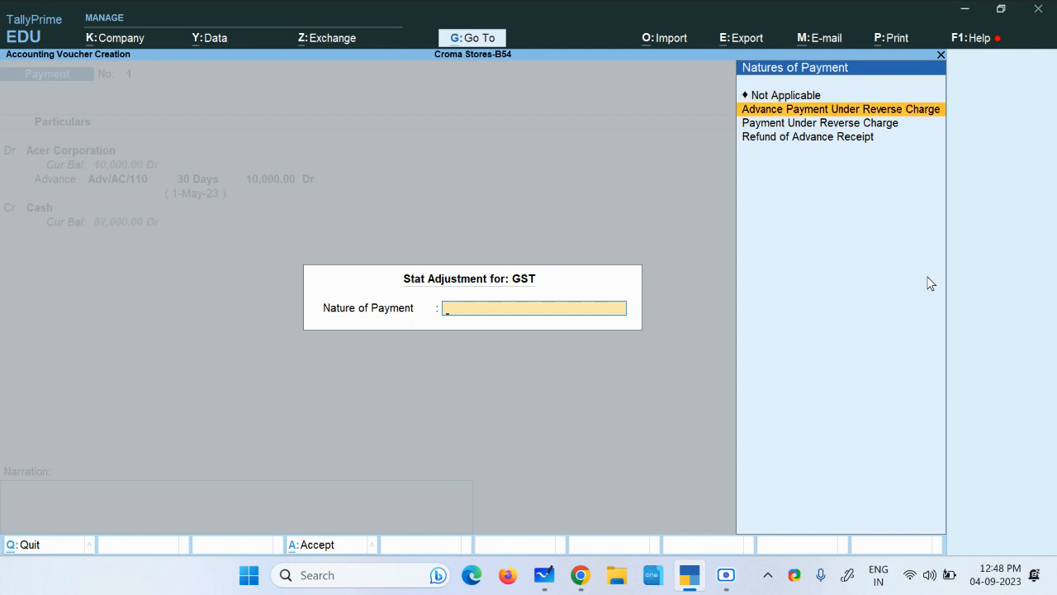
{"action": "key", "text": "Down"}
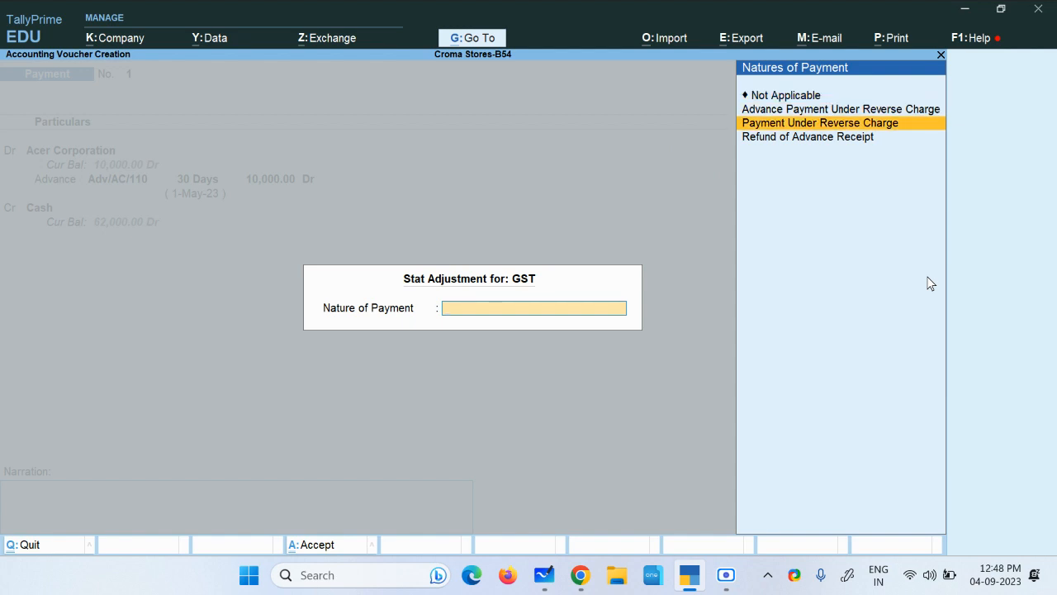
{"action": "key", "text": "Down"}
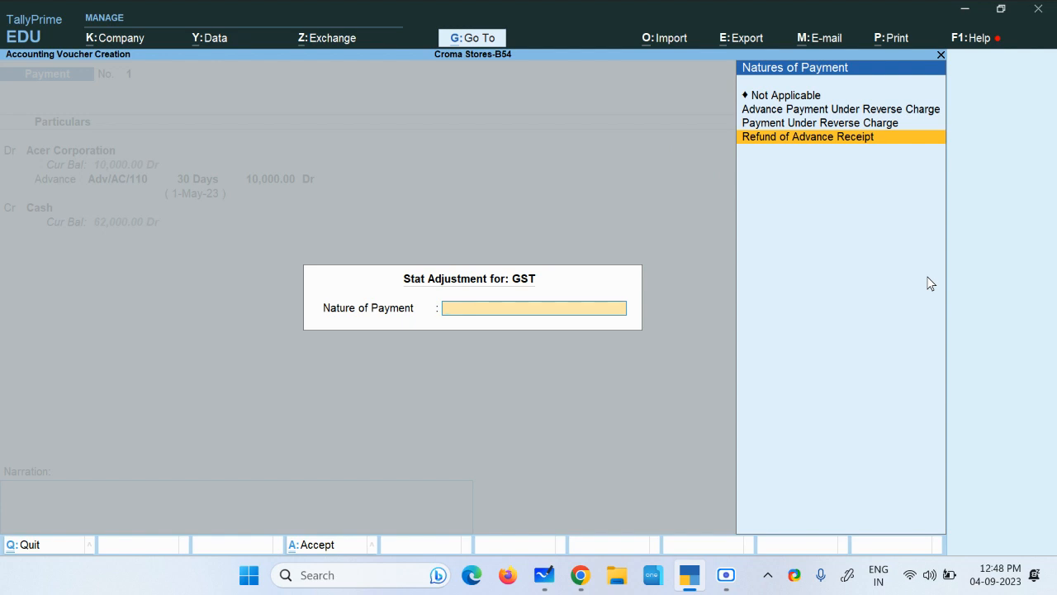
{"action": "key", "text": "Up"}
{"action": "key", "text": "Up"}
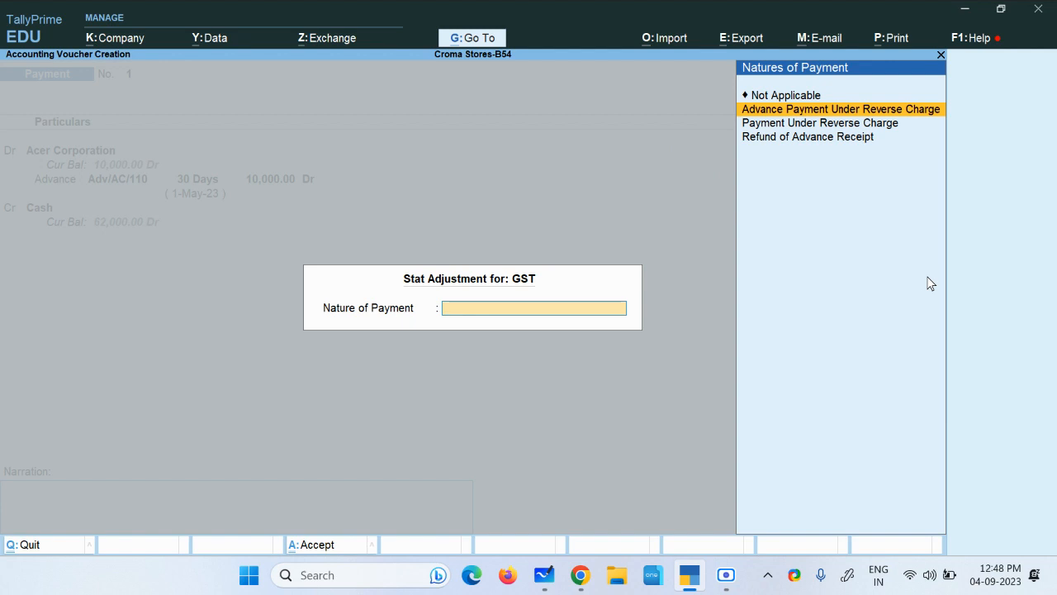
{"action": "key", "text": "Return"}
{"action": "key", "text": "Return"}
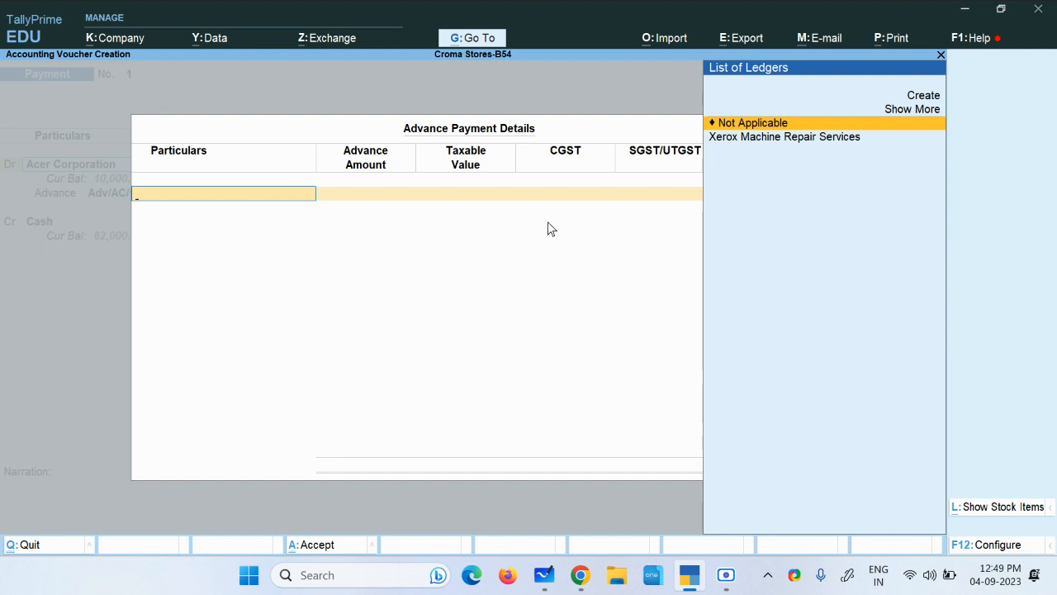
{"action": "left_click", "coordinate": [924, 98]}
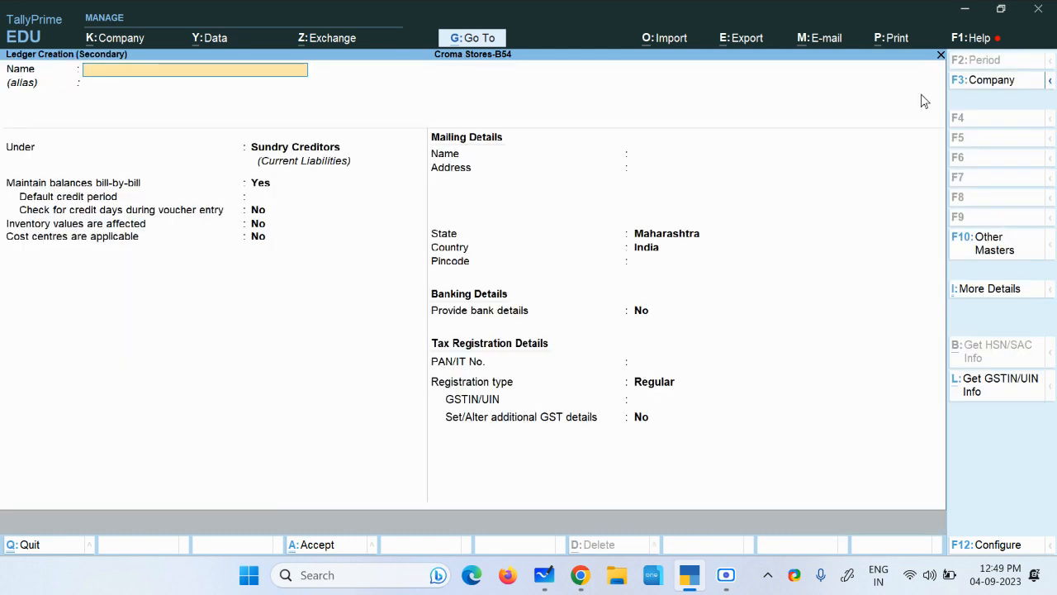
{"action": "type", "text": "Purchase Goods -"}
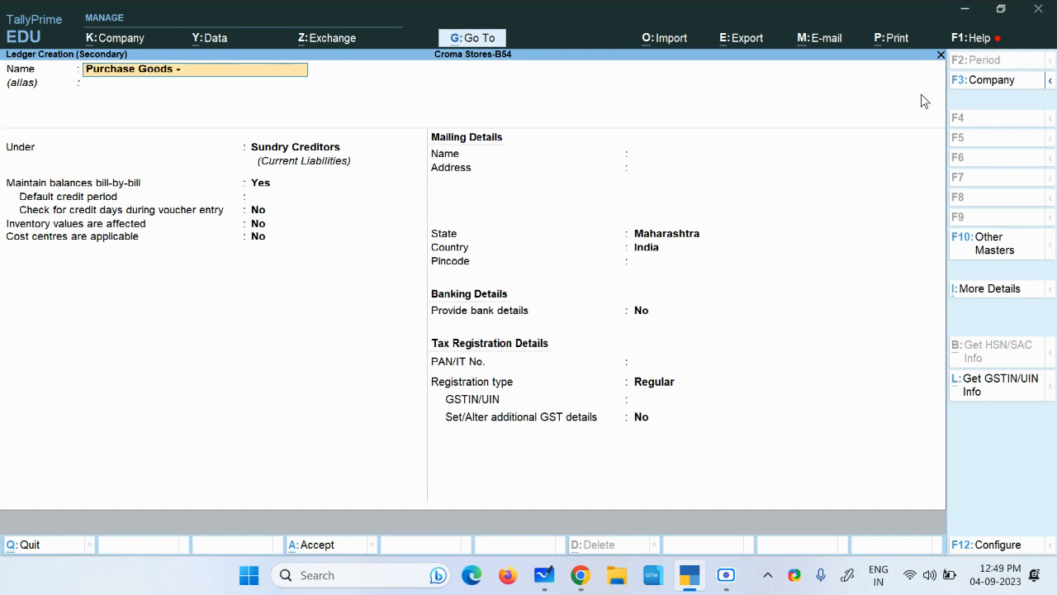
{"action": "type", "text": "Local-18 %"}
{"action": "key", "text": "Return"}
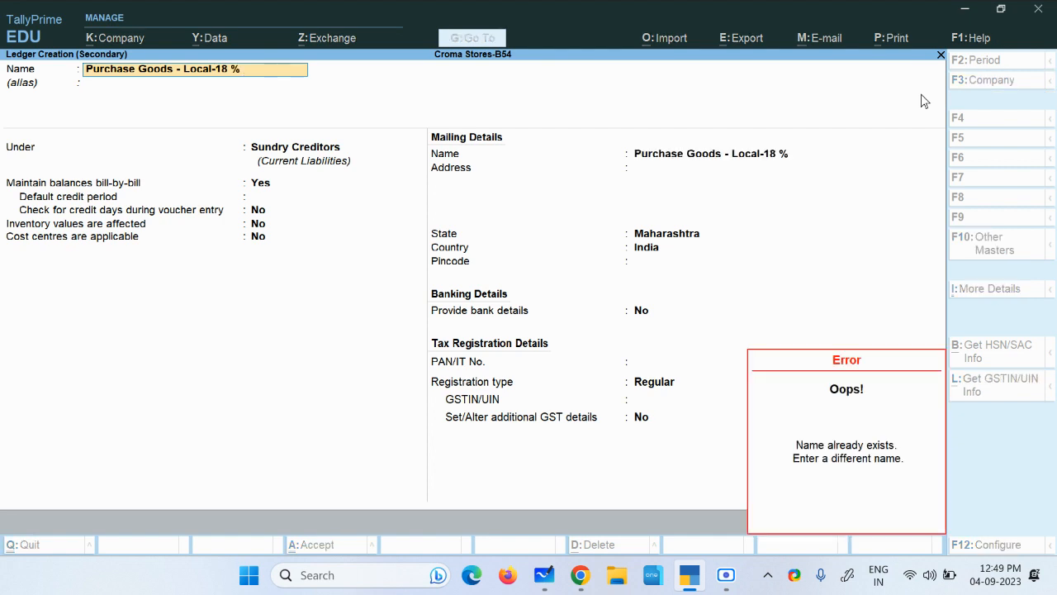
{"action": "key", "text": "Escape"}
{"action": "key", "text": "y"}
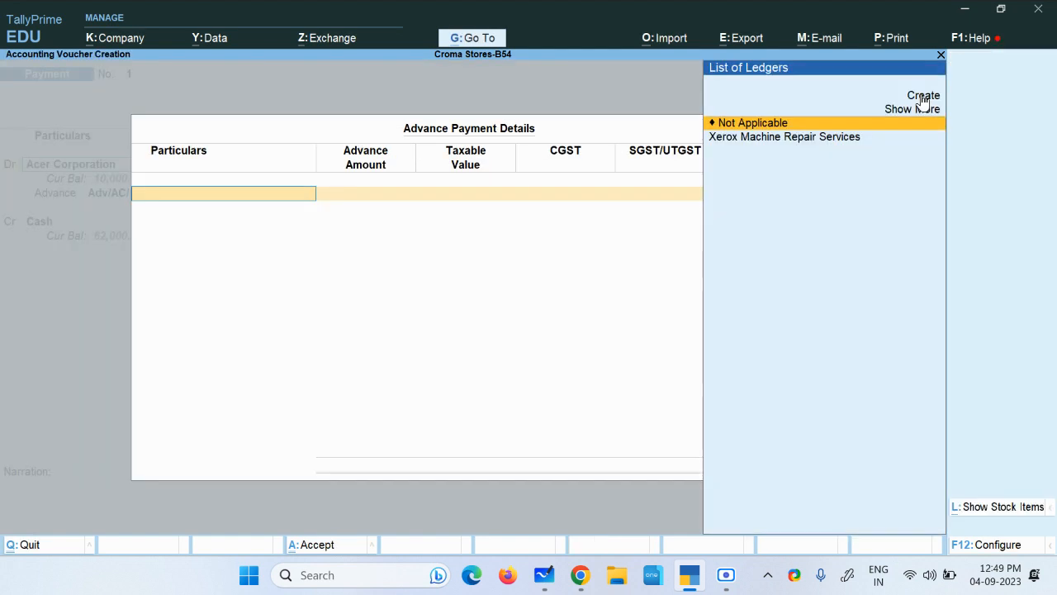
Expand the ledger choices and select Purchase Goods - Local -18% as the particulars of the advance payment details.
{"action": "key", "text": "Down"}
{"action": "key", "text": "Up"}
{"action": "key", "text": "Up"}
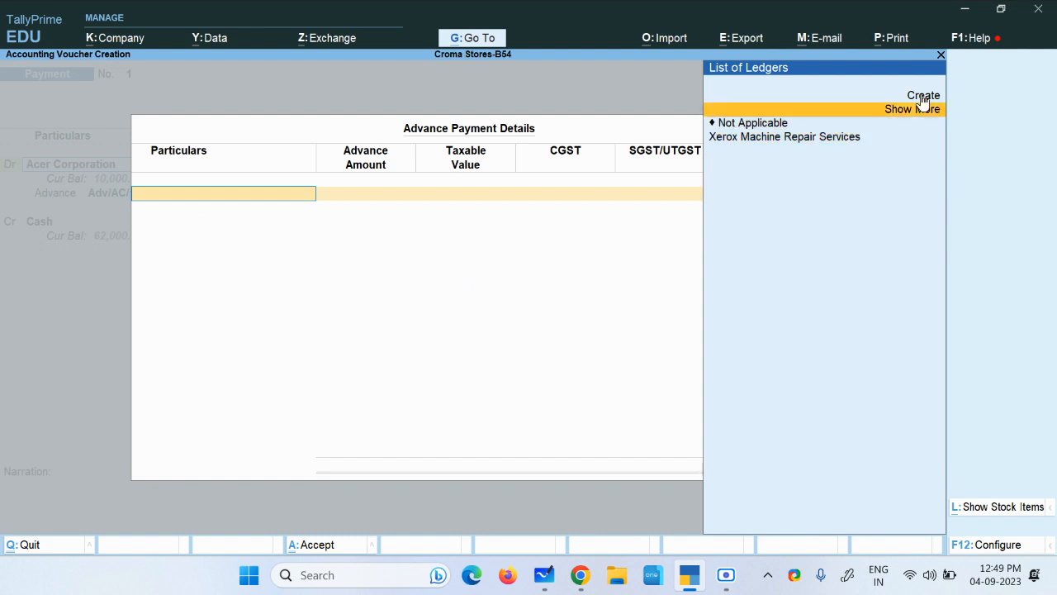
{"action": "key", "text": "Return"}
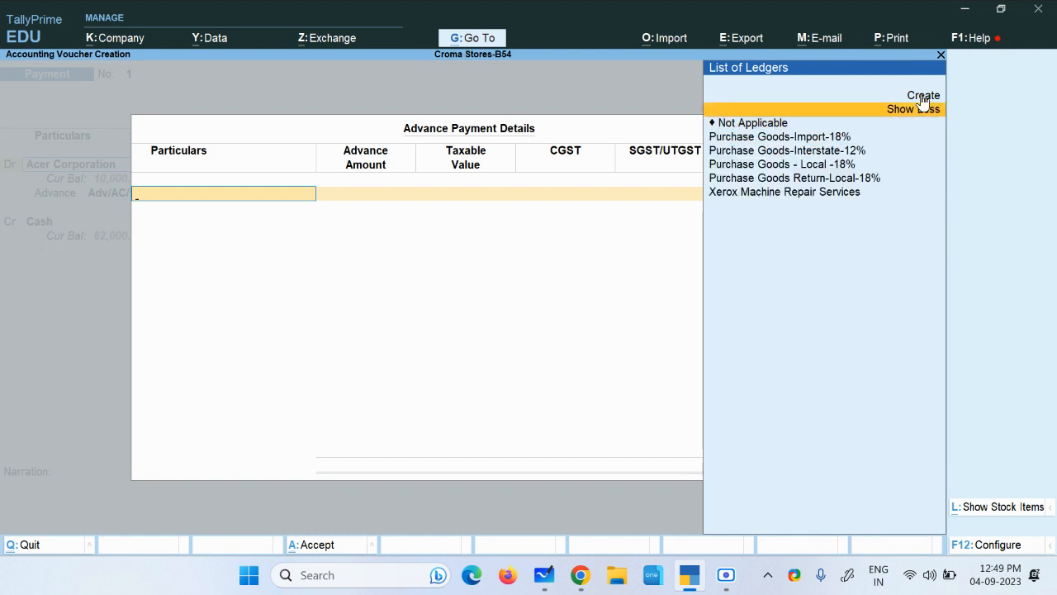
{"action": "key", "text": "Down"}
{"action": "key", "text": "Down"}
{"action": "key", "text": "Down"}
{"action": "key", "text": "Down"}
{"action": "key", "text": "Down"}
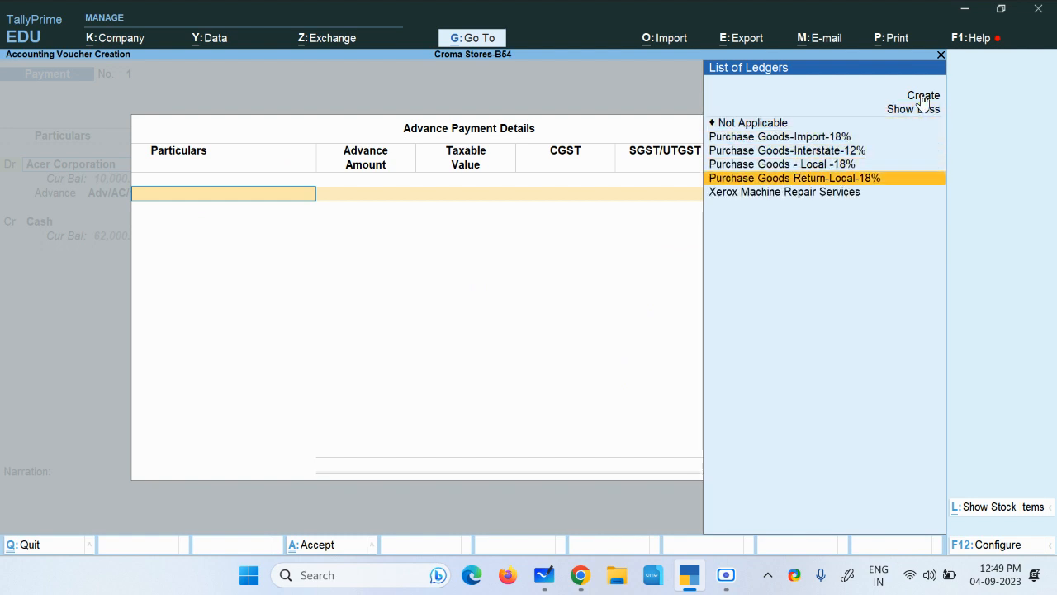
{"action": "key", "text": "Up"}
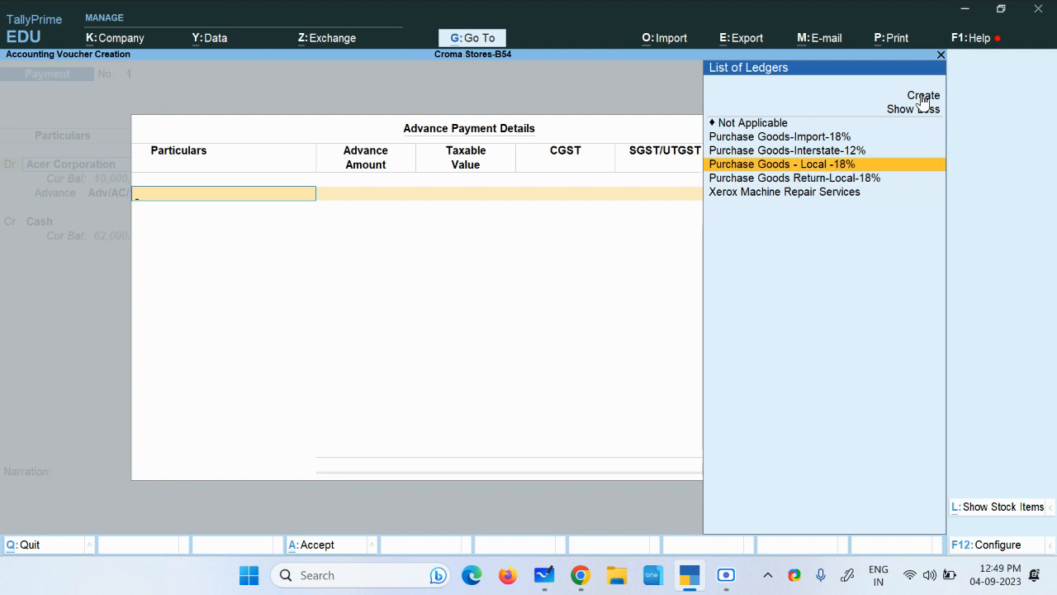
{"action": "key", "text": "Return"}
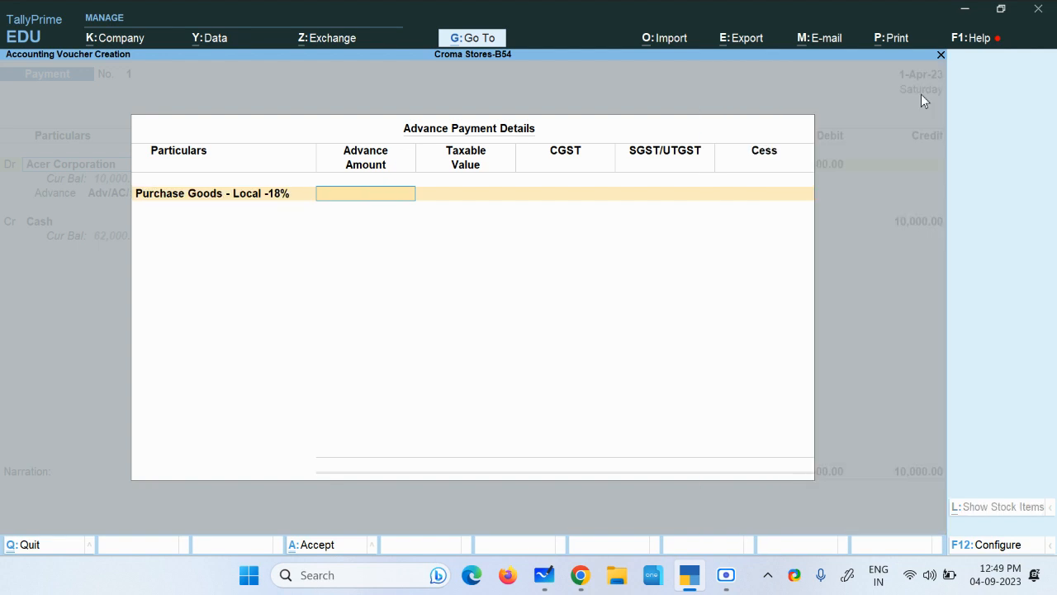
Set the advance amount for Purchase Goods - Local -18% to 18000 and complete the advance payment details.
{"action": "type", "text": "18000"}
{"action": "key", "text": "Return"}
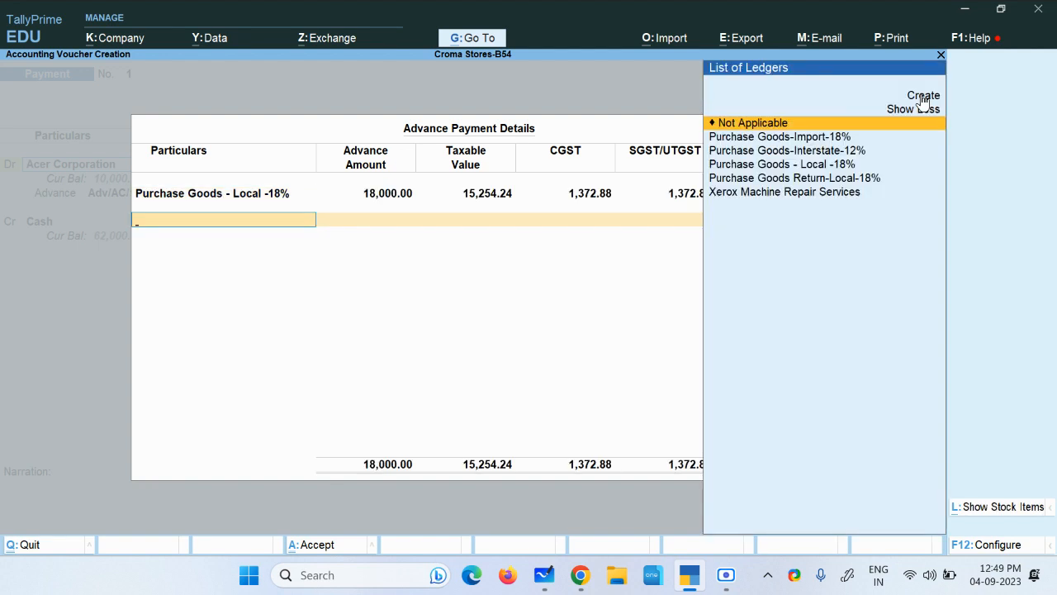
{"action": "key", "text": "Return"}
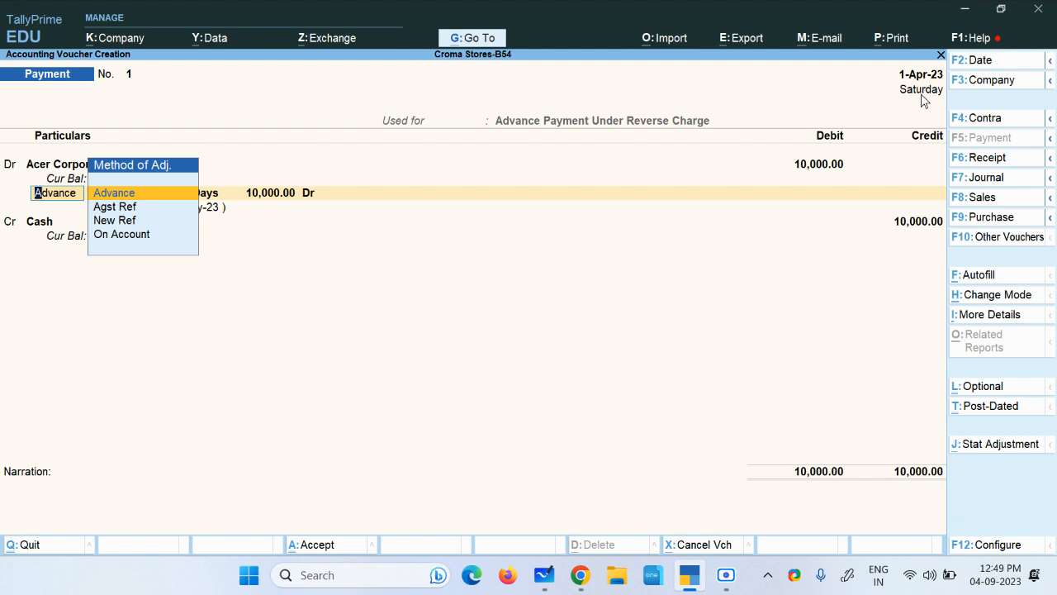
Keep the Adv/AC/110 reference and Cash credit entry, leave the narration blank, and save the payment voucher.
{"action": "key", "text": "Return"}
{"action": "key", "text": "Return"}
{"action": "key", "text": "Return"}
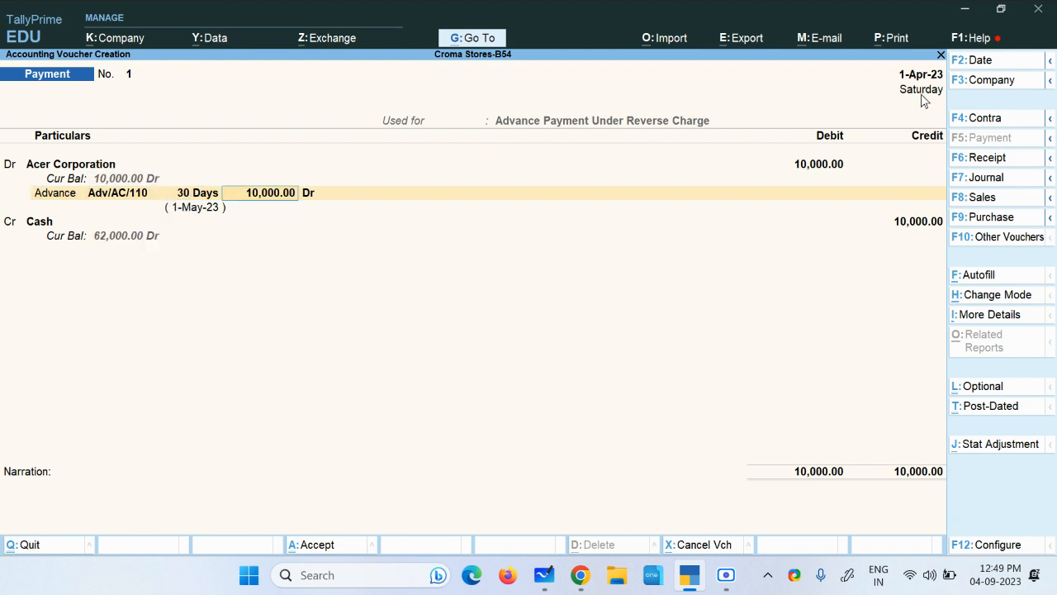
{"action": "key", "text": "Return"}
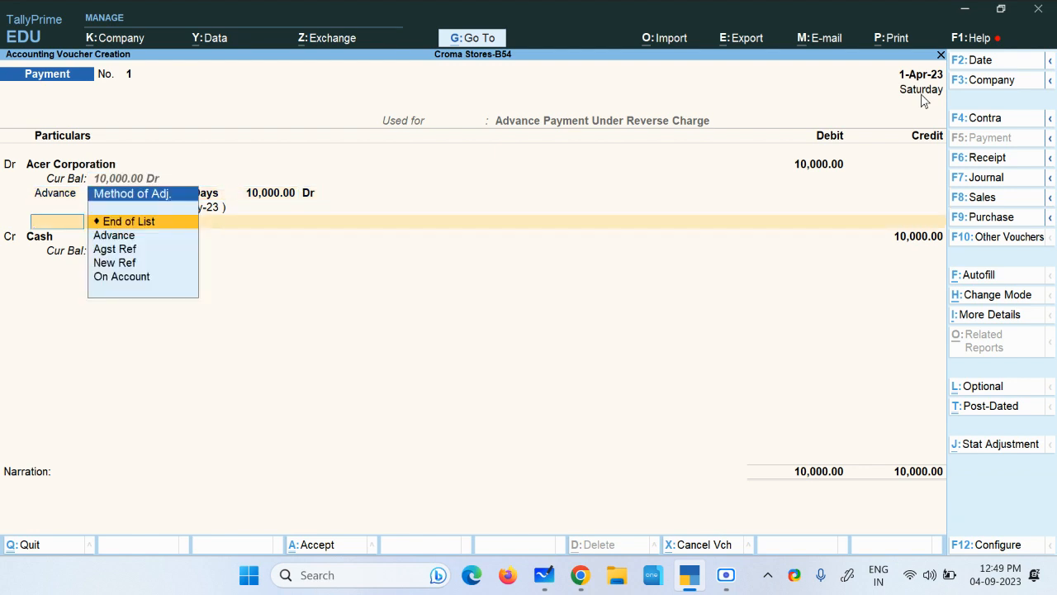
{"action": "key", "text": "Return"}
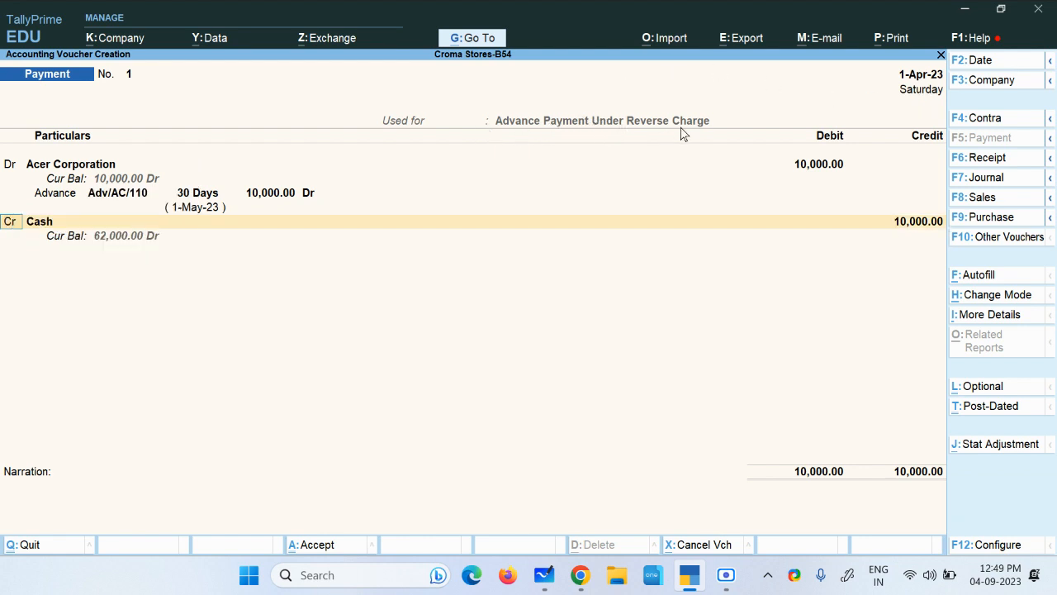
{"action": "key", "text": "Return"}
{"action": "key", "text": "Return"}
{"action": "key", "text": "Return"}
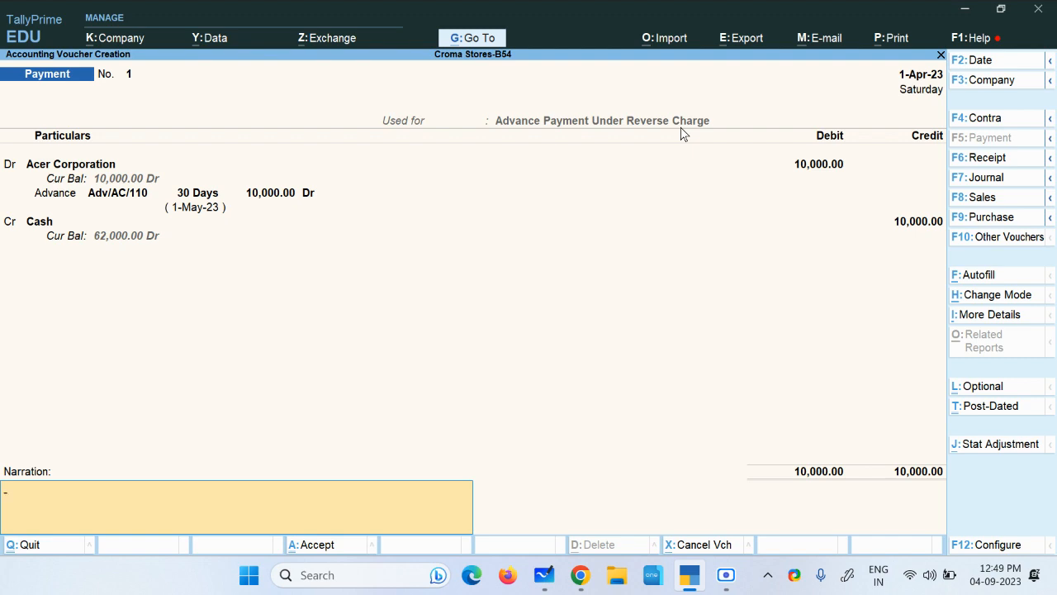
{"action": "key", "text": "Return"}
{"action": "key", "text": "Return"}
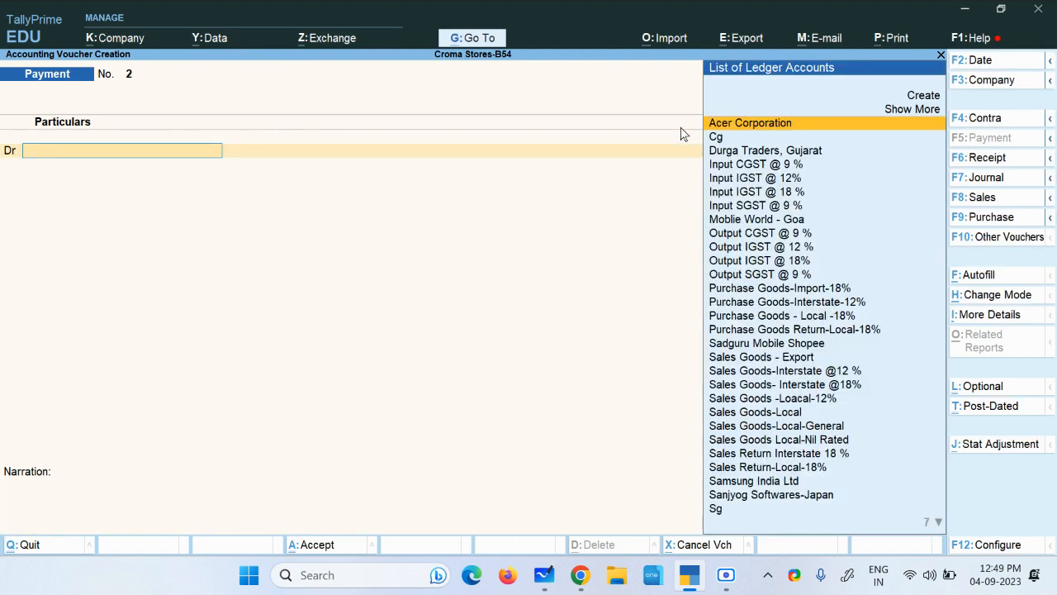